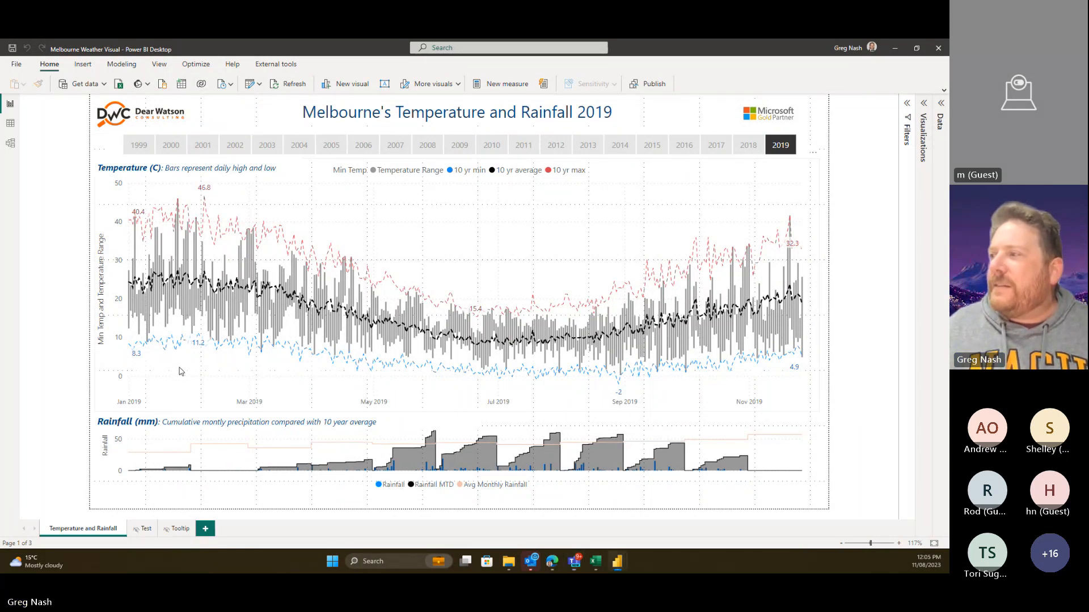
- Select the temperature chart, then move and enlarge the Weather Data table in Model view to list every field and measure
left_click(180, 371)
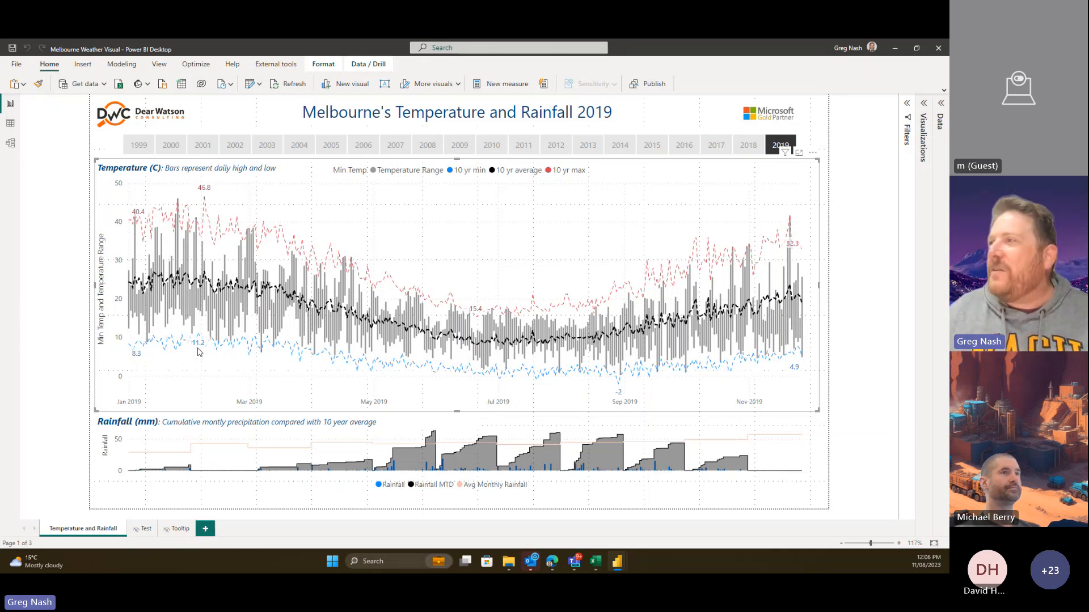
left_click(19, 148)
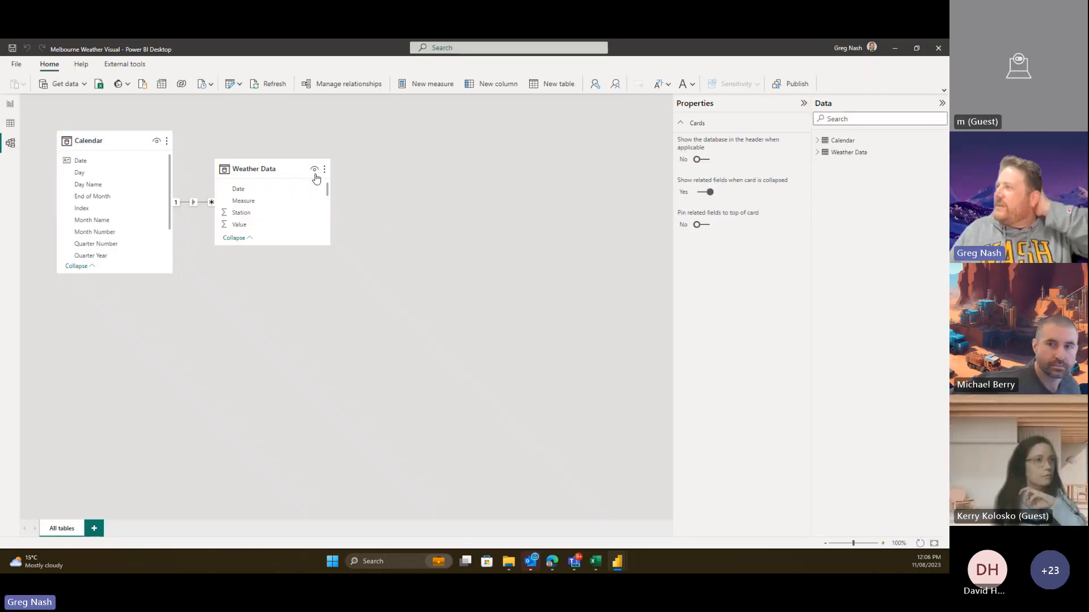
left_click_drag(271, 166, 287, 179)
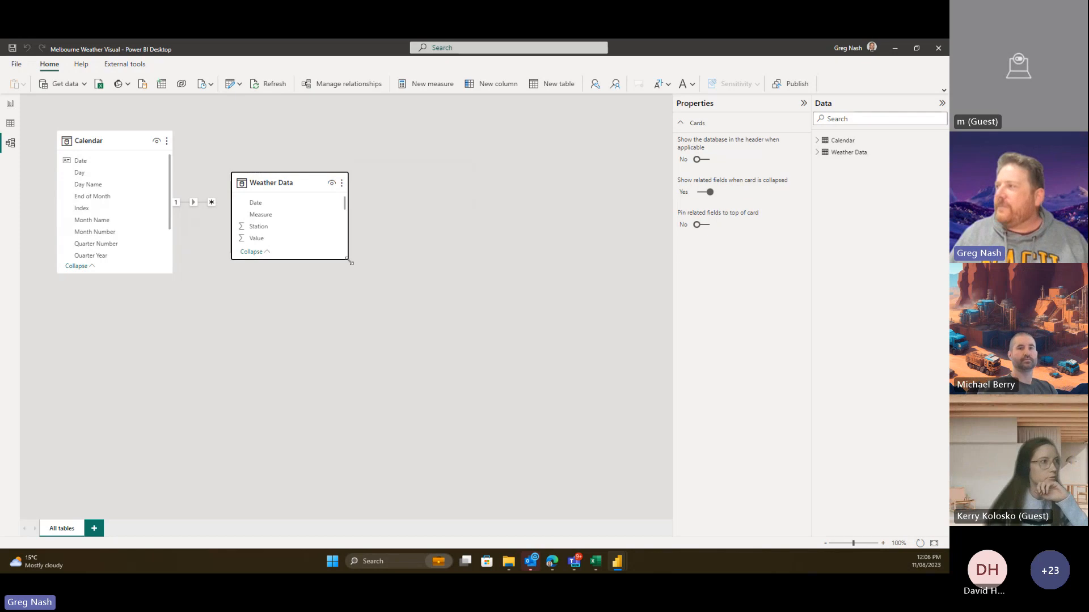
left_click_drag(351, 263, 540, 457)
left_click_drag(374, 182, 369, 265)
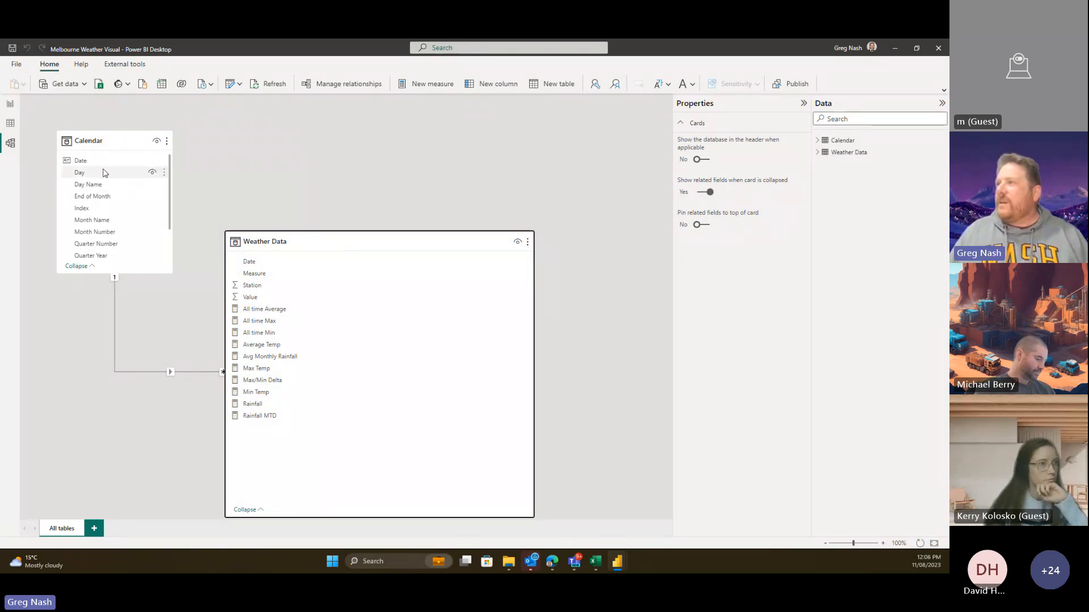
left_click(10, 104)
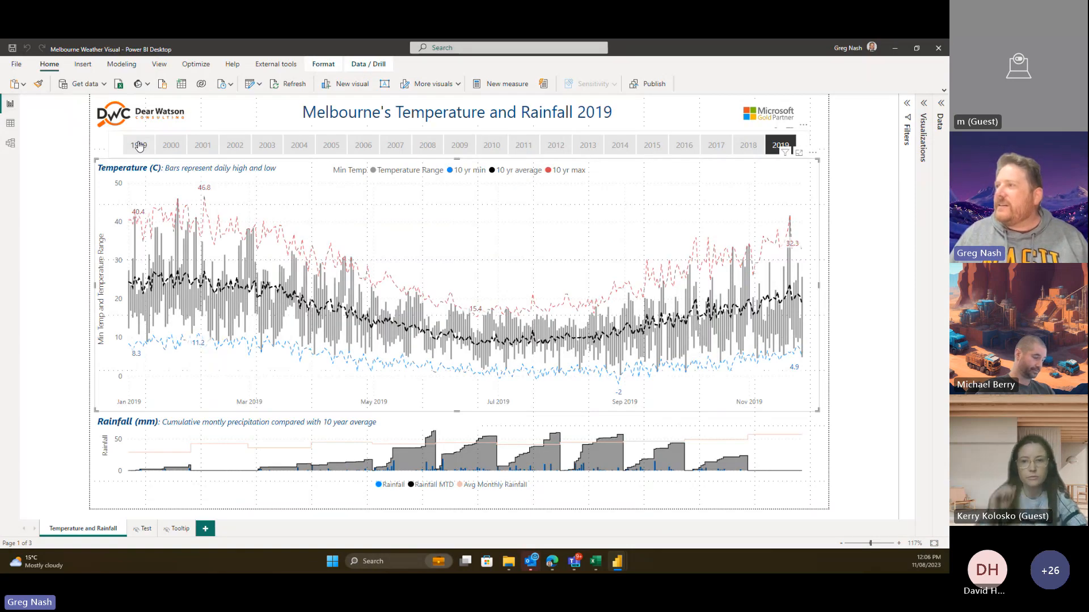
left_click(10, 143)
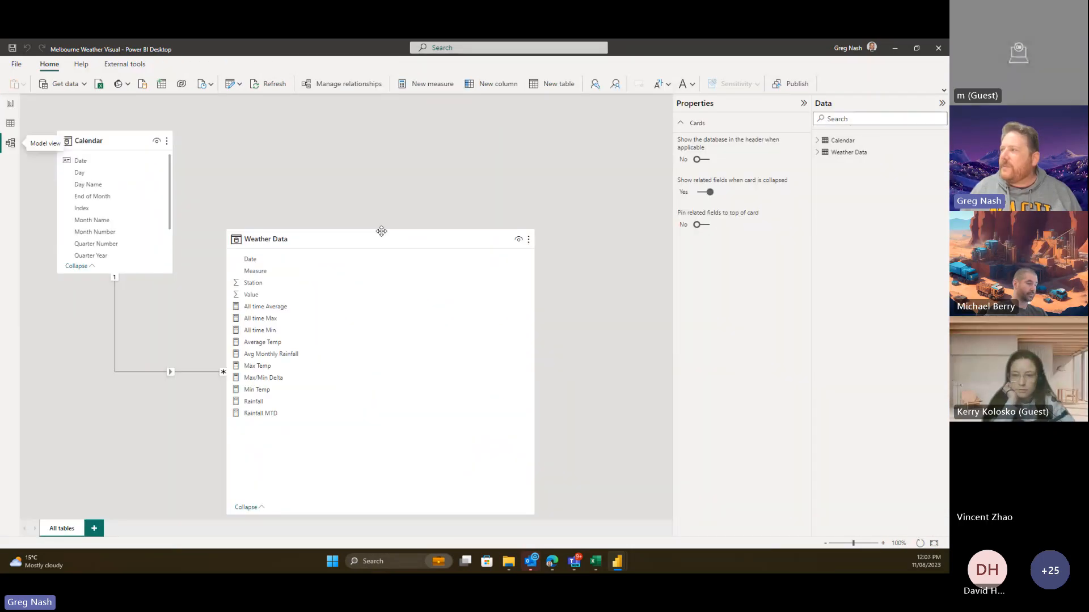
left_click_drag(390, 238, 392, 237)
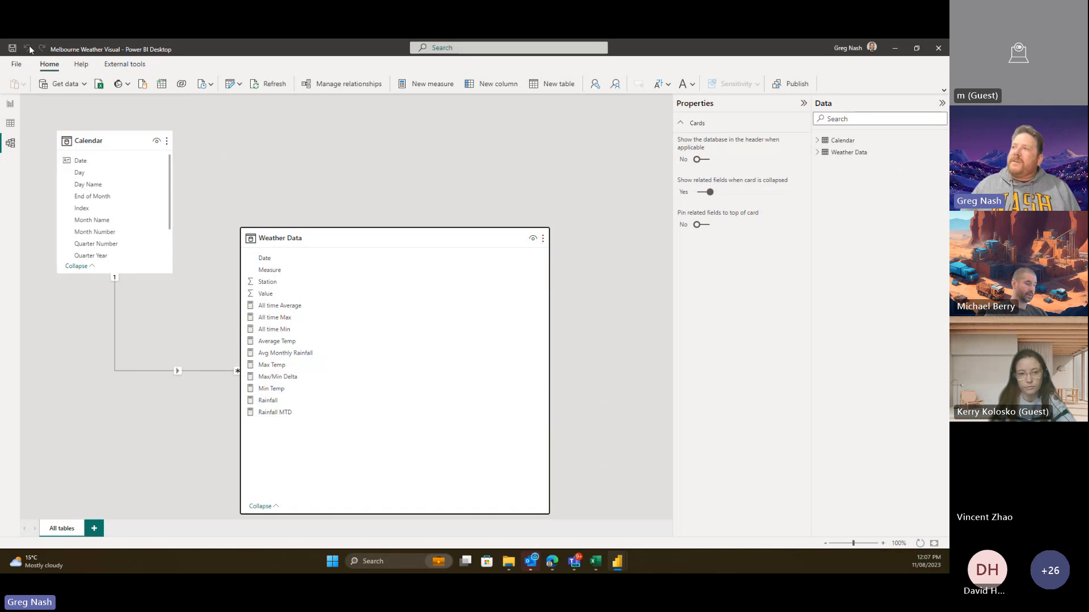
- Go back to the report page with the 2019 temperature and rainfall charts
left_click(10, 106)
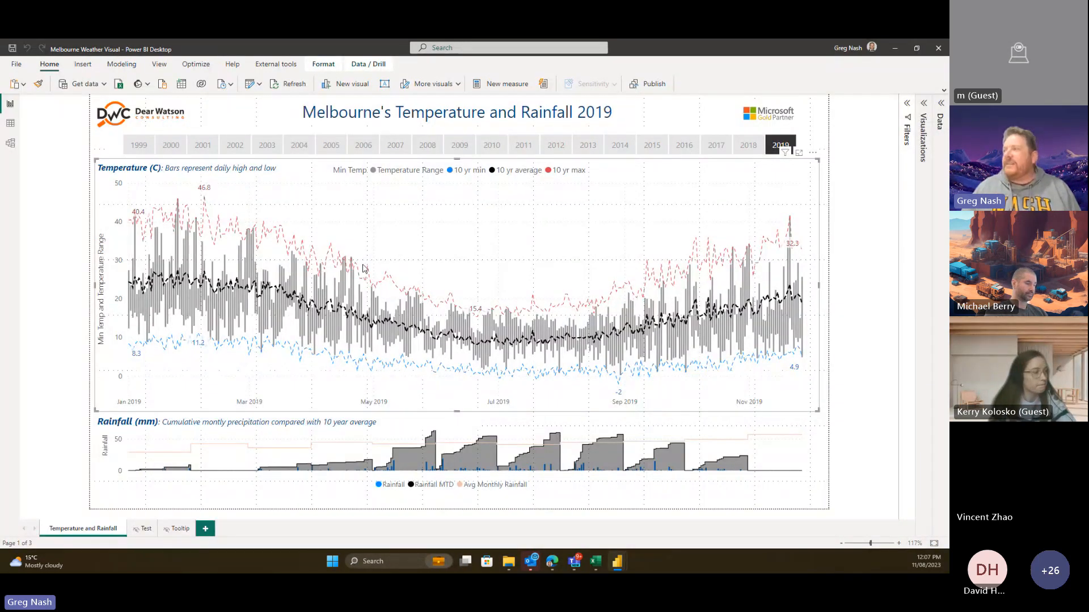
mouse_move(319, 271)
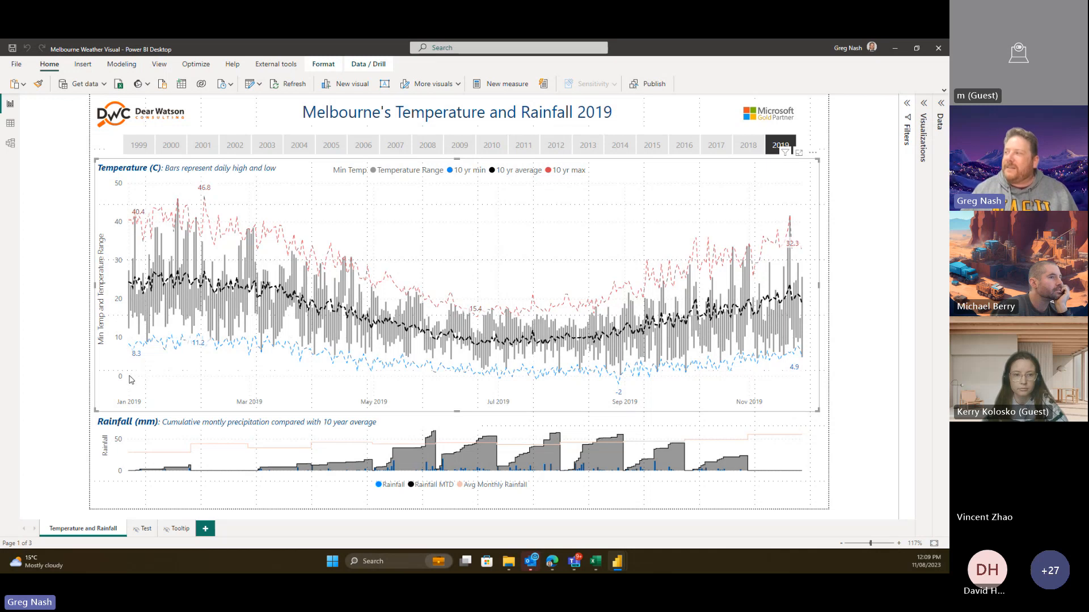
mouse_move(130, 379)
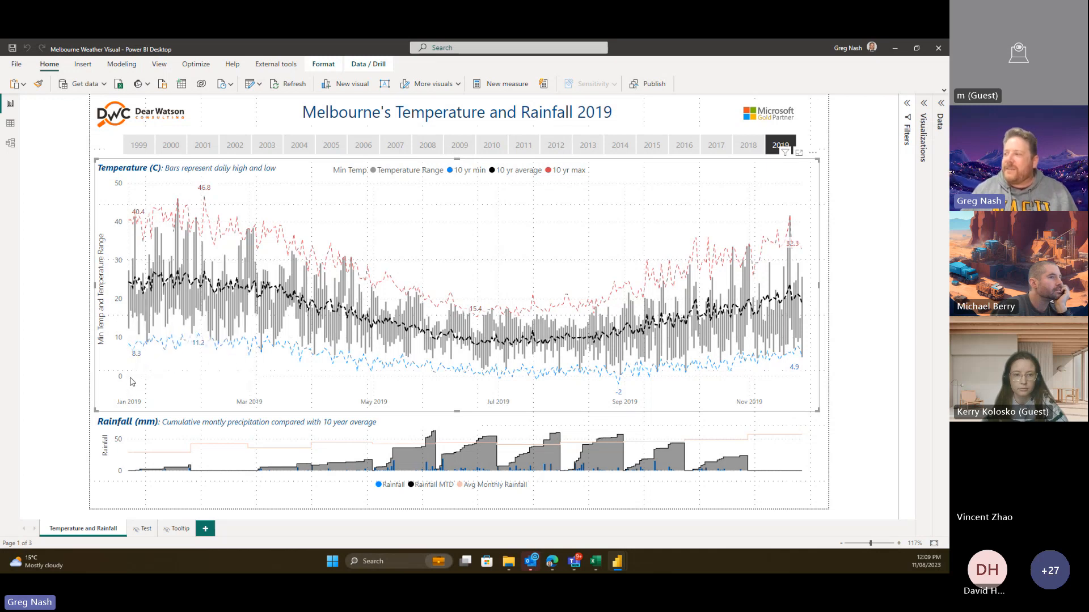
mouse_move(752, 377)
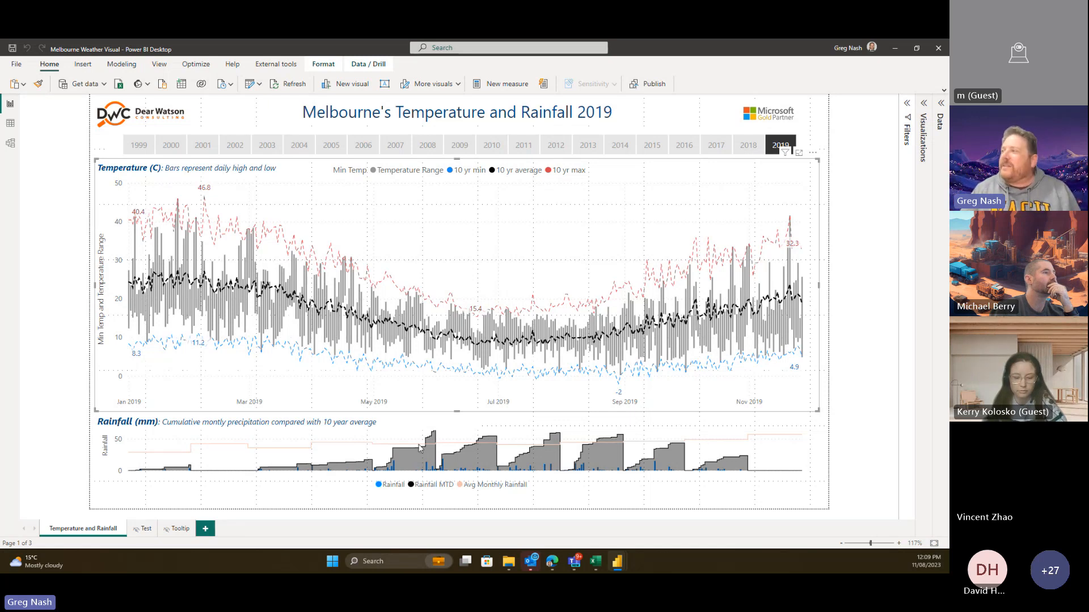
mouse_move(370, 289)
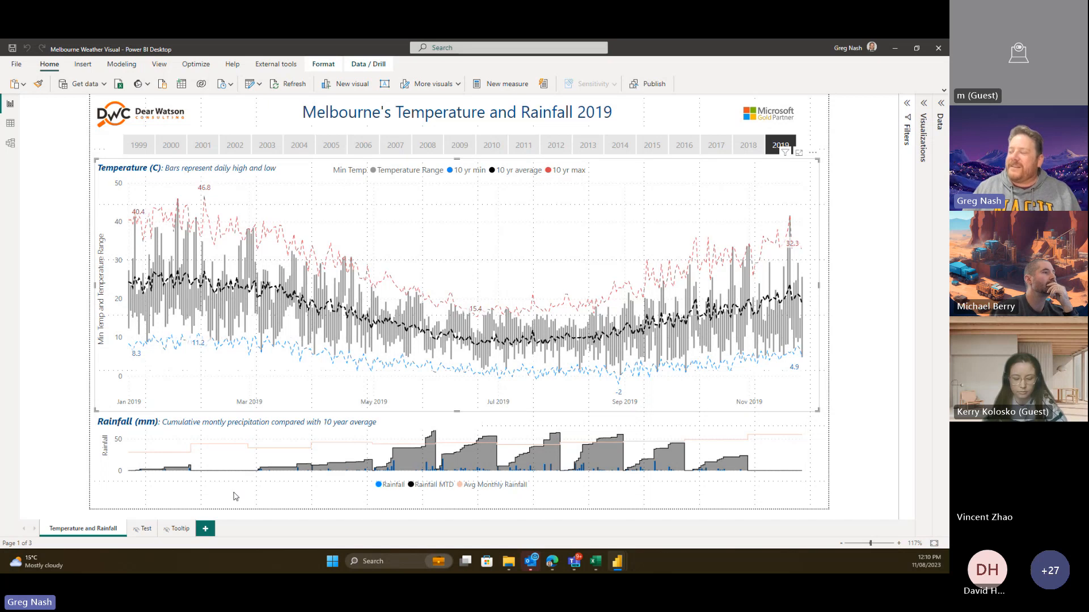
mouse_move(244, 482)
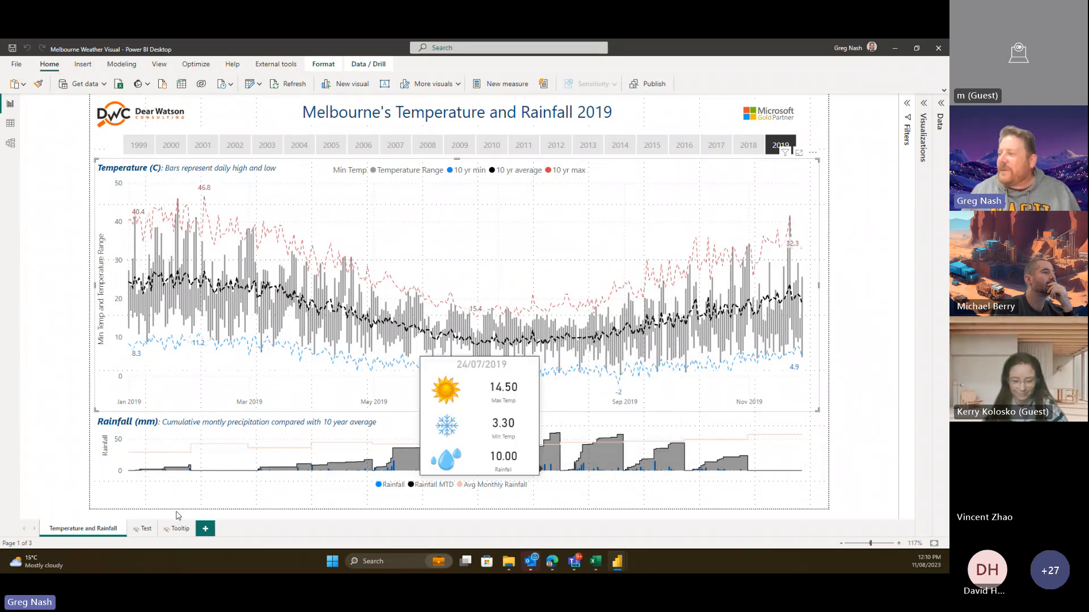
mouse_move(195, 475)
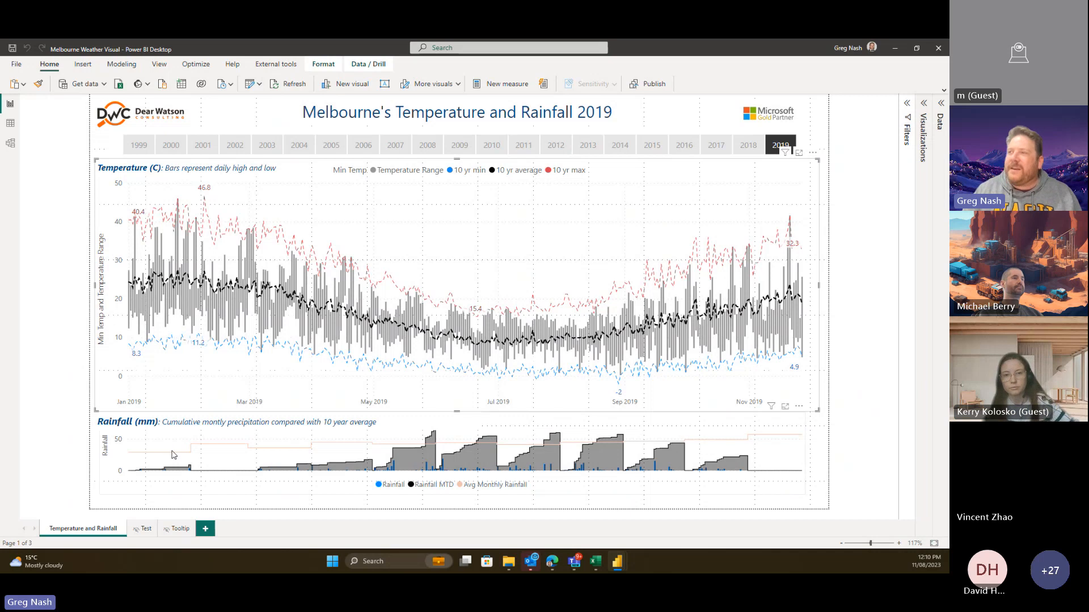
mouse_move(174, 454)
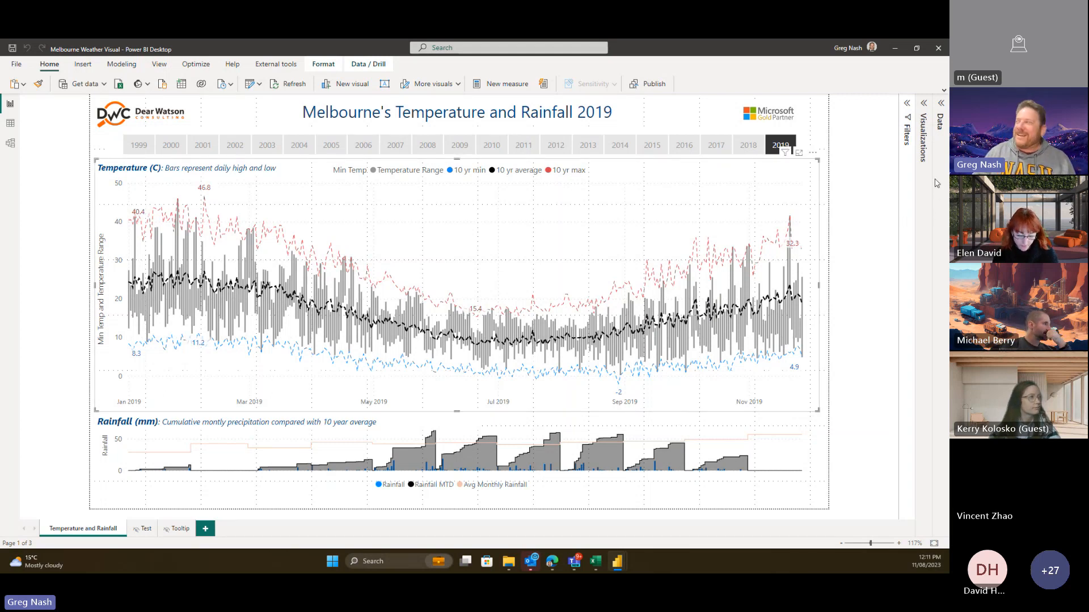
- Minimize the Melbourne weather report and close the Untitled report without saving
left_click(894, 54)
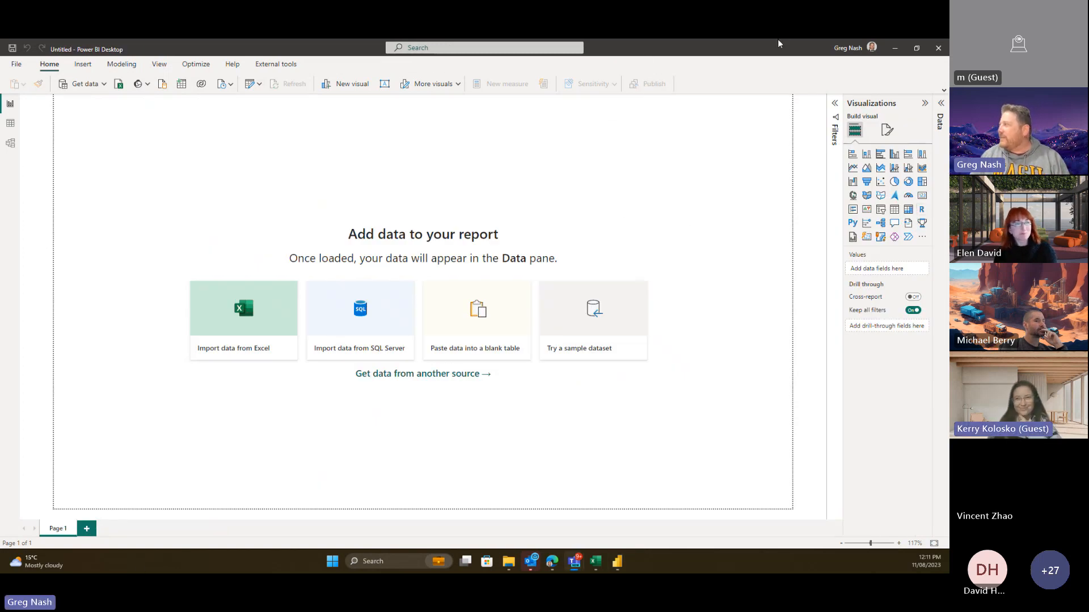
left_click(938, 47)
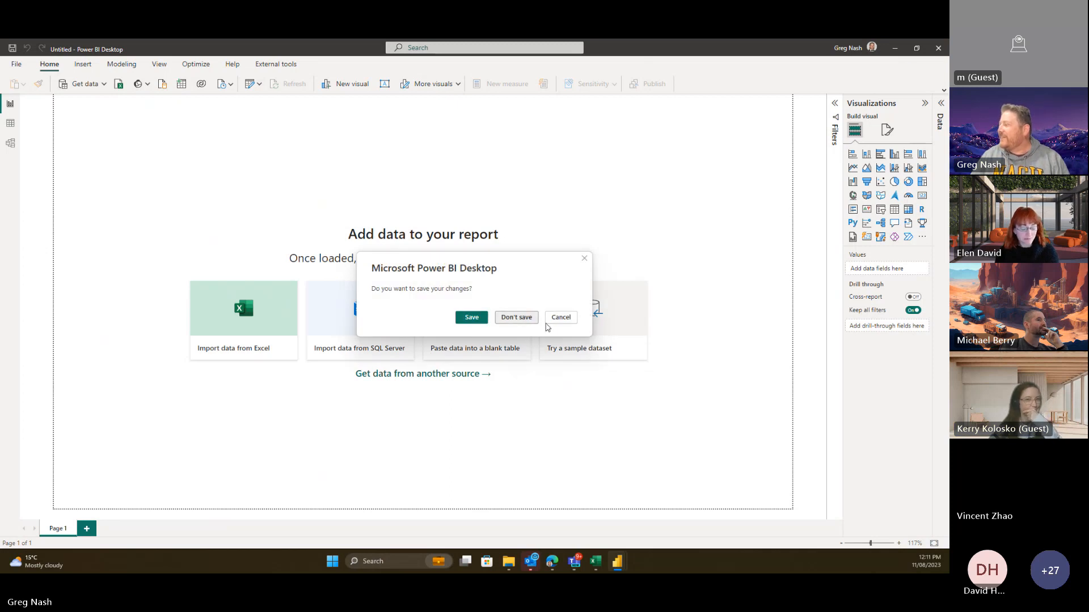
left_click(524, 320)
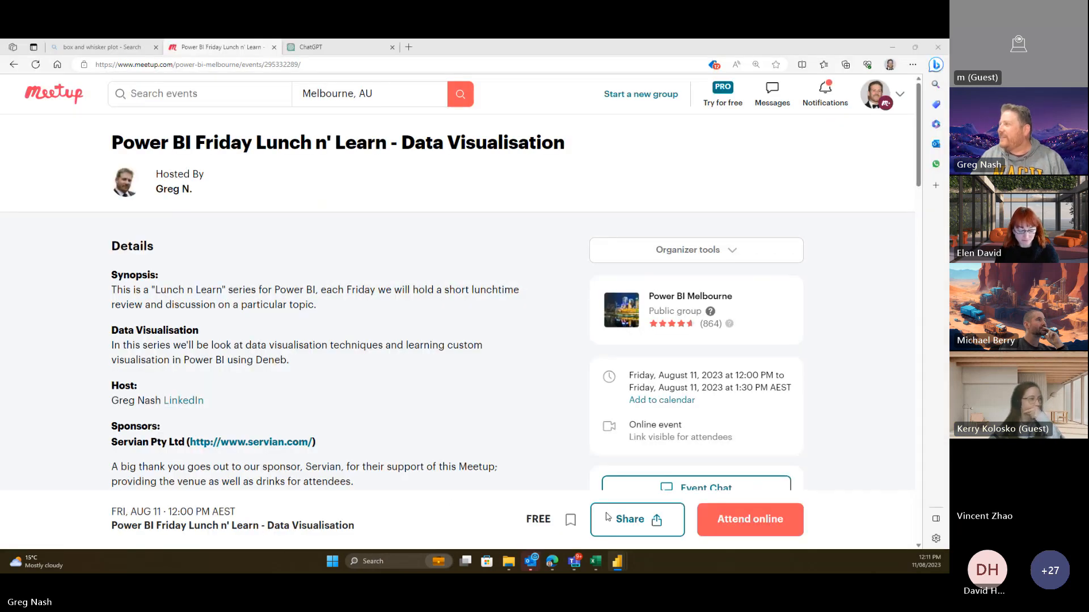
- Hide the chat history and ask GPT-4 'Hello do you know Vega-lite?'
left_click(313, 46)
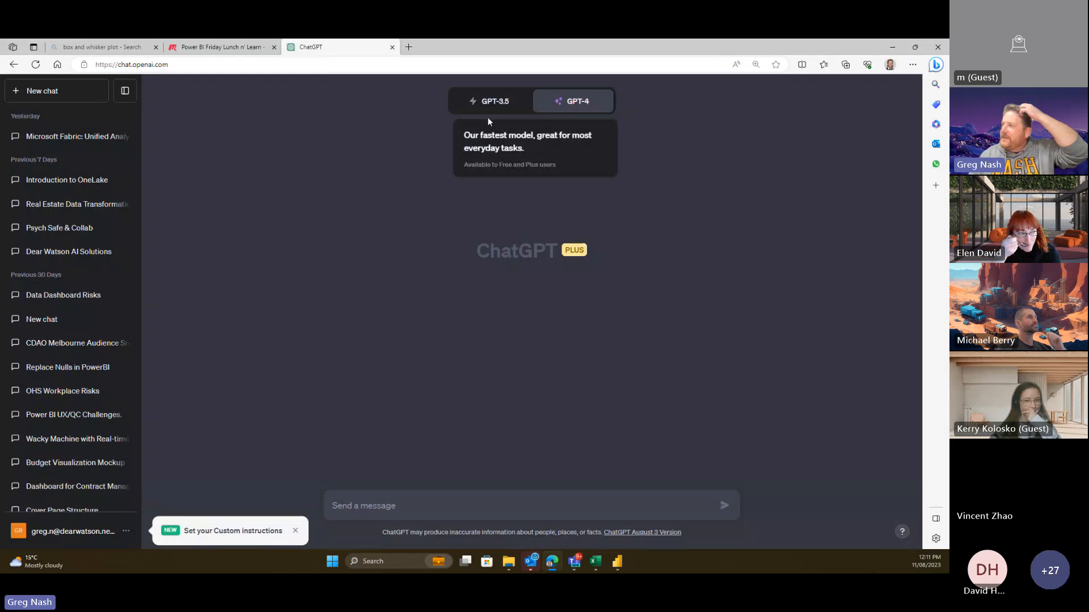
left_click(125, 91)
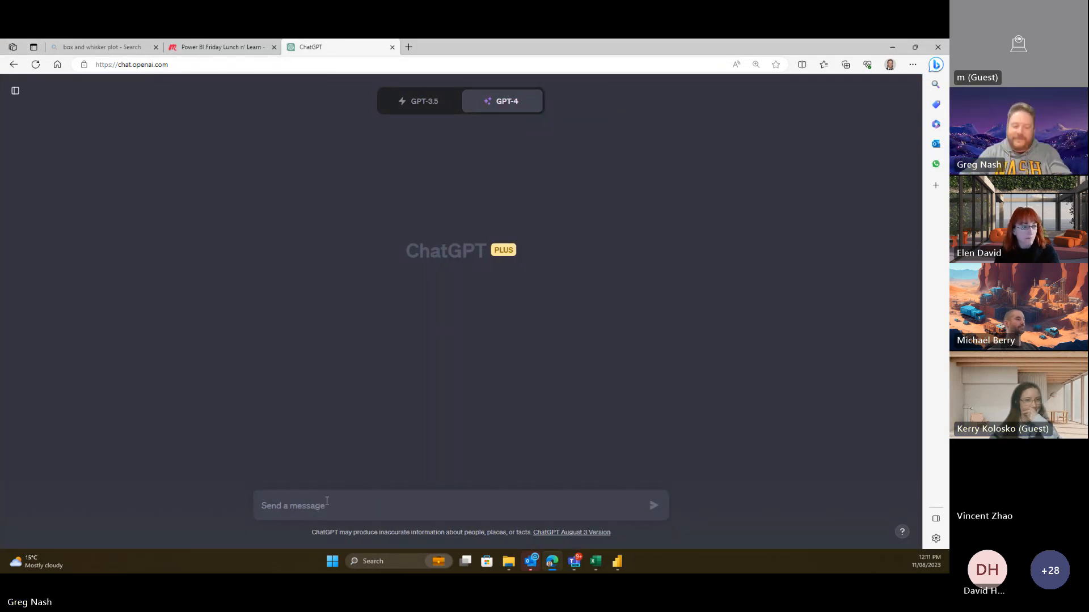
type("Hell")
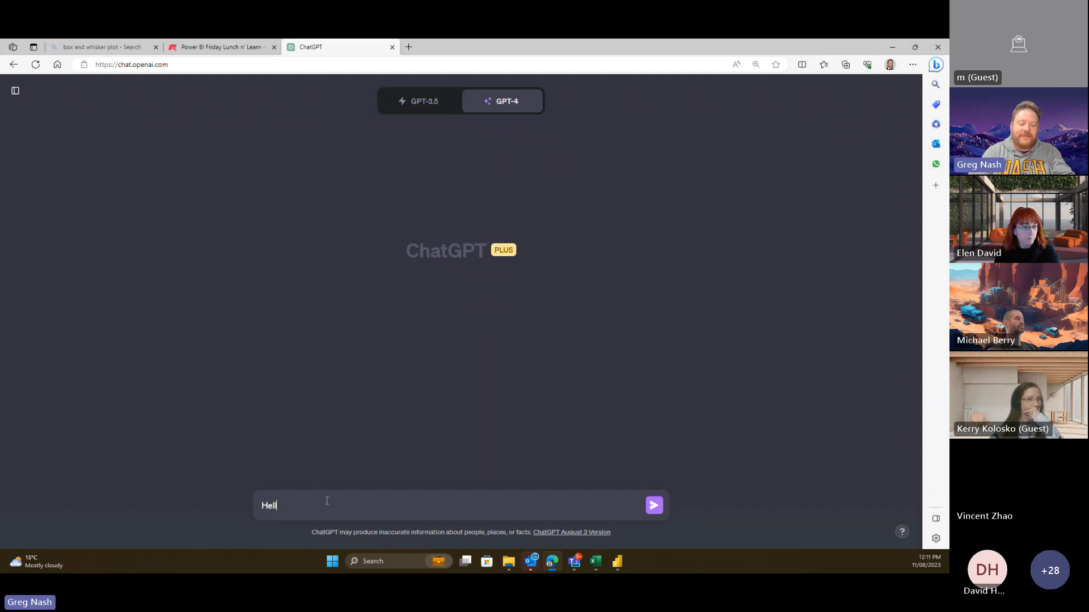
type("o do you know ")
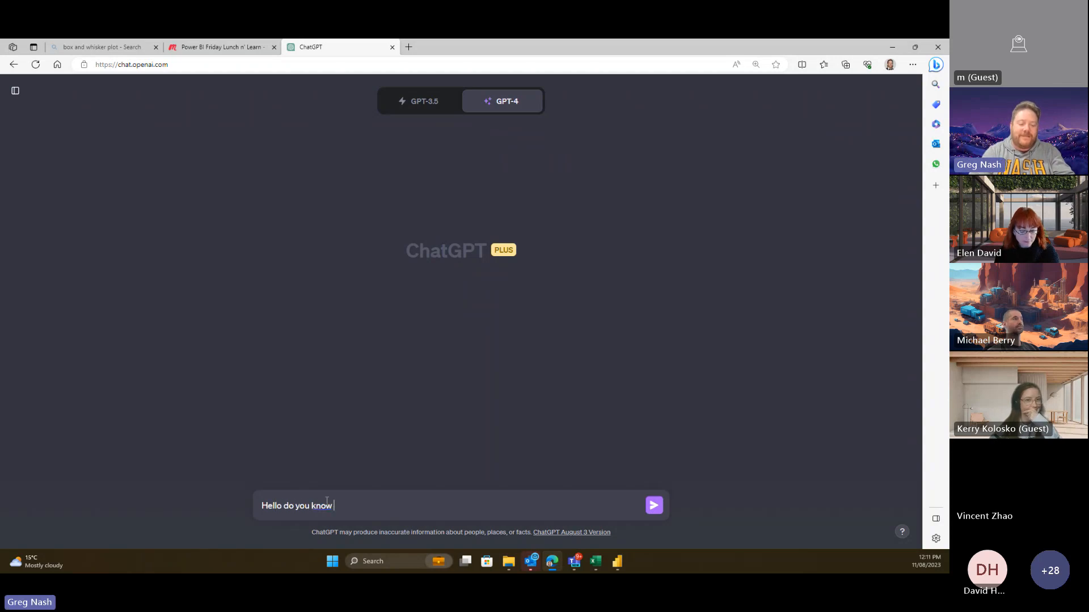
type("Vega-")
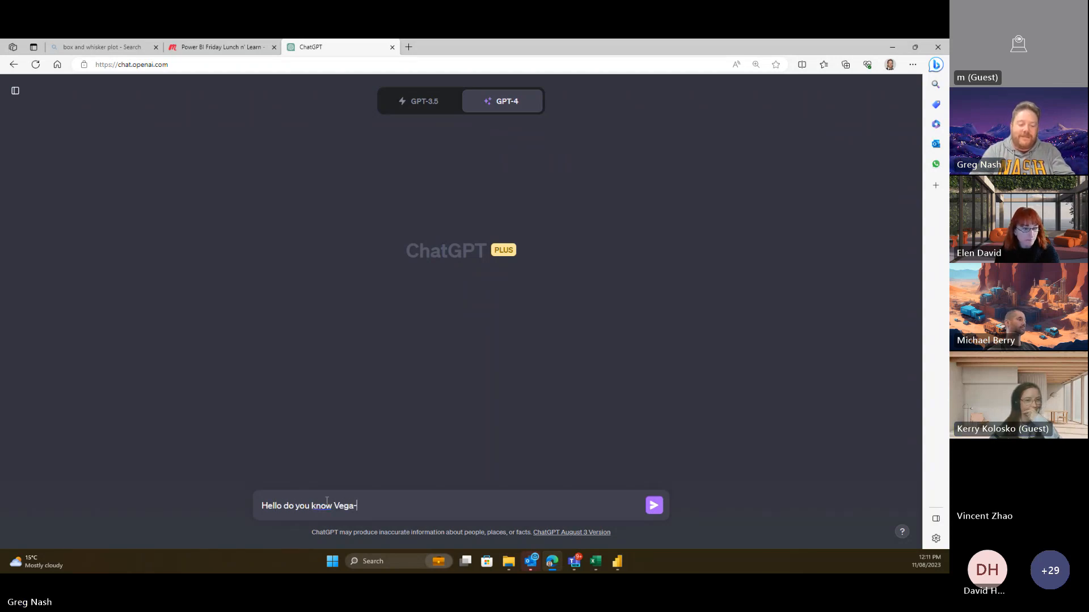
type("kite")
key("BackSpace")
key("BackSpace")
key("BackSpace")
key("BackSpace")
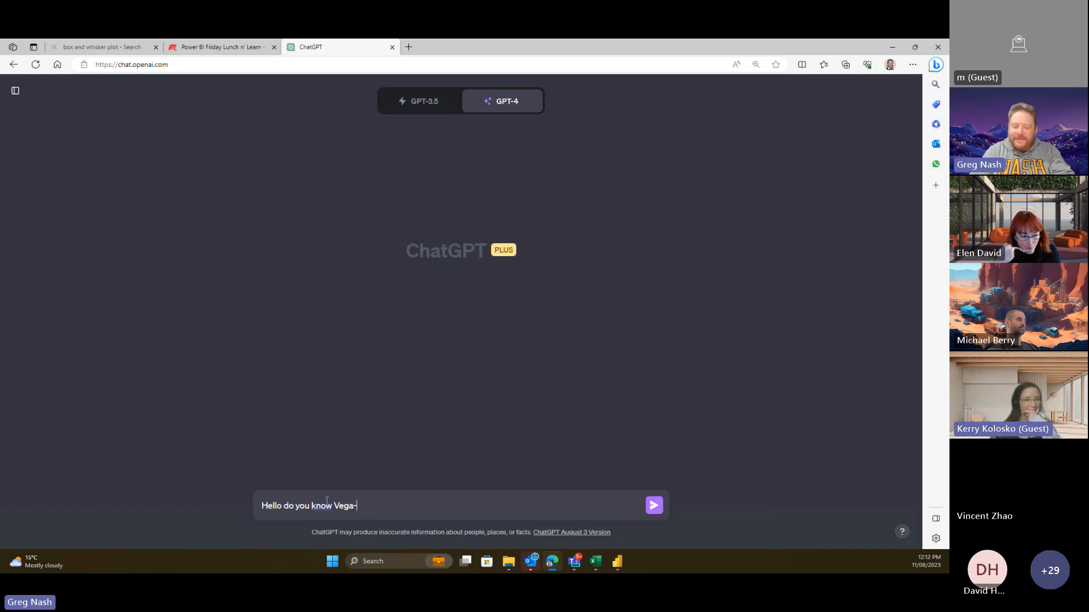
type("lite?")
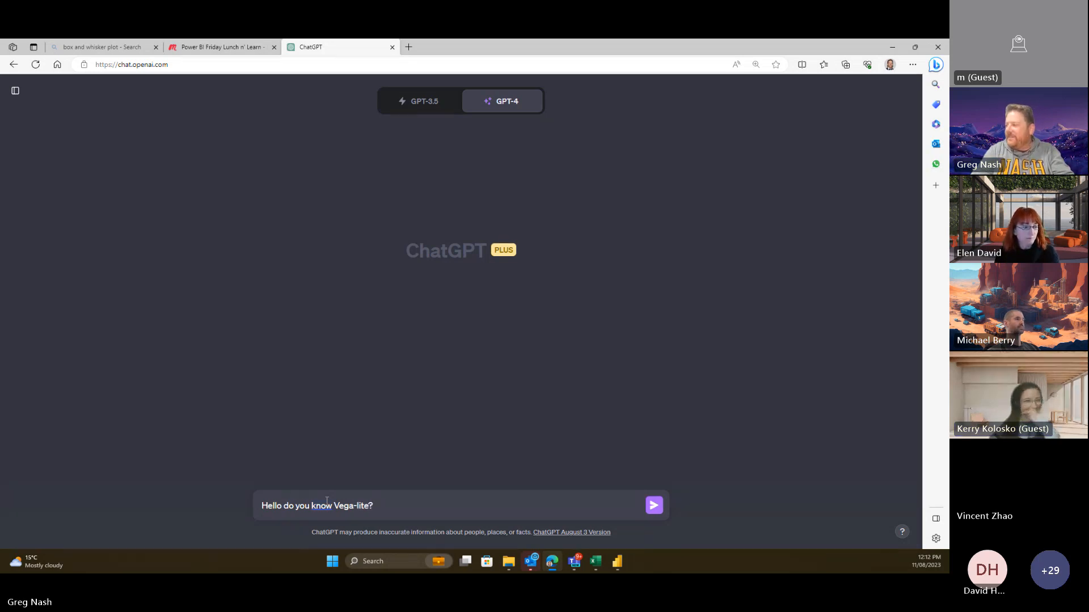
key("Return")
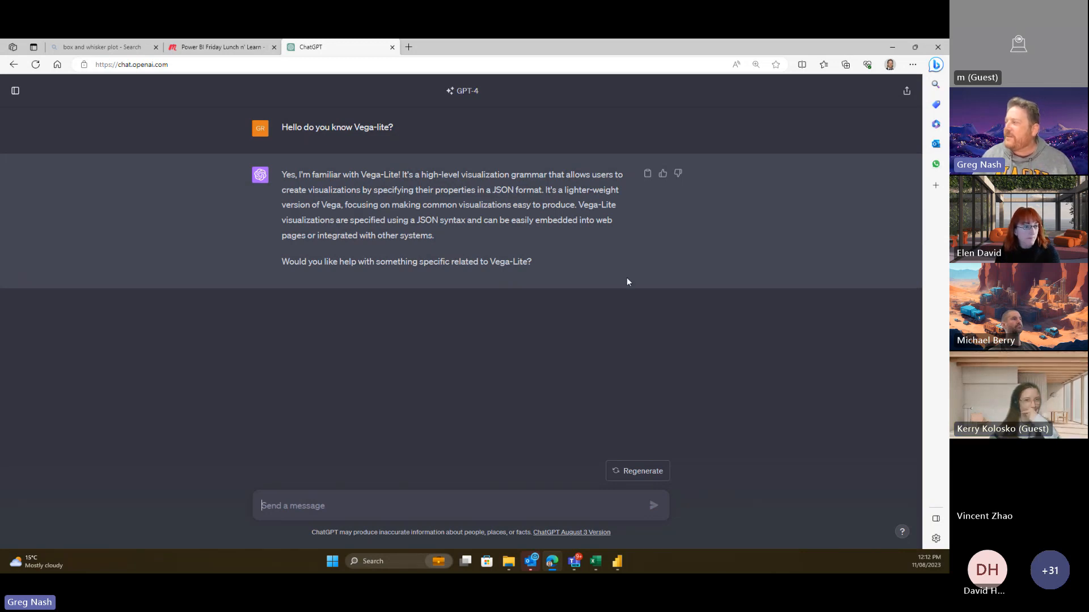
- Search the web for 'deneb' in a new tab and scan the results
left_click(408, 46)
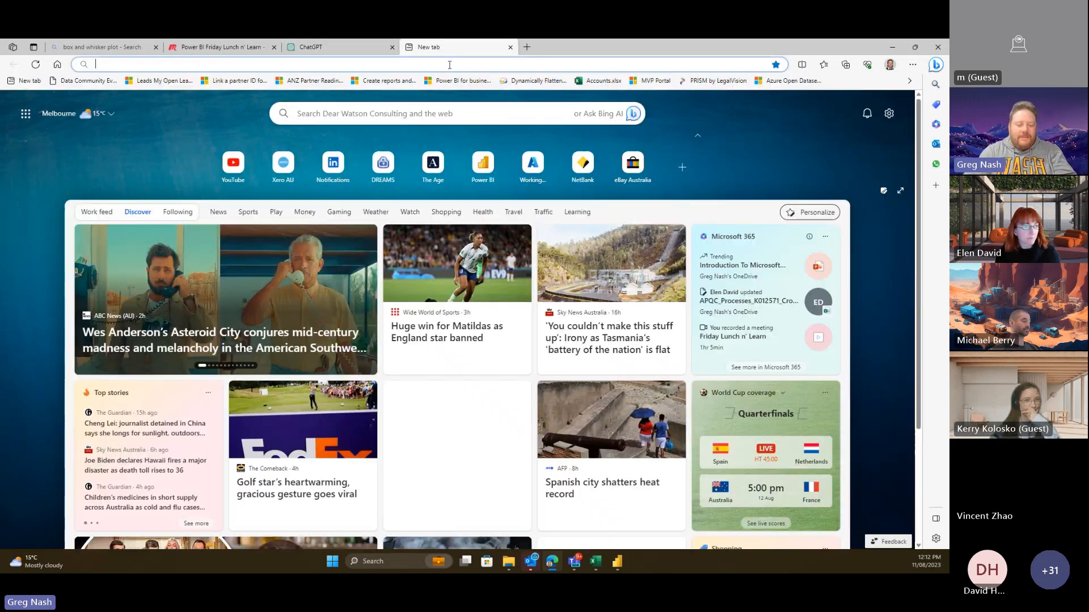
type("deneb")
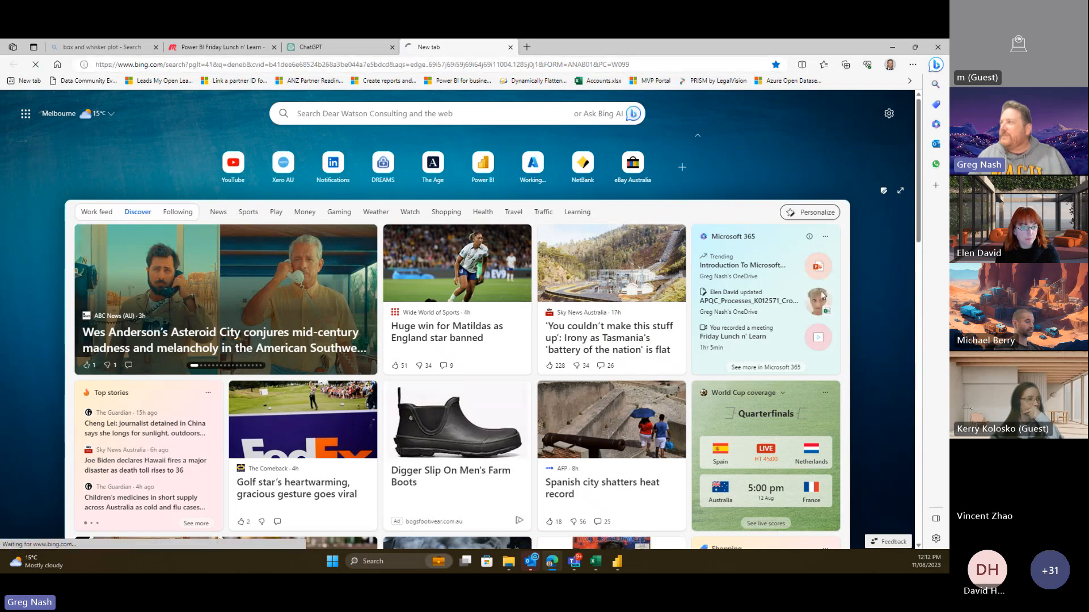
key("Return")
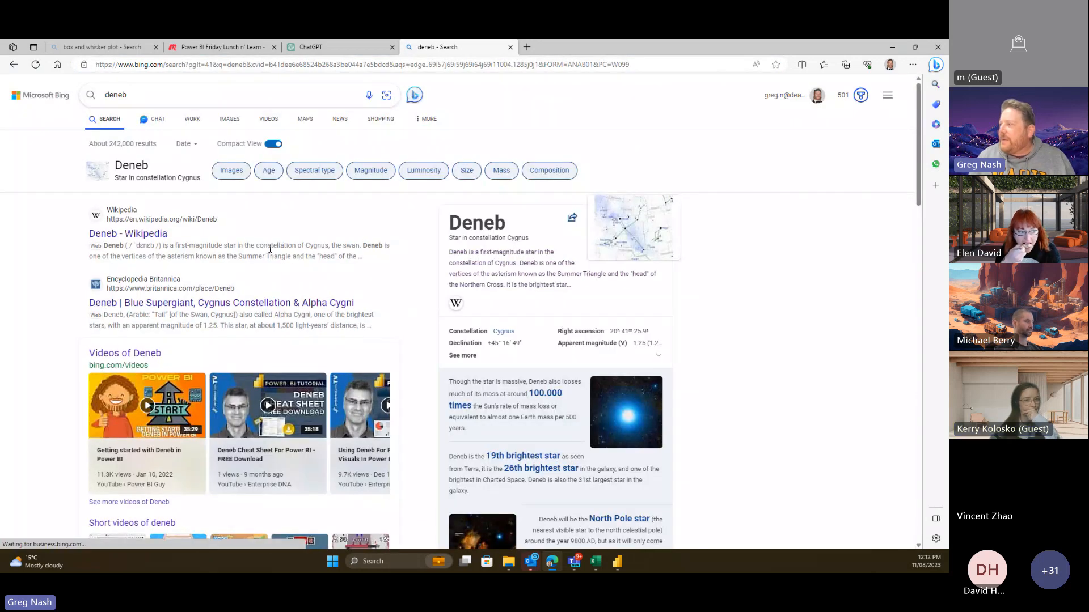
scroll(321, 338, "down", 8)
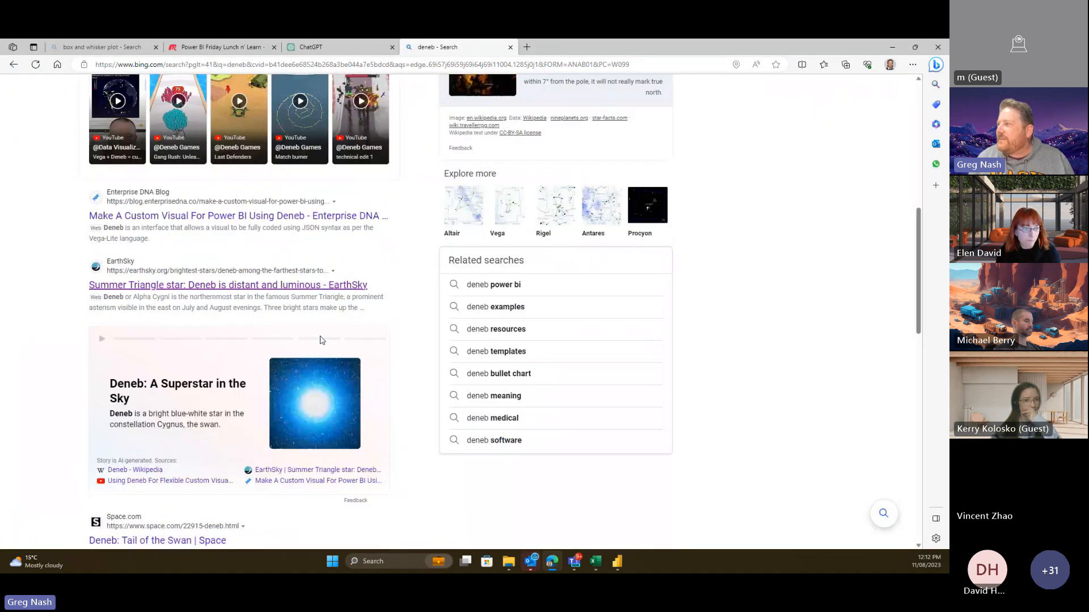
scroll(321, 340, "down", 2)
scroll(322, 359, "up", 2)
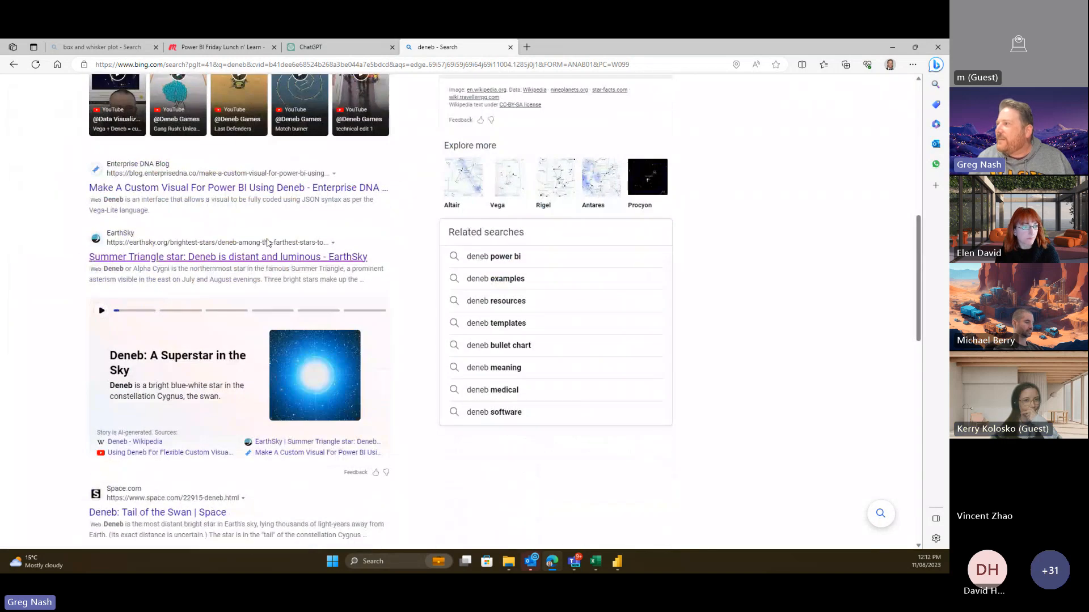
scroll(282, 304, "down", 1)
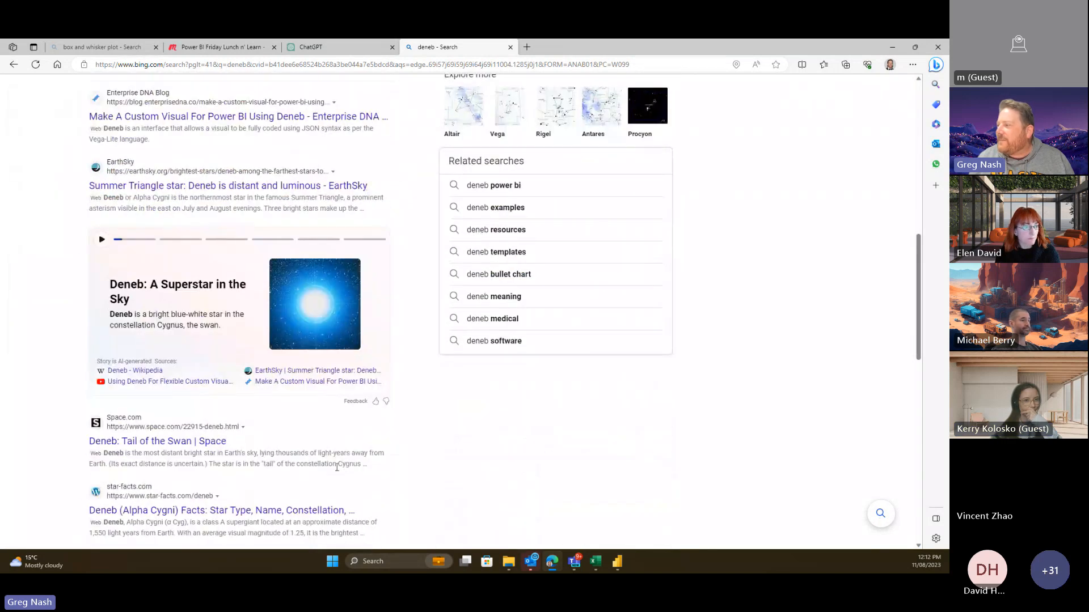
scroll(323, 447, "up", 10)
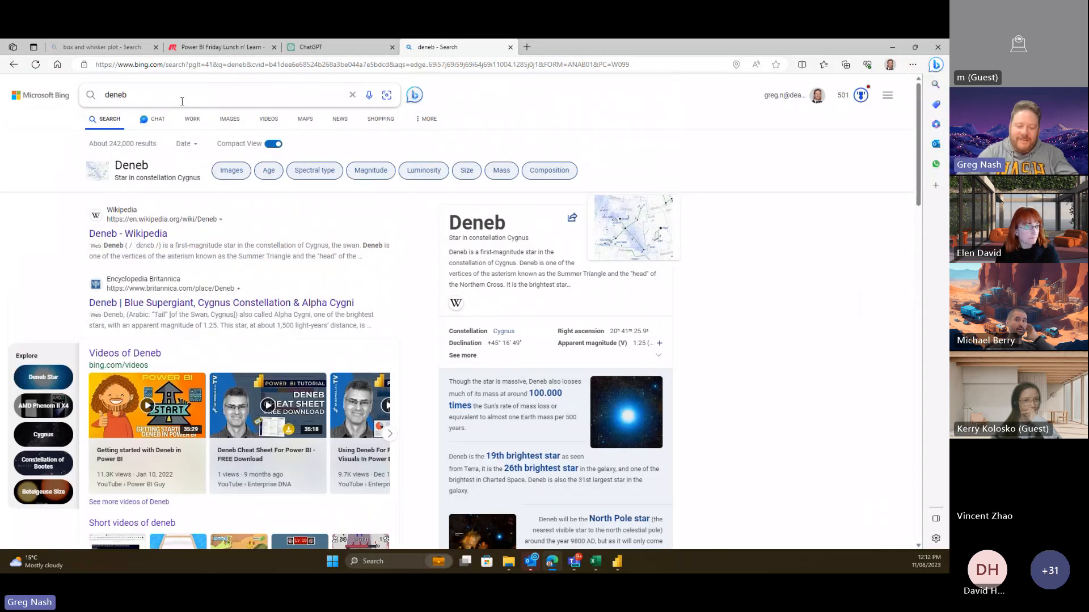
- Refine the search query to 'denebv github'
left_click(182, 101)
type("v github")
key("Return")
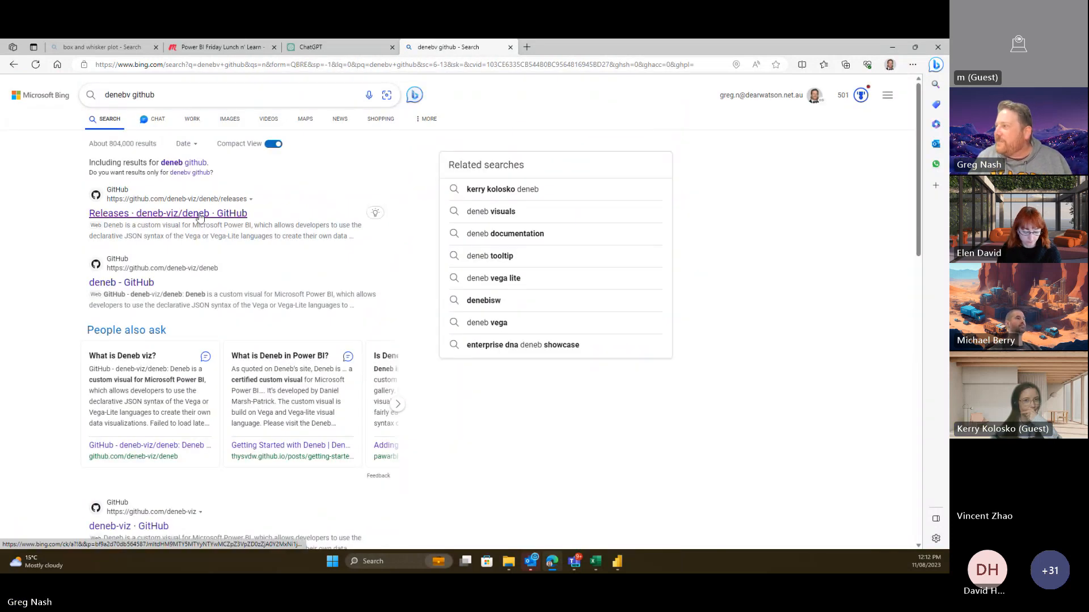
- Open the deneb-viz/deneb GitHub repository and follow its README link to the Deneb documentation
left_click(145, 285)
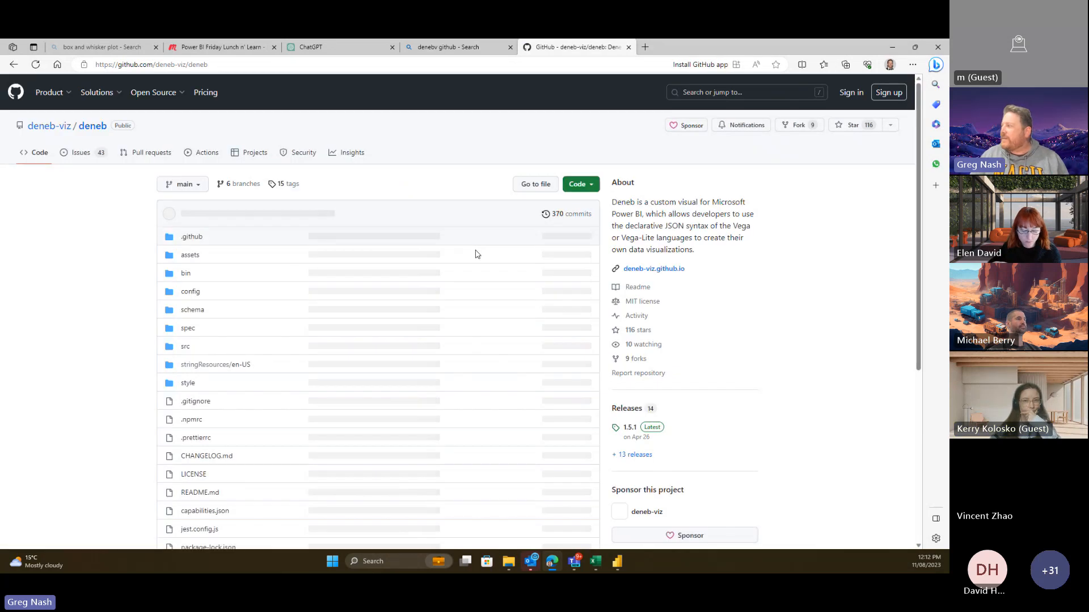
scroll(378, 361, "down", 3)
scroll(385, 457, "down", 1)
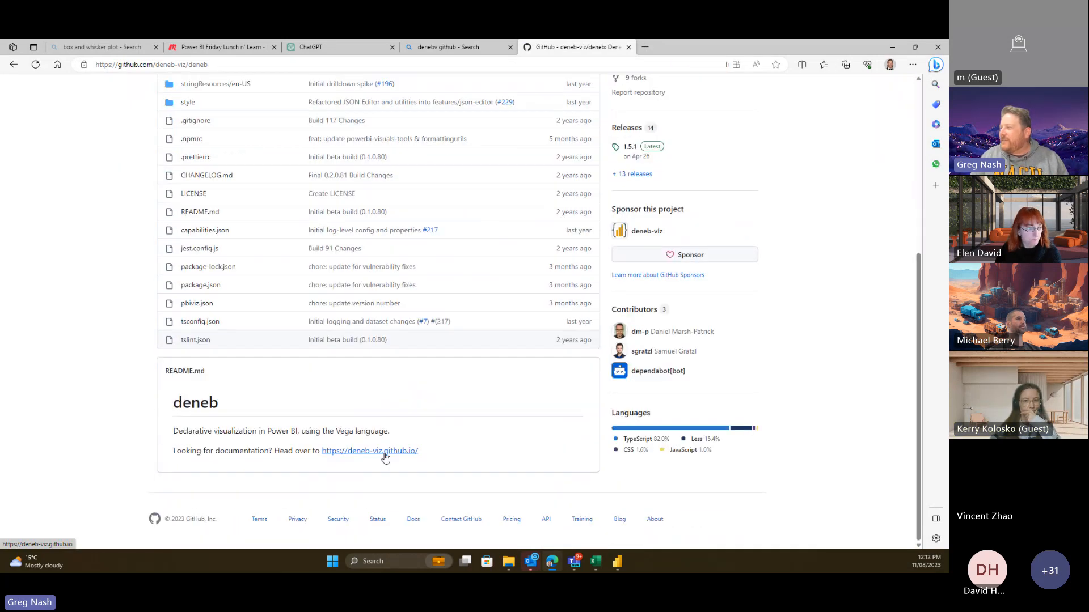
left_click(385, 457)
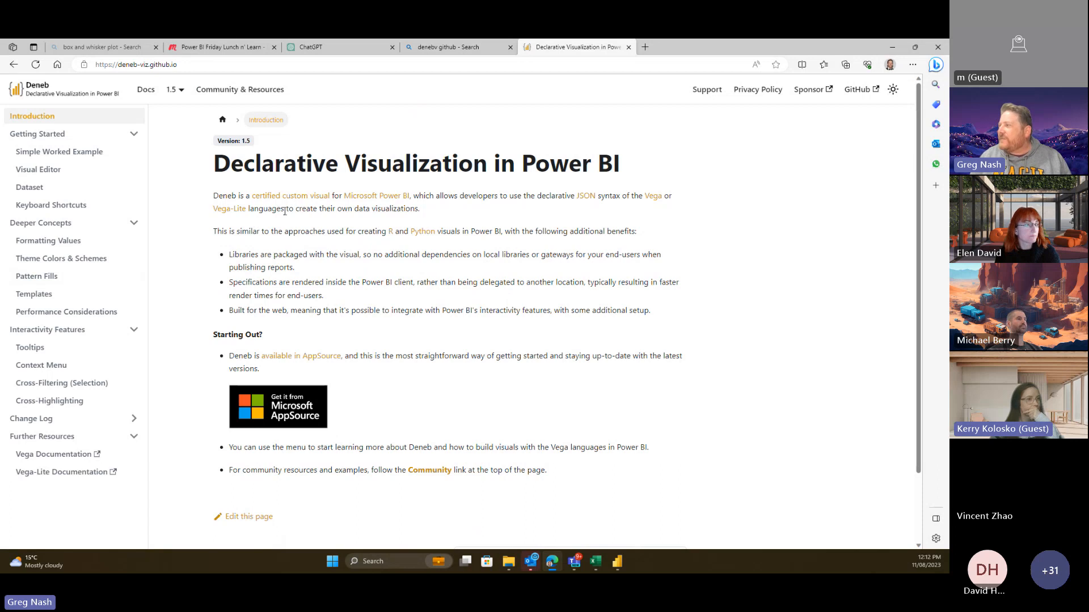
- Read through Deneb's Simple Worked Example, then switch back to the Melbourne weather report
scroll(285, 211, "down", 2)
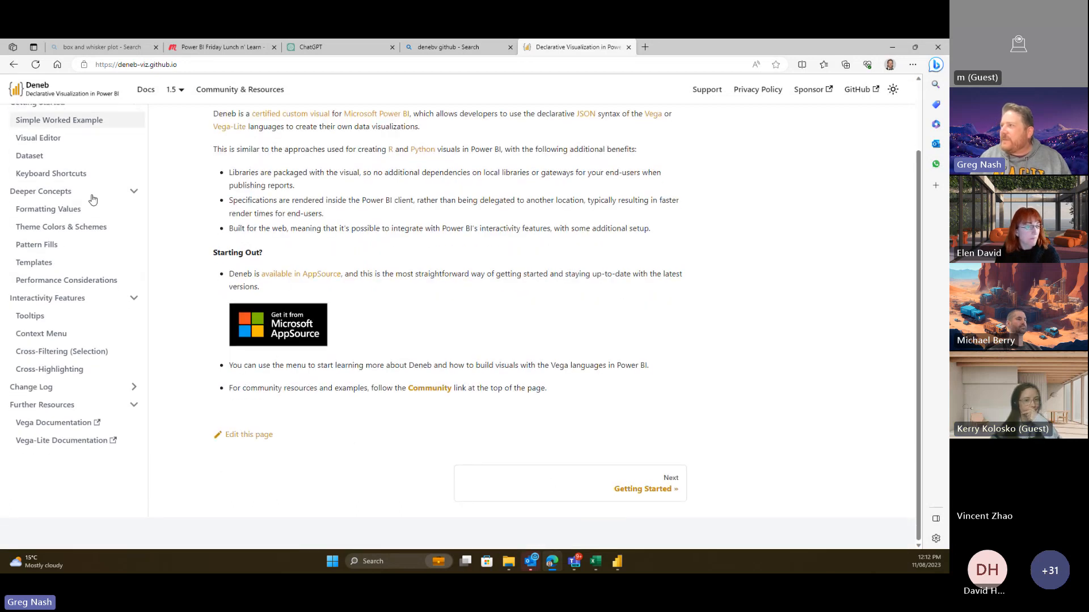
scroll(93, 199, "up", 3)
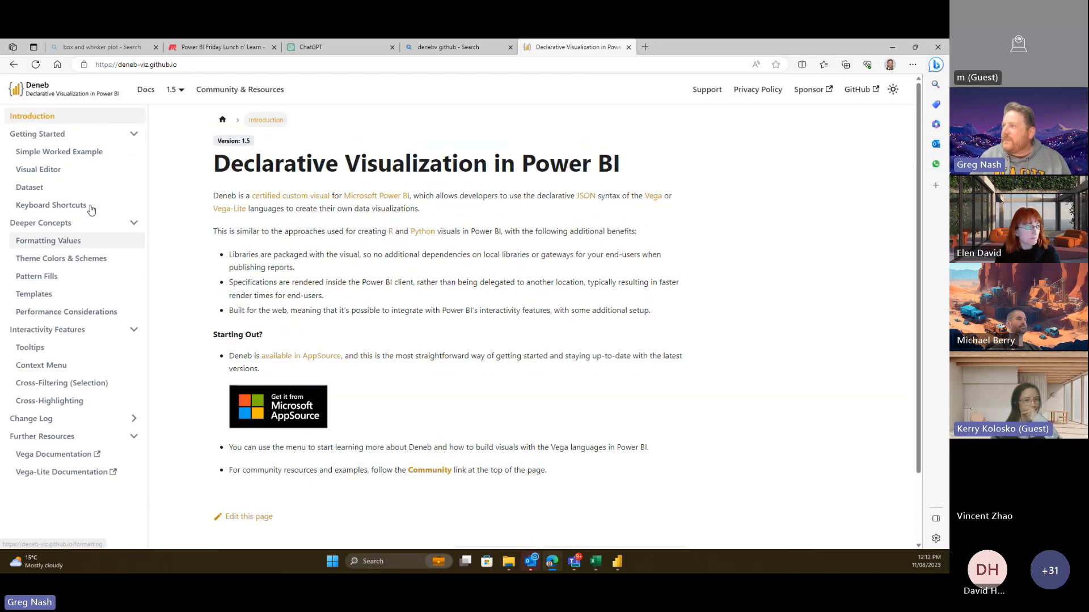
left_click(56, 152)
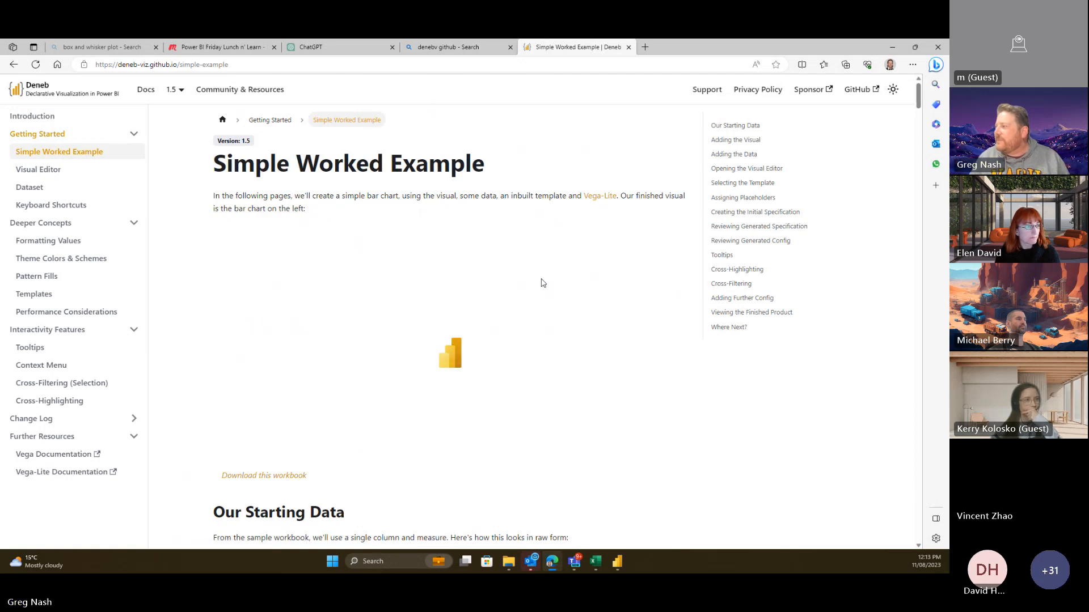
scroll(550, 309, "down", 10)
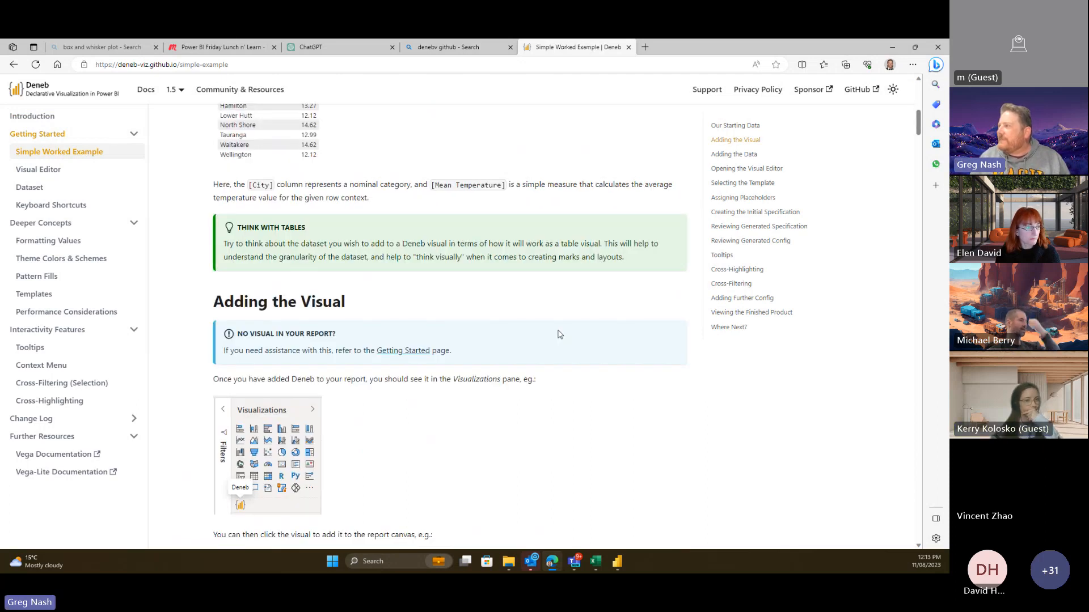
scroll(559, 335, "down", 5)
scroll(559, 335, "down", 14)
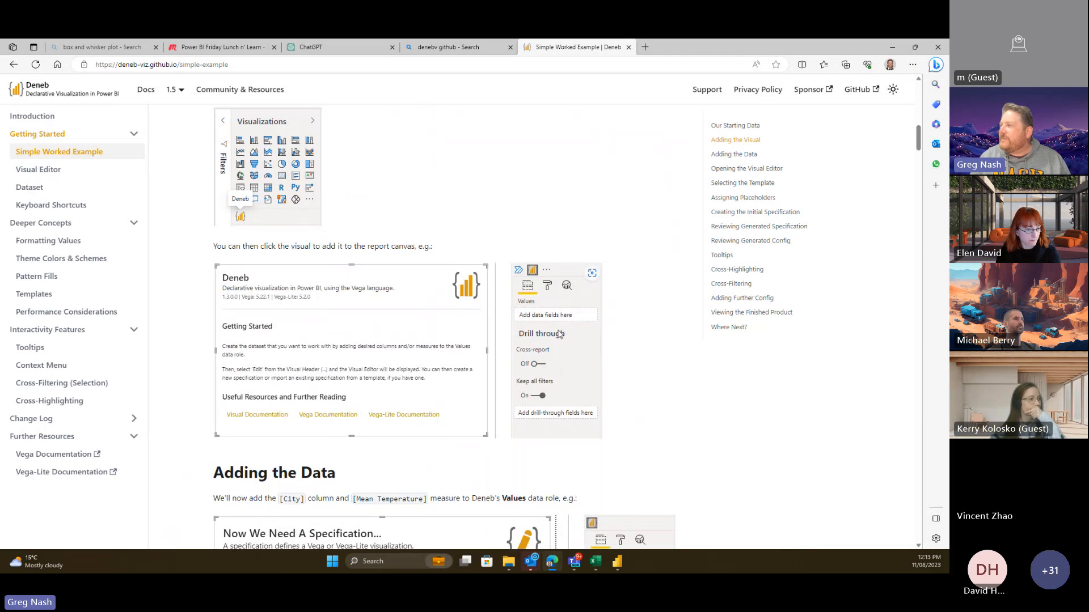
left_click(619, 562)
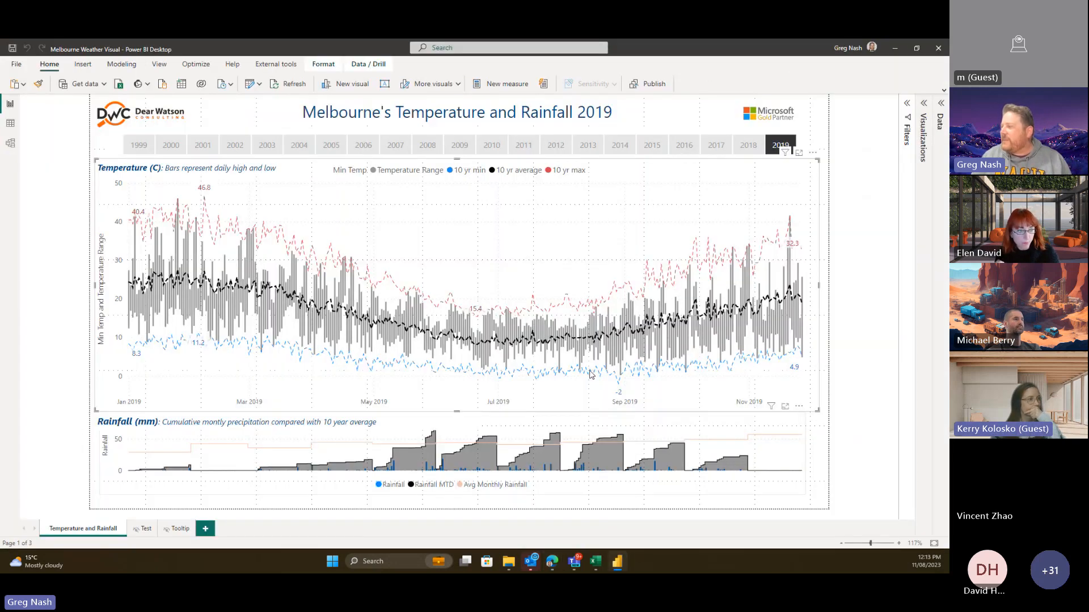
- Add a blank Page 1 and open Get more visuals from the Visualizations pane
left_click(205, 529)
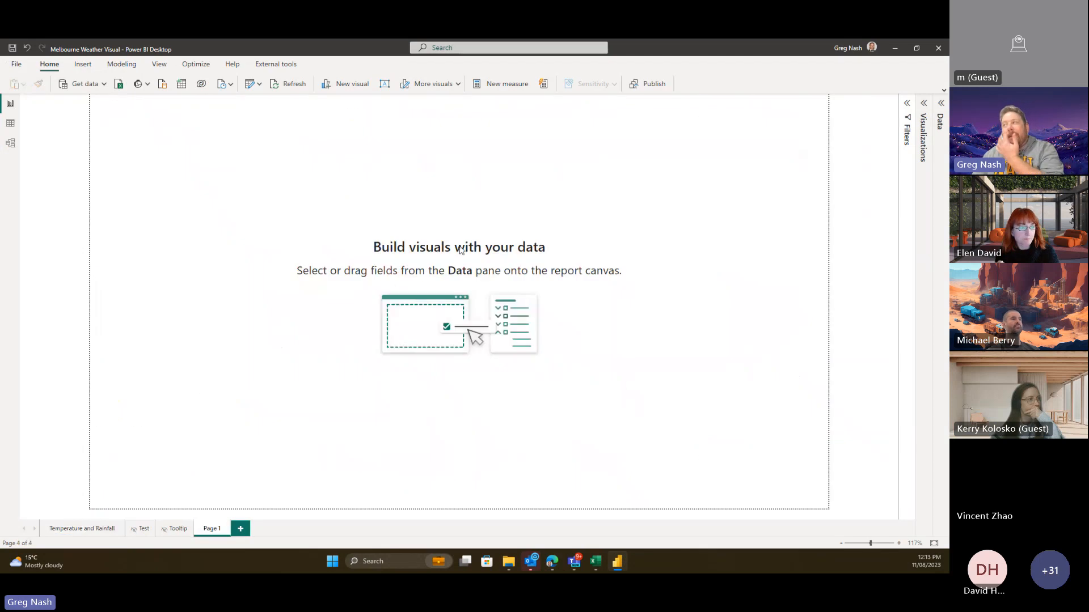
left_click(925, 104)
left_click(924, 238)
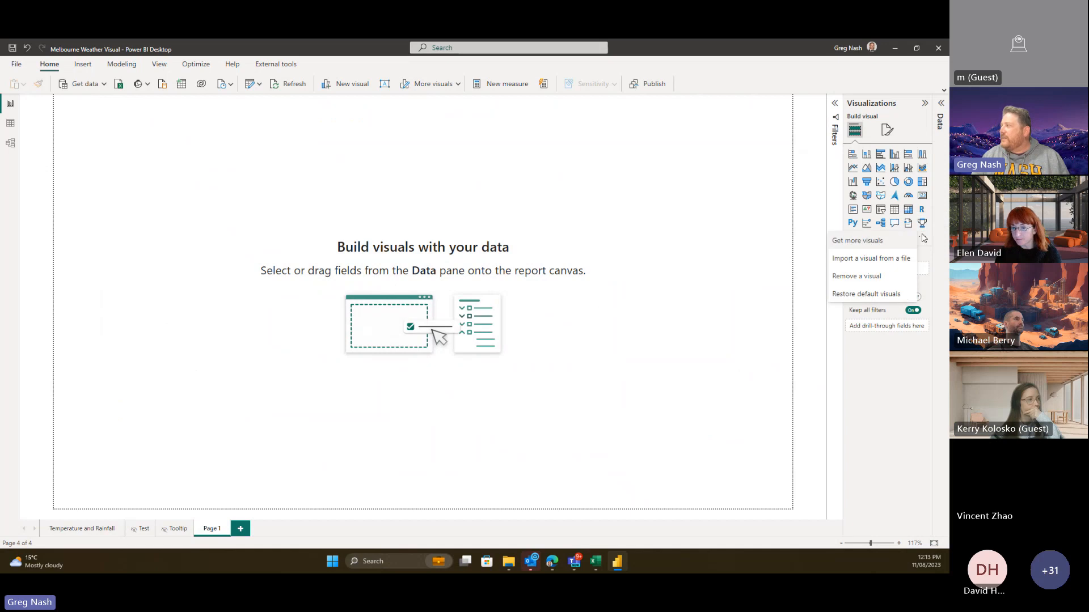
left_click(876, 243)
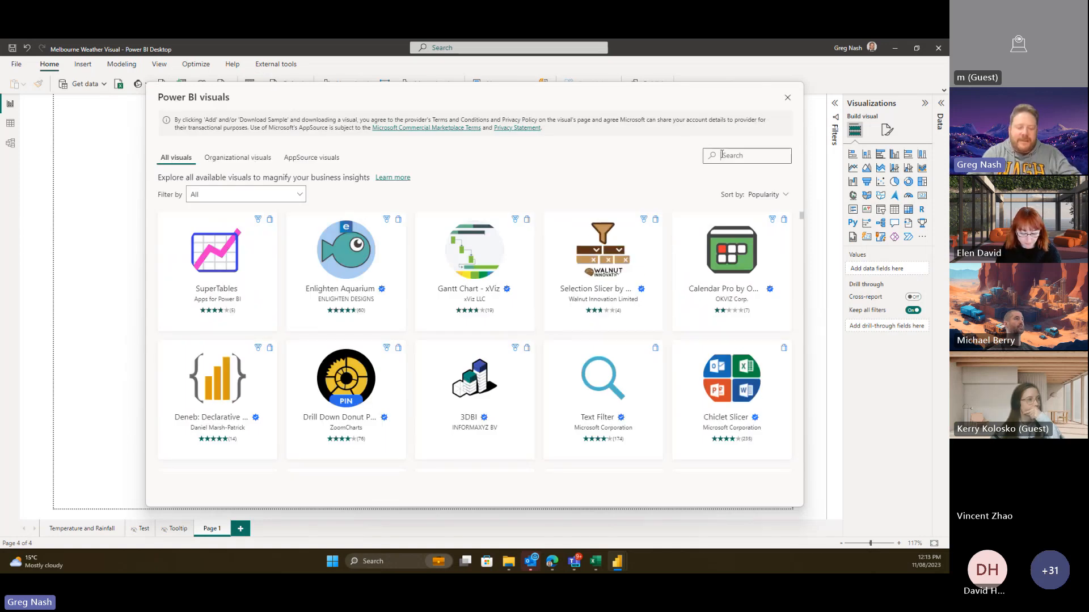
- Find 'deneb' in the visuals gallery and add the Deneb: Declarative Visualization visual
left_click(721, 155)
type("deneb")
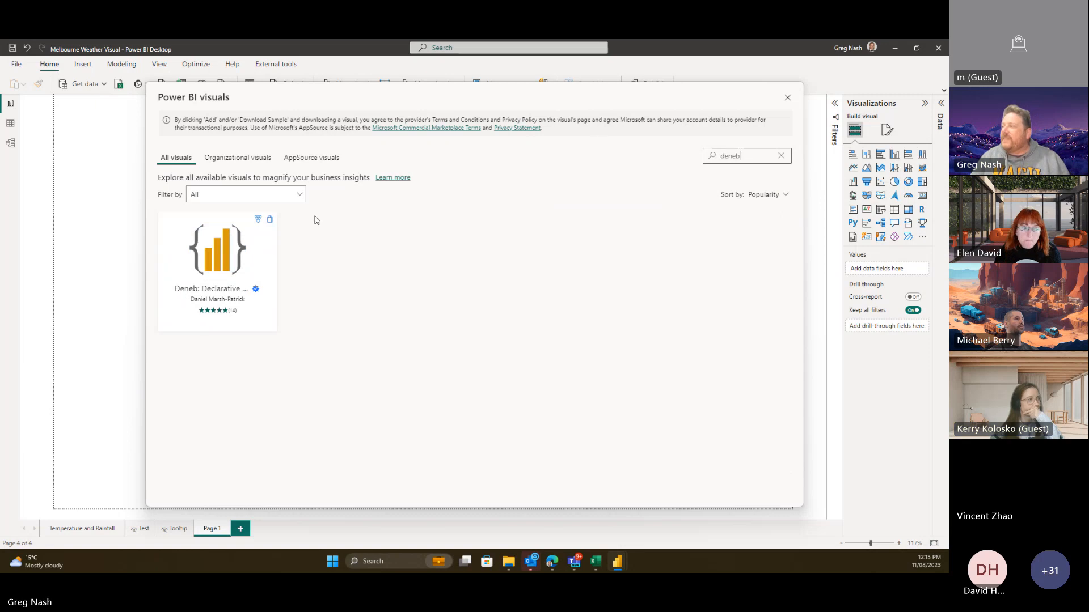
left_click(229, 255)
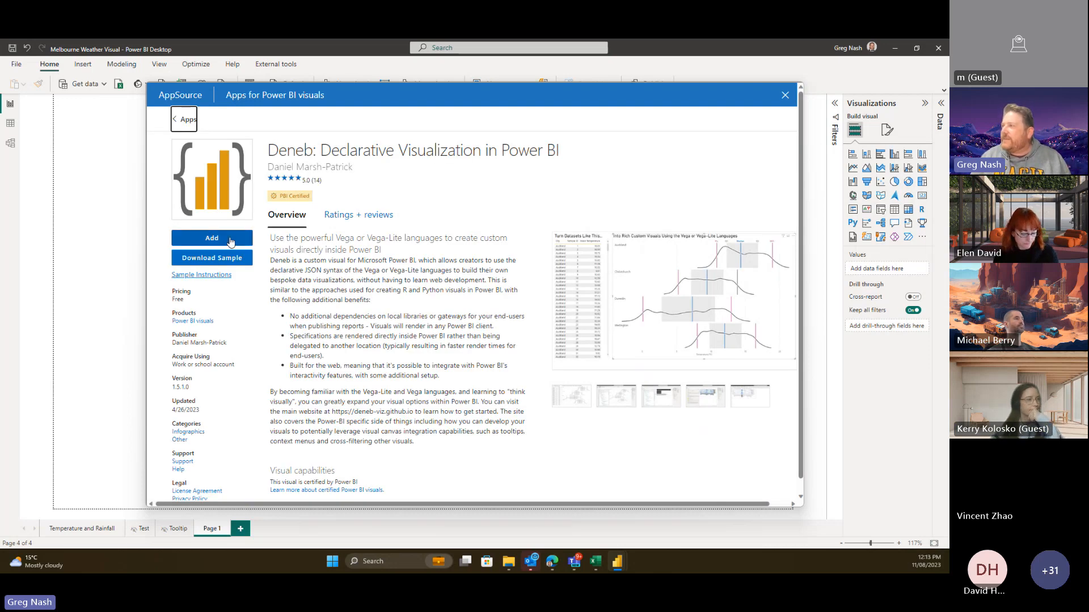
left_click(230, 240)
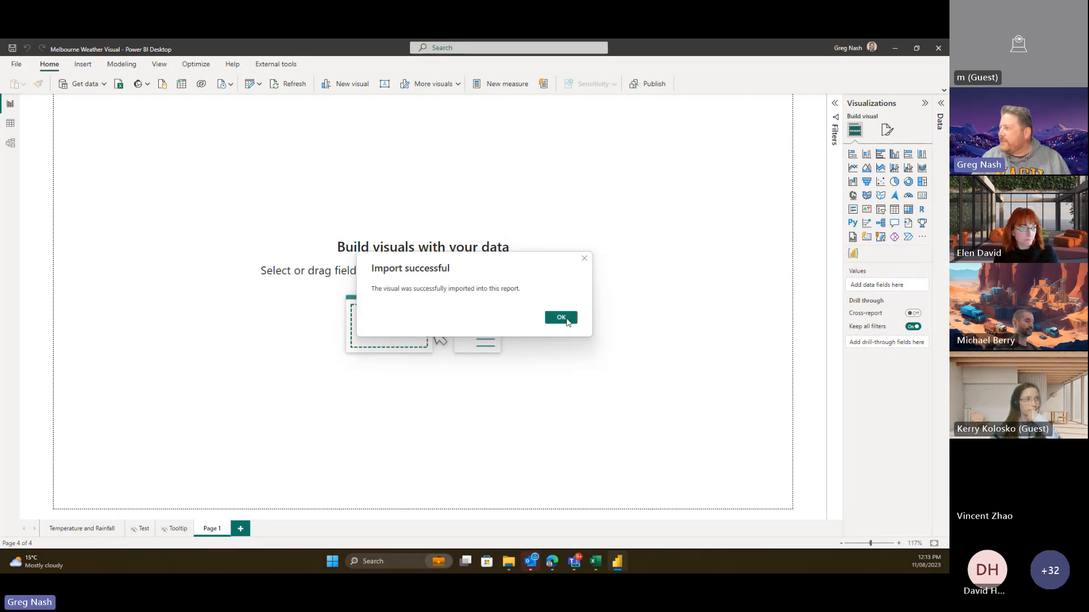
- Dismiss the import confirmation and stretch the Deneb visual across most of Page 1
left_click(560, 318)
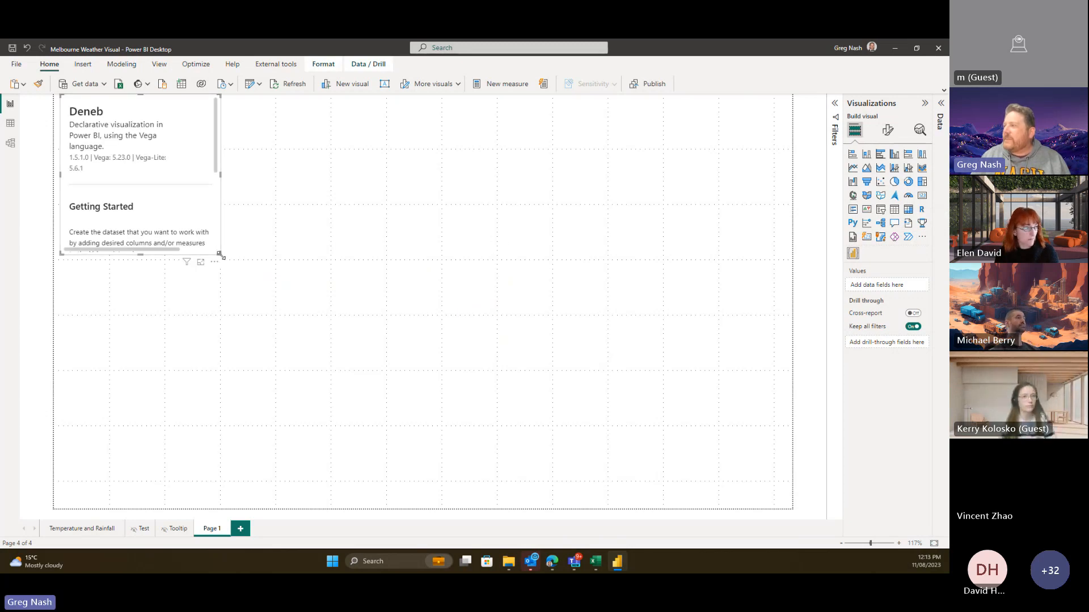
left_click_drag(220, 256, 755, 454)
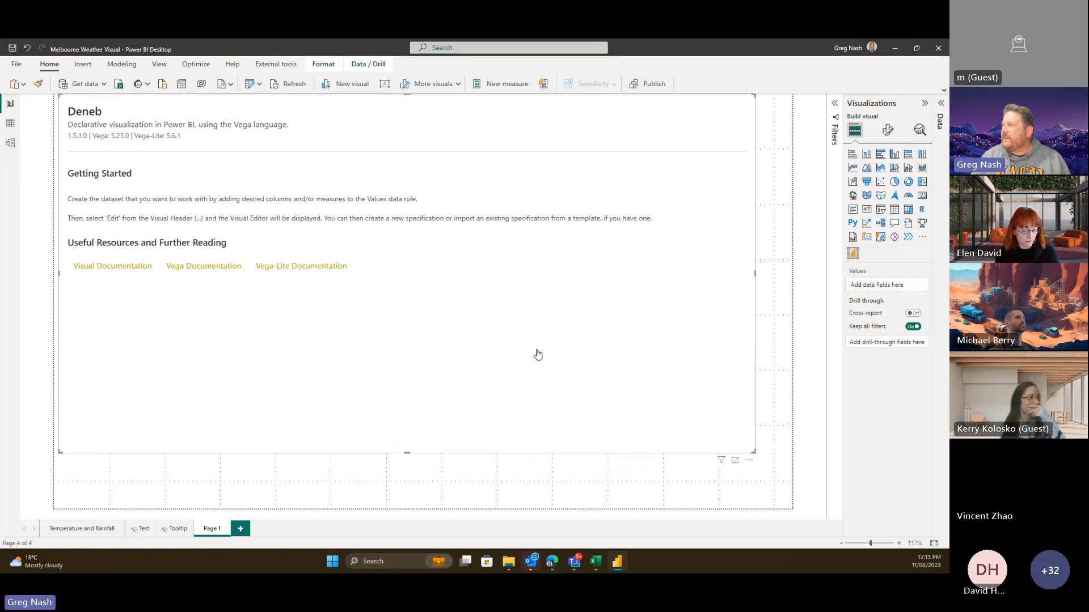
left_click_drag(479, 456, 503, 488)
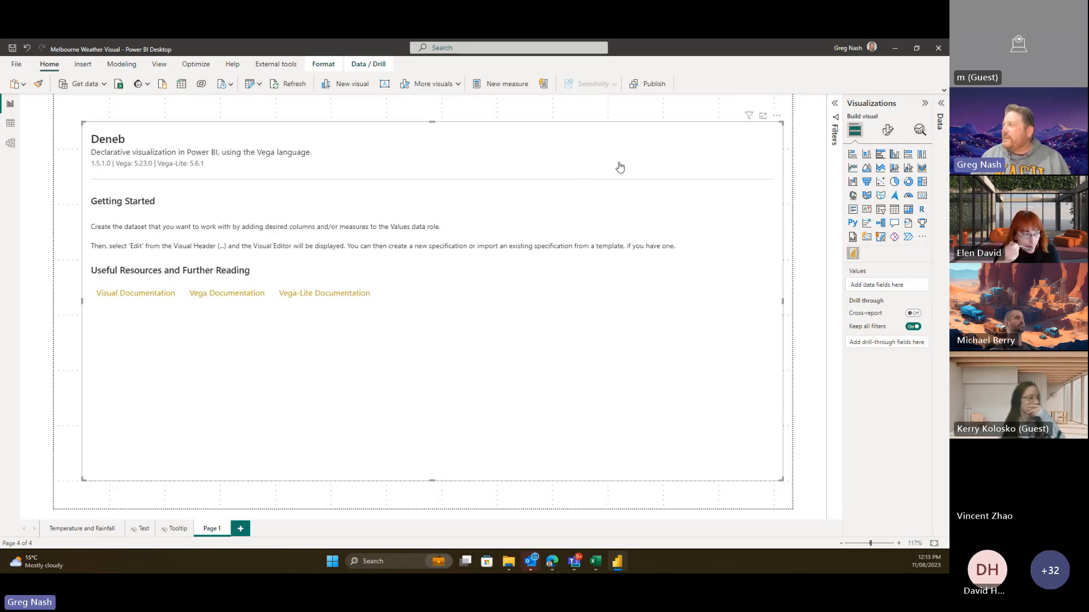
left_click(777, 116)
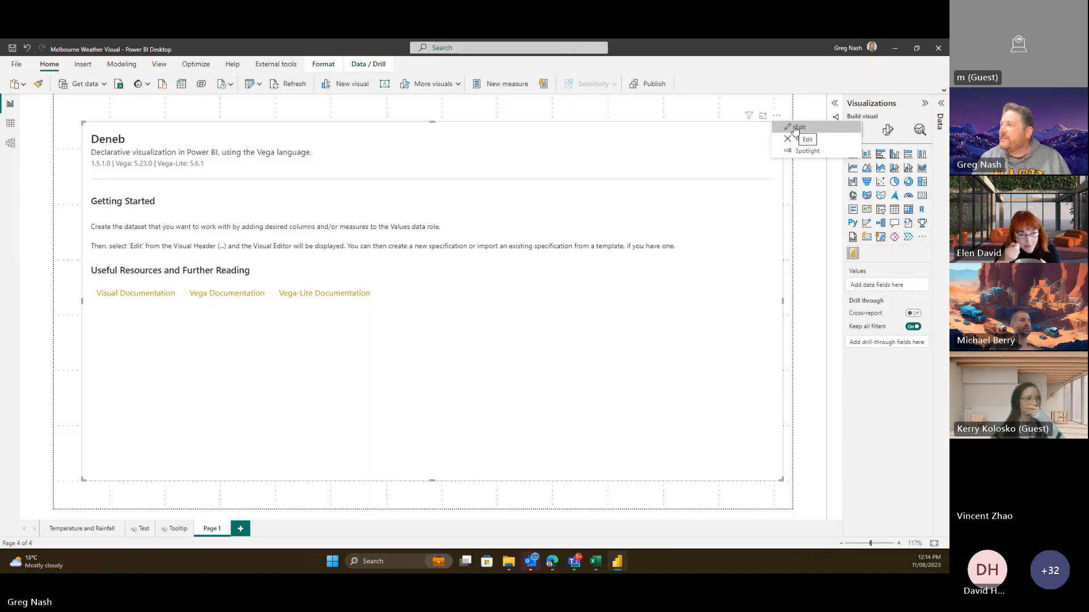
- Open the Deneb visual's options and browse the Weather Data fields, checking the All time Max measure
left_click(795, 128)
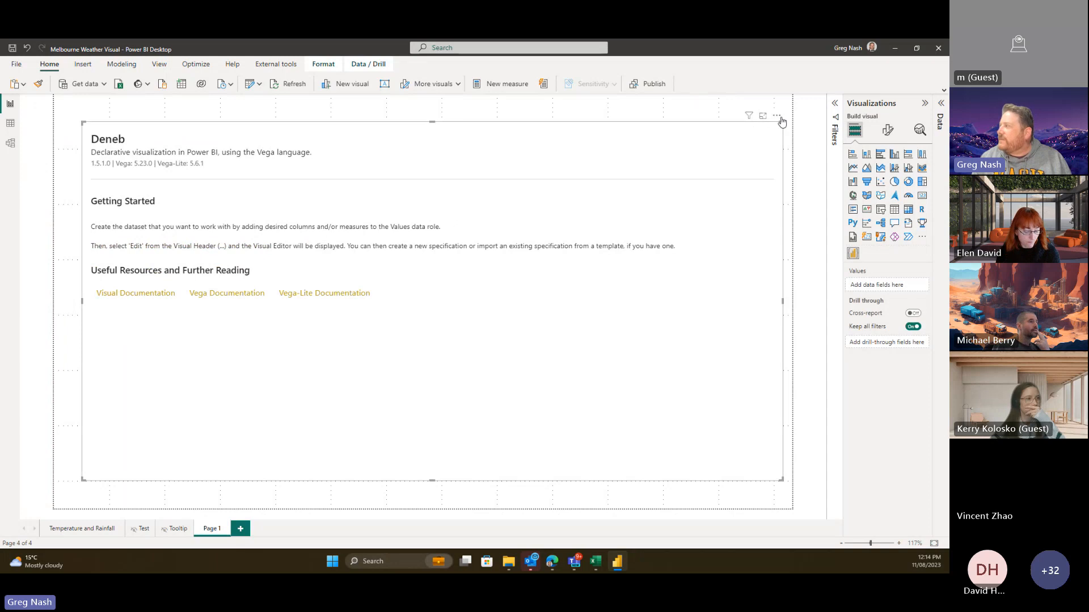
left_click(776, 115)
left_click(941, 103)
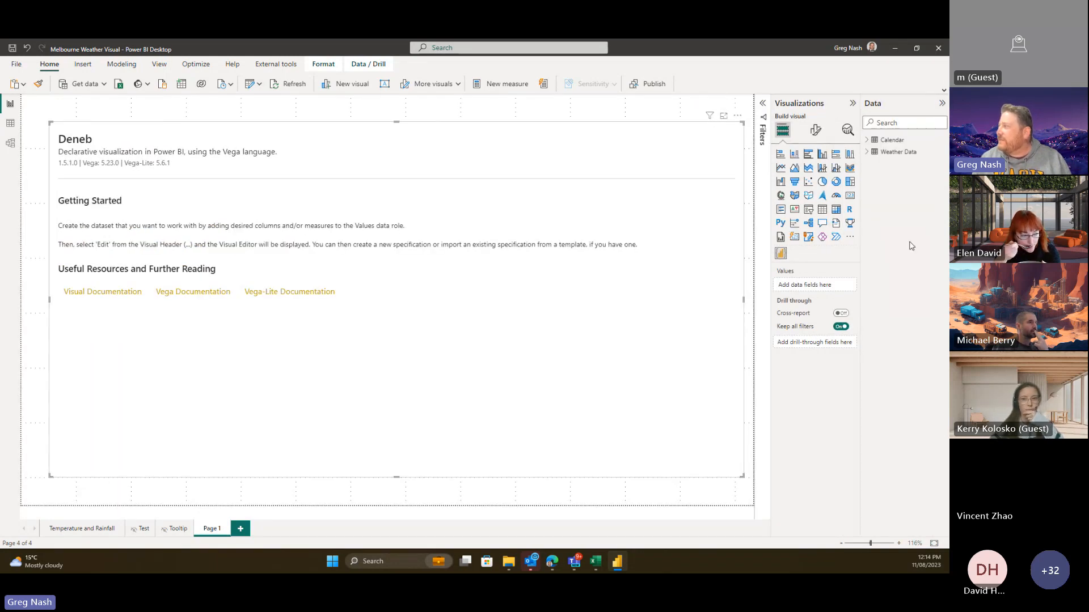
left_click(869, 156)
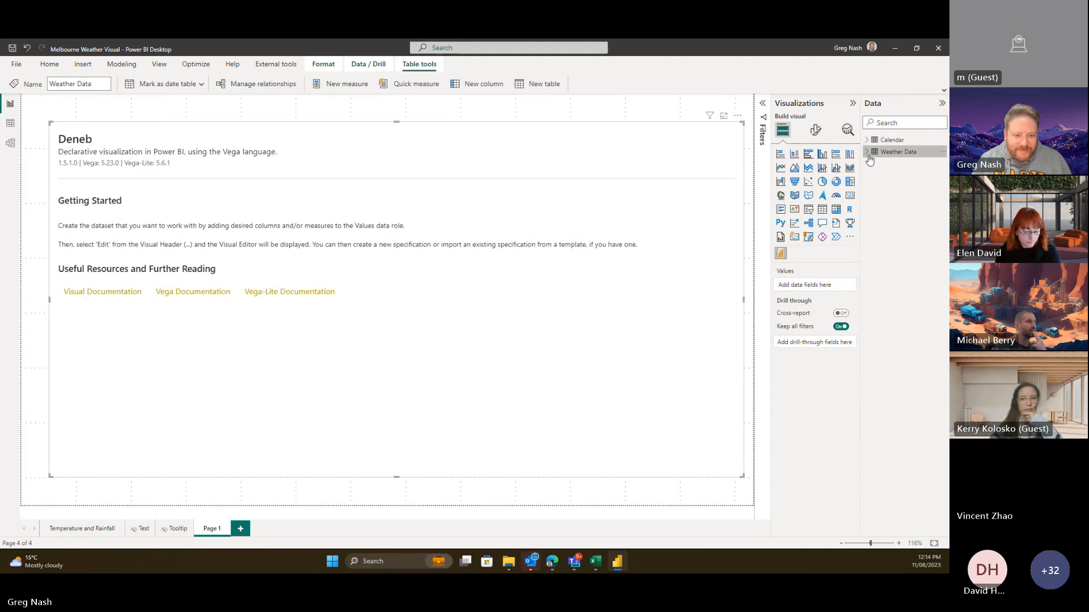
left_click(896, 152)
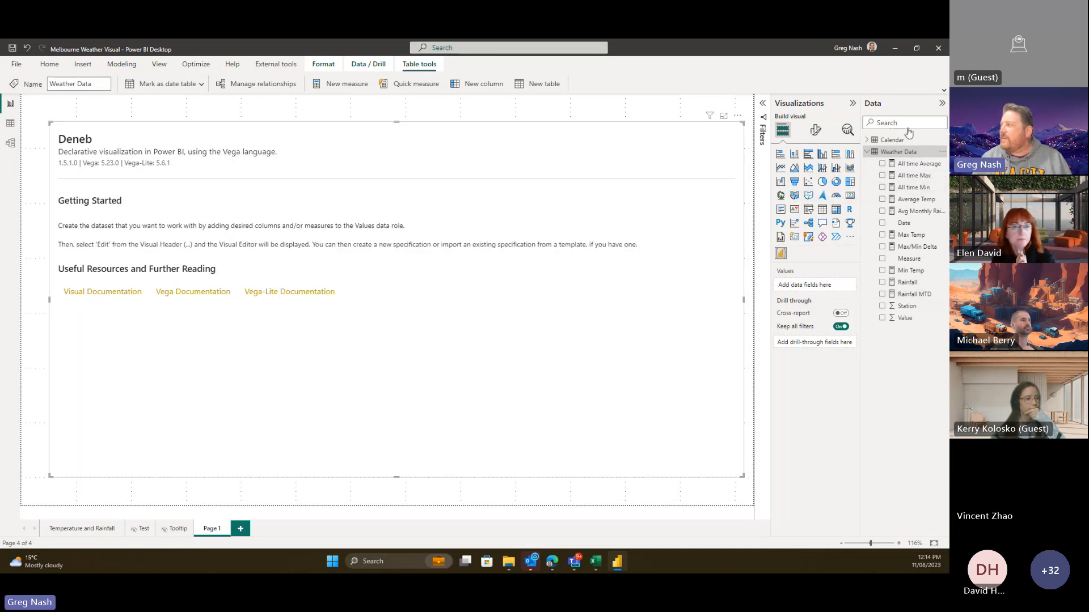
left_click(910, 176)
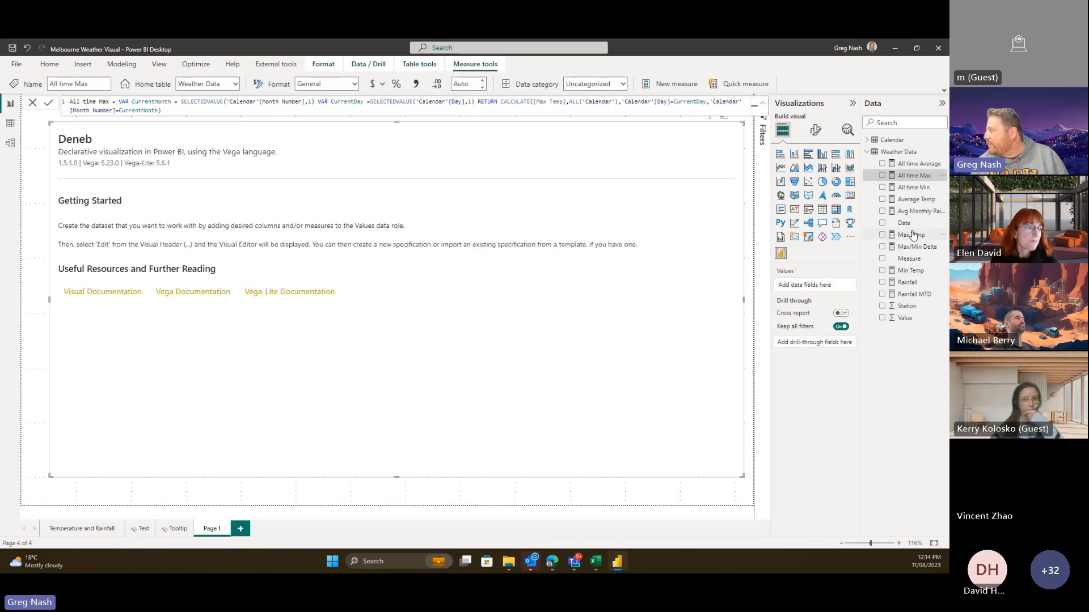
- Add Max Temp and the Calendar table's Date to the Deneb visual's values
left_click_drag(913, 234, 811, 285)
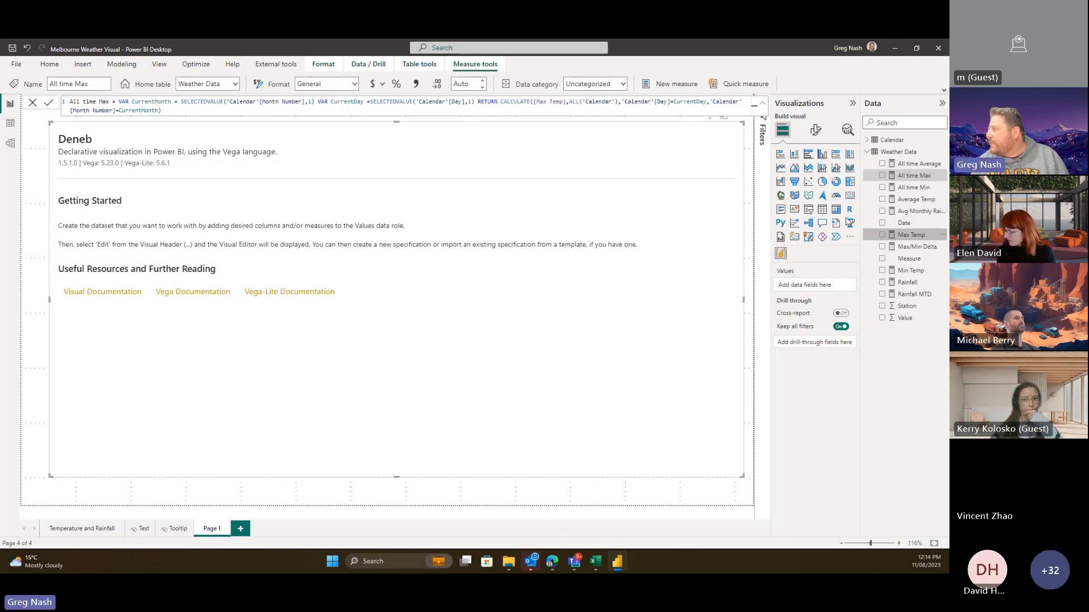
left_click(867, 140)
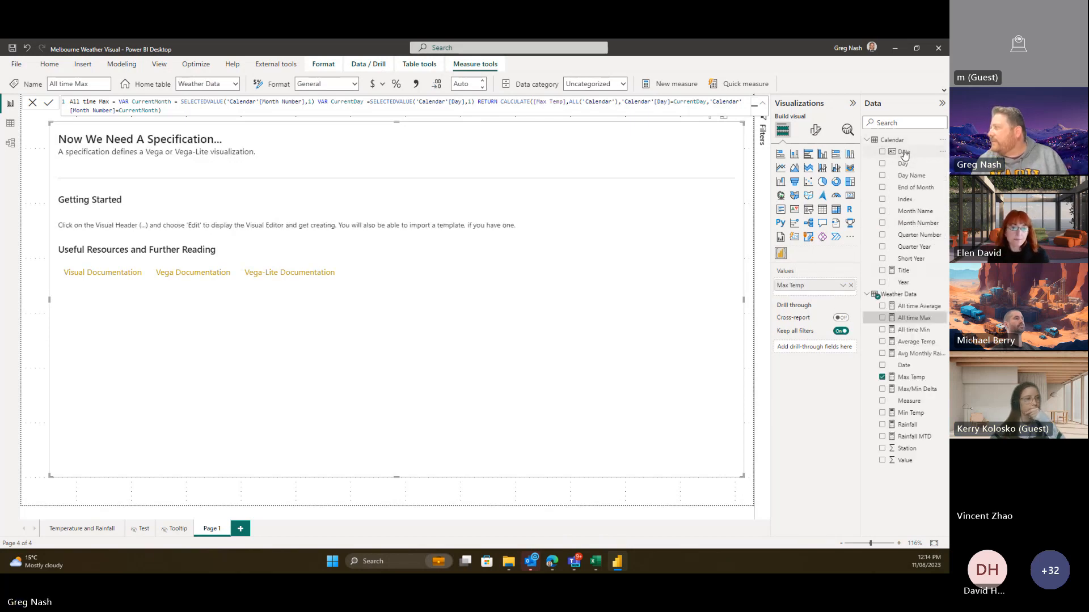
left_click_drag(903, 152, 827, 295)
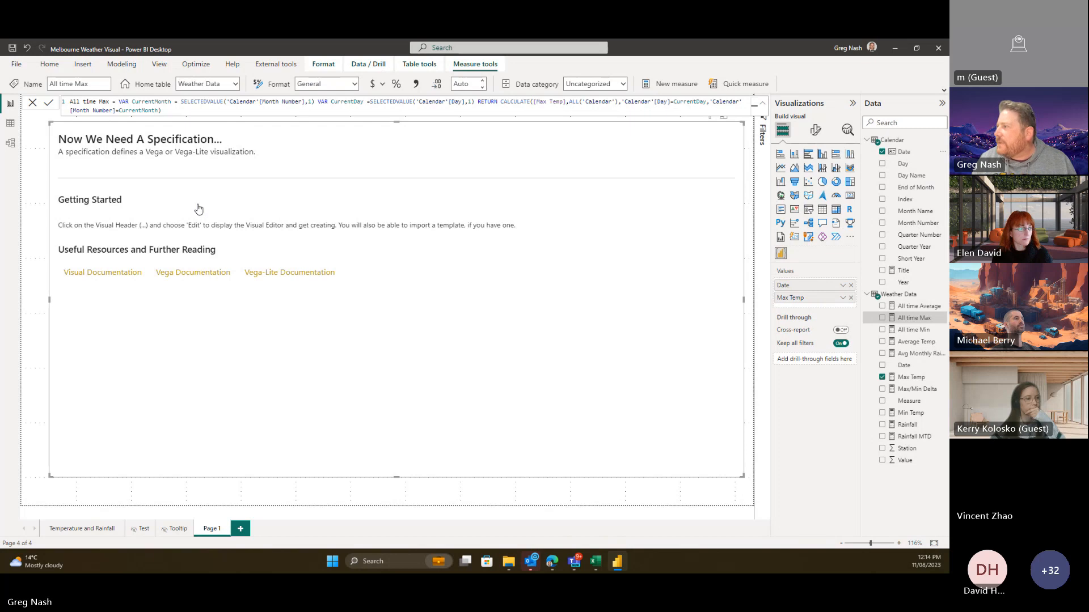
- Create a Deneb Simple Bar Chart spec with Date as category and Max Temp as measure
left_click(740, 121)
left_click(749, 129)
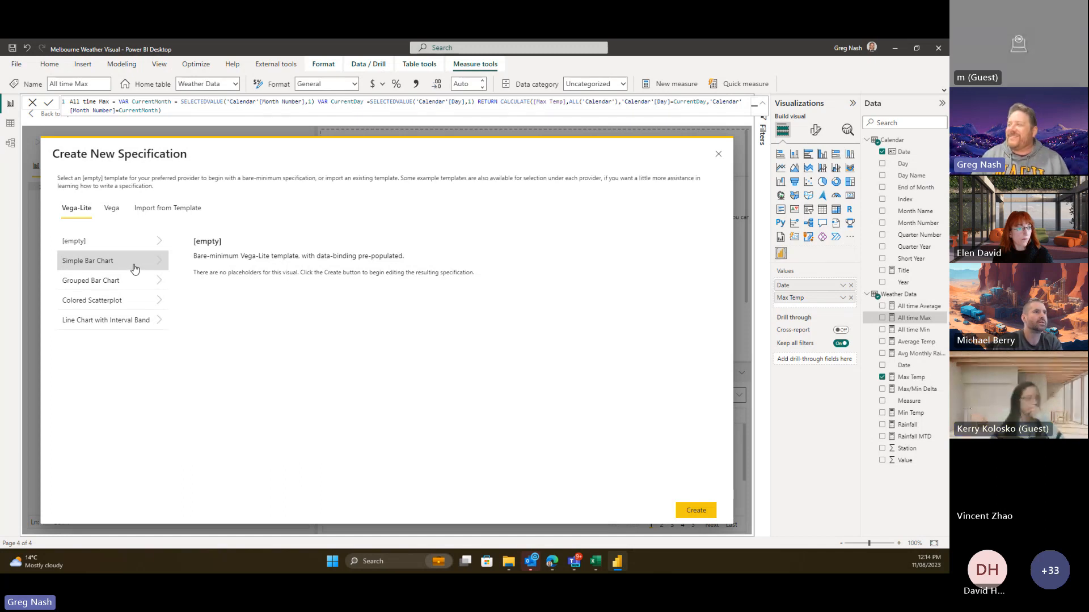
left_click(91, 261)
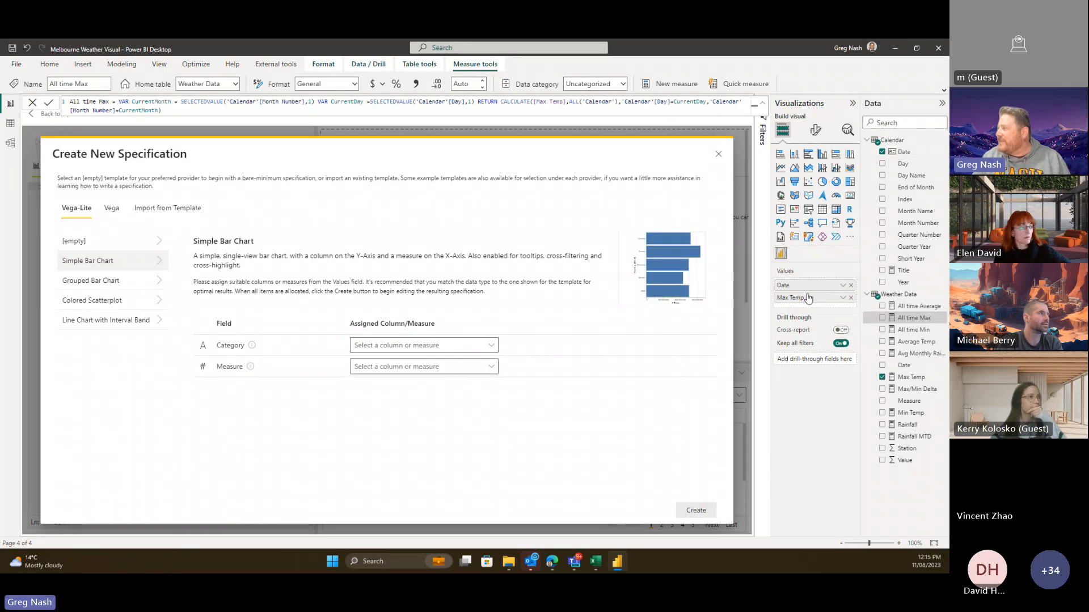
left_click(397, 345)
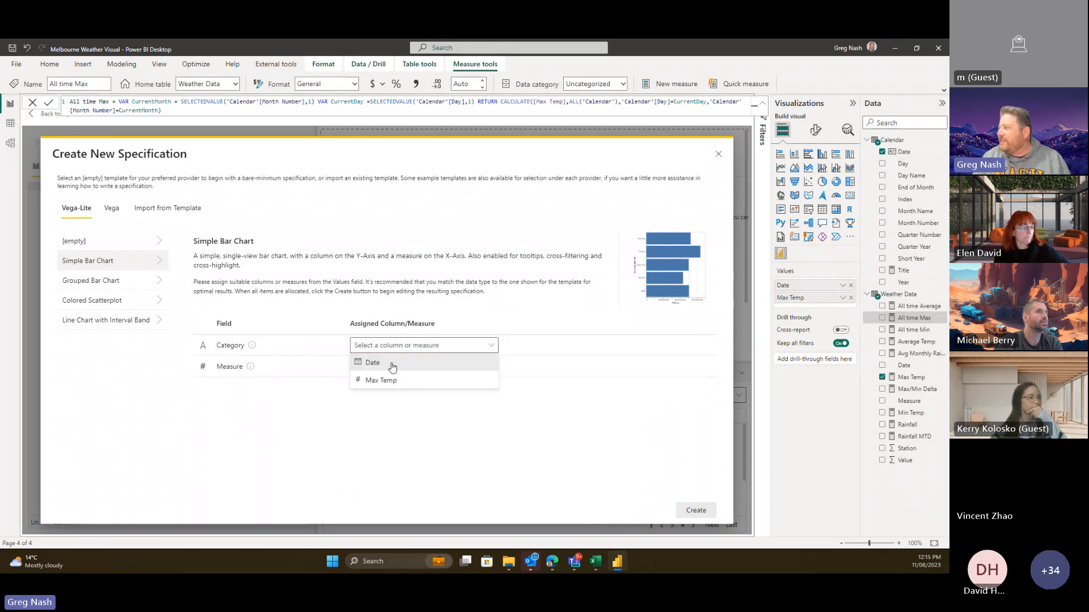
left_click(392, 365)
left_click(390, 368)
left_click(391, 402)
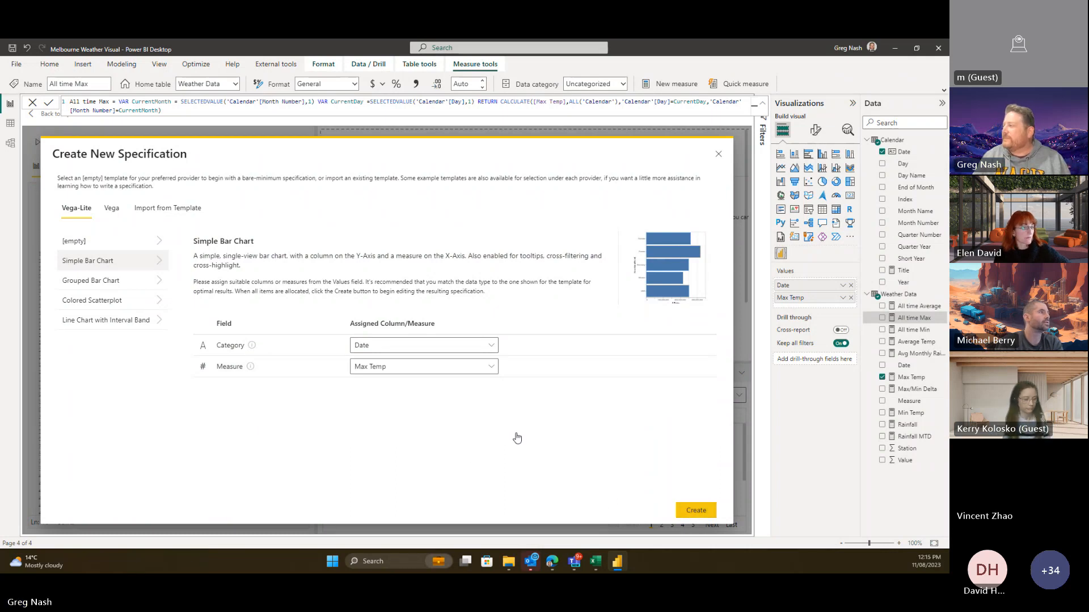
left_click(684, 513)
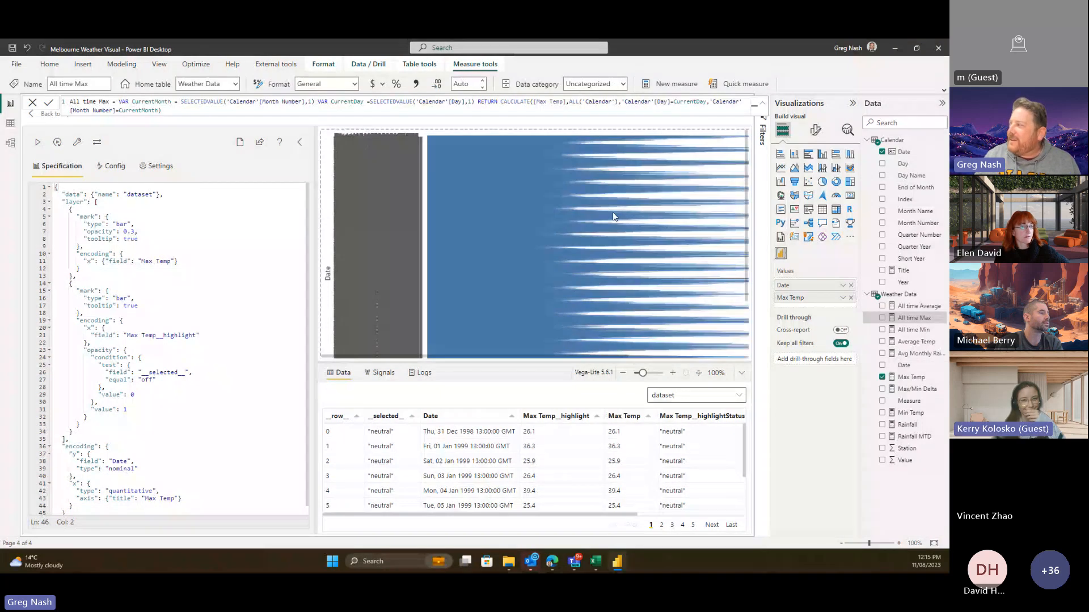
- Add a page-level Year filter restricted to 2011
left_click(765, 129)
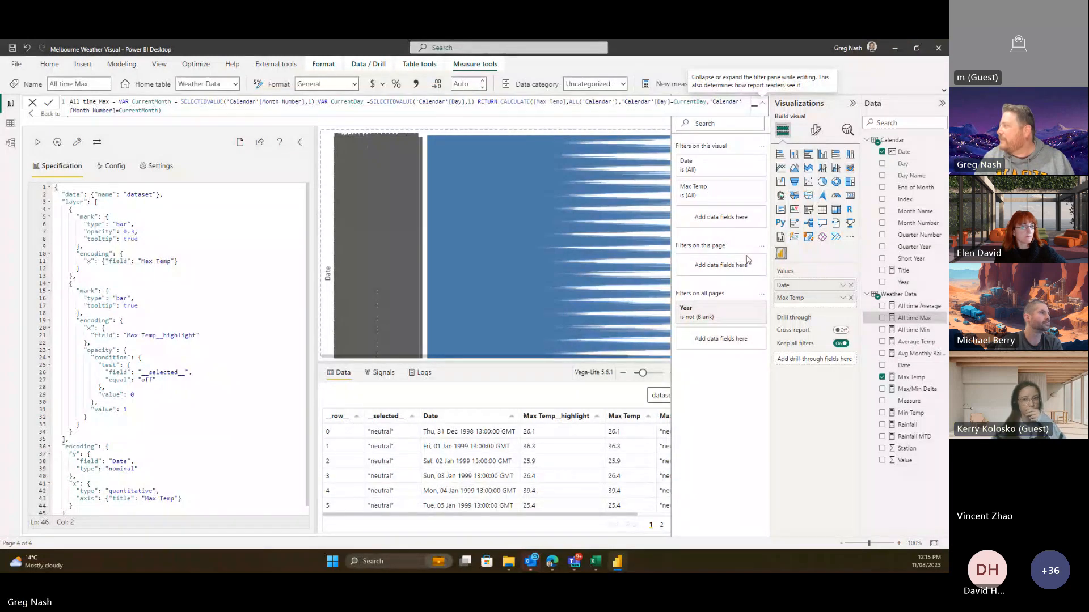
left_click(883, 285)
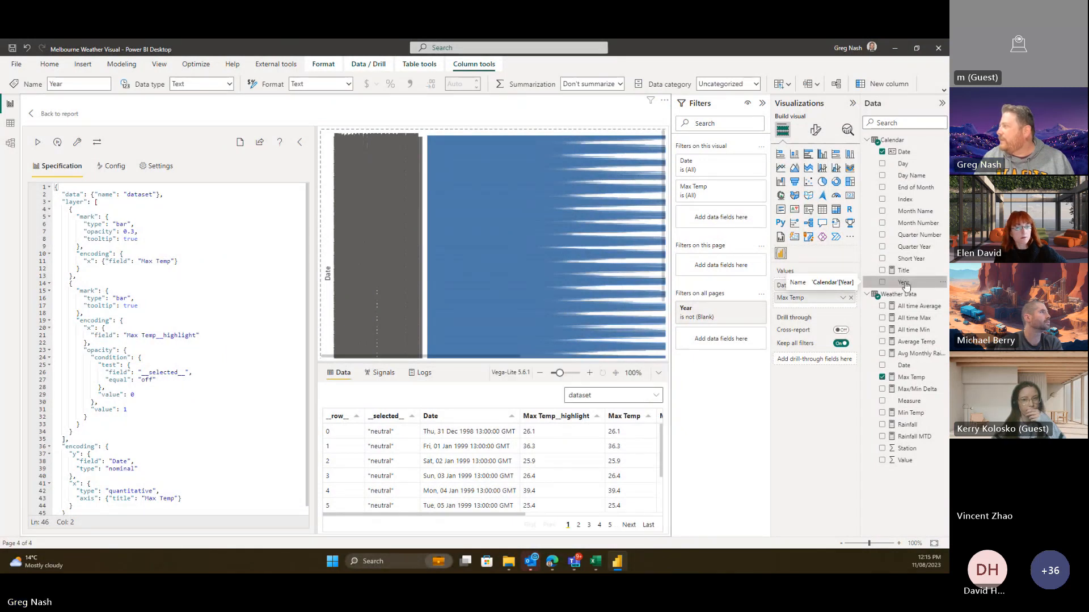
left_click_drag(906, 285, 722, 265)
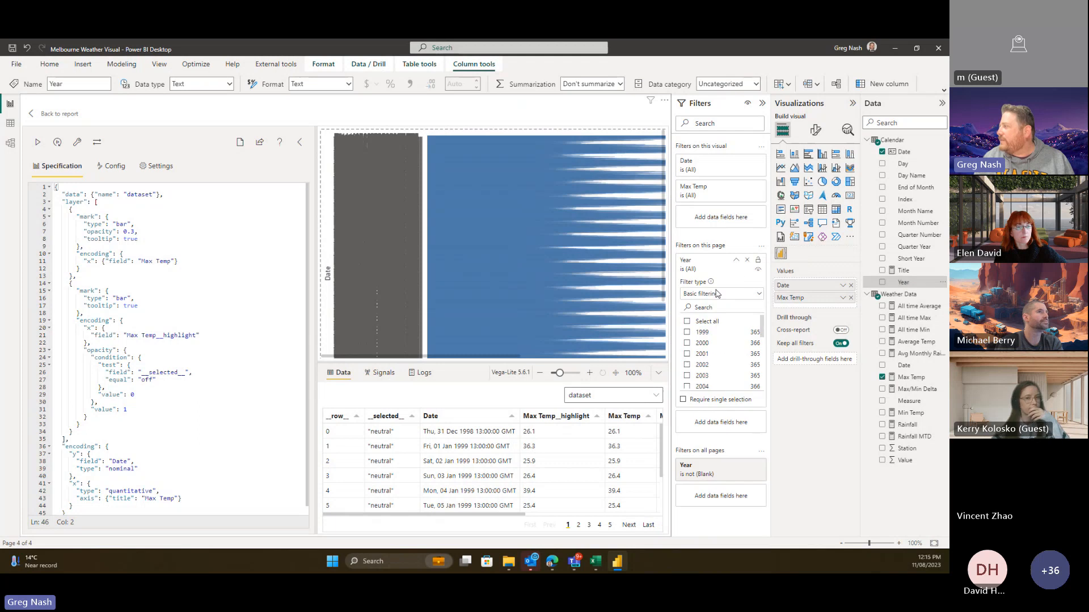
scroll(703, 374, "down", 2)
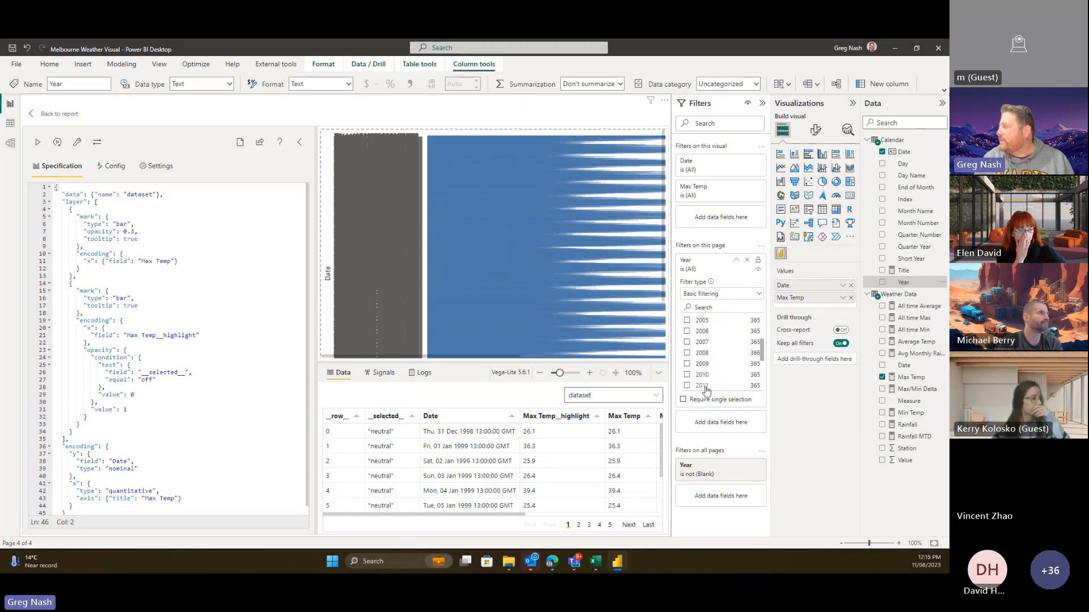
left_click(717, 386)
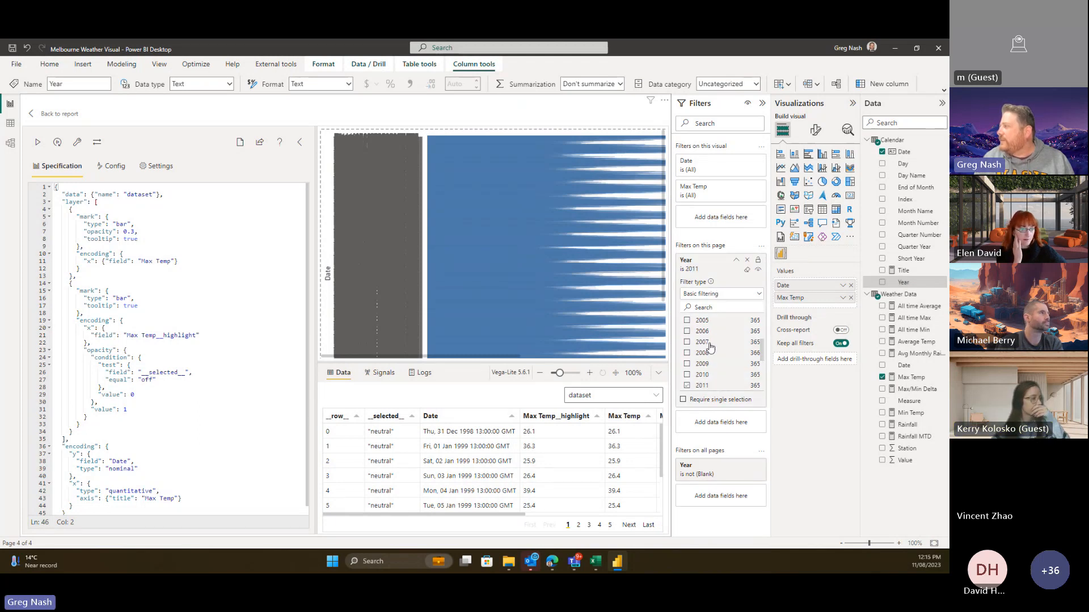
left_click(764, 104)
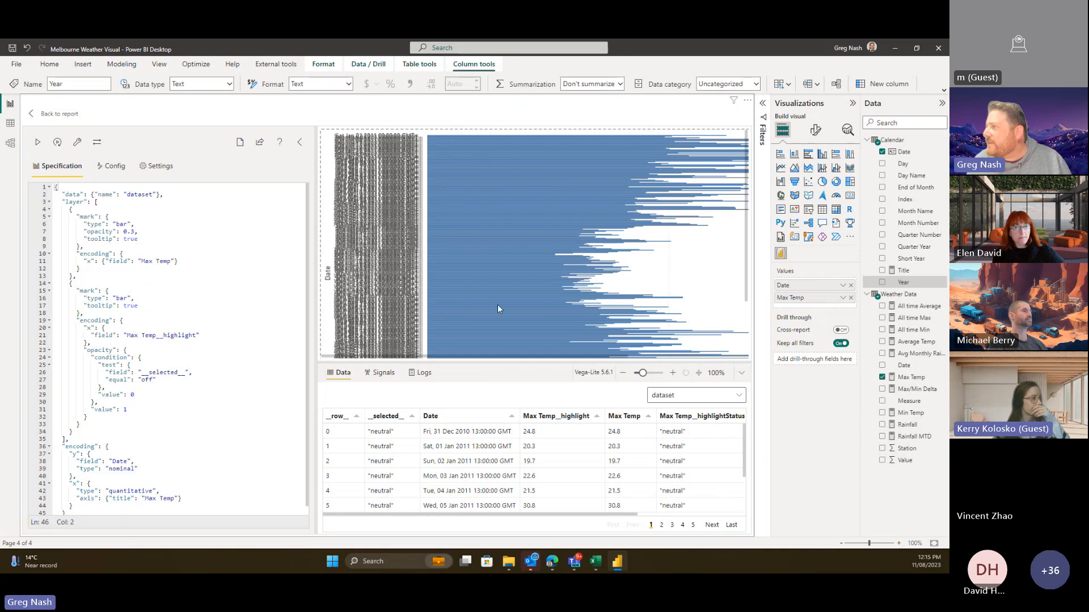
- Enlarge the data table beneath the chart and select the full bar specification to review it
left_click(227, 277)
scroll(227, 278, "down", 1)
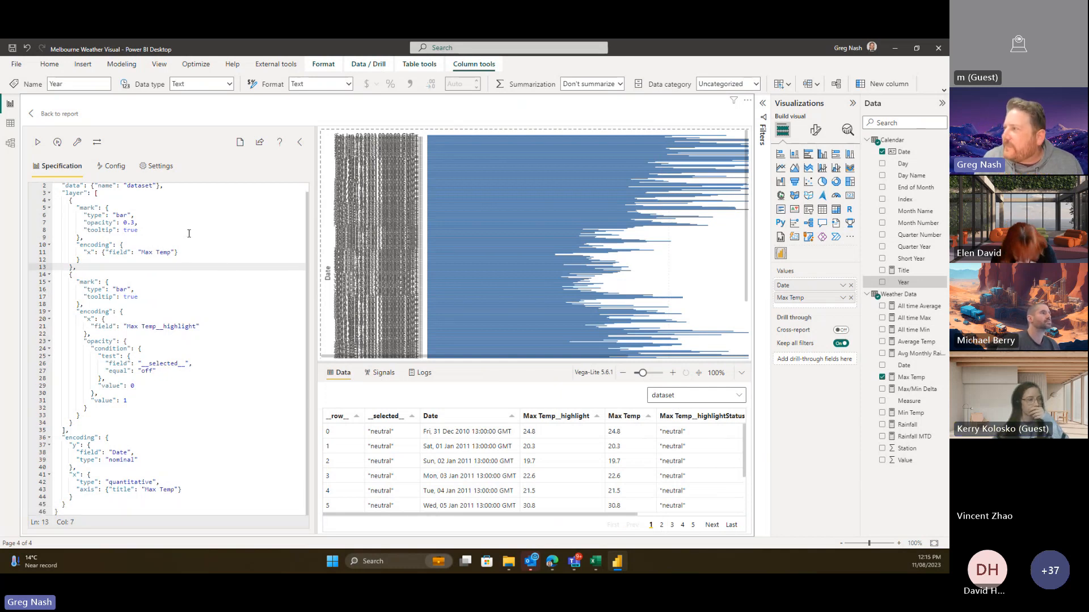
scroll(166, 305, "up", 1)
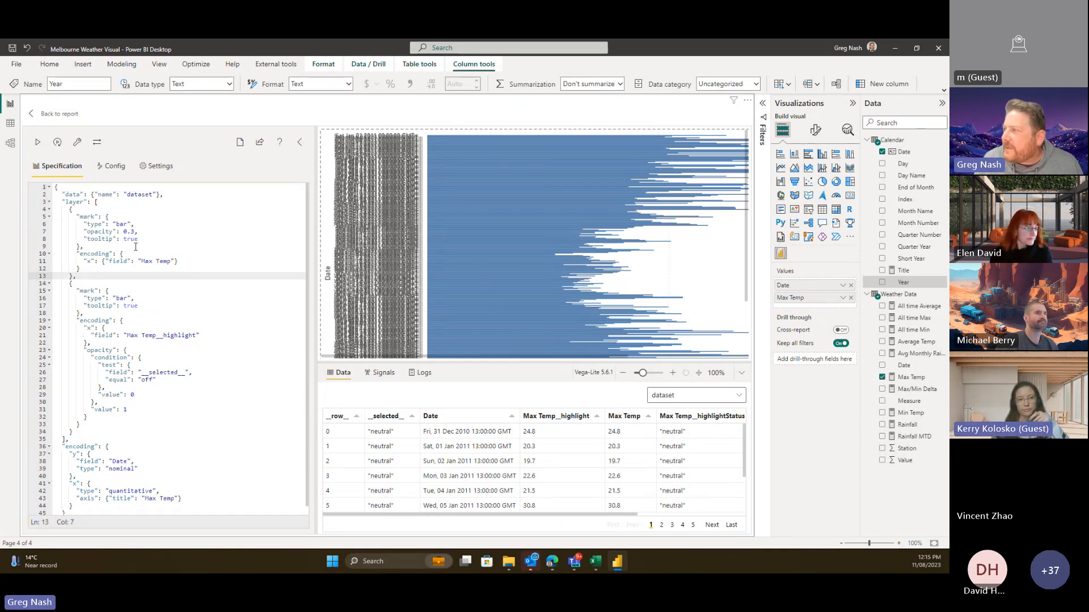
left_click_drag(55, 194, 113, 507)
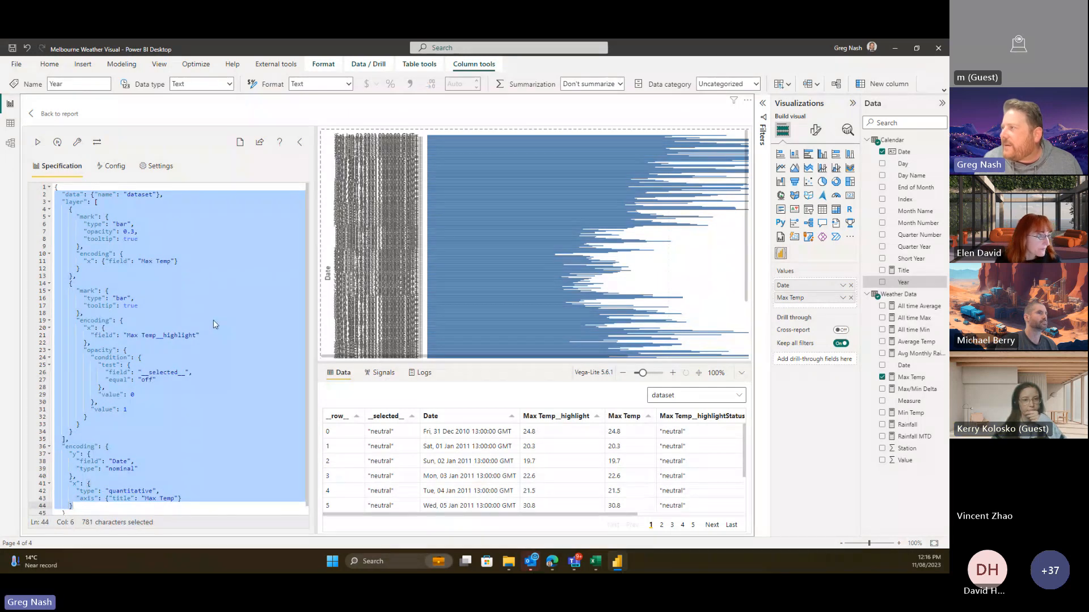
scroll(142, 194, "down", 1)
scroll(605, 476, "down", 2)
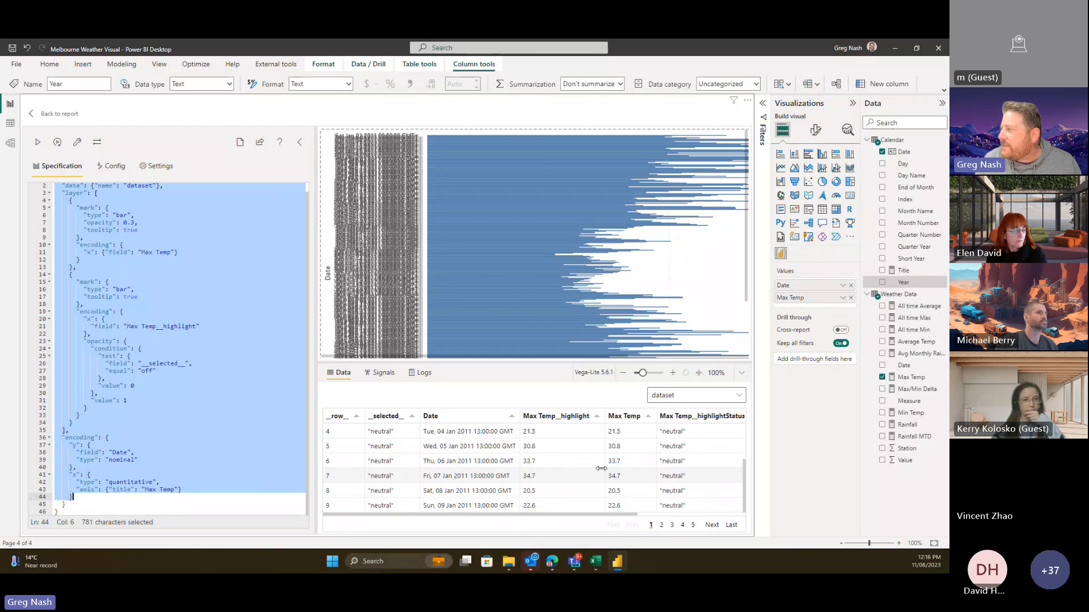
left_click_drag(527, 363, 528, 334)
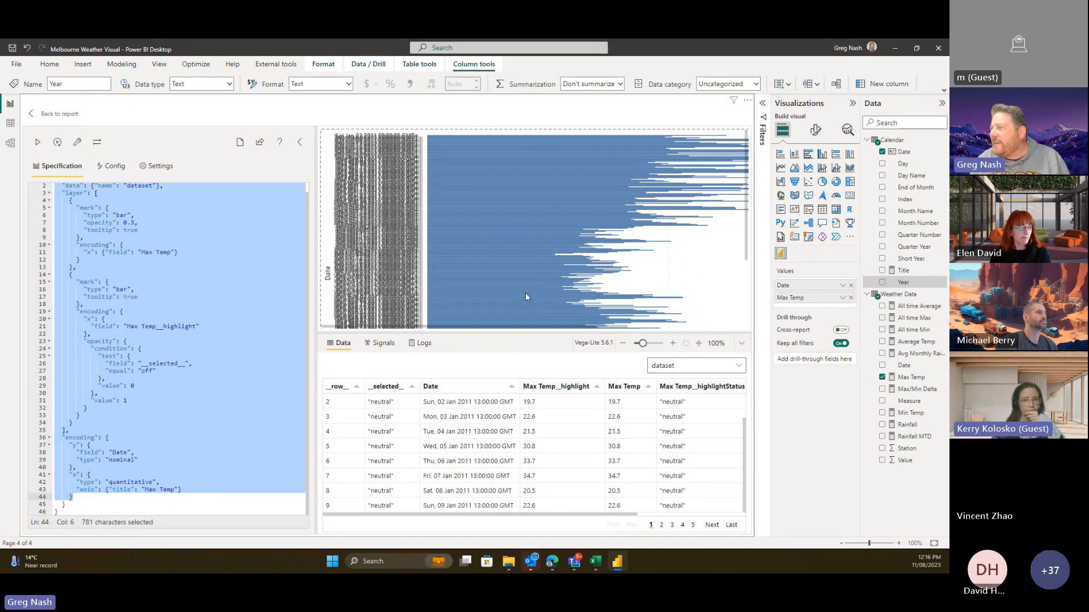
left_click(75, 497)
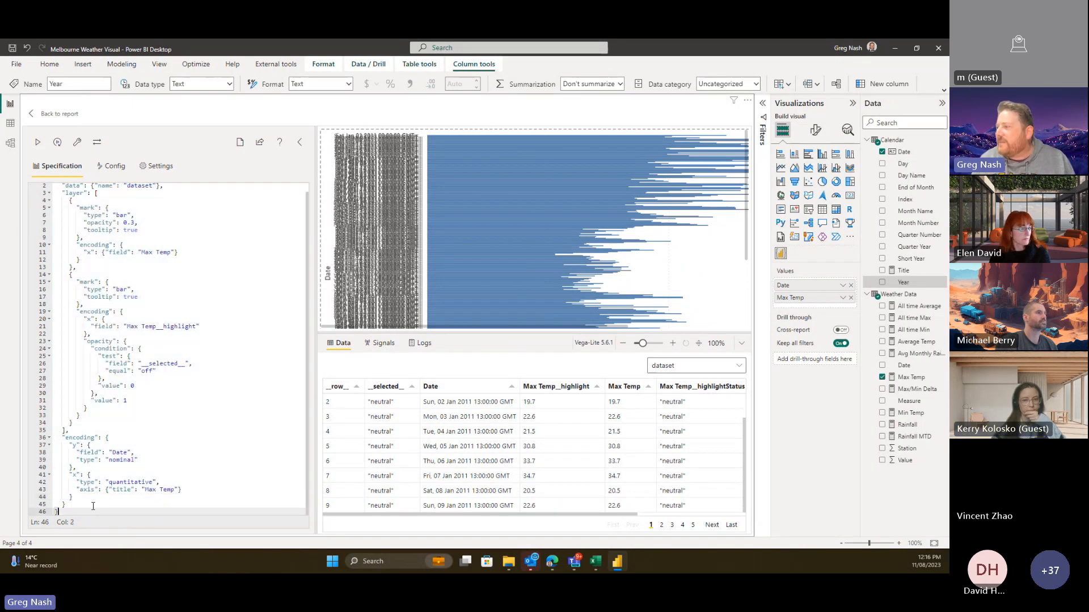
left_click_drag(73, 512, 55, 183)
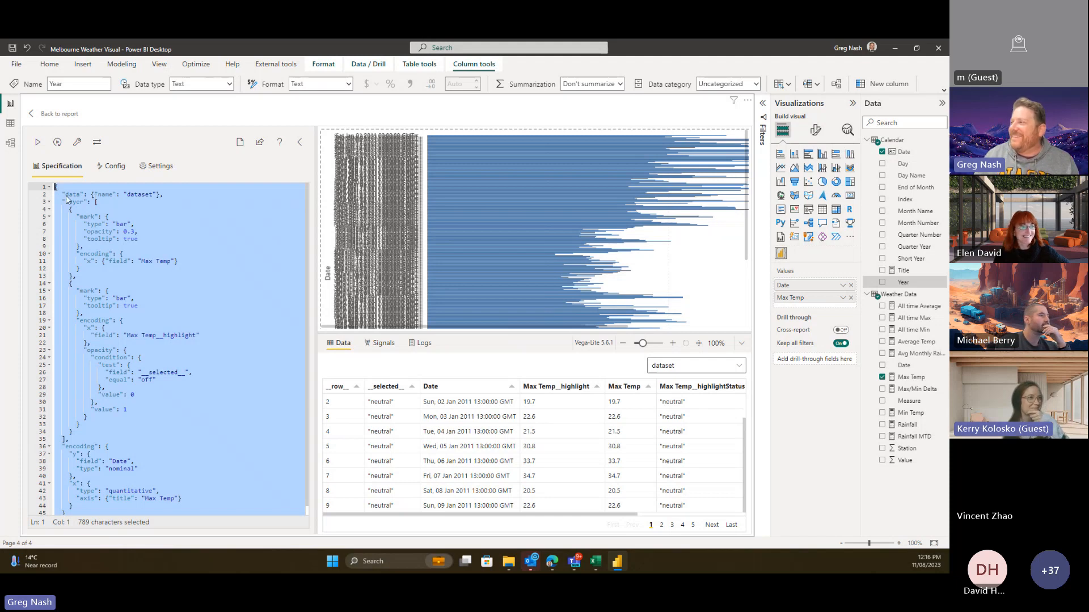
left_click(185, 270)
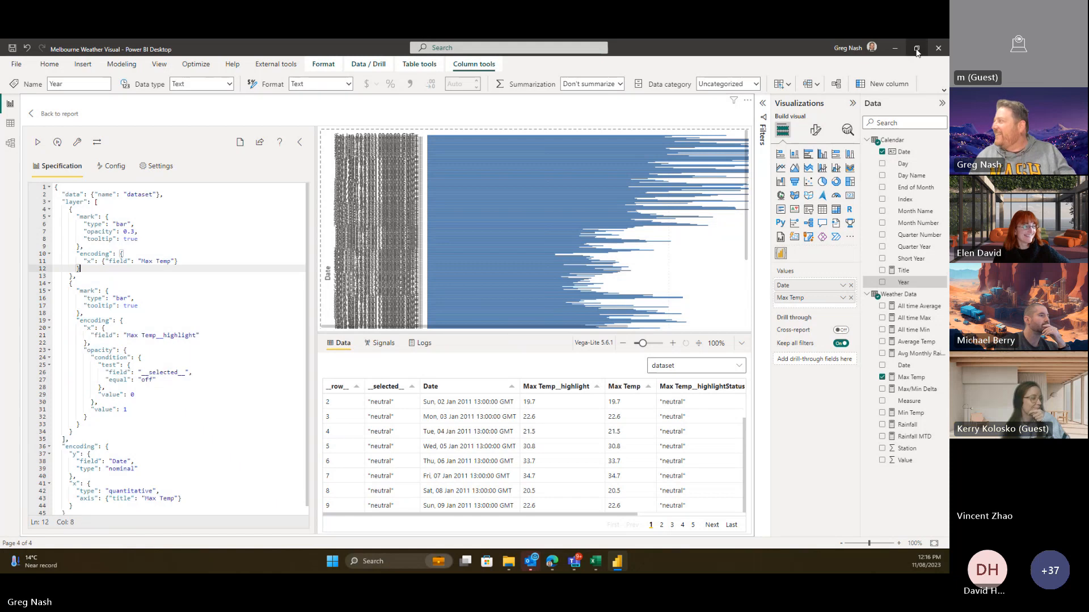
- Ask ChatGPT to change the pasted Vega-Lite bar chart code into a column chart
left_click(559, 560)
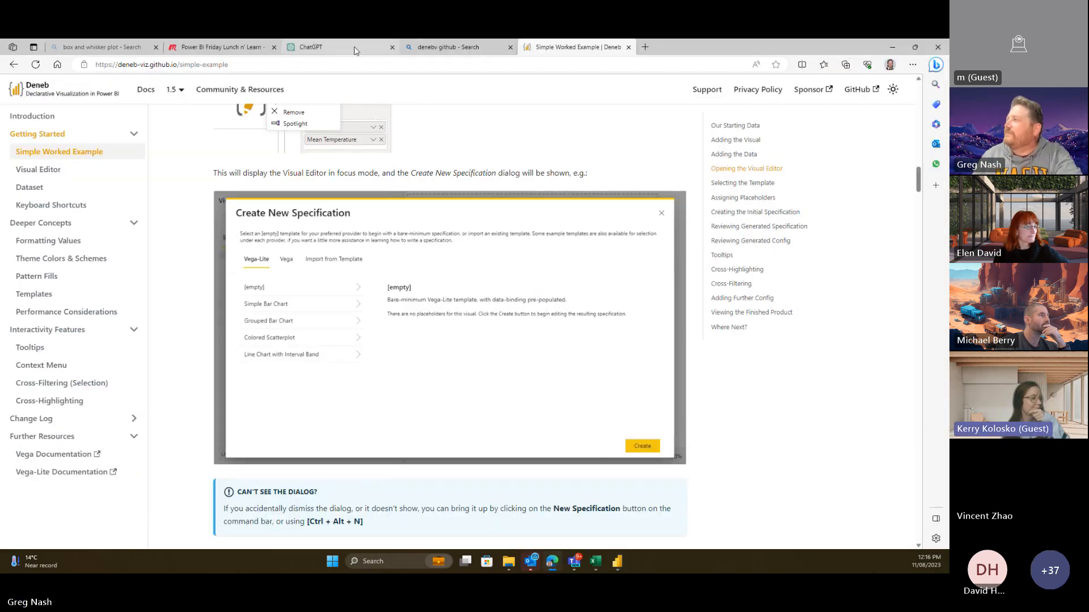
left_click(317, 47)
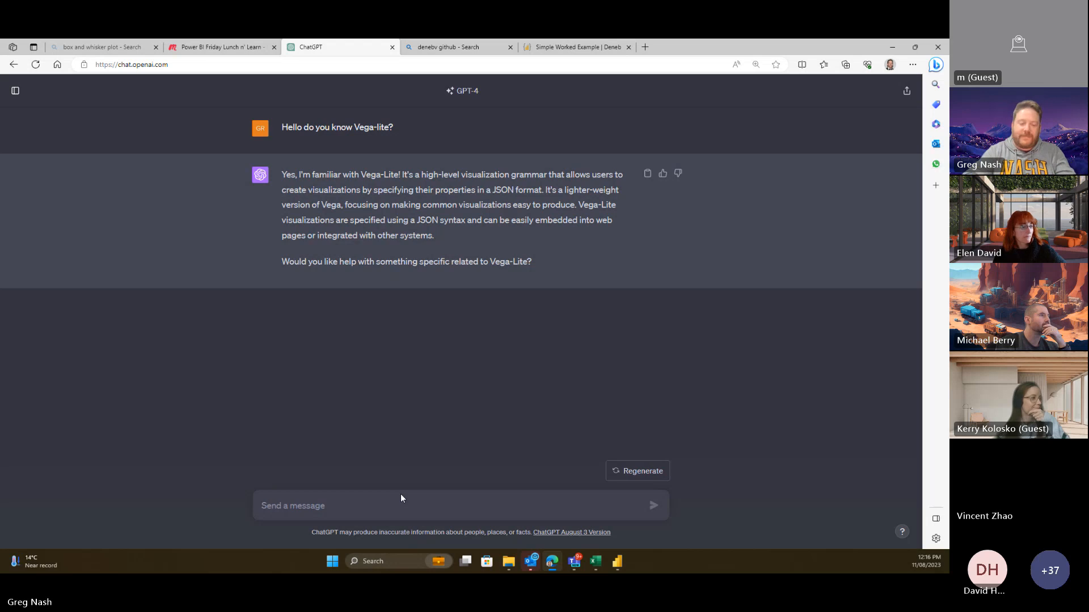
type("Nice one")
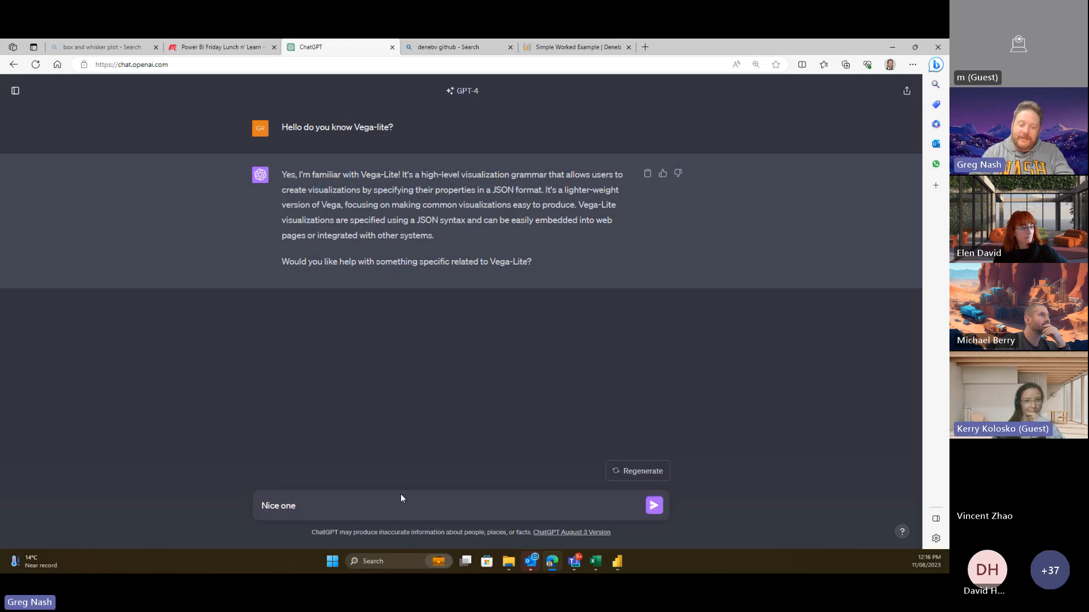
type("!")
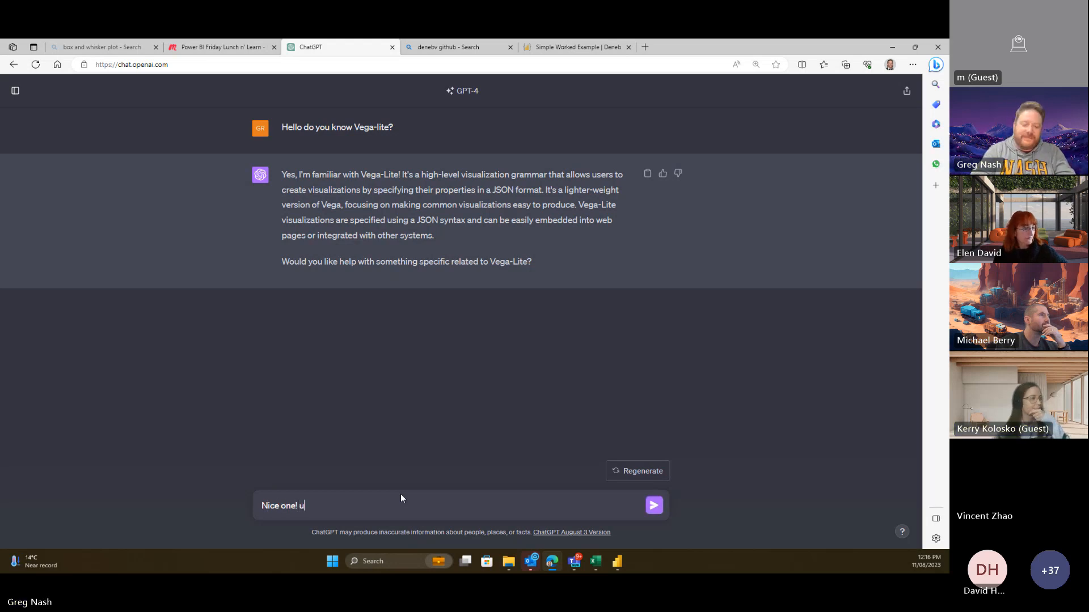
type(" your")
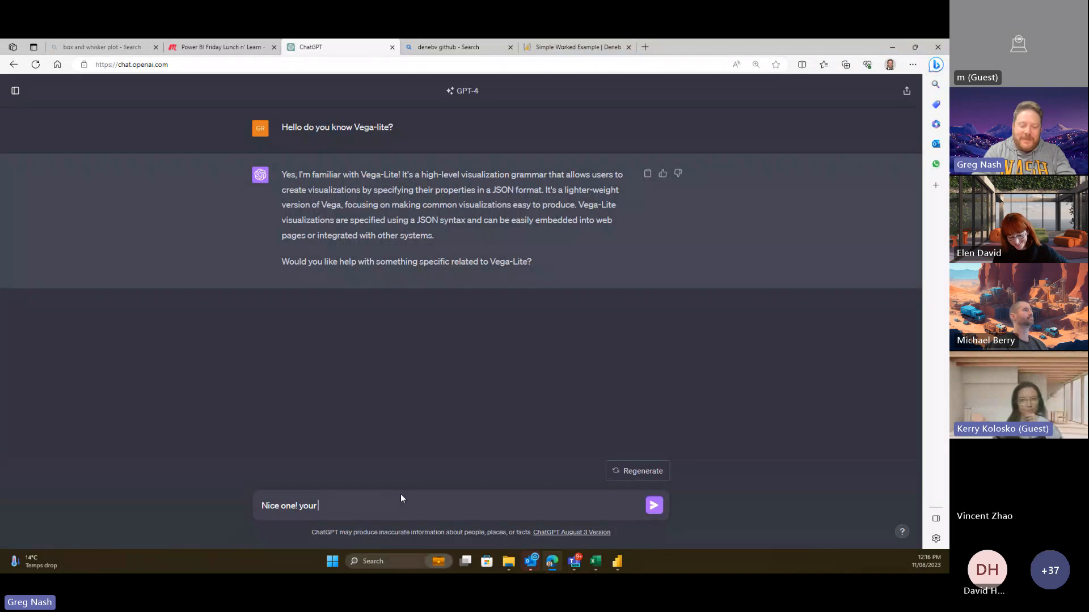
type(" the best!")
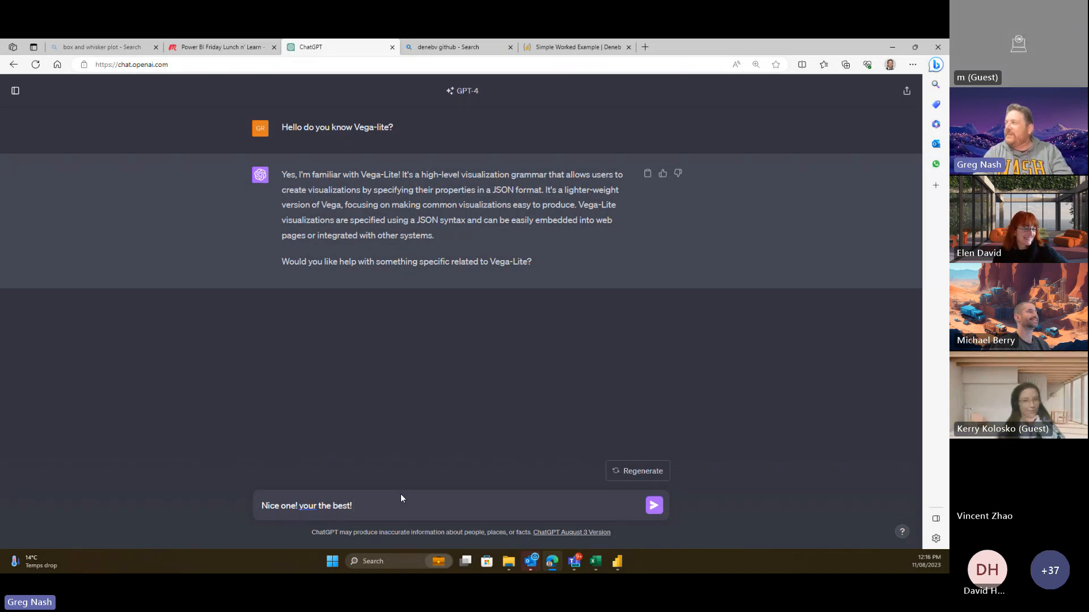
type("here is some vega")
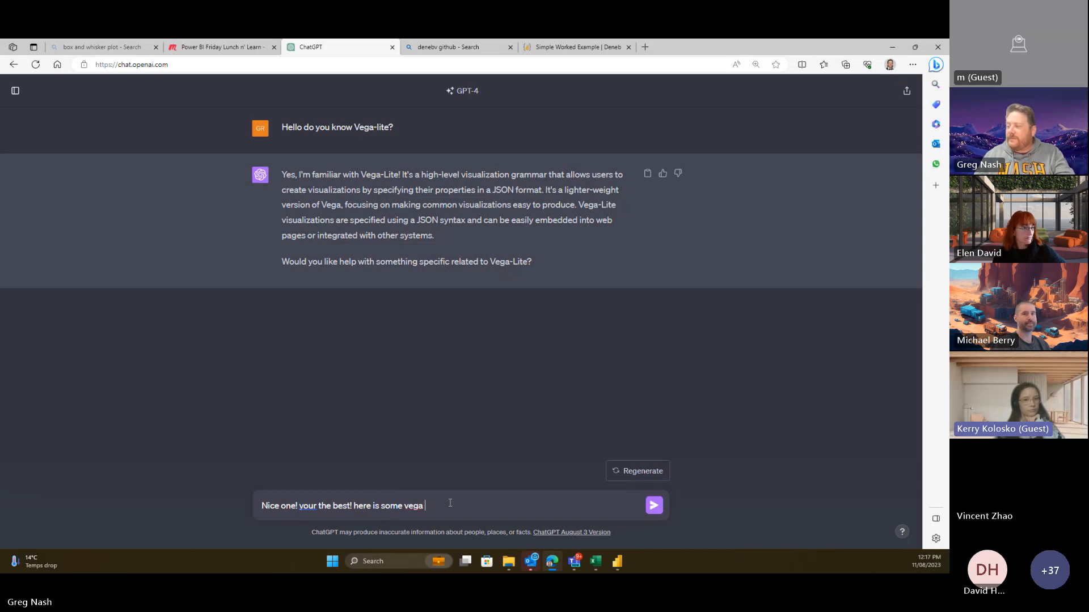
type("-lite")
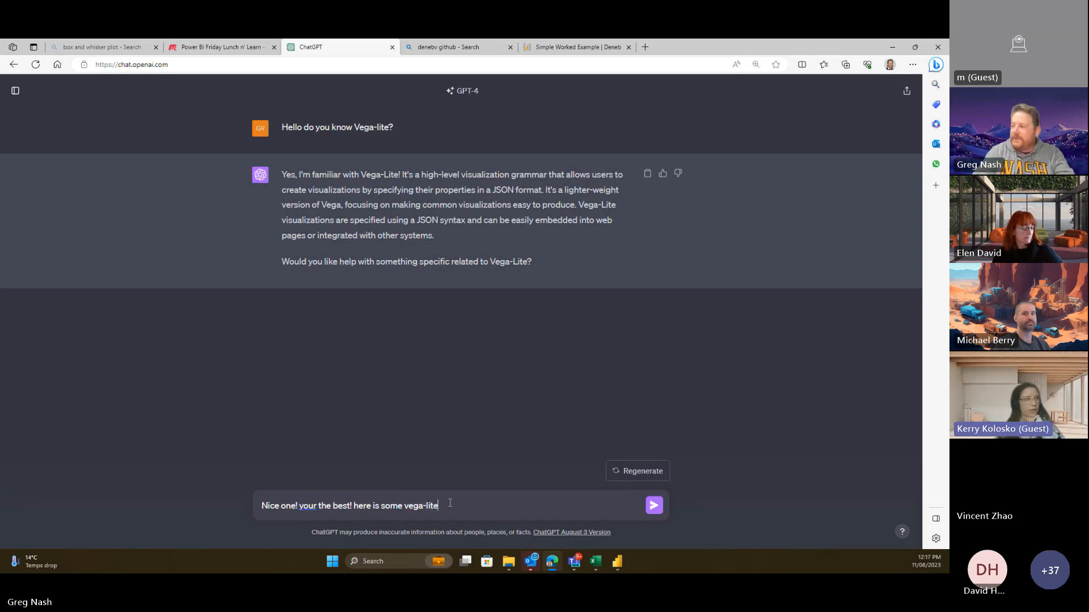
type(" code")
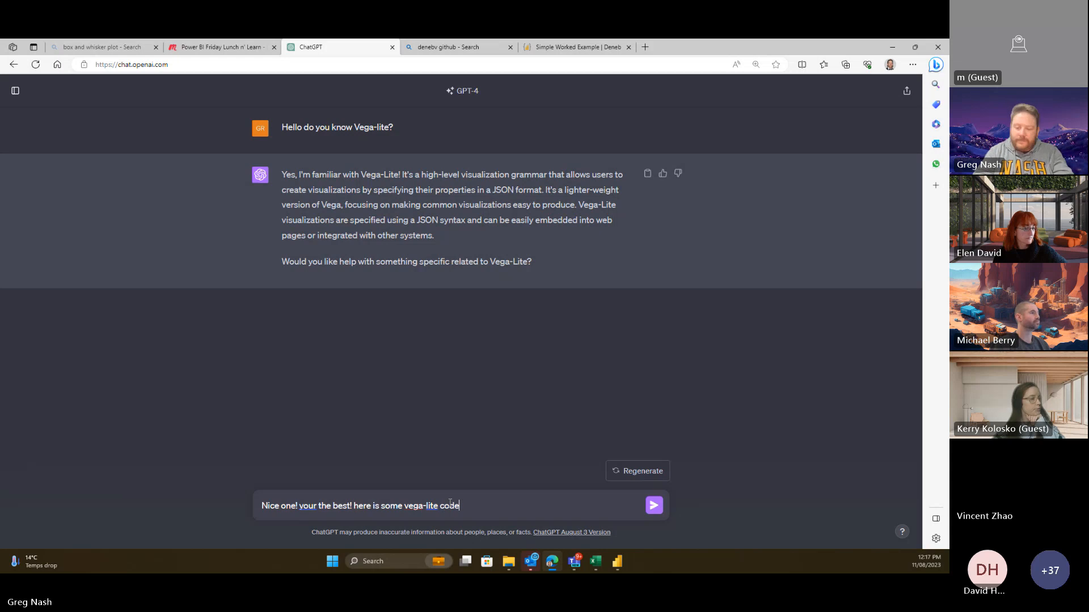
type(". I need to be a column")
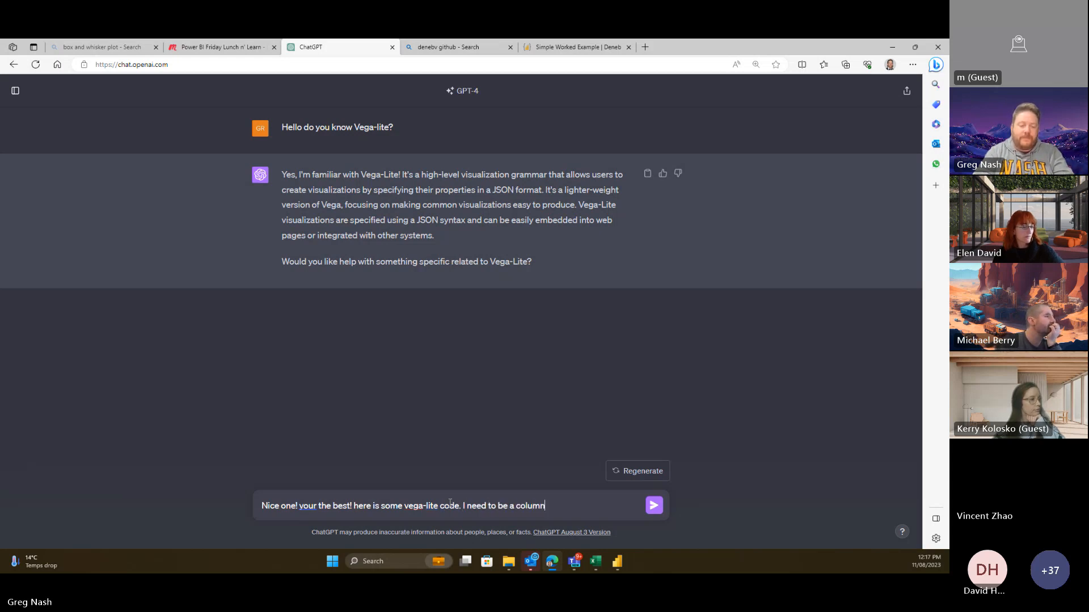
type(" chart not a bar chart")
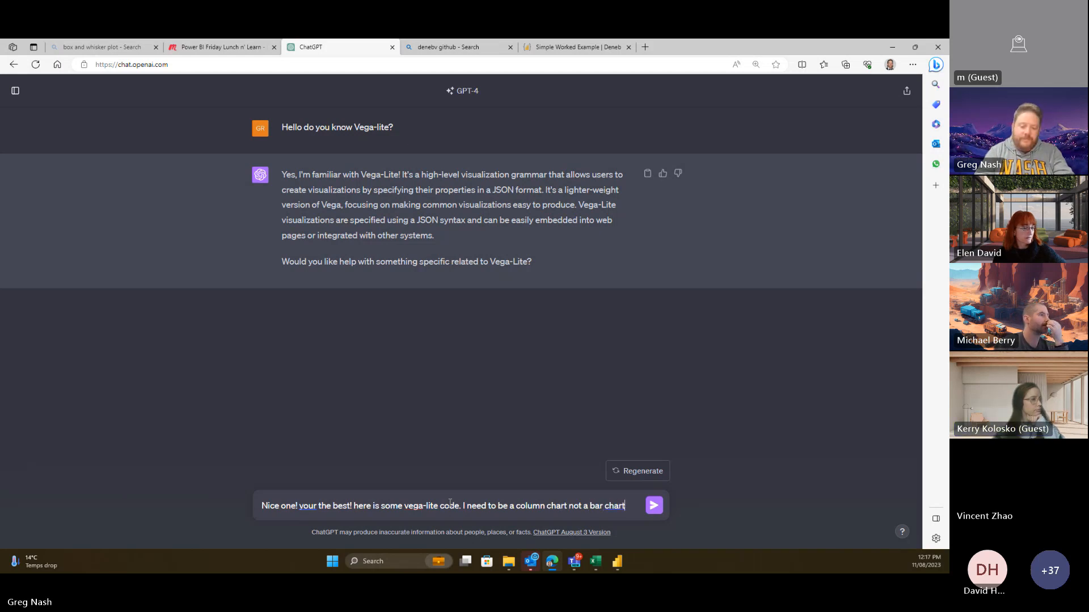
type(". can you change it?")
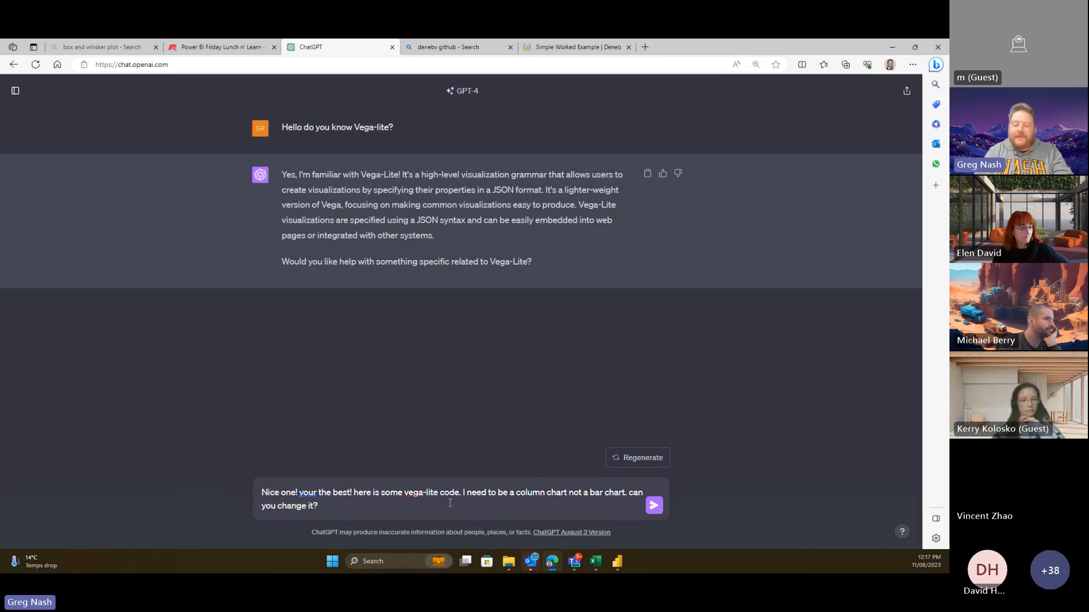
key("shift+Return")
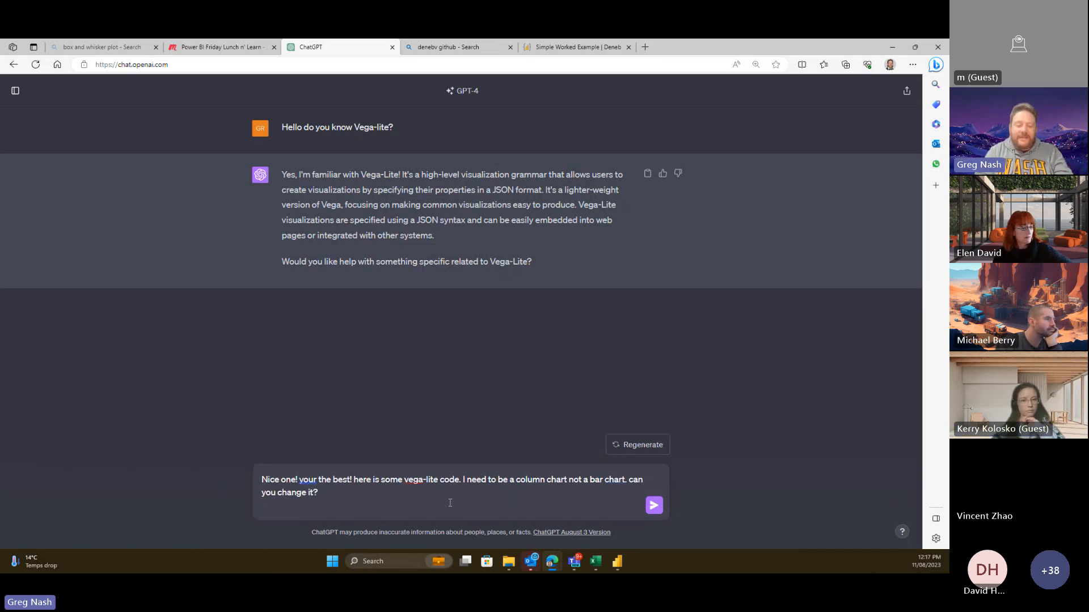
key("ctrl+v")
key("Return")
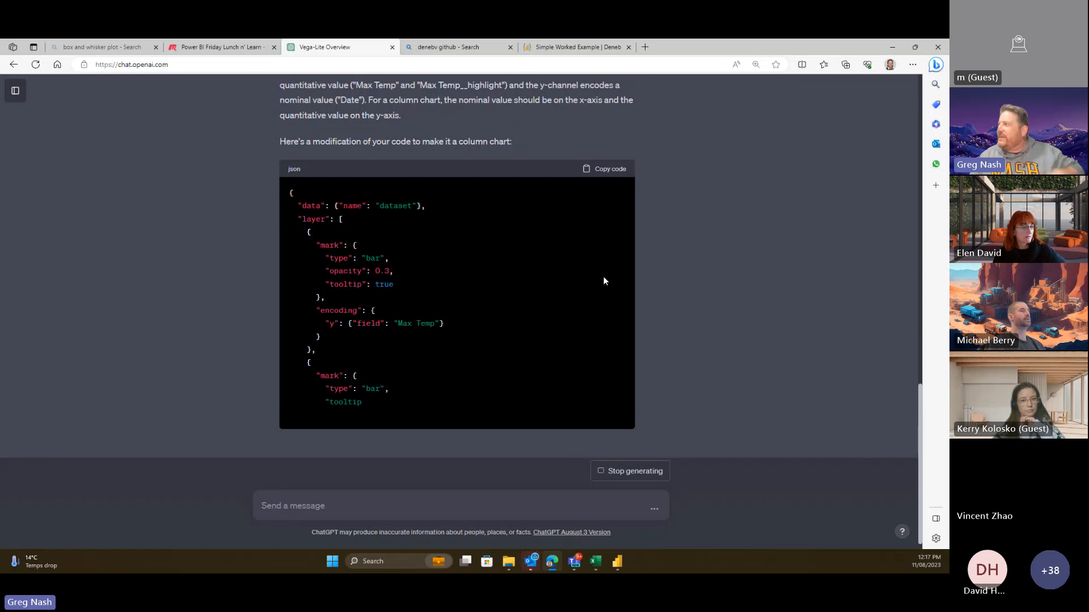
- Review ChatGPT's finished column-chart JSON with swapped x and y, then switch to Power BI Desktop
scroll(652, 261, "up", 3)
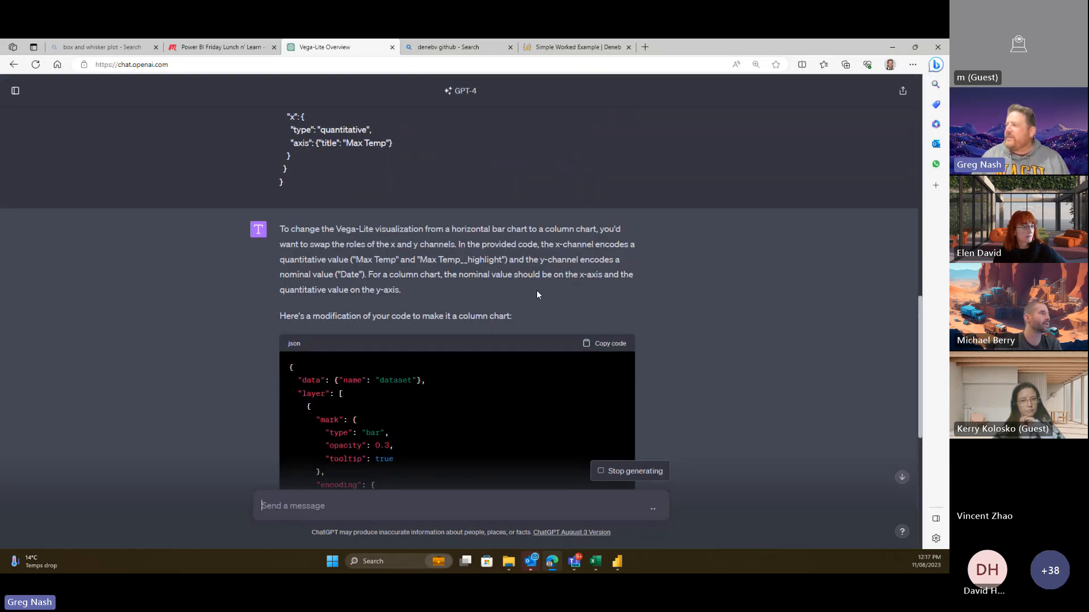
scroll(536, 291, "down", 7)
scroll(614, 324, "down", 3)
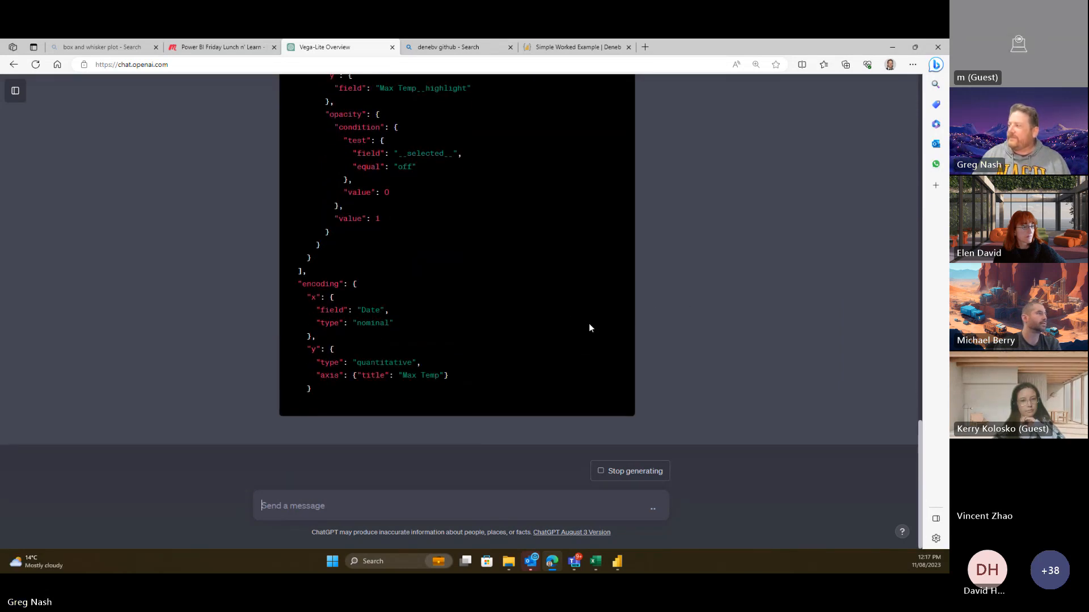
scroll(593, 327, "up", 5)
scroll(594, 322, "up", 5)
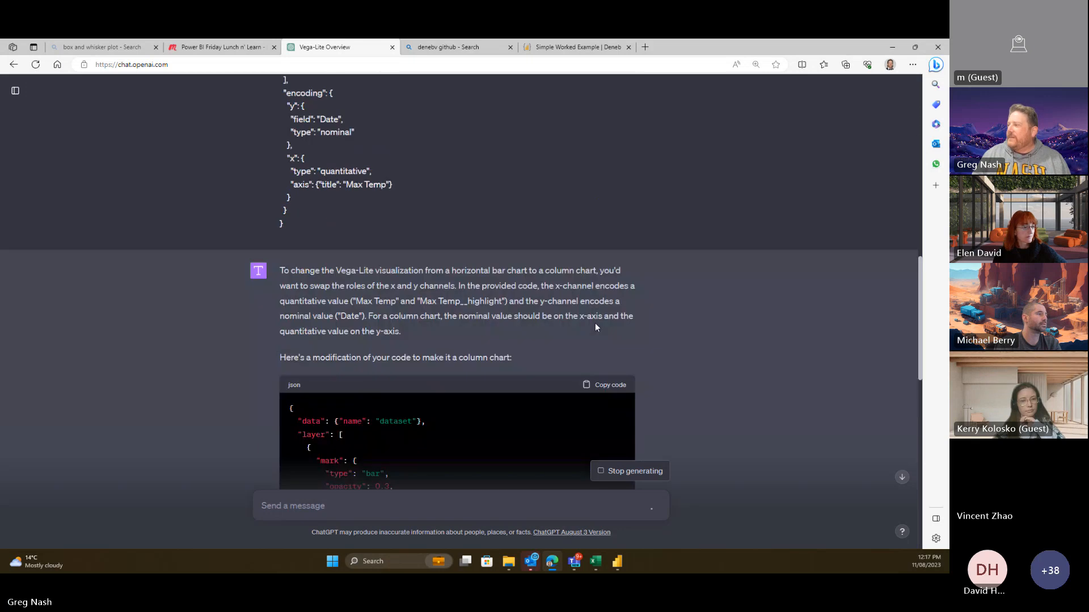
scroll(603, 311, "down", 8)
scroll(544, 352, "up", 8)
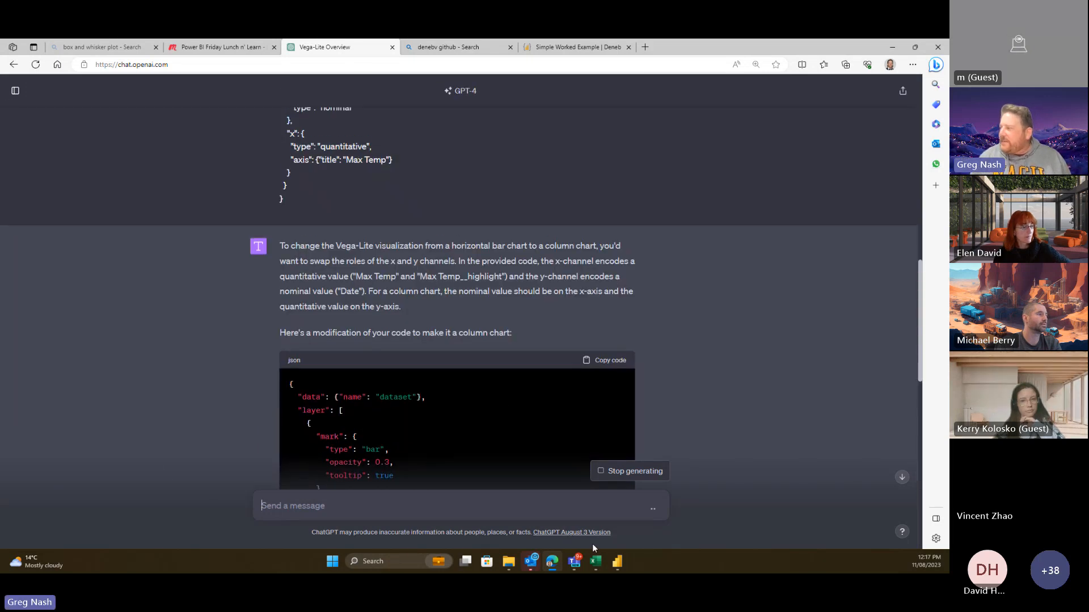
scroll(462, 406, "down", 12)
scroll(563, 337, "up", 4)
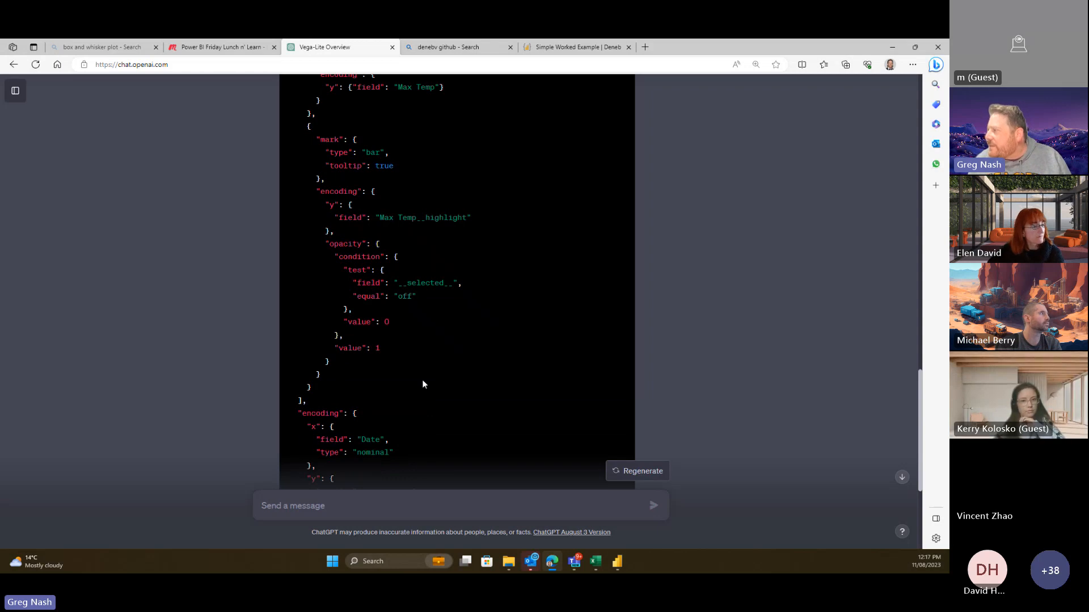
scroll(438, 404, "down", 1)
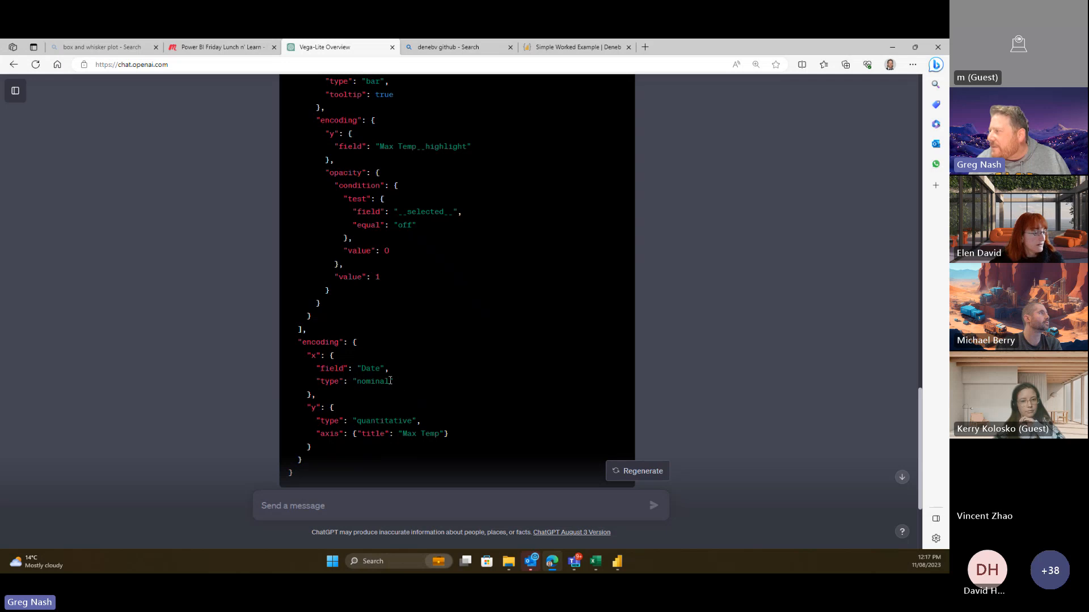
scroll(443, 417, "down", 1)
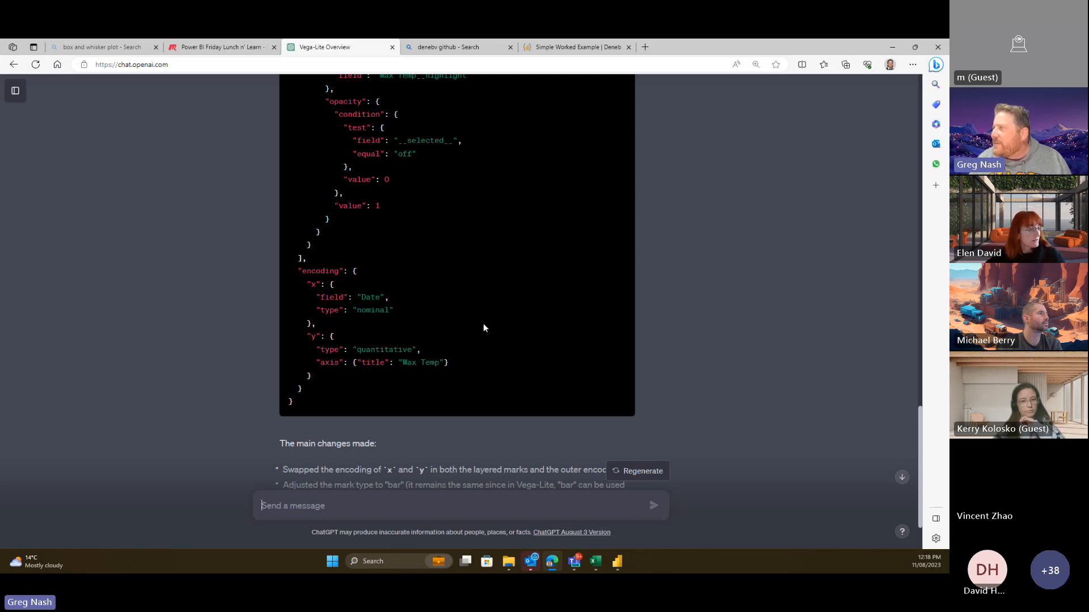
scroll(483, 328, "up", 5)
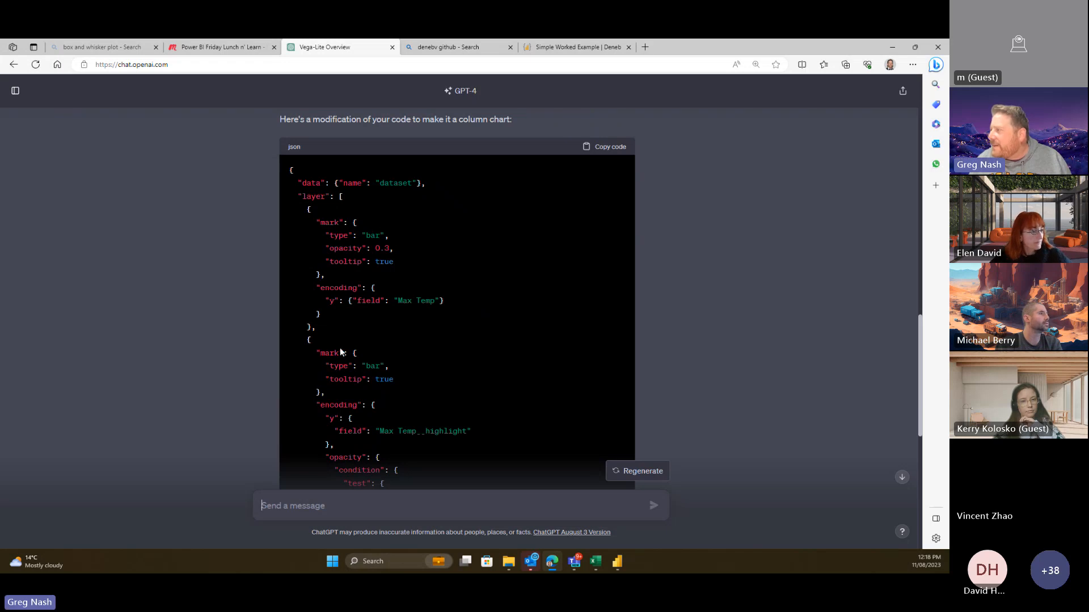
scroll(328, 291, "down", 3)
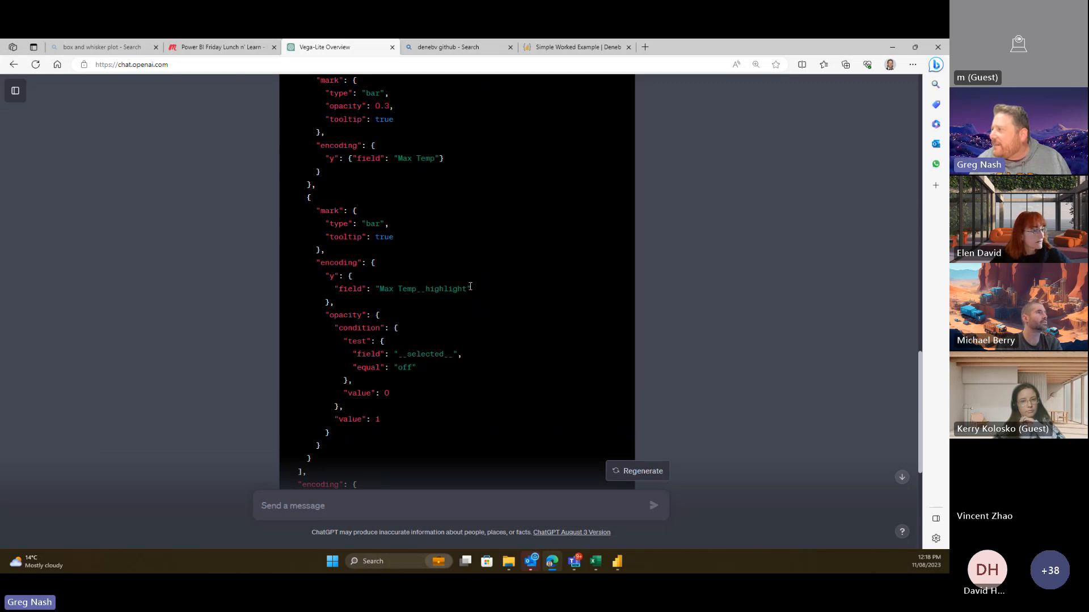
scroll(471, 288, "up", 4)
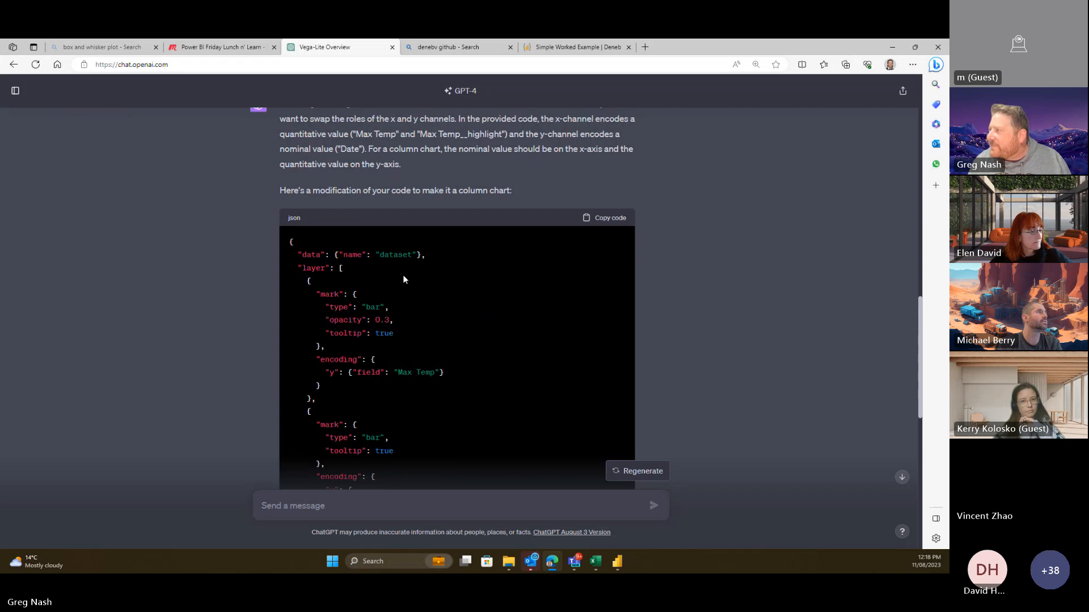
scroll(762, 418, "down", 3)
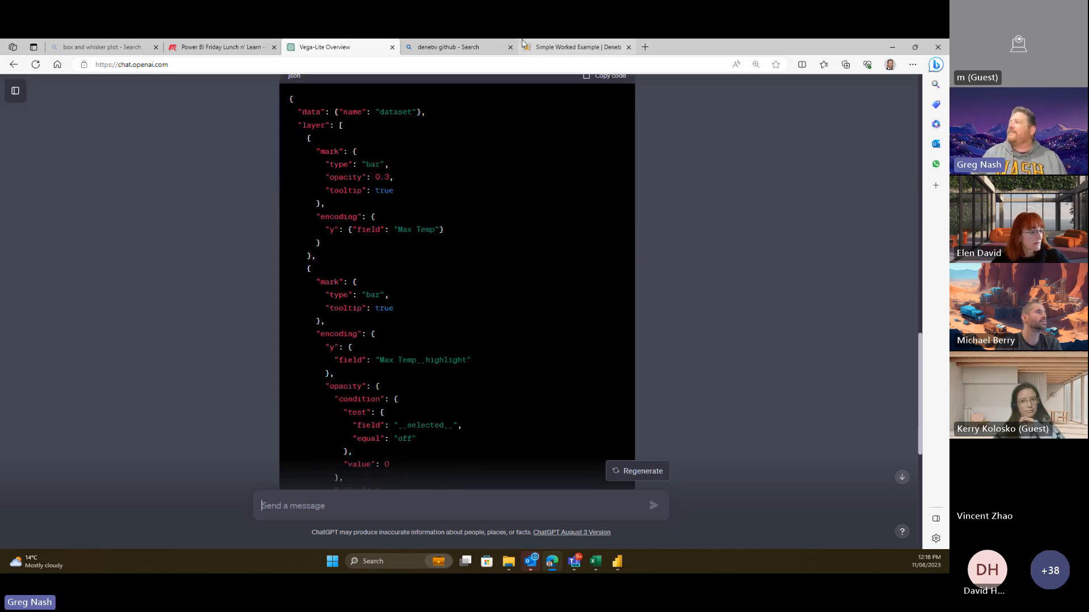
left_click(618, 563)
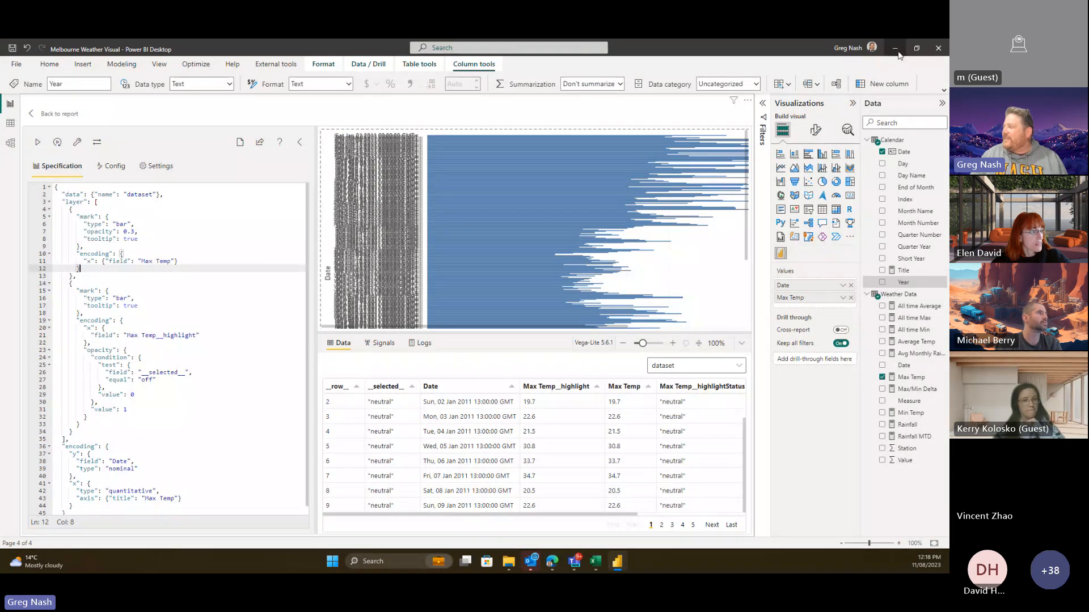
- Copy ChatGPT's column-chart JSON code and go back to the Deneb editor
left_click(552, 561)
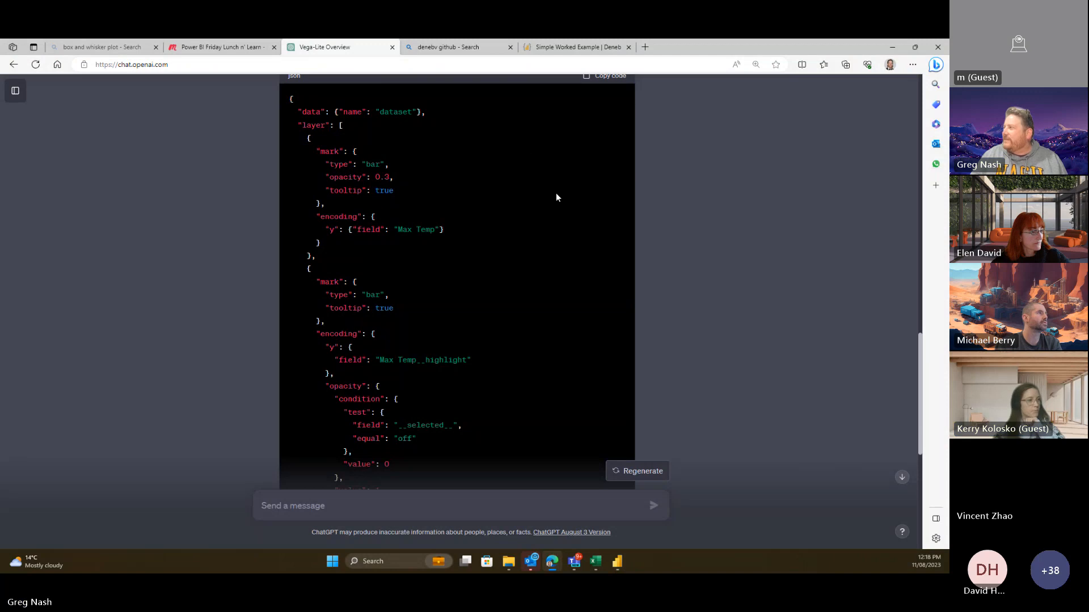
scroll(587, 182, "down", 6)
scroll(607, 291, "down", 5)
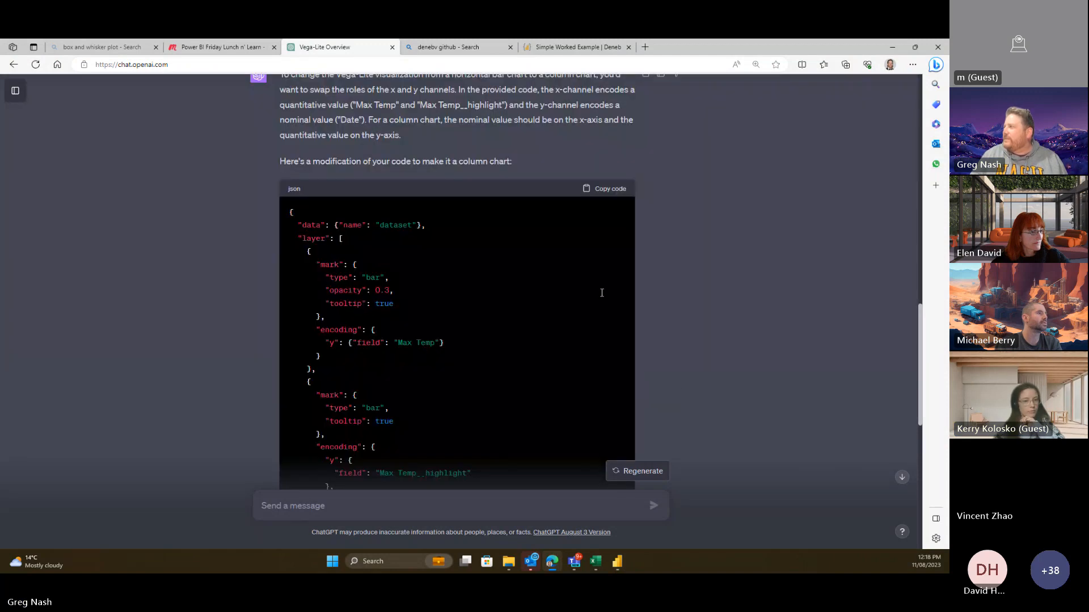
left_click(610, 217)
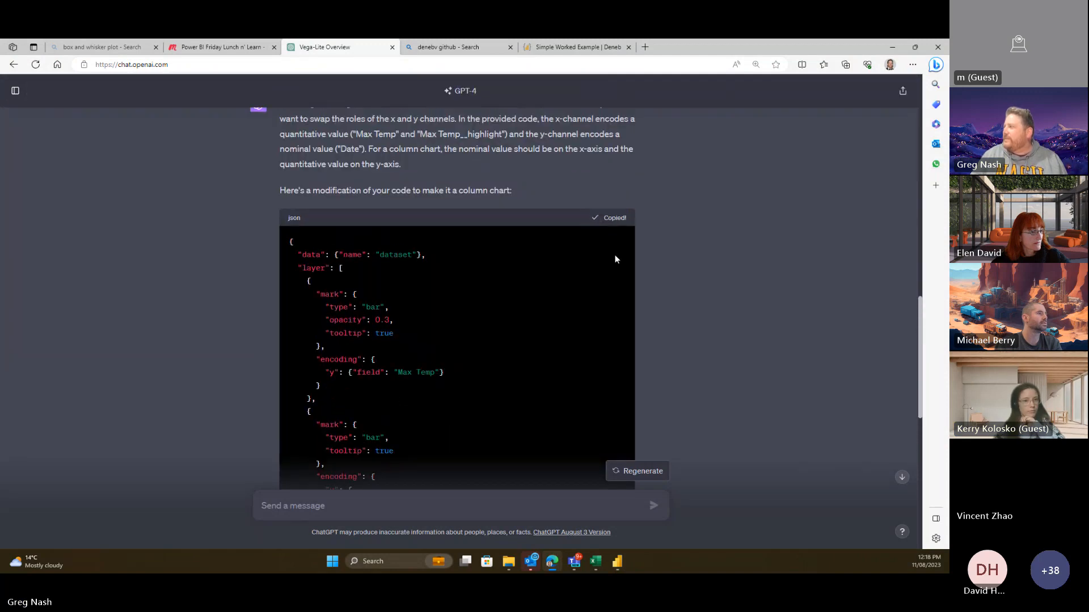
left_click(617, 562)
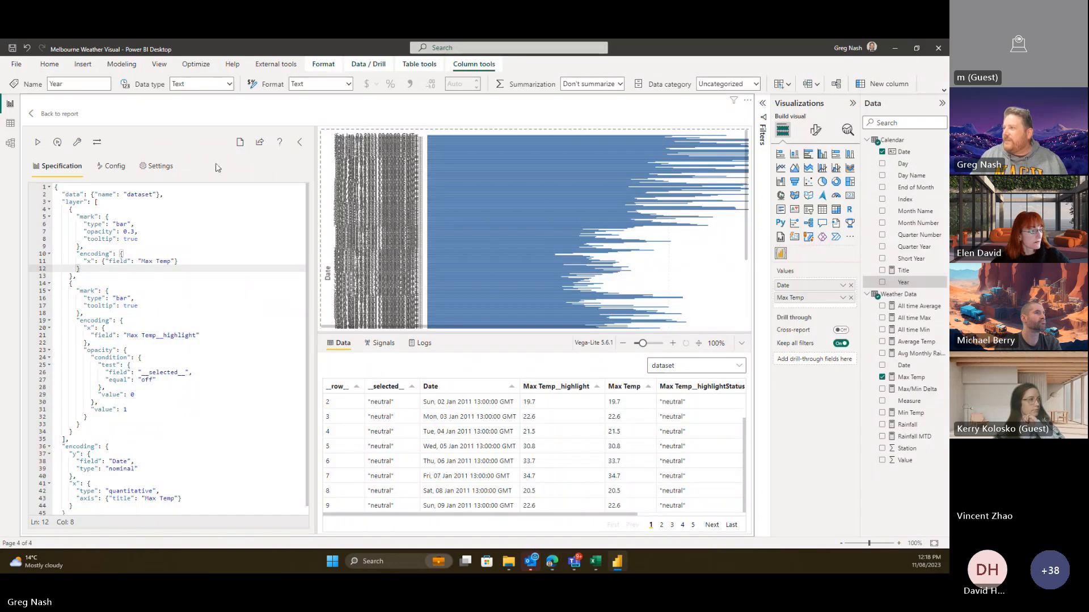
- Replace the Deneb specification with ChatGPT's column-chart code and apply it
key("ctrl+a")
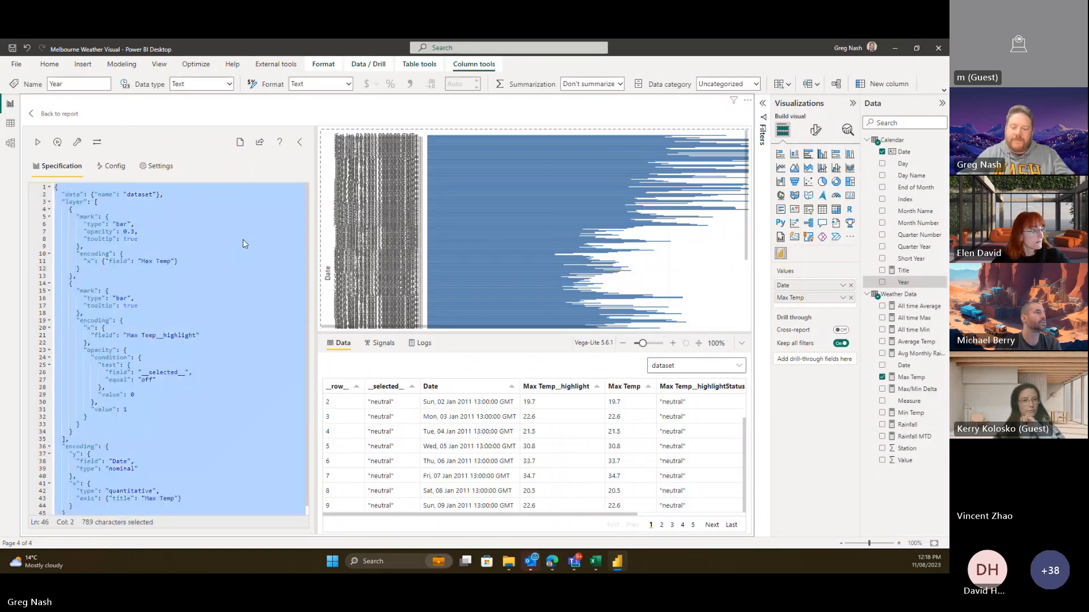
key("Delete")
key("ctrl+v")
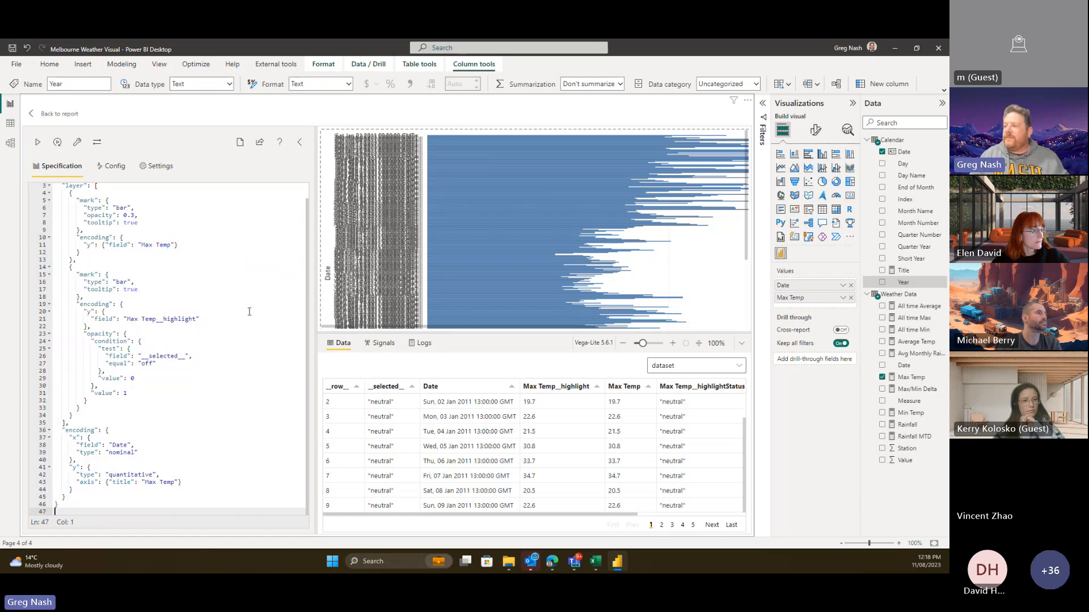
left_click(38, 143)
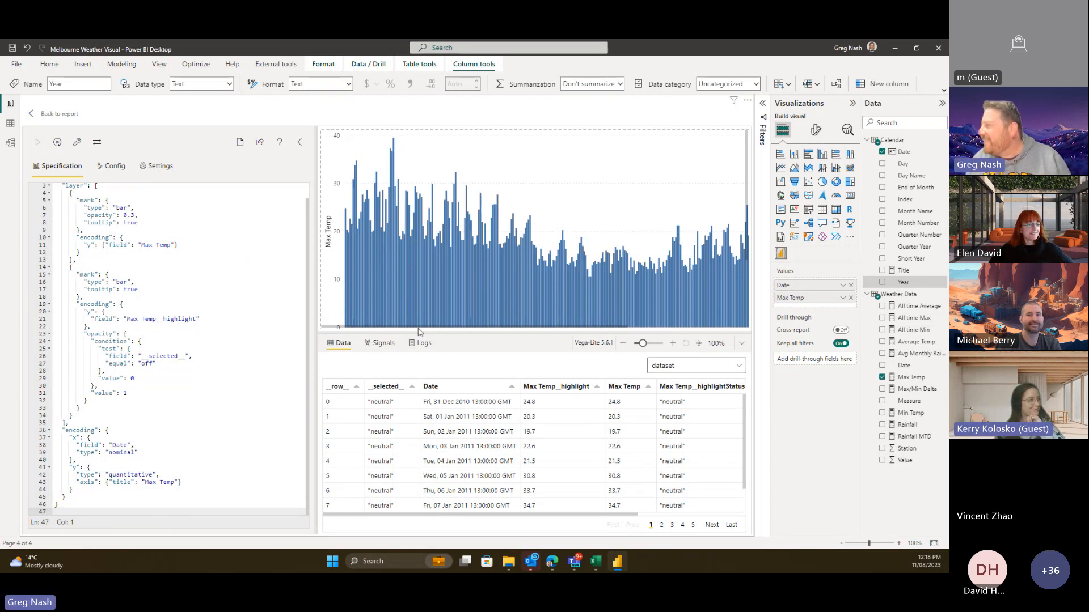
left_click_drag(381, 324, 629, 319)
left_click_drag(487, 333, 343, 334)
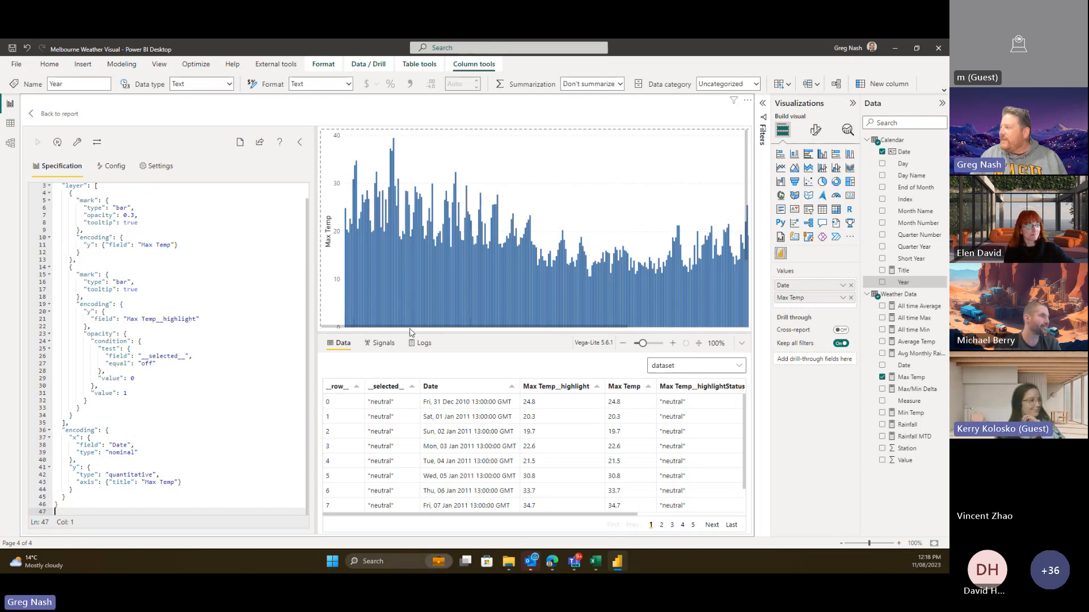
mouse_move(355, 327)
left_mouse_down()
mouse_move(525, 313)
mouse_move(337, 321)
left_mouse_up()
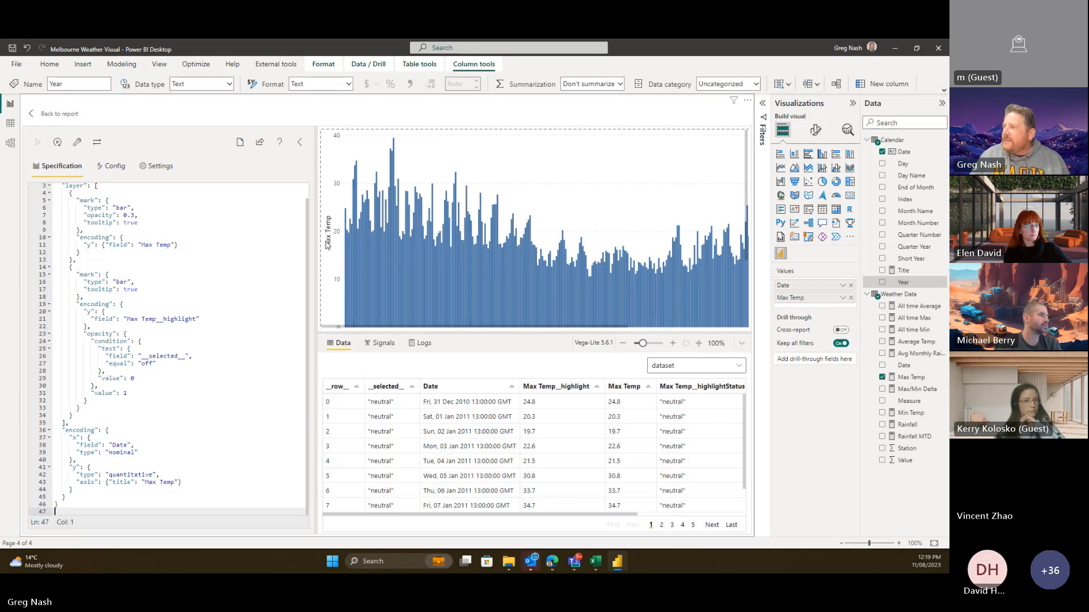
left_click(62, 114)
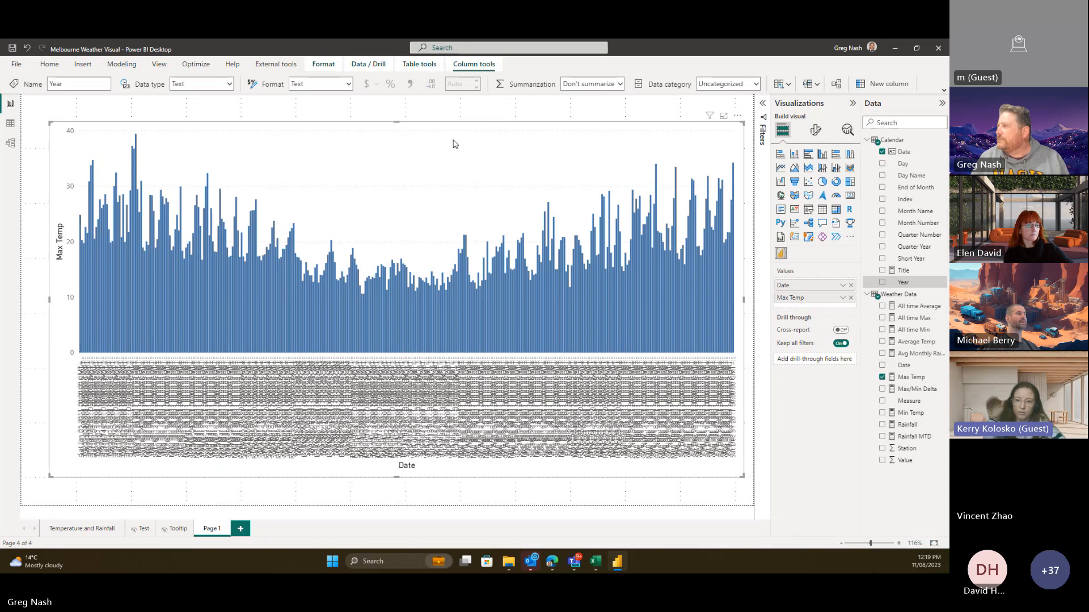
left_click(738, 117)
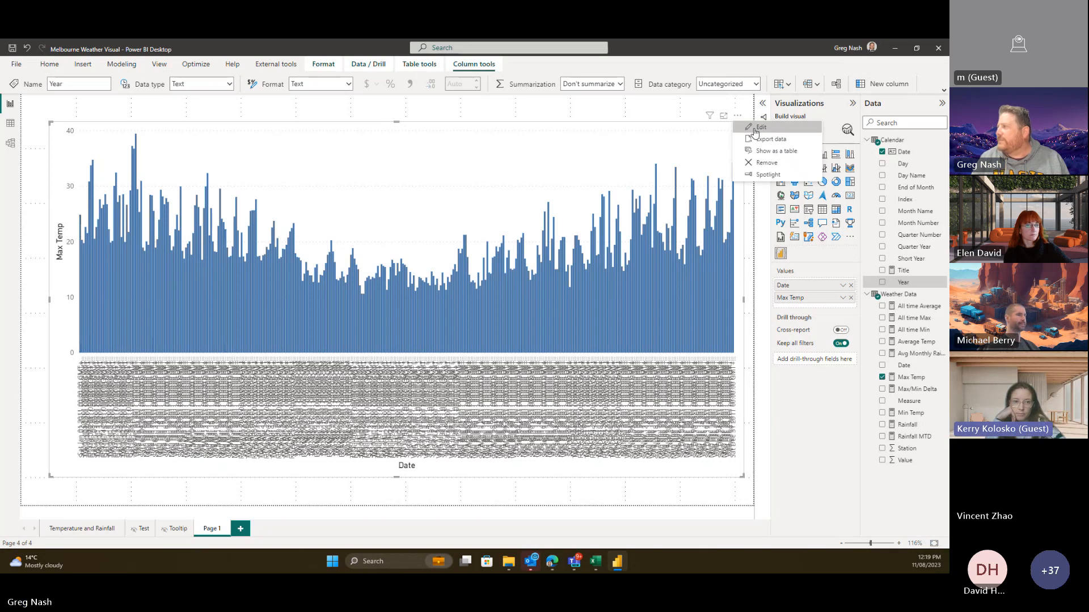
left_click(757, 128)
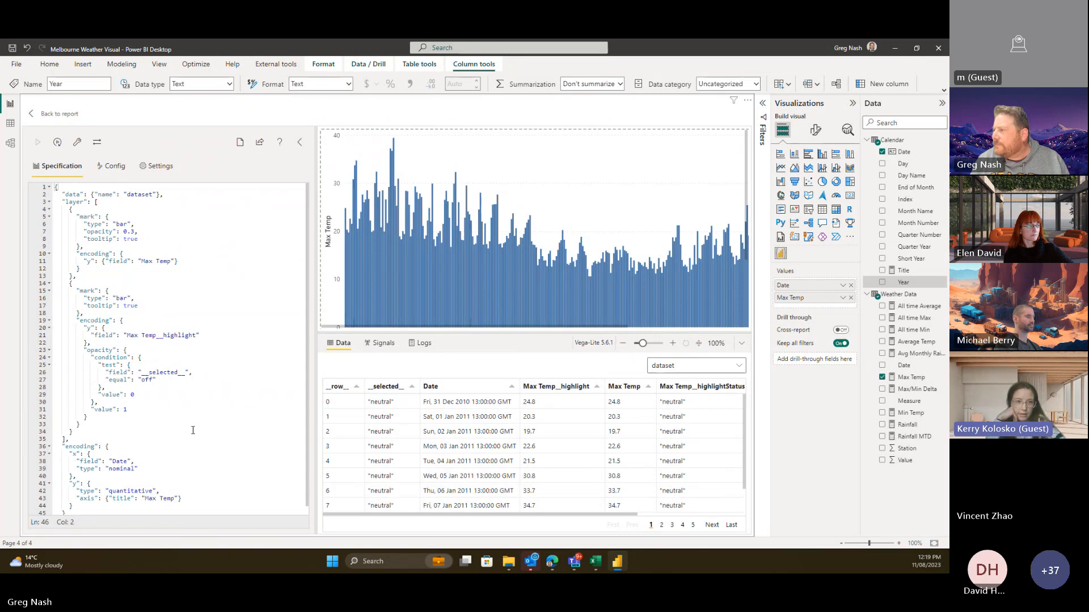
- Change the Date encoding type from nominal to temporal and re-render the chart
scroll(165, 454, "down", 1)
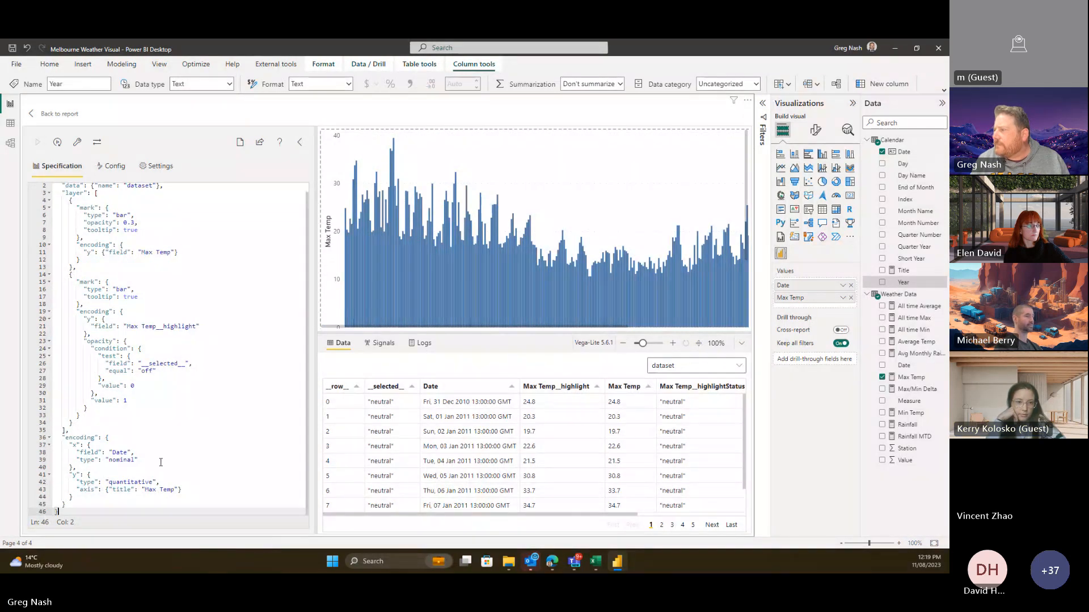
double_click(120, 452)
double_click(121, 460)
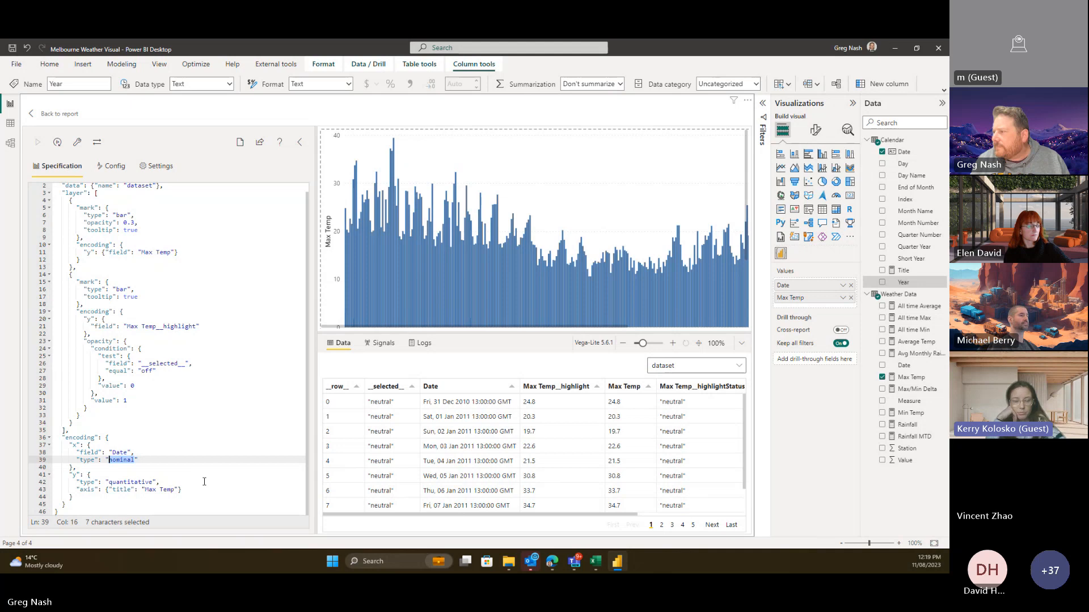
type("tem")
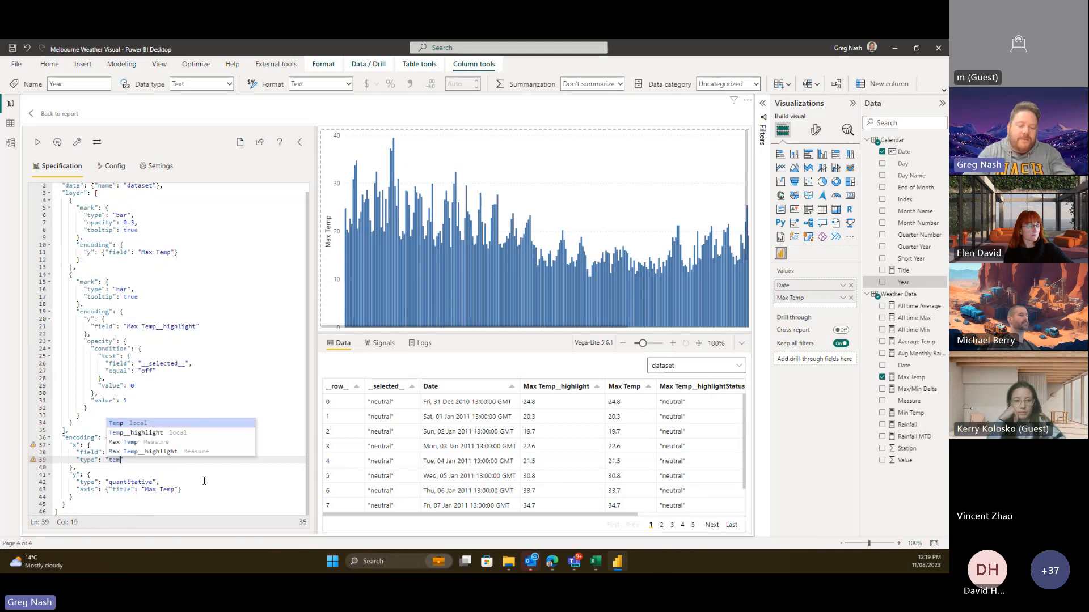
type("poral")
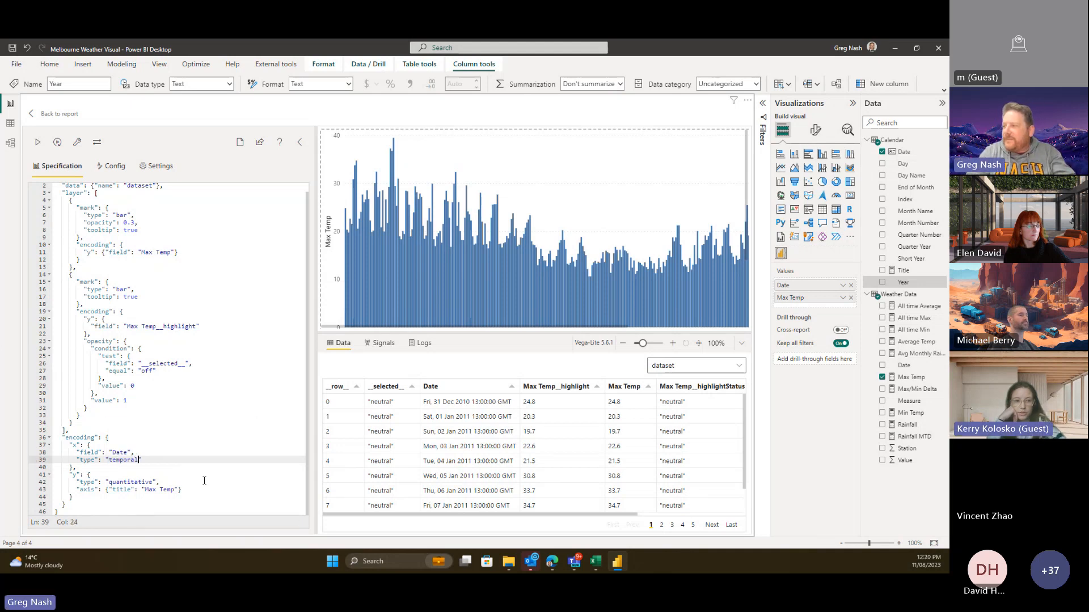
left_click(215, 483)
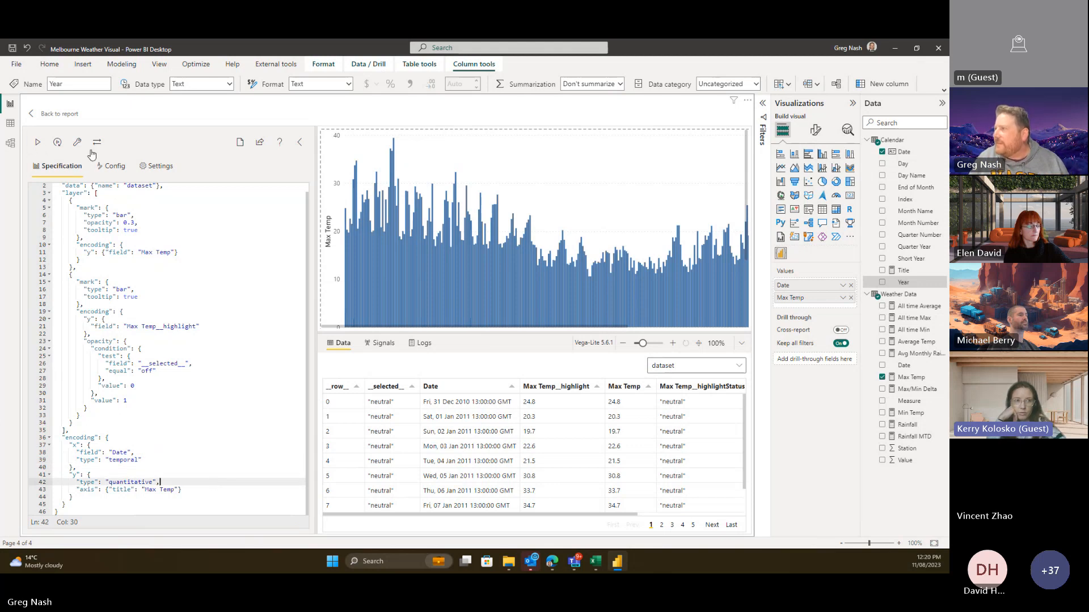
left_click(38, 144)
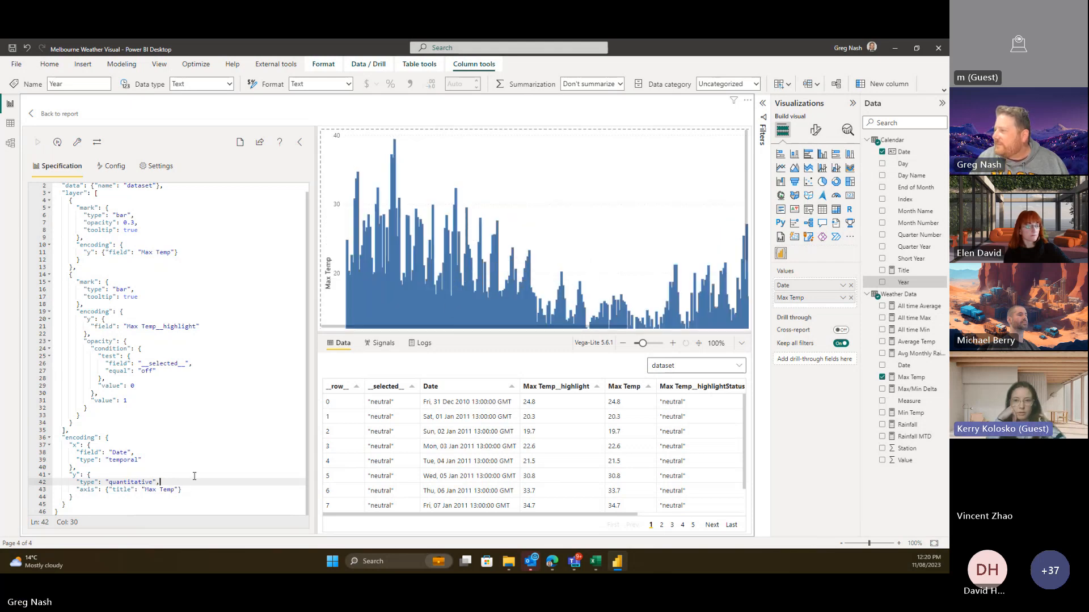
scroll(557, 239, "down", 2)
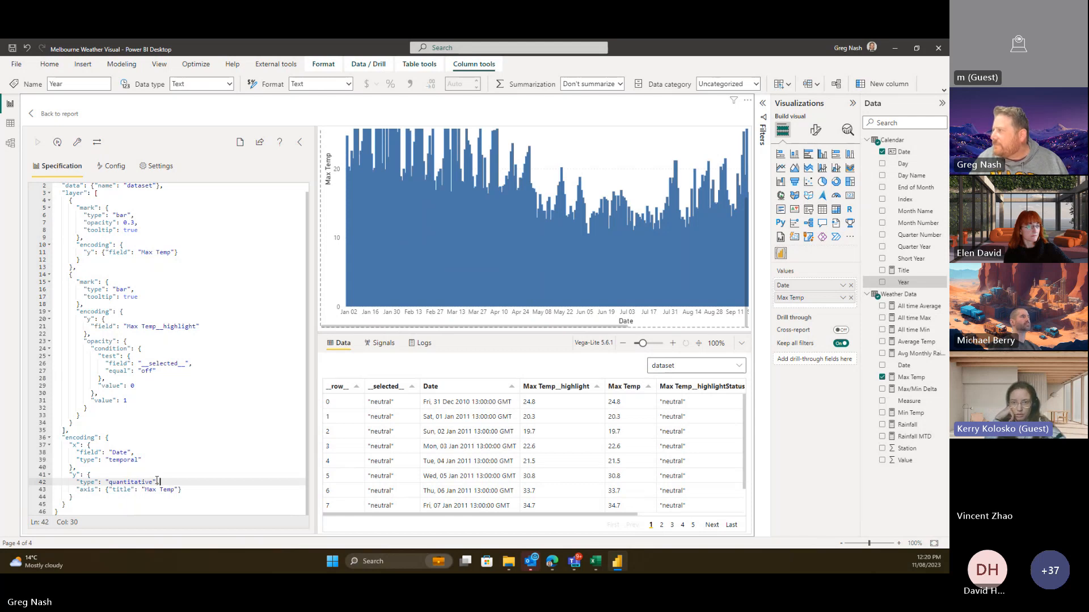
scroll(553, 235, "up", 2)
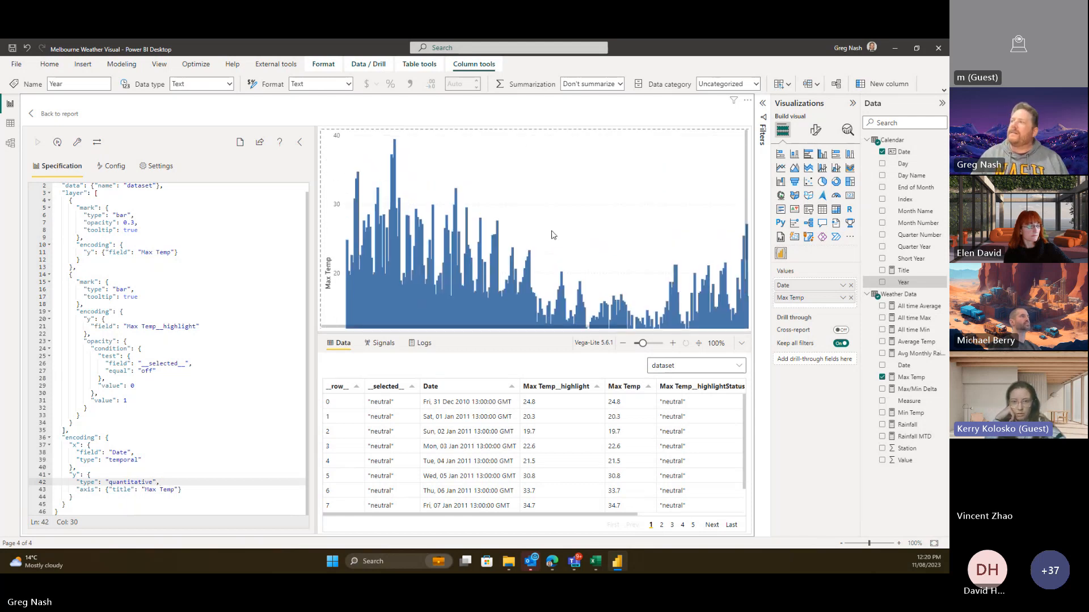
scroll(553, 235, "down", 2)
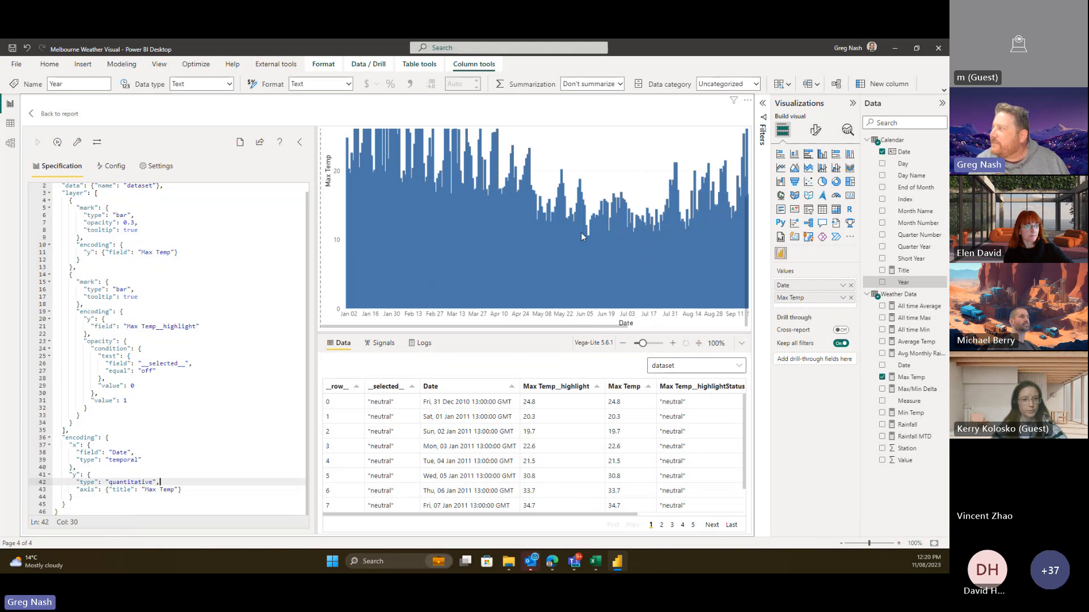
scroll(580, 233, "up", 2)
scroll(595, 250, "down", 2)
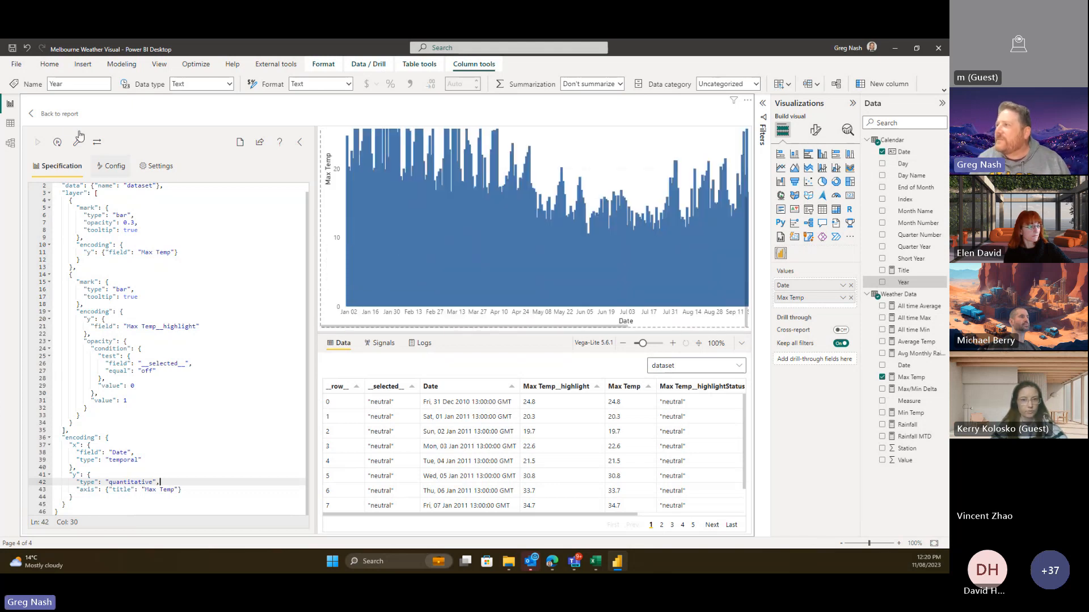
- Return to the report canvas and save the report from the File menu
left_click(54, 114)
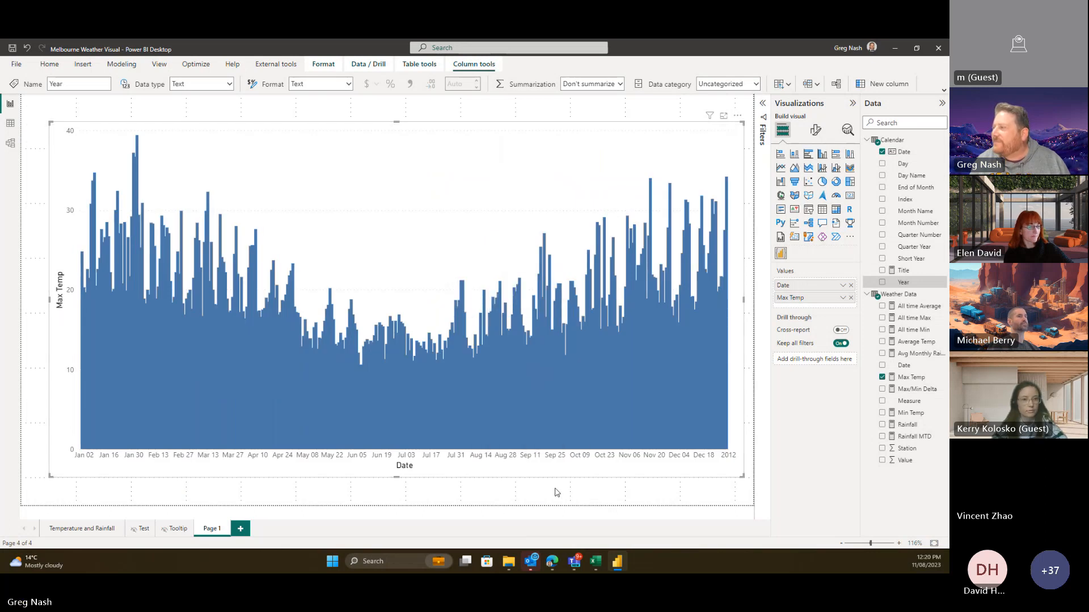
left_click(17, 64)
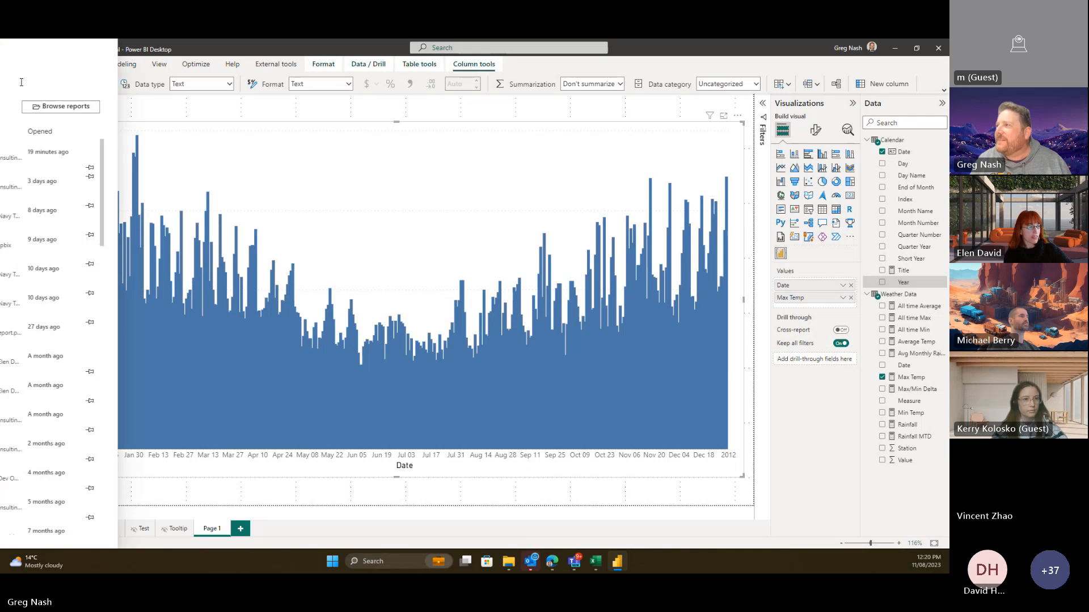
left_click(30, 118)
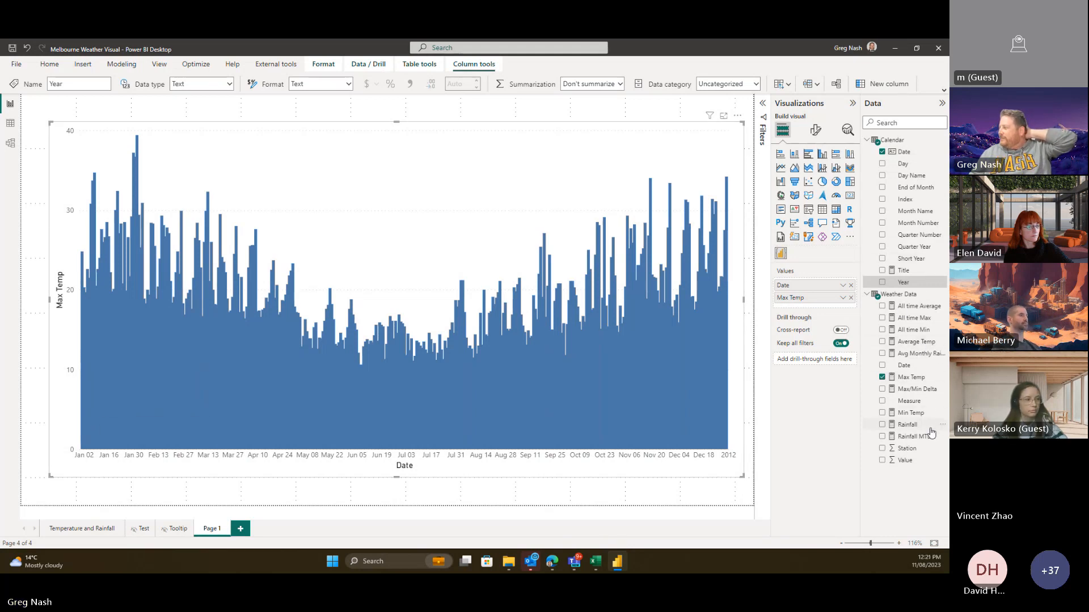
- Add Min Temp to the Deneb visual's values next to Date and Max Temp, then glance at ChatGPT's reply
left_click_drag(921, 414, 817, 309)
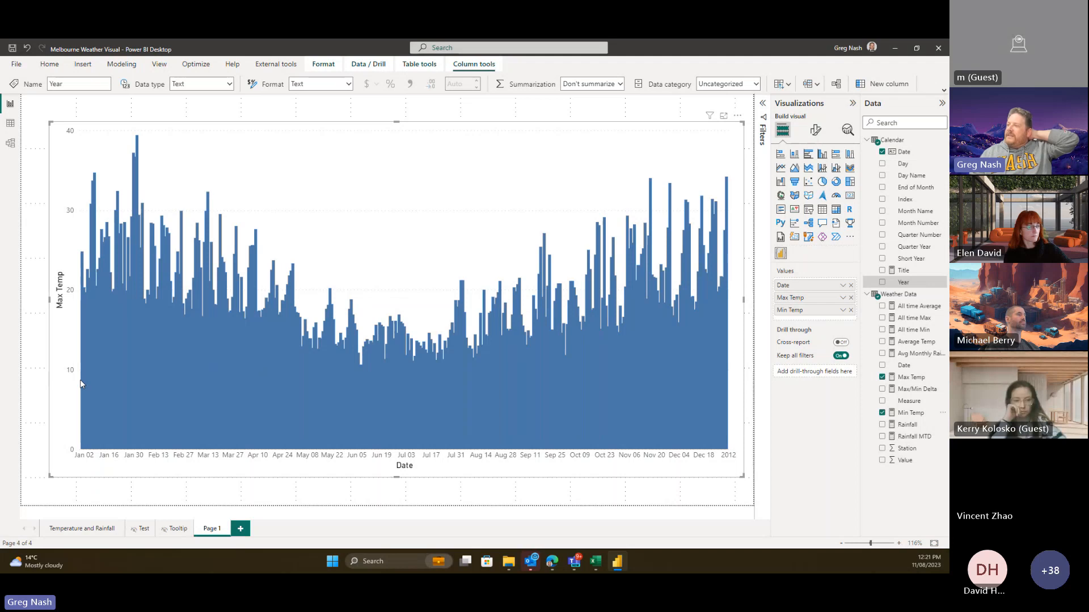
mouse_move(81, 379)
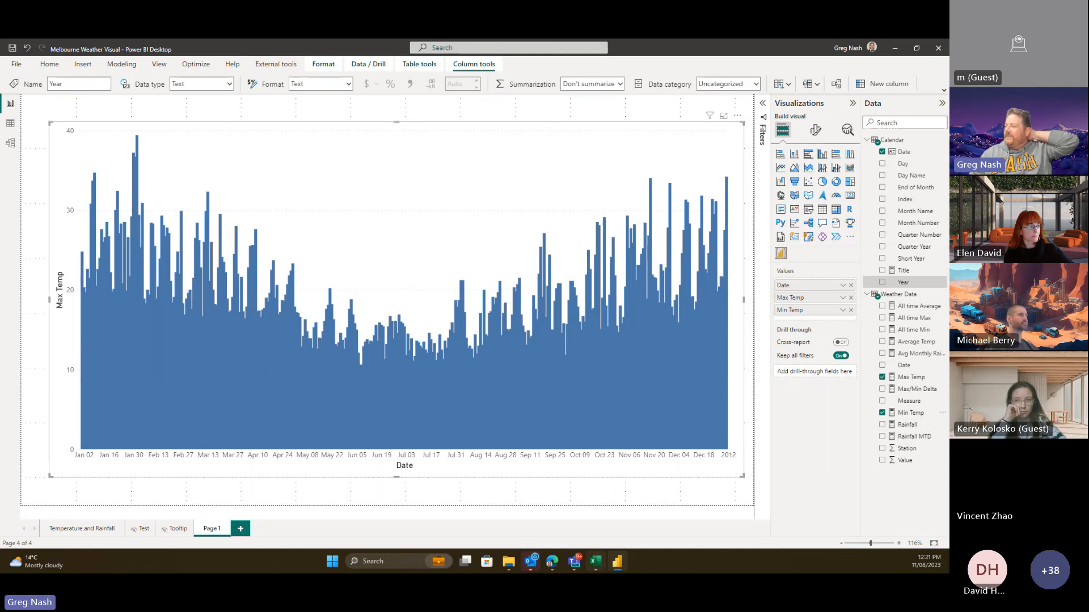
left_click(552, 563)
scroll(619, 376, "down", 10)
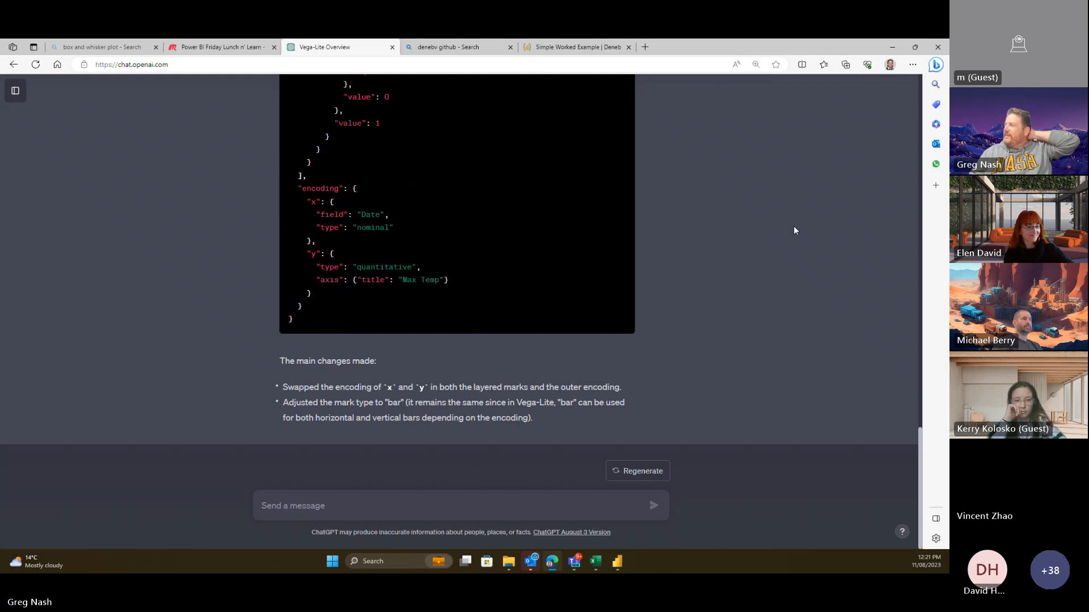
scroll(805, 216, "up", 6)
scroll(672, 357, "down", 6)
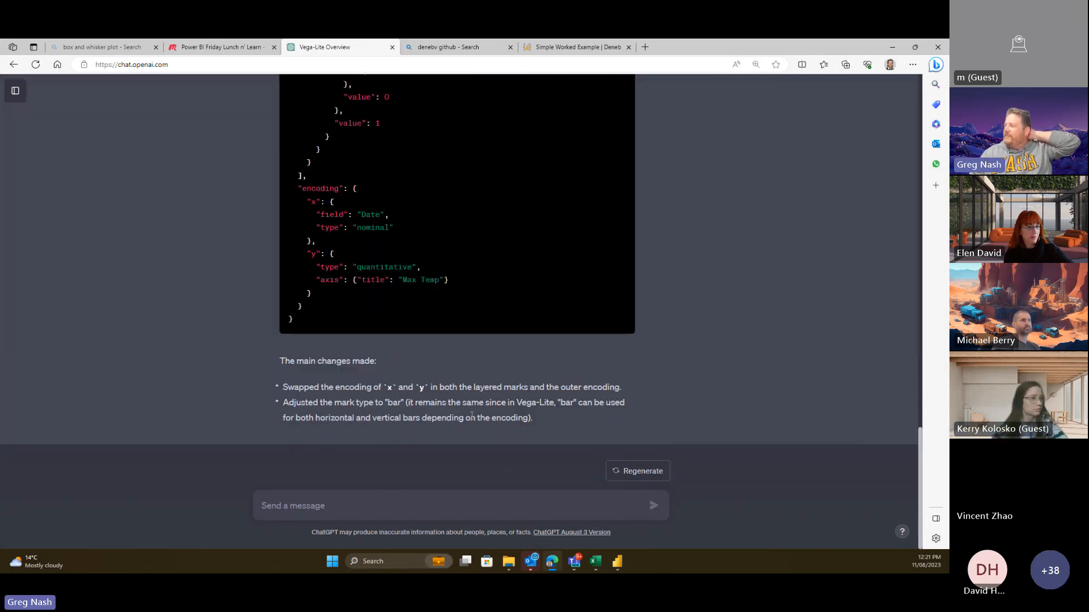
left_click(619, 562)
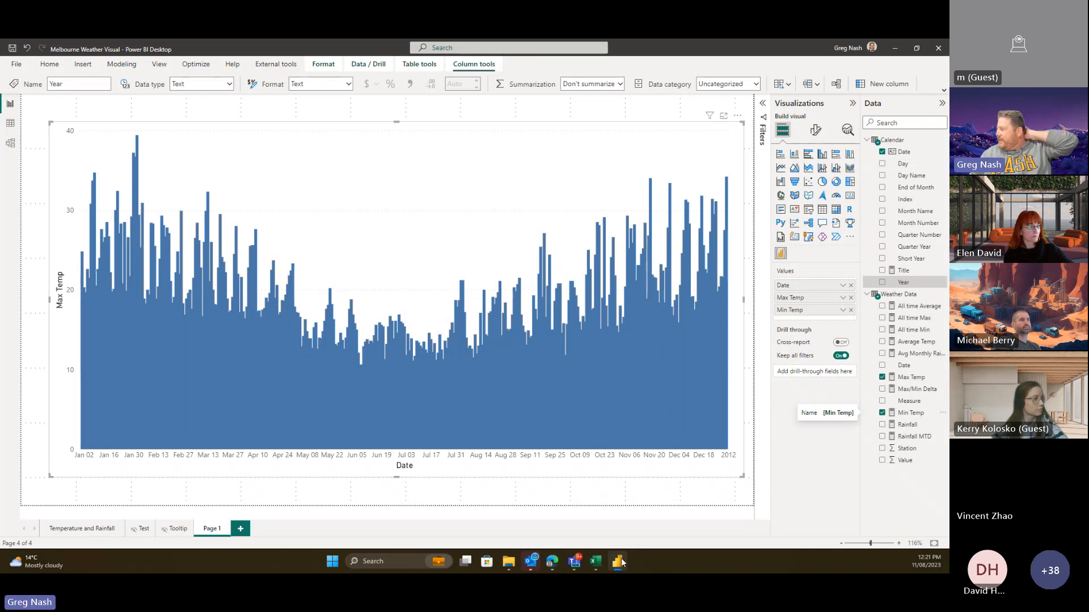
- Type a ChatGPT follow-up asking for a temporal Date x-axis and columns spanning Min Temp to Max Temp
left_click(622, 562)
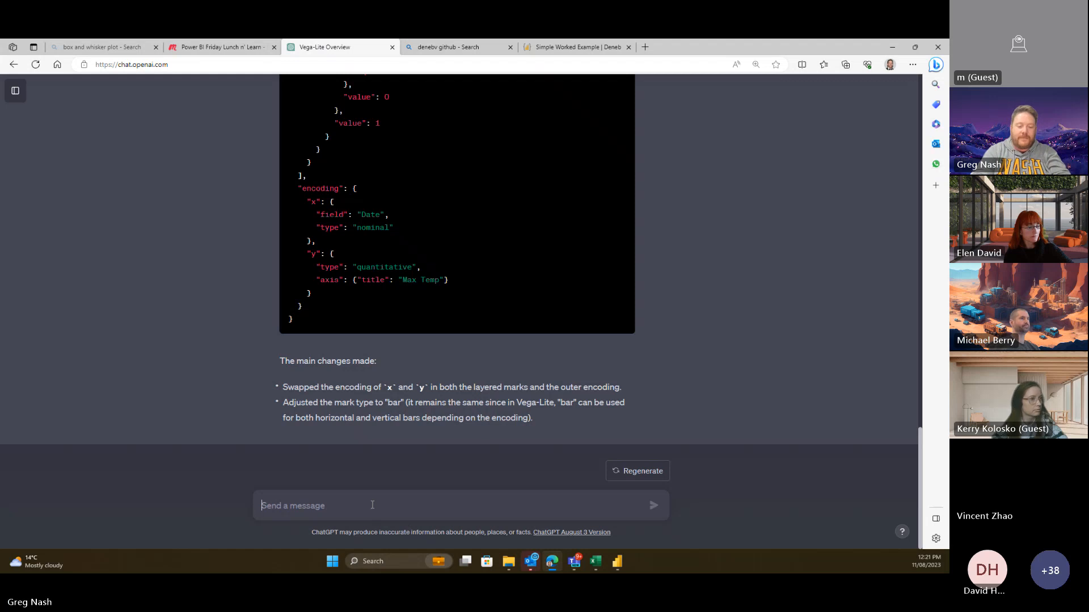
type("Awesome that works ex")
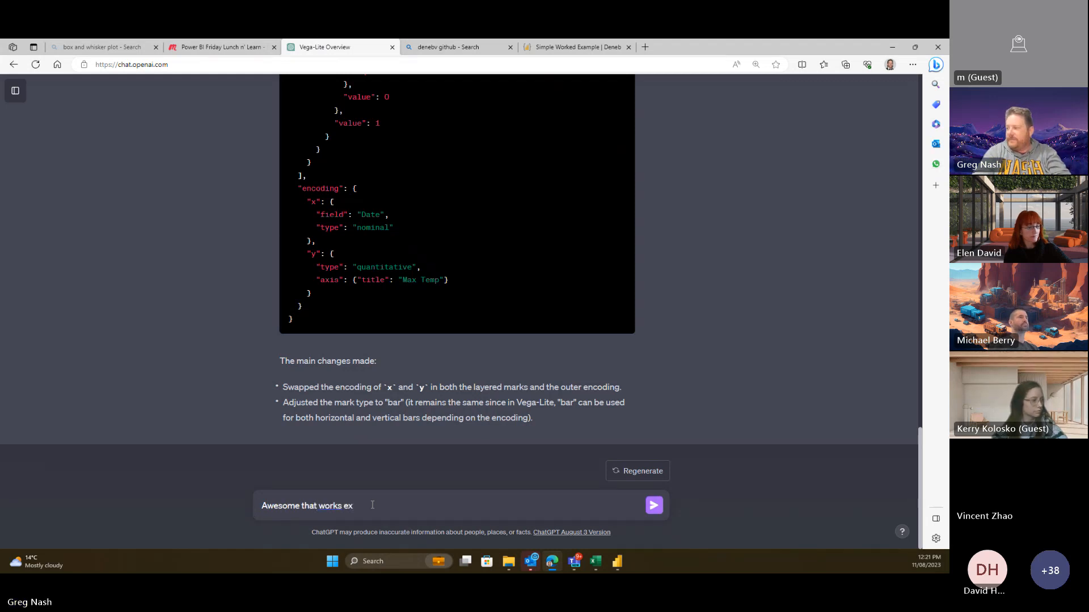
type("cetpt")
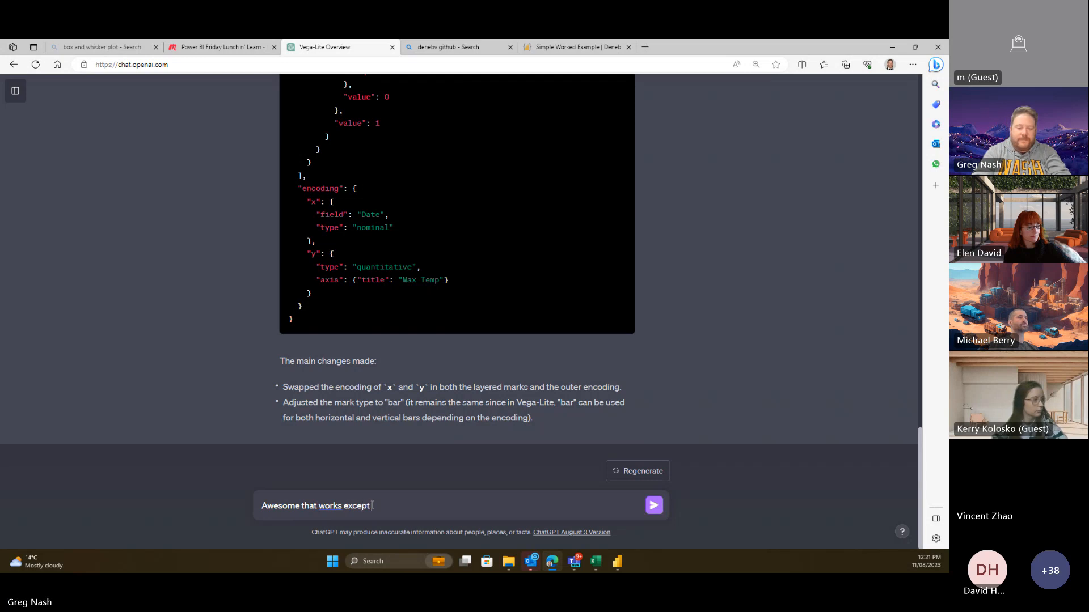
type(" we needed to cahnge the date to")
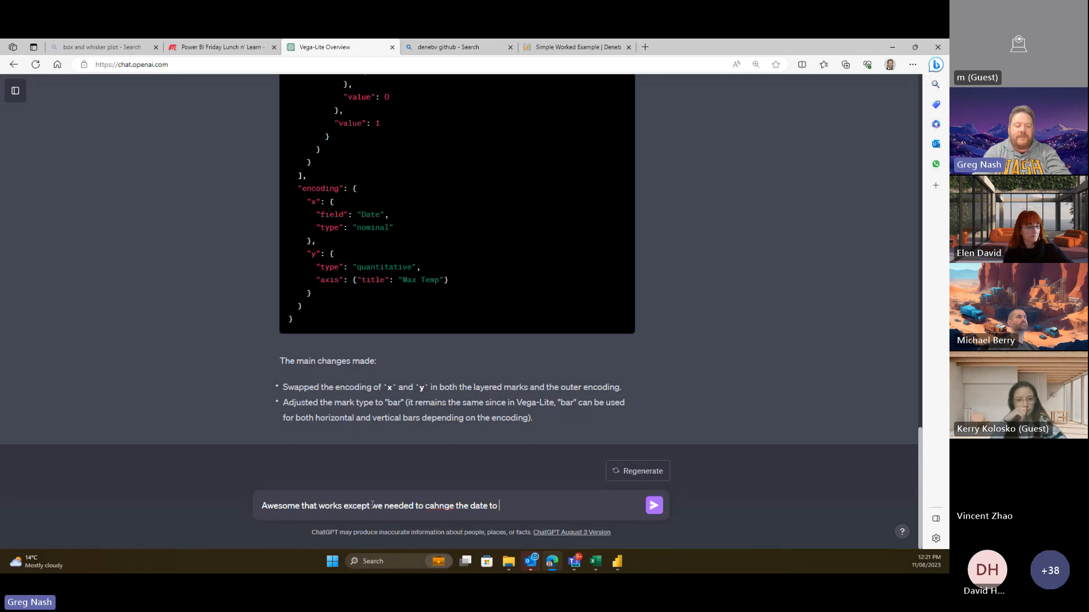
type(" a temp")
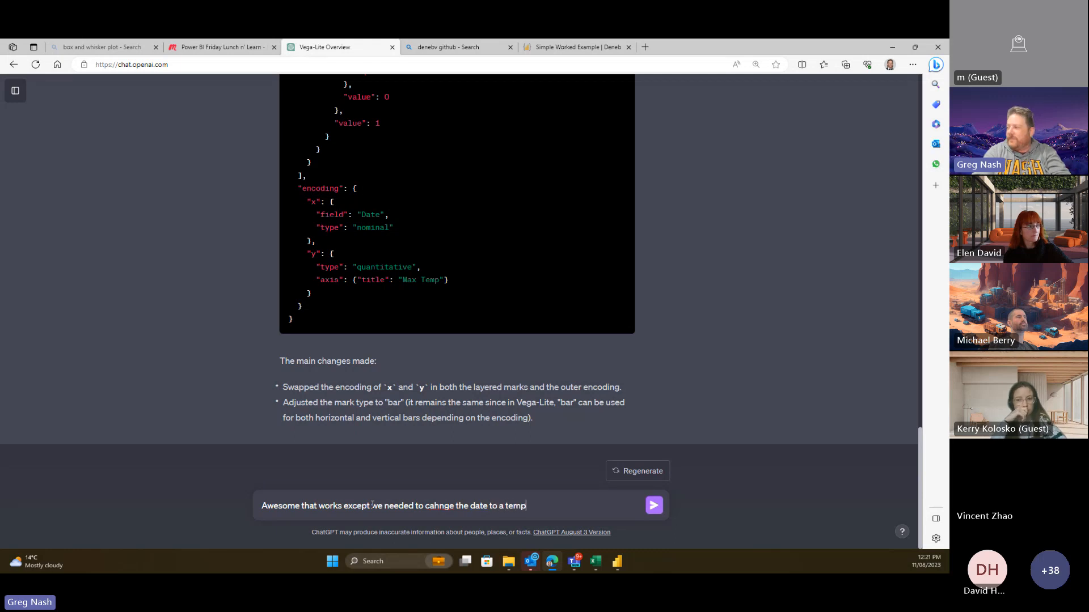
type("oral")
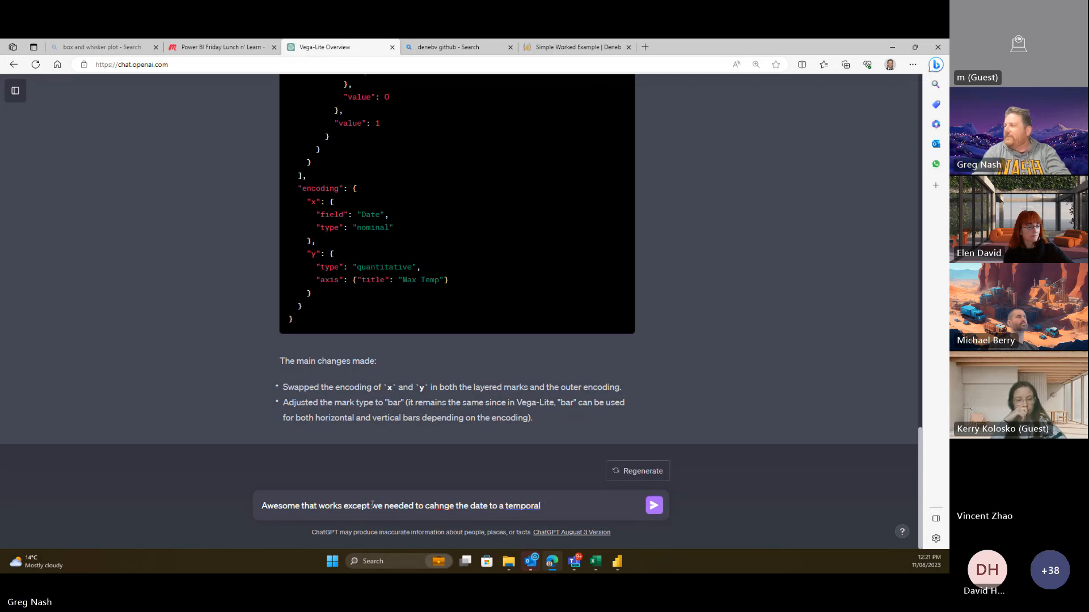
type(" type")
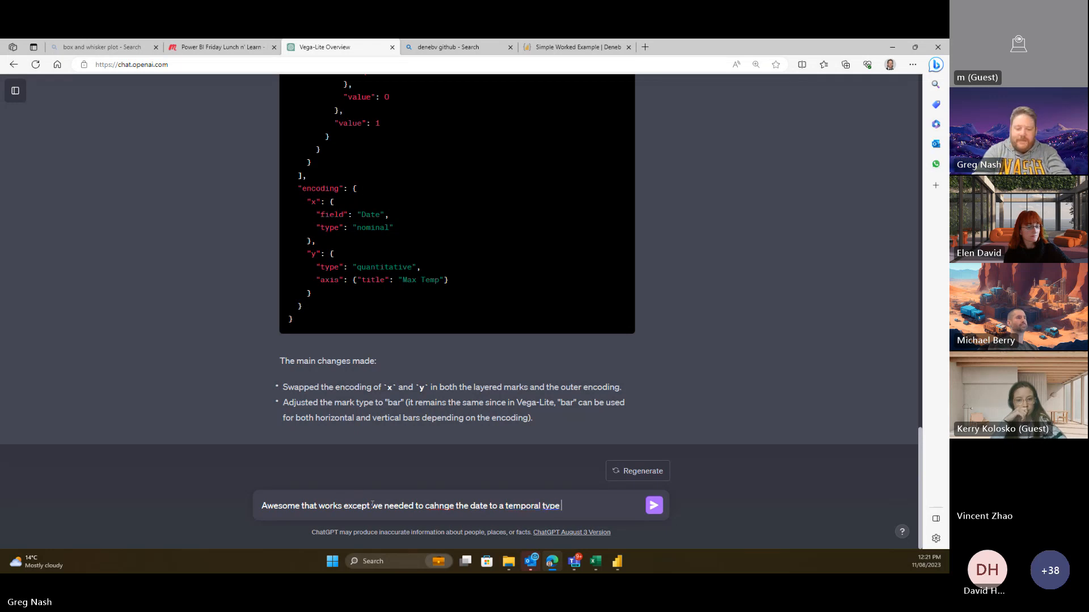
type(" on the x")
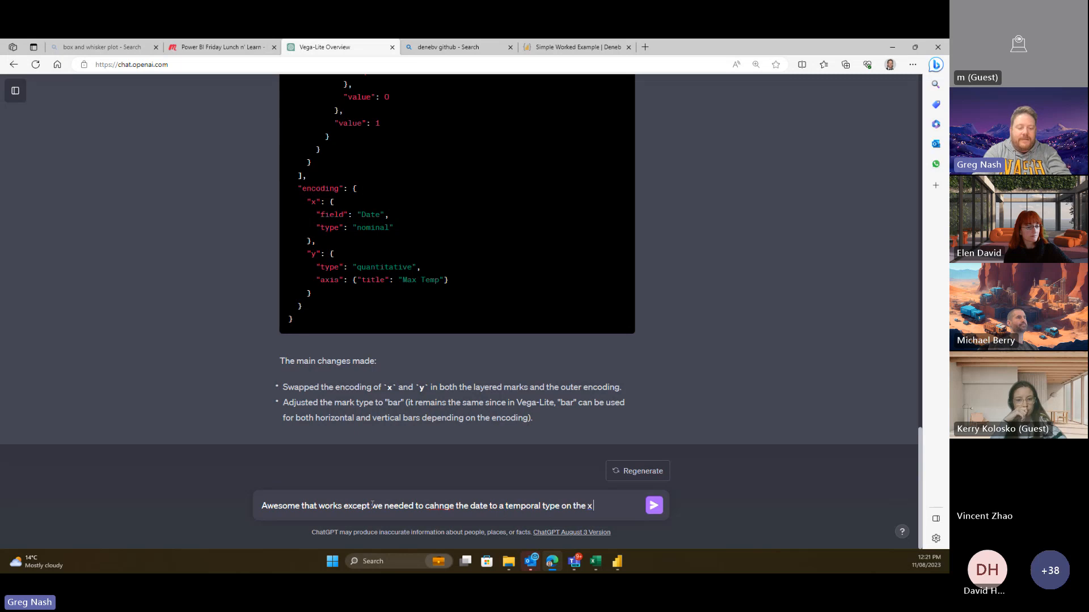
type(" axis.")
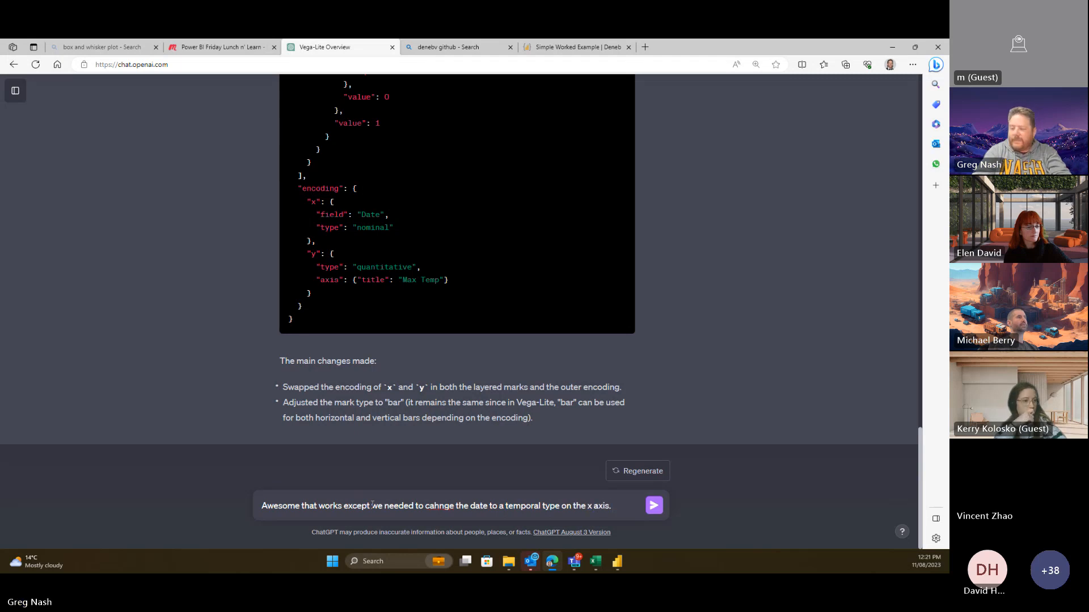
type(" Now we'd like to ")
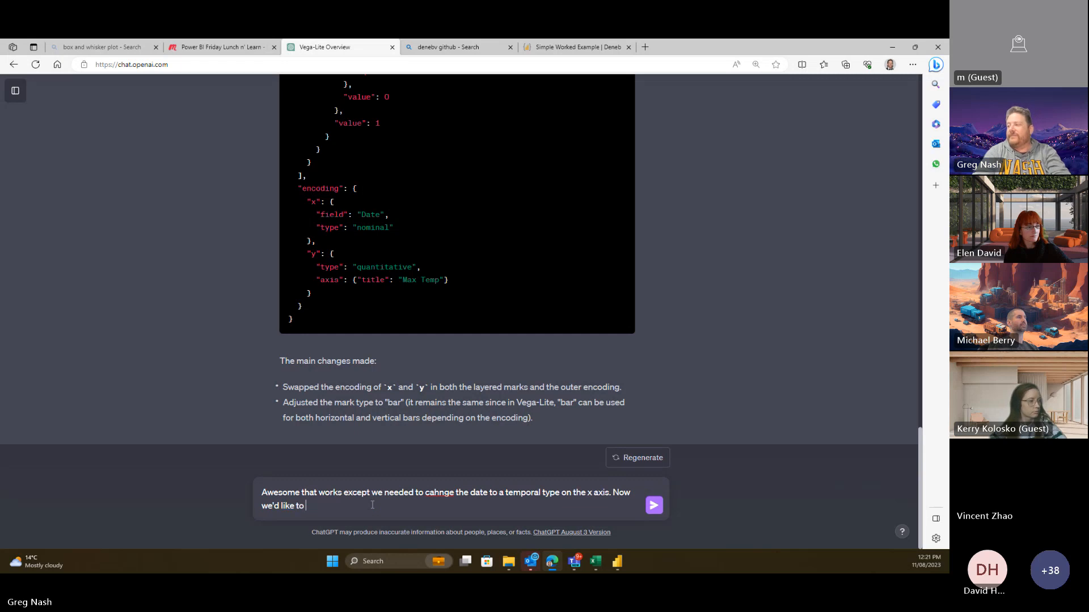
type("craete")
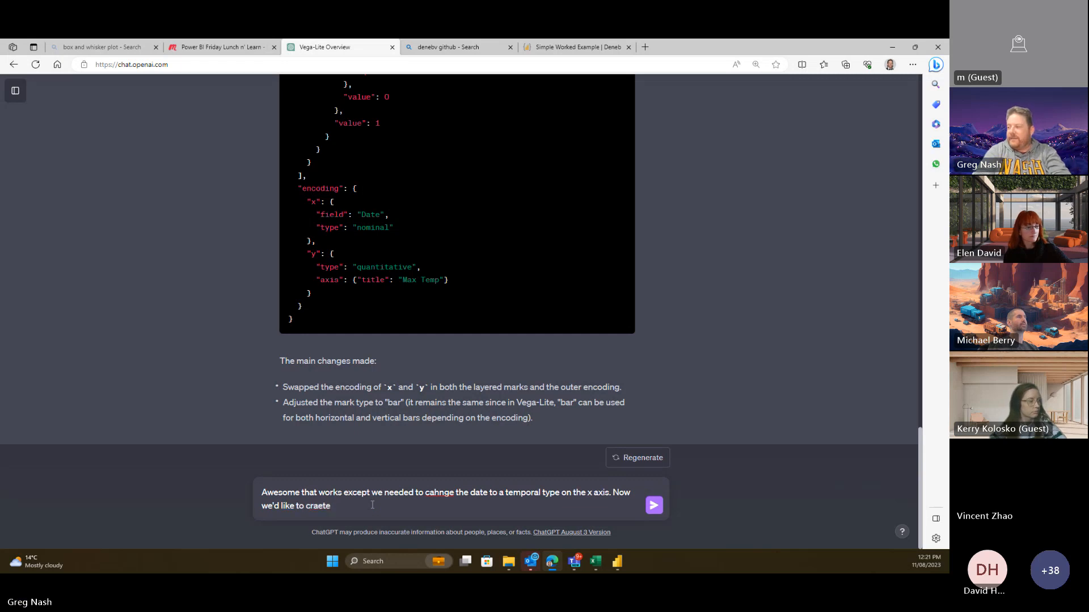
key("BackSpace")
key("BackSpace")
key("BackSpace")
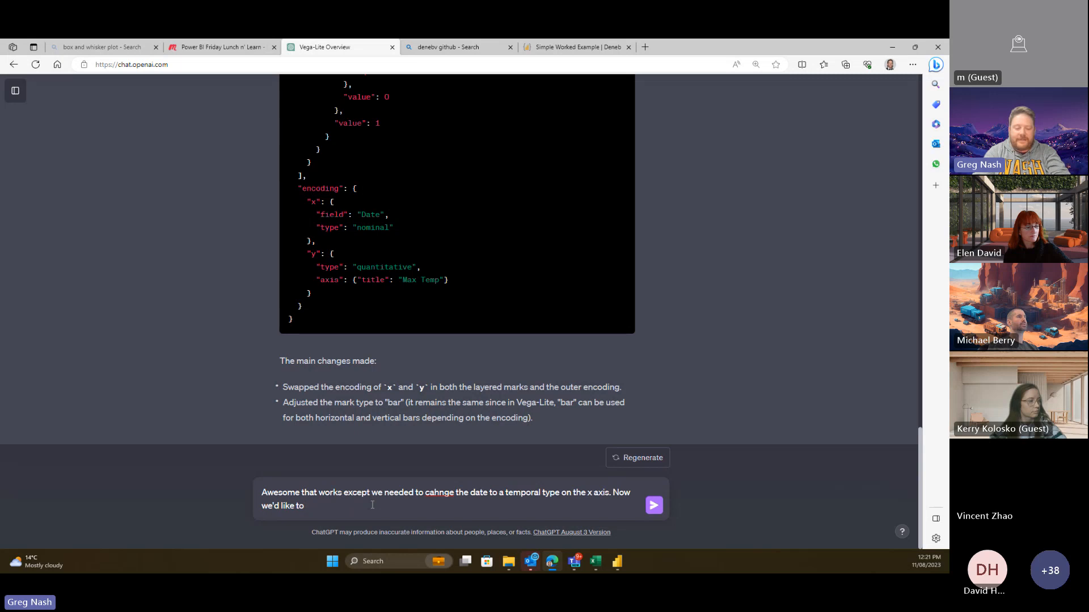
type("make the b")
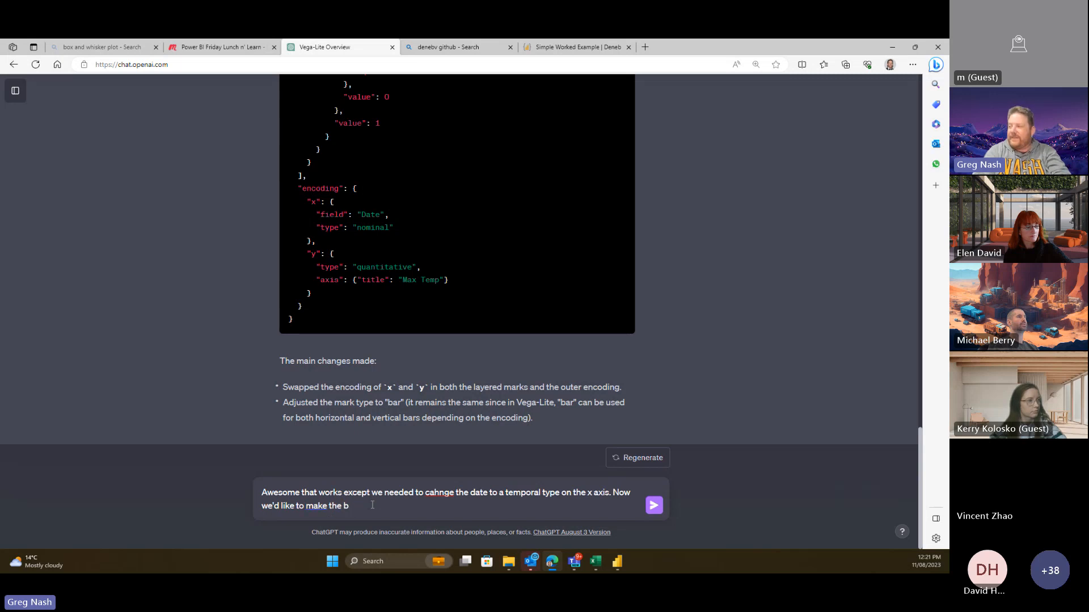
key("BackSpace")
type("column")
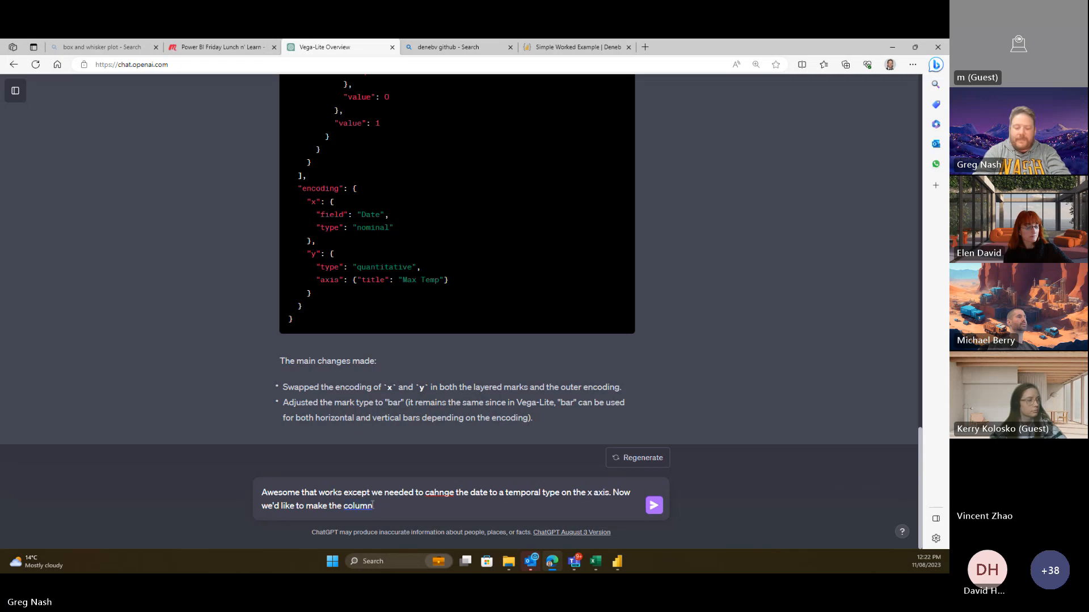
type(" have a min")
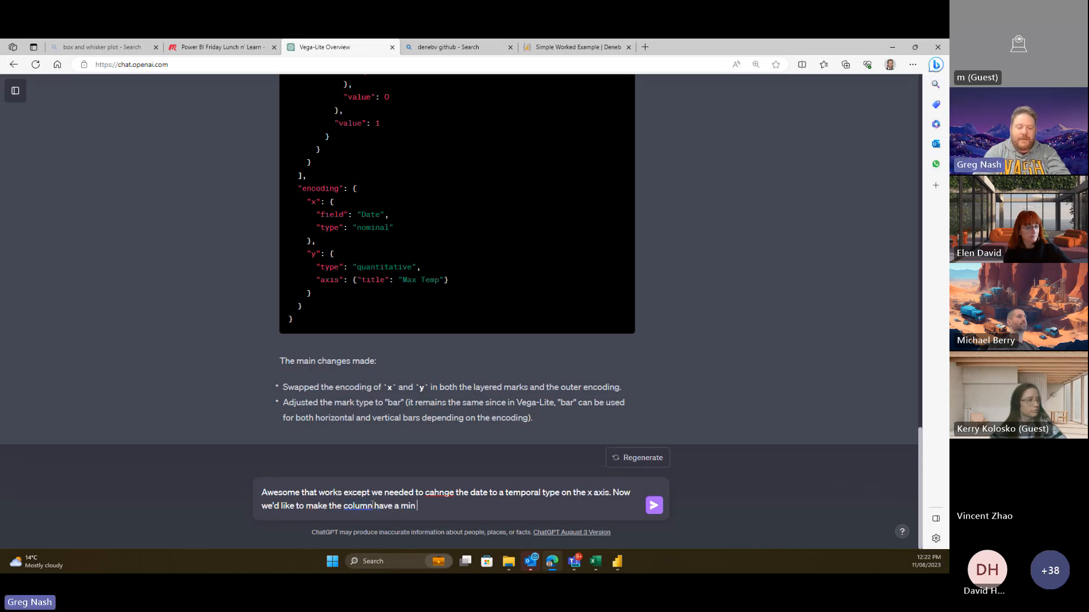
type(" and max valu")
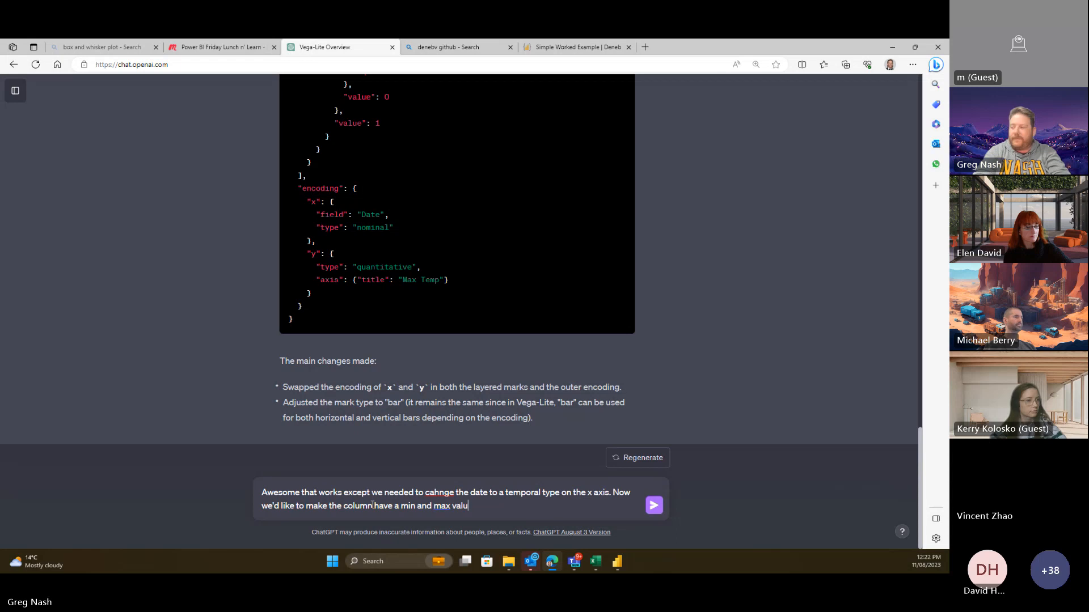
type("e, ")
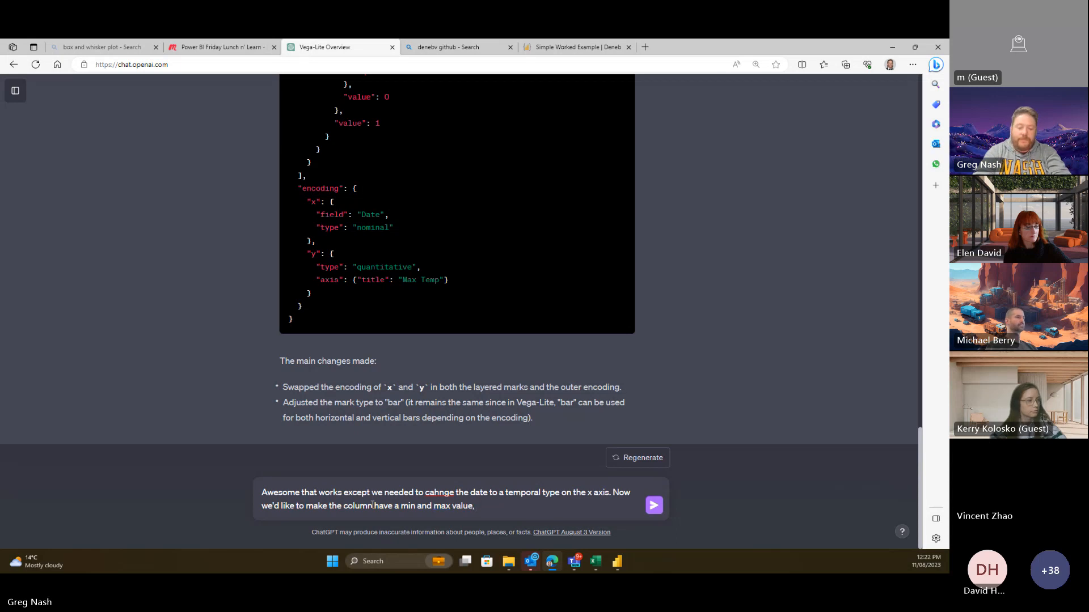
type("the Mi")
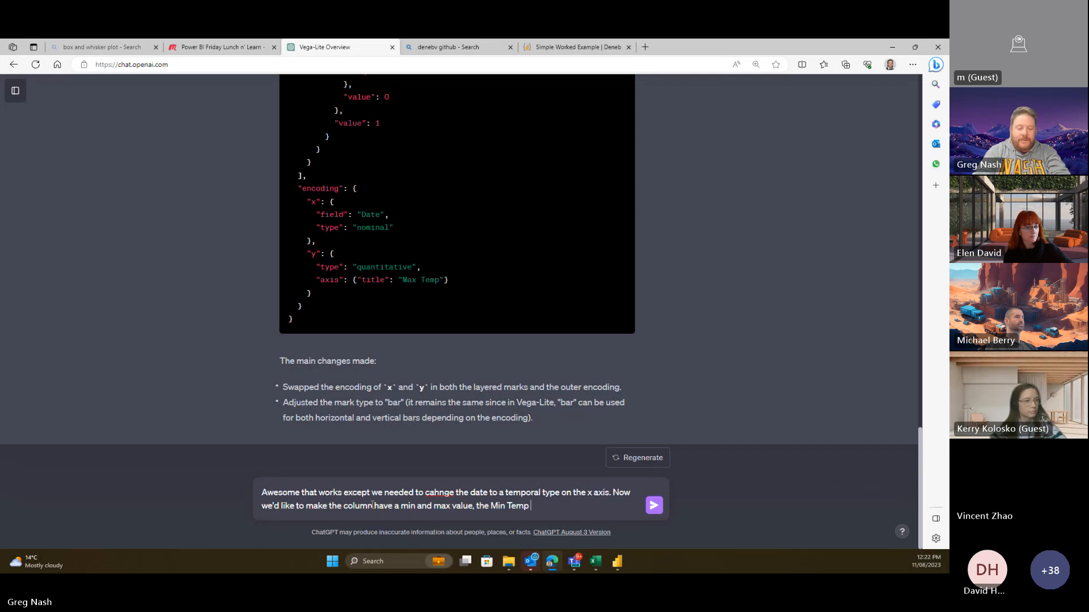
type("n Temp measure will")
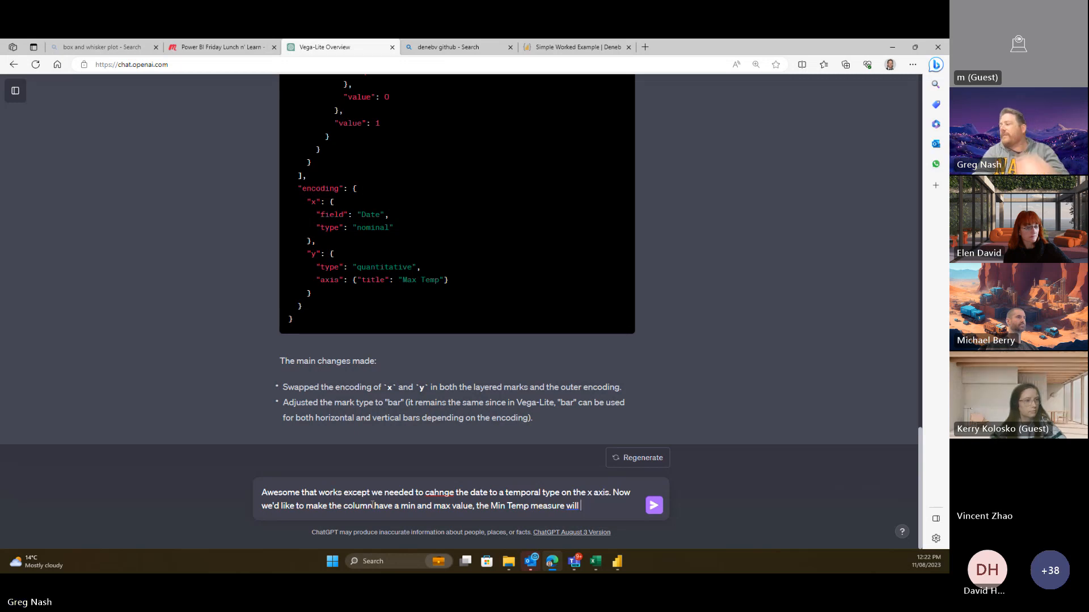
type("the lower")
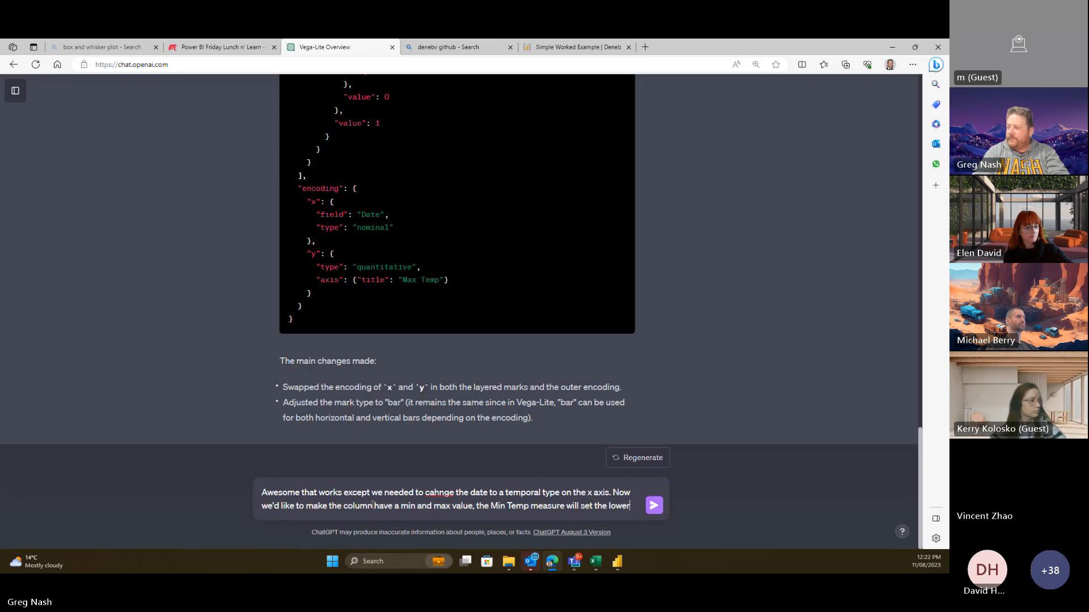
type(" bounds of the ")
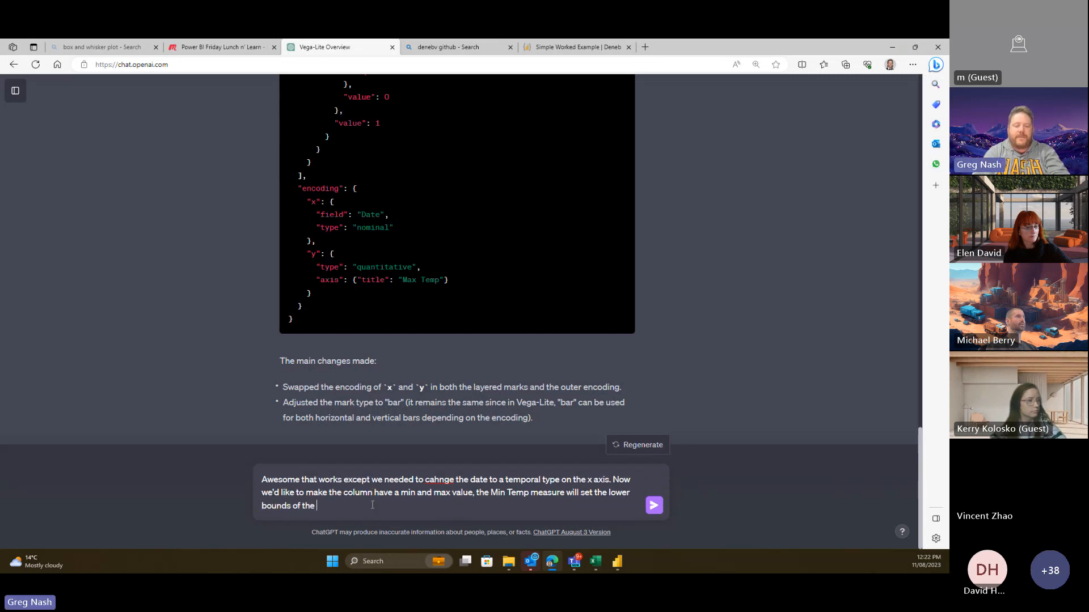
type("col")
key("BackSpace")
key("BackSpace")
key("BackSpace")
type("c")
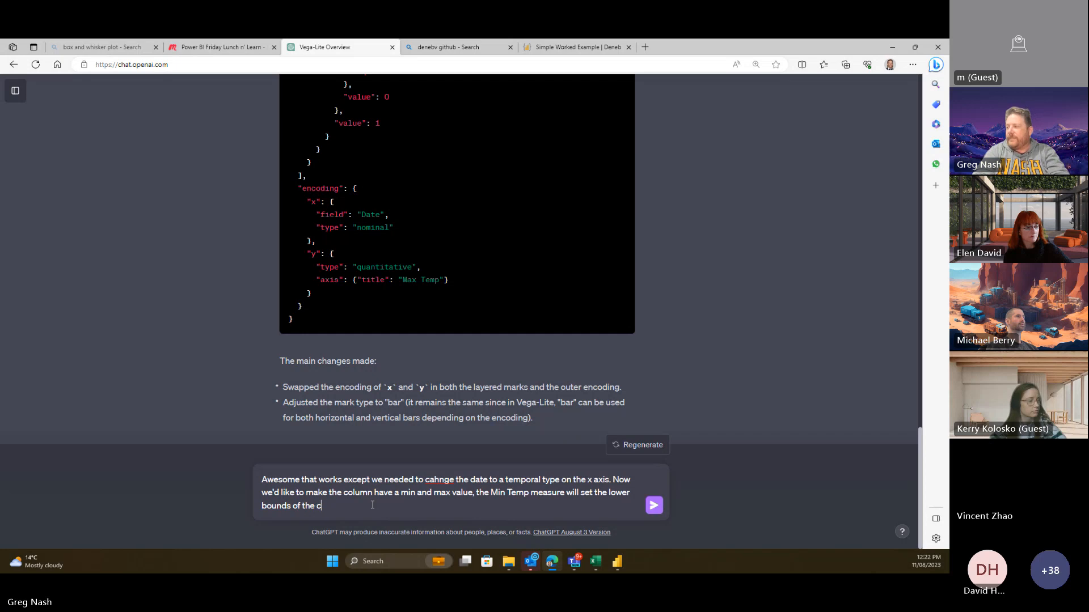
type("olumn and th")
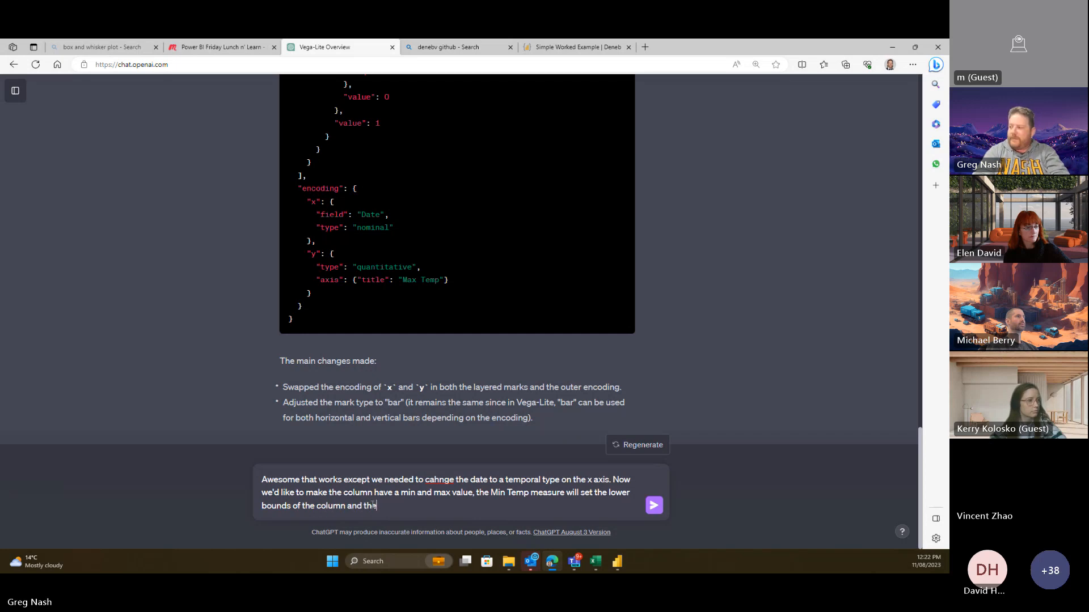
type("e max")
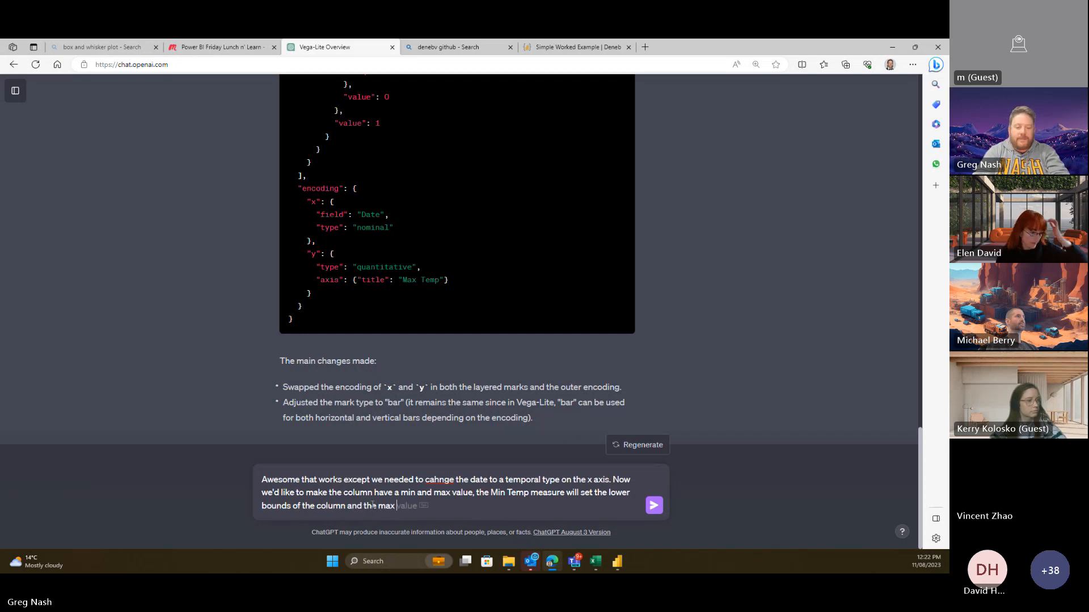
key("BackSpace")
key("BackSpace")
key("BackSpace")
type("Max Temp")
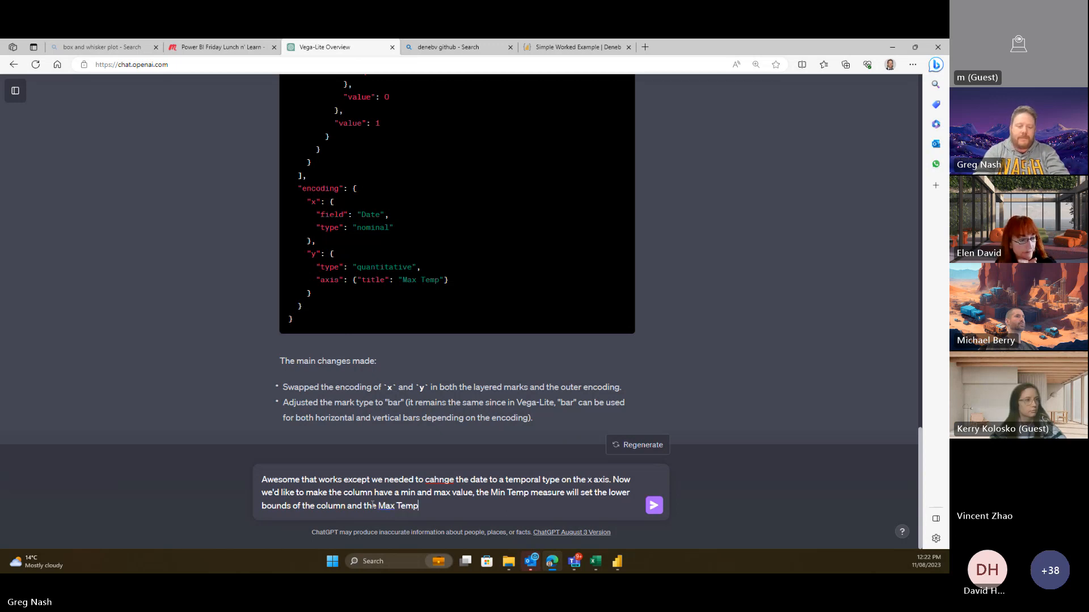
type(" with")
key("BackSpace")
key("BackSpace")
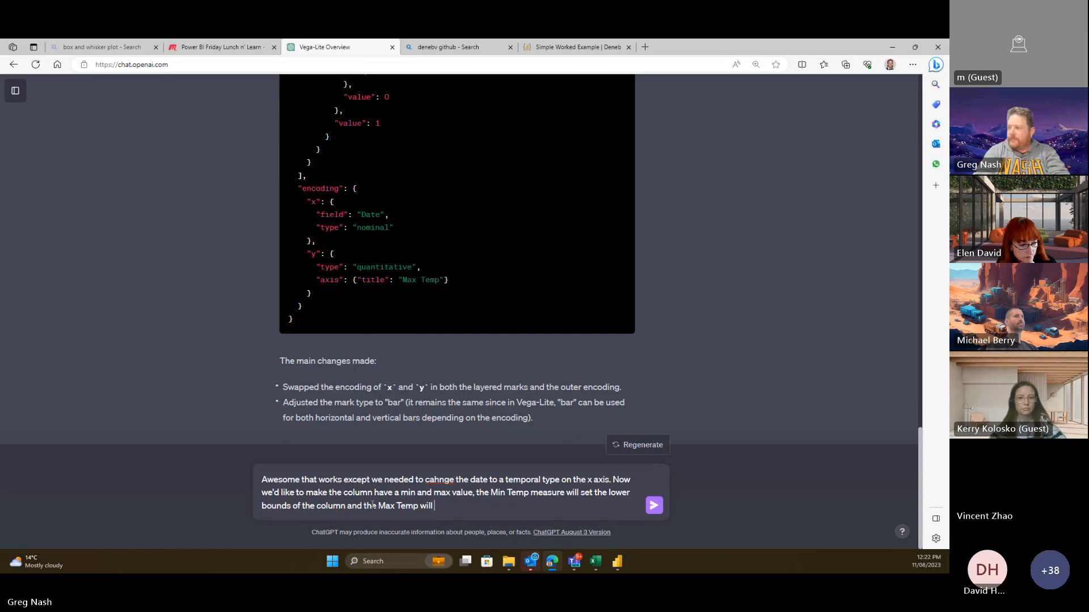
type("ll set the upper bounds. can you do this?")
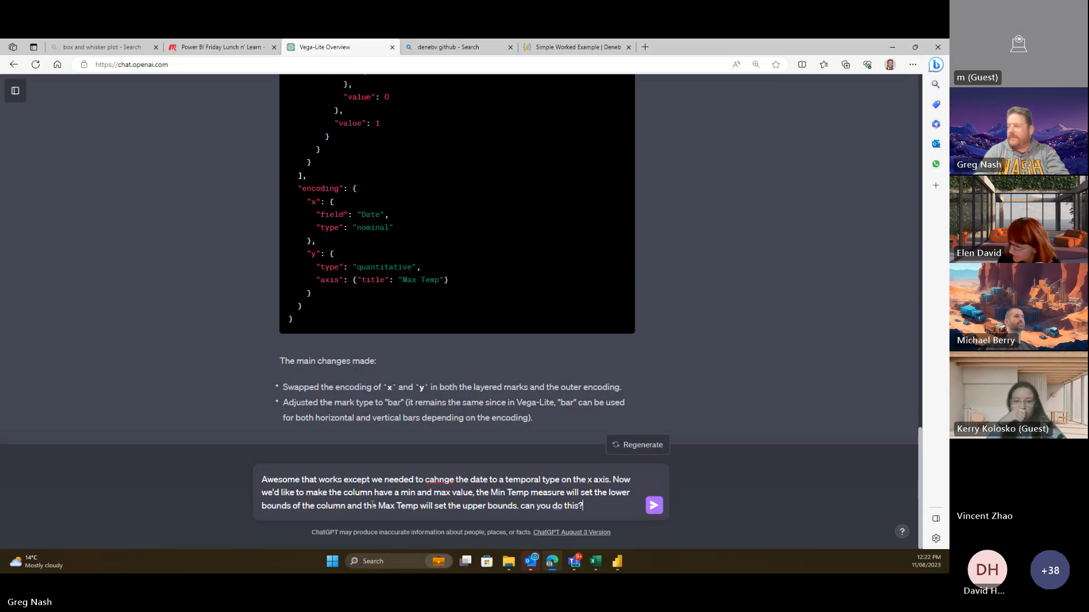
- Send the prompt and read ChatGPT's revised spec with temporal Date, y Max Temp and y2 Min Temp
key("Return")
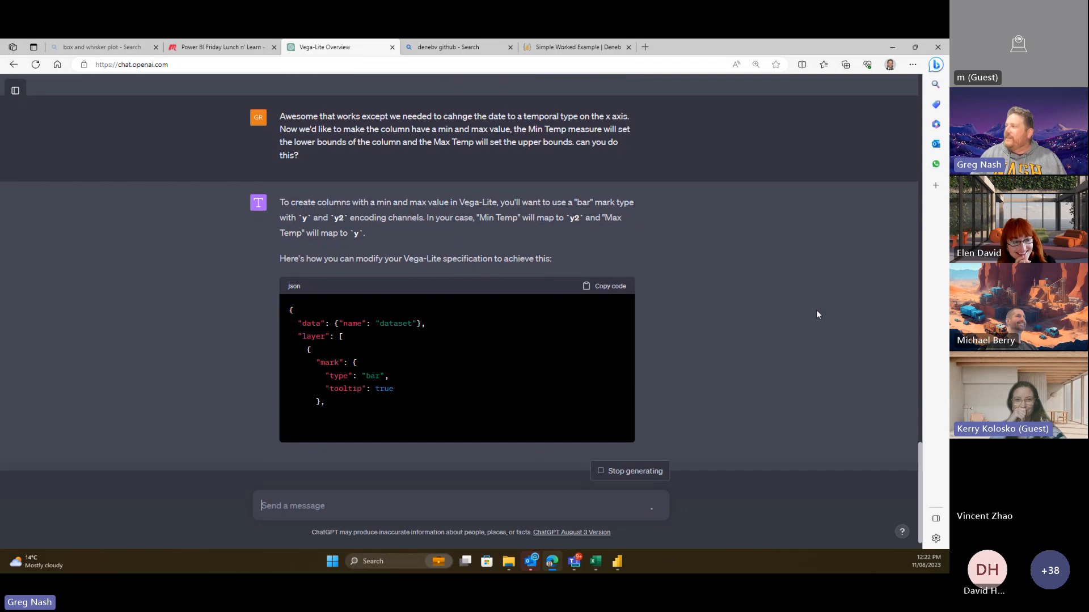
scroll(760, 250, "up", 7)
scroll(795, 322, "down", 3)
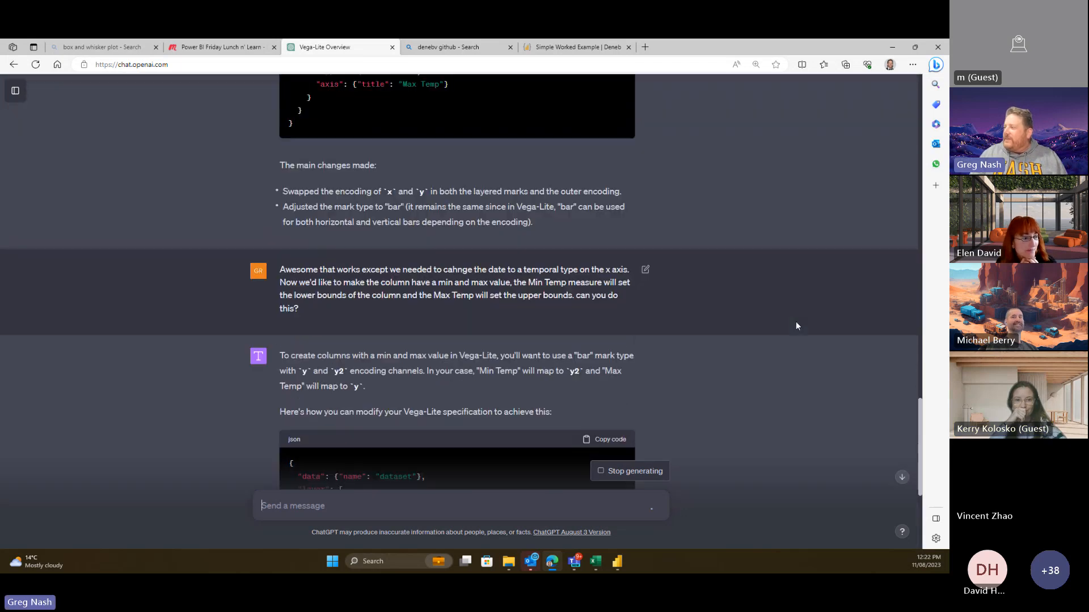
scroll(795, 321, "down", 4)
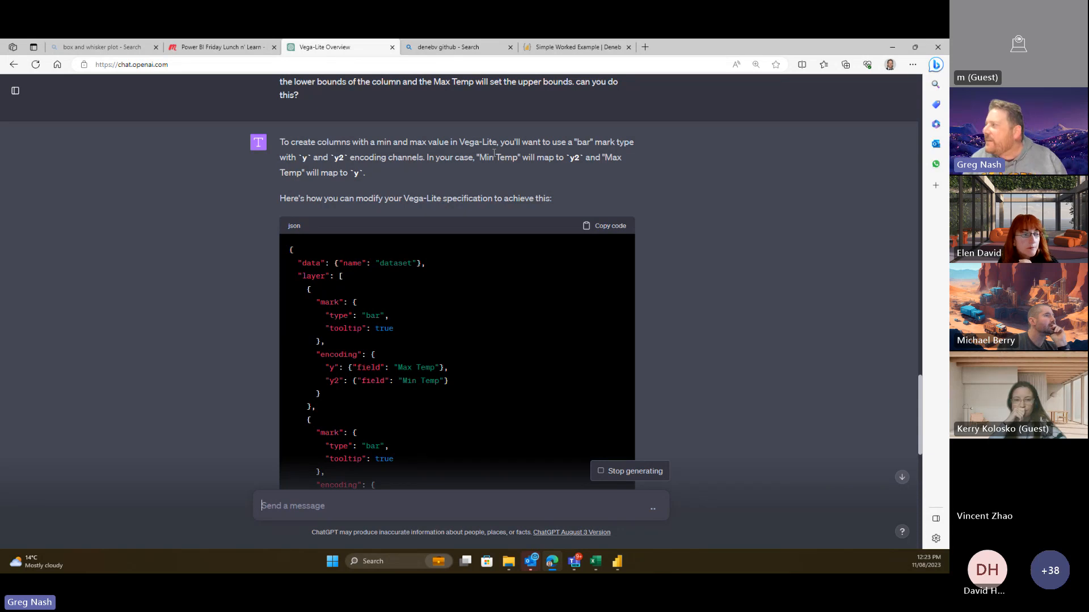
scroll(601, 280, "down", 3)
scroll(631, 214, "up", 2)
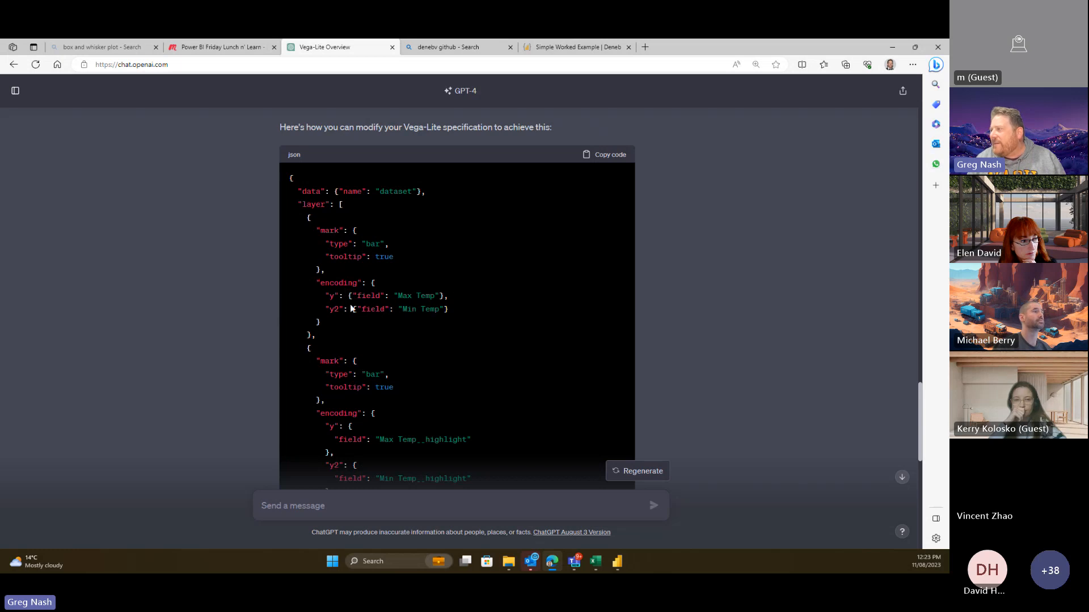
scroll(446, 312, "down", 1)
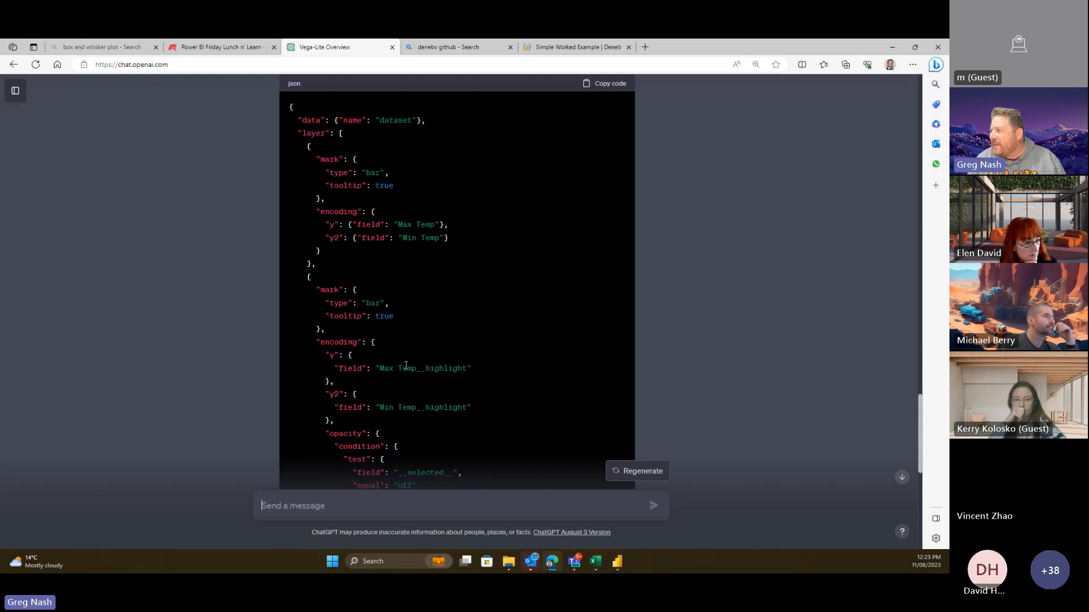
scroll(472, 376, "down", 3)
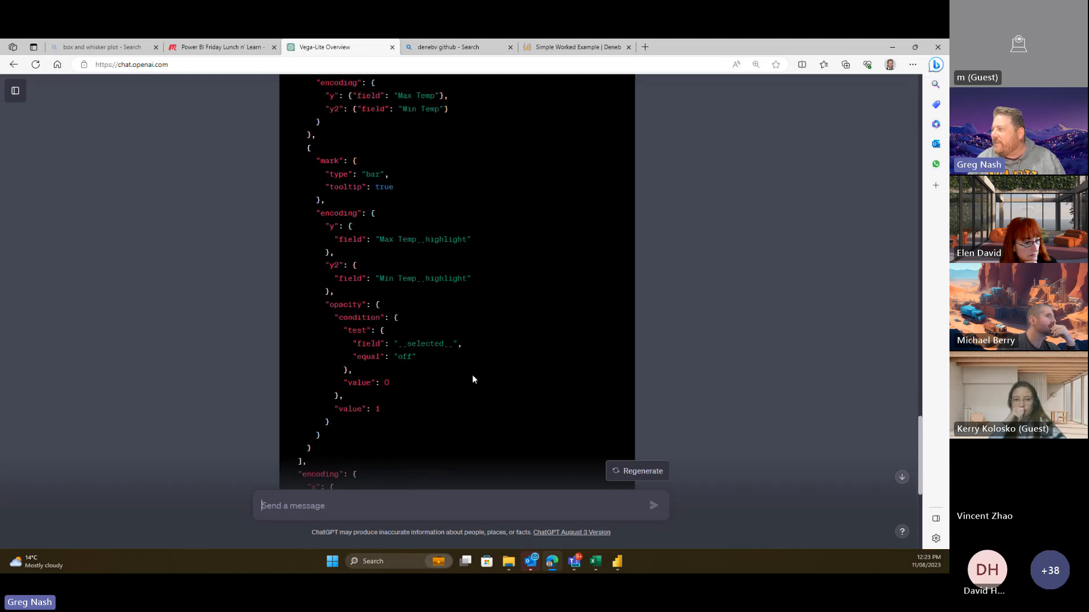
scroll(363, 308, "up", 1)
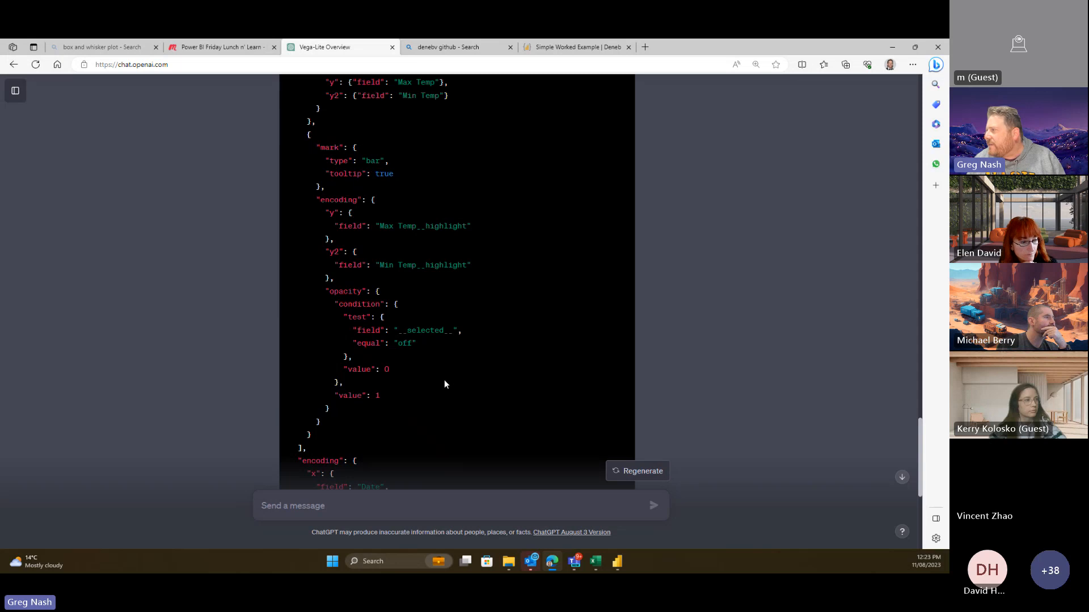
scroll(442, 384, "down", 1)
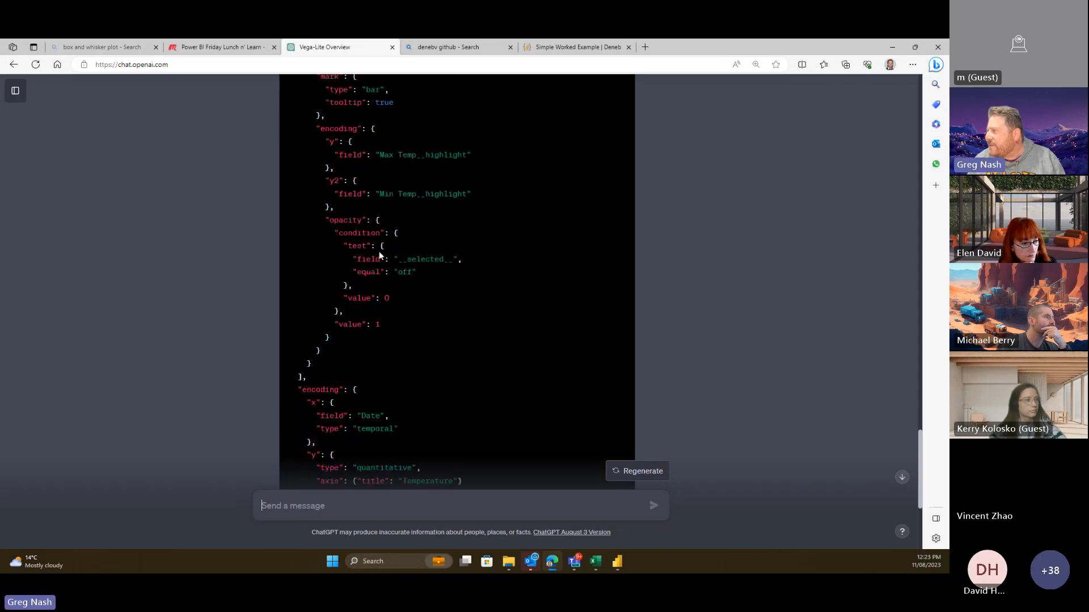
scroll(386, 331, "down", 2)
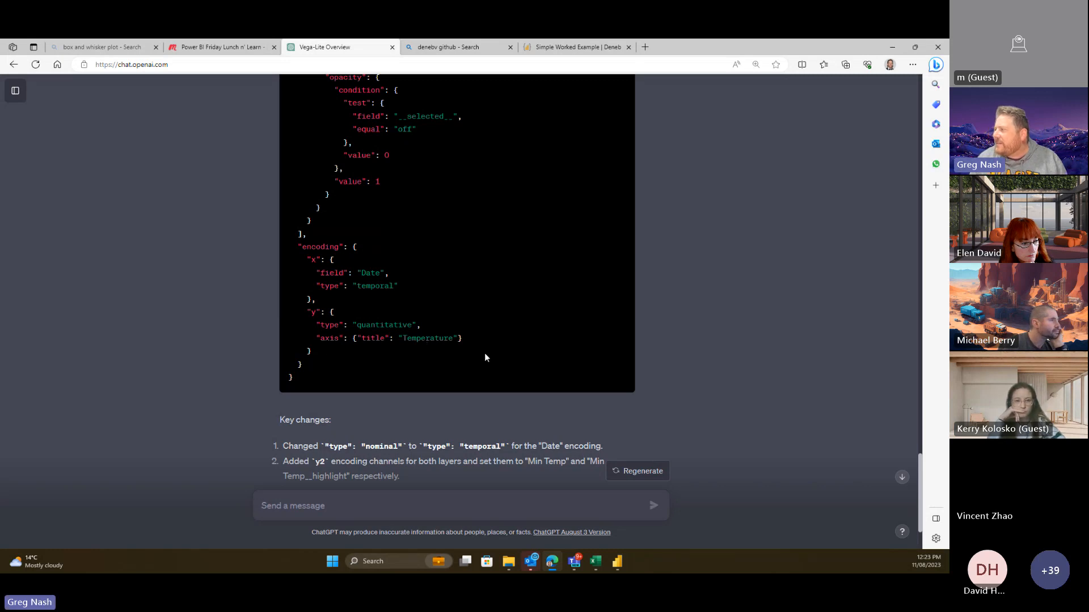
scroll(485, 356, "down", 2)
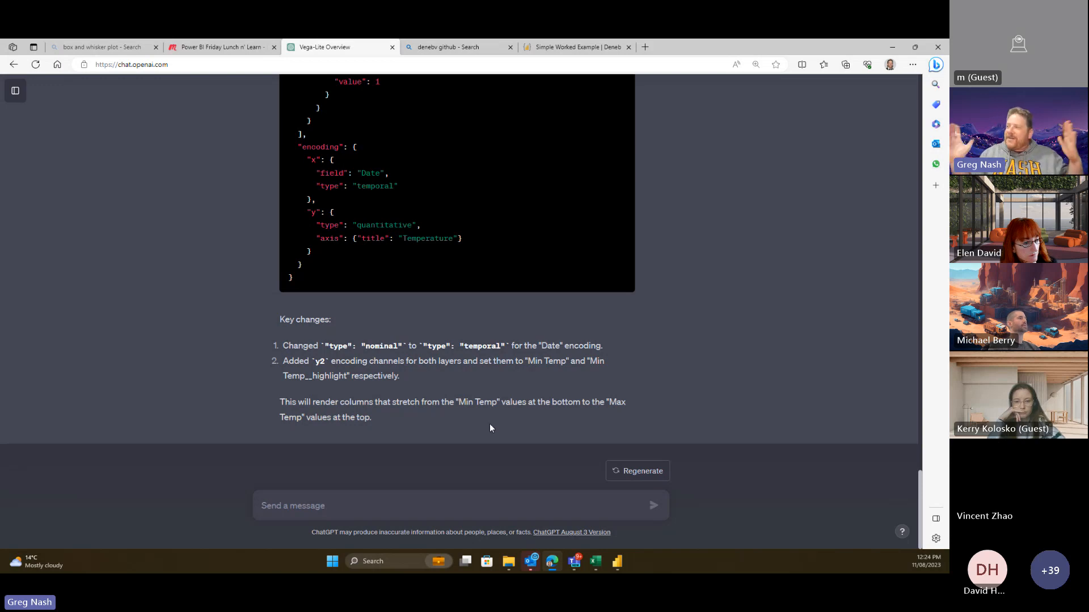
scroll(550, 266, "up", 12)
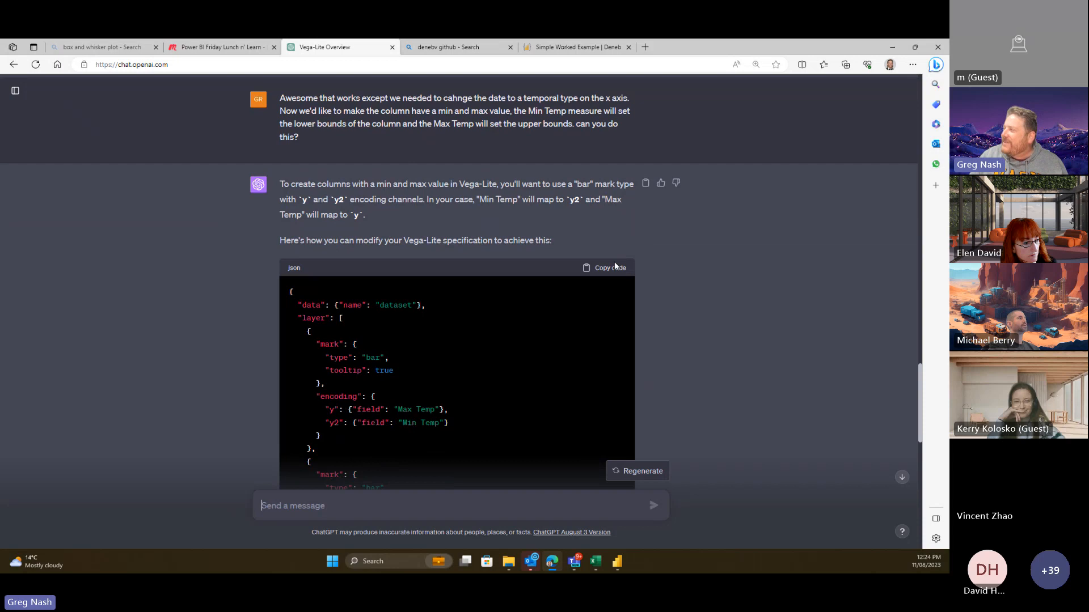
- Replace the Deneb visual's specification with ChatGPT's copied min-to-max column spec and apply it
left_click(615, 267)
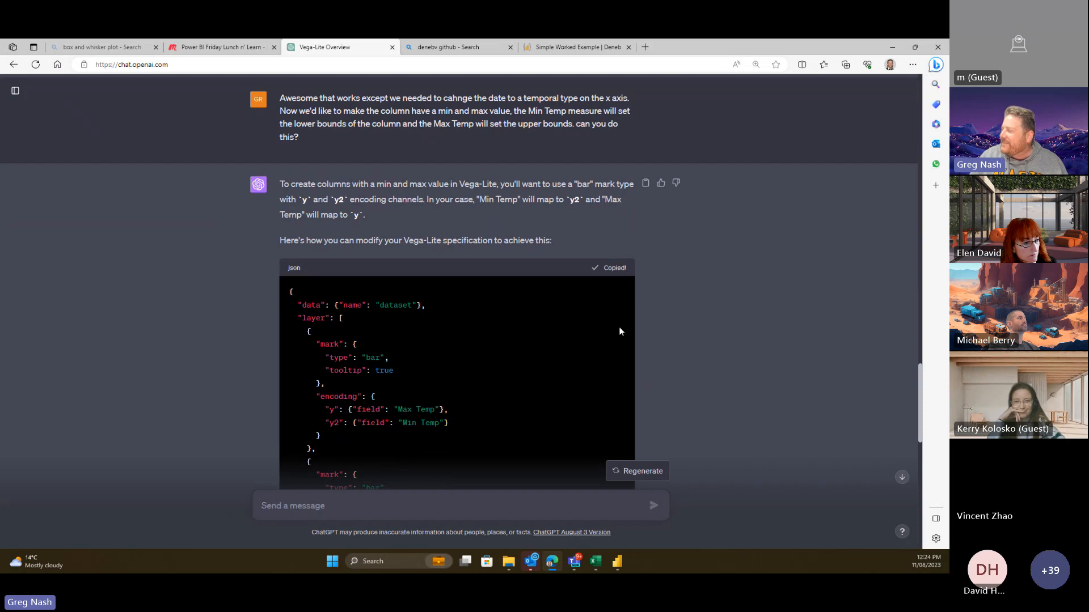
left_click(620, 564)
left_click(738, 116)
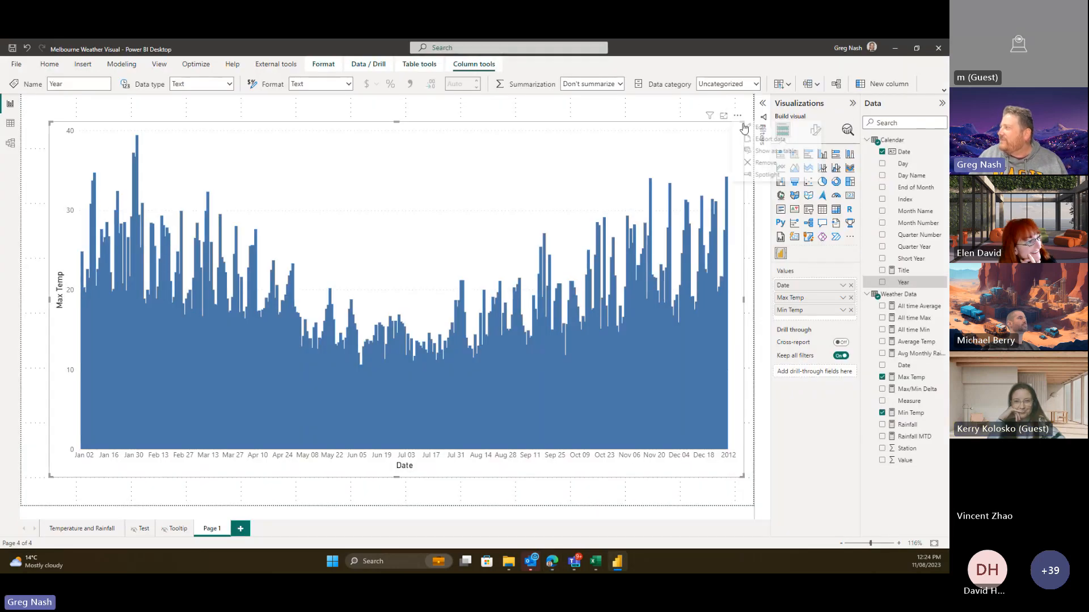
left_click(748, 133)
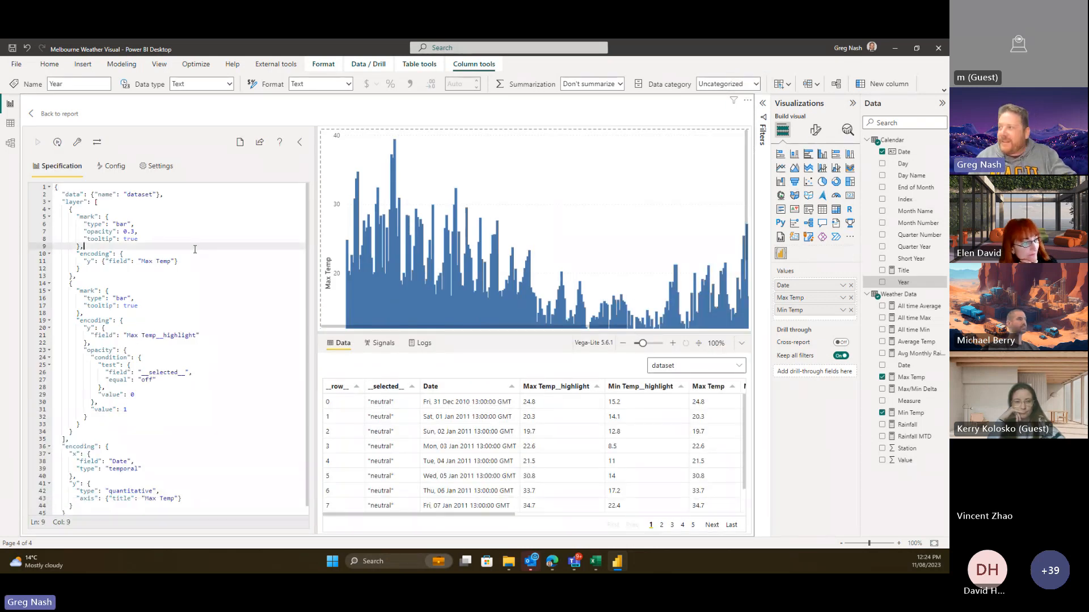
key("ctrl+a")
key("Delete")
key("ctrl+v")
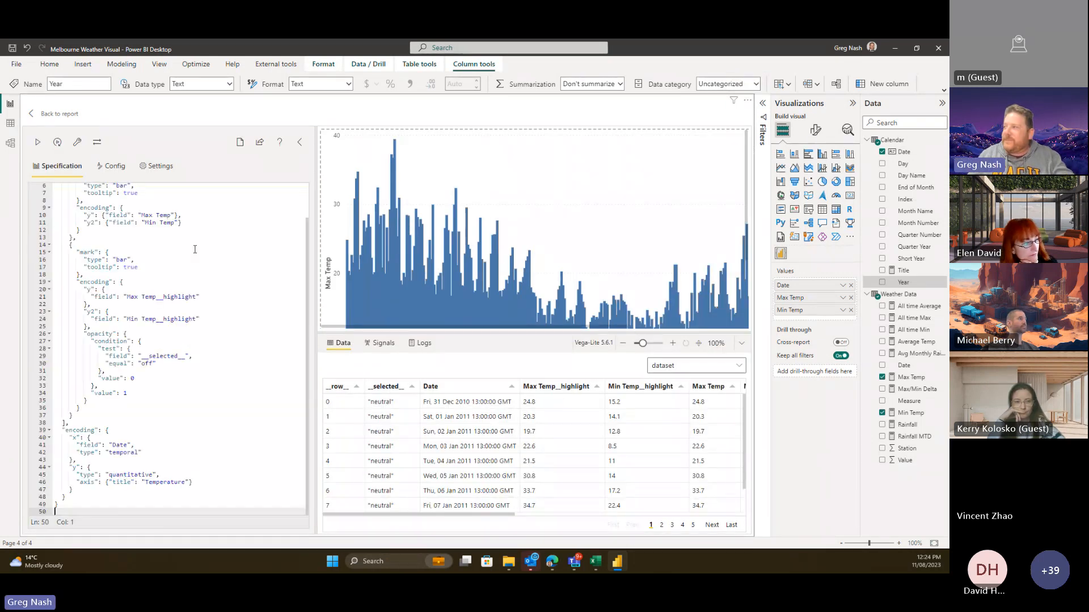
left_click(37, 142)
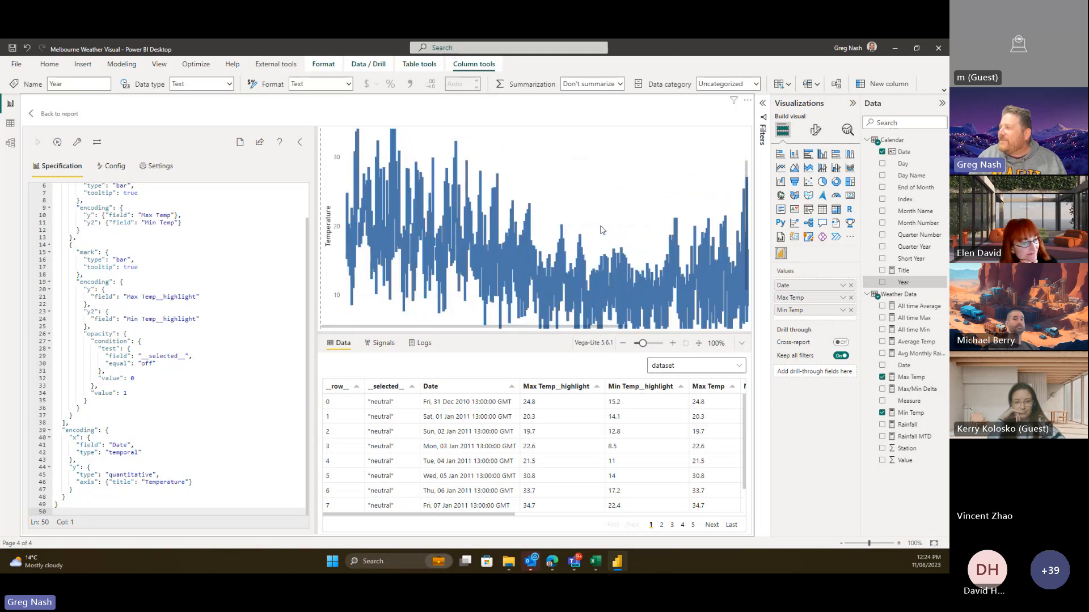
left_click(40, 115)
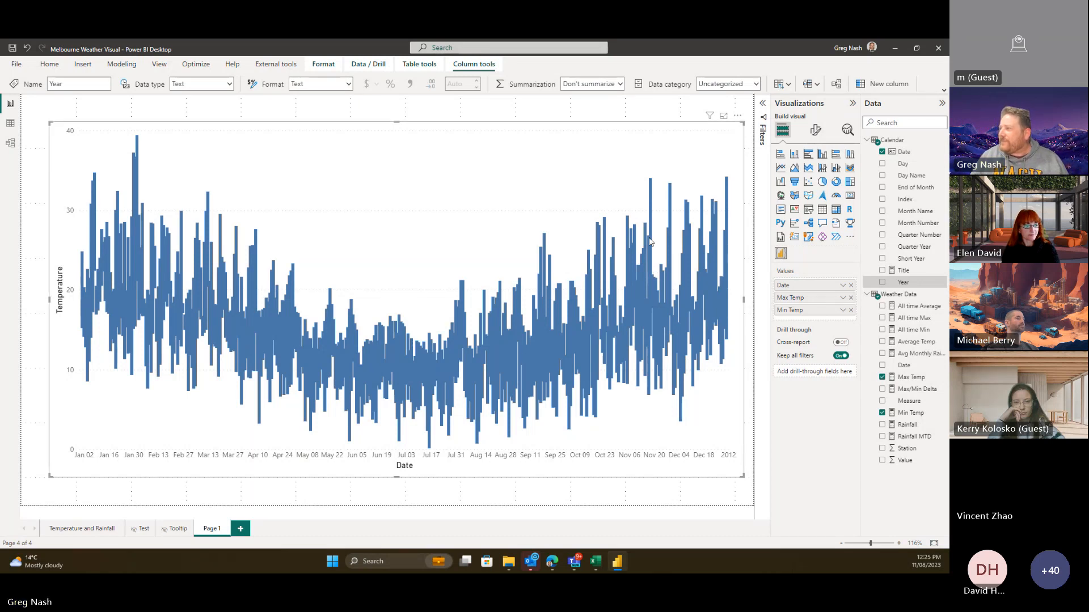
mouse_move(650, 241)
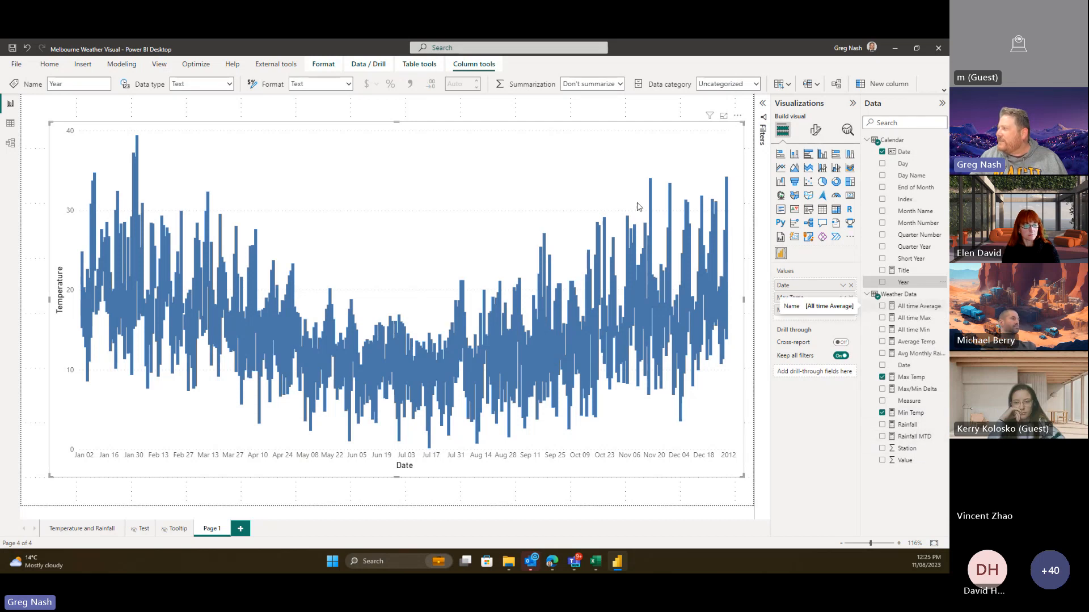
- Inspect the temperature chart on the Temperature and Rainfall page, then return to Page 1
left_click(103, 525)
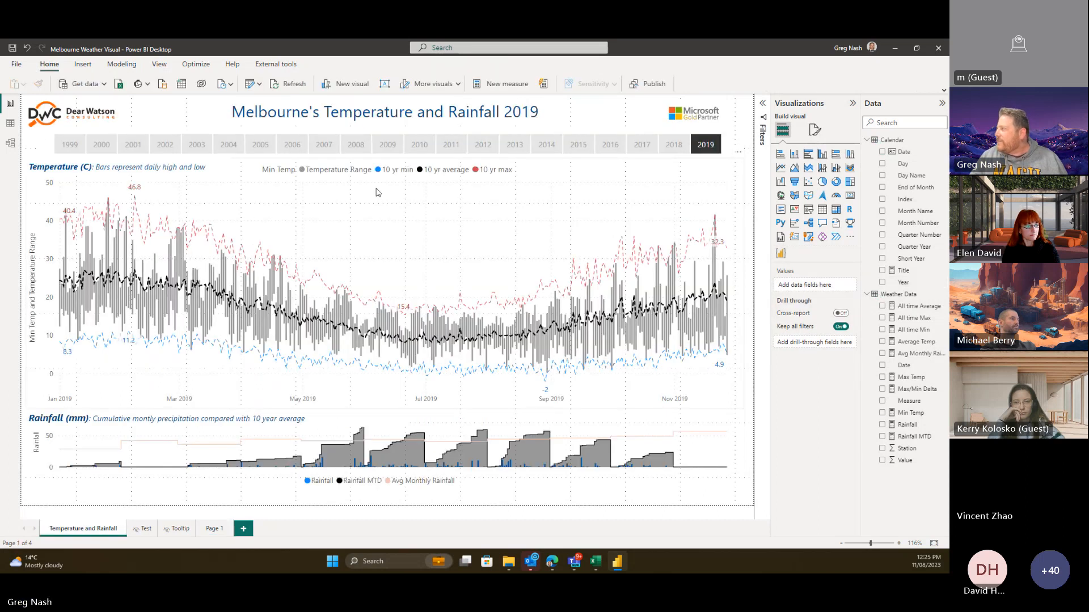
left_click(377, 192)
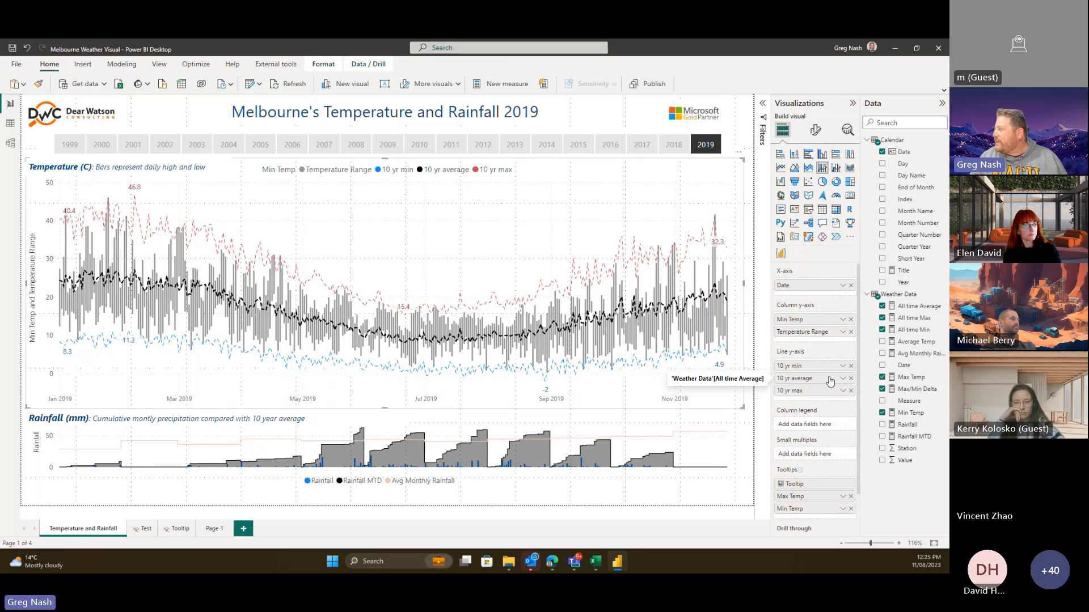
left_click(211, 529)
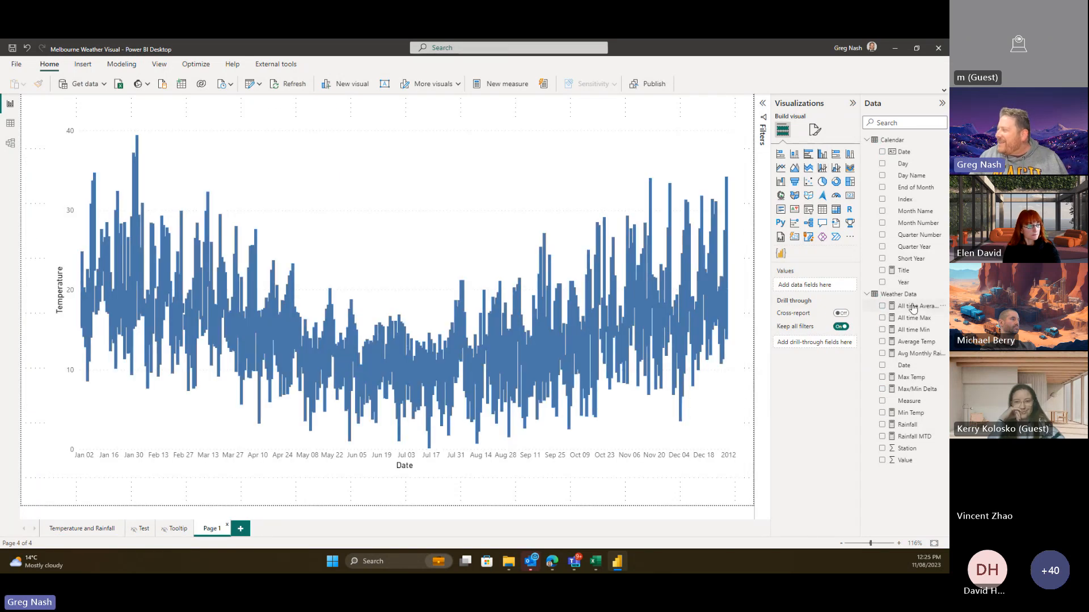
- Draft a thank-you follow-up asking ChatGPT for an average line layer over the column chart
left_click(551, 562)
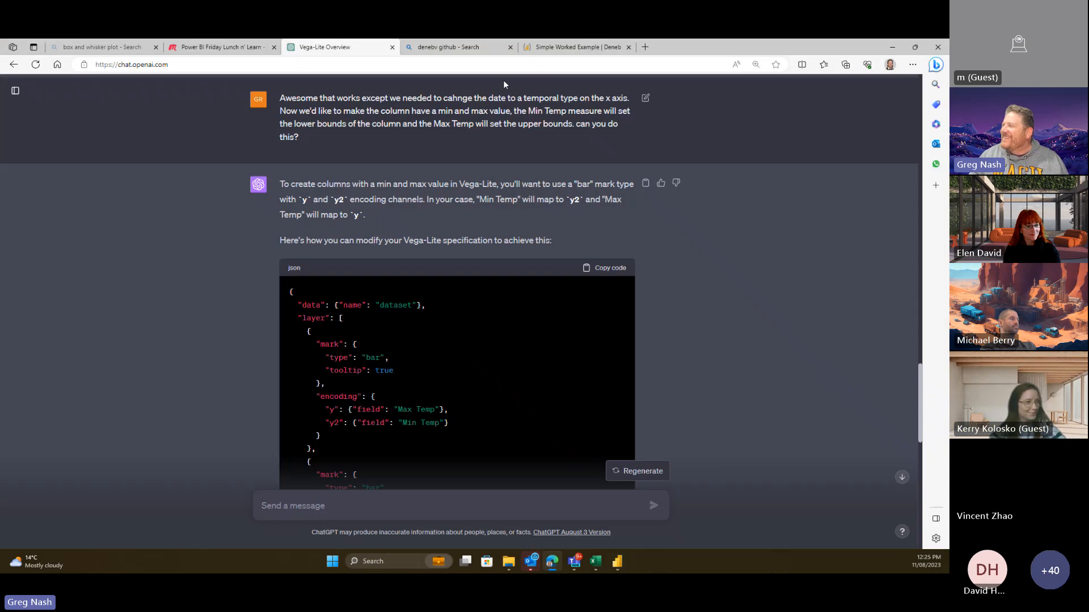
scroll(725, 244, "down", 15)
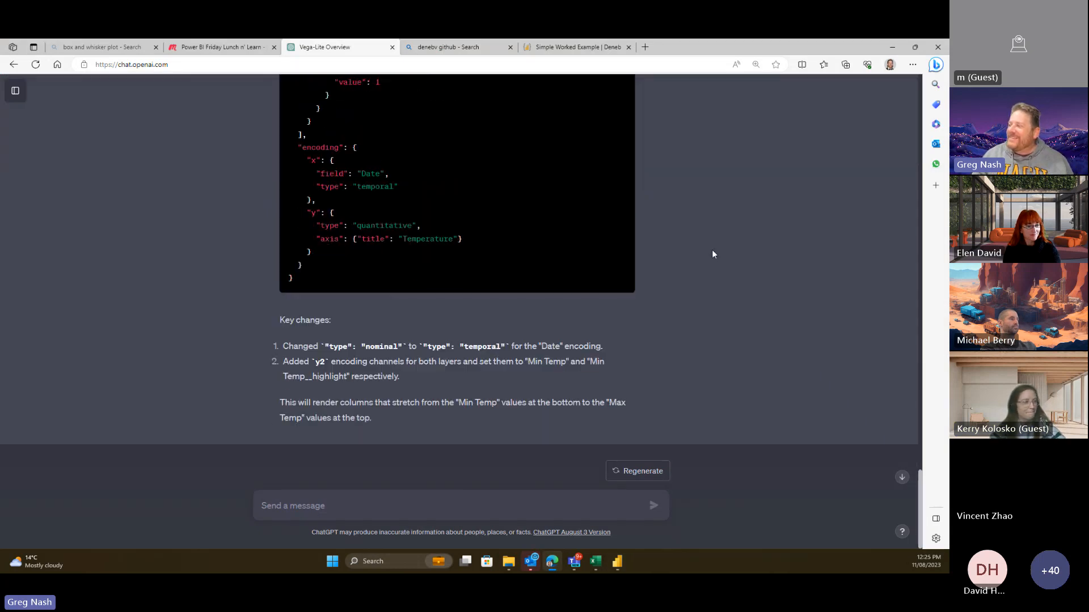
left_click(294, 504)
type("that works great th")
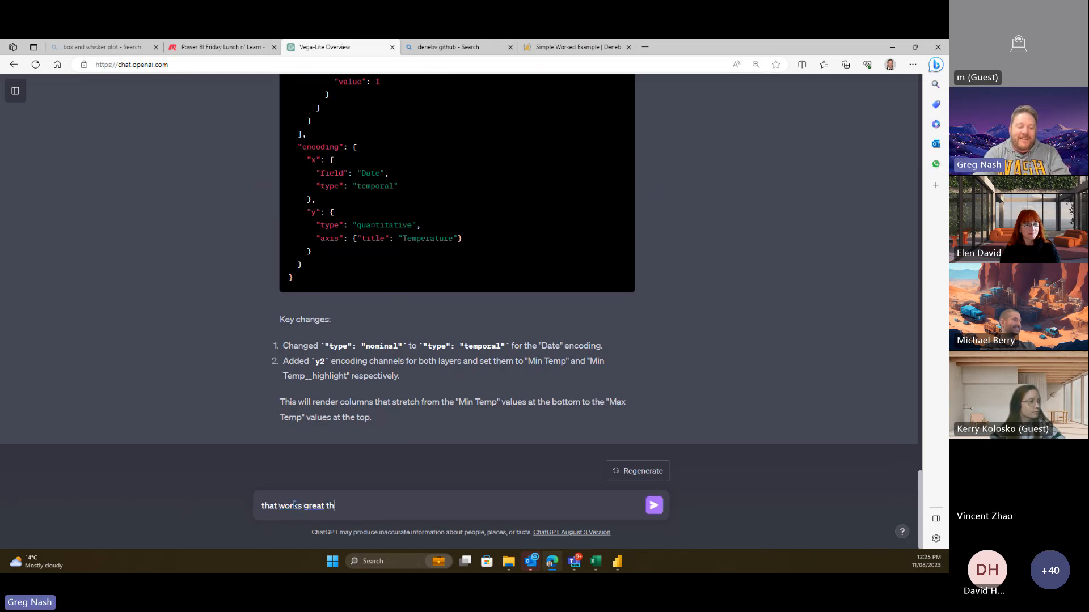
type("anks you rul")
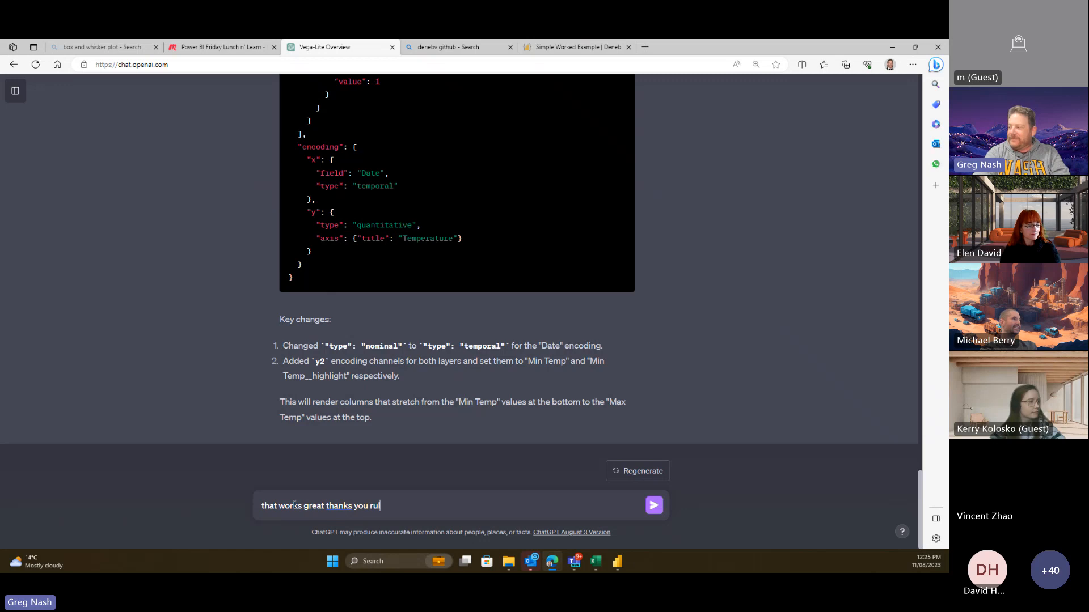
type("e!")
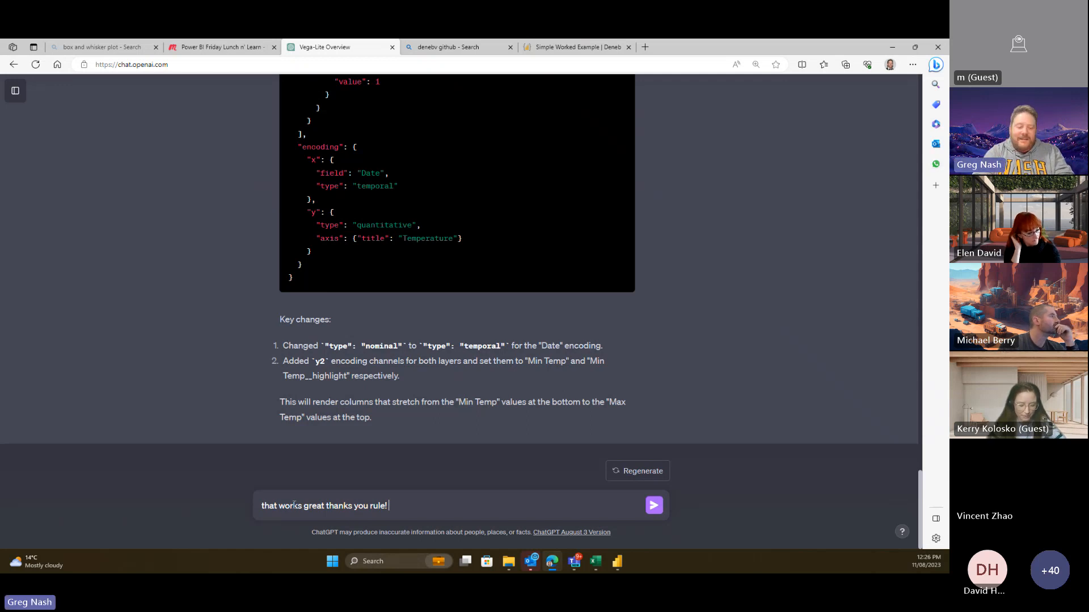
type("now we")
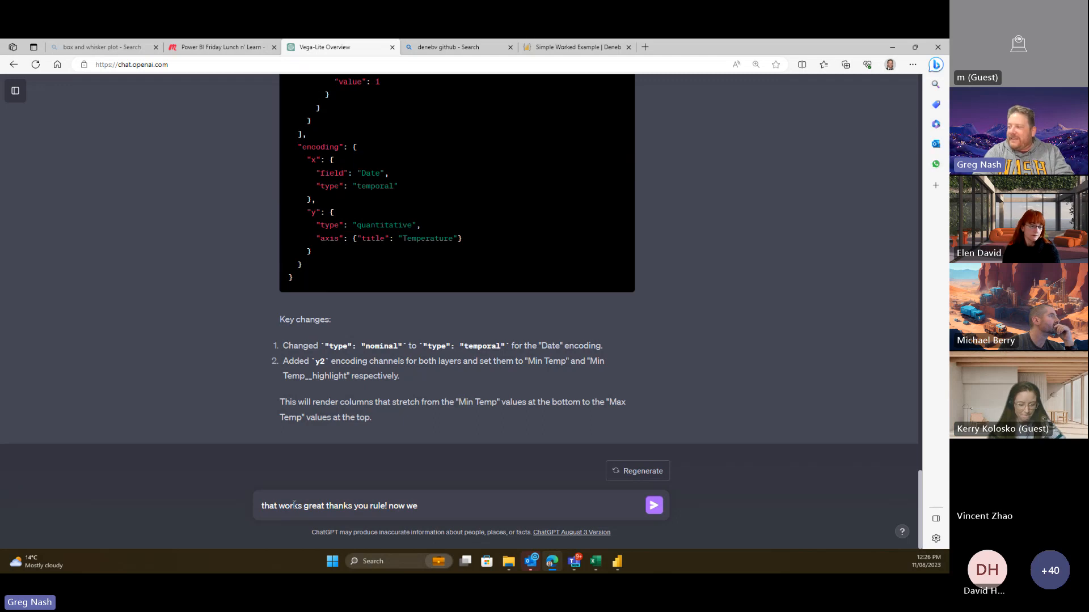
type(" want a ")
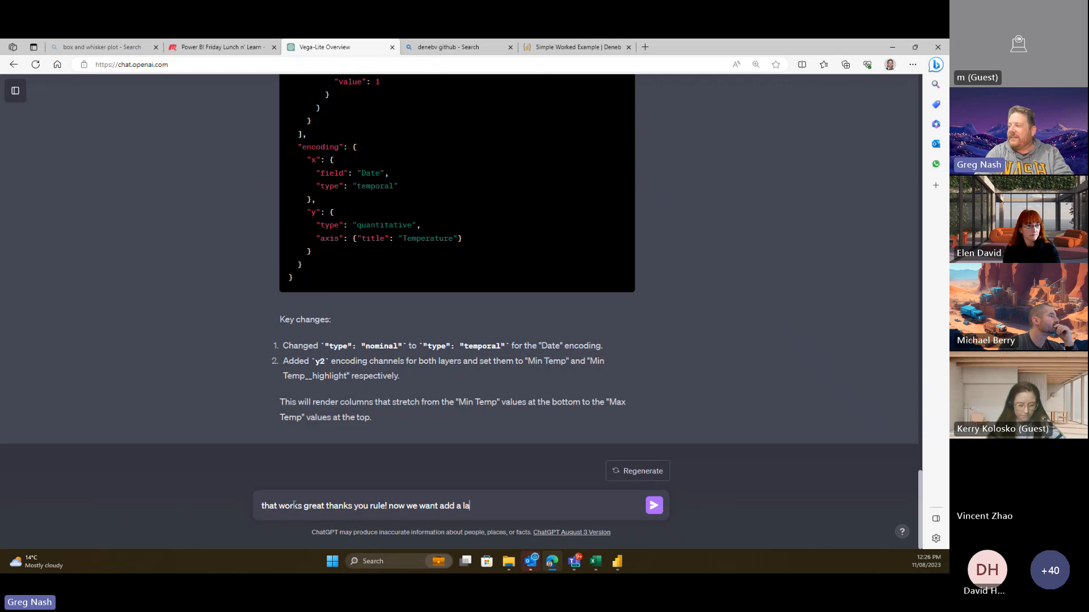
type("d a layer that")
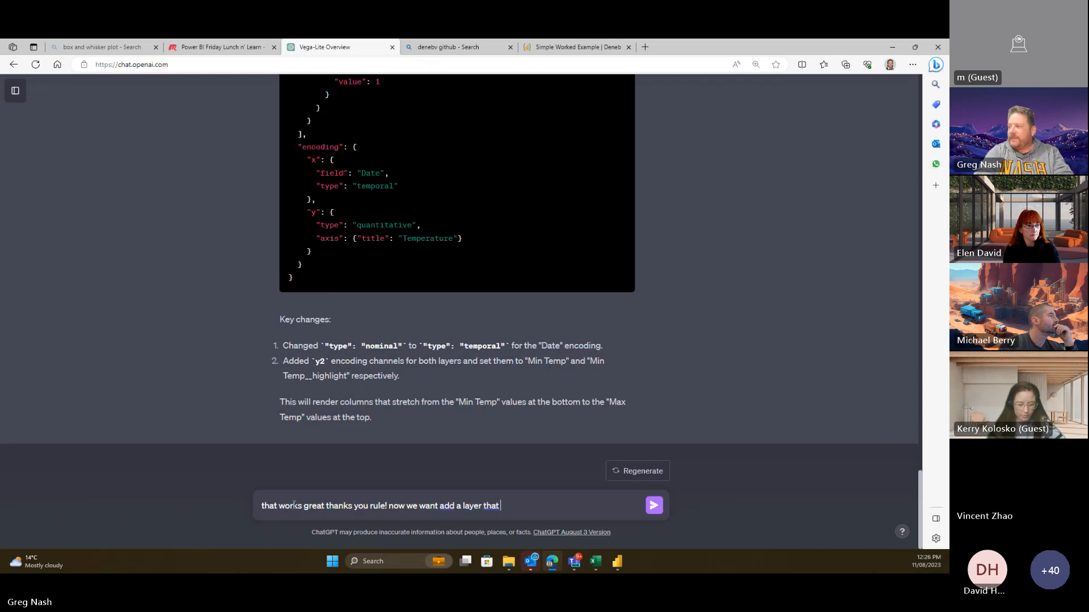
type(" is the a")
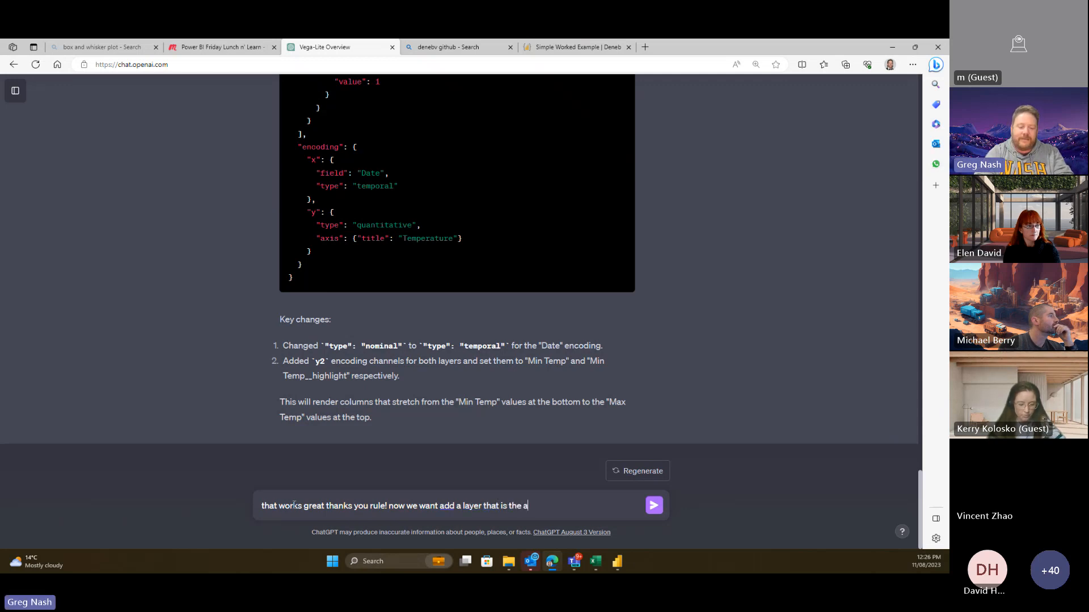
type("verage as a")
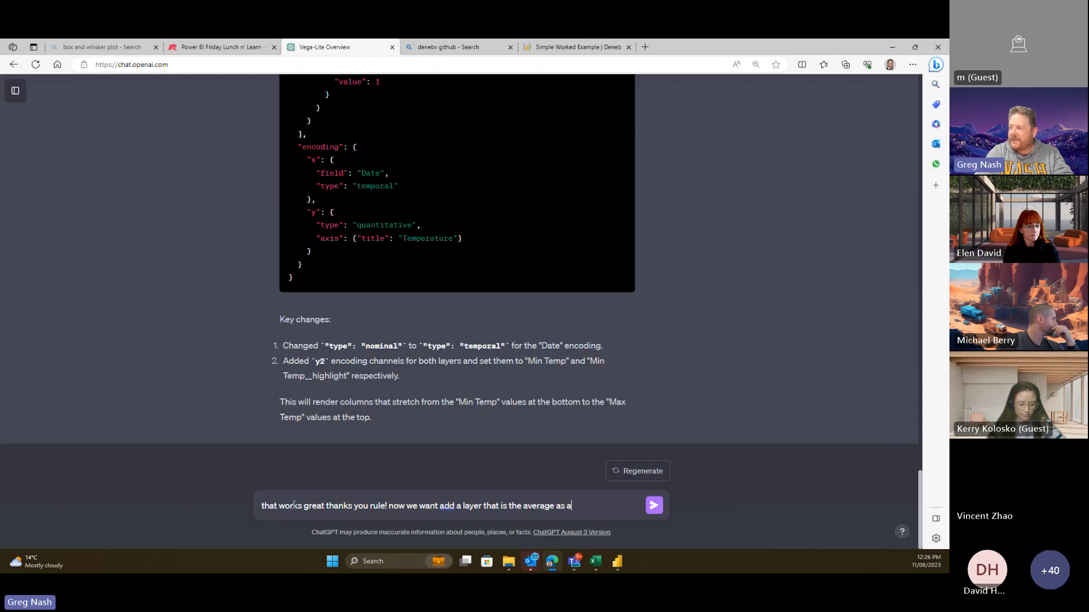
type(" line over the")
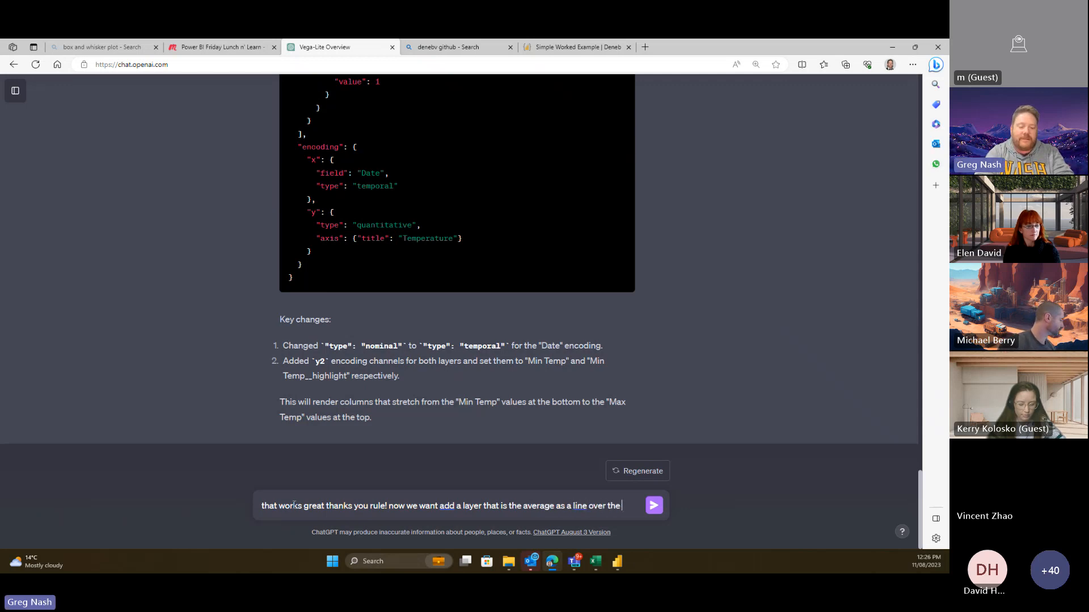
type(" top of the co")
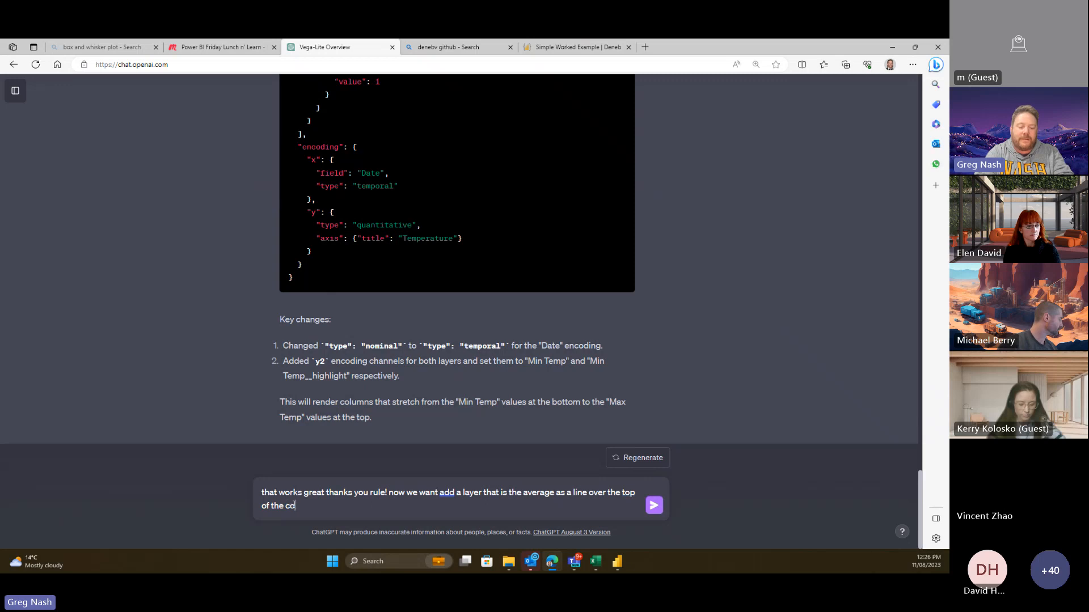
type("lumn chart. ")
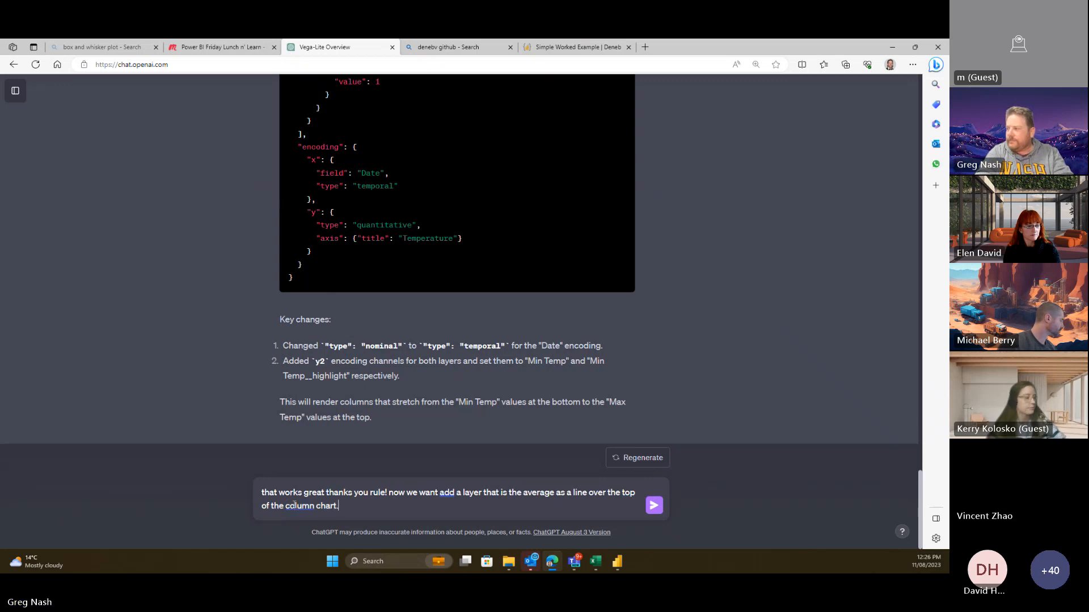
type("the ")
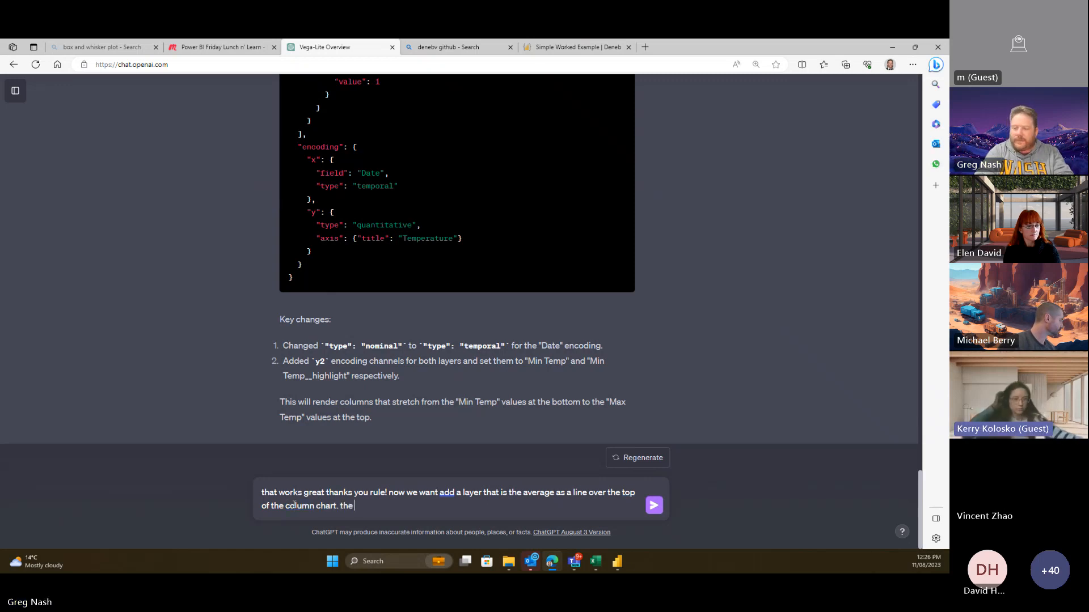
type("measure is calle")
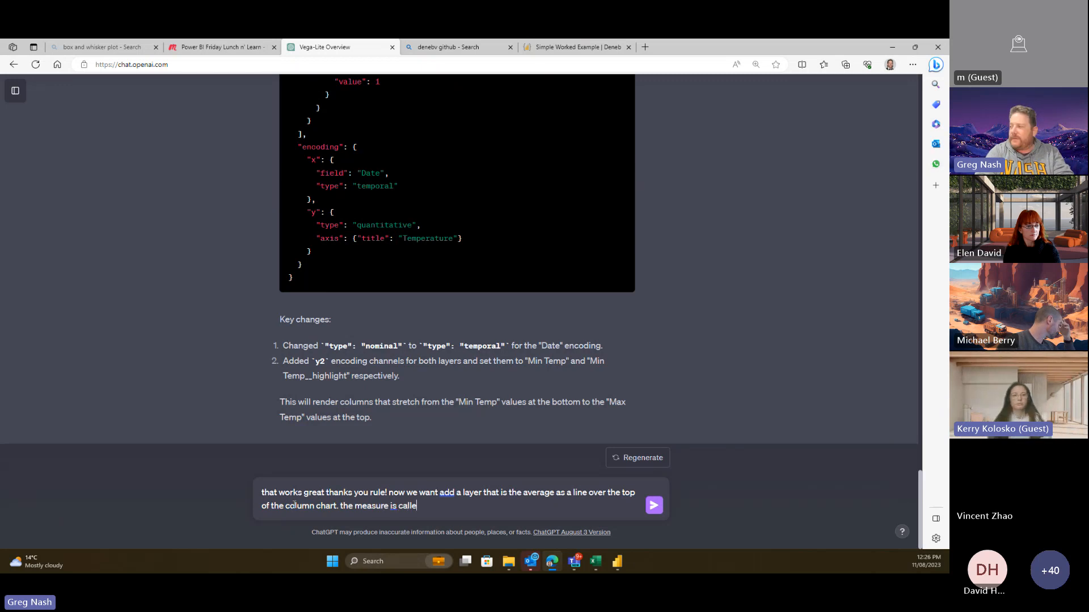
type("d \"All")
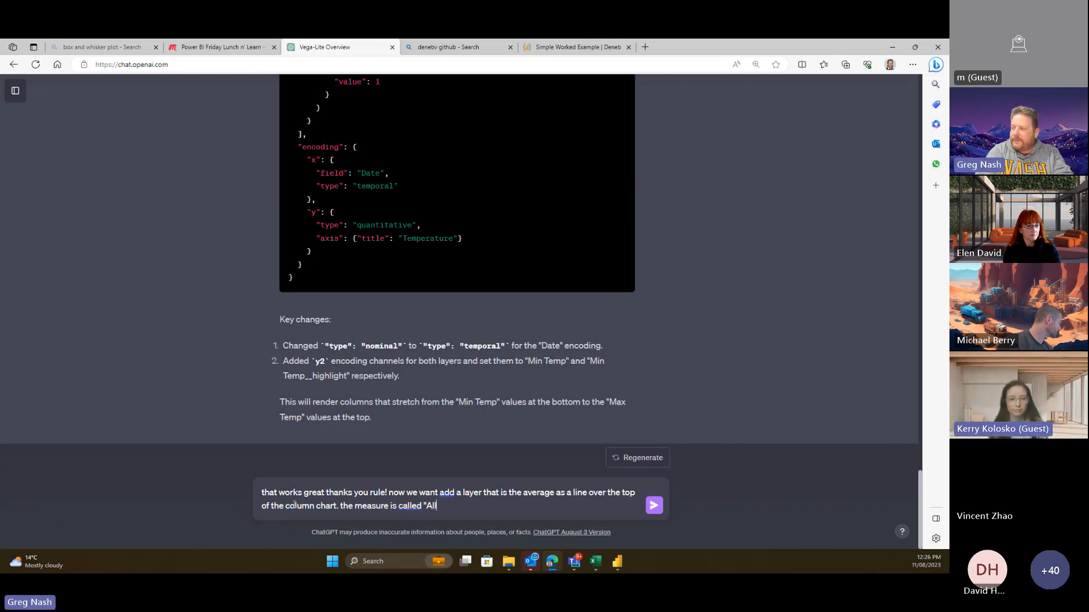
type(" Time Ave")
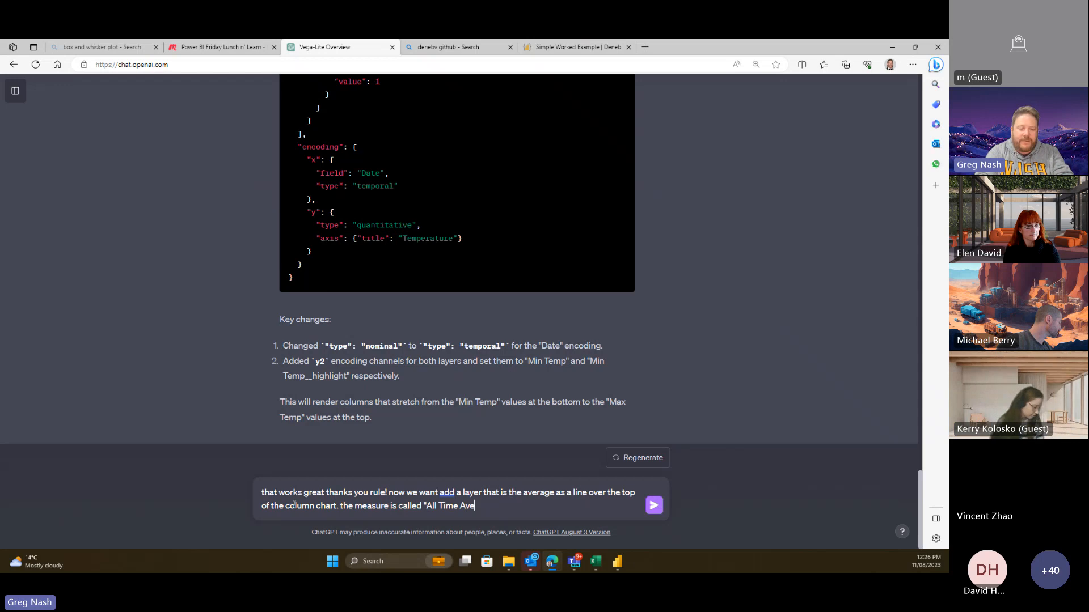
type("rage\"")
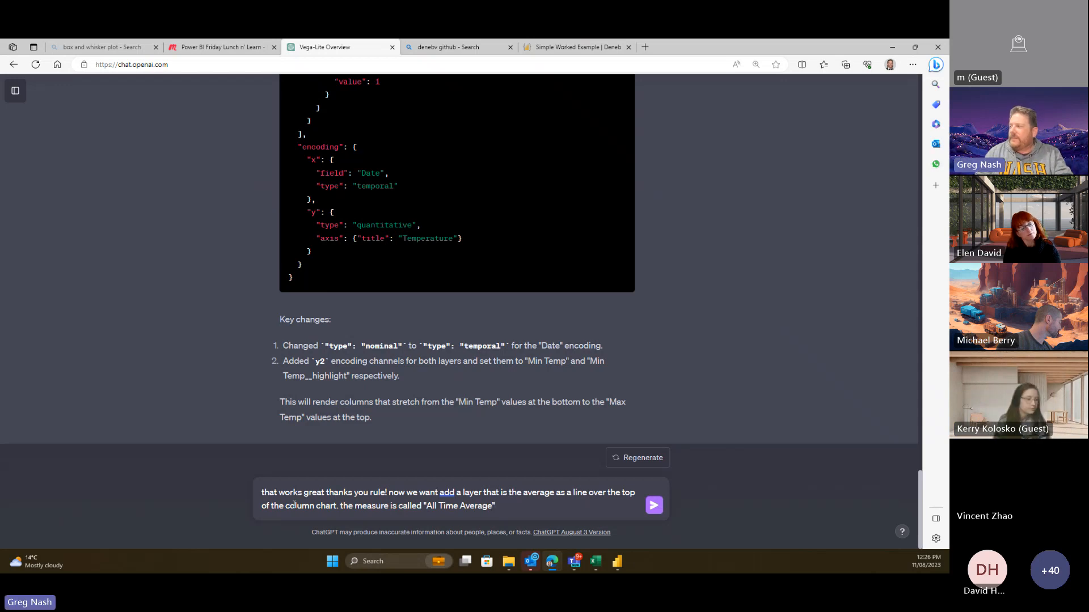
- Check the measure name in Power BI and correct the draft to 'All time Average'
key("alt+Tab")
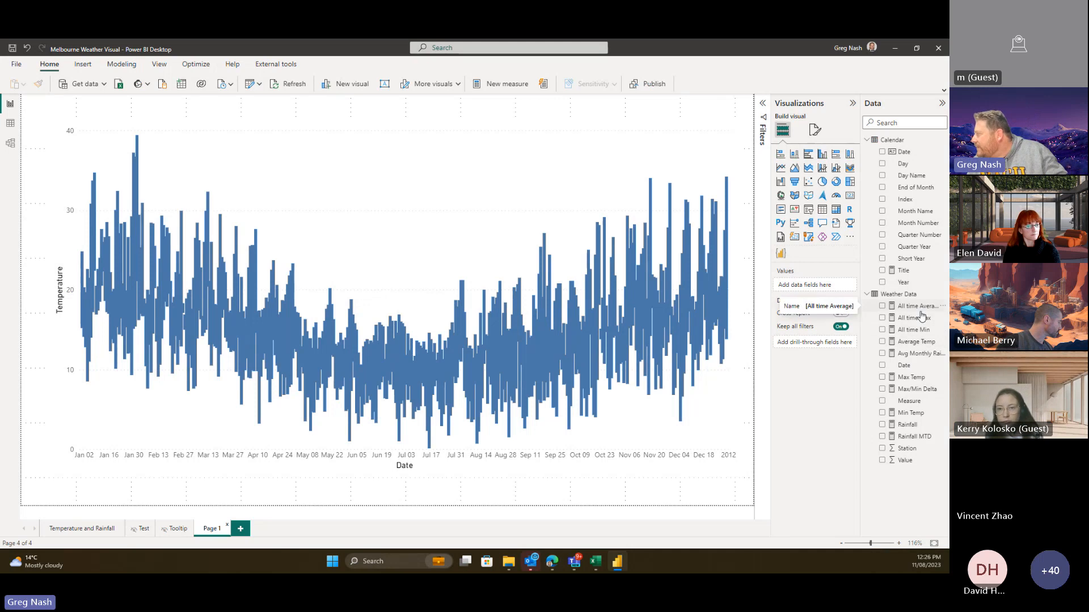
key("alt+Tab")
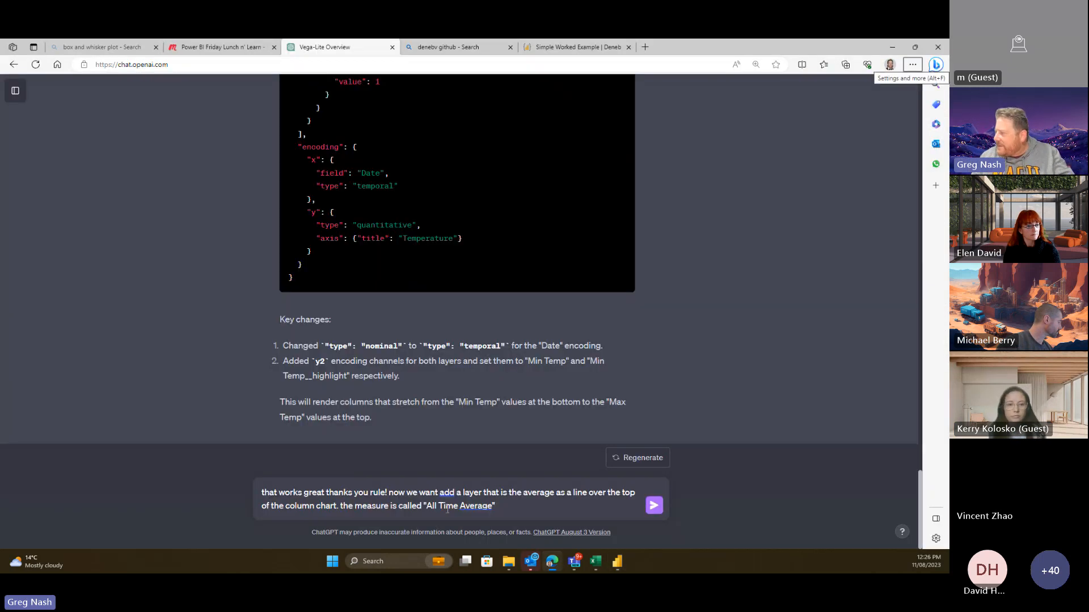
left_click(444, 504)
key("BackSpace")
type("t")
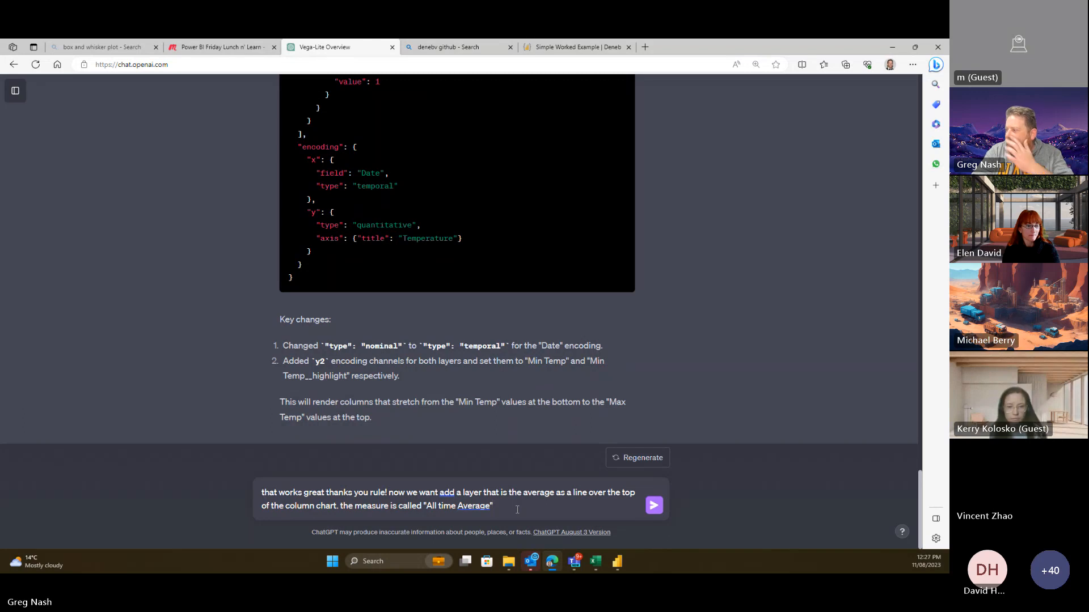
- Send the request and scroll through ChatGPT's reply adding a red line layer
key("Return")
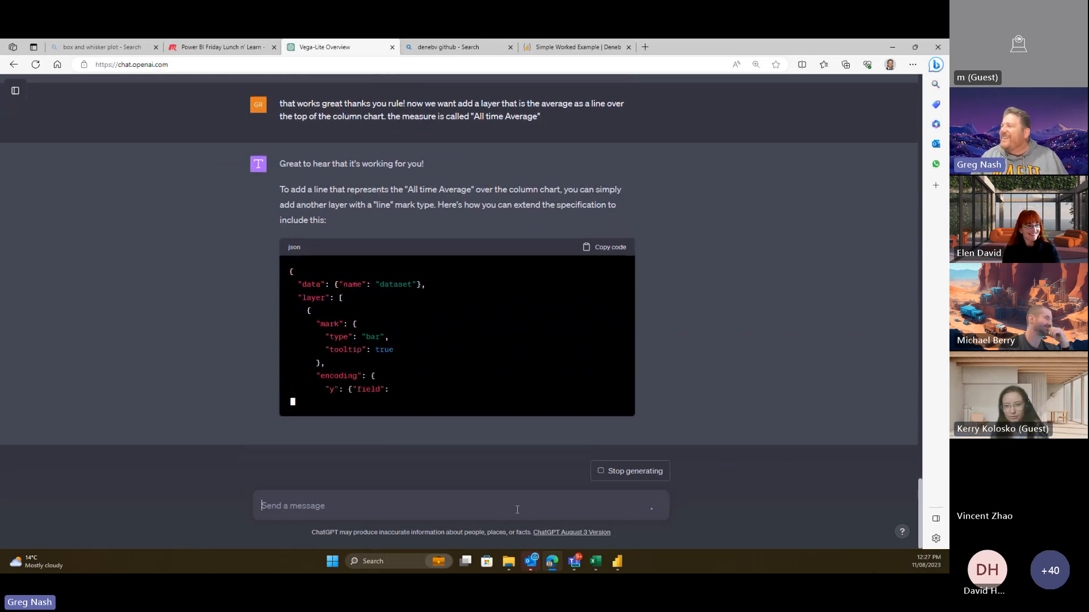
scroll(696, 227, "up", 5)
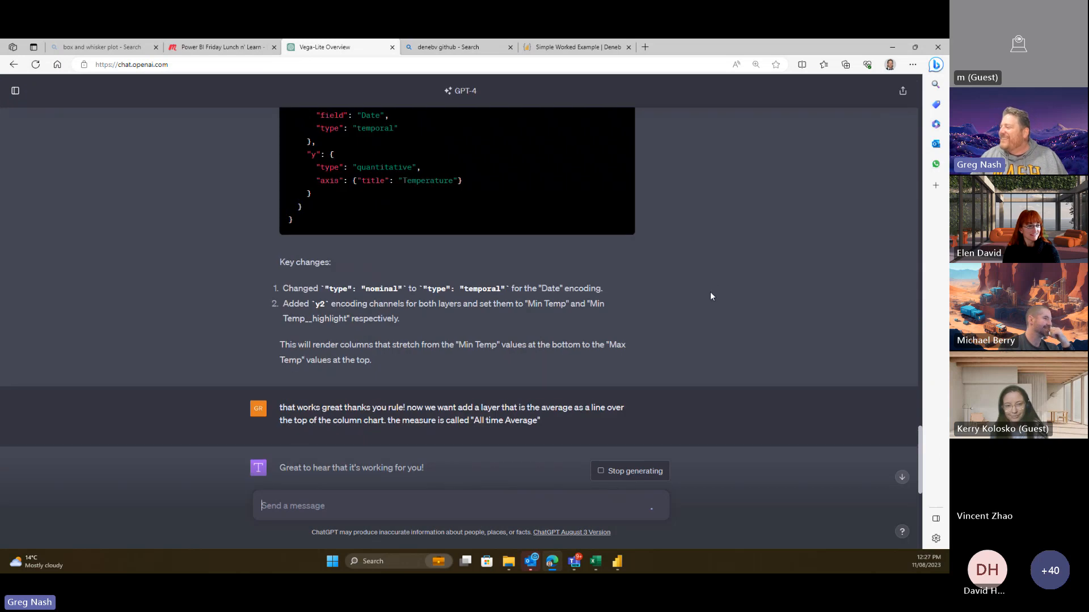
scroll(663, 288, "down", 4)
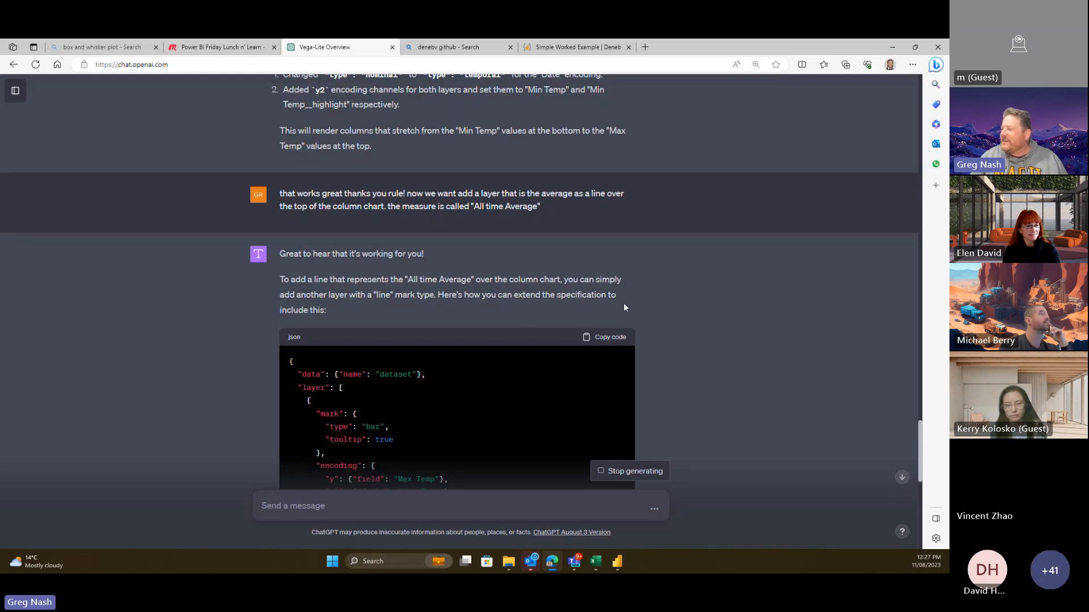
scroll(682, 310, "down", 3)
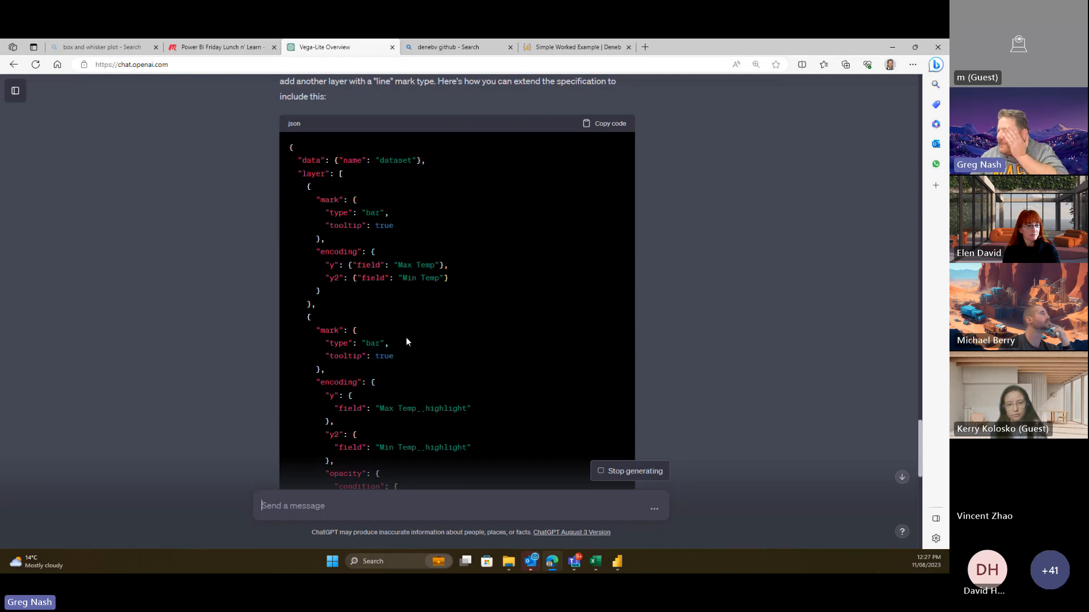
scroll(404, 344, "down", 3)
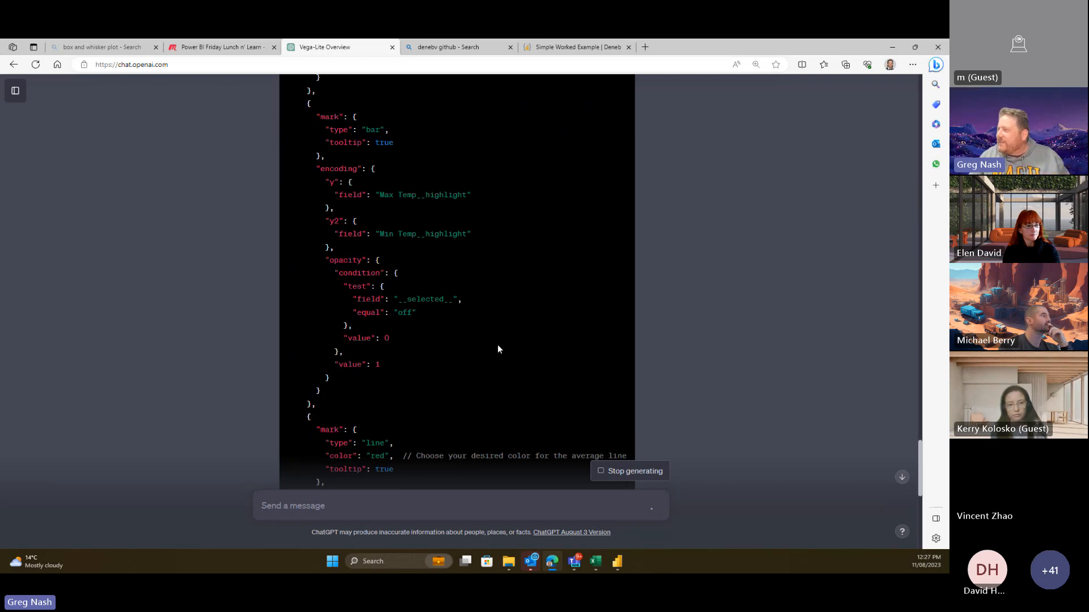
scroll(498, 345, "down", 2)
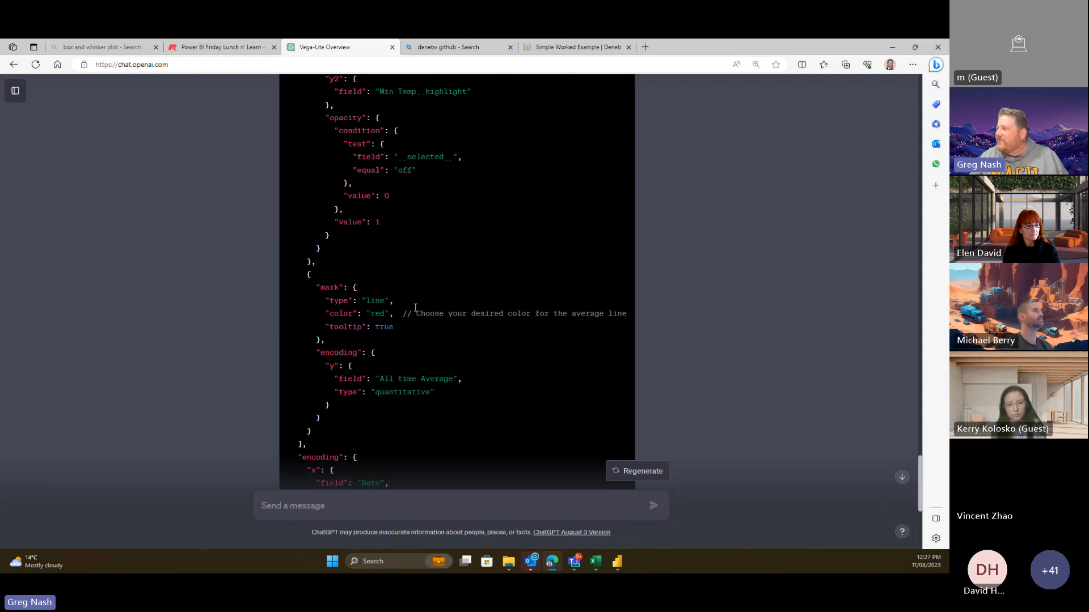
left_click_drag(418, 309, 475, 313)
left_click(431, 330)
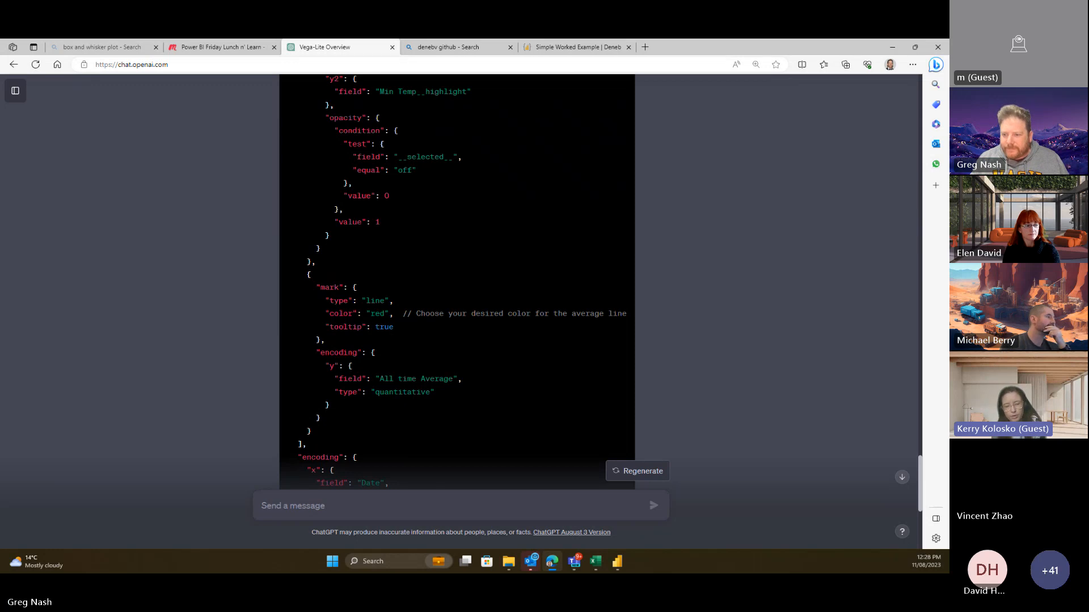
- Select the line-colour comment in the code and scroll down to the summary of changes
key("alt+Tab")
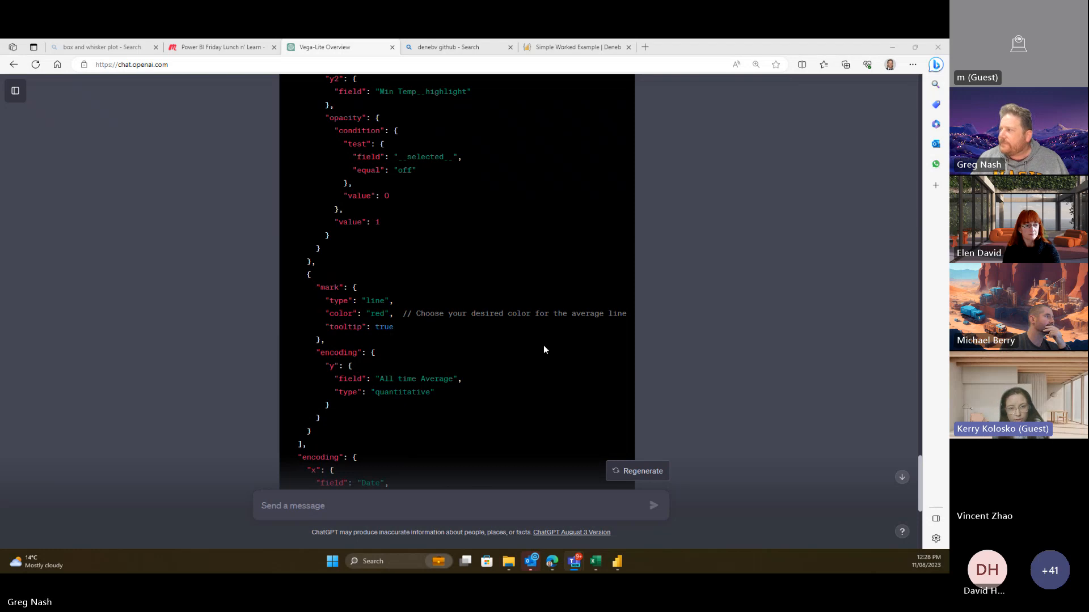
scroll(543, 344, "down", 5)
scroll(545, 340, "up", 4)
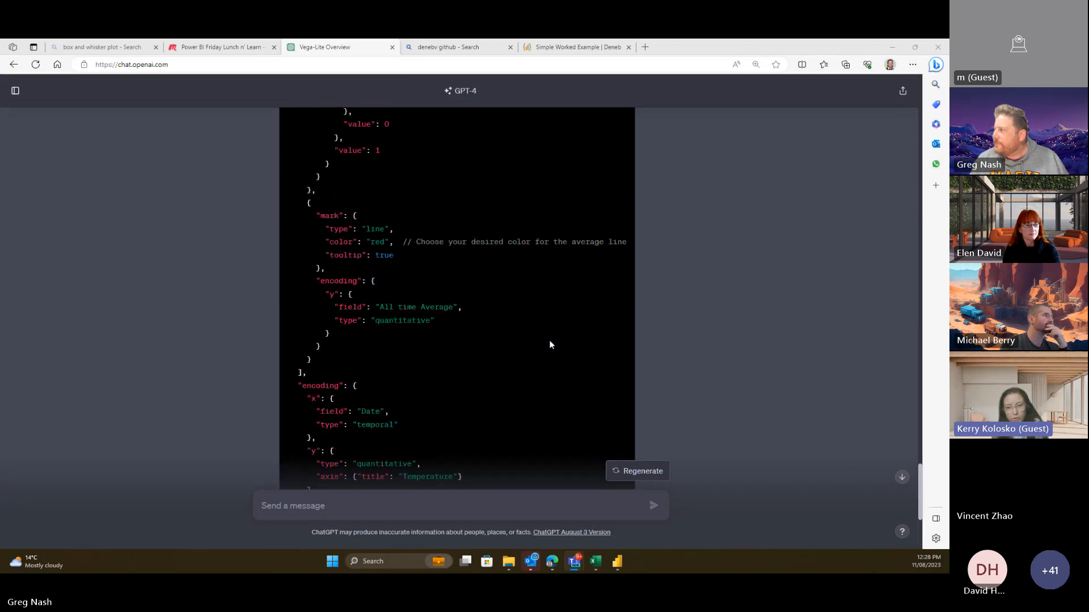
left_click(404, 244)
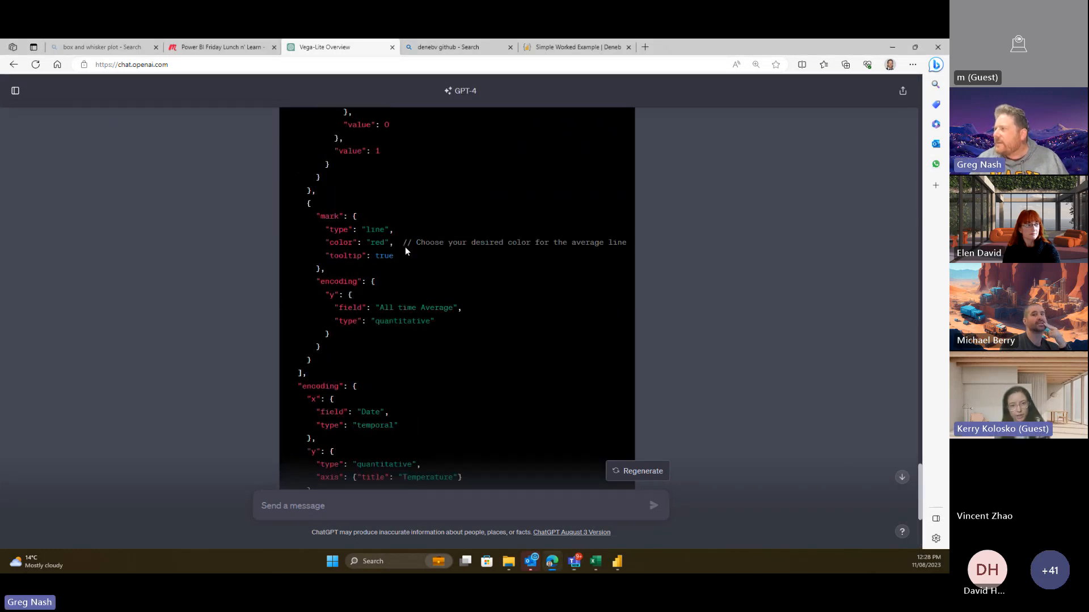
left_click_drag(404, 244, 645, 246)
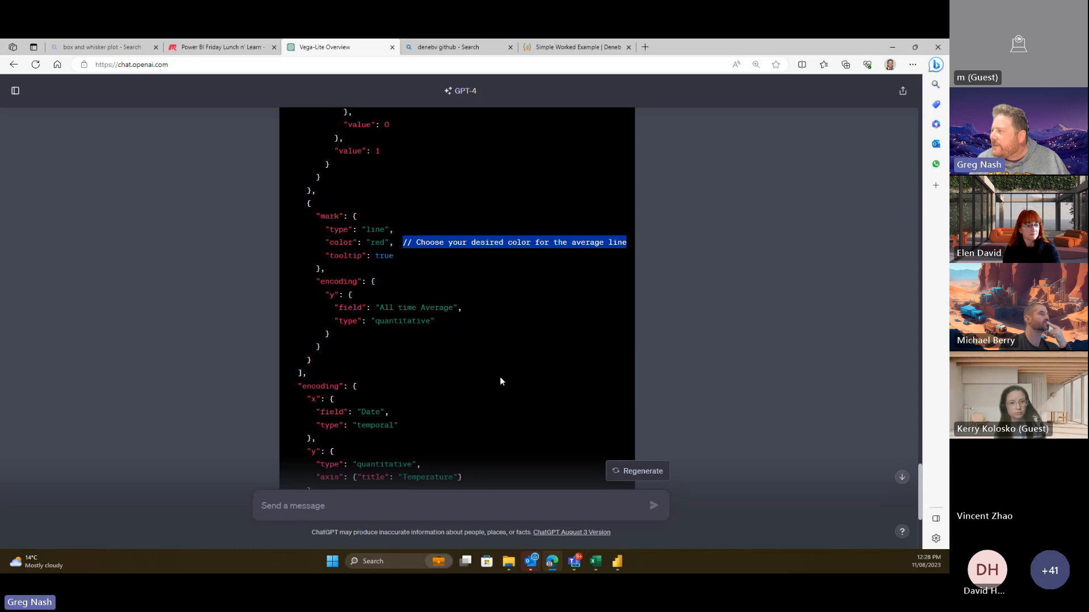
scroll(500, 380, "down", 3)
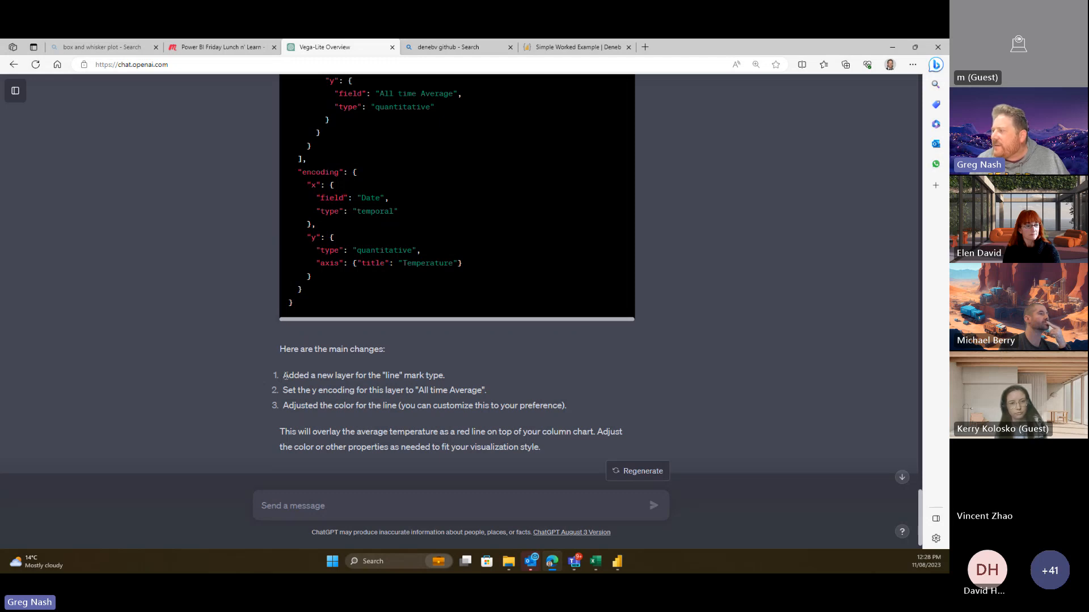
- Read through ChatGPT's listed changes, highlighting those about the red average line
left_click_drag(284, 376, 475, 366)
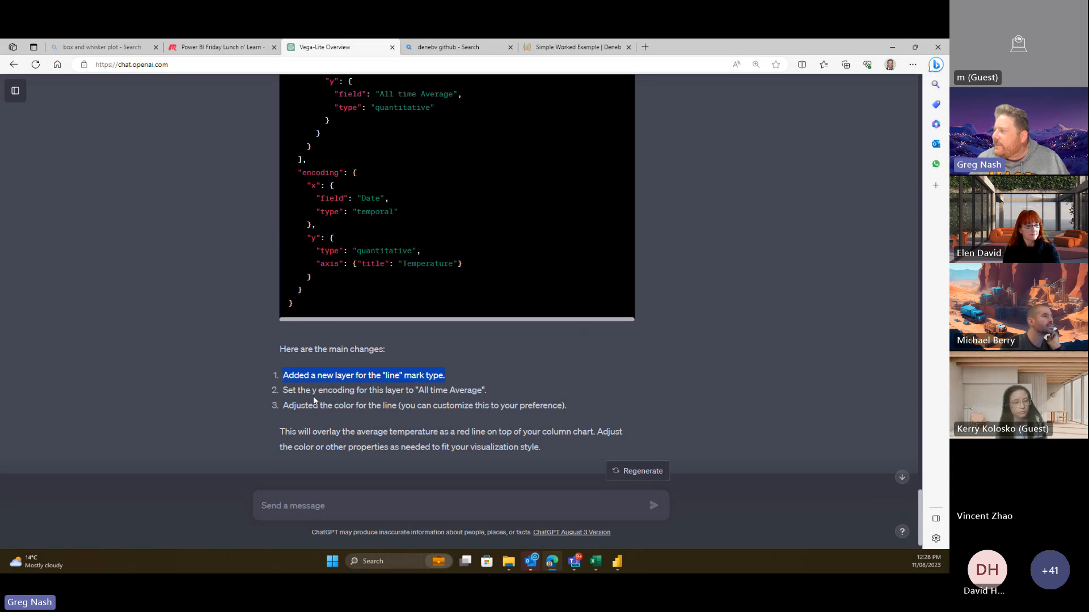
left_click_drag(300, 390, 493, 390)
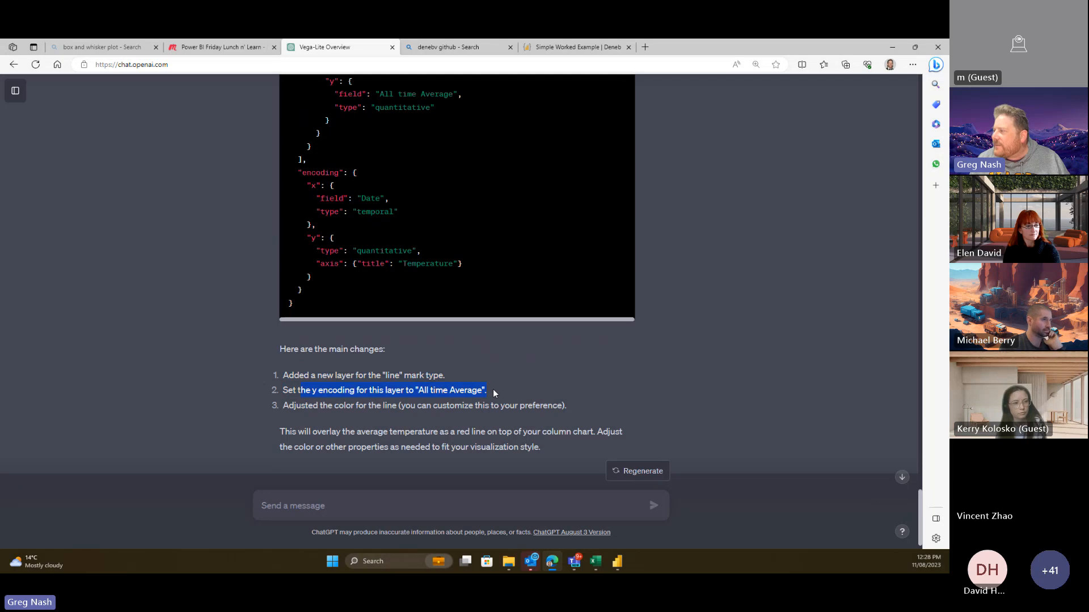
left_click(313, 407)
left_click_drag(313, 407, 490, 408)
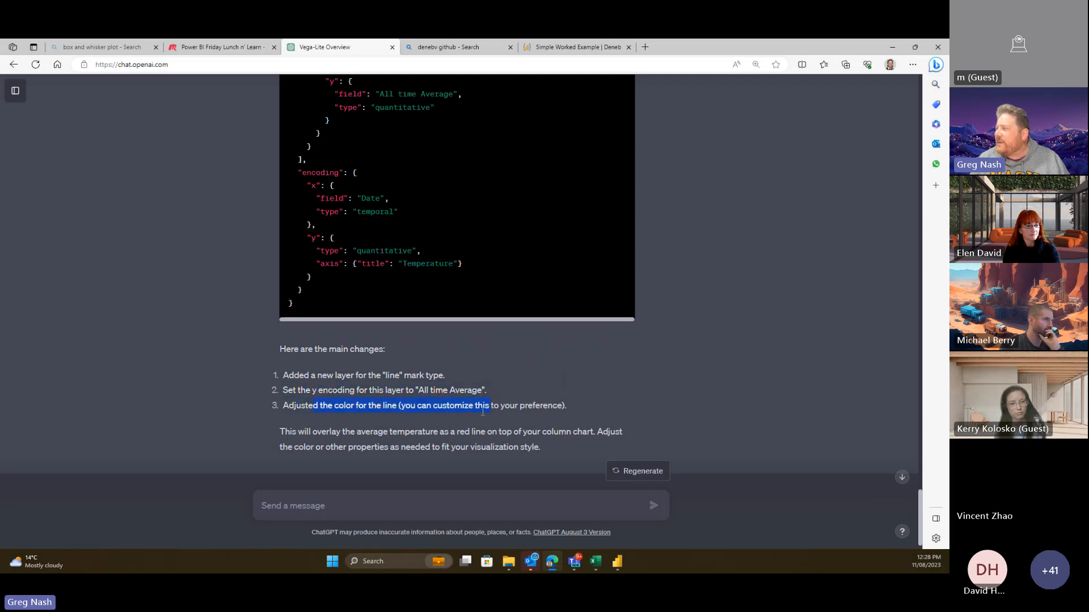
left_click(481, 409)
left_click_drag(280, 431, 491, 434)
left_click(573, 449)
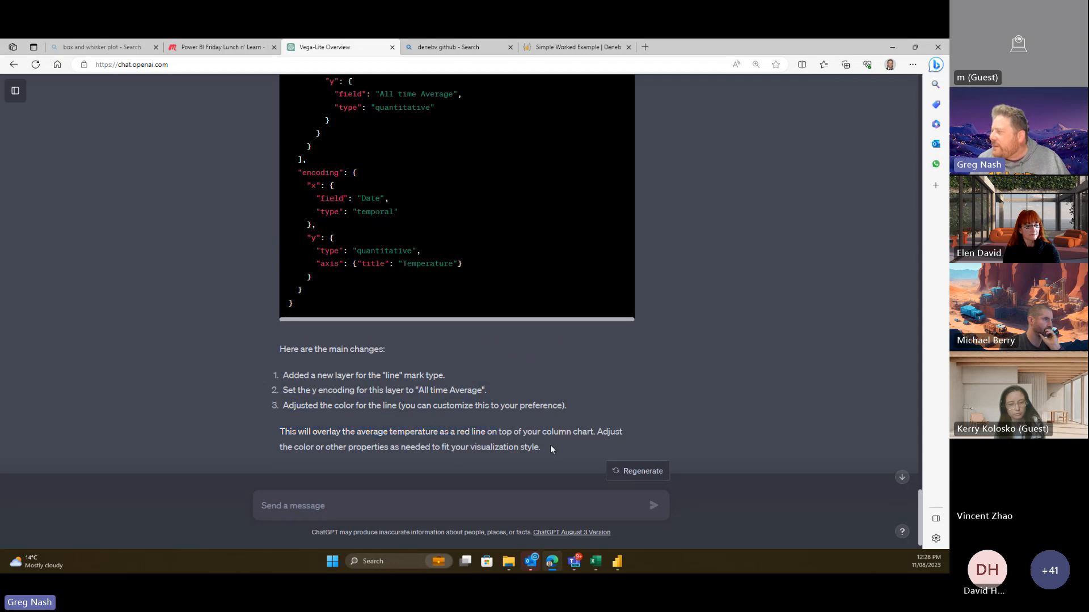
- Copy the updated spec code and switch to Power BI Desktop
scroll(682, 300, "up", 10)
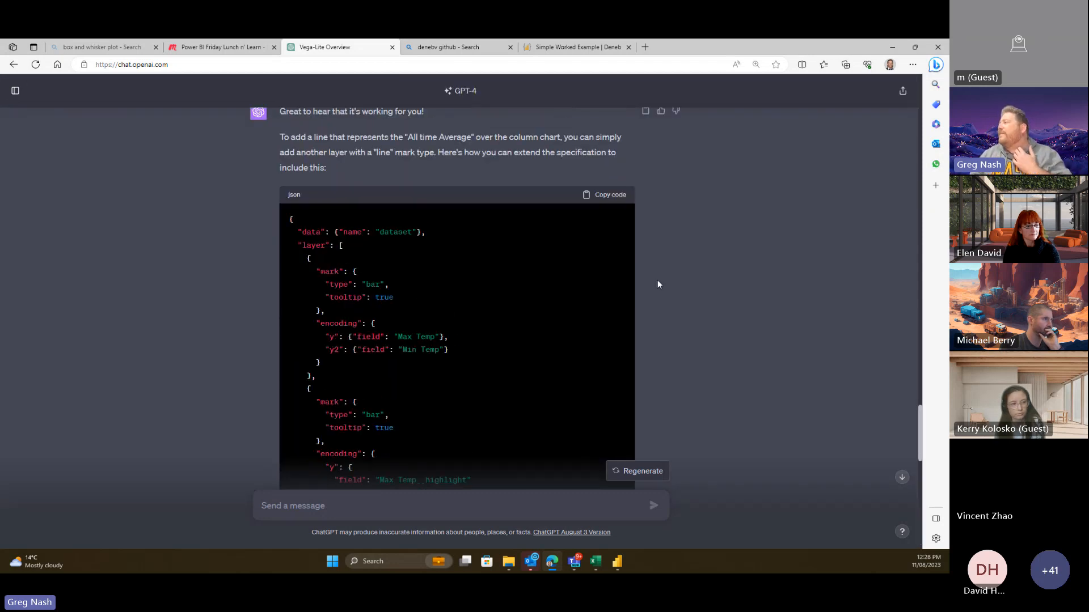
left_click(605, 193)
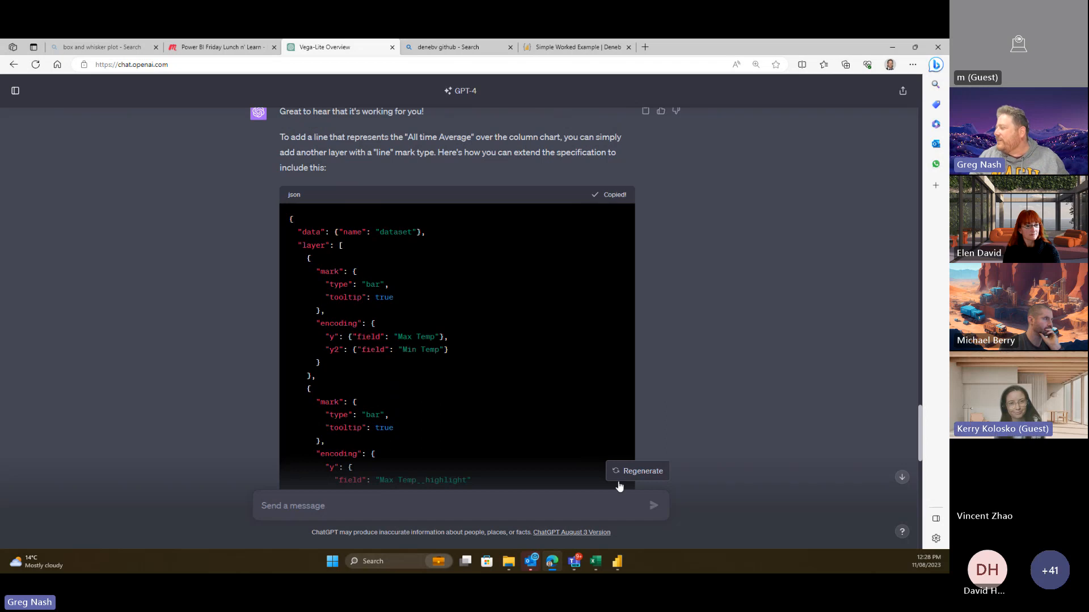
left_click(619, 562)
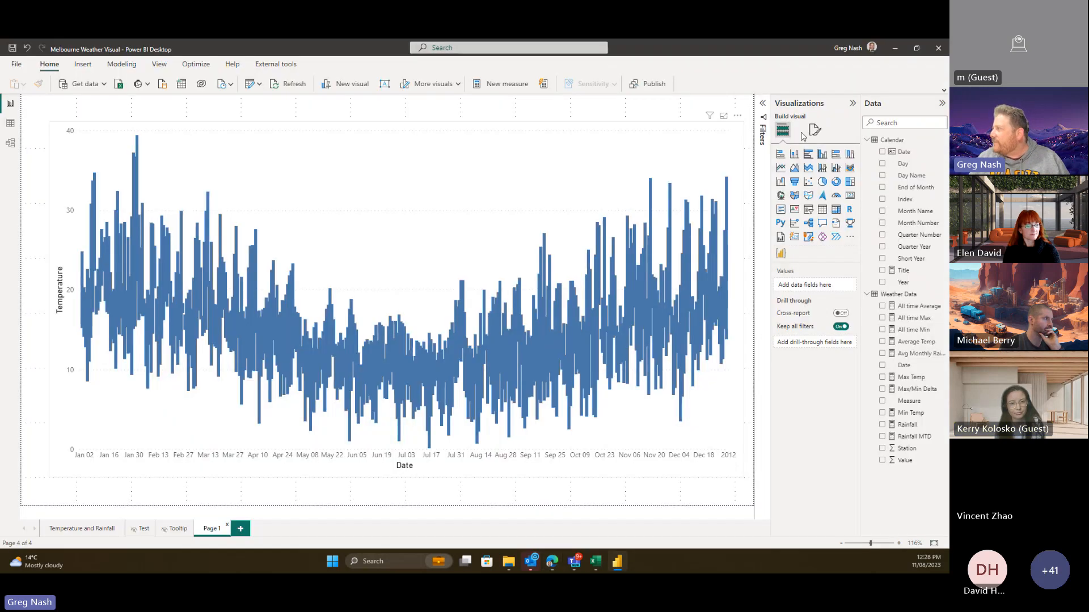
- Paste ChatGPT's red average-line spec over the old one, delete the line 41 comment, and apply
left_click(741, 106)
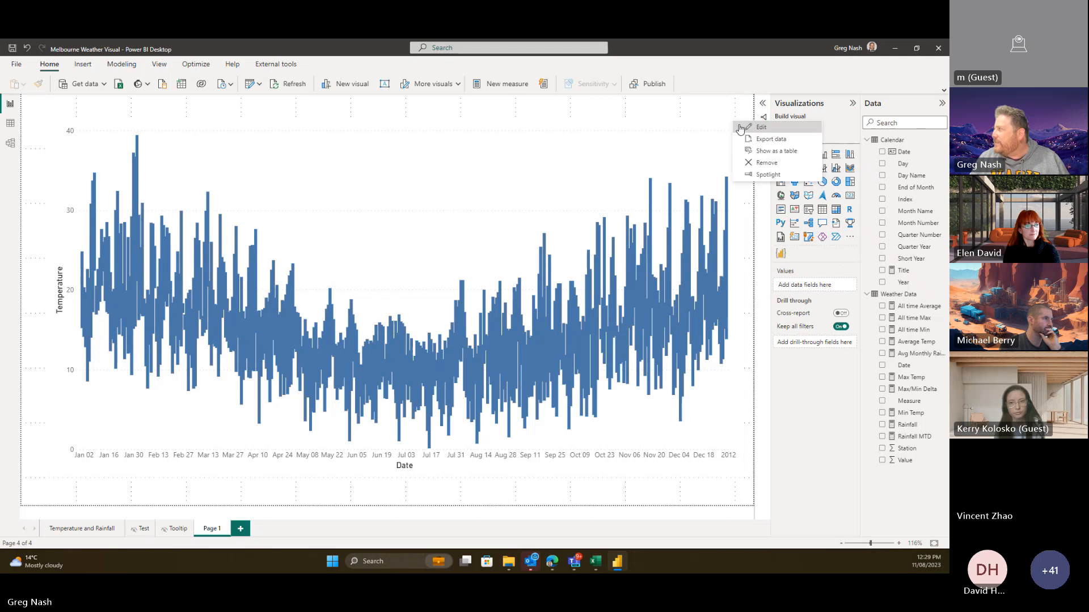
left_click(748, 130)
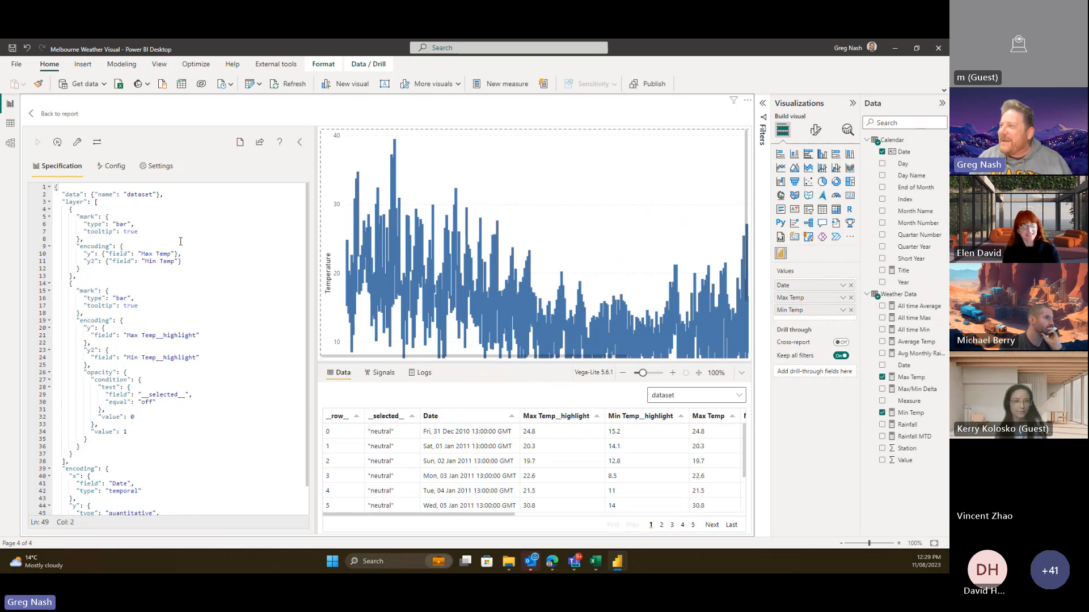
left_click(225, 241)
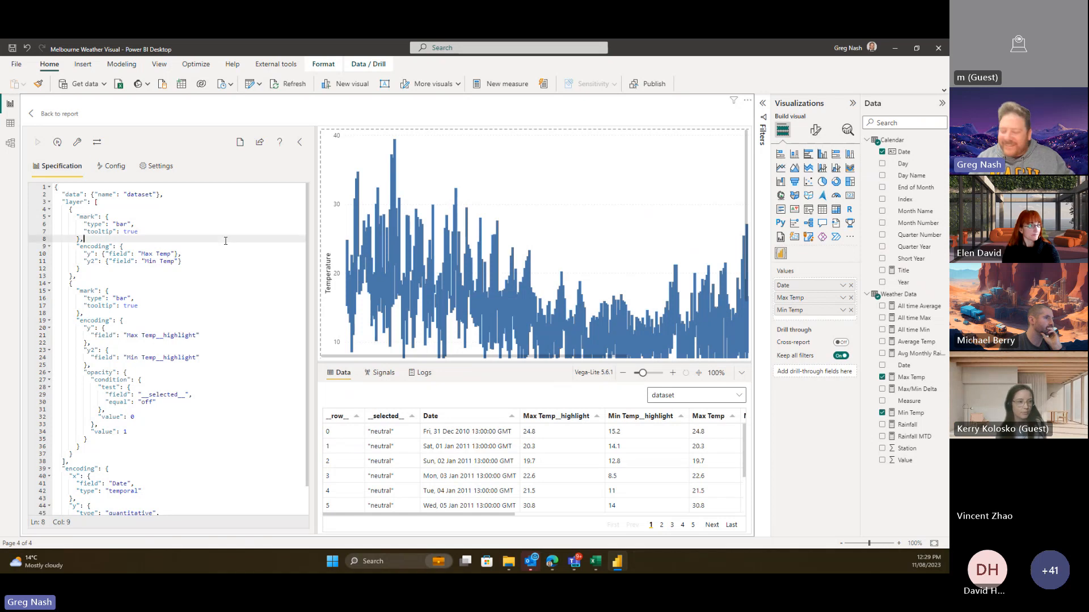
key("ctrl+a")
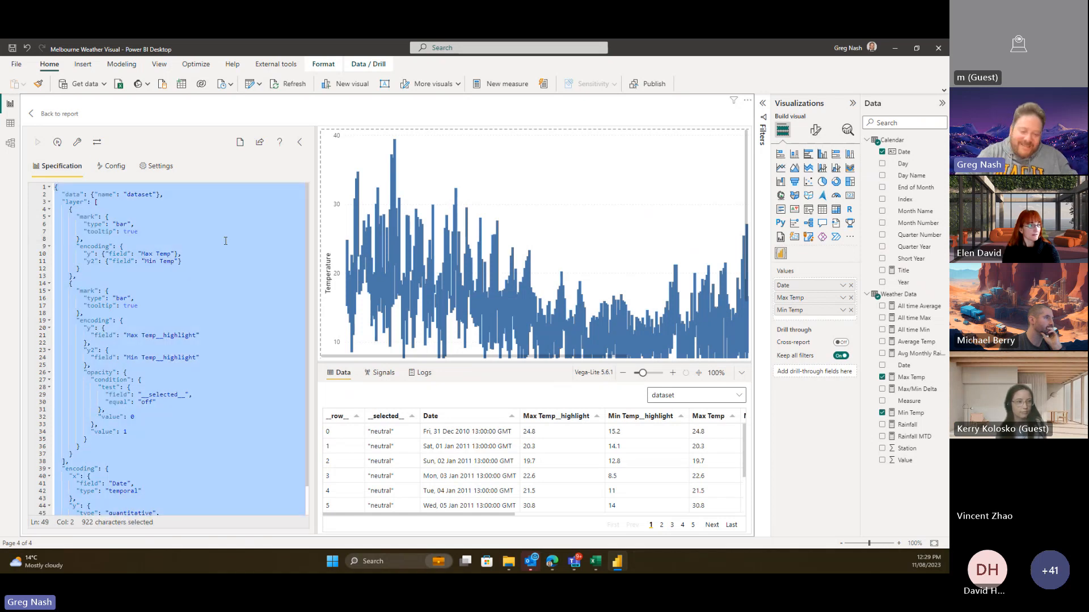
key("Delete")
key("ctrl+v")
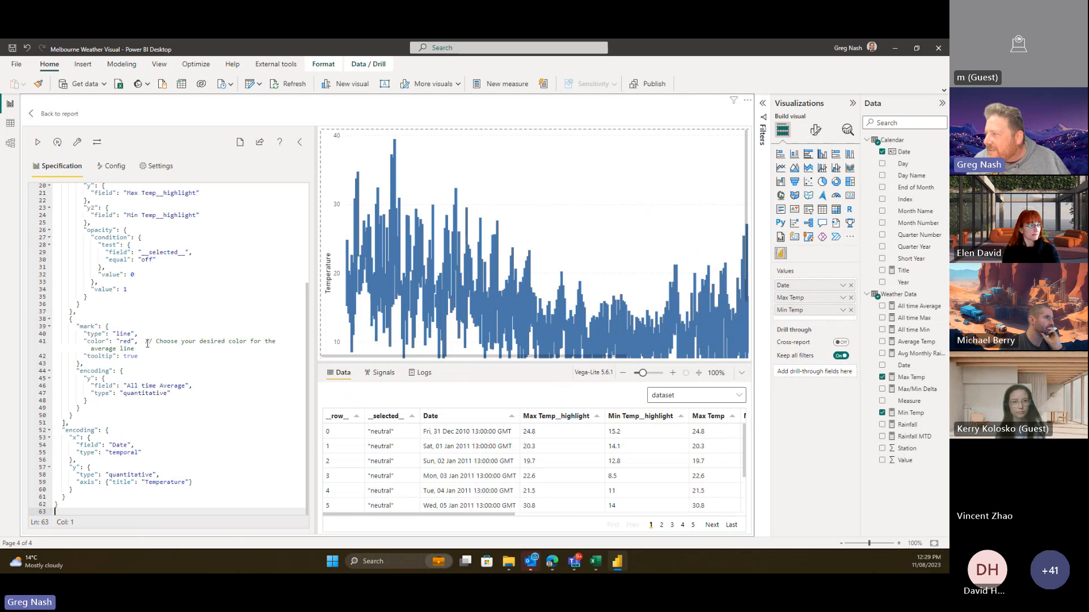
left_click_drag(146, 342, 173, 347)
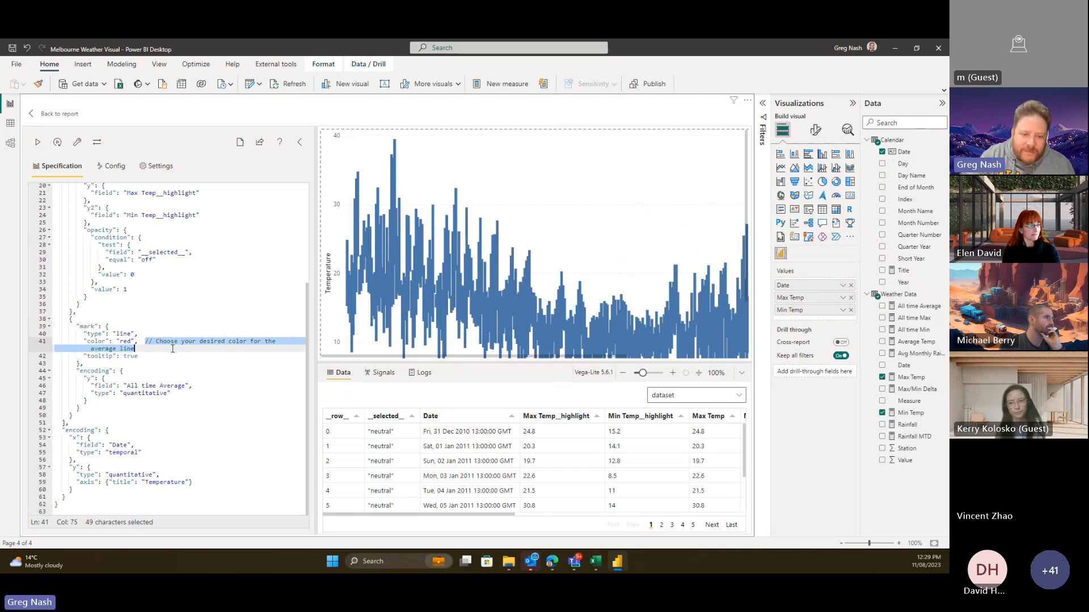
key("Delete")
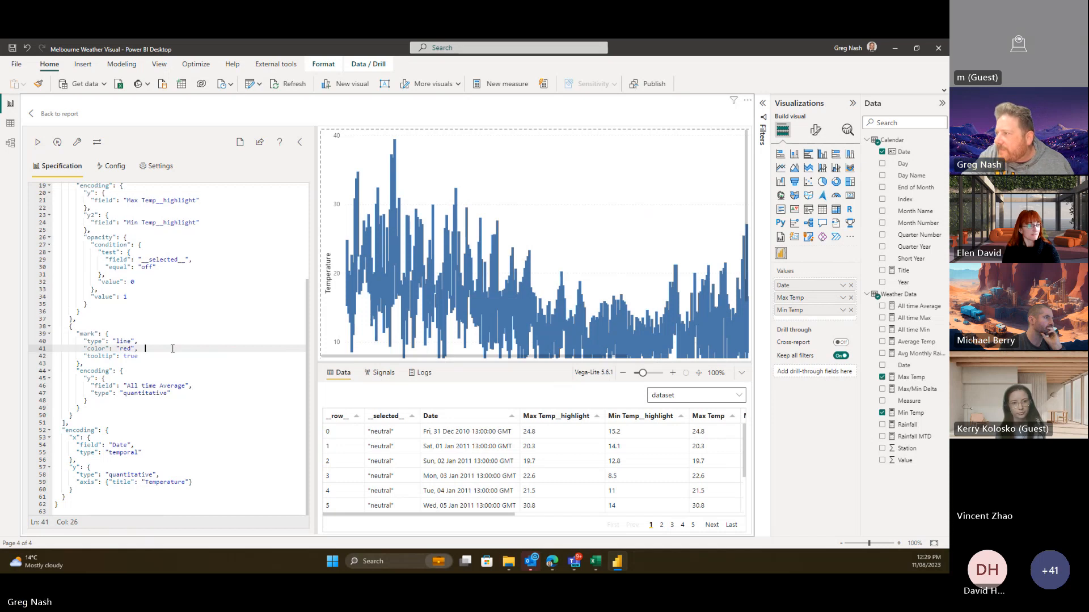
left_click(153, 364)
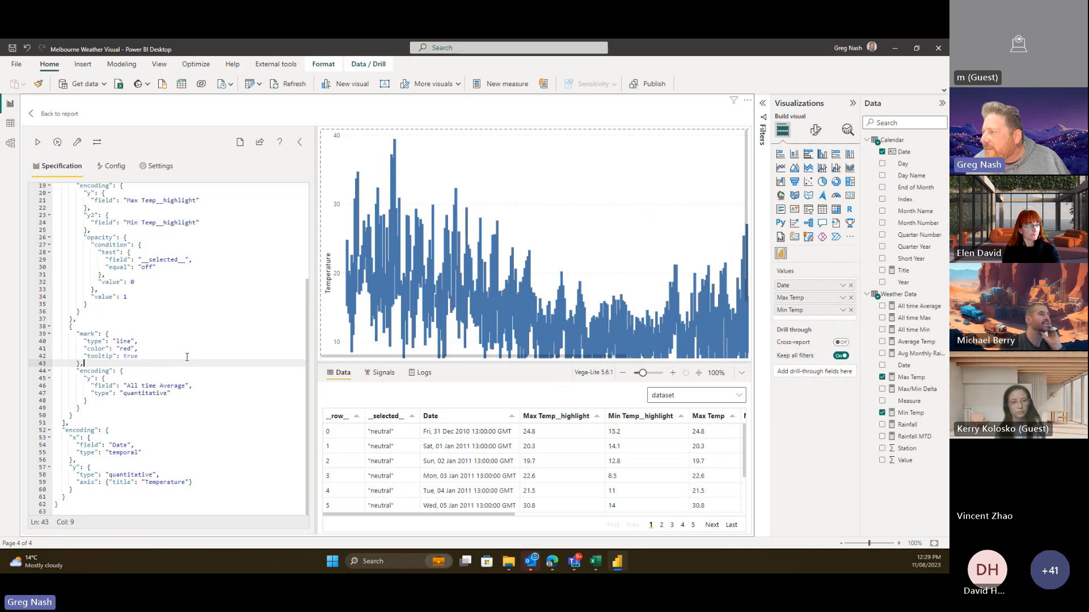
scroll(189, 356, "up", 1)
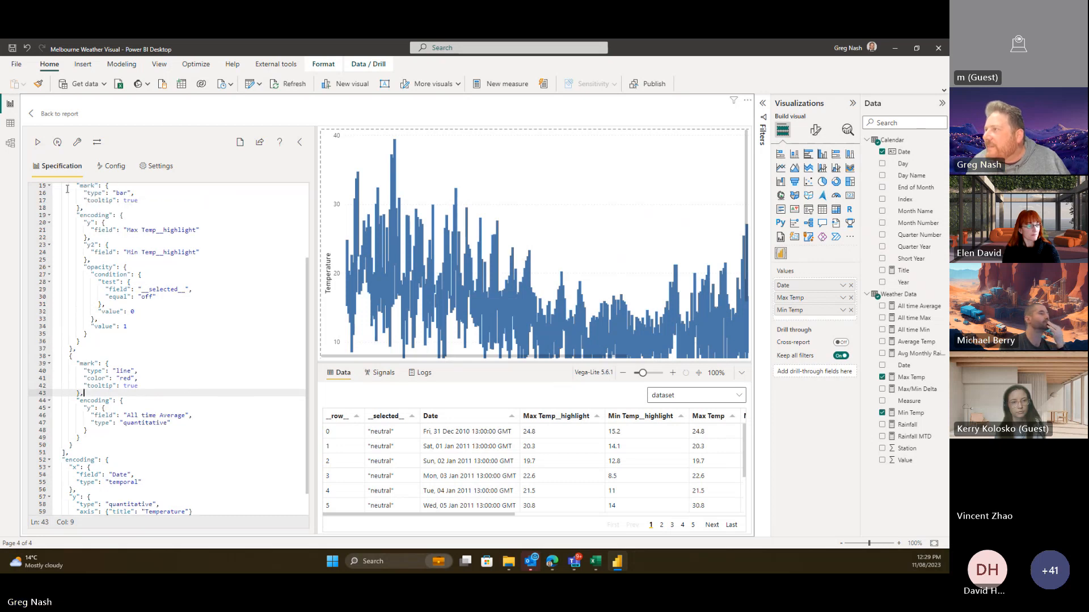
left_click(38, 145)
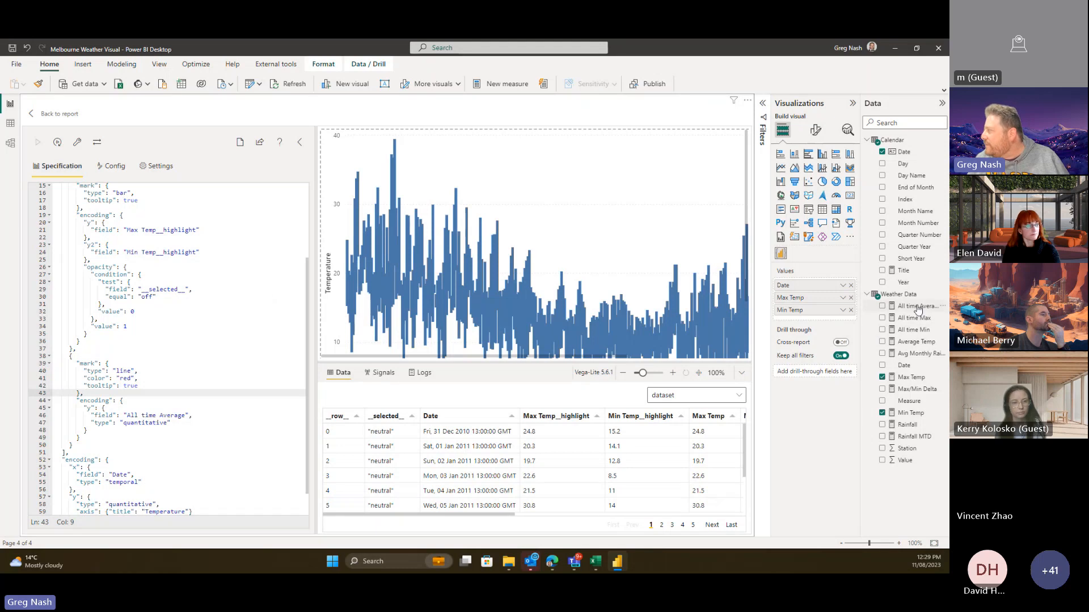
- Add the All time Average measure to the visual's values to draw the red average line
left_click_drag(919, 308, 836, 316)
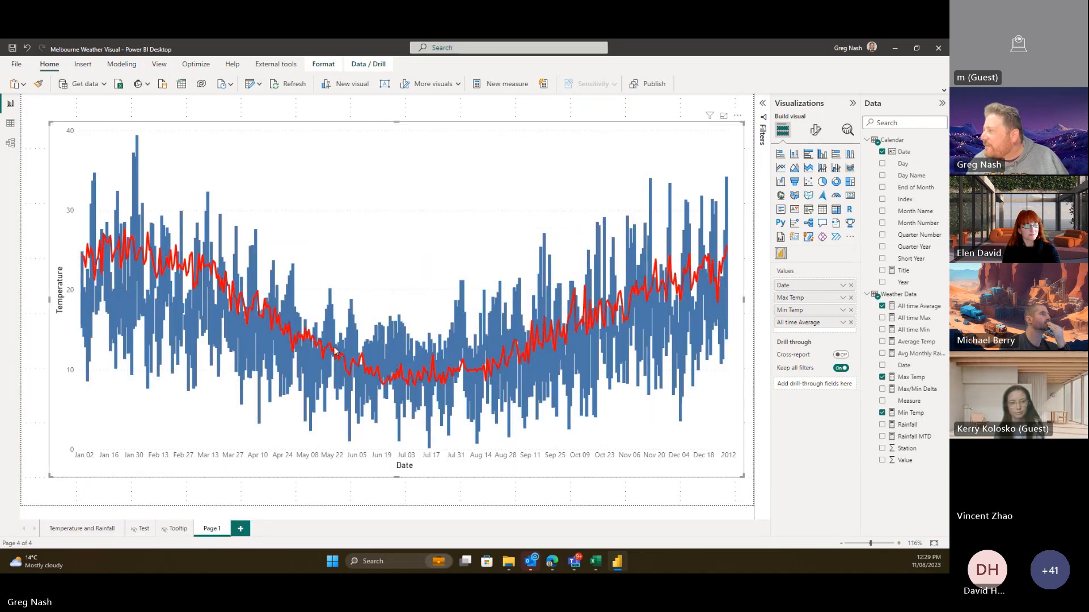
- Filter the Temperature and Rainfall page to 2011, then review Page 1's Deneb temperature chart
left_click(102, 530)
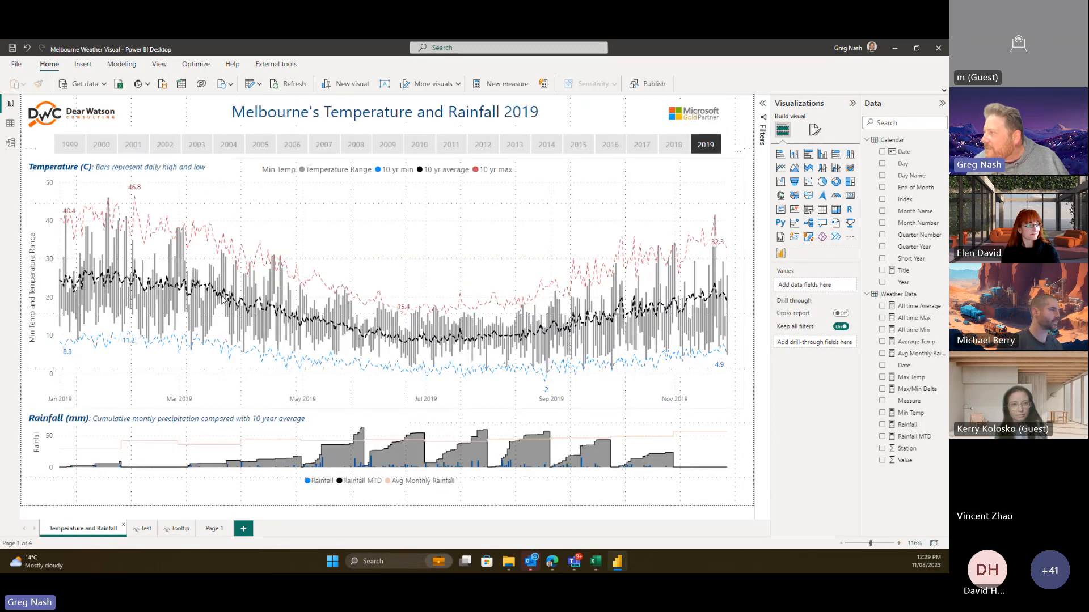
left_click(211, 529)
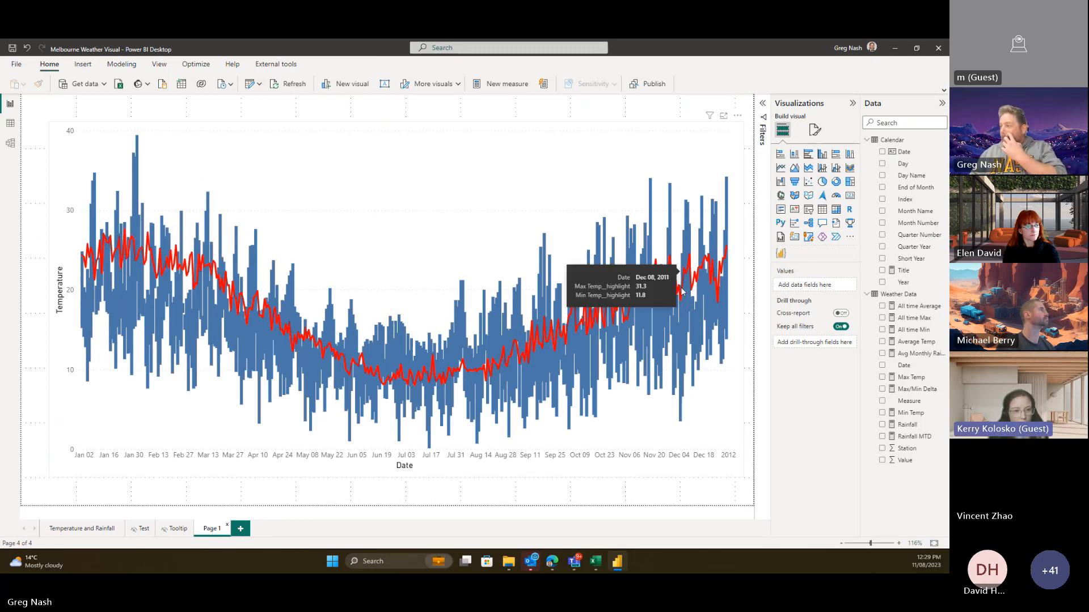
left_click(83, 529)
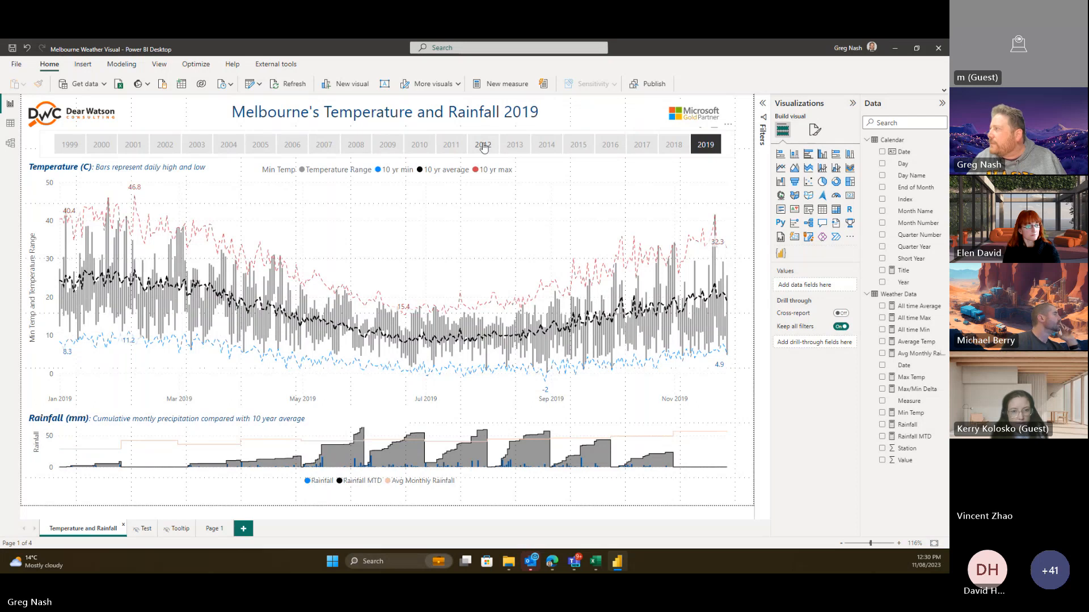
left_click(451, 145)
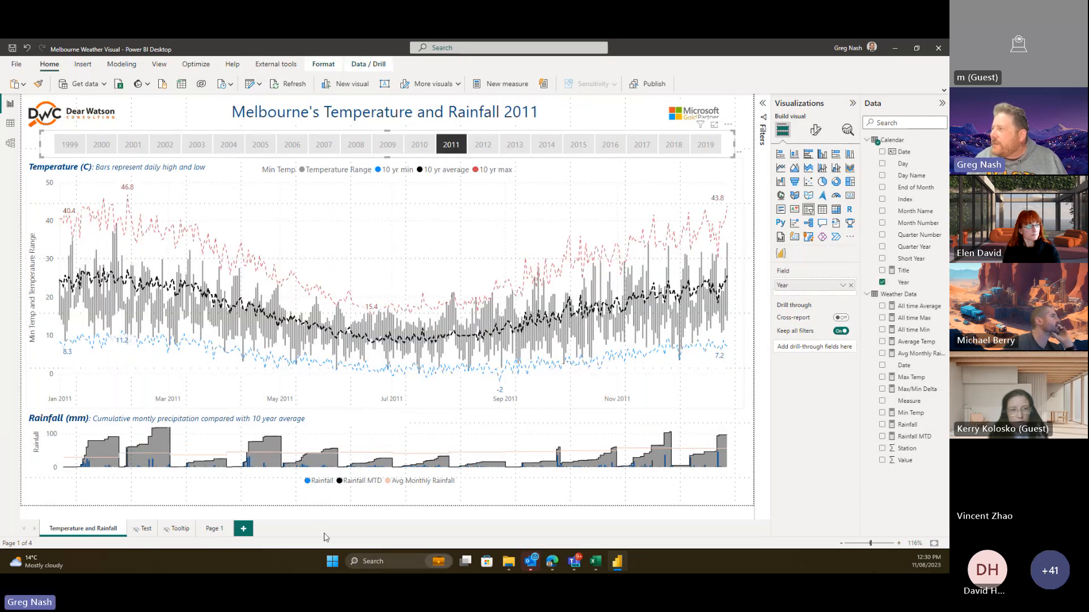
left_click(212, 529)
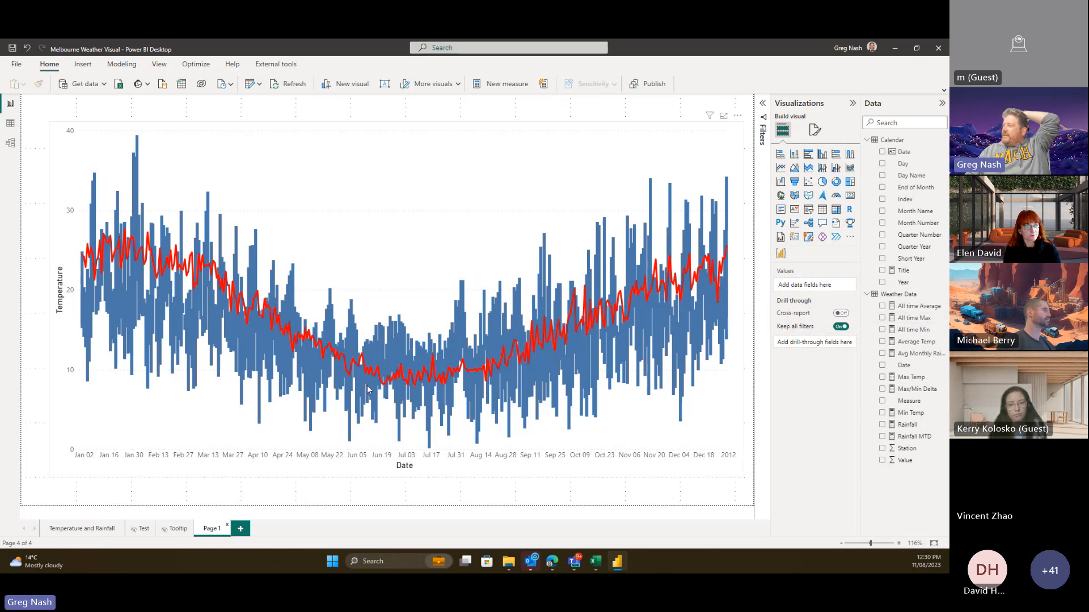
- Search Bing in a new Edge tab for 'tufte new york weather', correcting the misspelling
left_click(553, 562)
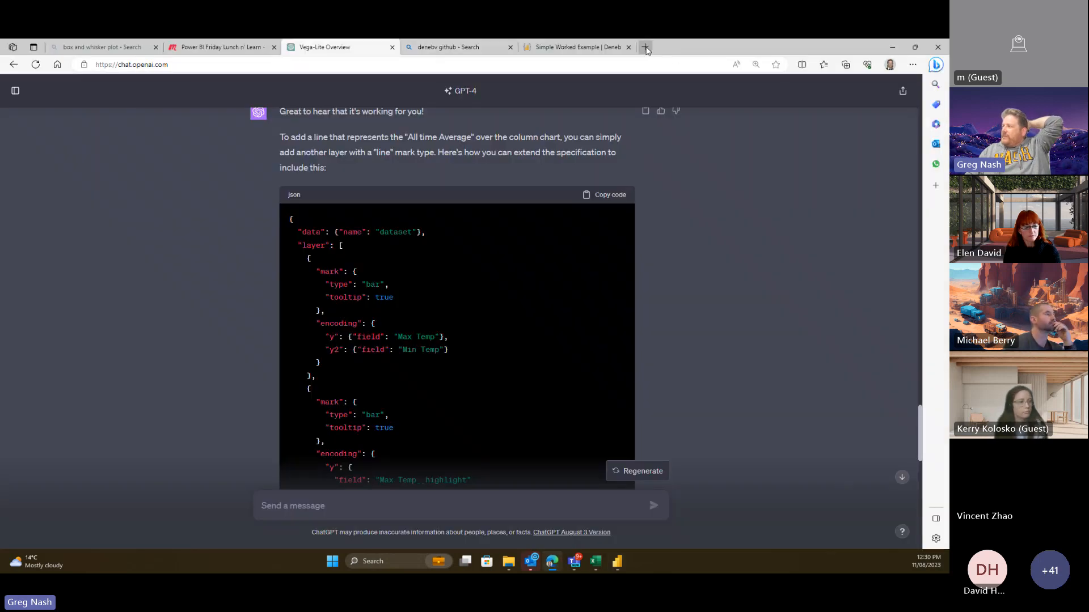
left_click(646, 48)
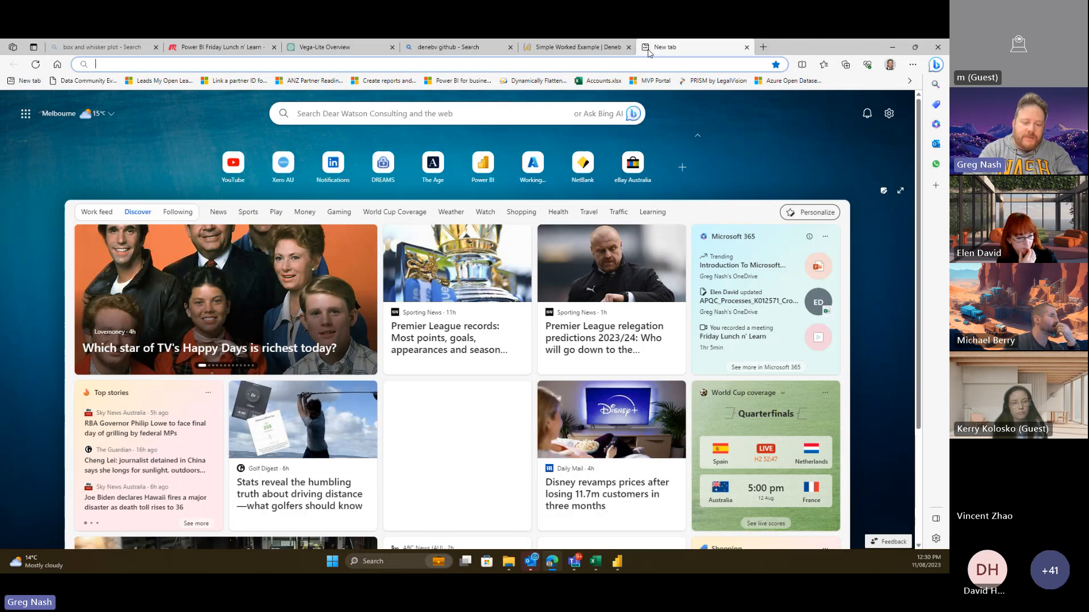
type("tufte new y")
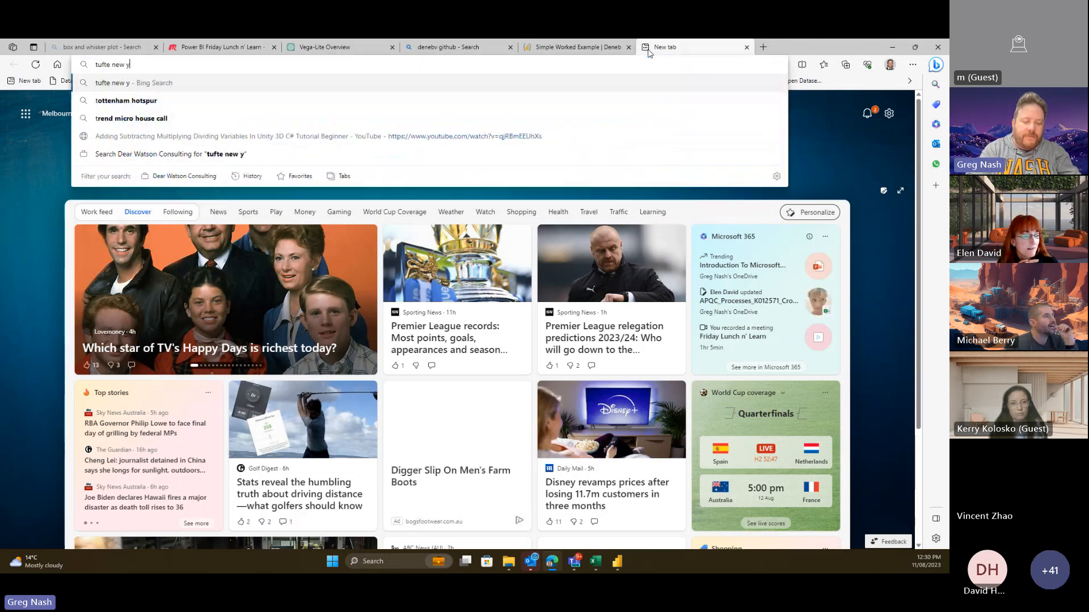
type("ork eather")
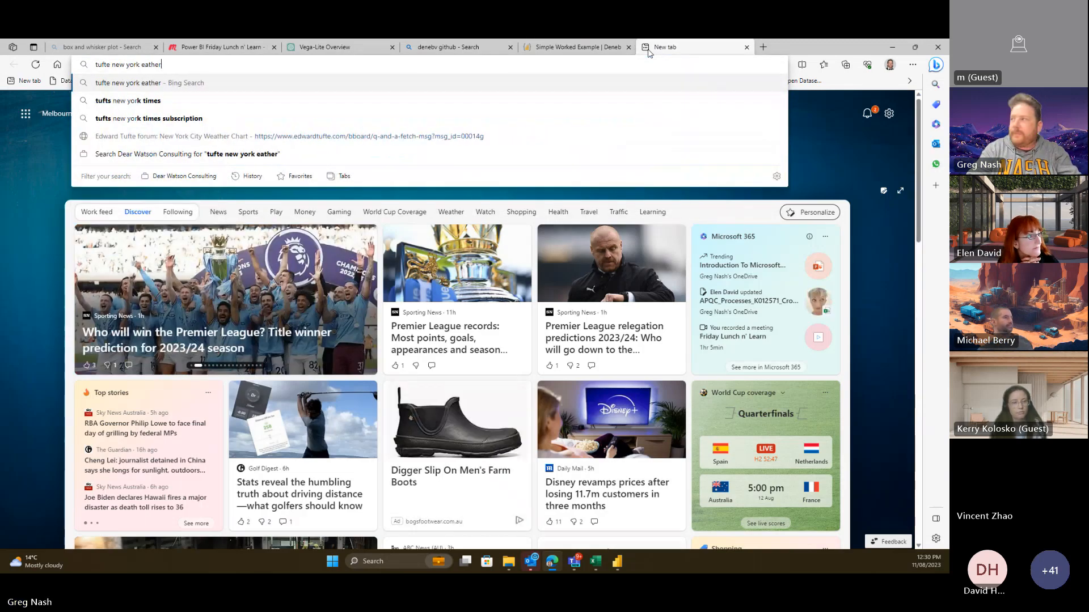
key("Return")
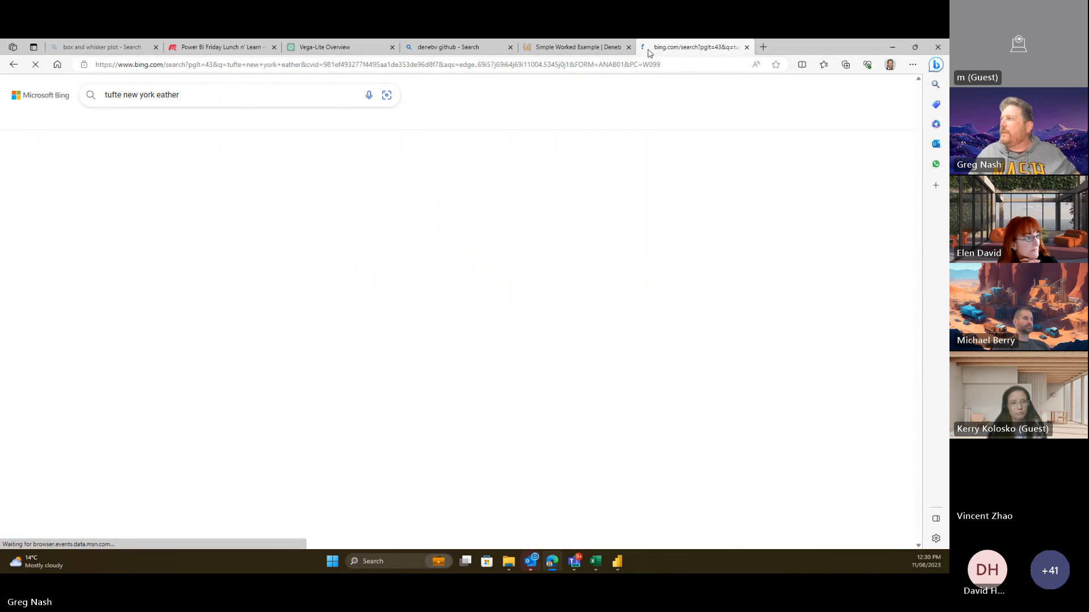
left_click(161, 95)
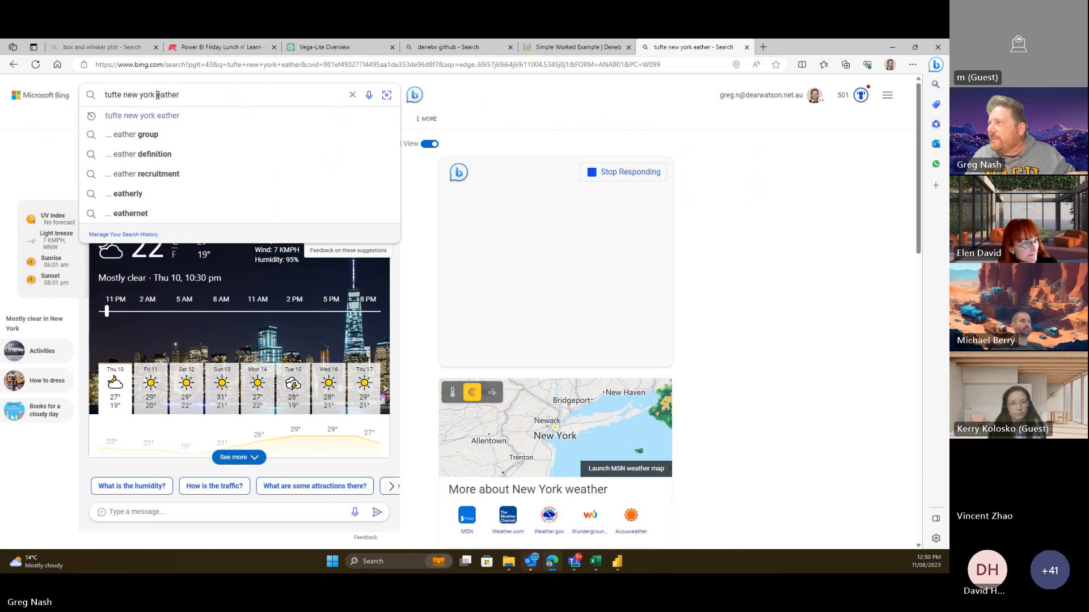
type("w")
key("Return")
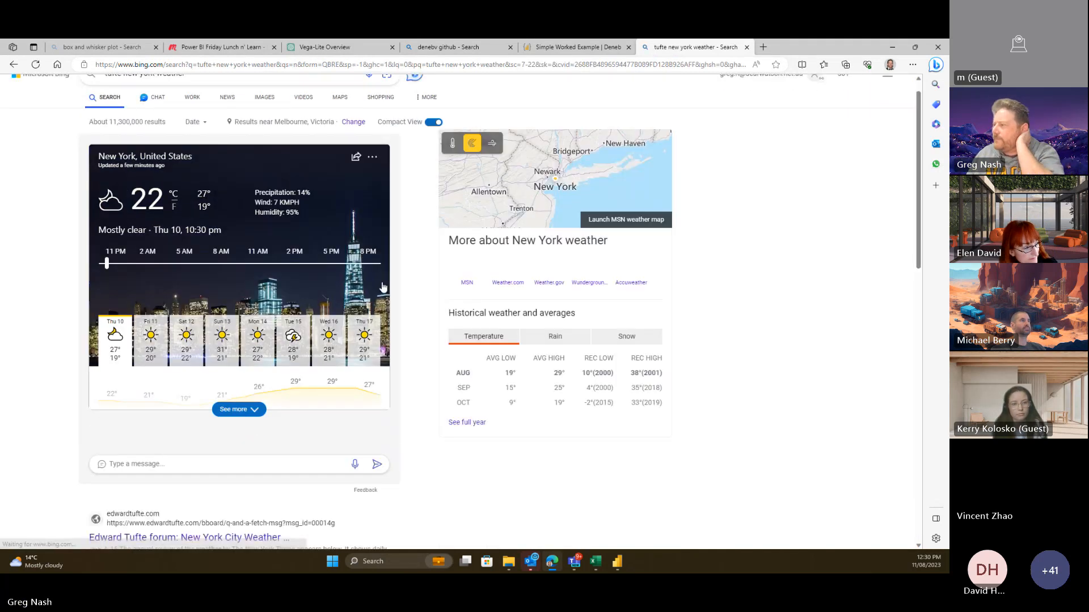
scroll(378, 278, "down", 6)
scroll(379, 289, "up", 6)
- Open Tufte's New York City weather chart from the image results full-size in its own tab
left_click(259, 130)
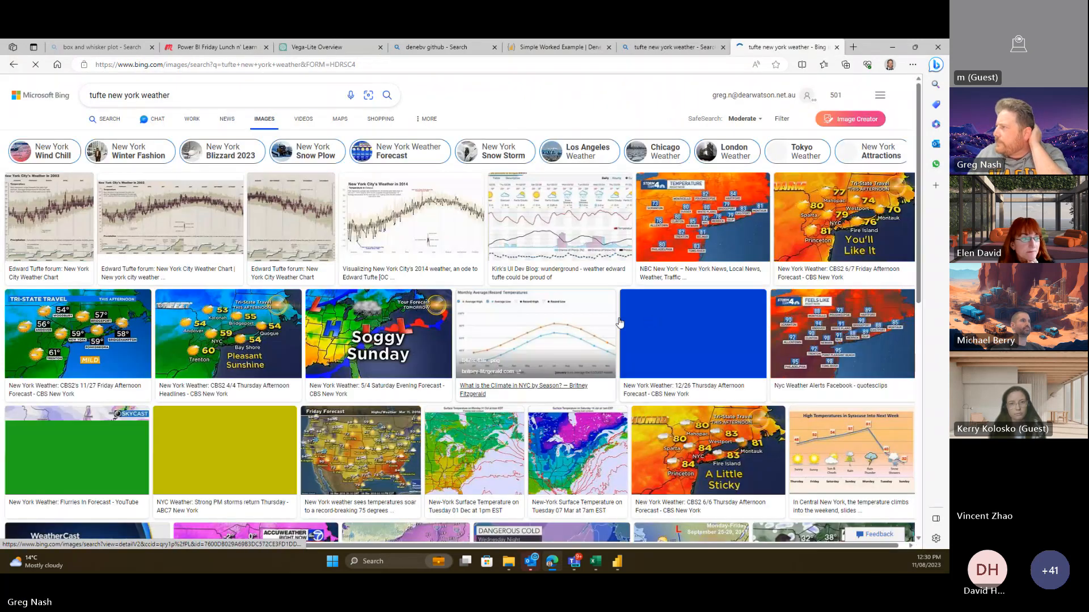
left_click(385, 251)
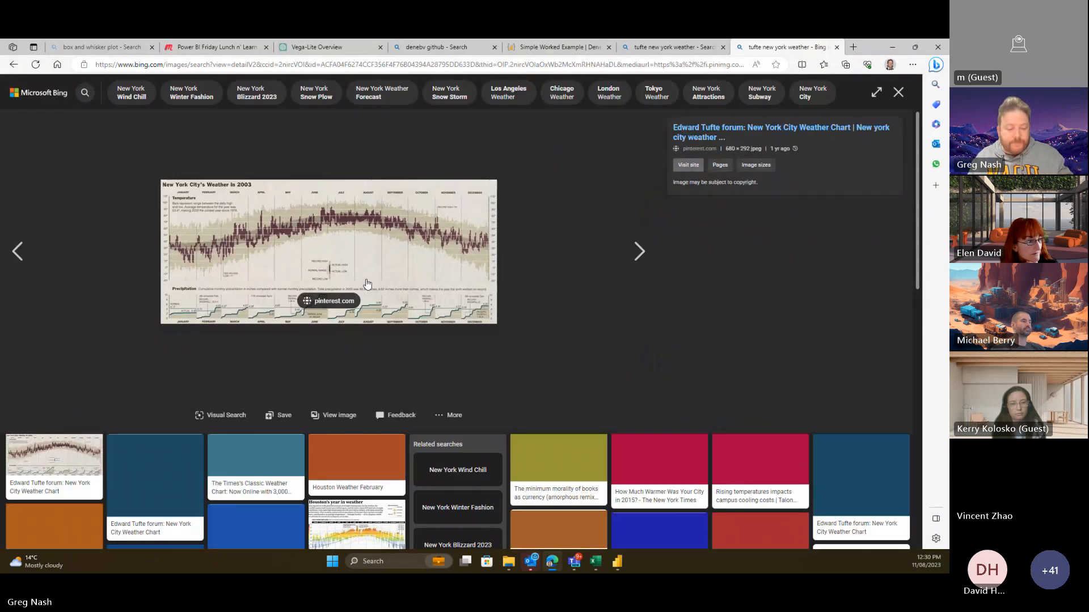
right_click(368, 273)
left_click(573, 250)
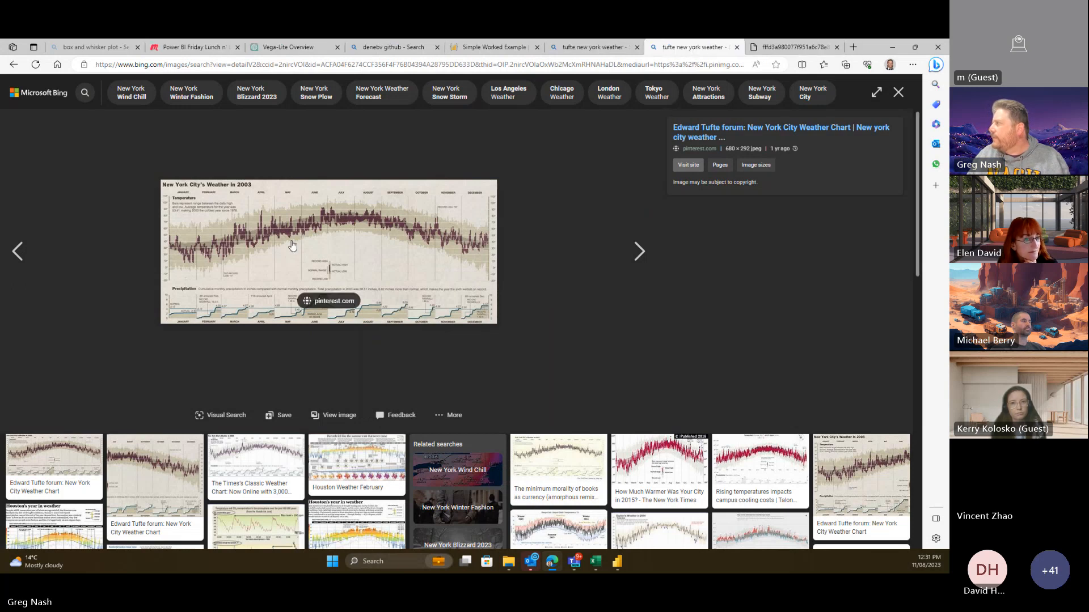
left_click(807, 50)
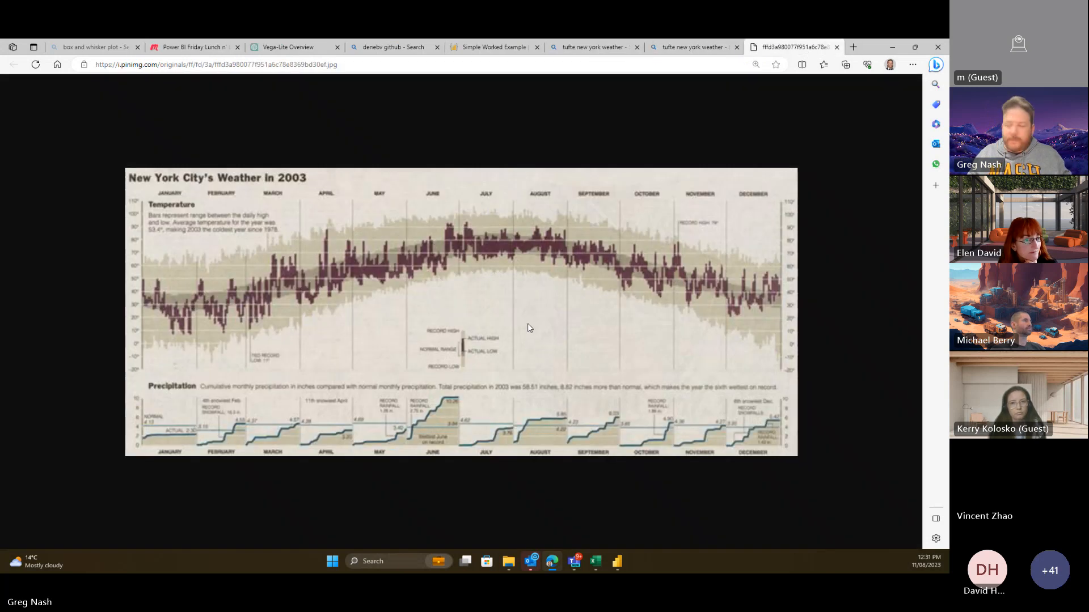
scroll(528, 323, "up", 1)
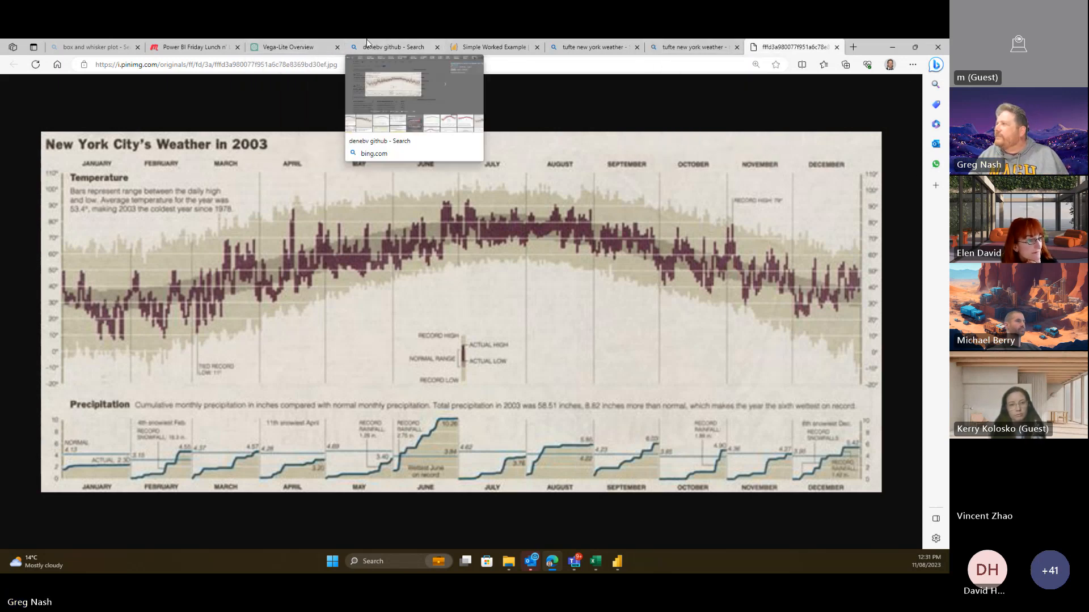
- Switch back to the Vega-Lite Overview tab with the ChatGPT conversation
left_click(301, 45)
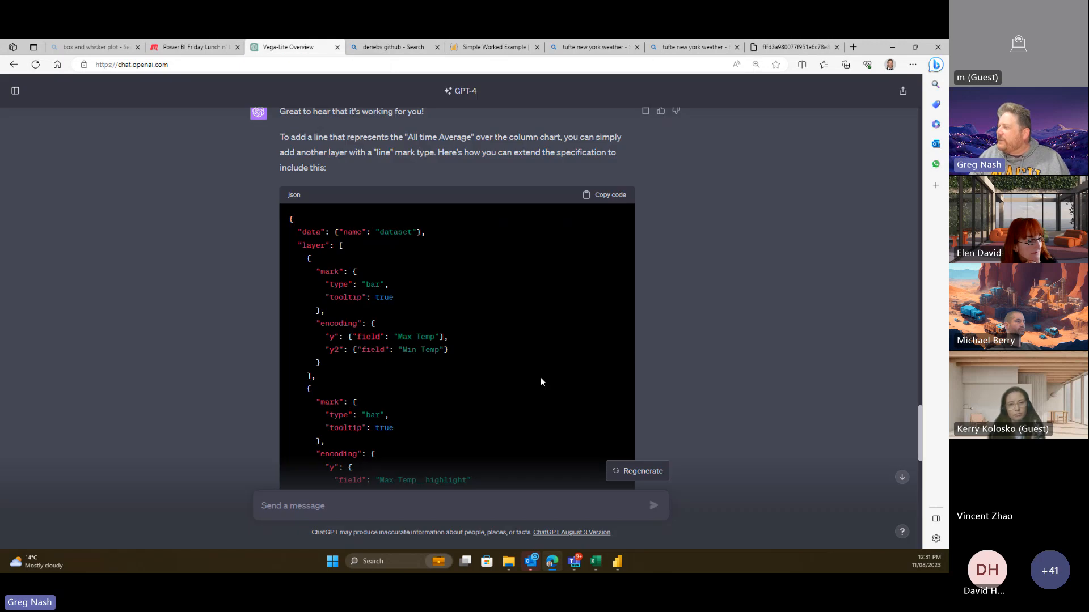
- Draft 'nice work! you really are great :)' asking for a lighter all-time high/low column beneath the main one
scroll(448, 407, "down", 7)
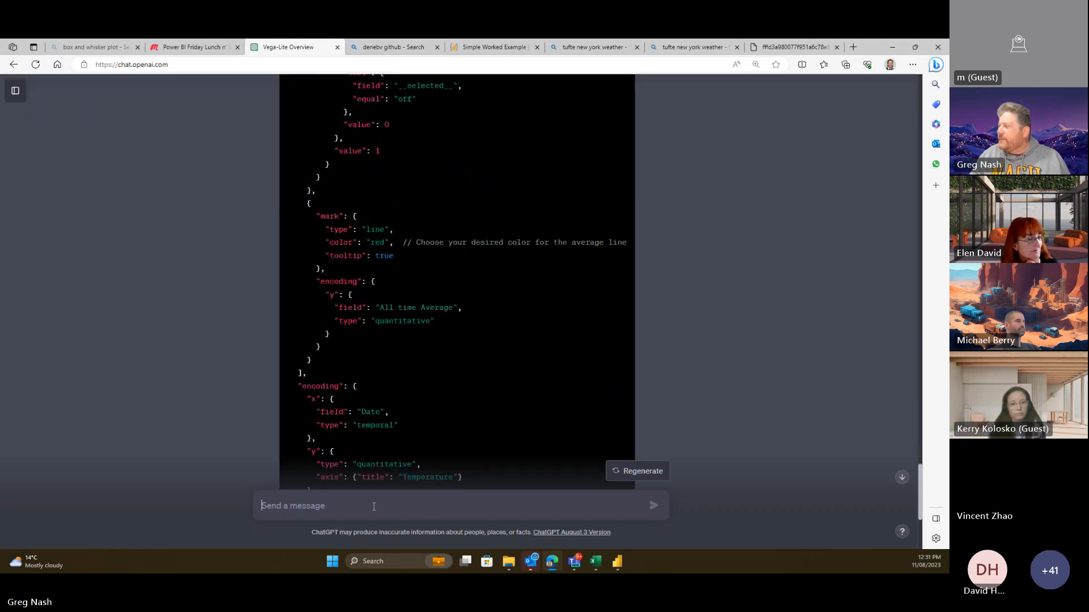
left_click(373, 507)
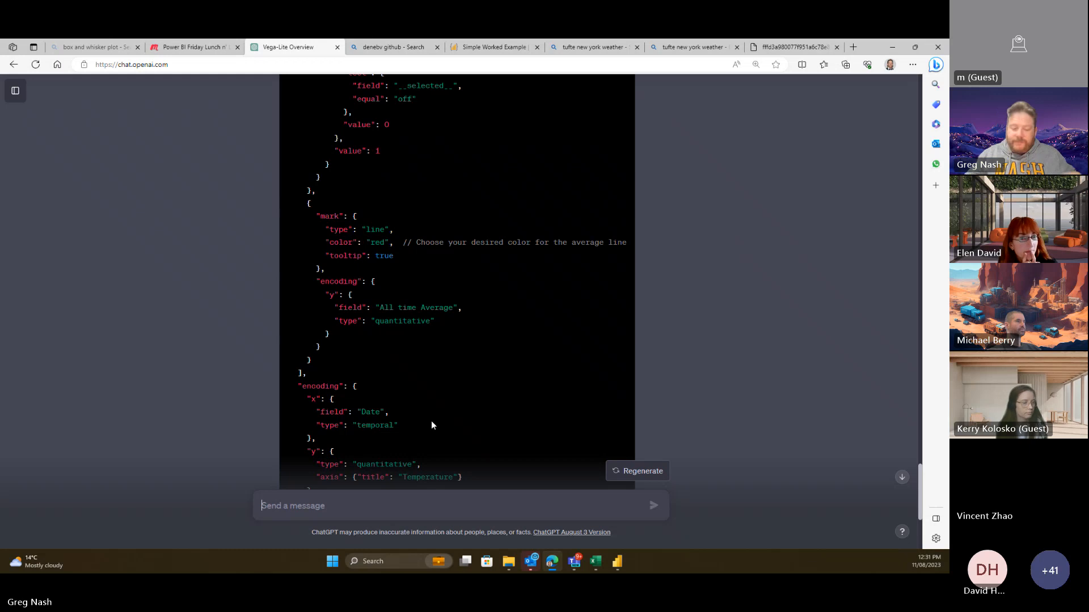
type("nice wo")
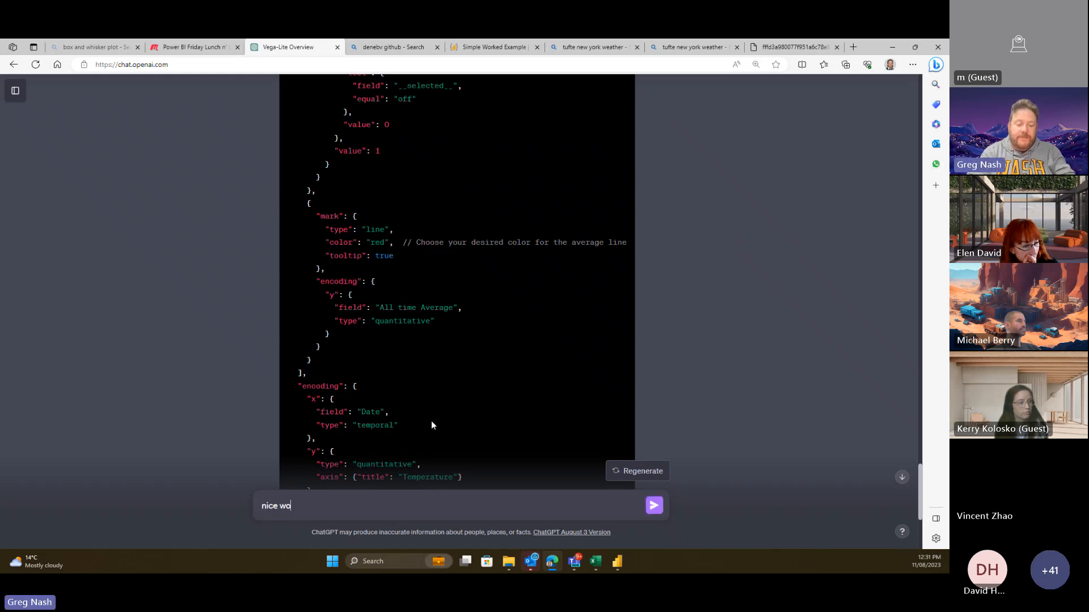
type("rk! your ")
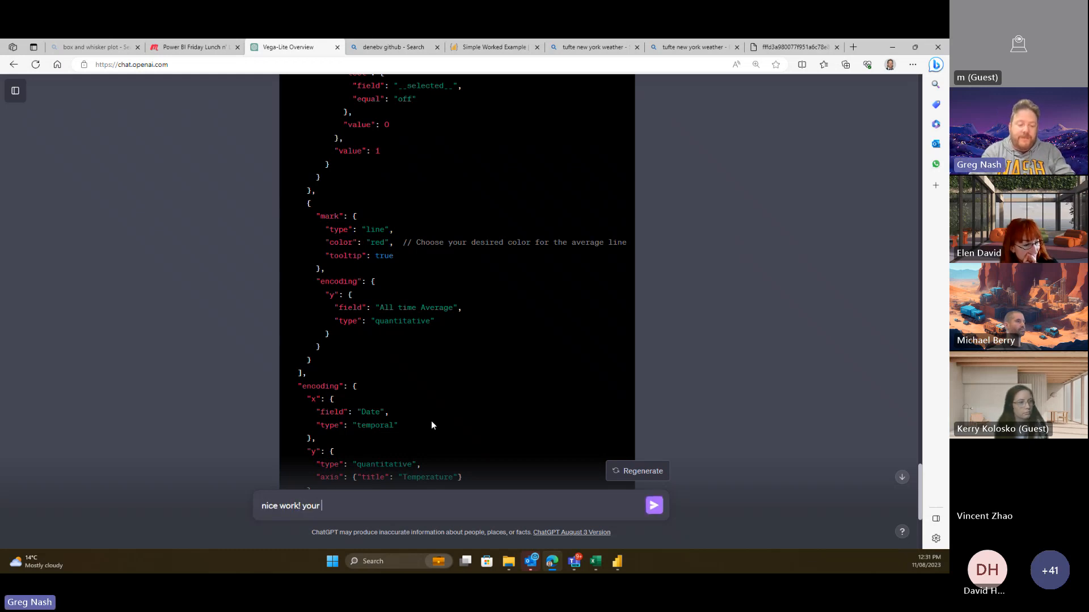
type("really are gre")
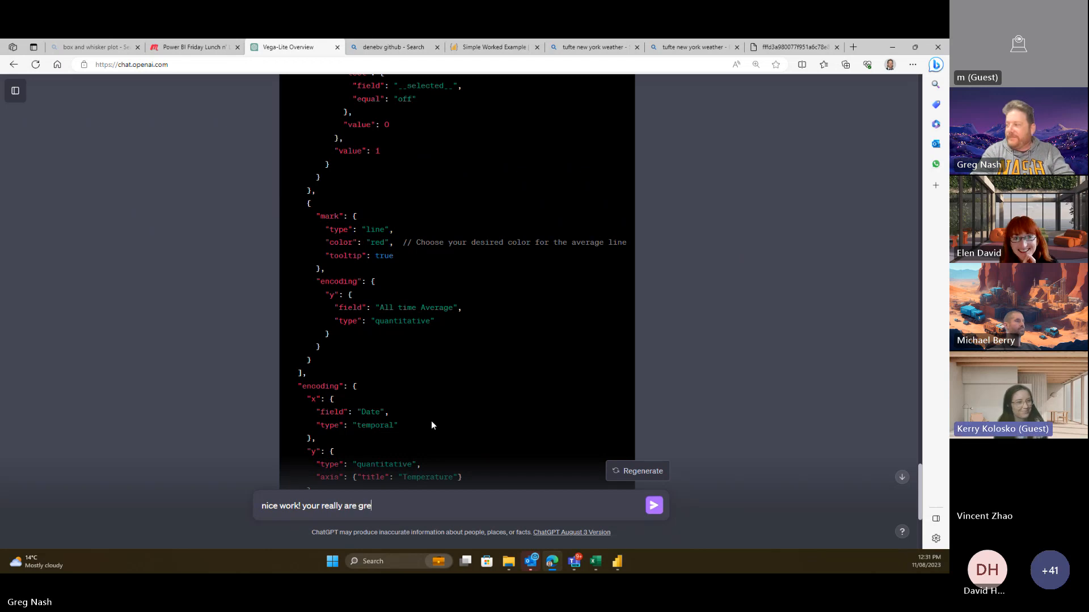
type("at ")
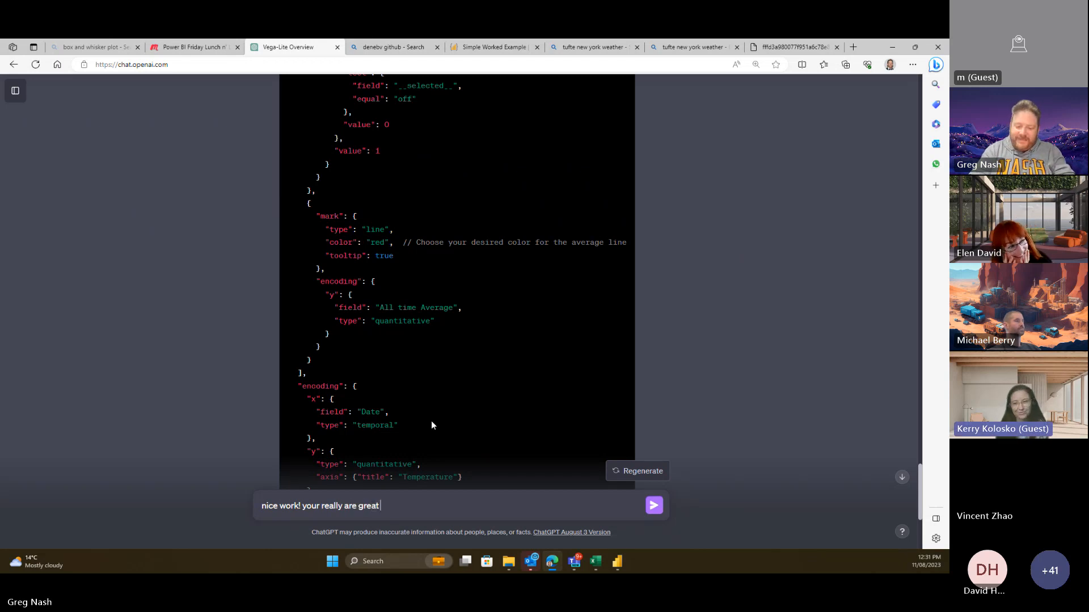
type(":)")
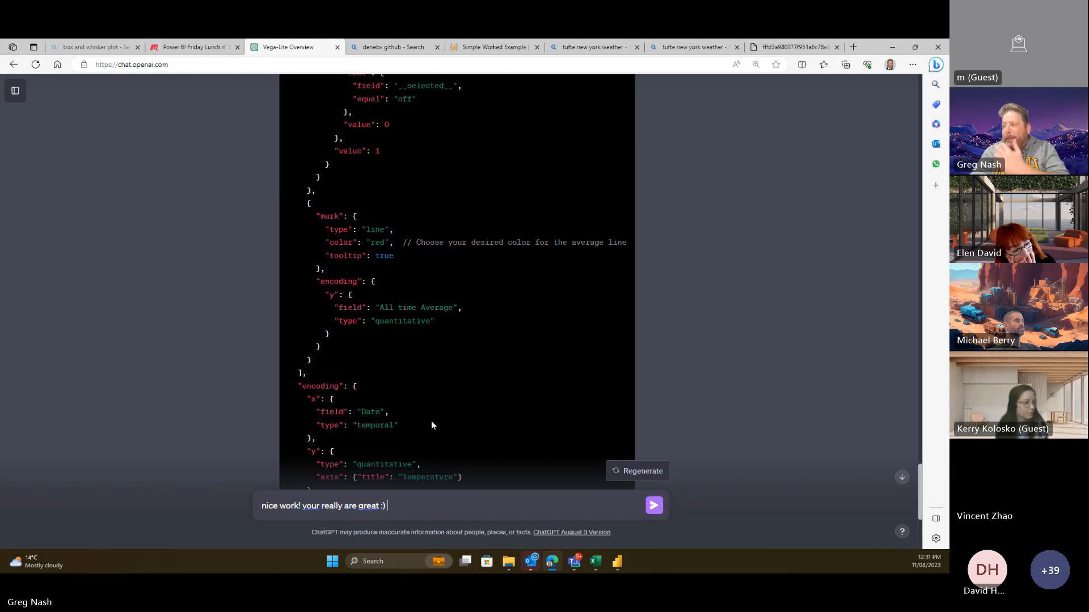
left_click(321, 506)
left_click(314, 459)
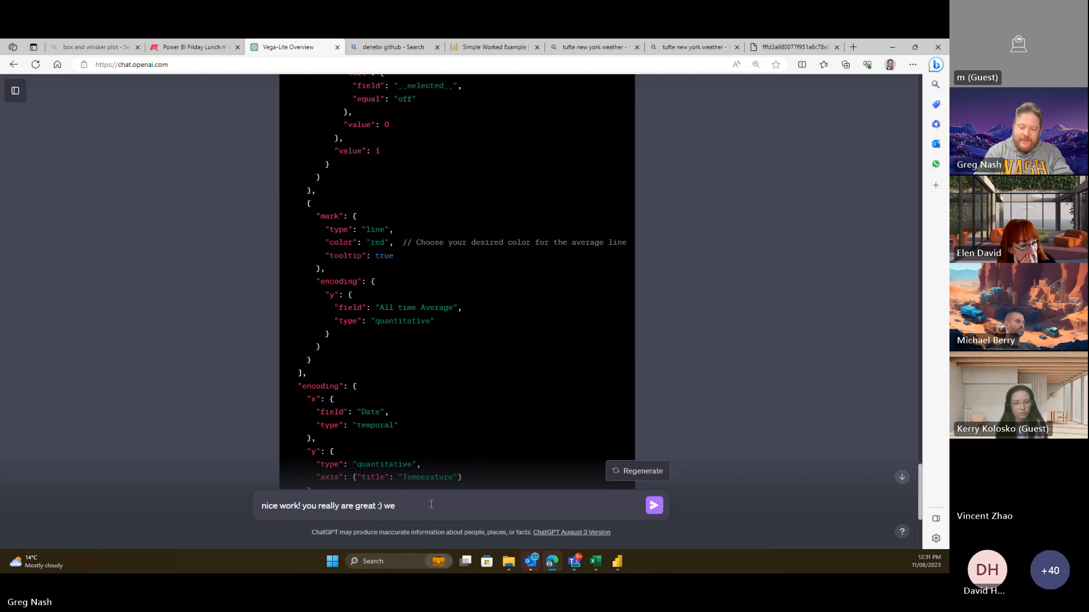
type("'d like to add a")
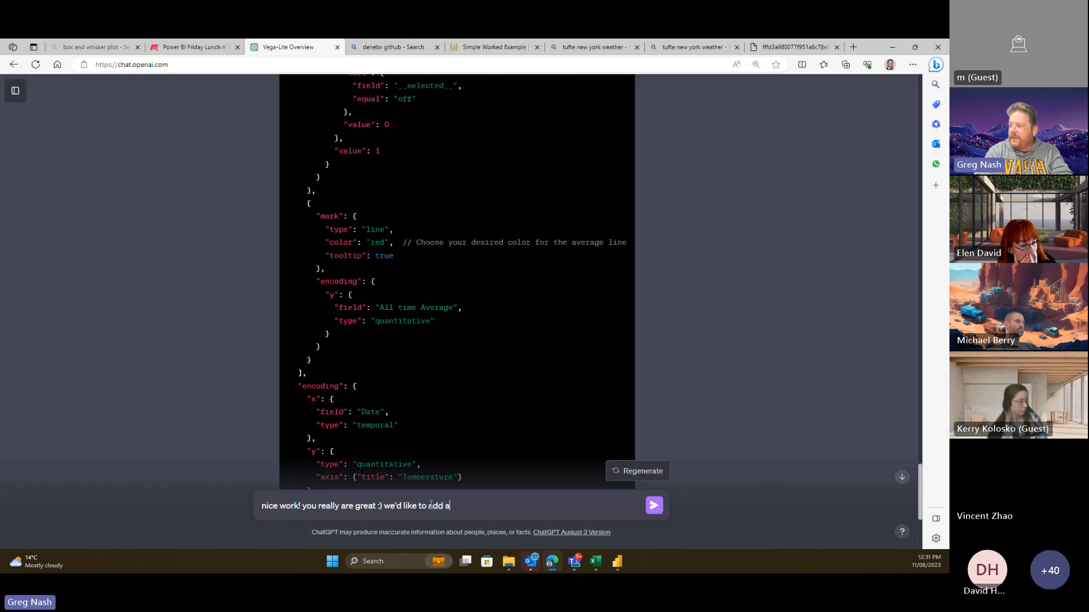
type("nother")
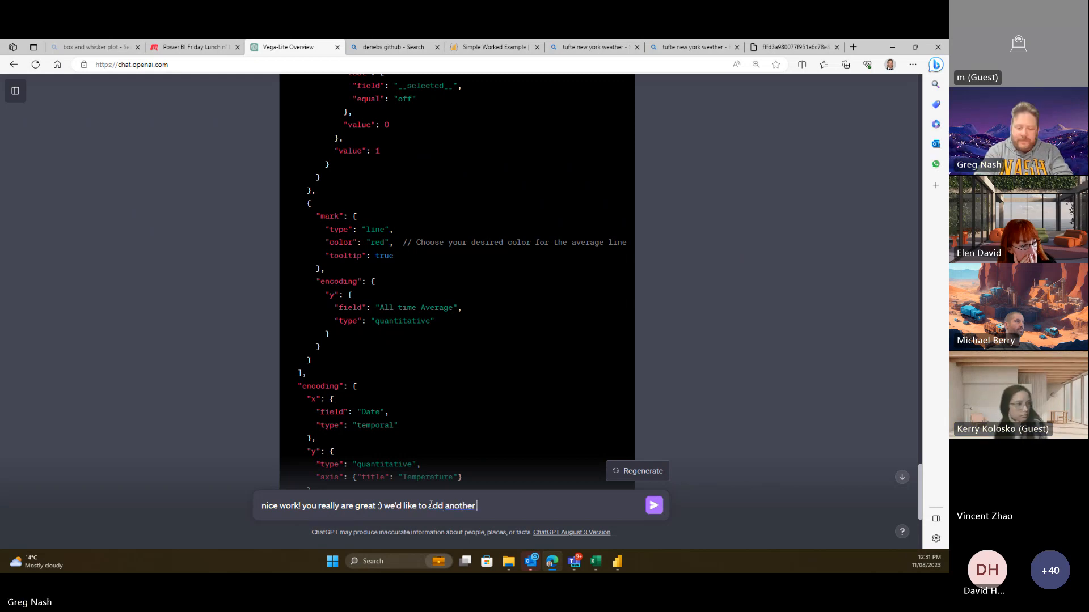
type(" bar that rep")
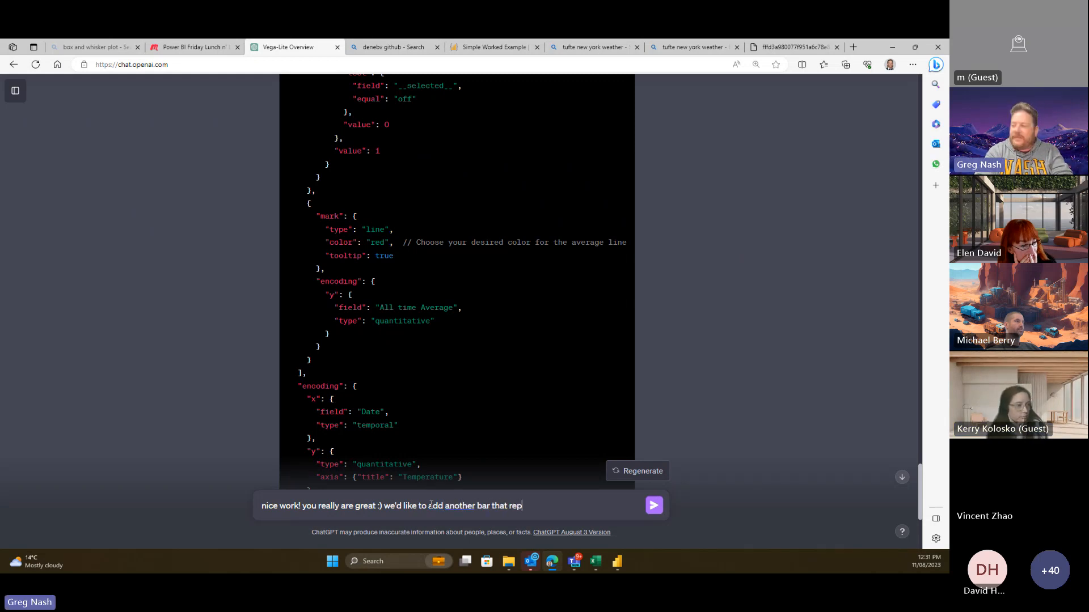
type("resents")
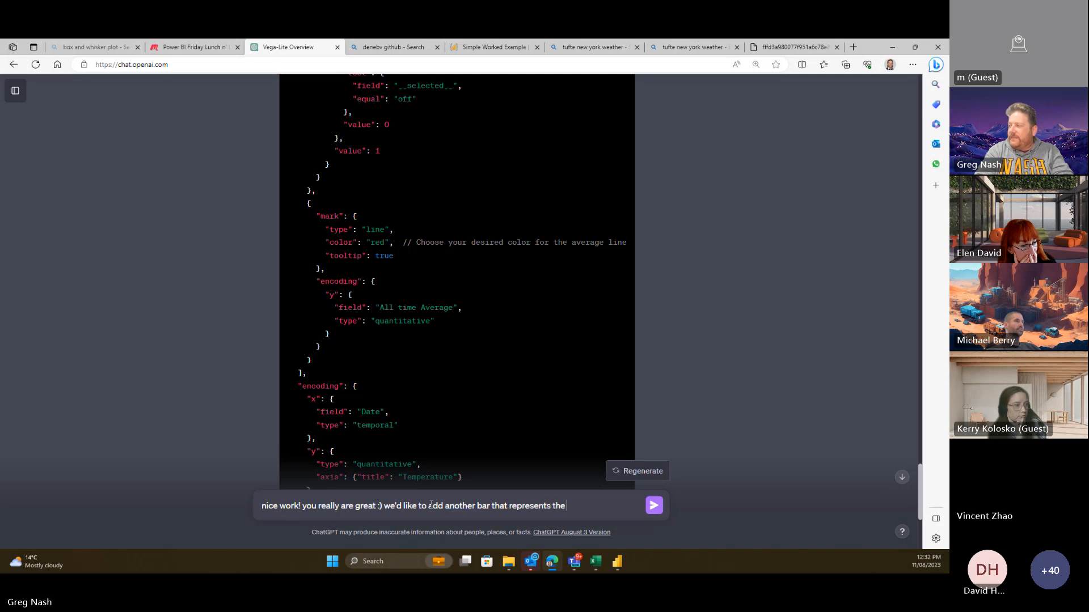
type(" the")
double_click(483, 506)
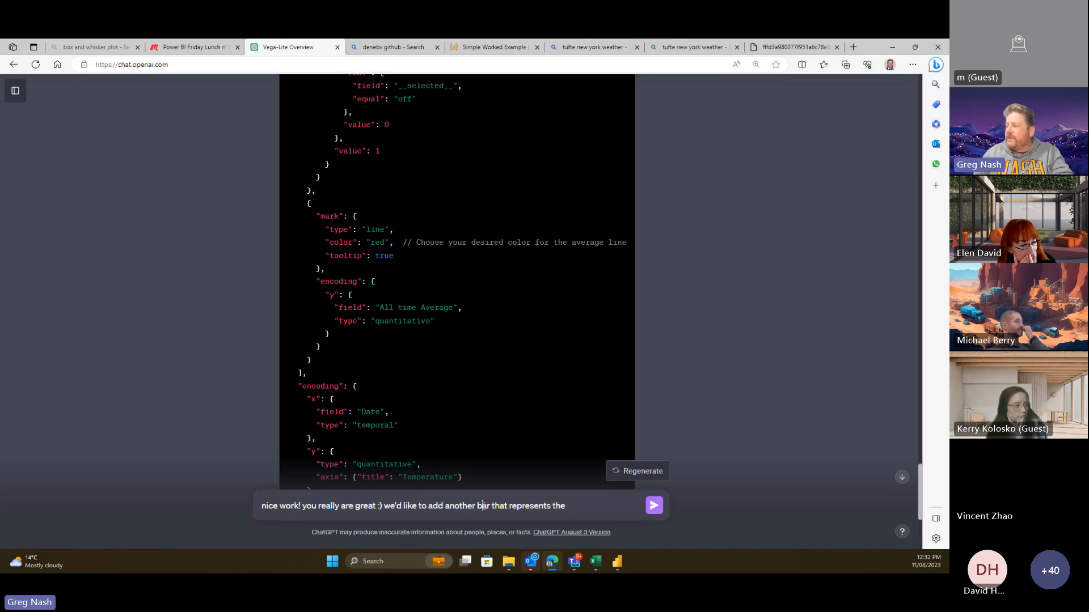
type("column")
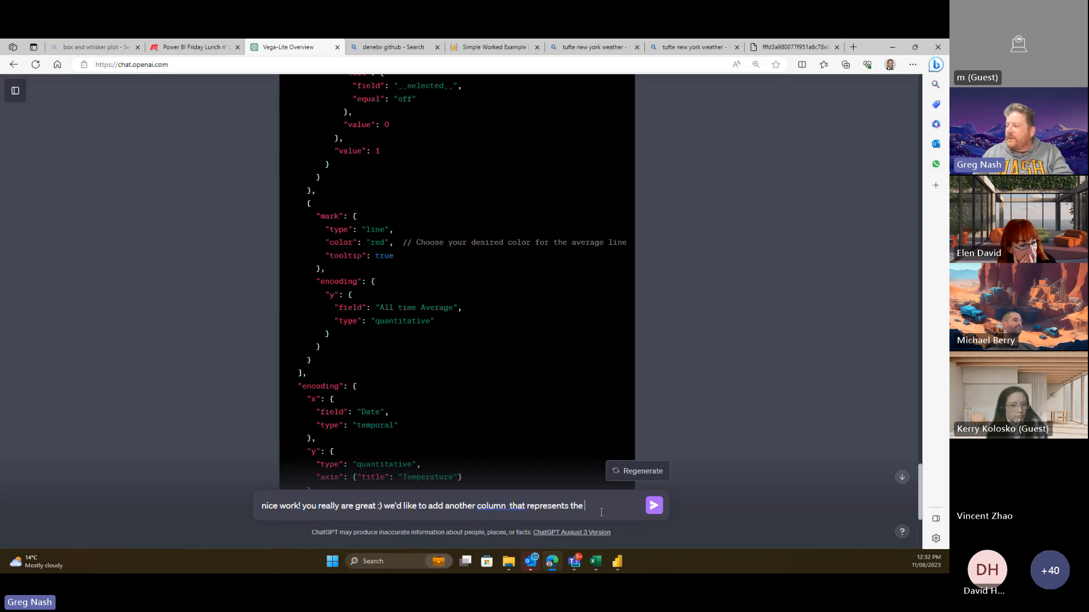
type("  that represents the all time ")
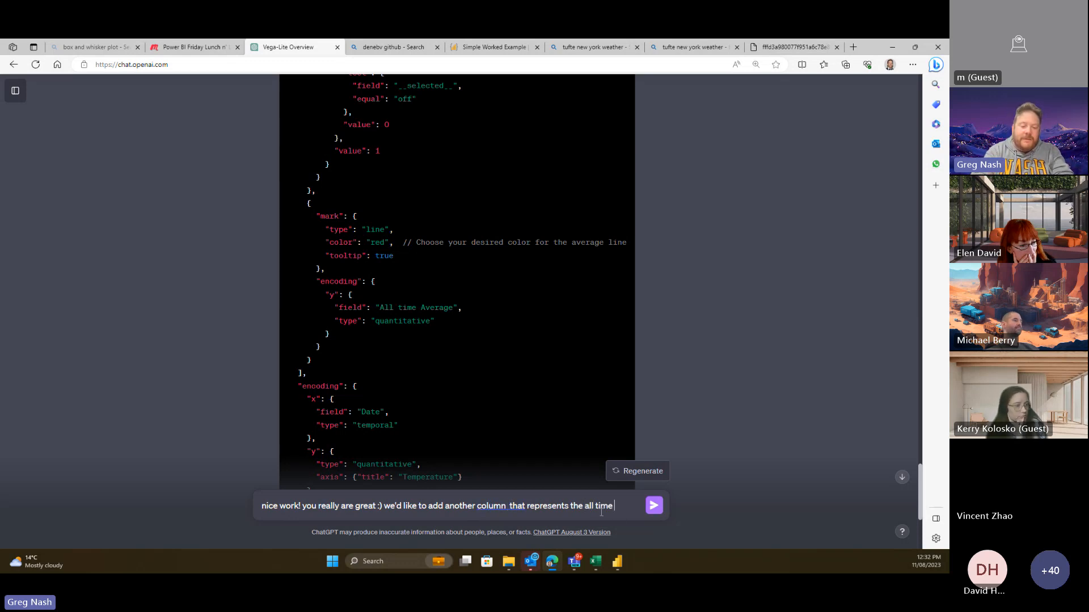
type("high and low. ")
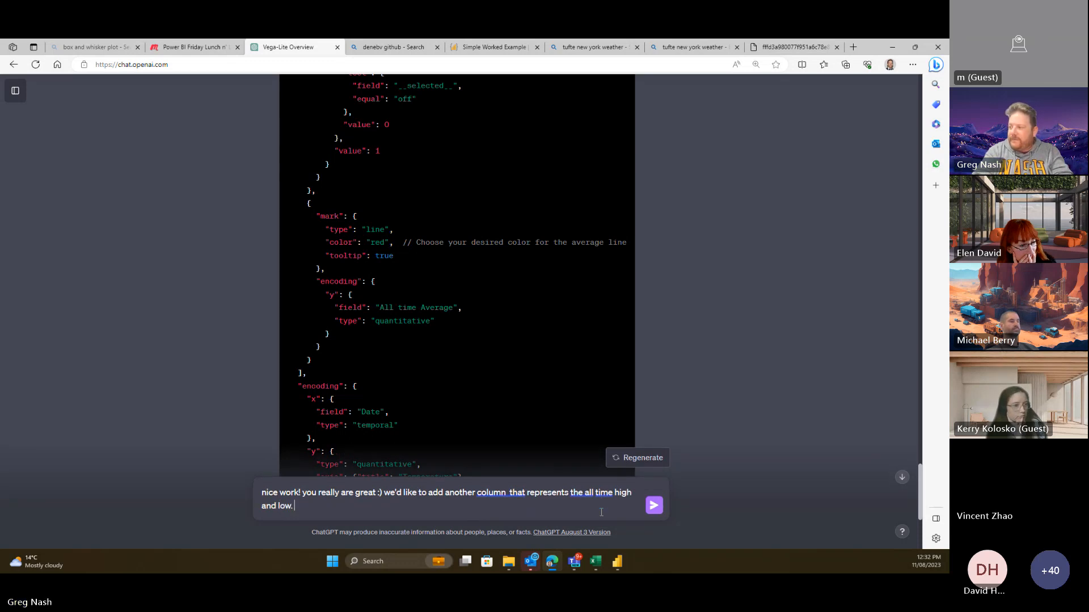
type("this will be in a lighter")
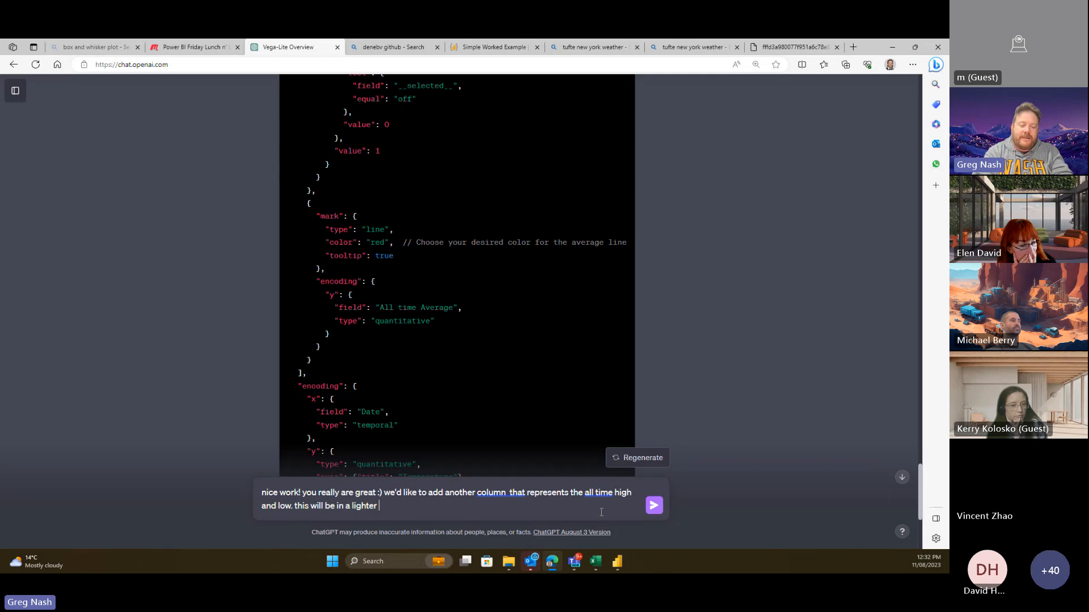
type(" colour and ")
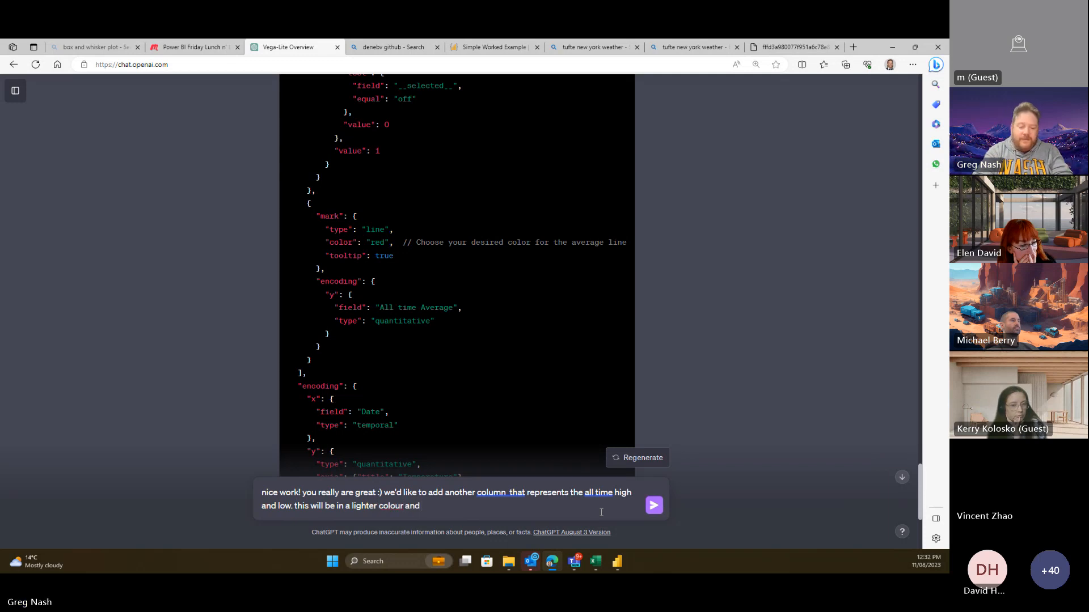
type("will sit ")
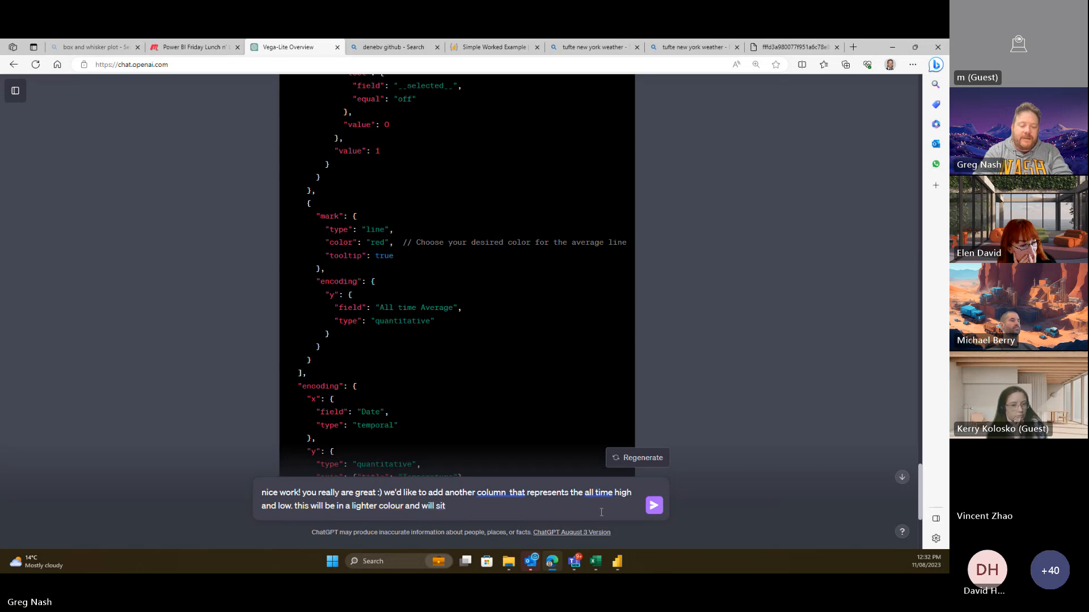
type("underneath the main c")
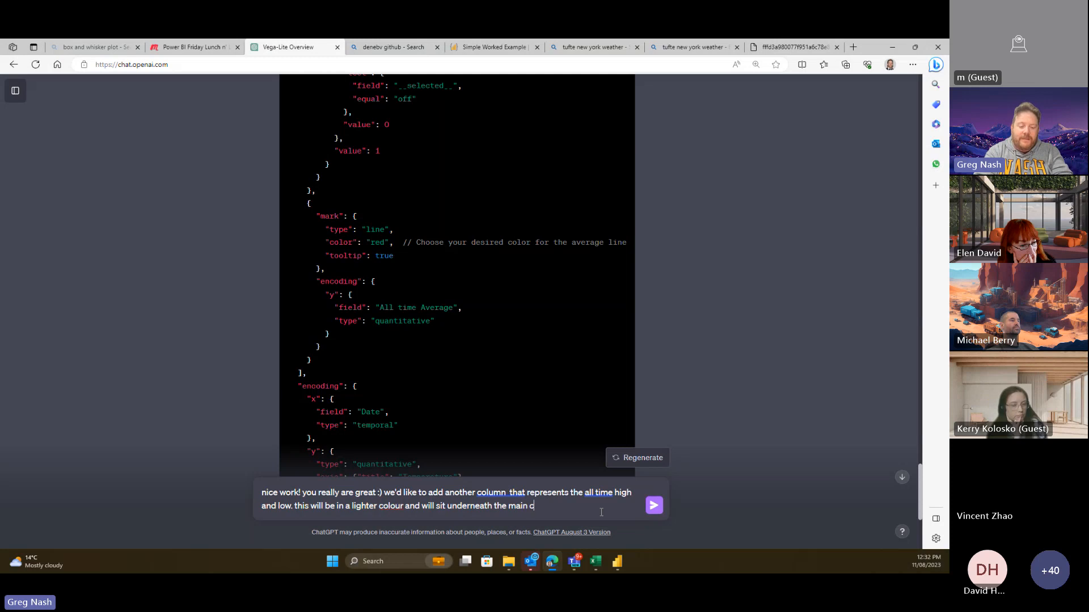
type("olumn ")
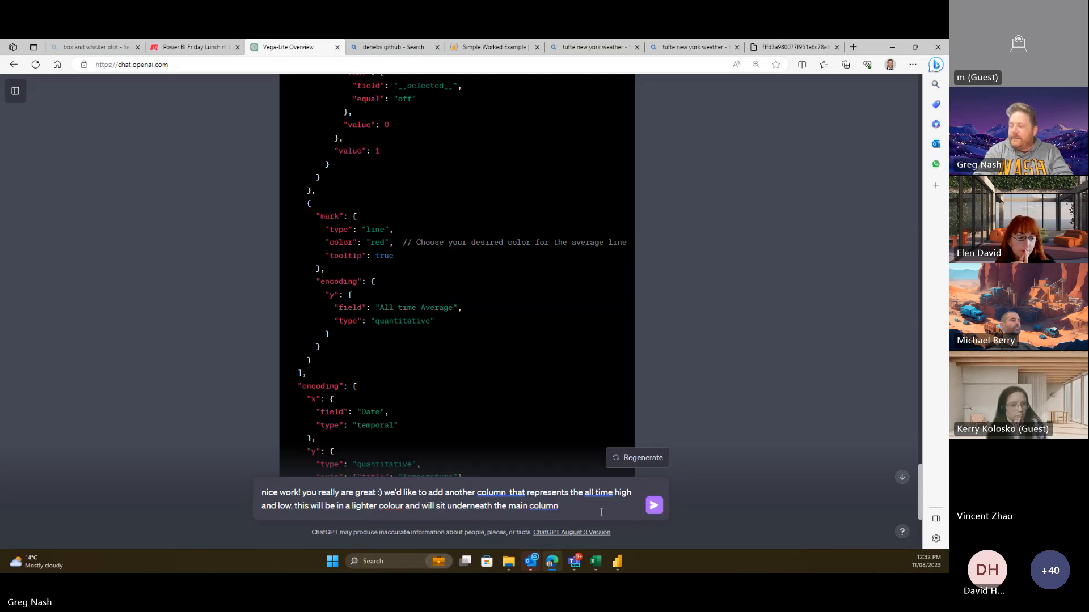
type("the measure")
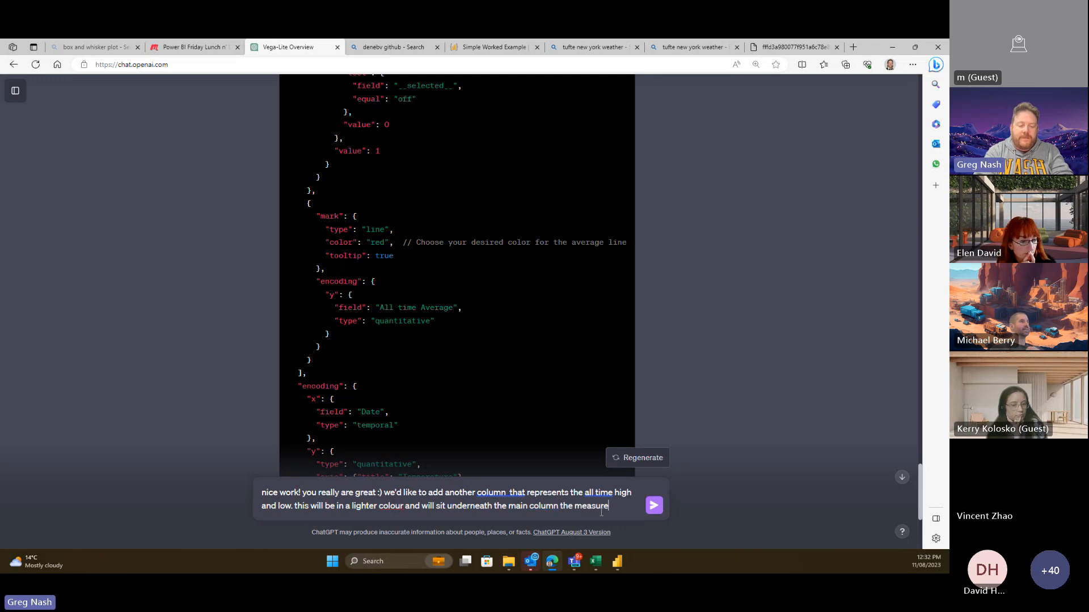
type(" for all time ")
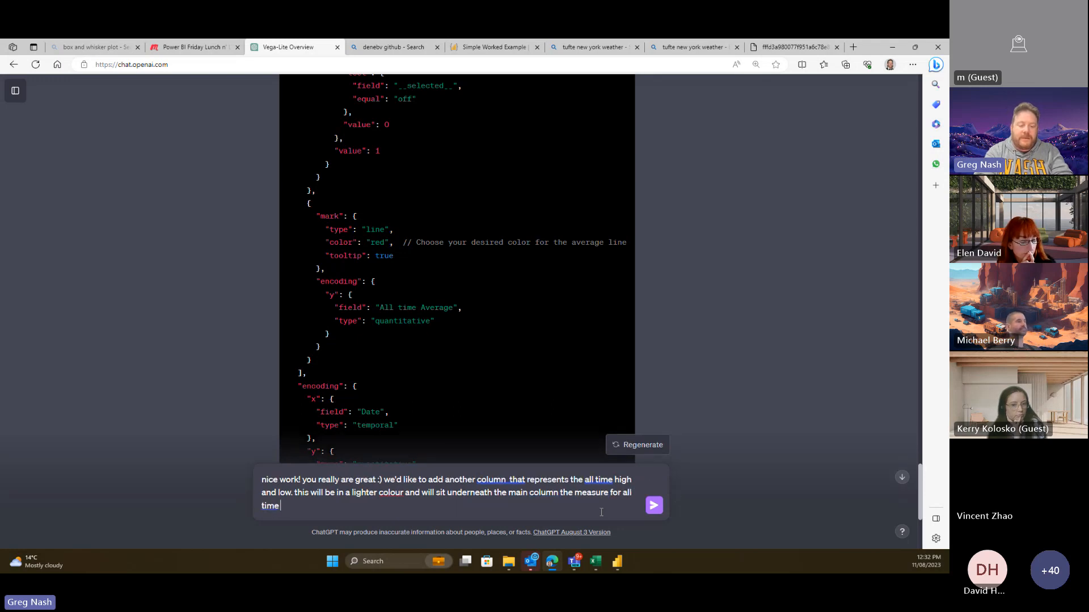
type("high is \"")
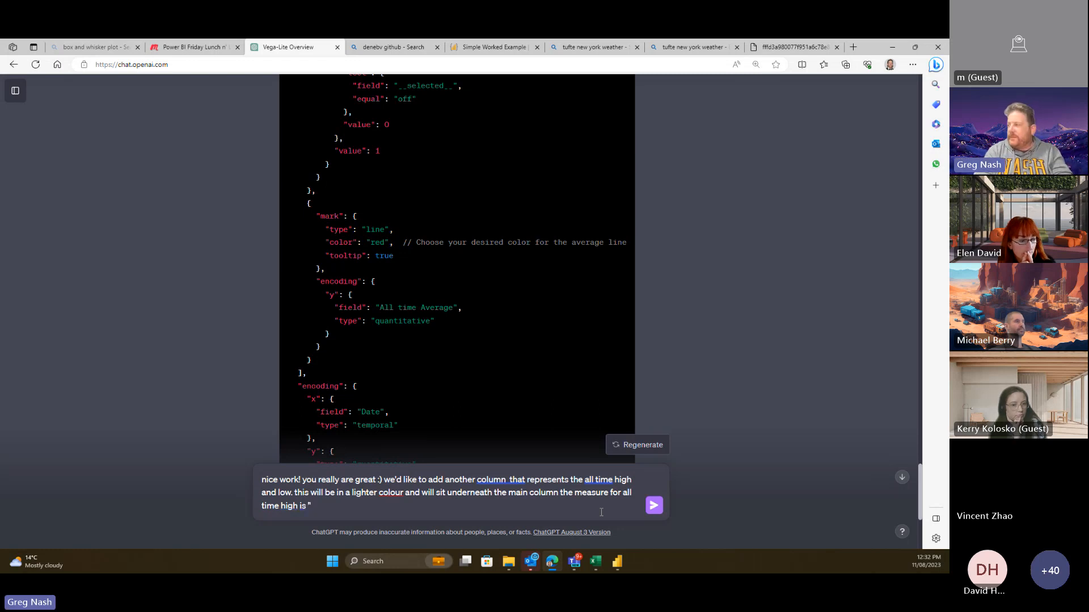
left_click(795, 48)
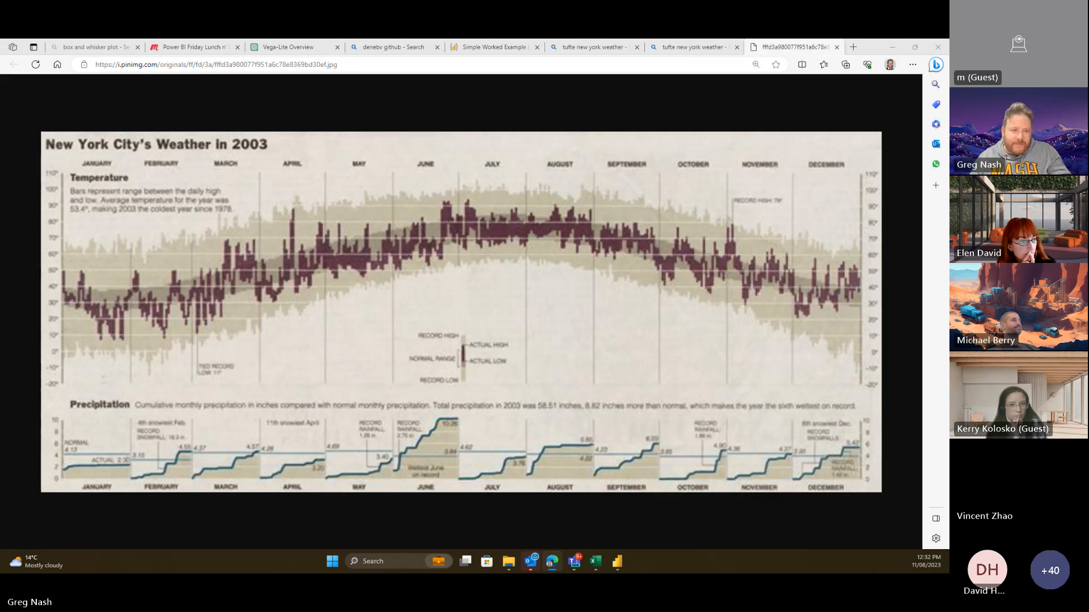
left_click(617, 561)
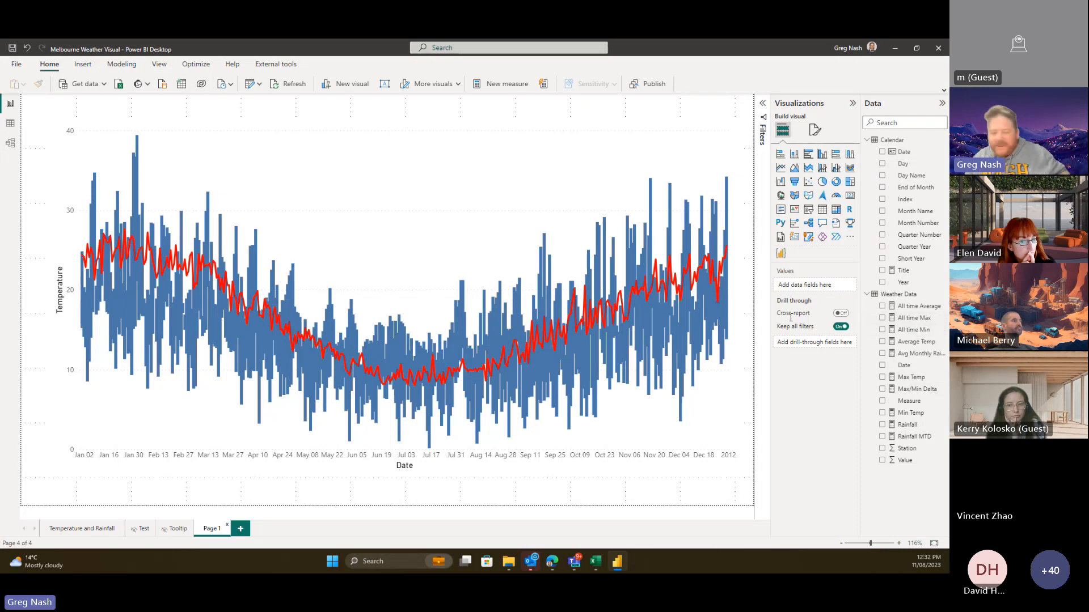
key("alt+Tab")
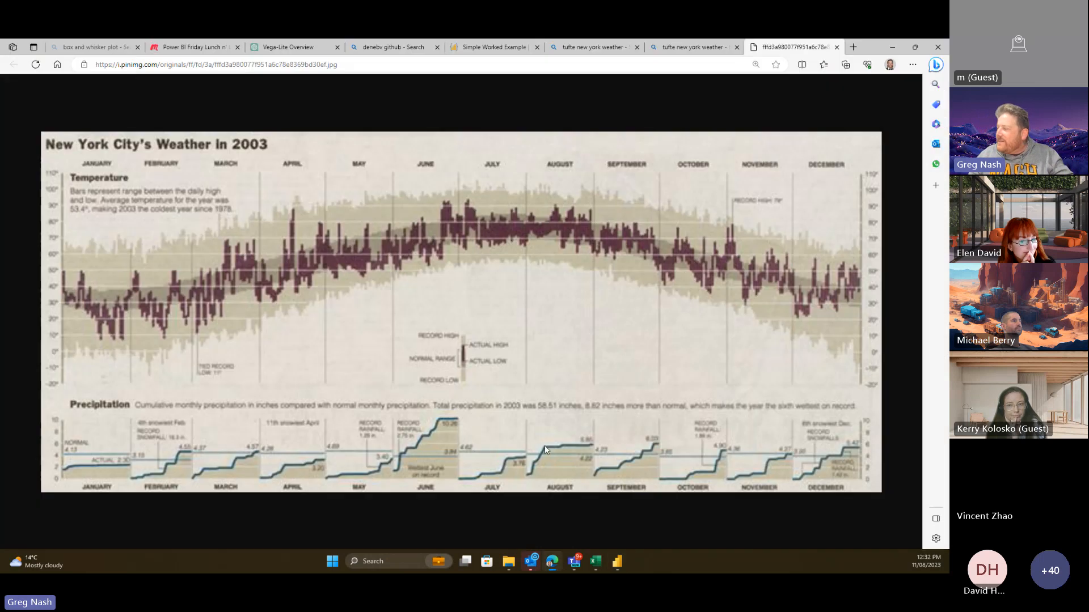
key("alt+Tab")
mouse_move(701, 373)
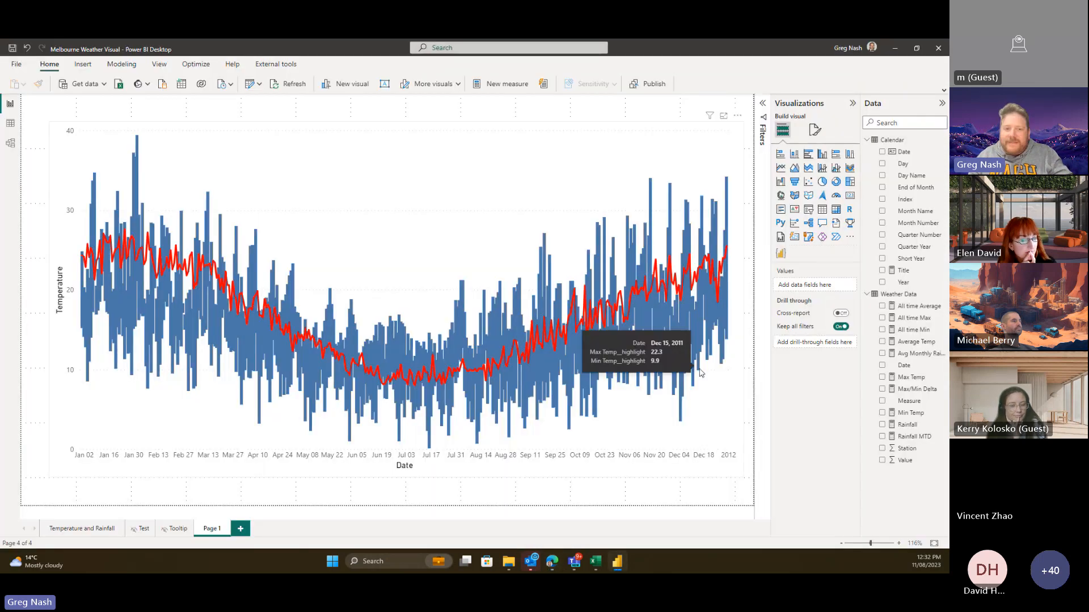
- Finish the prompt naming "All time Max" as the high and "All time Min" as the low
key("alt+Tab")
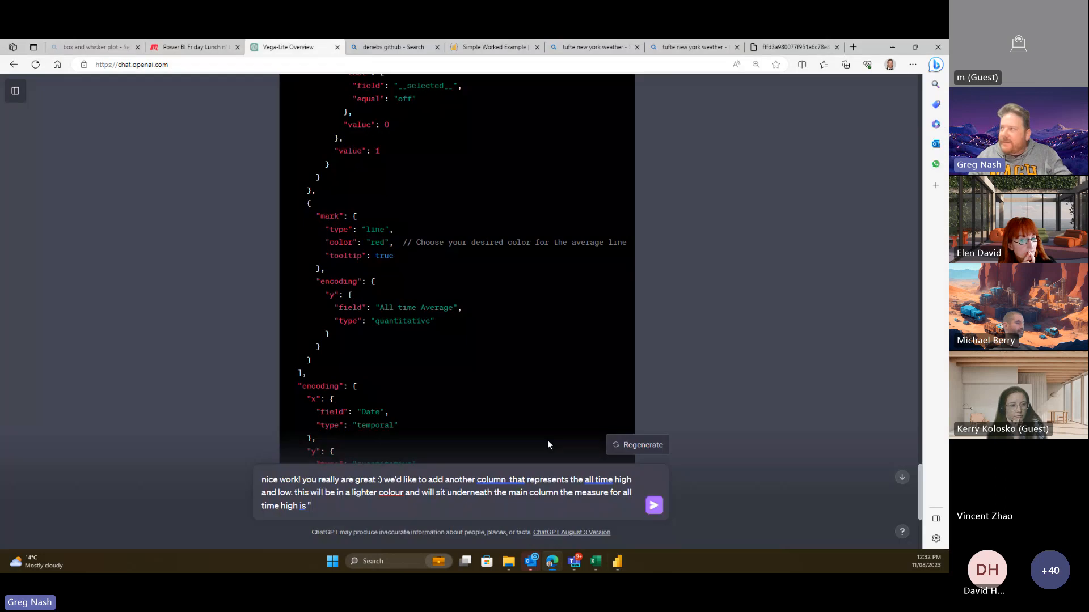
type("All")
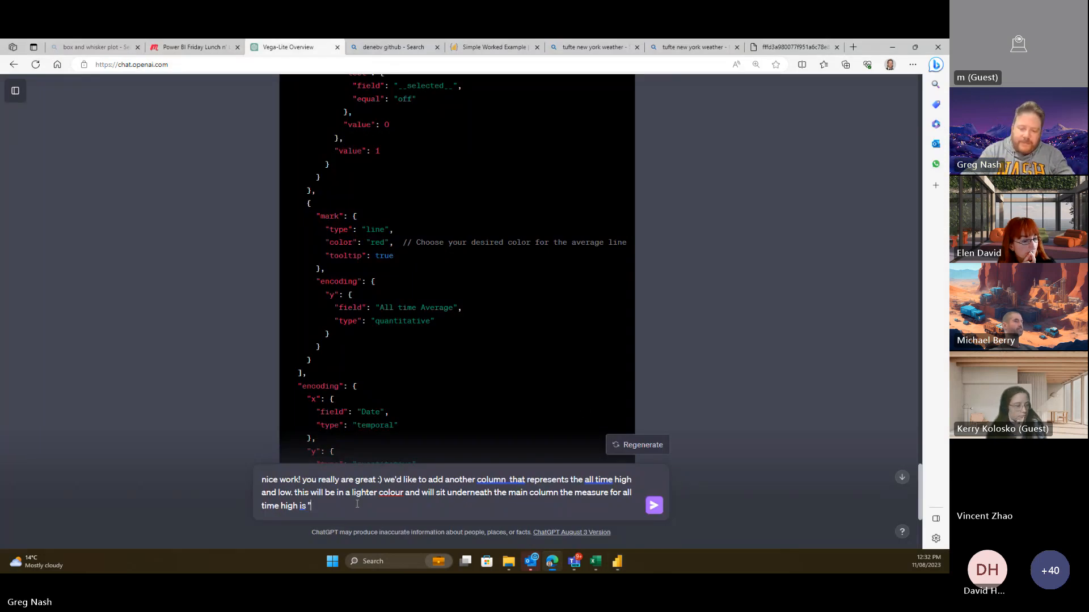
type(" time")
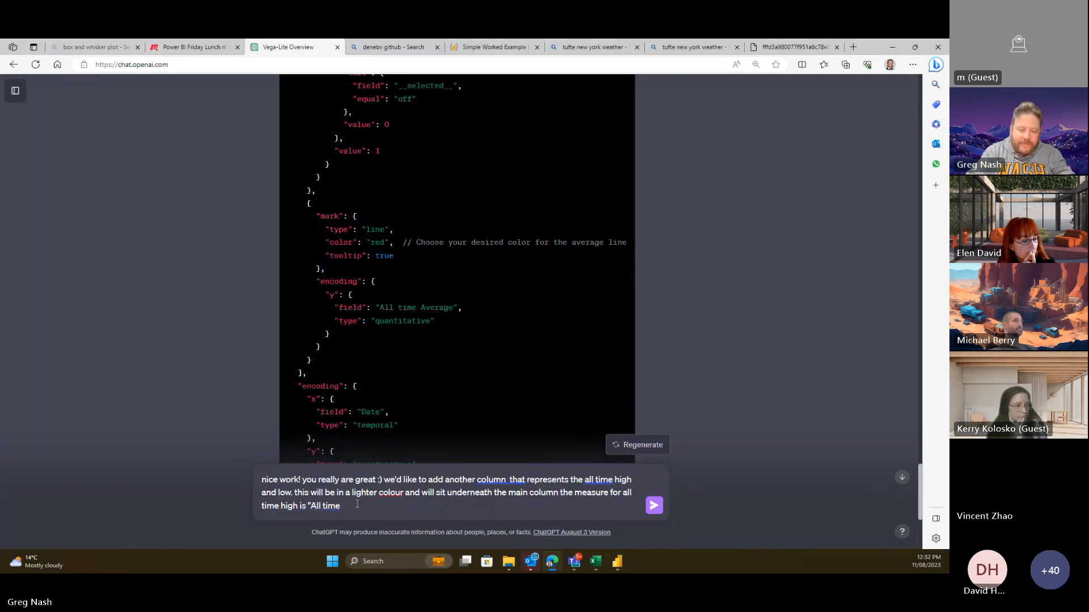
type(" Max\" a")
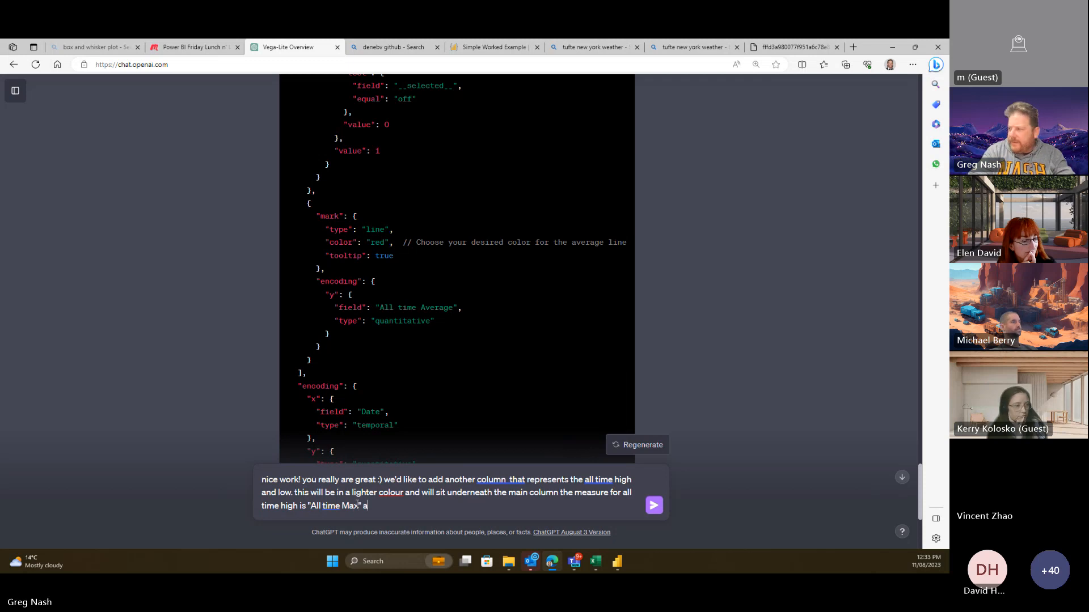
type("nd the lo")
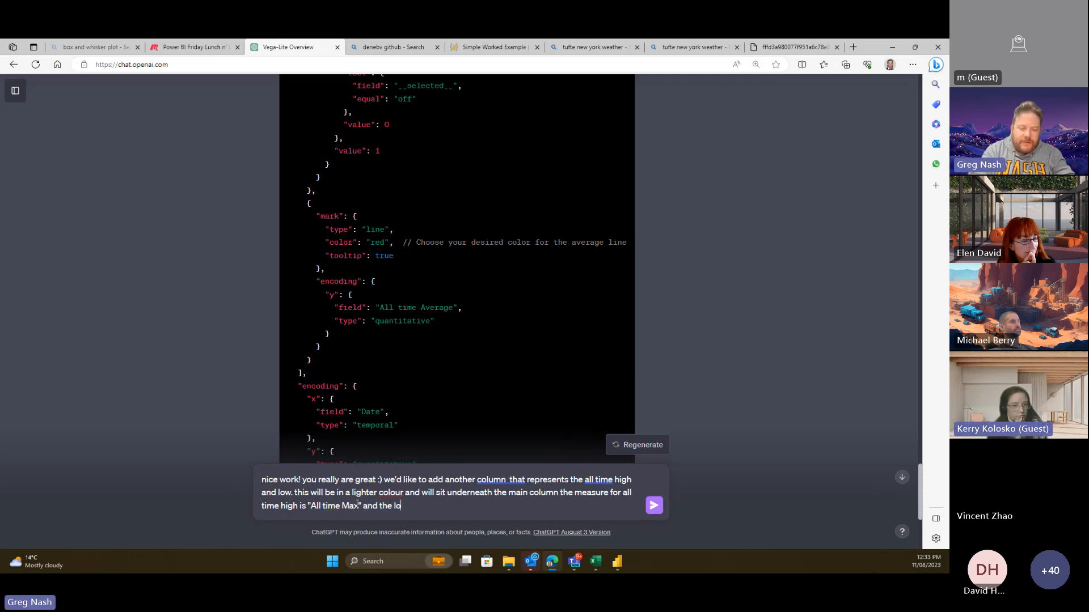
type("w is \"All ")
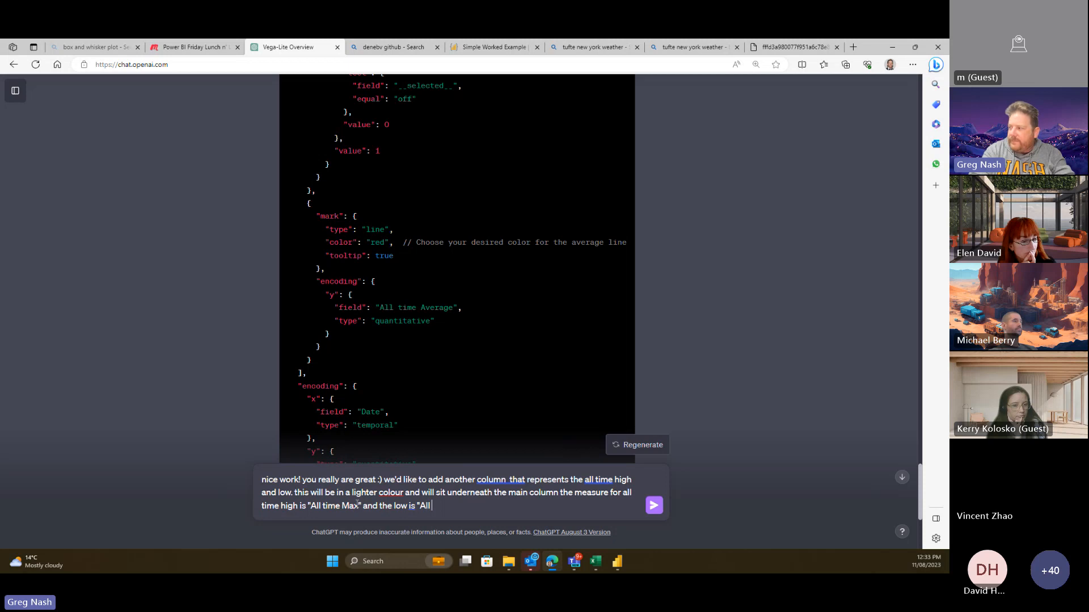
type("time Lo")
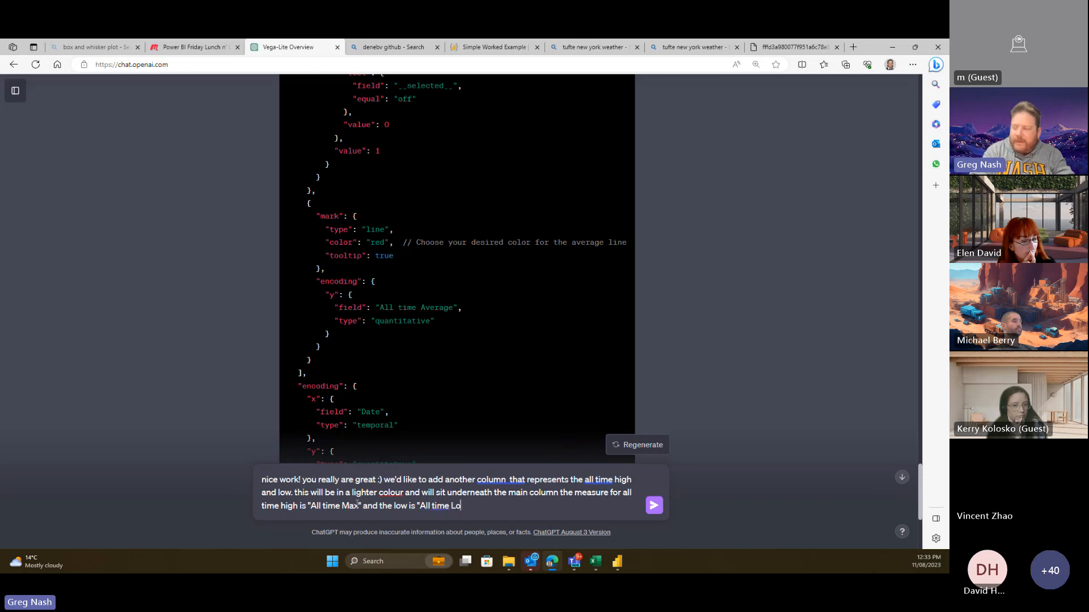
type("w")
key("BackSpace")
key("BackSpace")
key("BackSpace")
type("Mi")
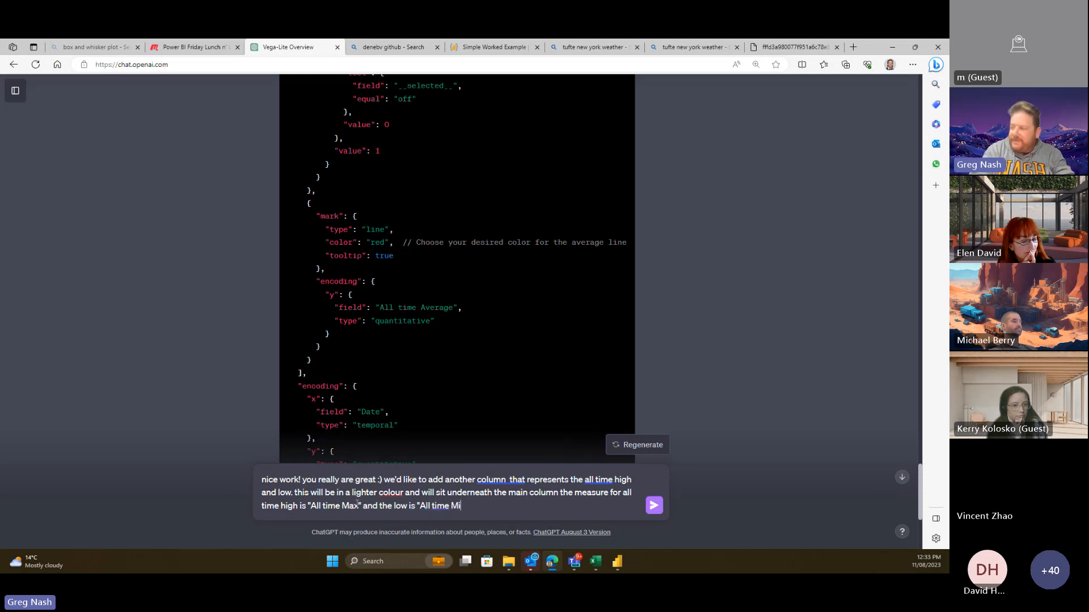
type("n\"")
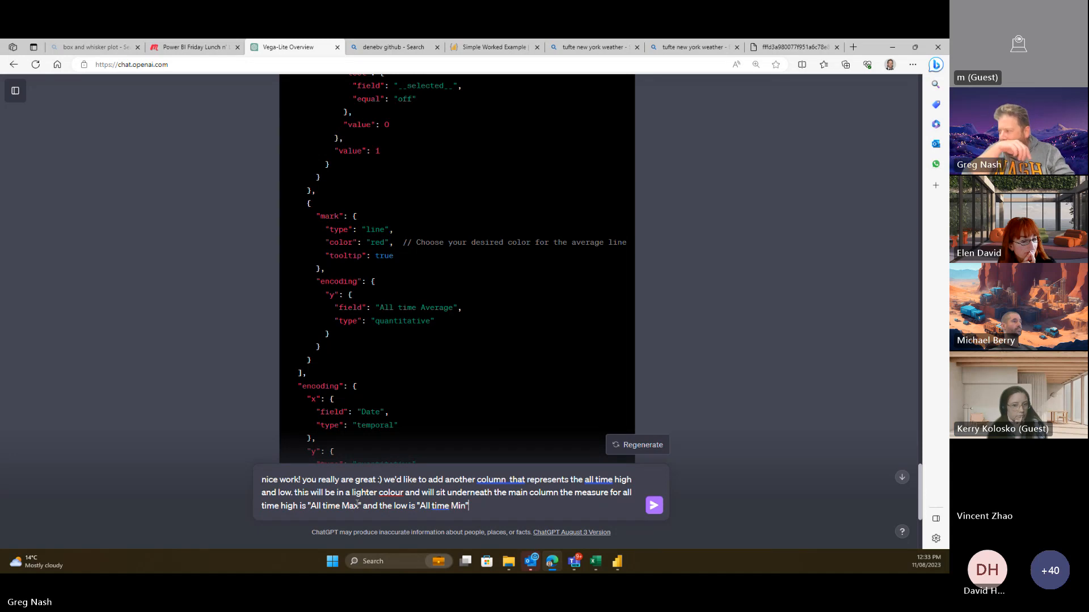
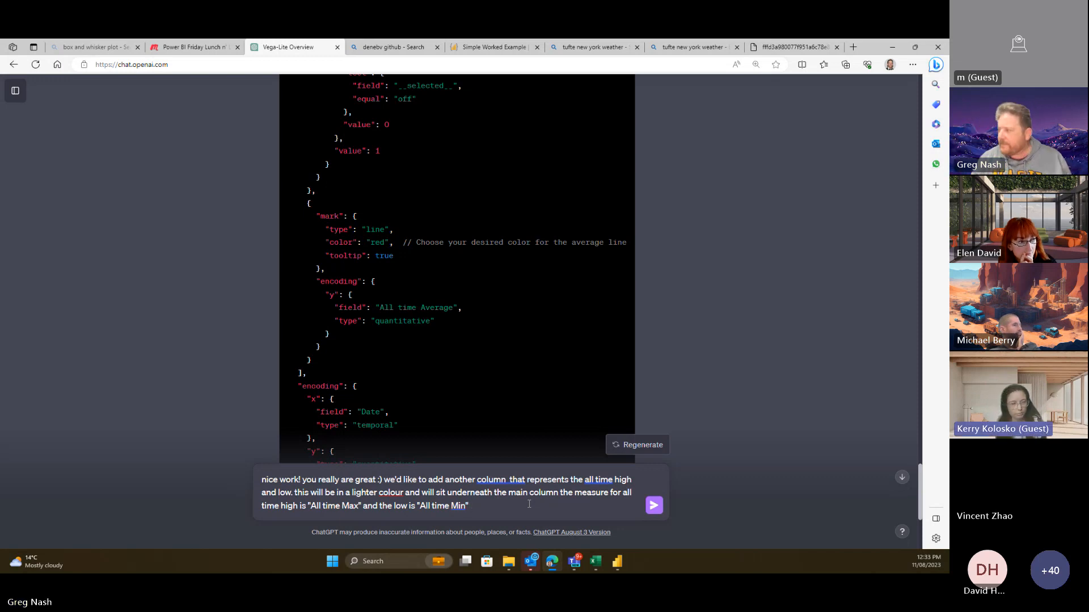
- Send the request for a lighter All time Max to All time Min column layer beneath the main bars
left_click(655, 506)
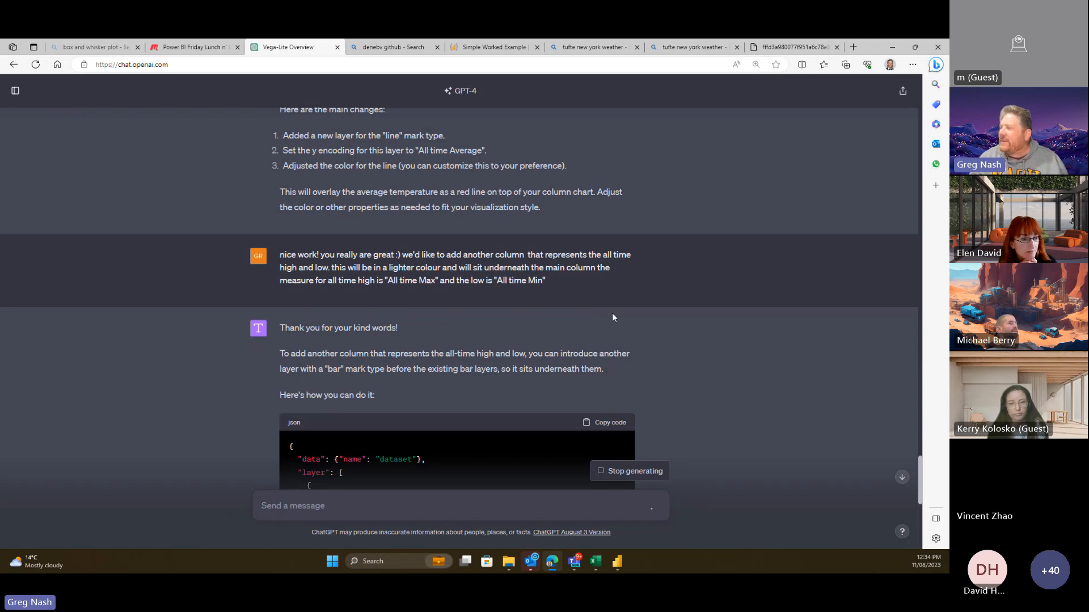
- Review ChatGPT's reply and copy its spec with the light grey #e0e0e0 all-time range bar layer
scroll(614, 313, "down", 1)
scroll(614, 316, "down", 2)
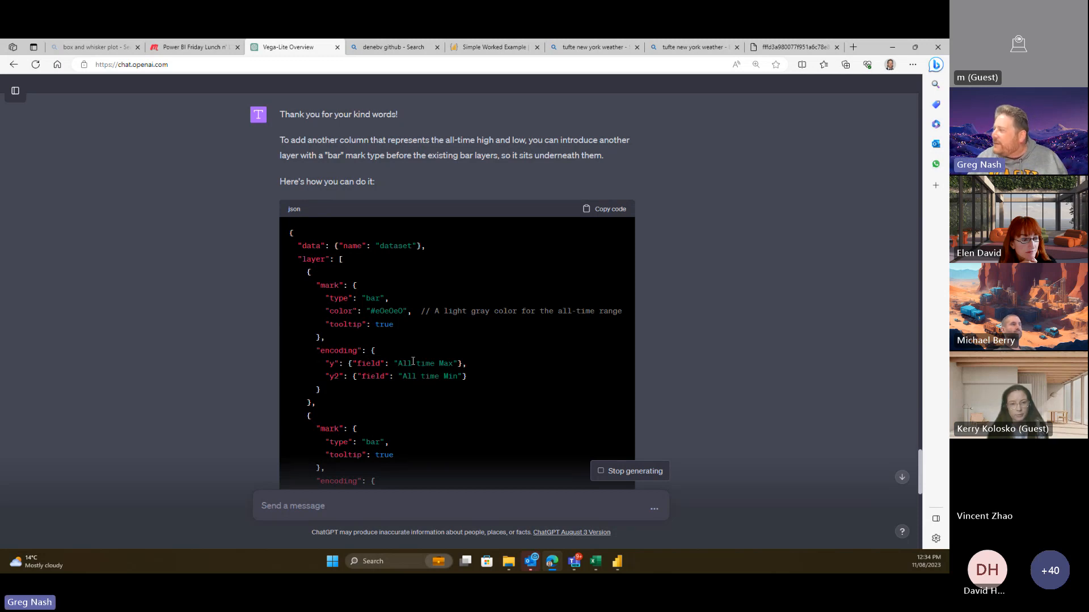
scroll(524, 373, "down", 1)
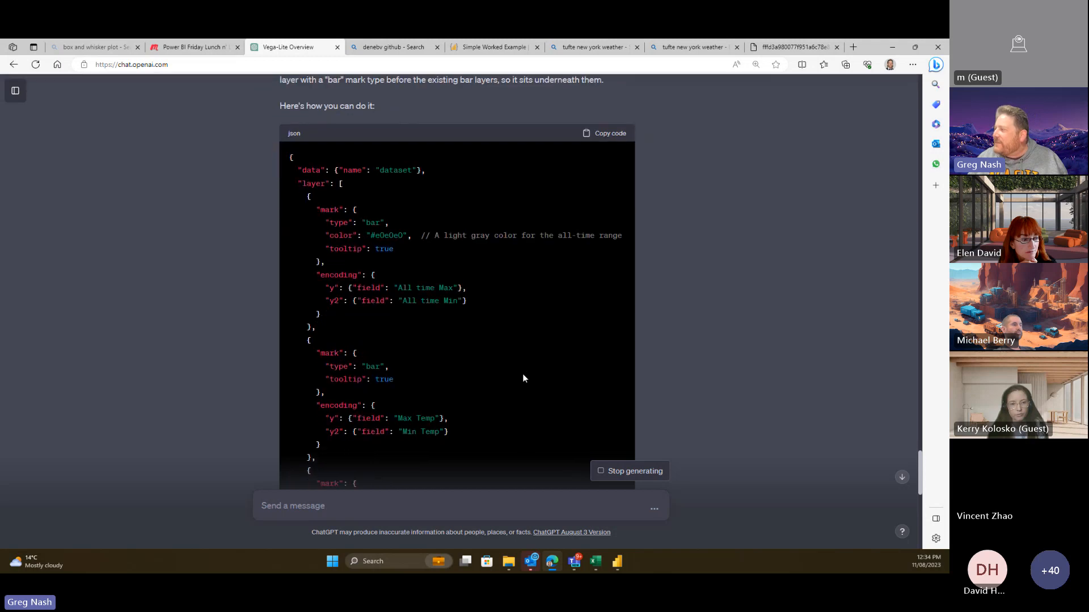
scroll(522, 374, "down", 4)
scroll(523, 375, "up", 3)
scroll(523, 377, "up", 3)
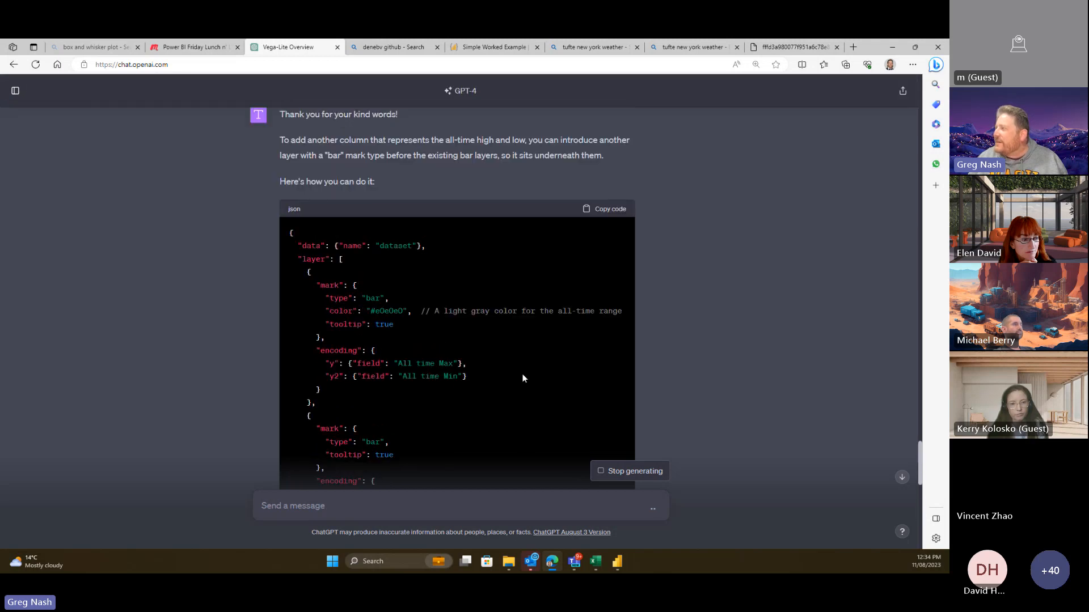
scroll(520, 379, "down", 10)
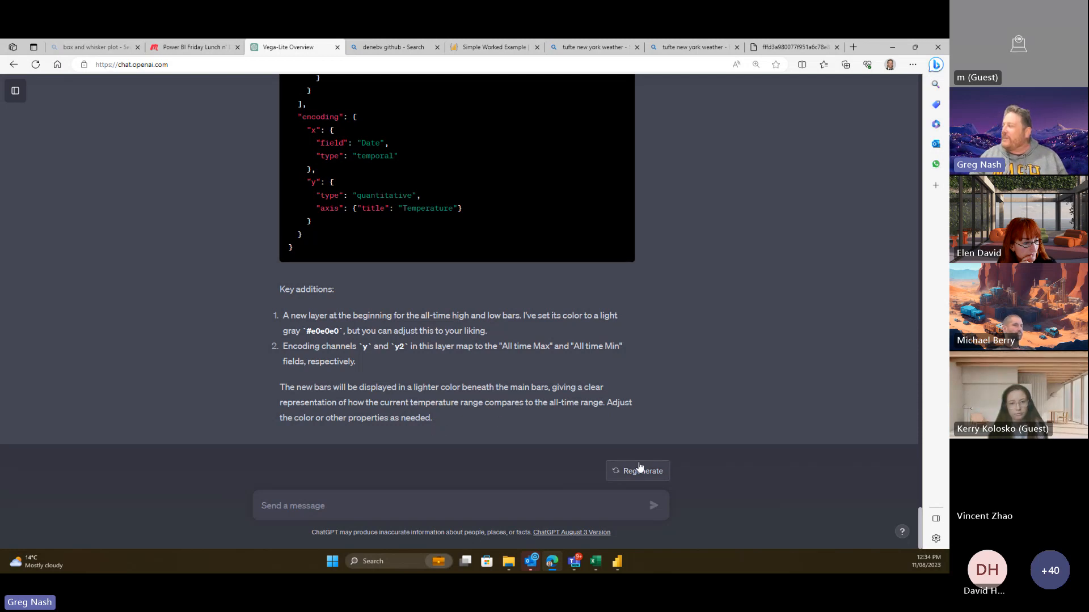
scroll(554, 285, "up", 4)
scroll(554, 285, "up", 8)
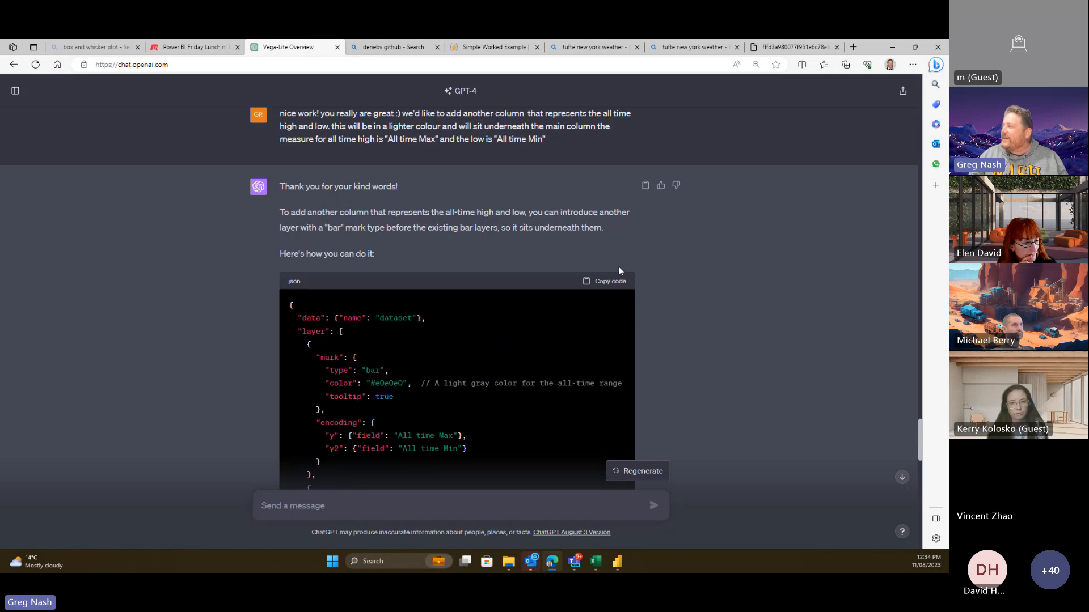
left_click(612, 282)
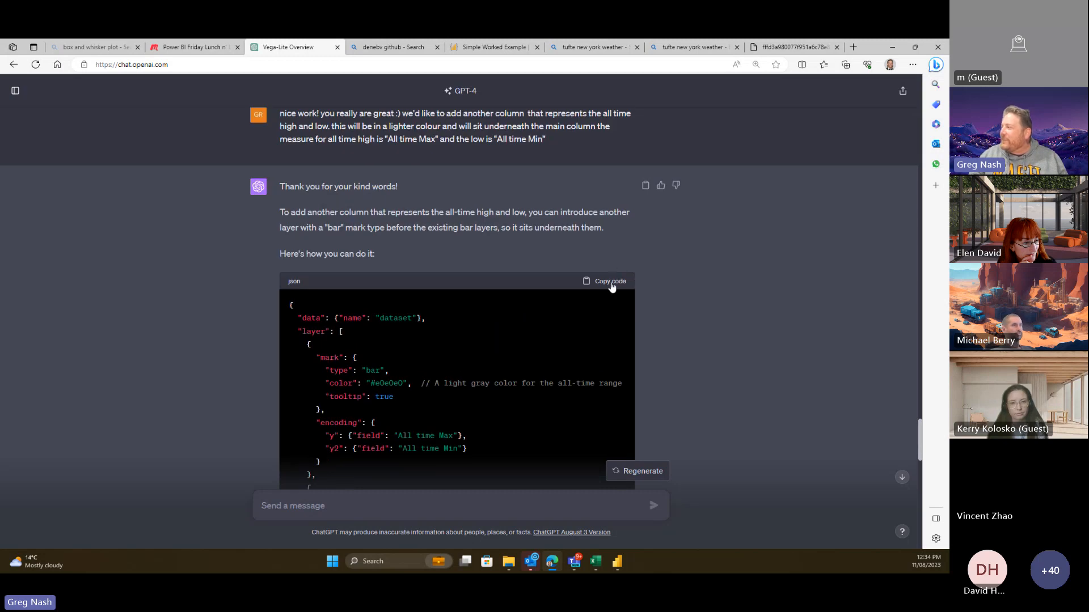
- Replace the Deneb chart's entire specification with the spec pasted from ChatGPT
left_click(617, 562)
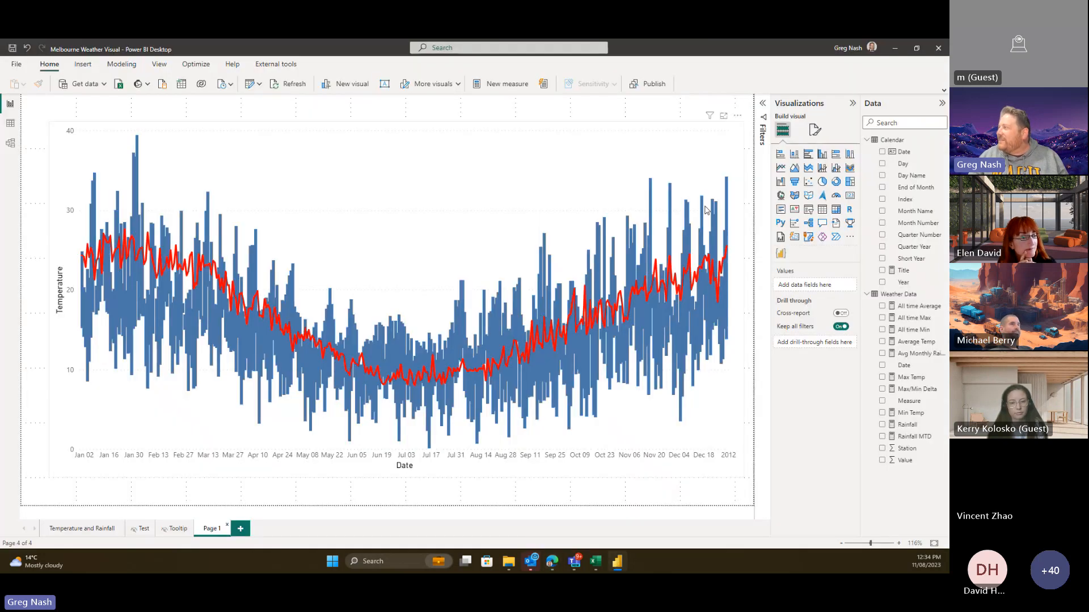
left_click(737, 116)
left_click(751, 130)
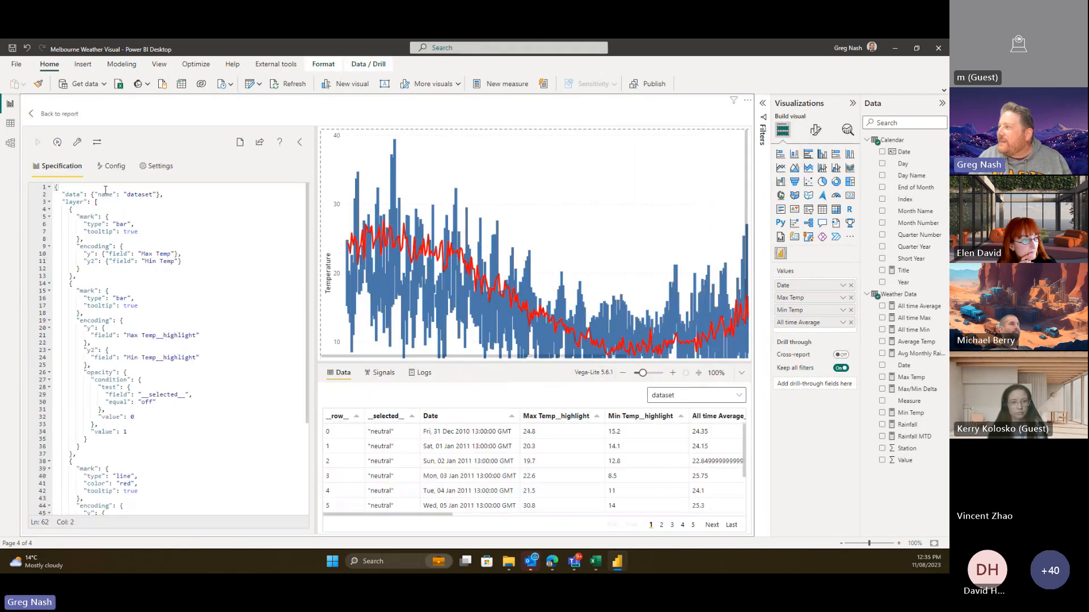
left_click(214, 245)
key("ctrl+a")
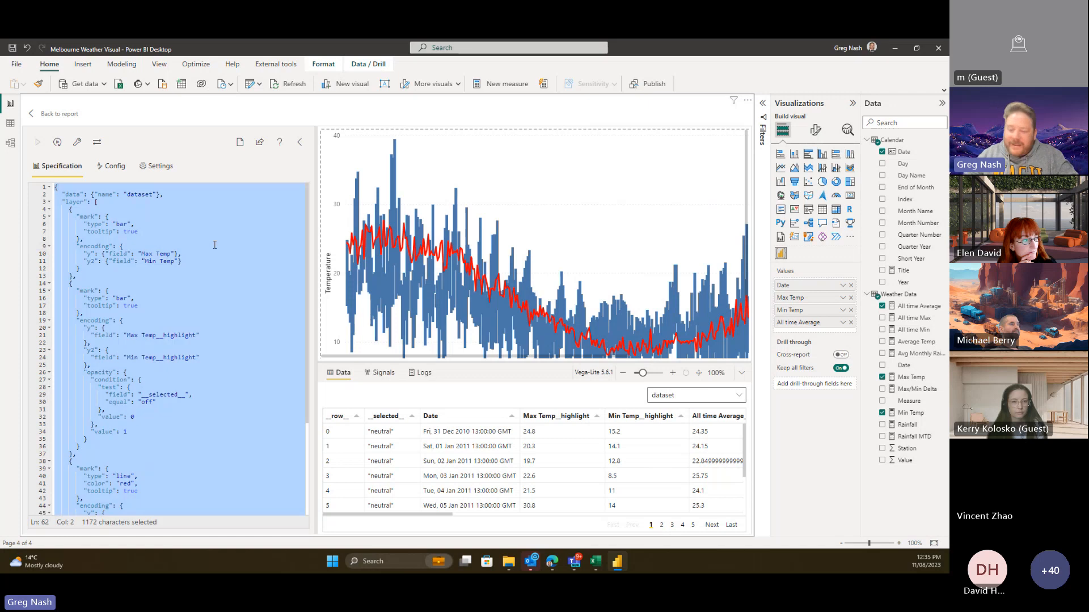
key("Delete")
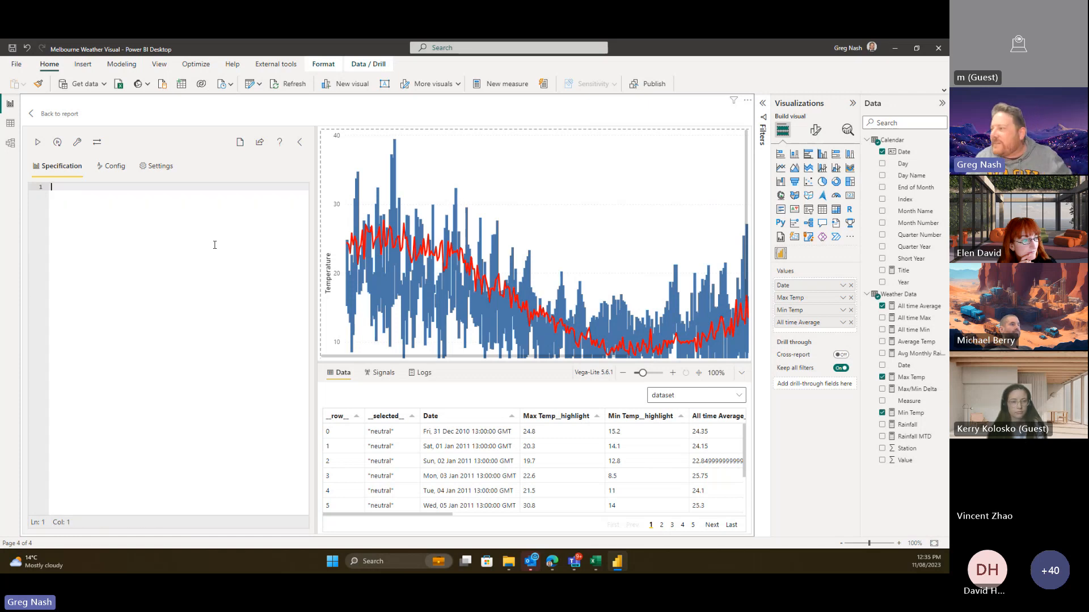
key("ctrl+v")
- Delete the comment after the grey colour value and apply the updated spec to the chart
left_click_drag(160, 215, 177, 224)
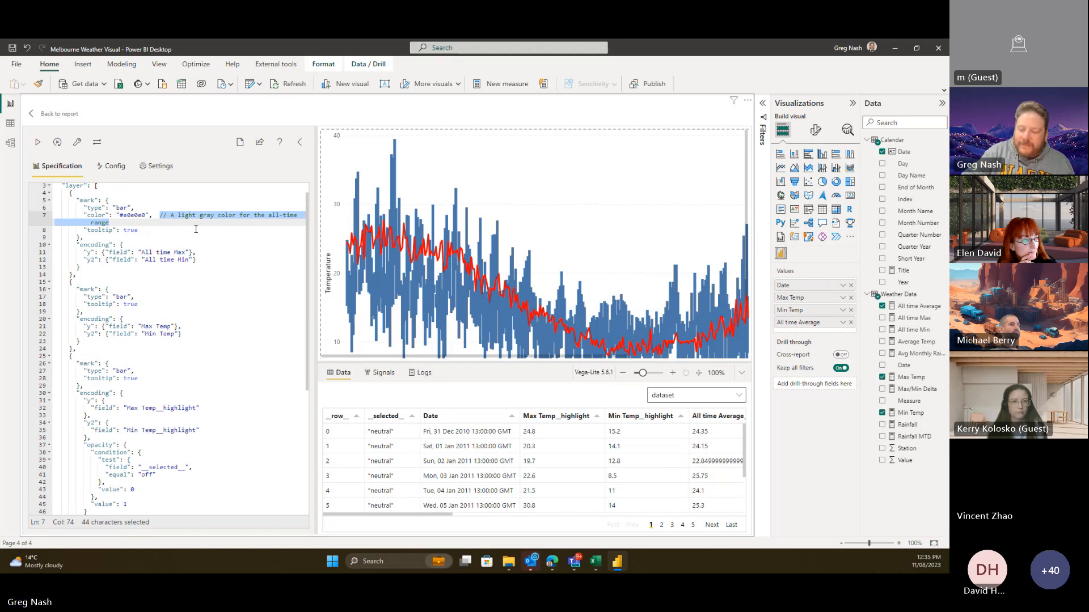
key("Delete")
left_click(226, 267)
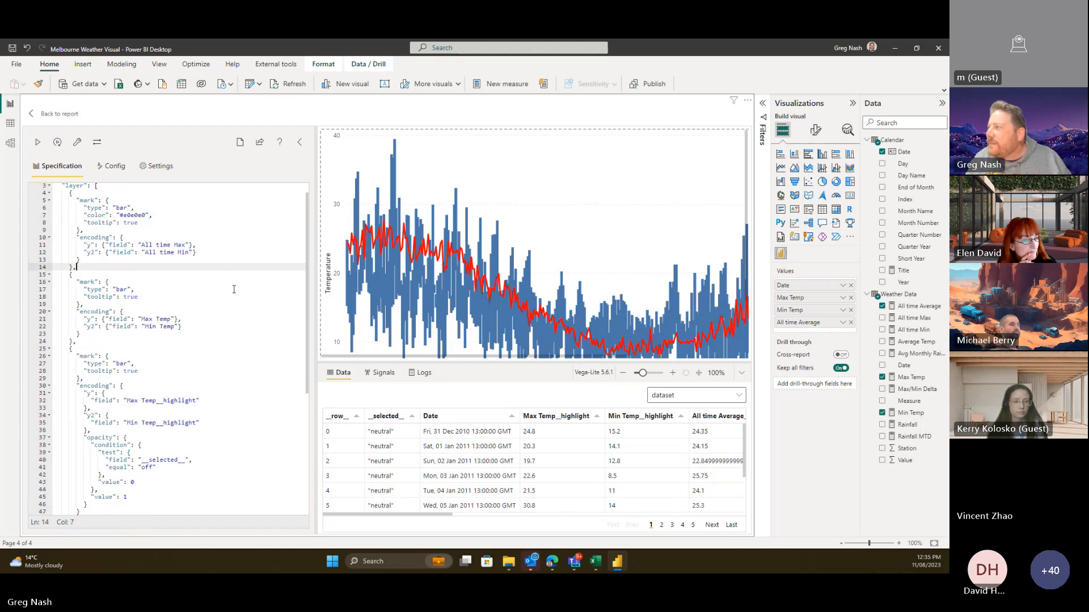
scroll(234, 297, "up", 1)
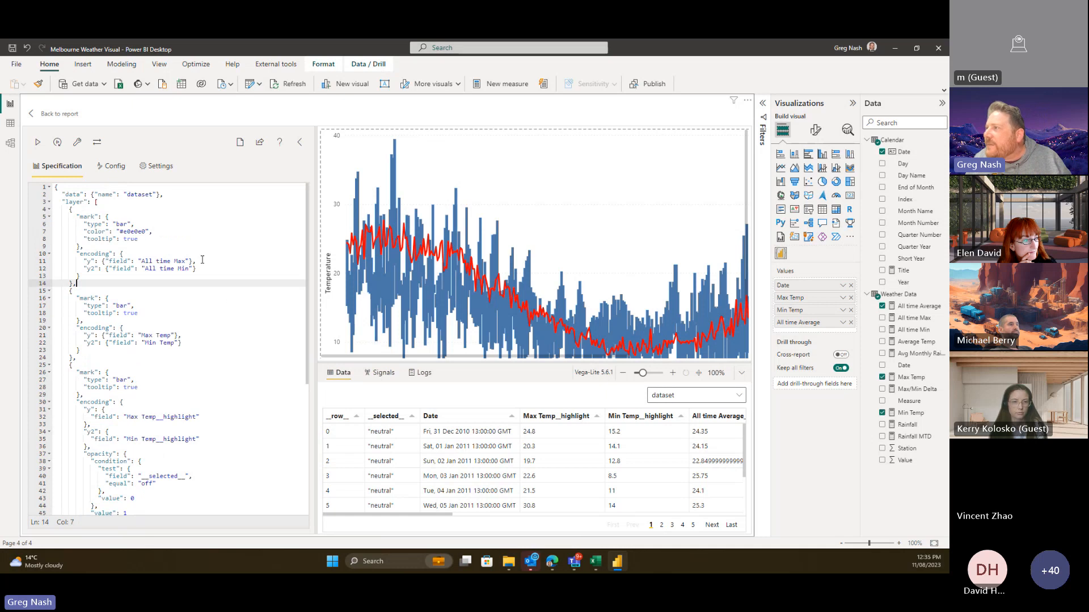
left_click(38, 142)
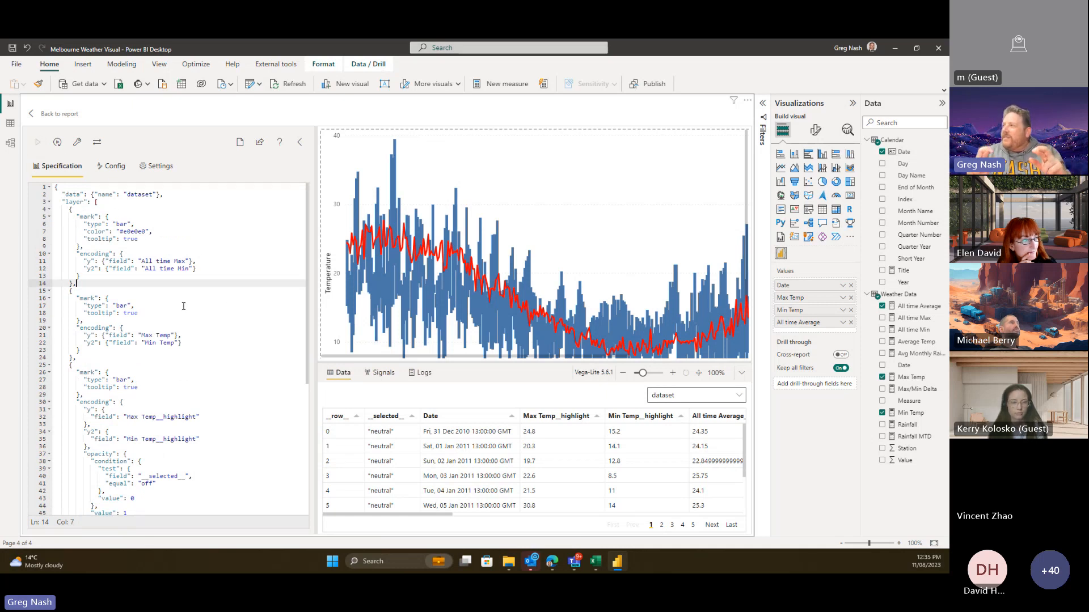
scroll(618, 249, "down", 2)
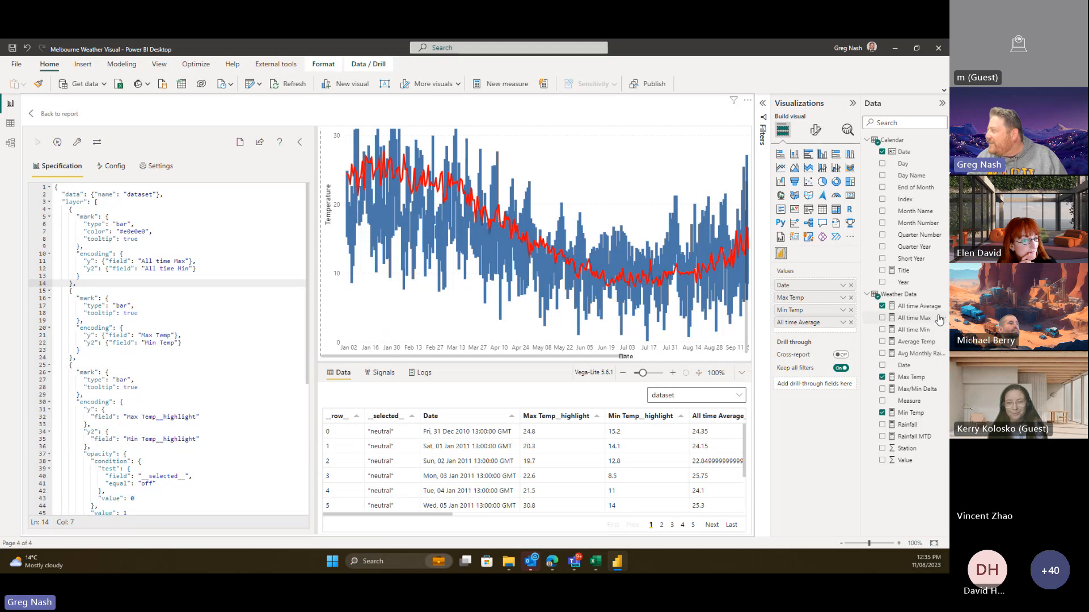
- Add All time Max and All time Min to the chart's Values, then go back to the report and the browser
mouse_move(921, 321)
left_mouse_down()
mouse_move(840, 321)
mouse_move(839, 331)
mouse_move(914, 334)
left_mouse_up()
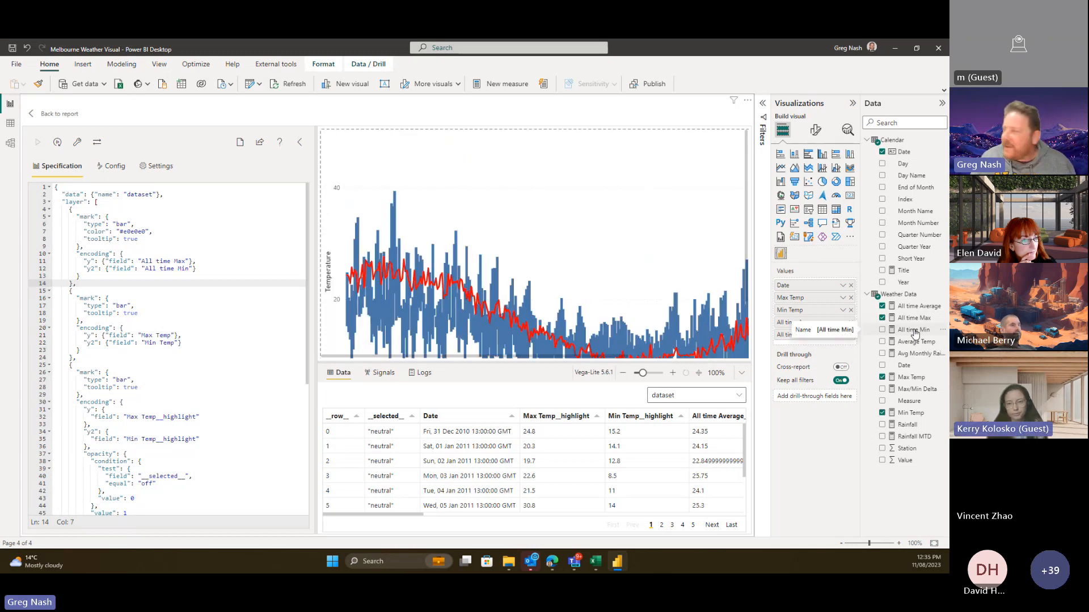
left_click_drag(914, 333, 831, 342)
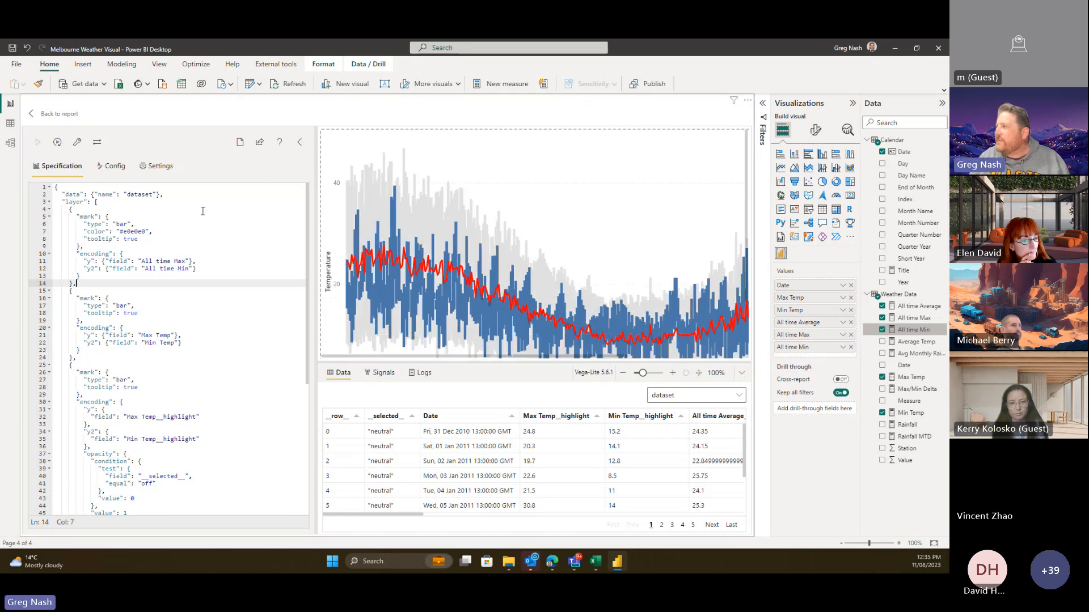
scroll(528, 197, "down", 2)
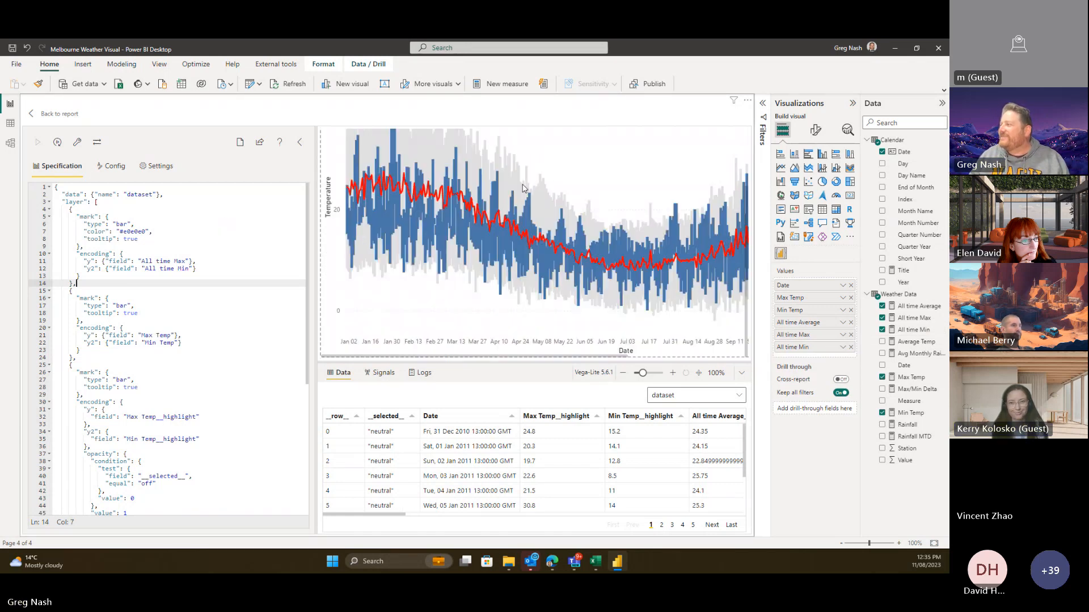
scroll(528, 197, "up", 2)
scroll(529, 197, "down", 2)
scroll(465, 221, "up", 2)
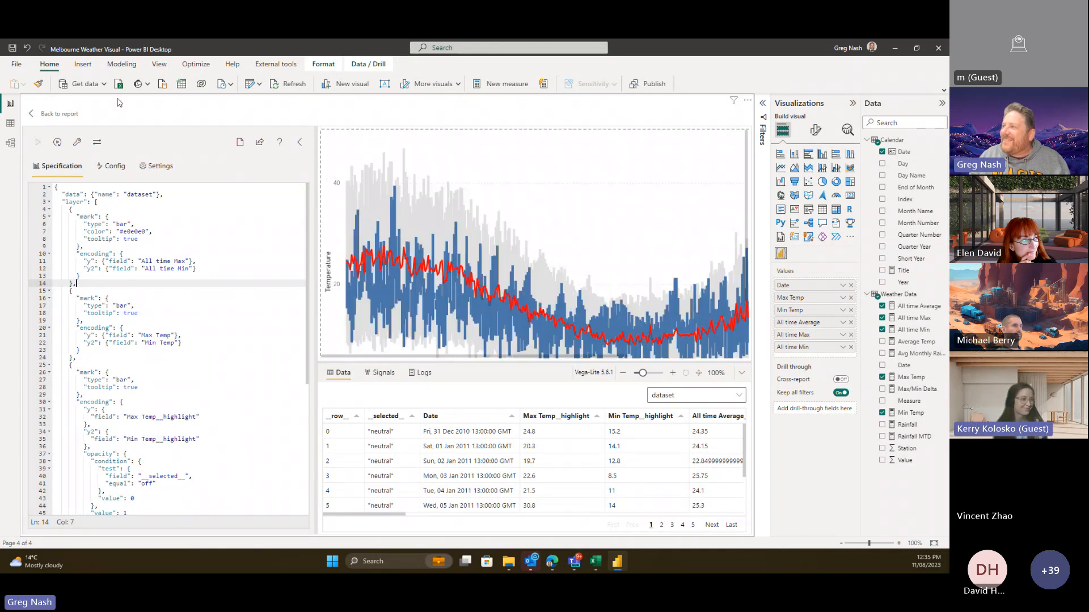
left_click(54, 113)
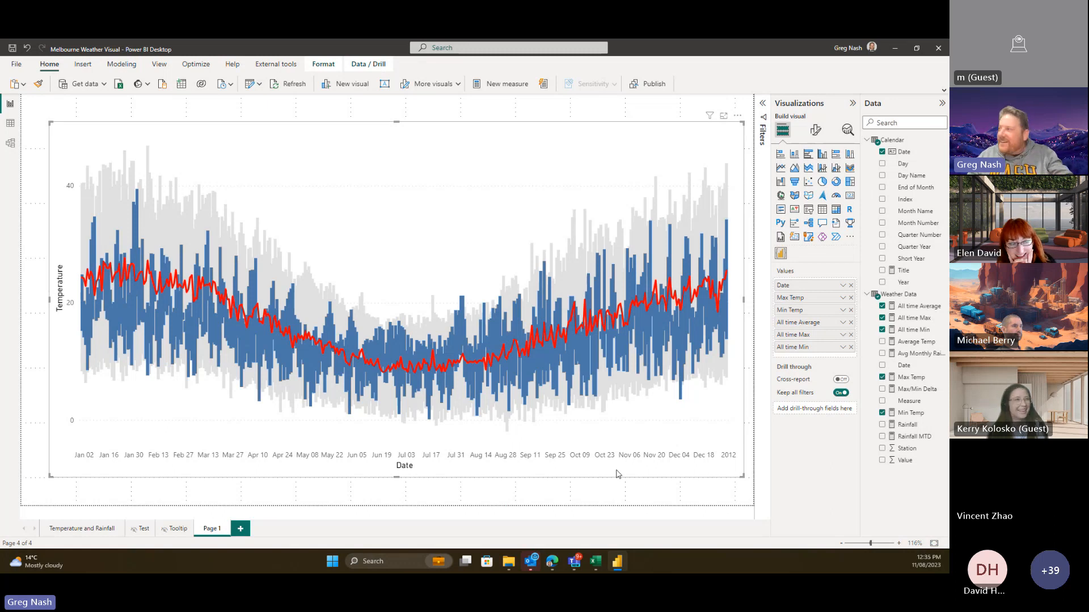
key("alt+Tab")
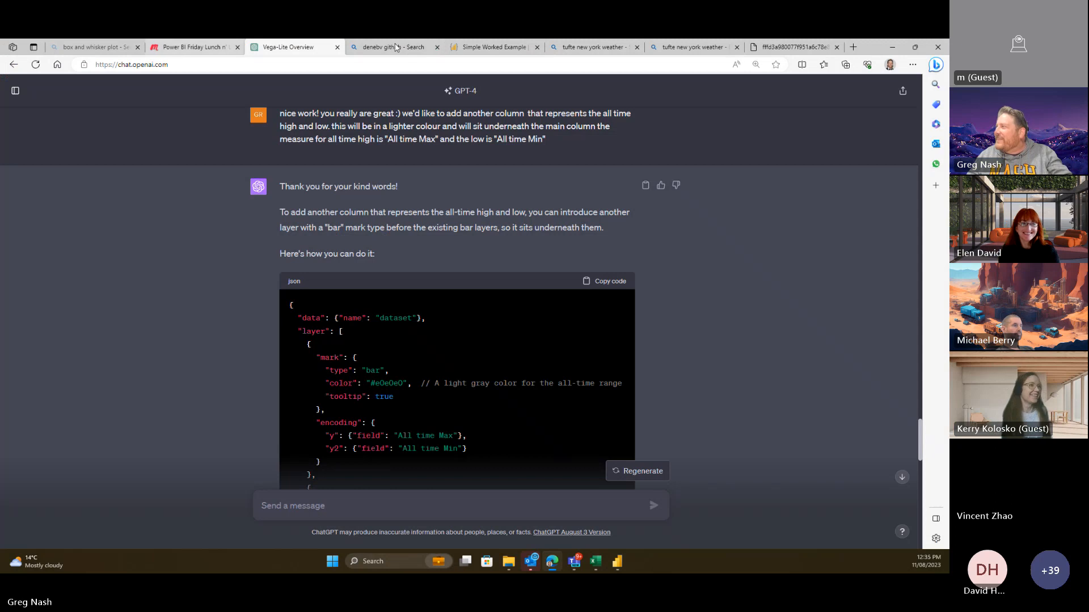
- View Tufte's 'New York City's Weather in 2003' chart enlarged in Edge, then return to Power BI
left_click(674, 48)
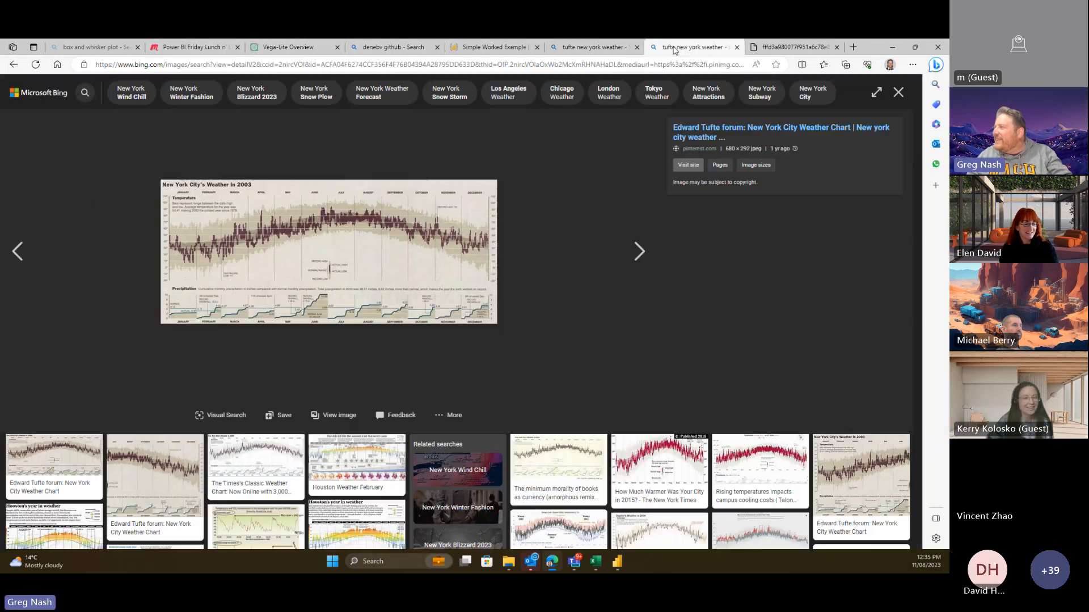
left_click(788, 50)
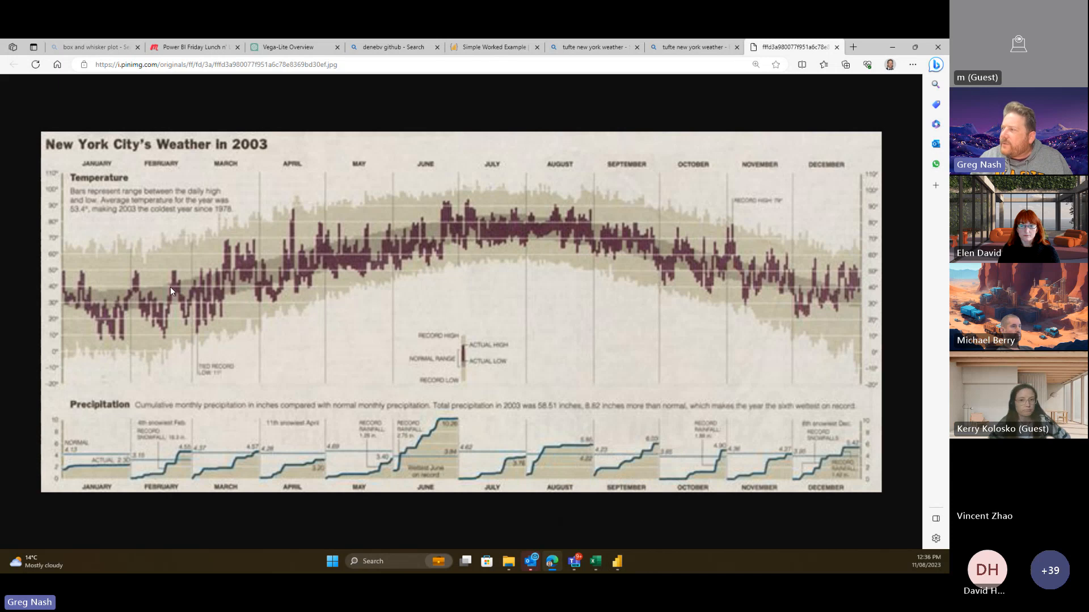
left_click(617, 564)
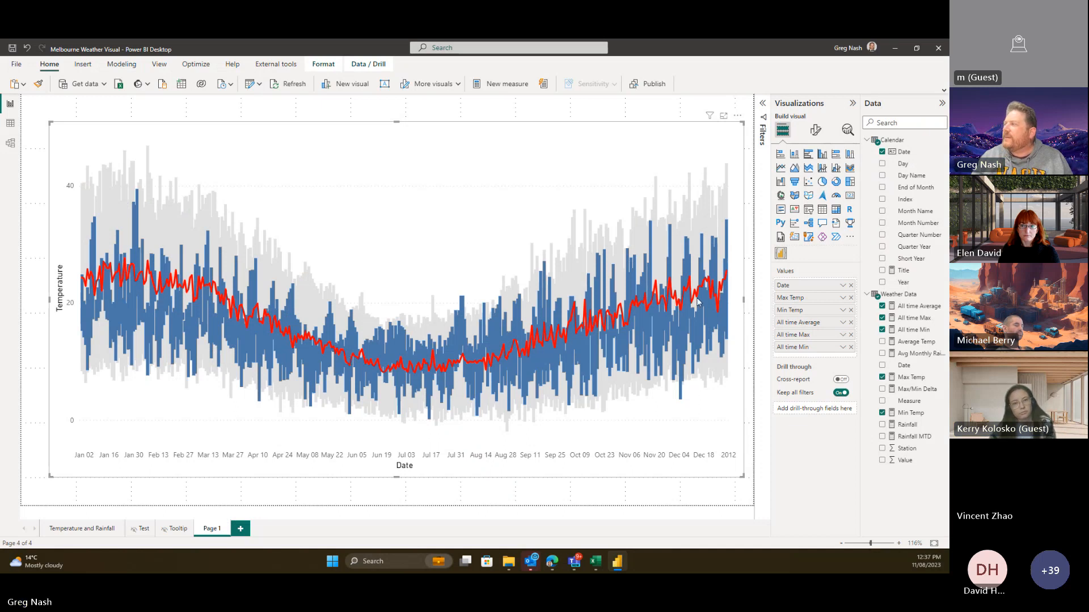
- Create a new measure in the Weather Data table and enlarge its formula bar
mouse_move(697, 304)
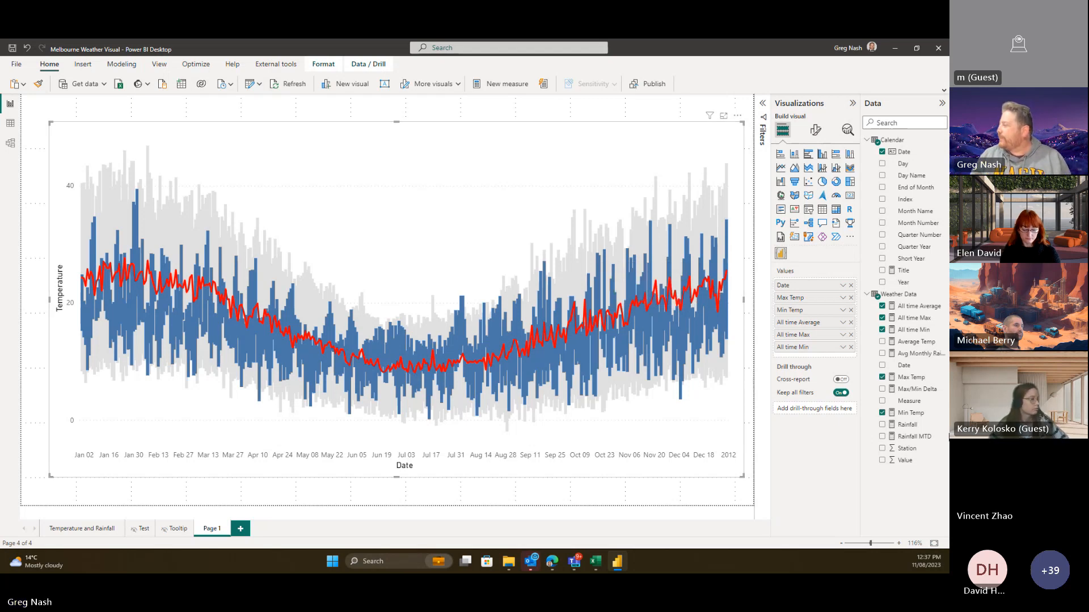
right_click(906, 294)
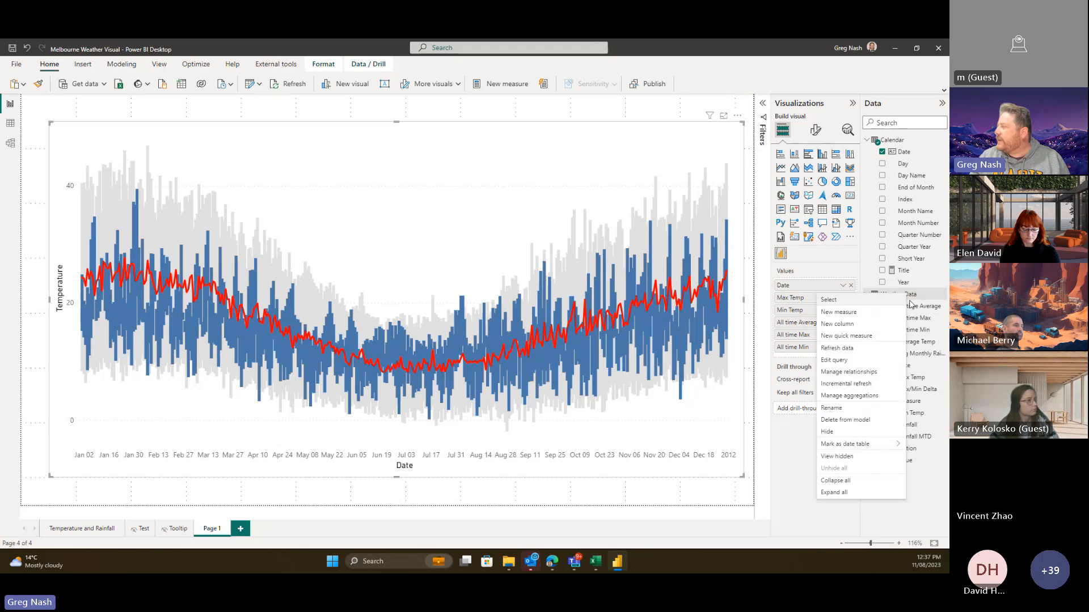
left_click(869, 312)
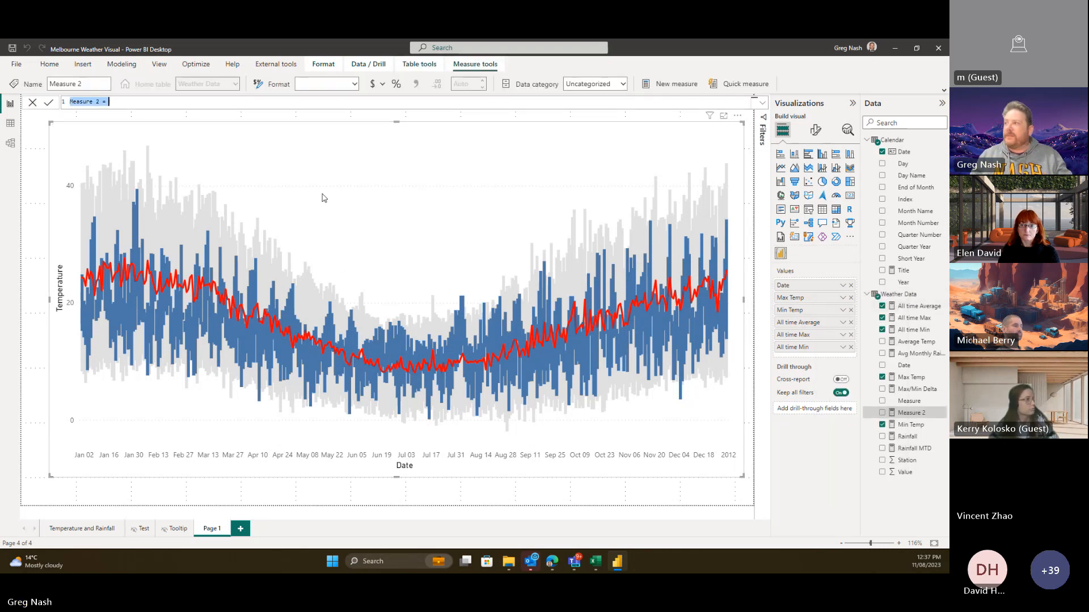
left_click(762, 102)
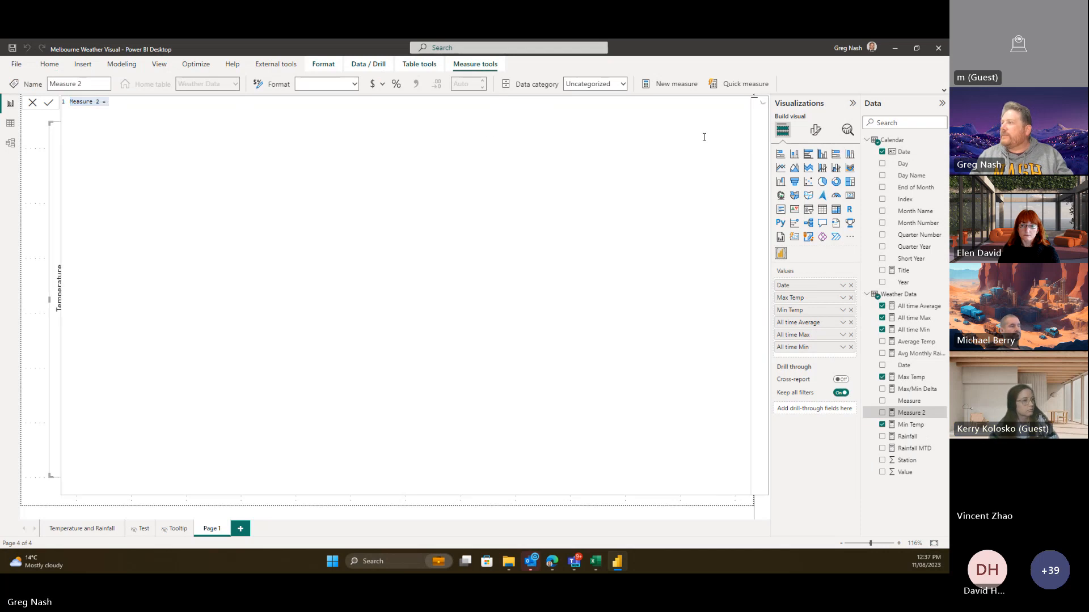
scroll(263, 230, "up", 3)
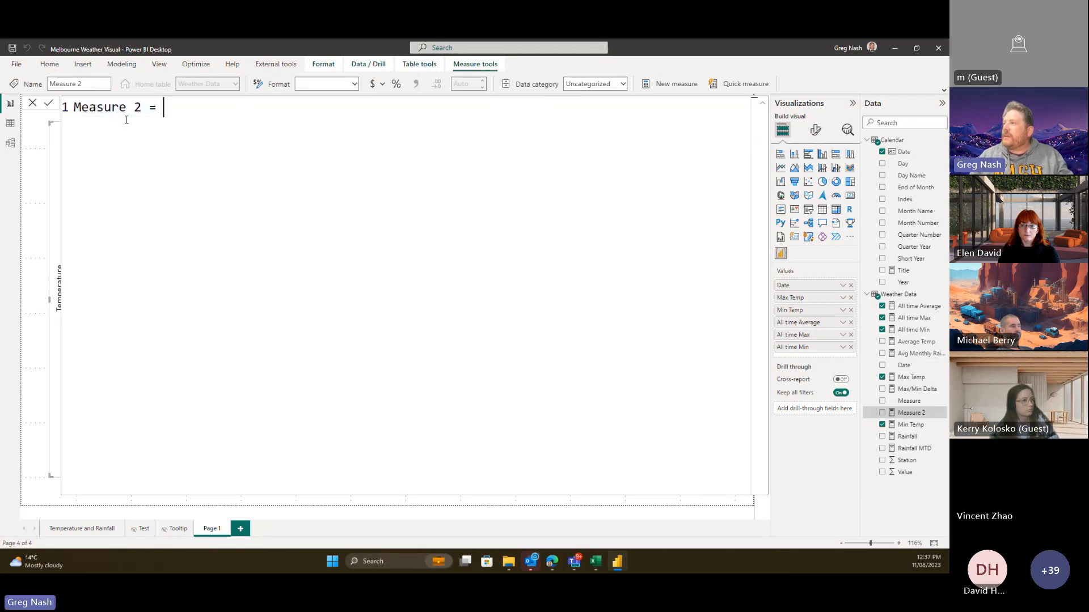
left_click_drag(103, 106, 66, 107)
- Name the measure Normal Range High and start it with [All time Average]
type("Norma")
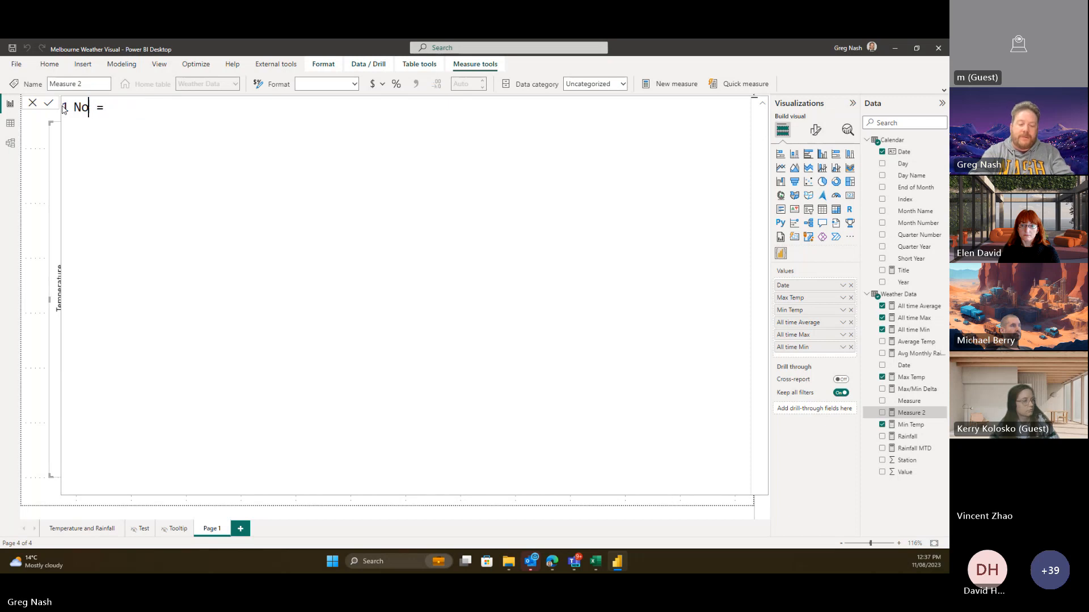
type("l Range ")
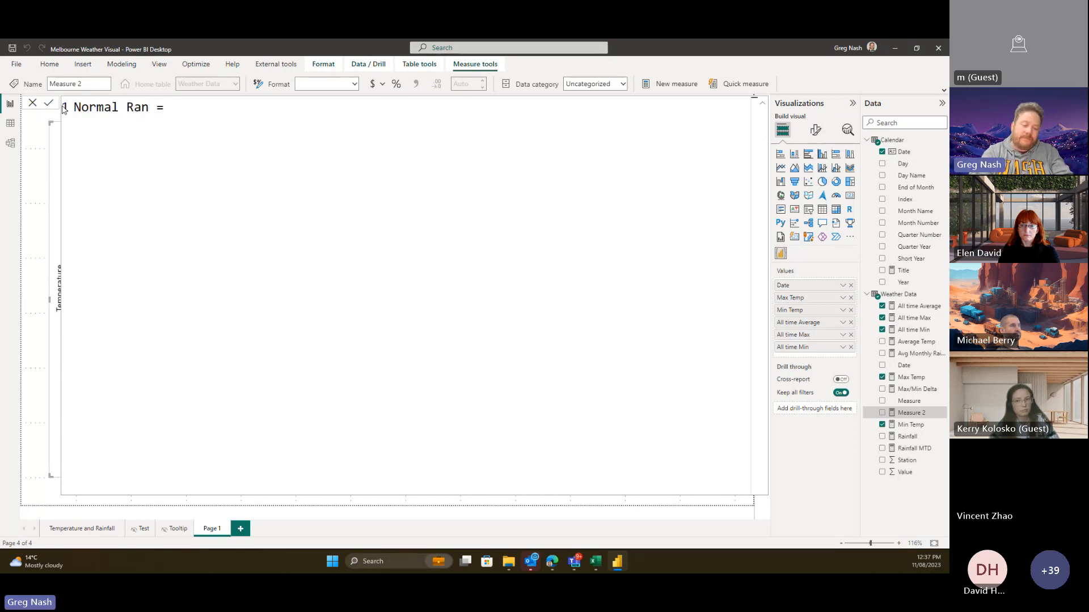
type("High")
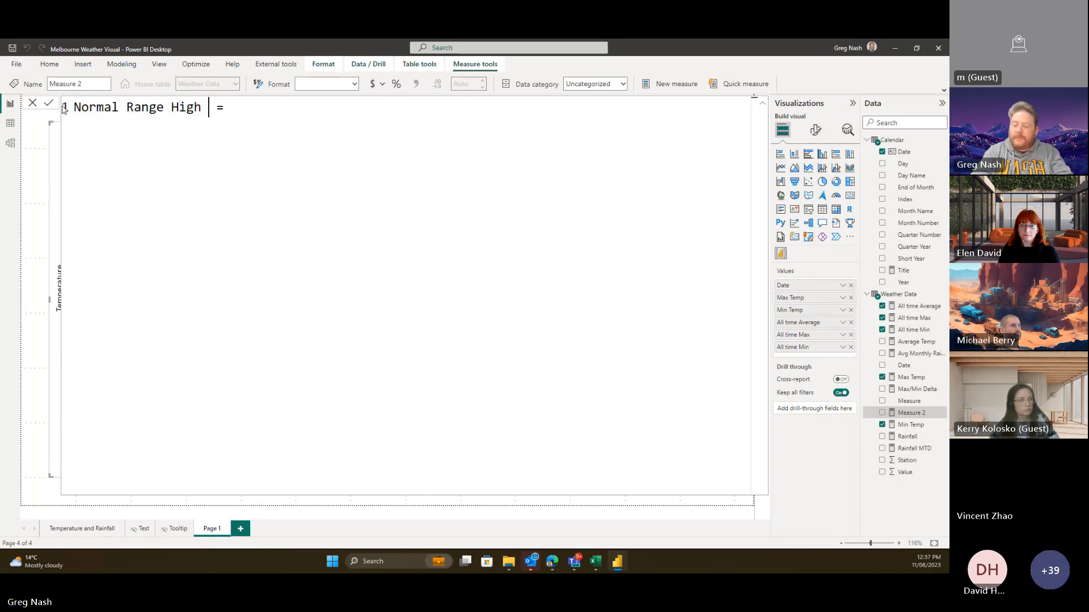
key("BackSpace")
key("End")
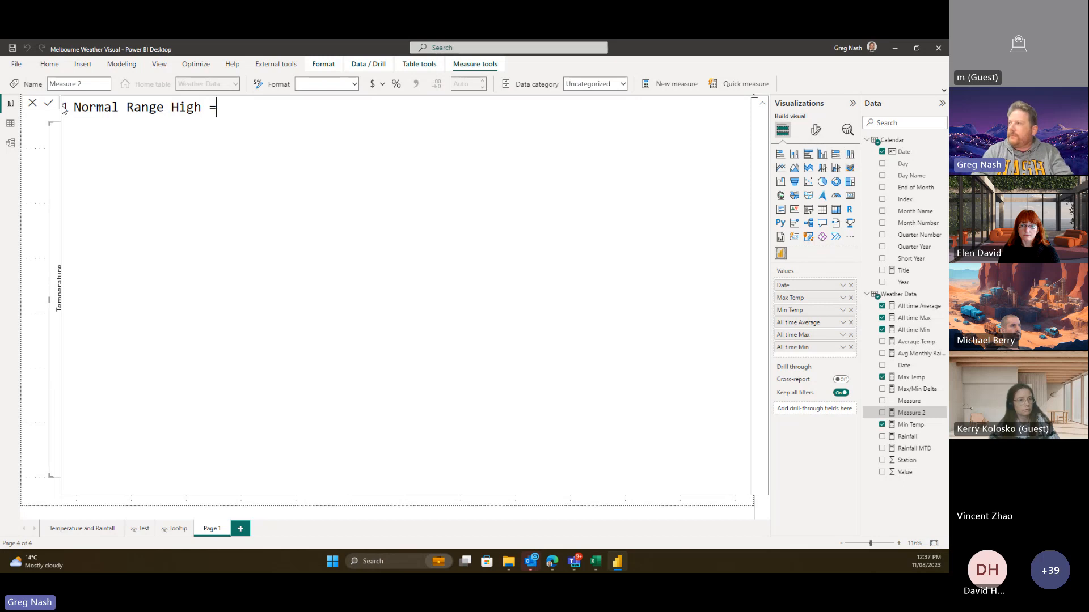
type("A")
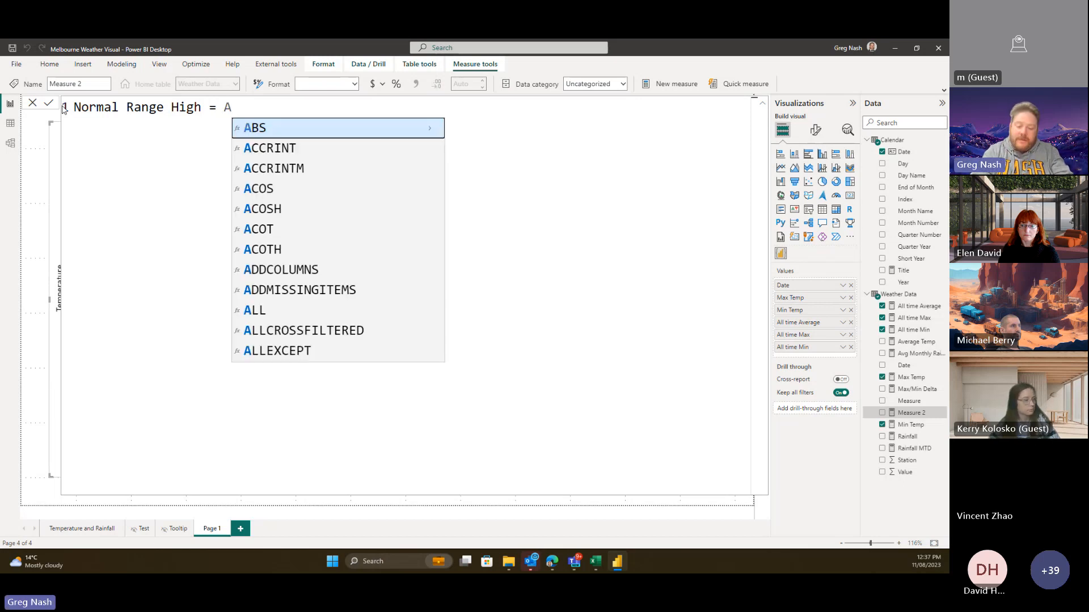
key("BackSpace")
type("[")
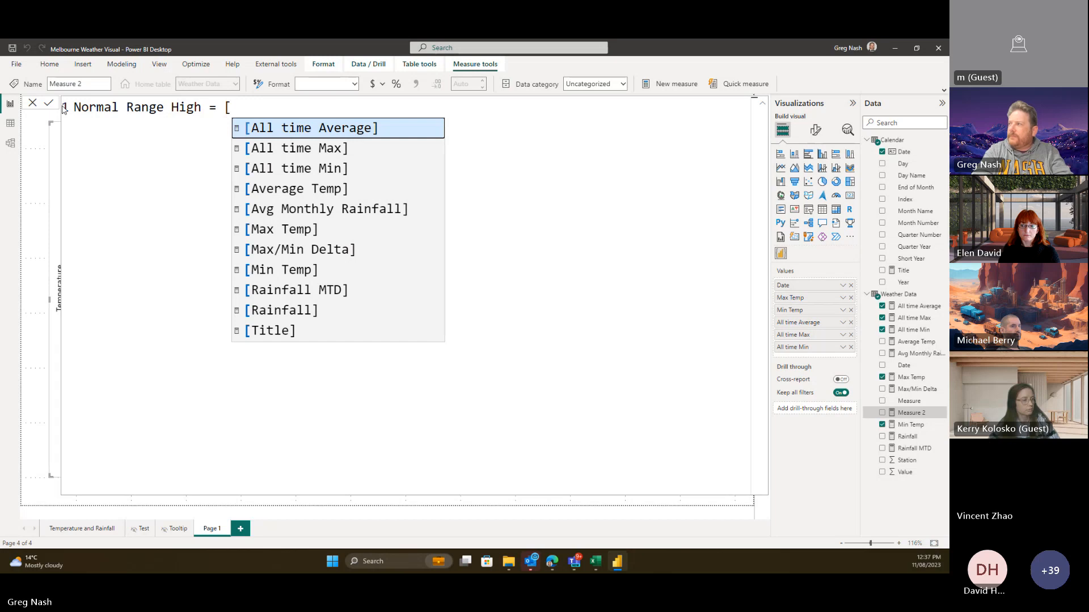
key("Tab")
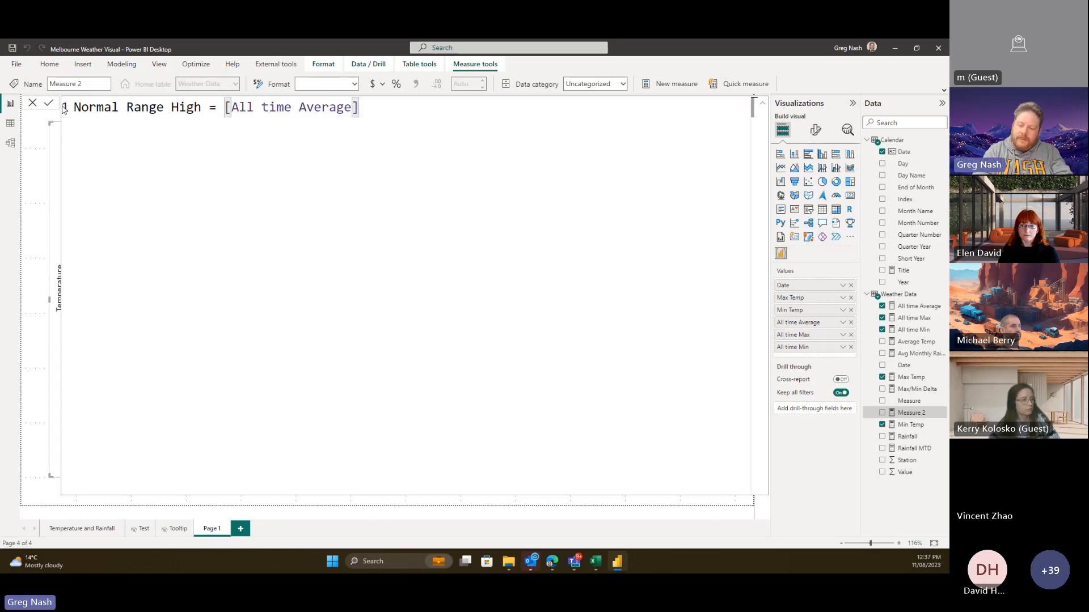
- Append + STDEV.P( to the formula, then bring up the New York weather chart
type("+ ST")
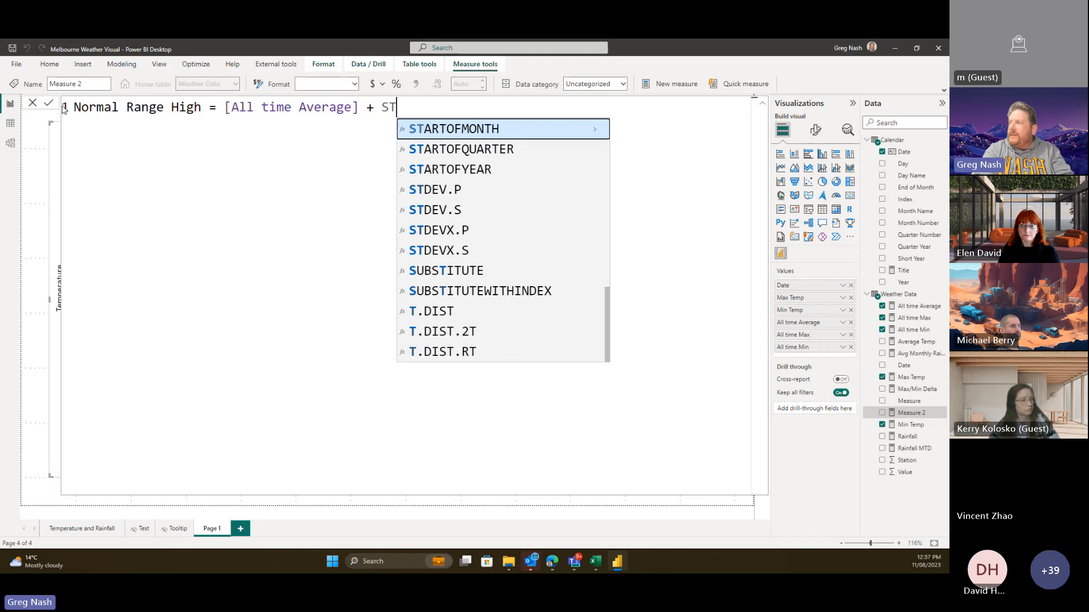
key("BackSpace")
type("TD")
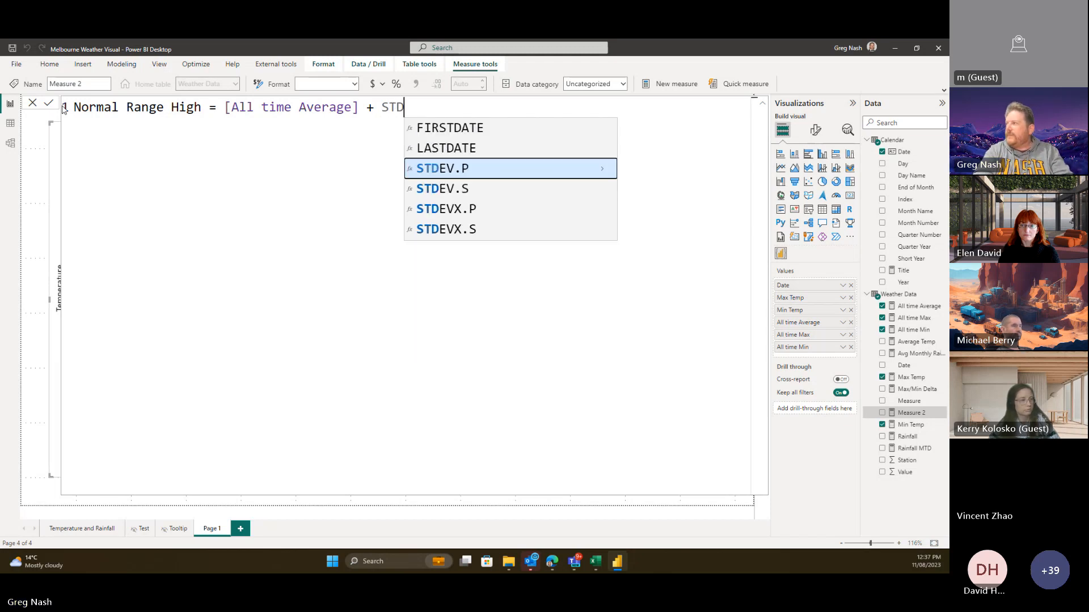
key("Tab")
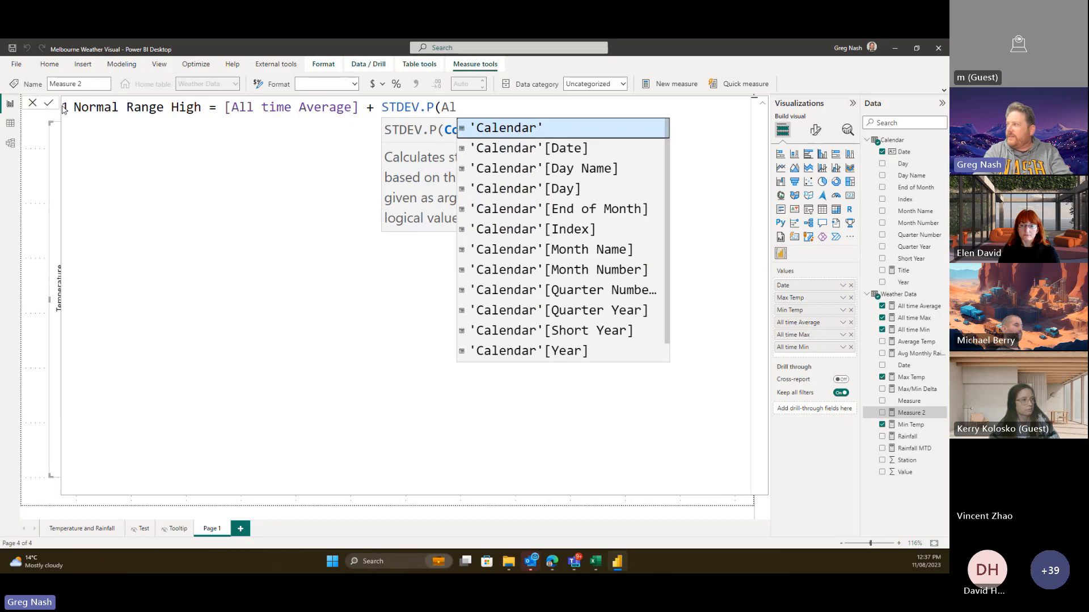
type("[A")
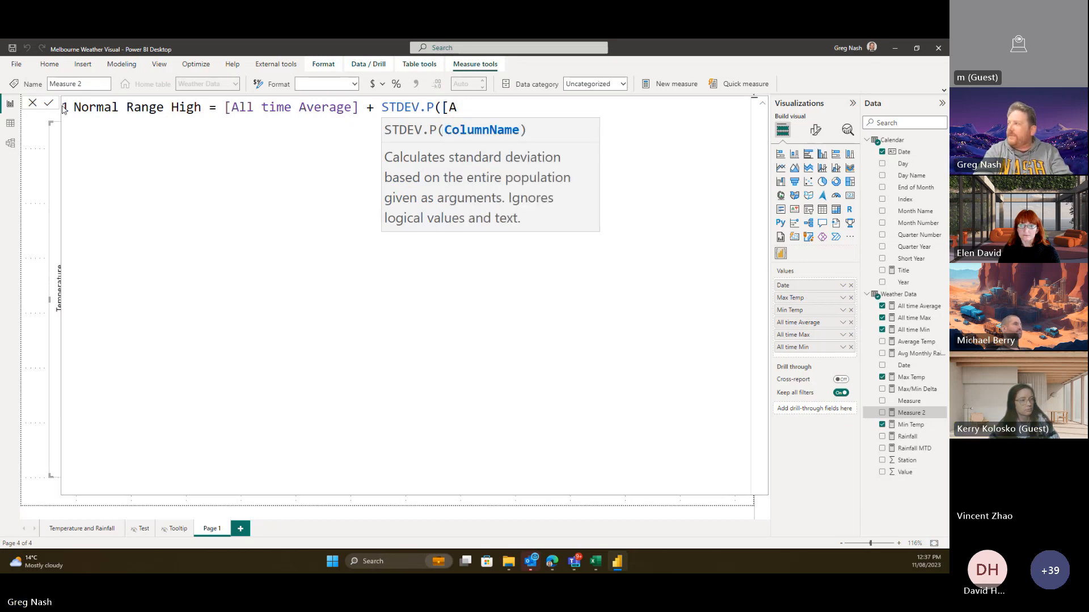
key("BackSpace")
key("BackSpace")
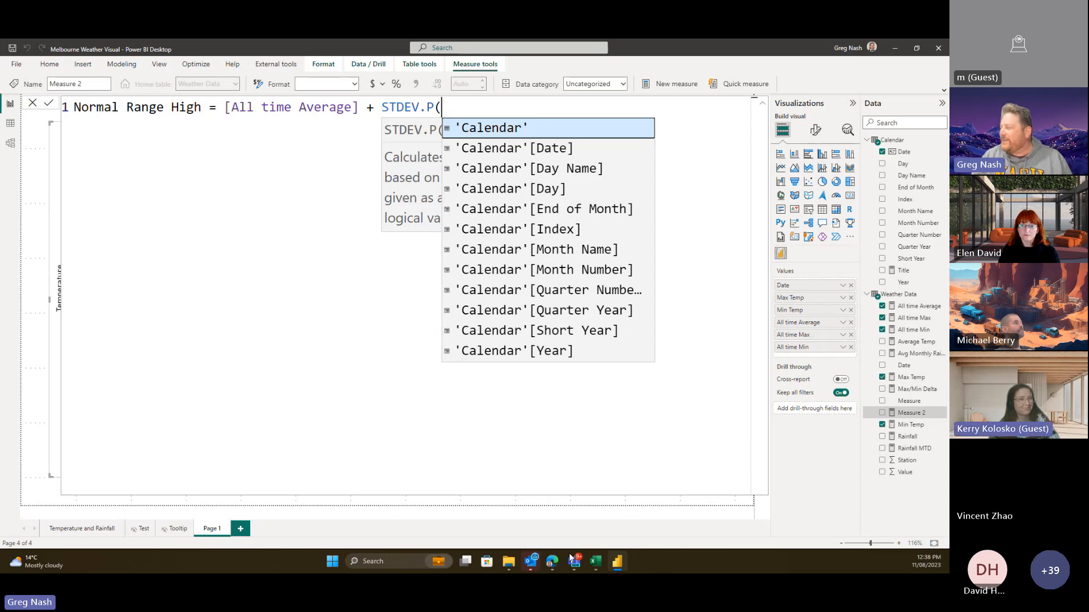
left_click(552, 561)
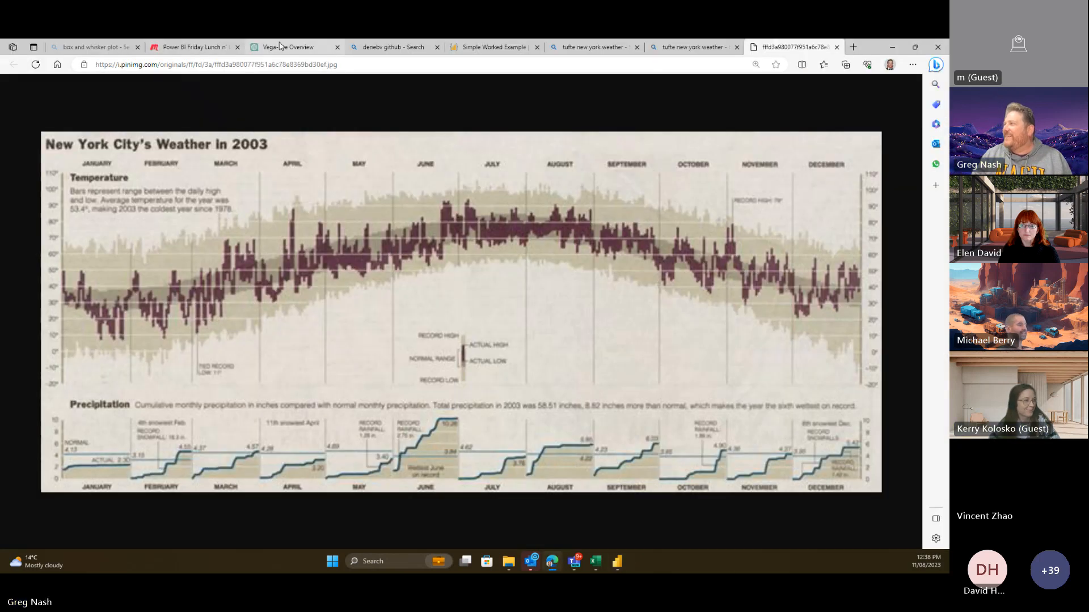
- Reopen the Vega-Lite Overview conversation from ChatGPT's chat history
left_click(282, 47)
left_click(20, 92)
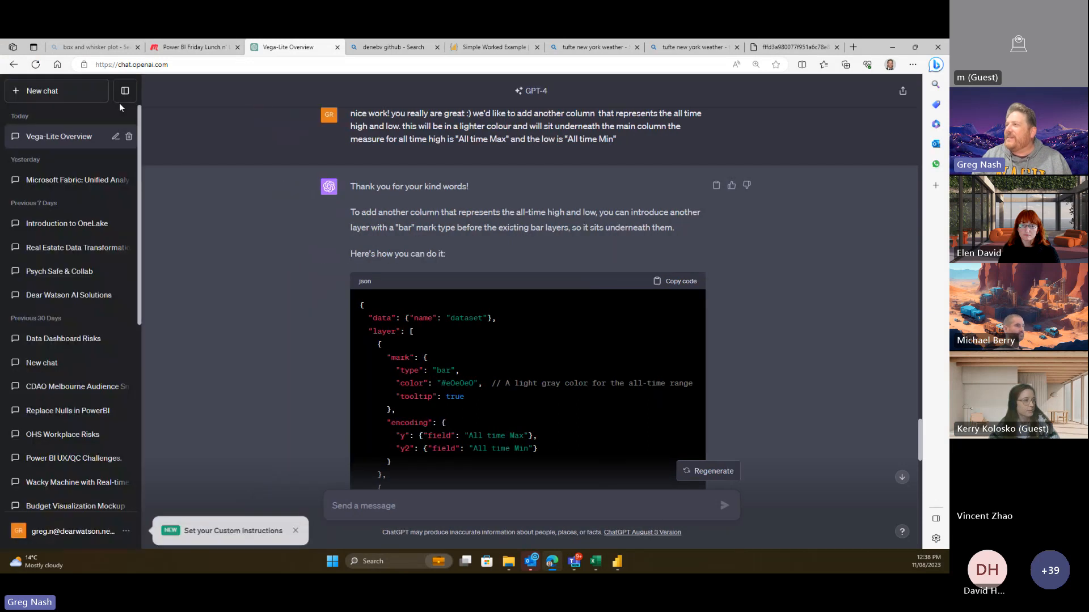
left_click(101, 96)
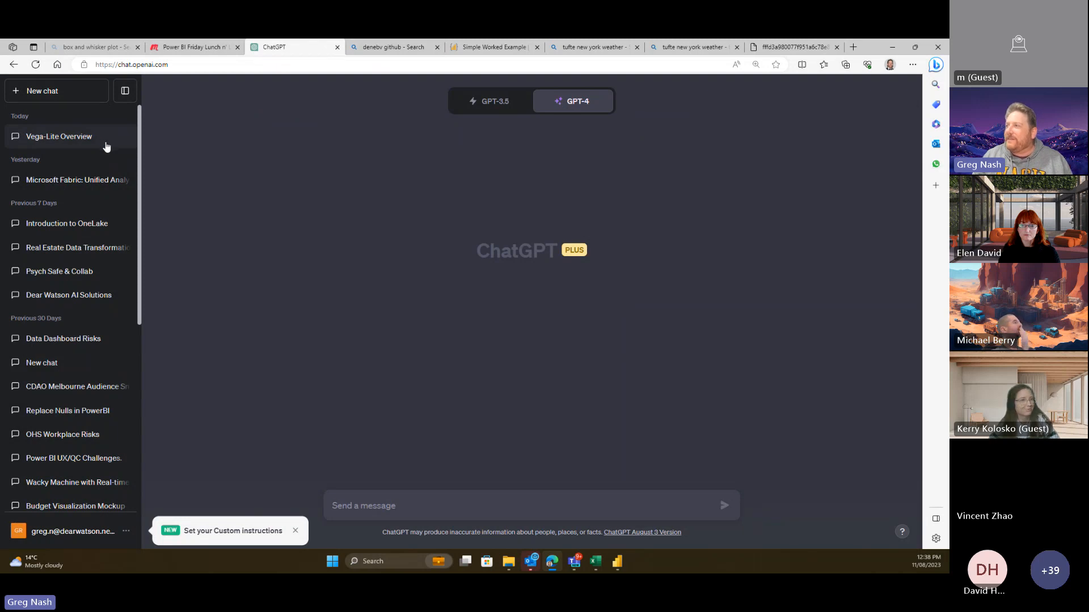
left_click(64, 140)
- Rename the conversation to 'Vincent Vega-Lite'
left_click(116, 136)
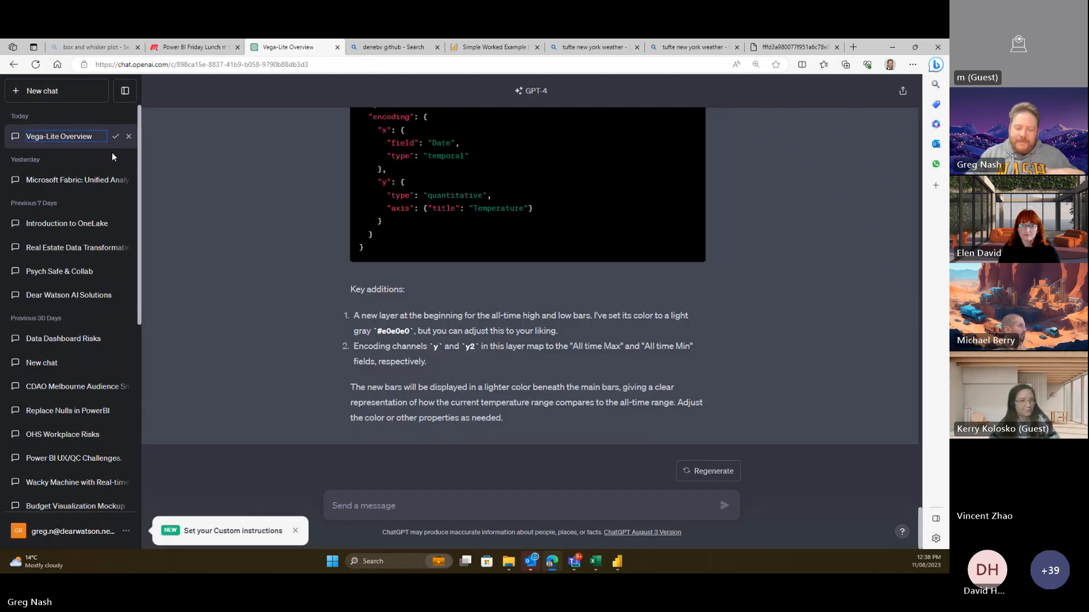
key("BackSpace")
key("BackSpace")
key("BackSpace")
key("BackSpace")
key("BackSpace")
key("BackSpace")
key("BackSpace")
key("BackSpace")
key("BackSpace")
key("BackSpace")
key("BackSpace")
key("BackSpace")
key("BackSpace")
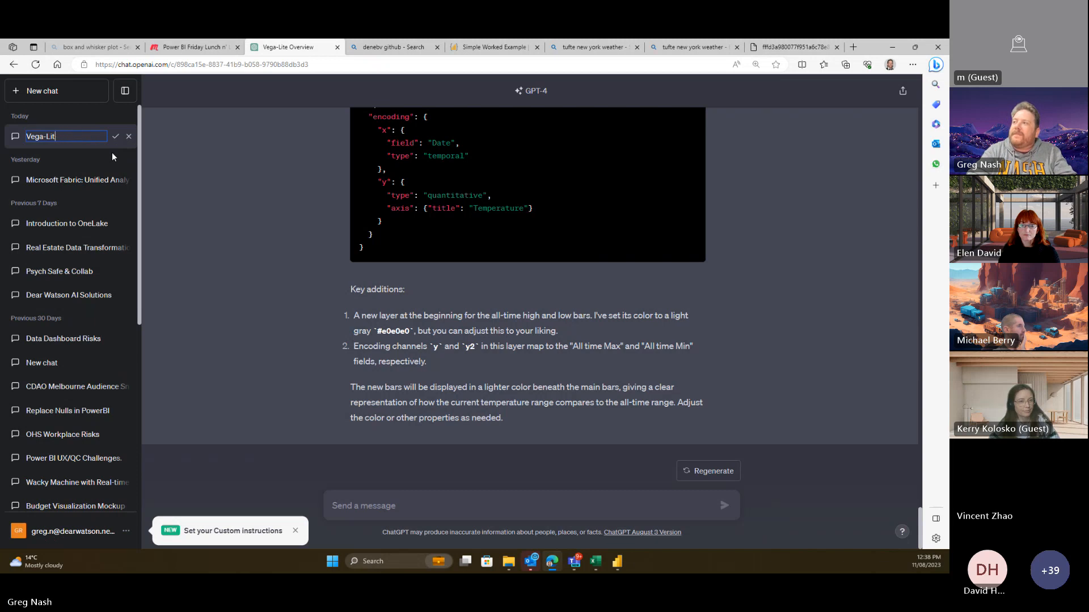
key("BackSpace")
key("BackSpace")
key("BackSpace")
key("BackSpace")
type("Vin")
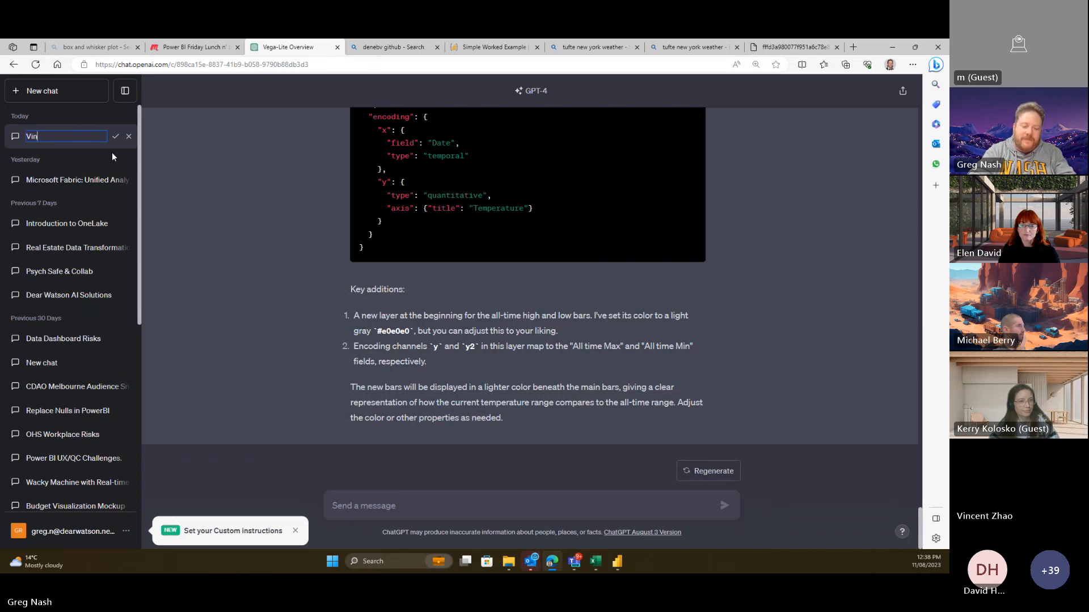
type("cent Vega")
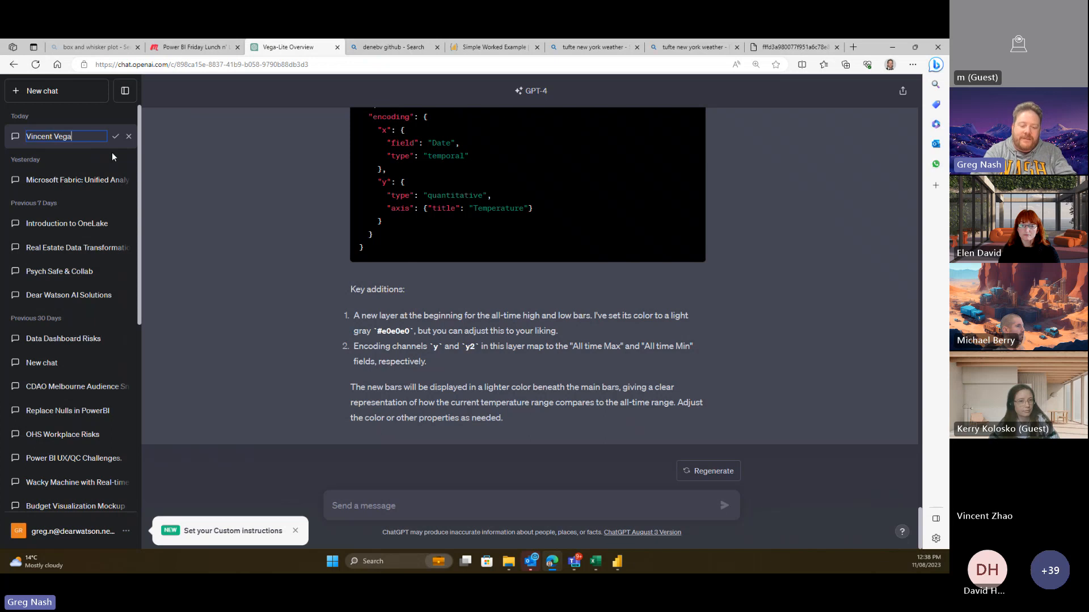
type("-Lite")
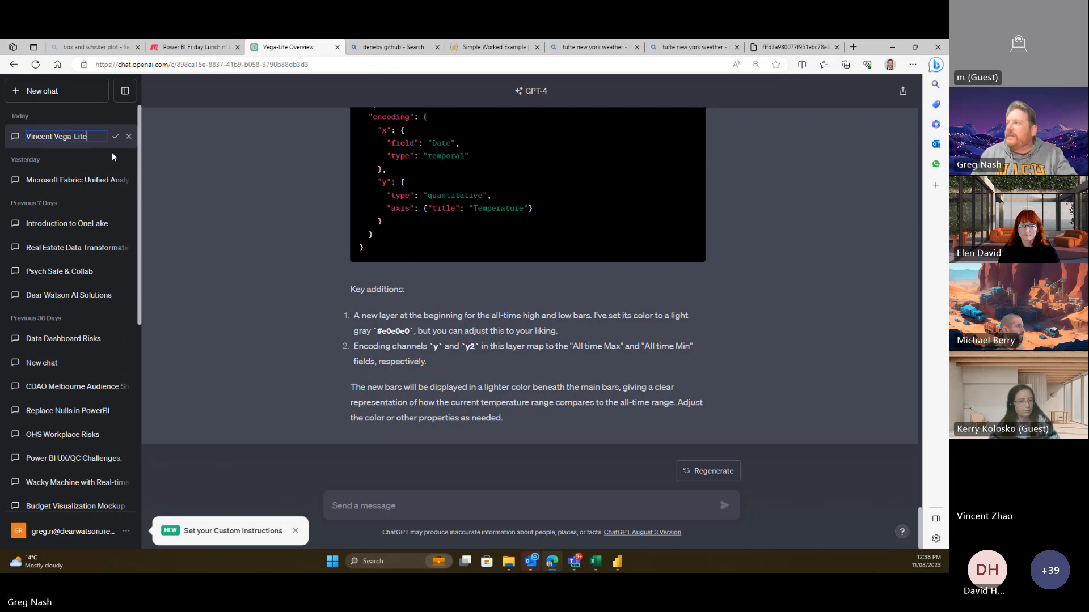
key("Return")
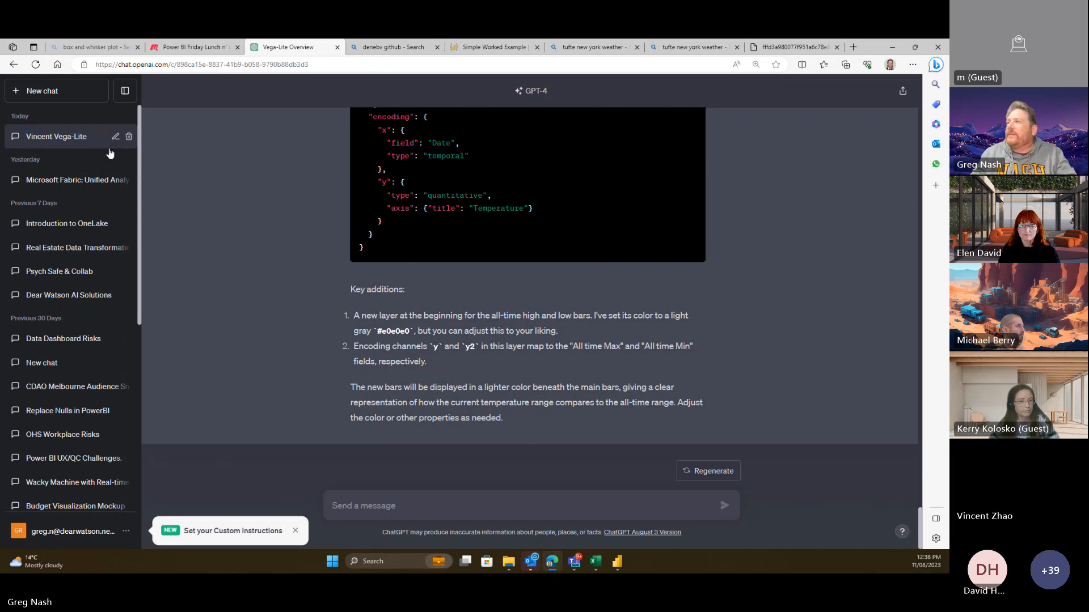
- In a new chat, ask GPT-4 how to calculate a DAX normal range for weather data with min and max columns
left_click(29, 93)
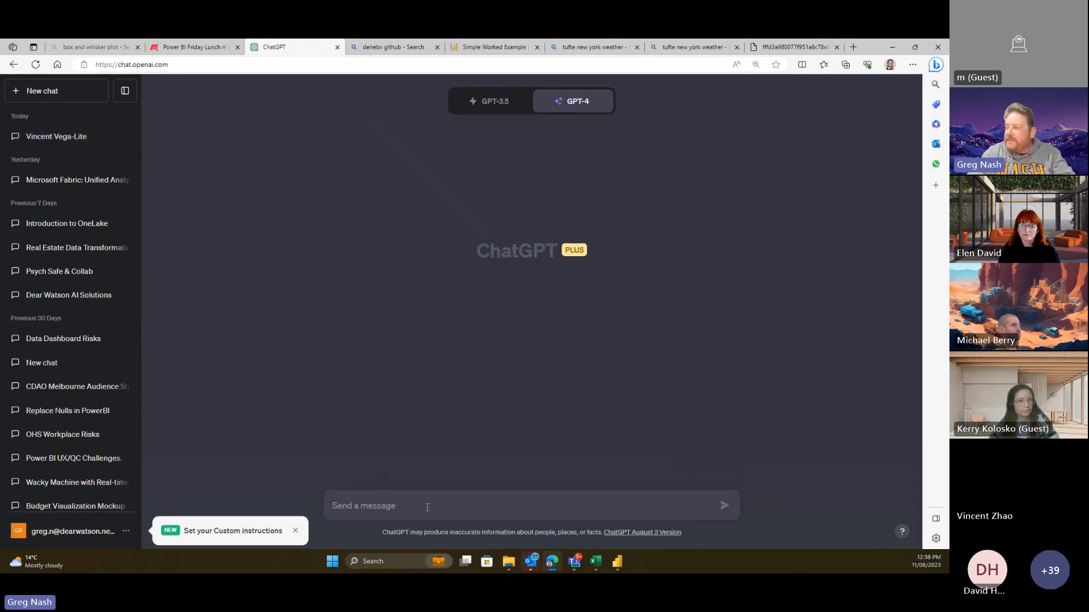
type("H")
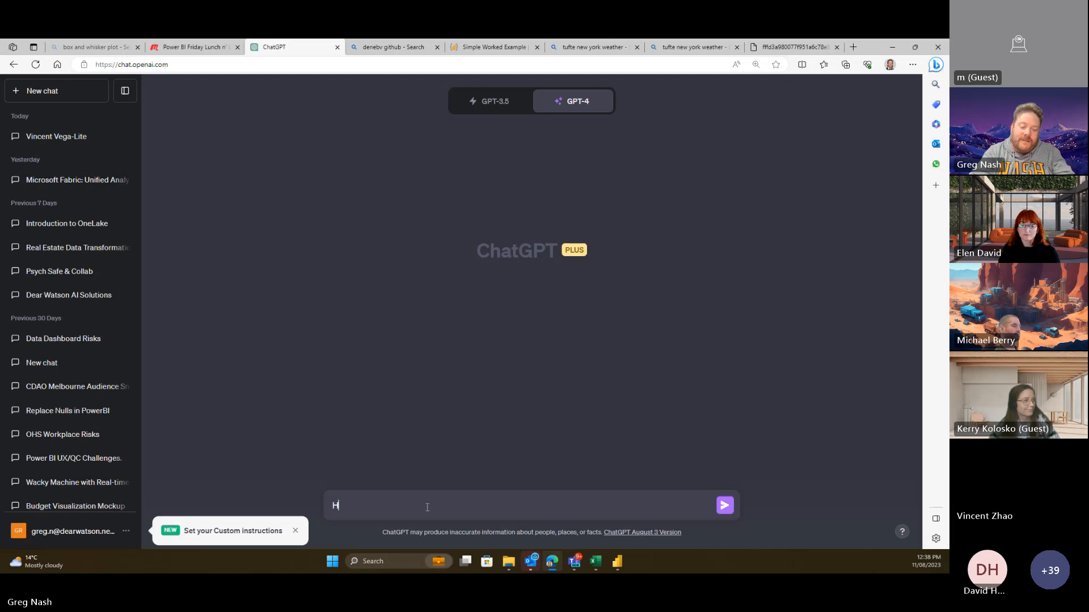
type("i I need to c")
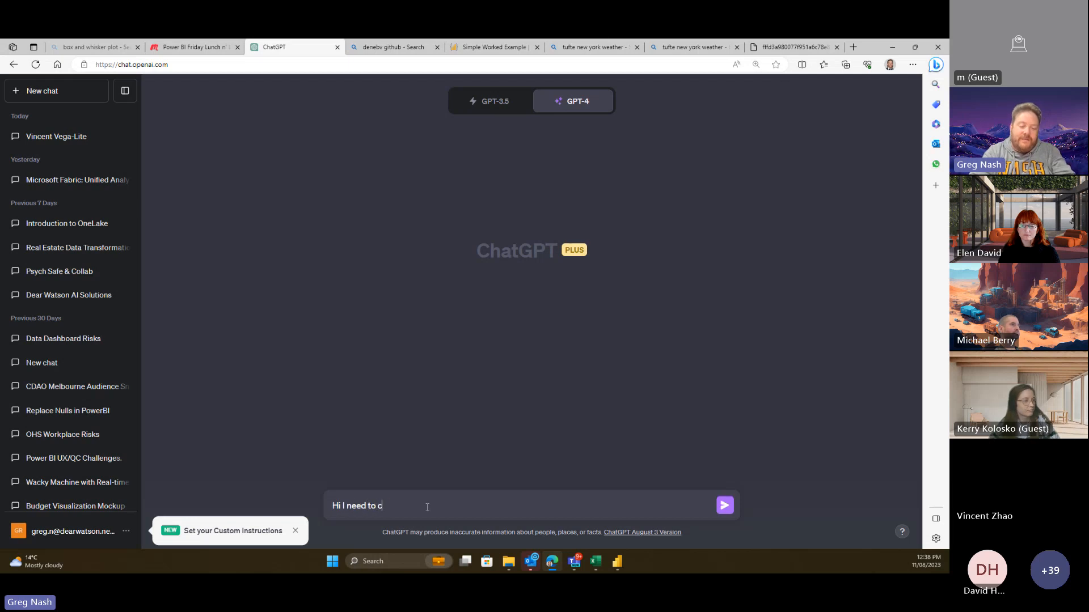
type("alcula")
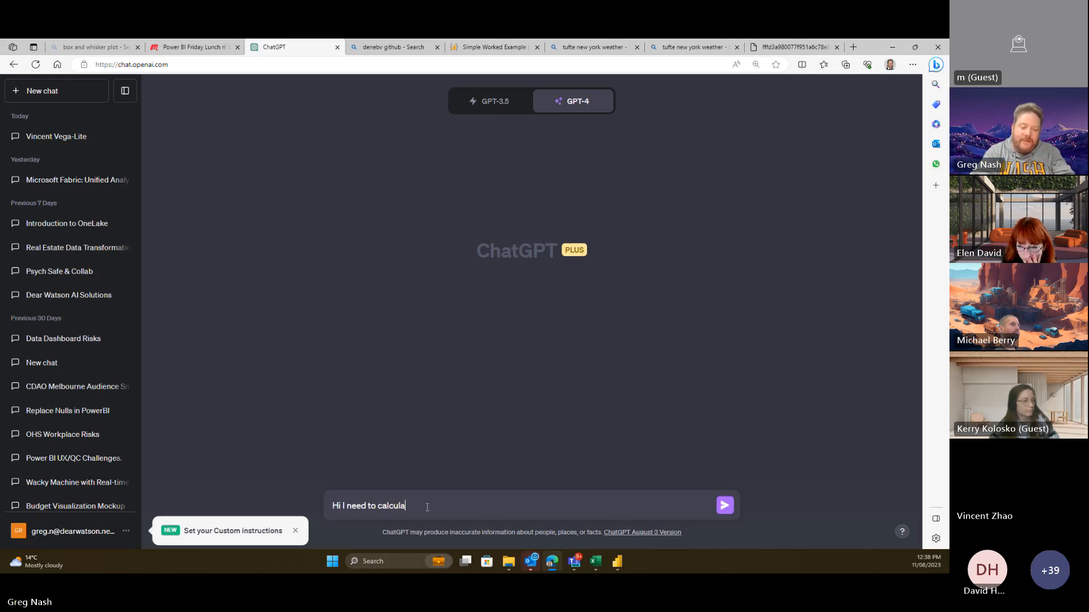
type("te a normal r")
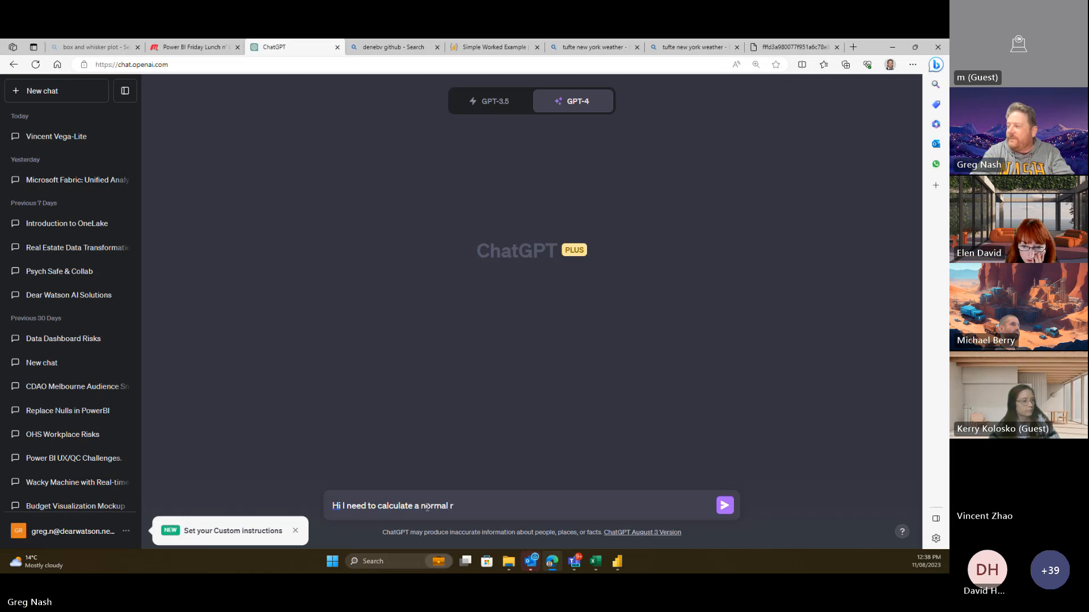
type("anfe in ")
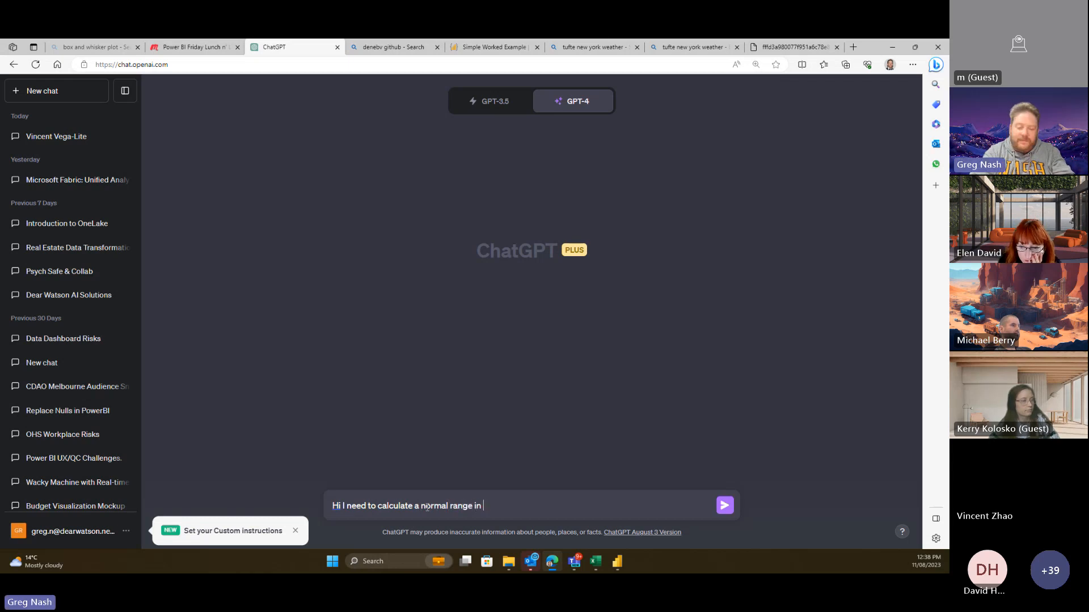
type("Power BI DAX f")
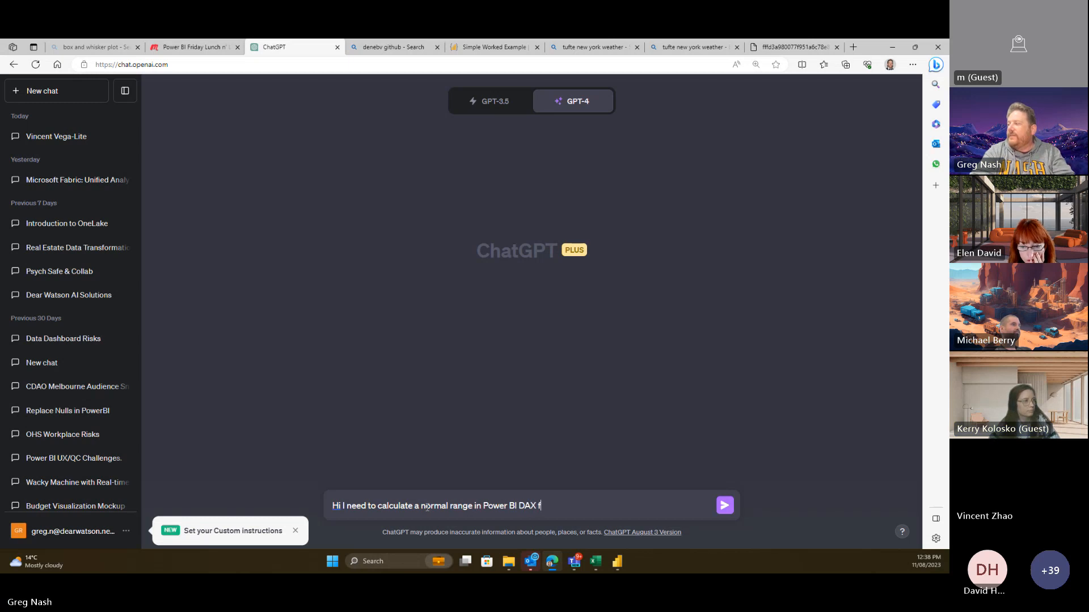
type("or ")
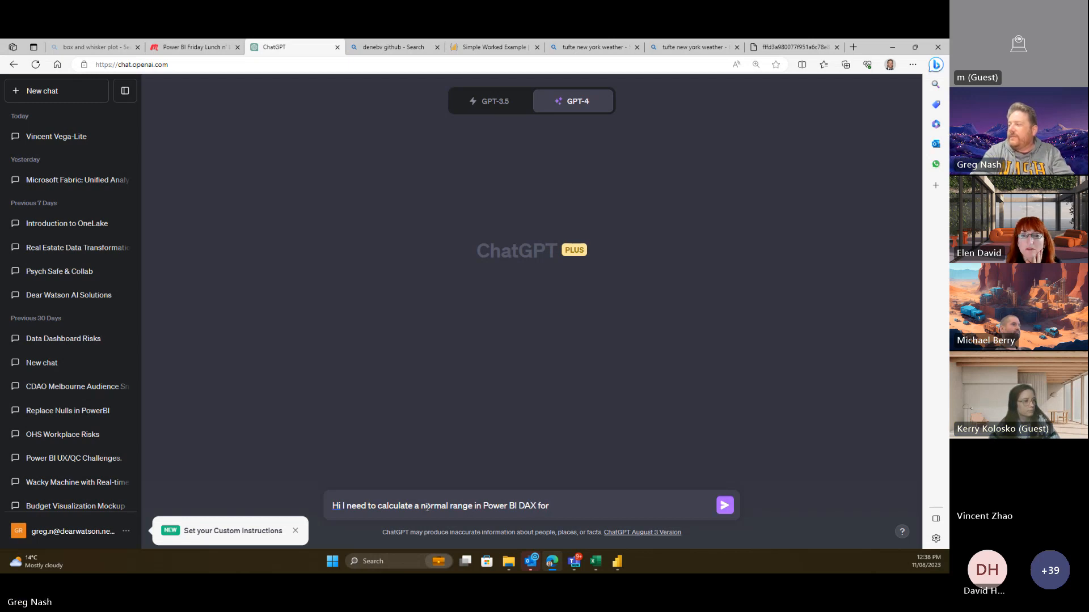
type("ta")
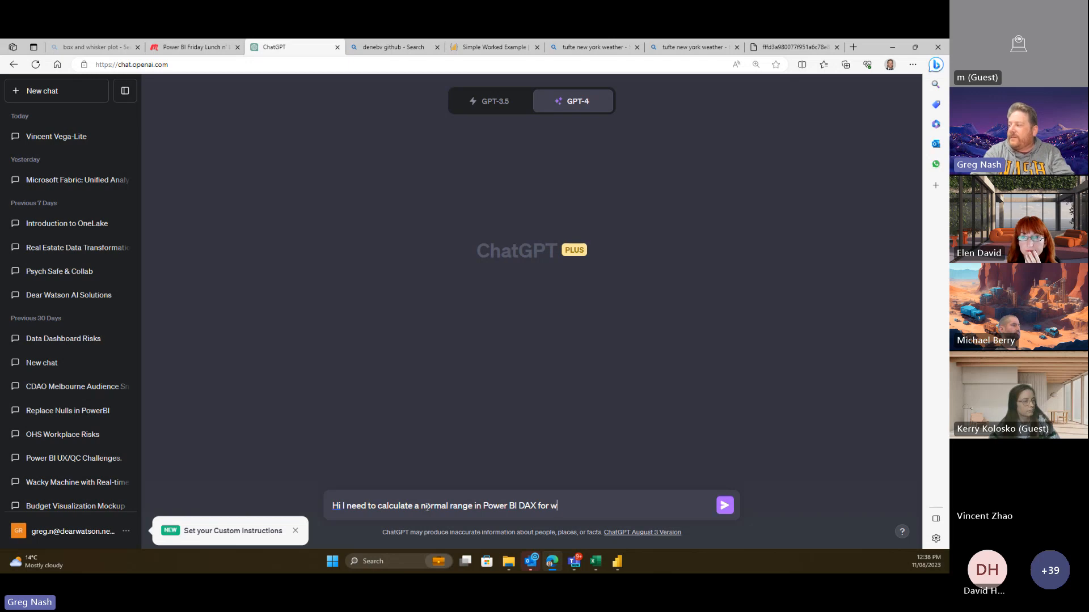
type("eather data")
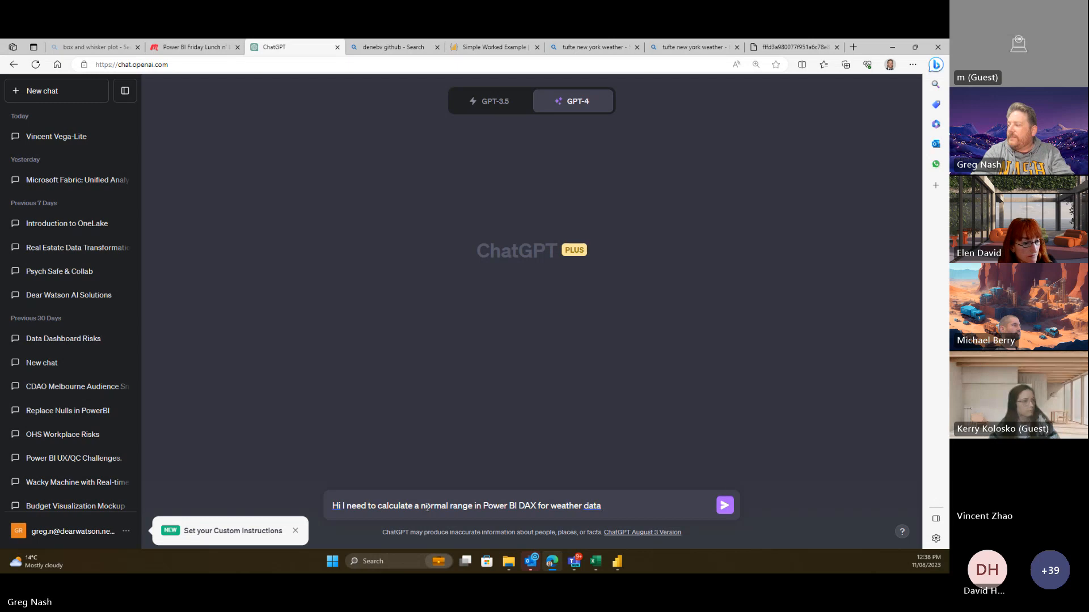
type(" with a min and ")
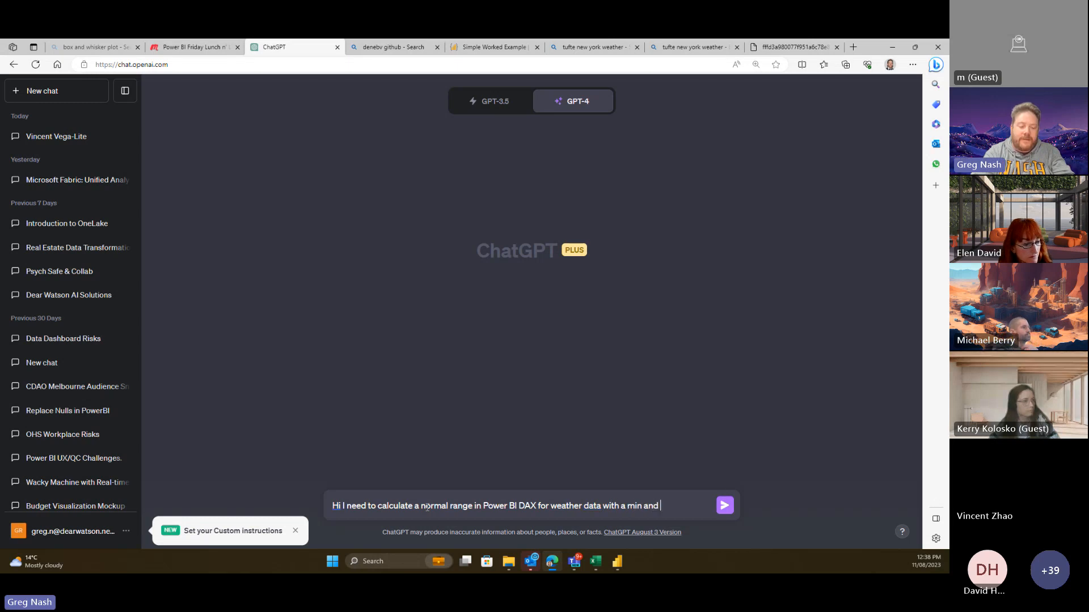
type("max column")
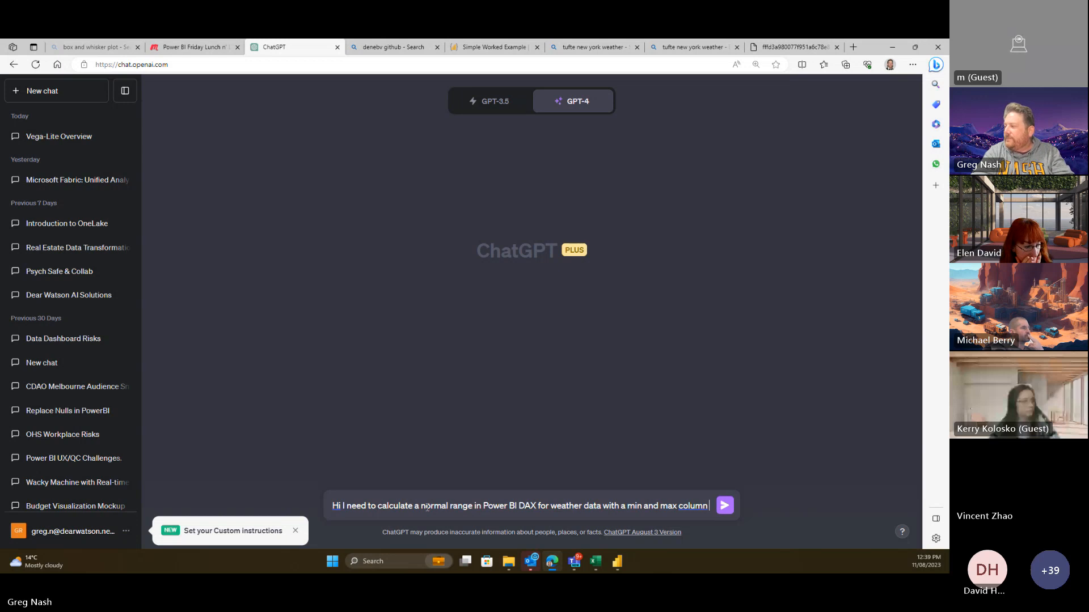
key("Return")
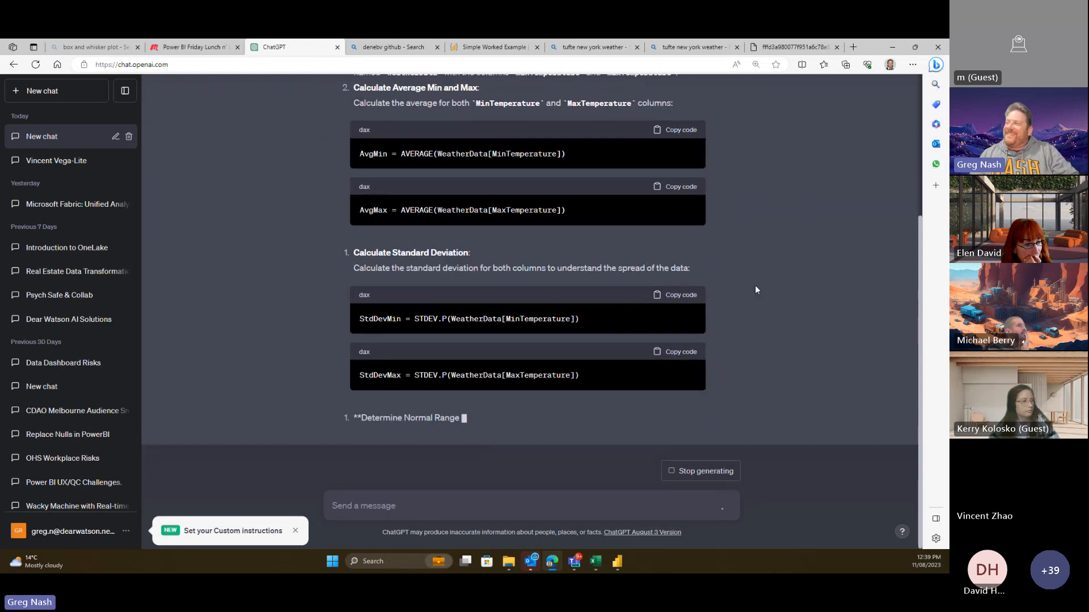
- Read GPT-4's DAX average, STDEV.P and average ± one standard deviation range measures, then return to Power BI
scroll(755, 286, "up", 3)
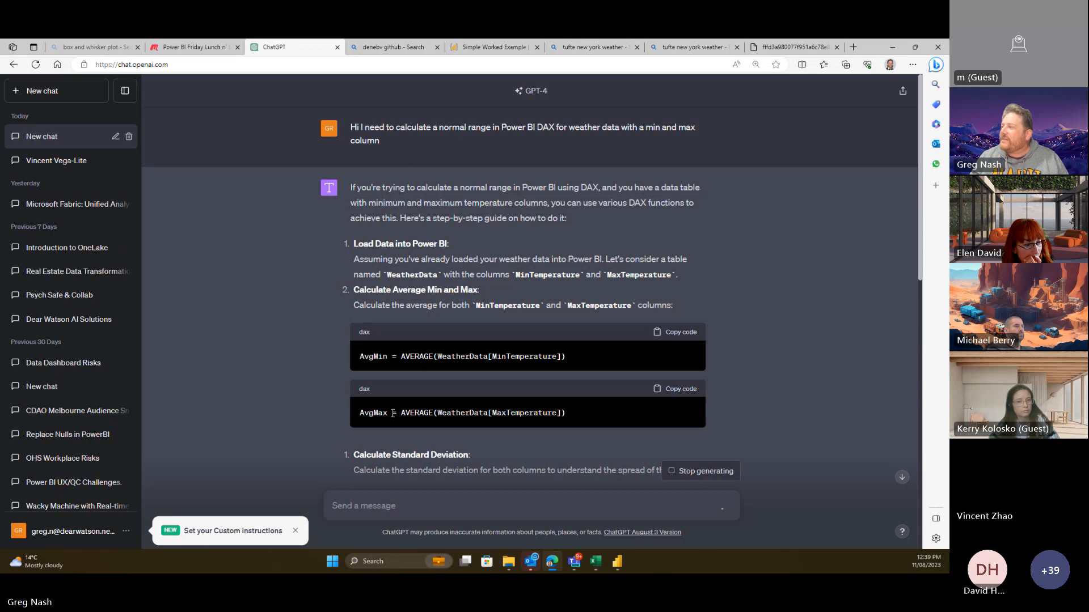
scroll(491, 306, "down", 3)
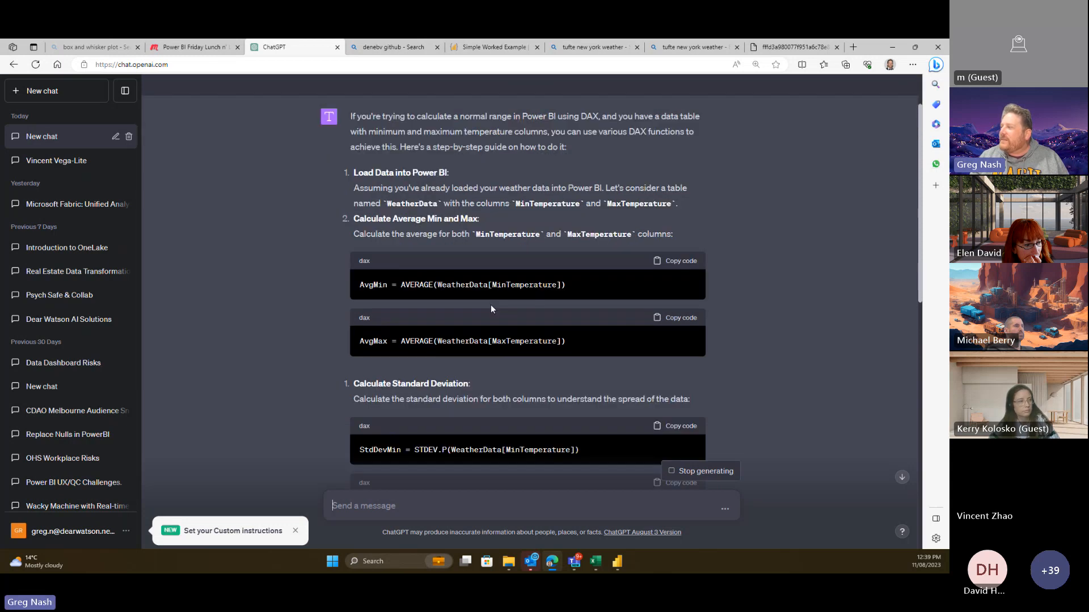
scroll(513, 374, "down", 2)
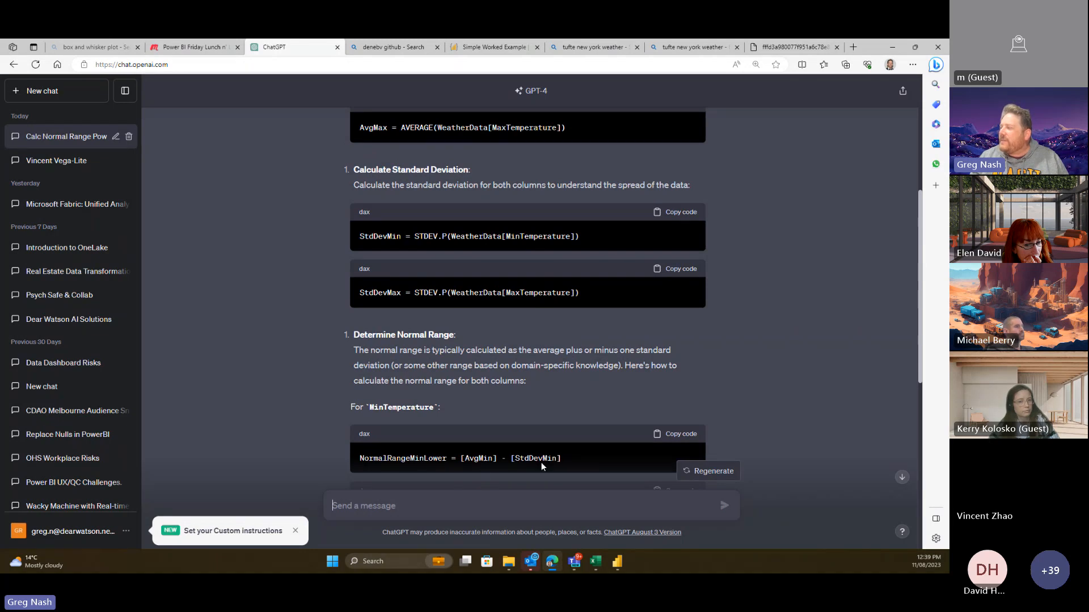
scroll(562, 400, "down", 1)
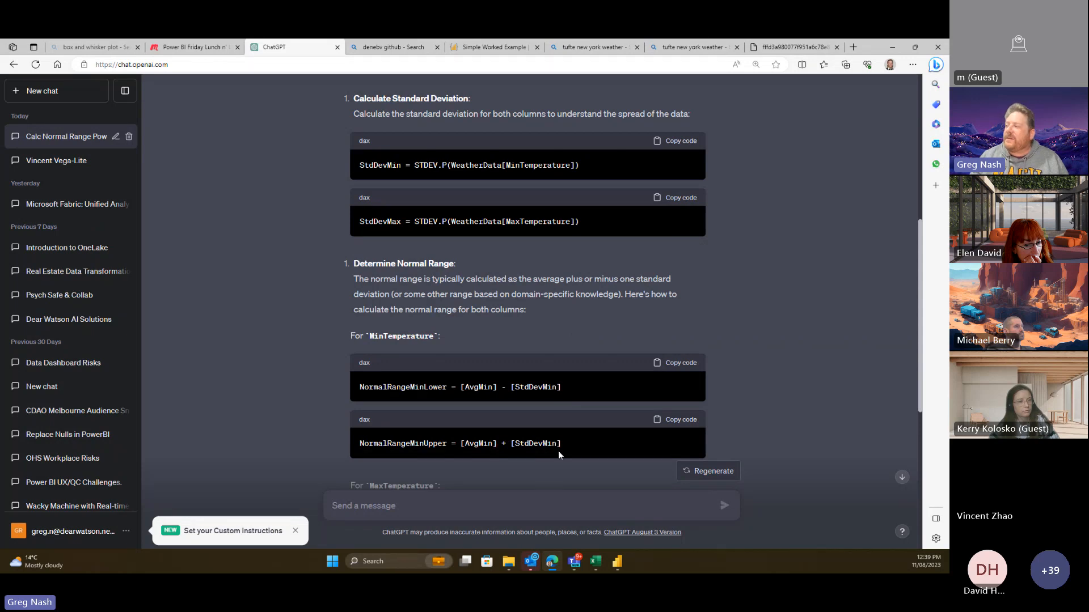
scroll(558, 450, "down", 2)
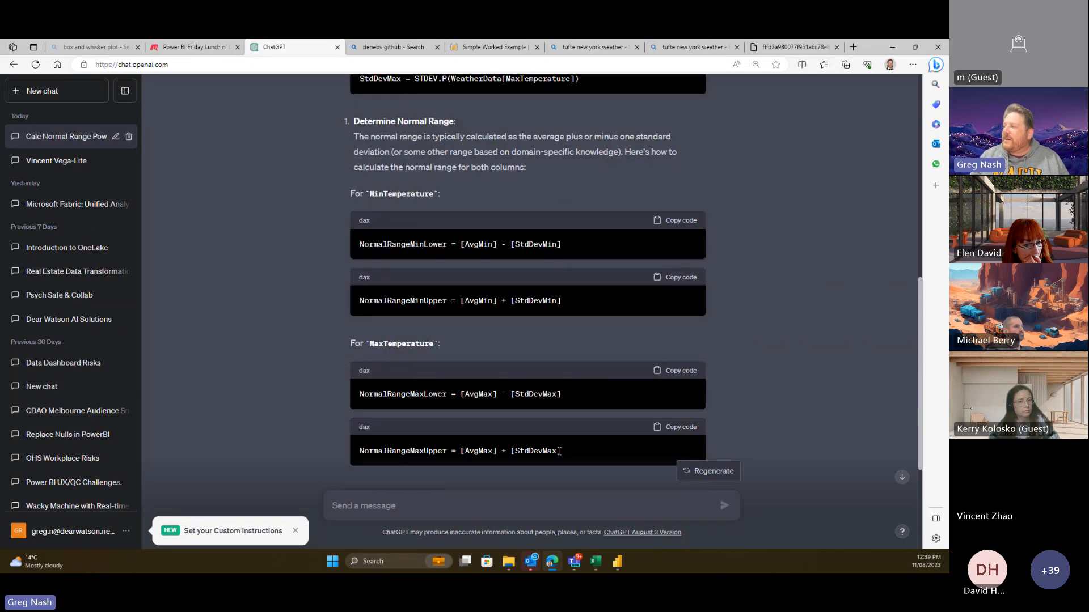
scroll(527, 404, "down", 1)
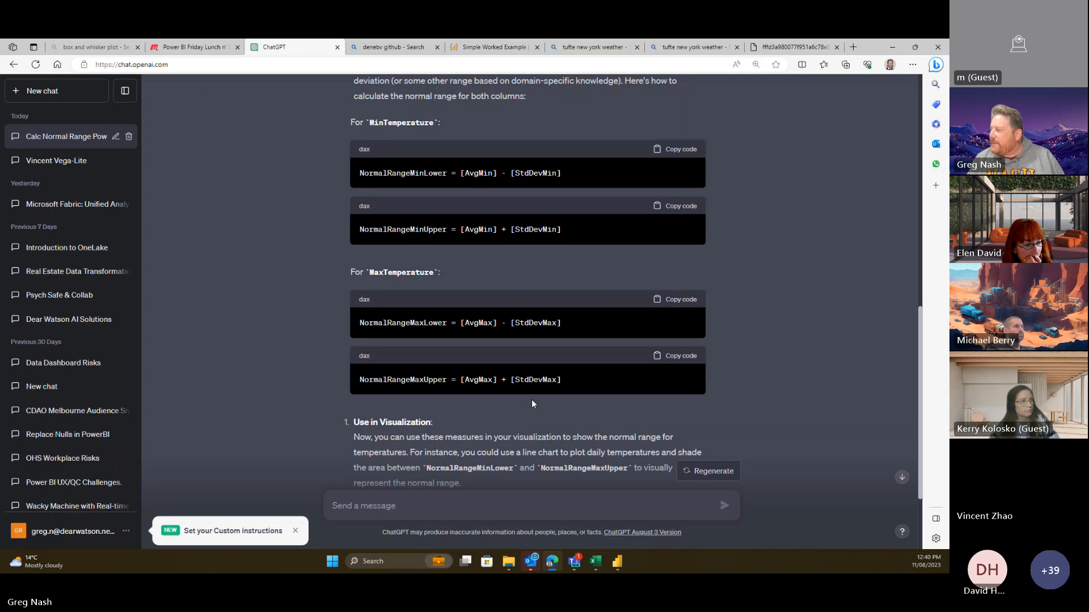
scroll(532, 400, "down", 2)
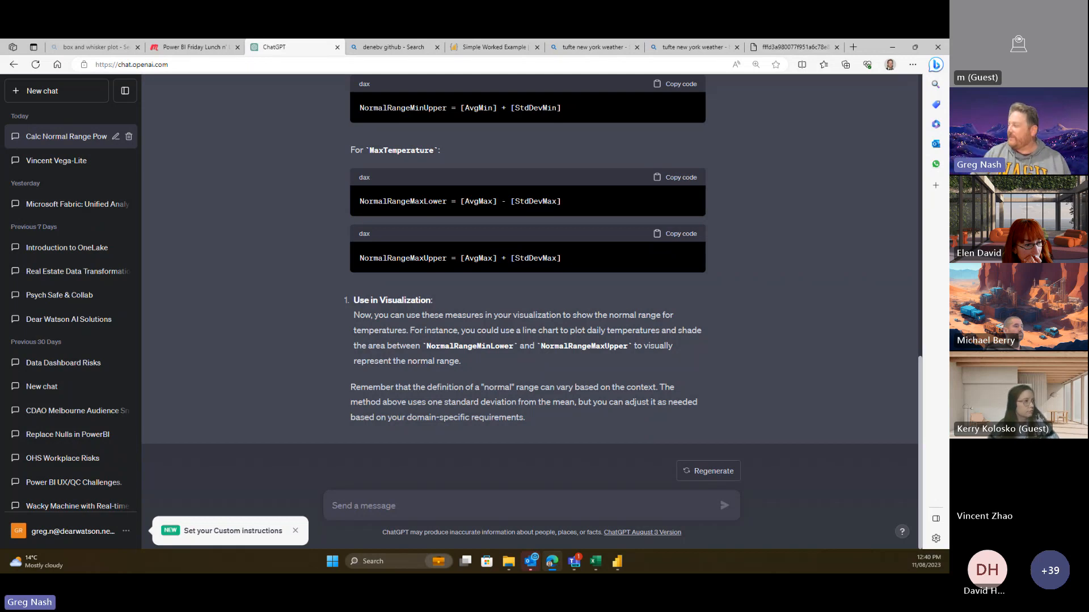
mouse_move(618, 566)
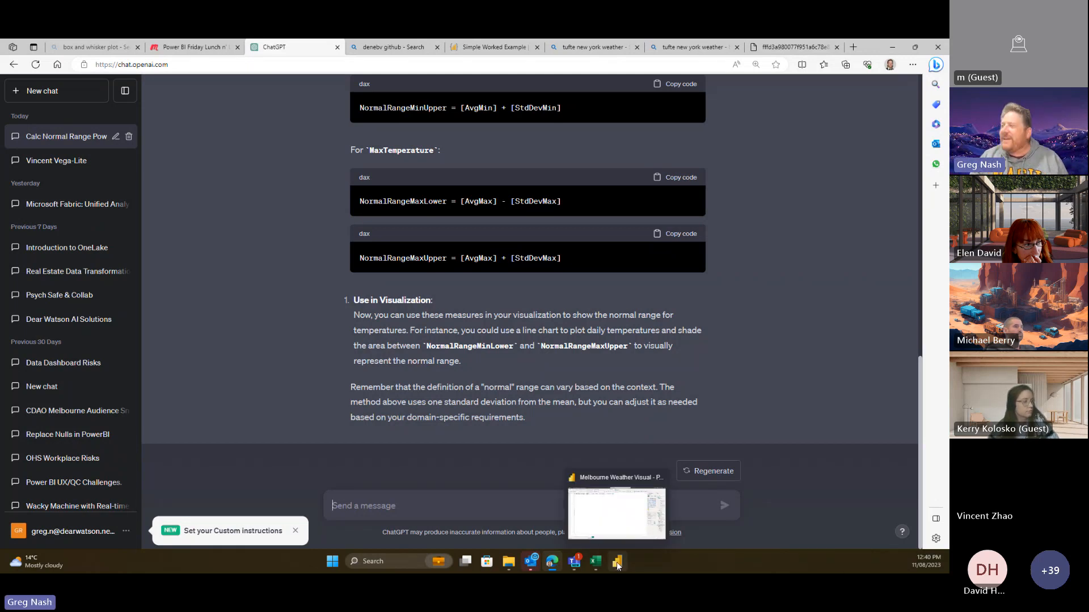
scroll(765, 373, "up", 10)
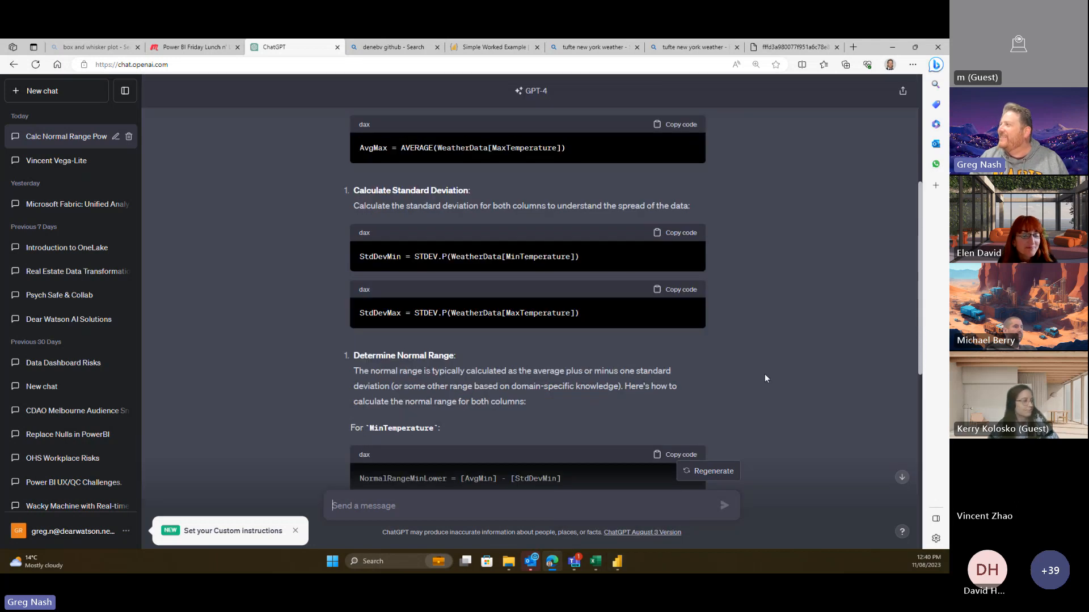
left_click(617, 562)
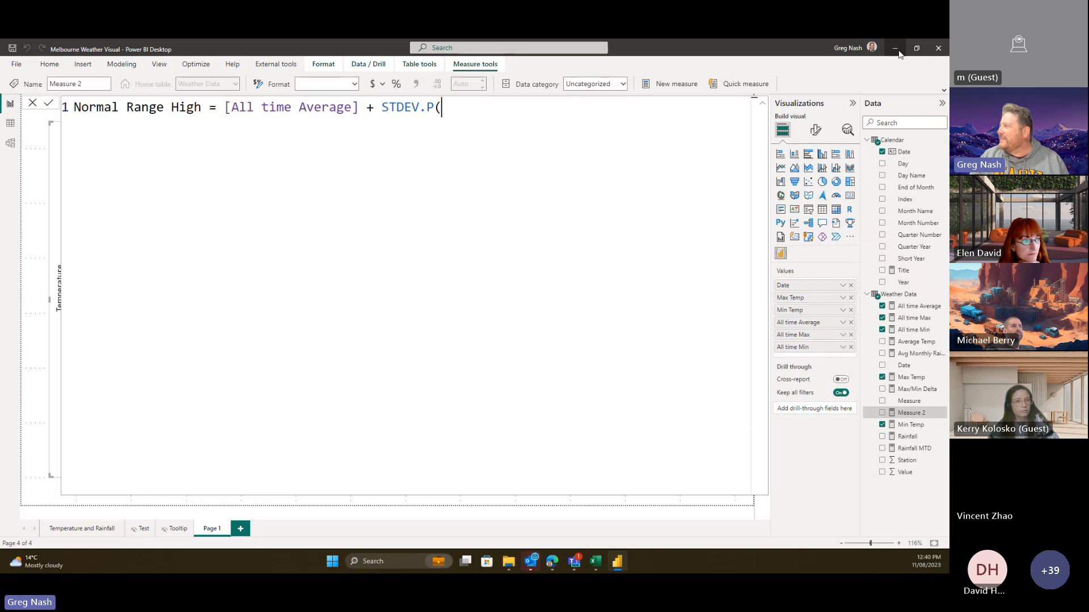
- Rewrite the Normal Range High formula so it reads 'Avg Min = AVERAGE(' following ChatGPT's DAX
left_click(553, 563)
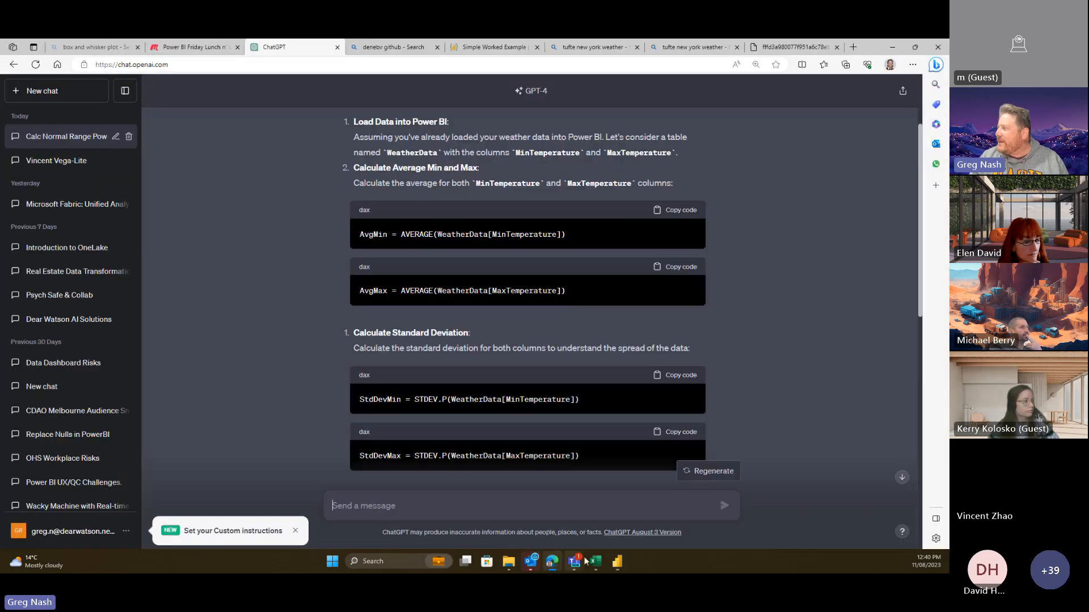
left_click(617, 562)
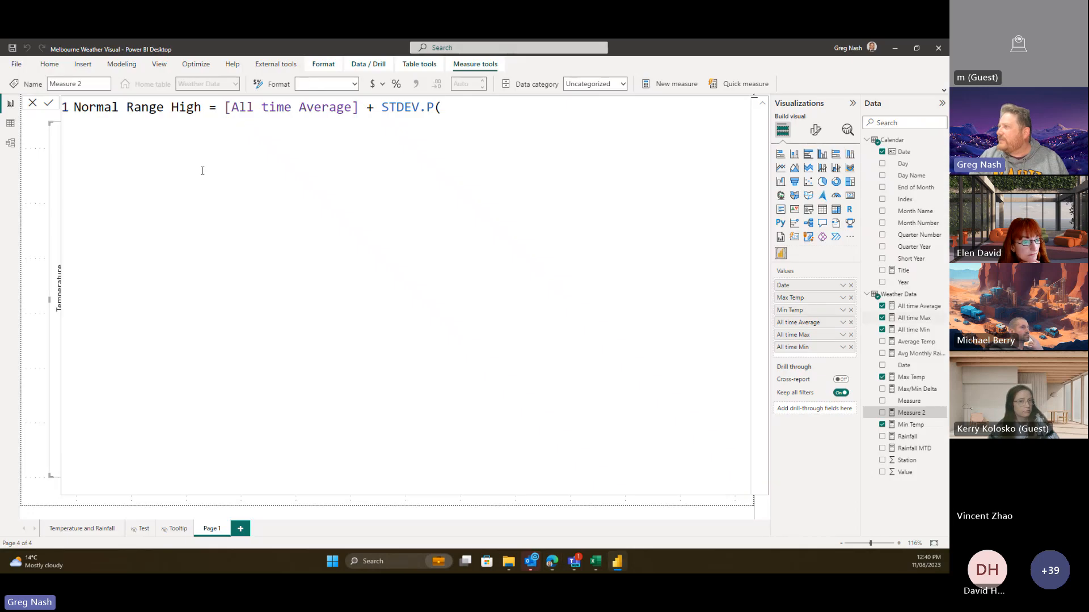
left_click_drag(80, 122, 68, 108)
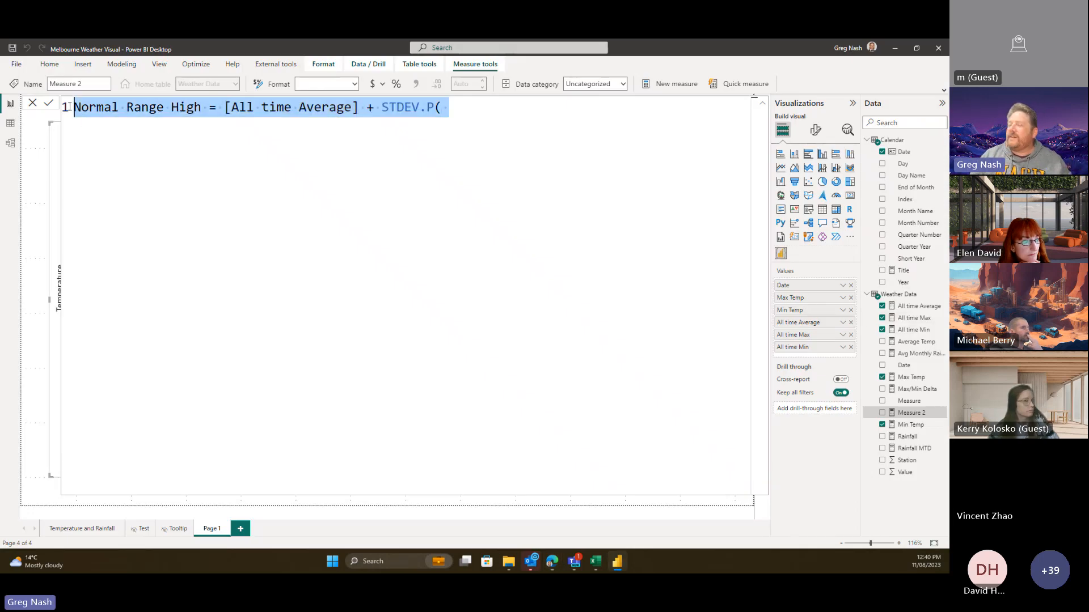
type("Av")
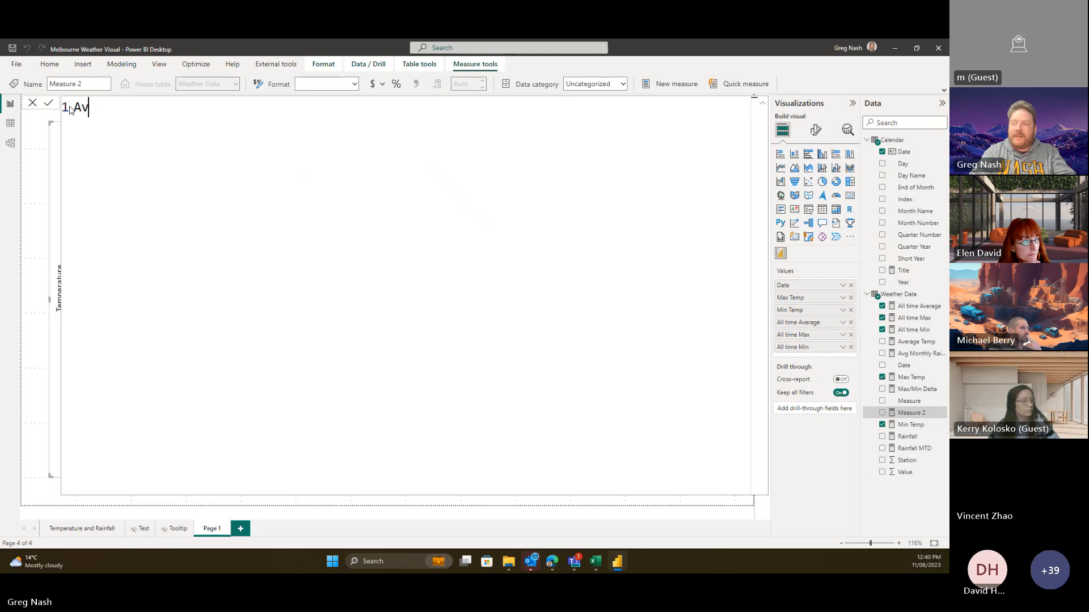
type("g Min = ")
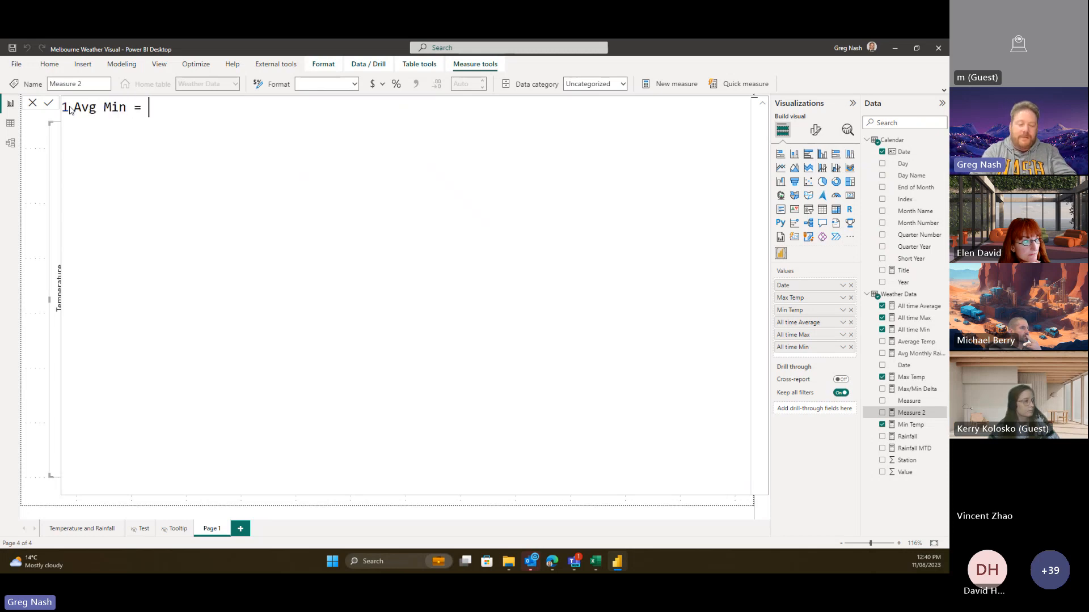
type("AVER")
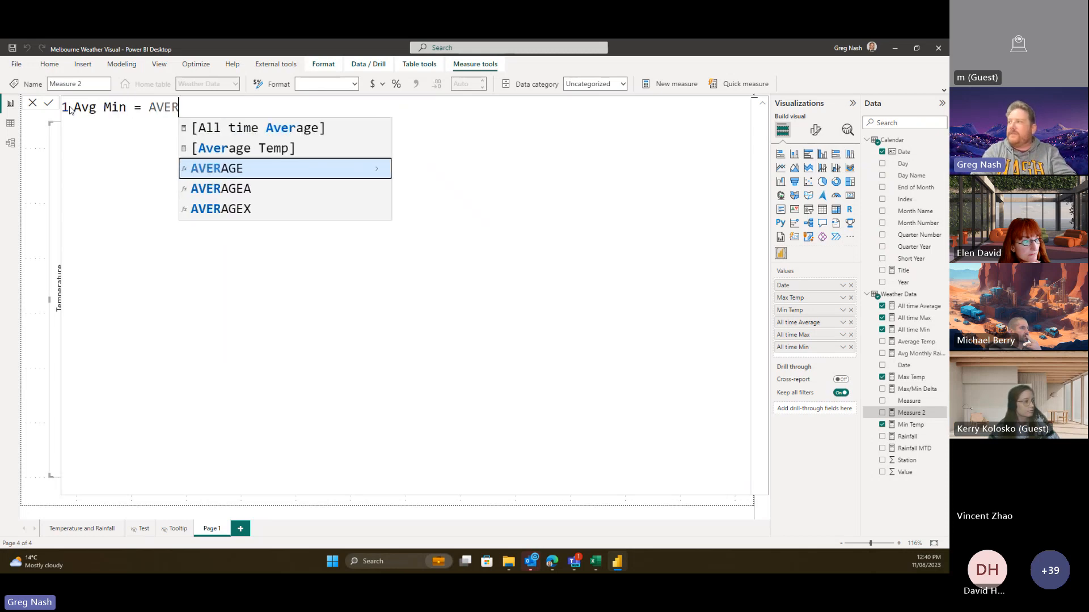
type("AGE(min")
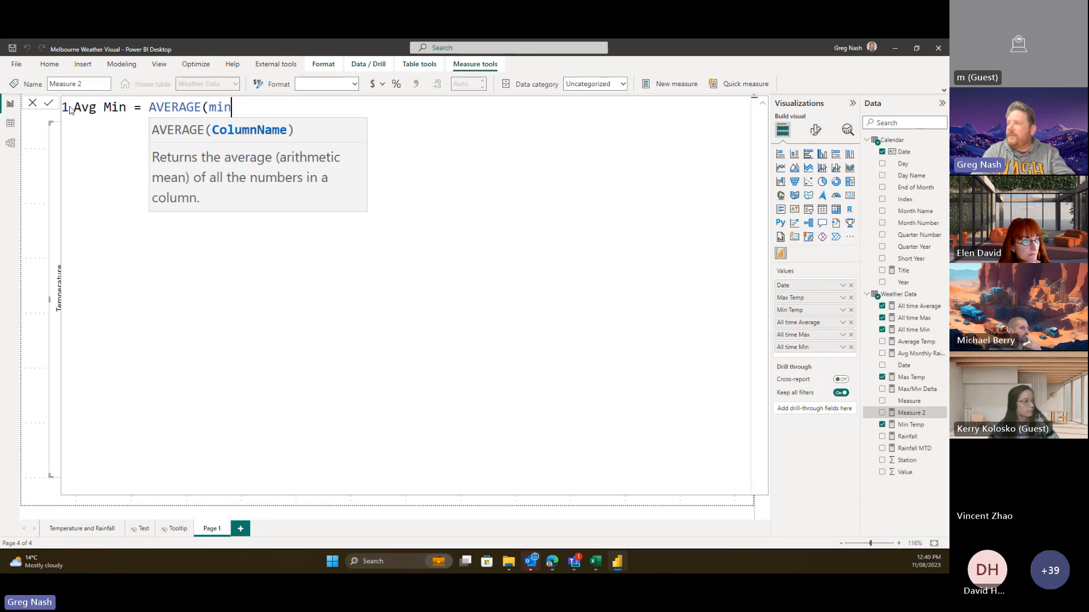
key("BackSpace")
key("BackSpace")
key("BackSpace")
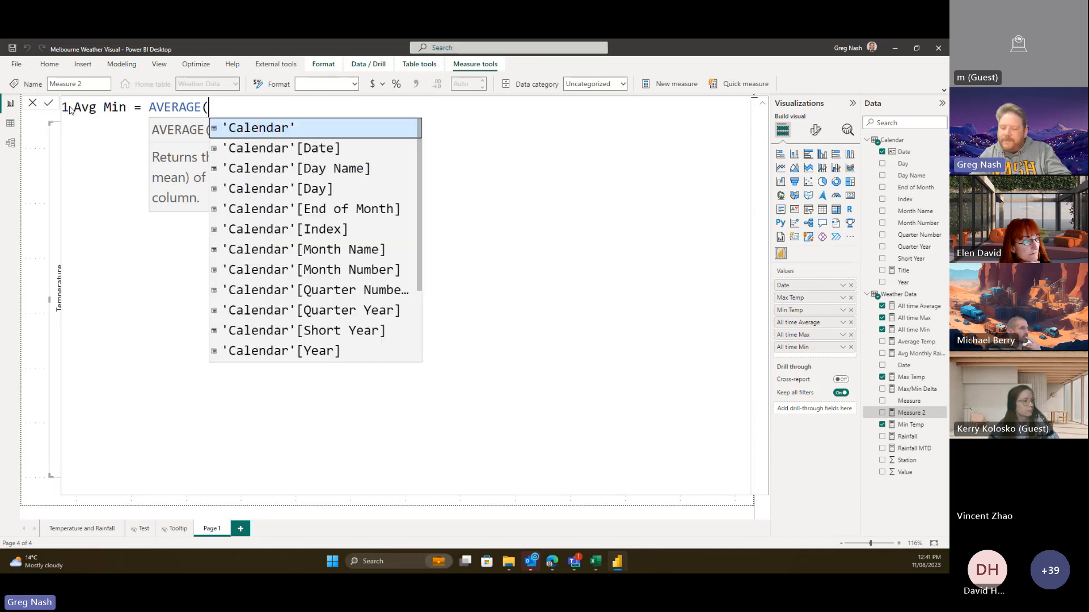
type("[Value")
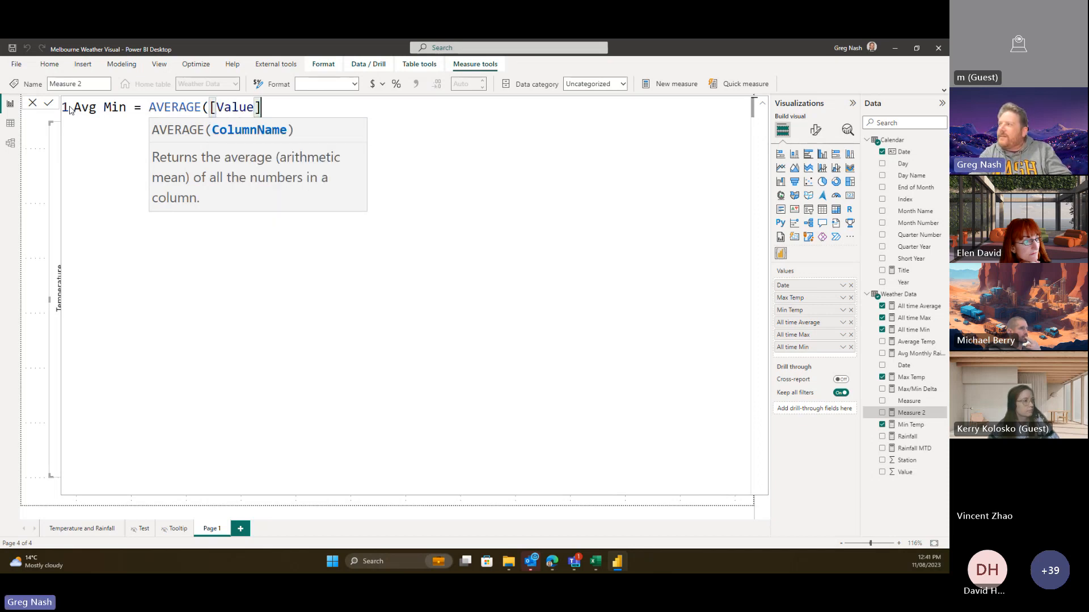
key("BackSpace")
key("BackSpace")
key("BackSpace")
key("BackSpace")
key("BackSpace")
key("BackSpace")
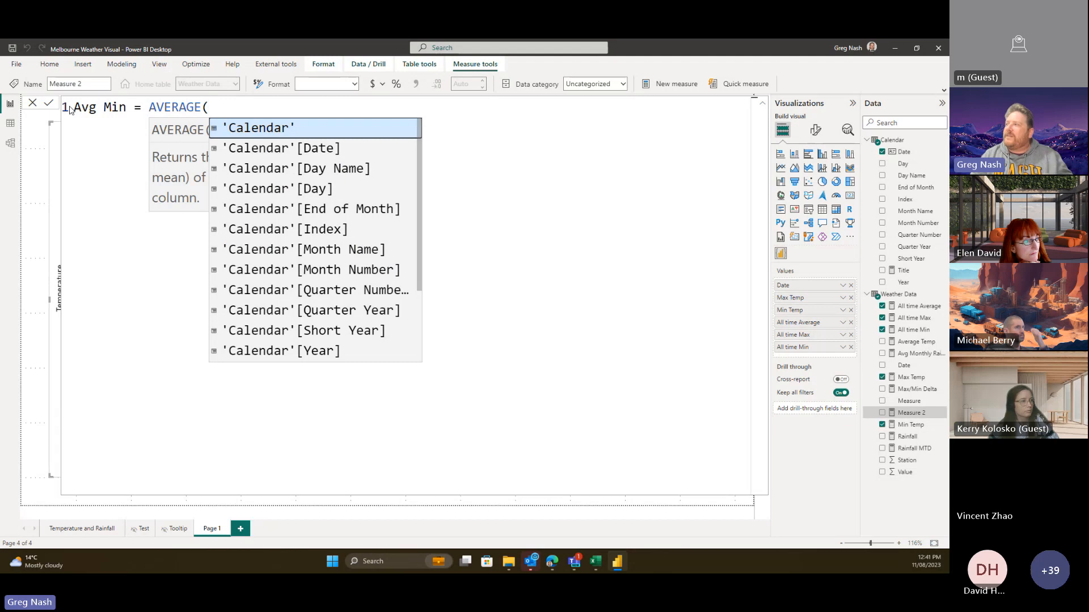
- Inspect the Weather Data Value and Measure column values (Max Temp, Min Temp, Rainfall), then return to the chart
left_click(11, 126)
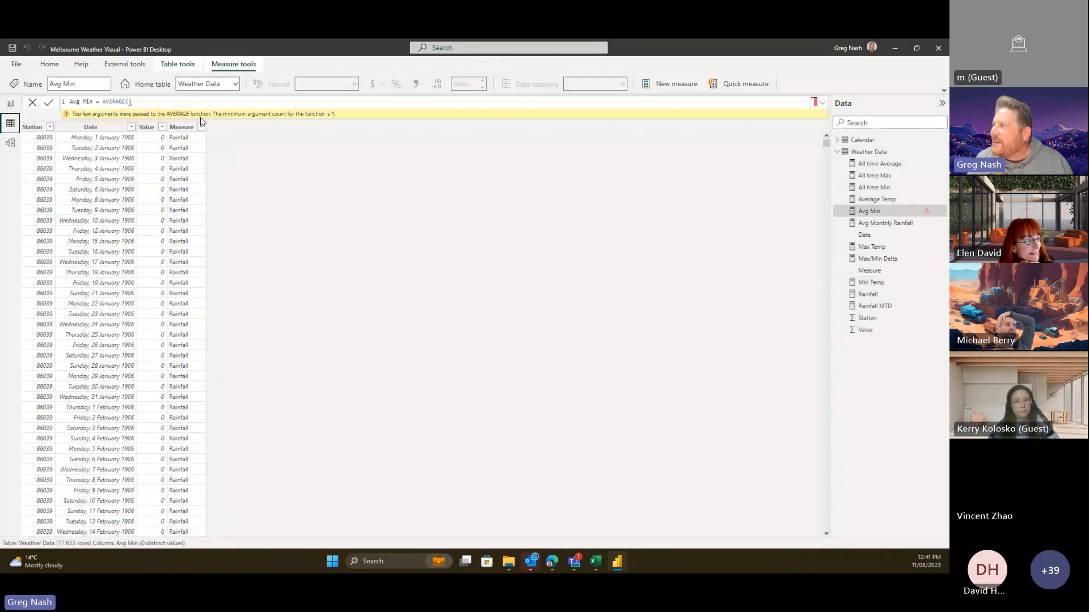
left_click(162, 127)
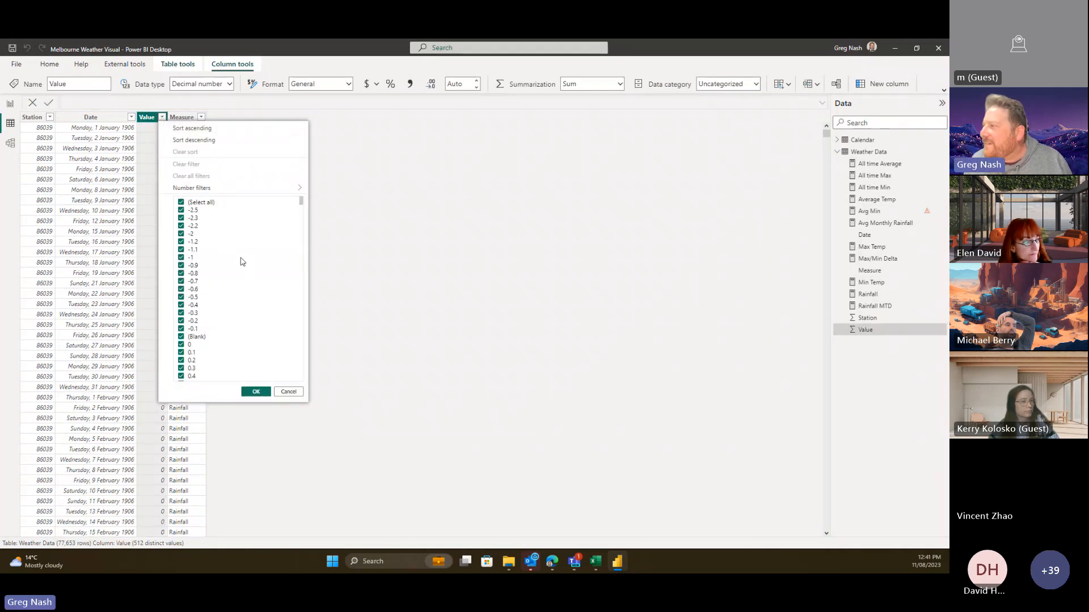
left_click(191, 117)
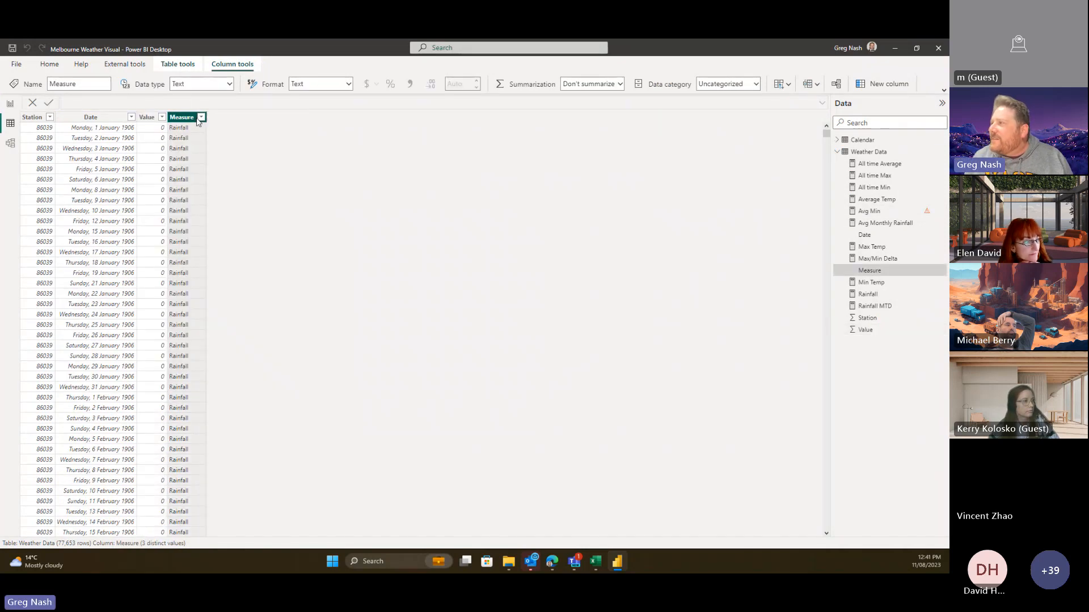
left_click(201, 117)
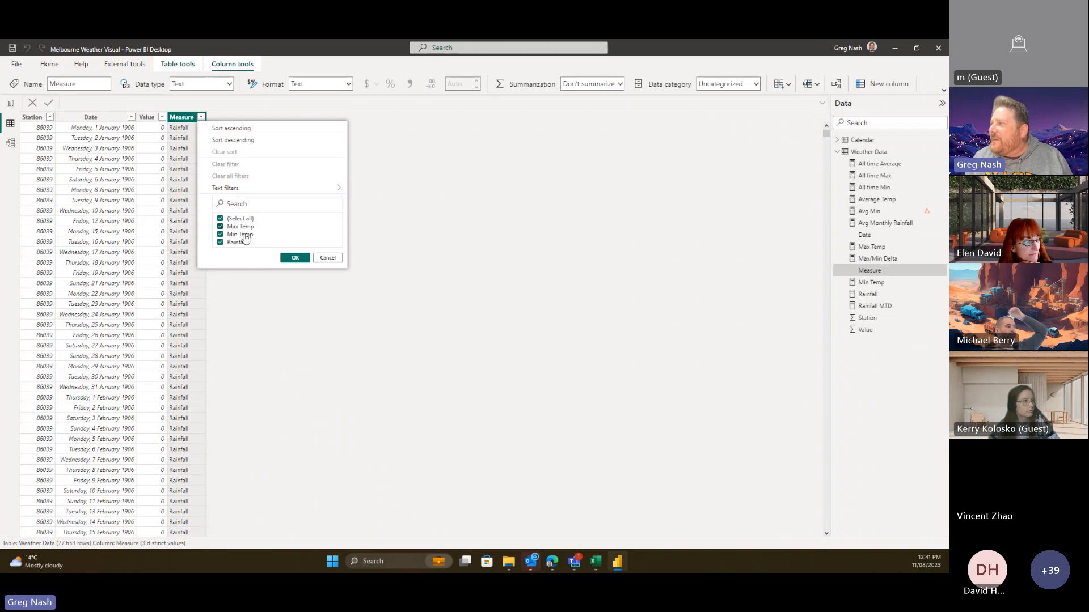
left_click(430, 214)
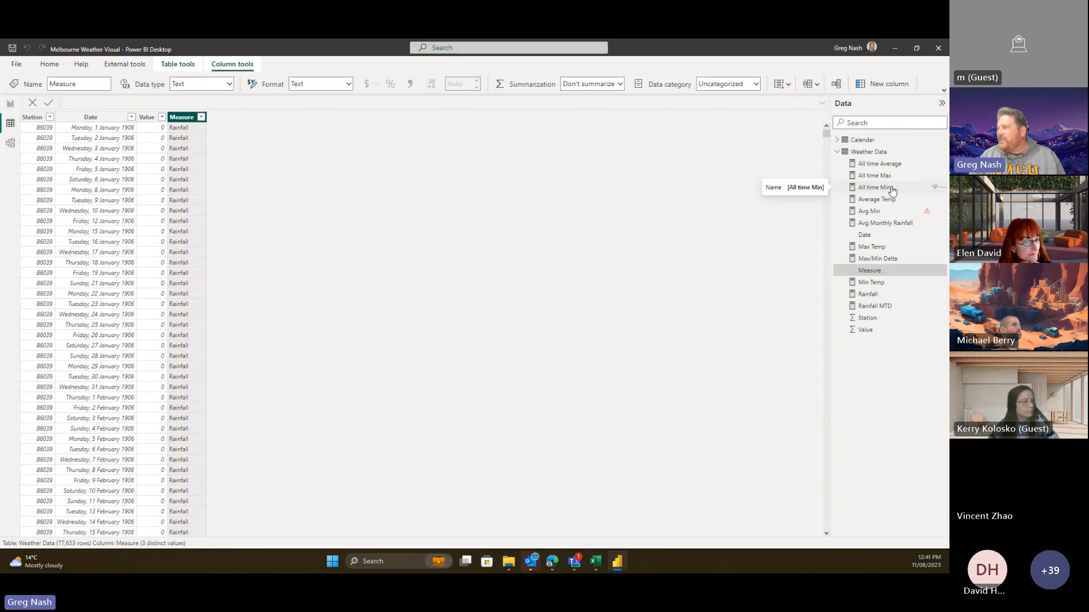
left_click(202, 117)
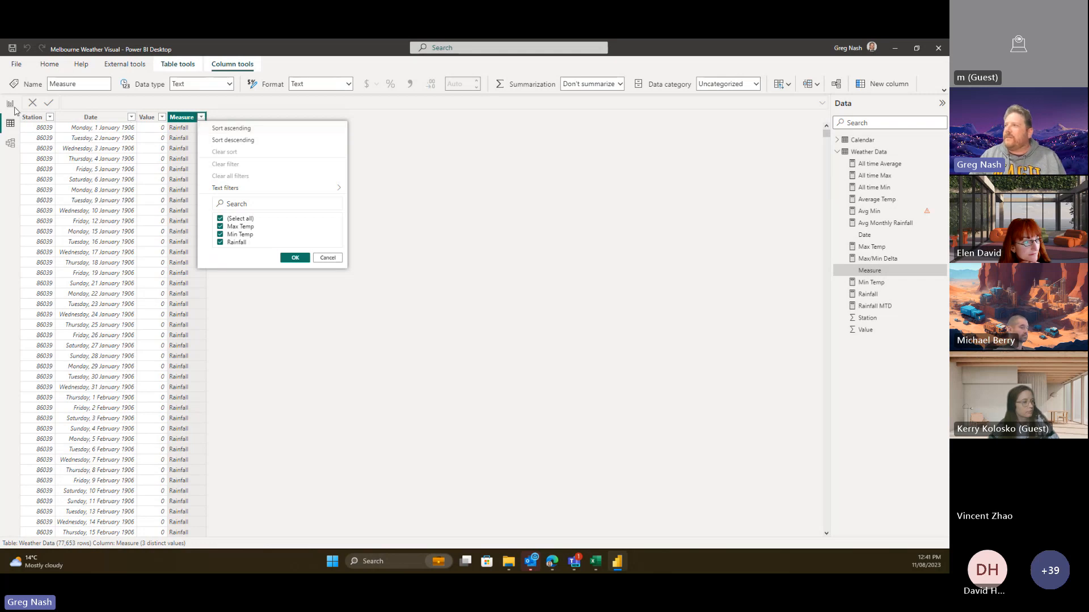
left_click(11, 104)
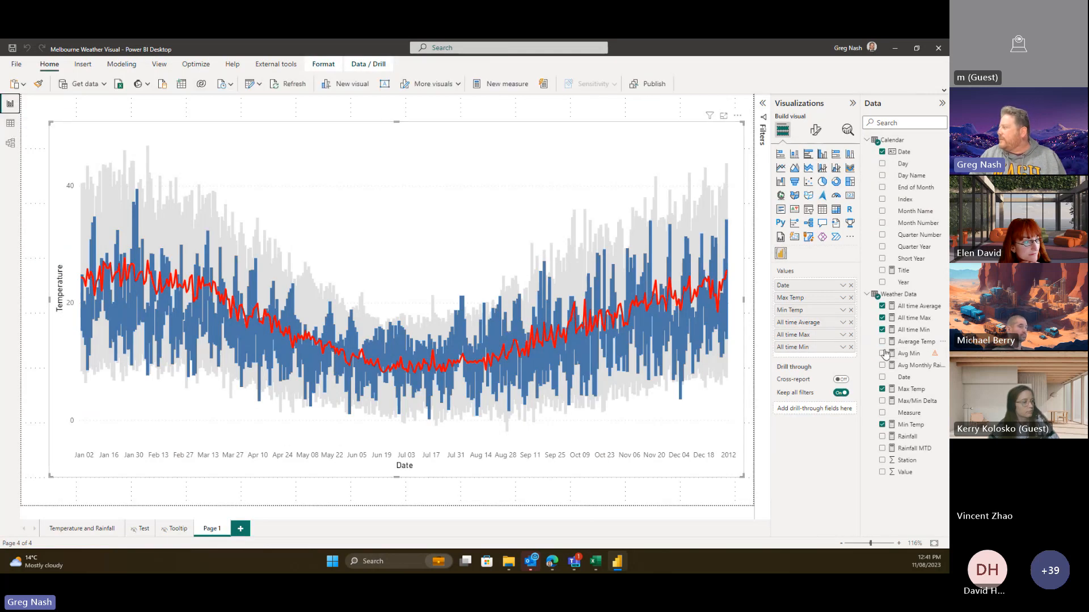
left_click(912, 414)
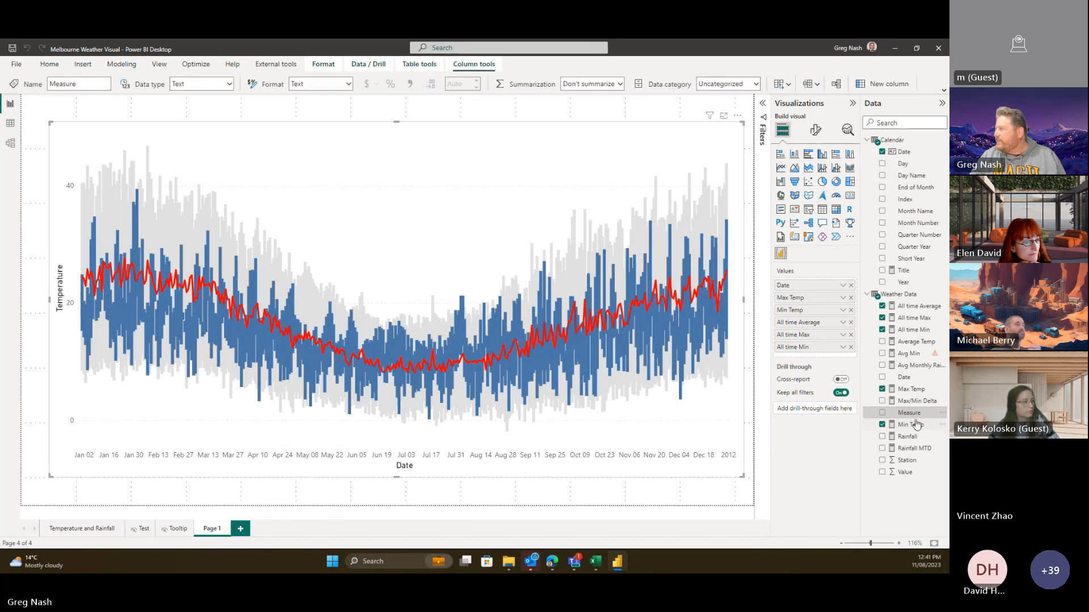
- Wrap the Avg Min formula in CALCULATE, averaging 'Weather Data'[Value]
left_click(909, 353)
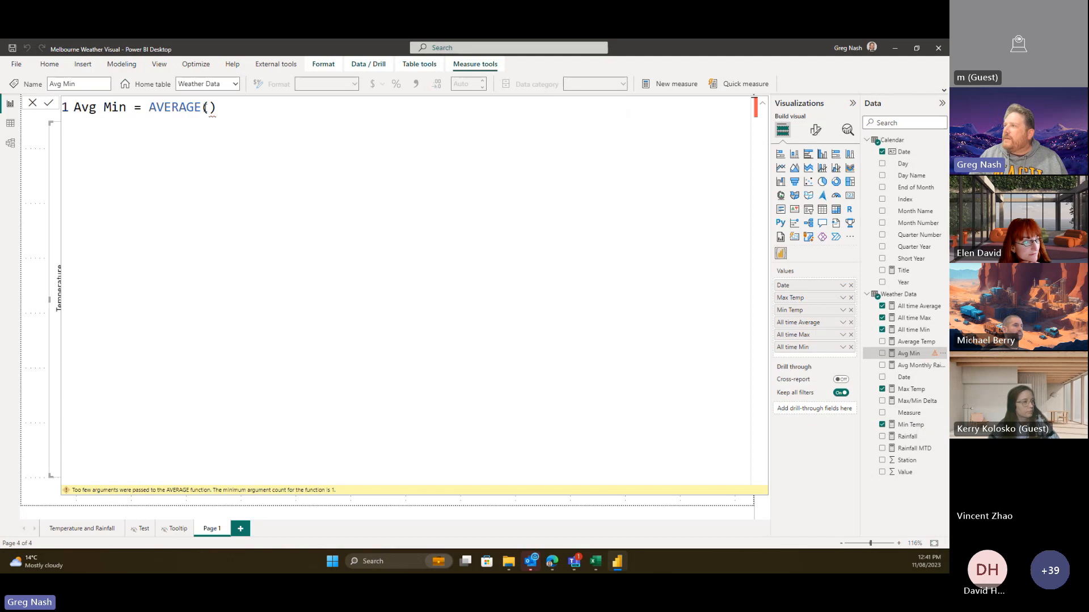
left_click(151, 107)
type("CAL")
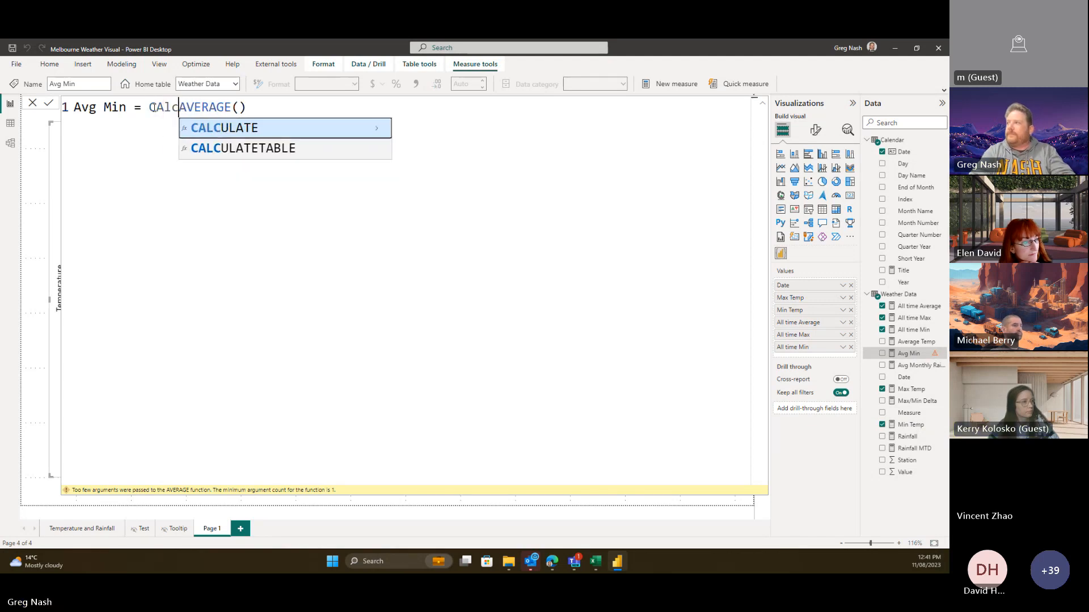
key("Tab")
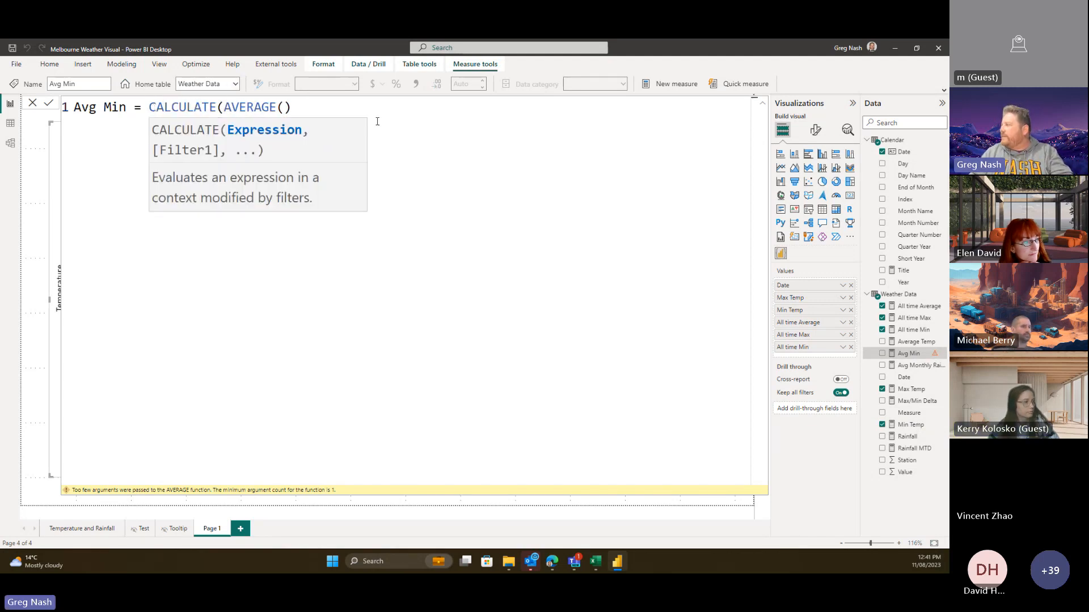
left_click(292, 107)
left_click(285, 107)
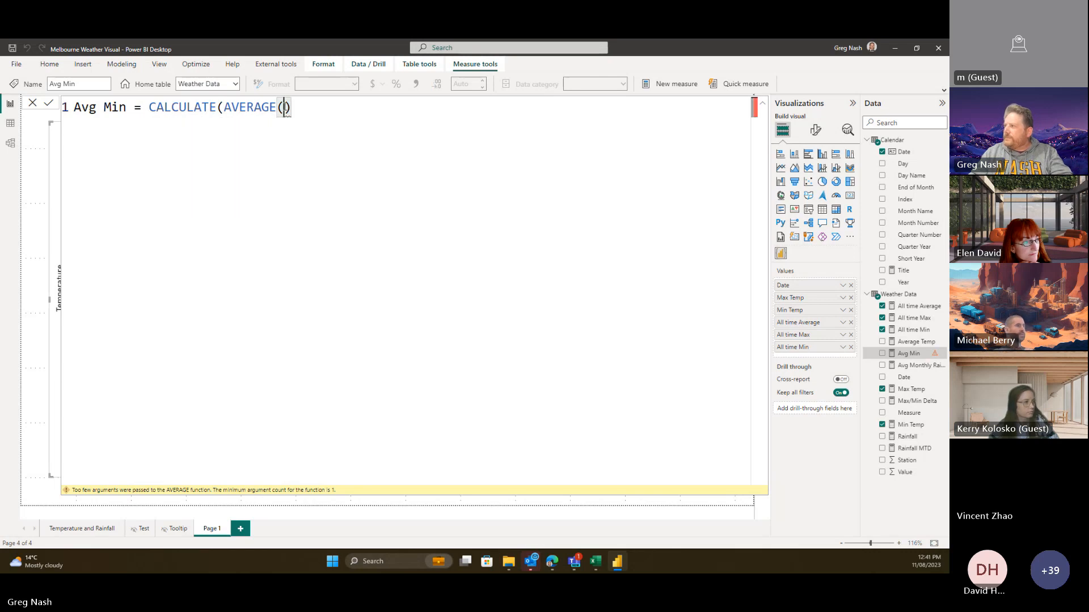
type("Value")
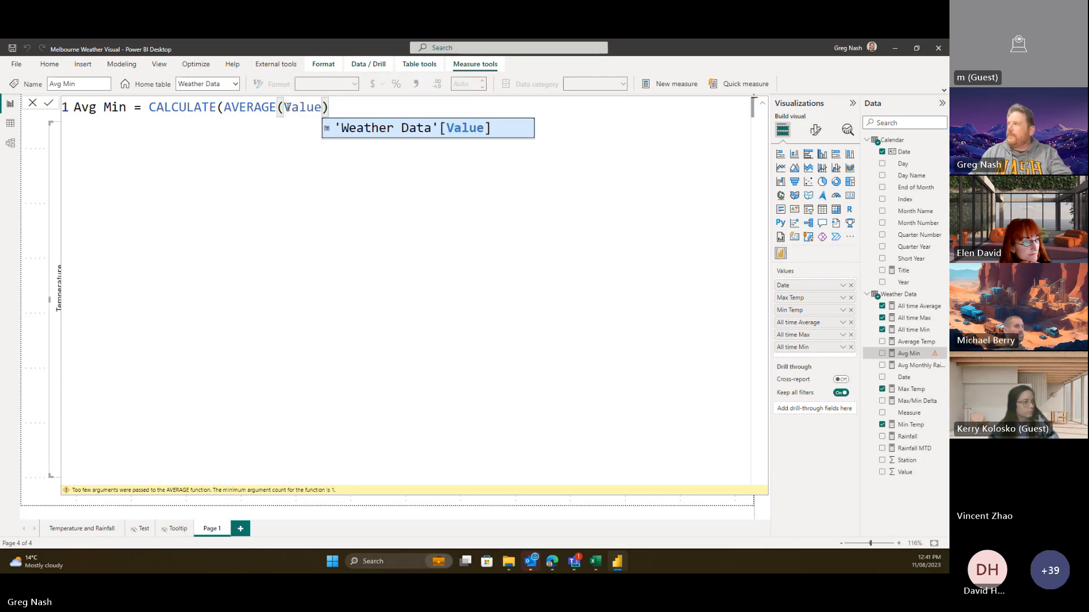
key("Tab")
- Add the filter 'Weather Data'[Measure] = "Min" to Avg Min and commit the measure
left_click(457, 106)
type(",")
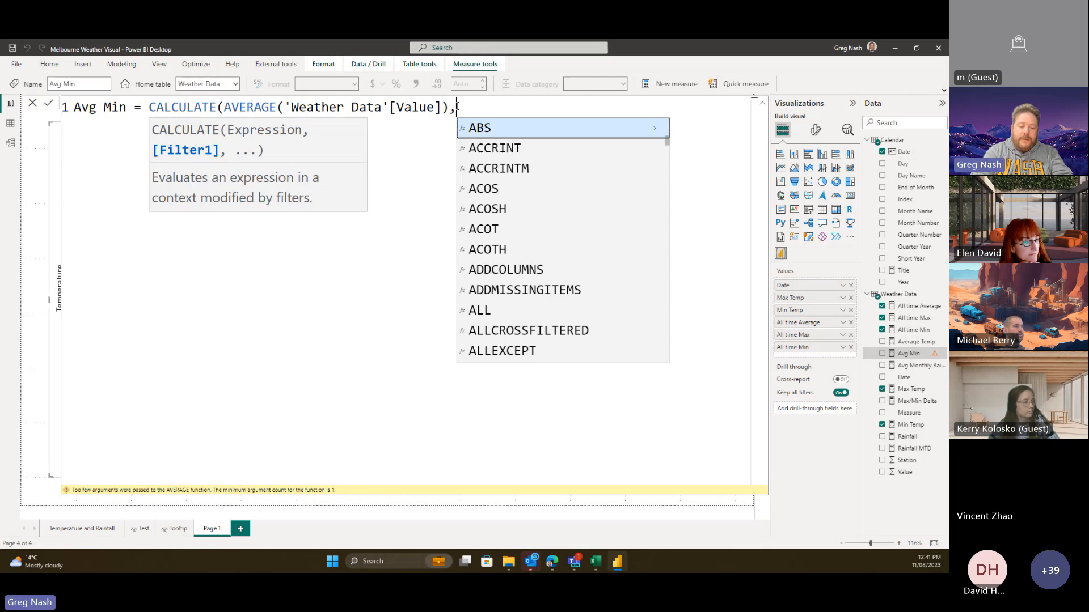
type("M")
type("easu")
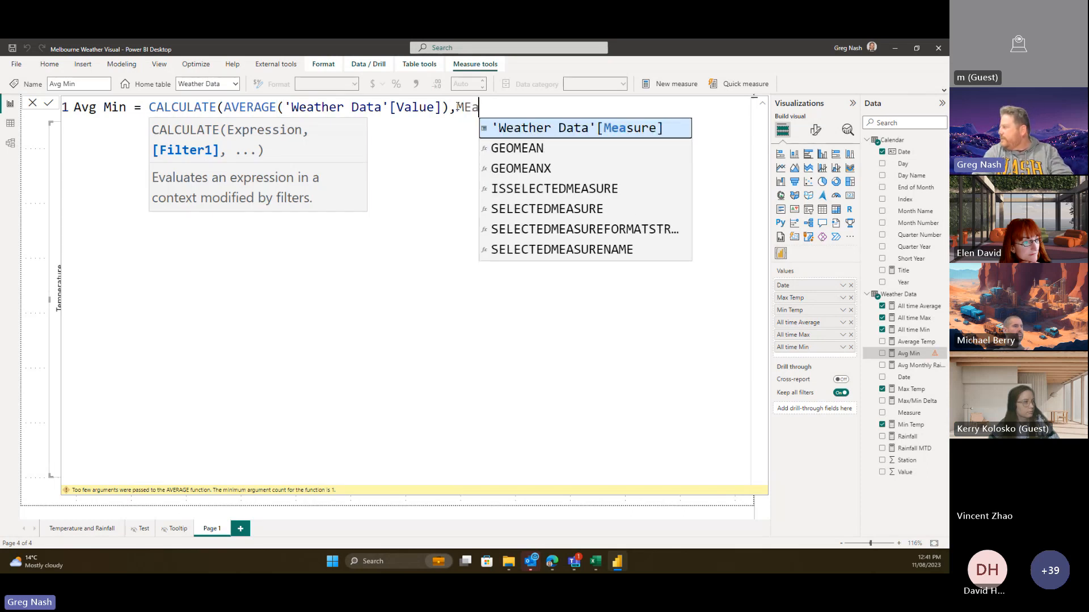
key("Tab")
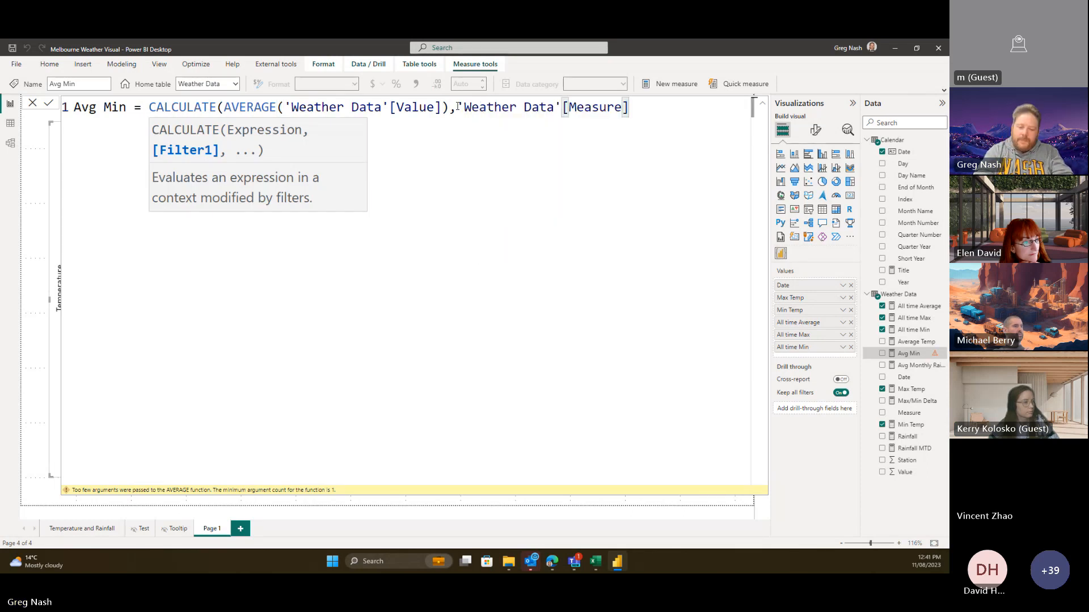
type("= \"")
key("BackSpace")
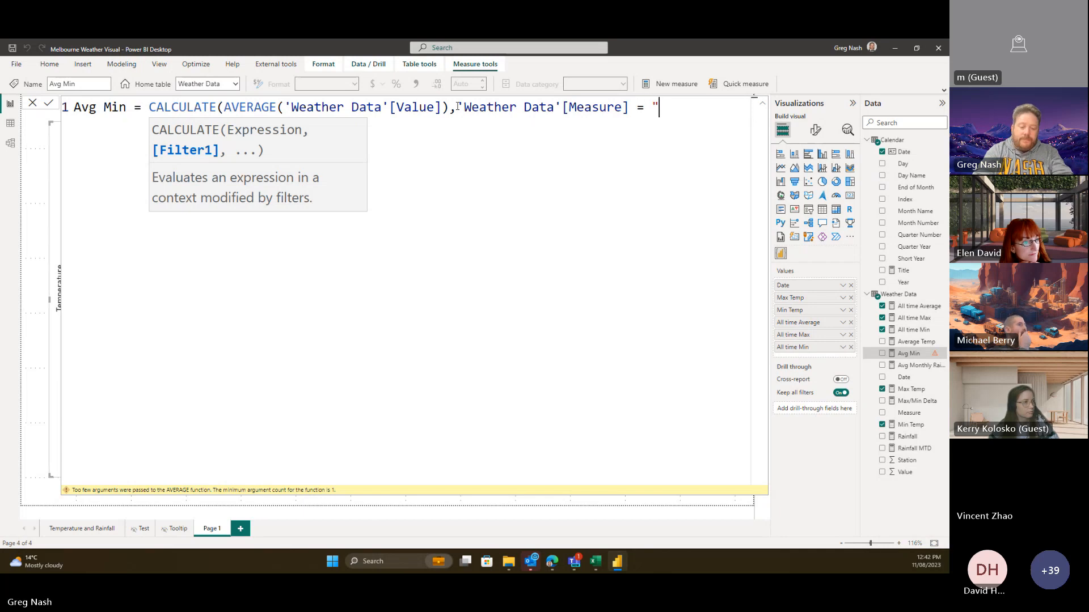
type("Mi")
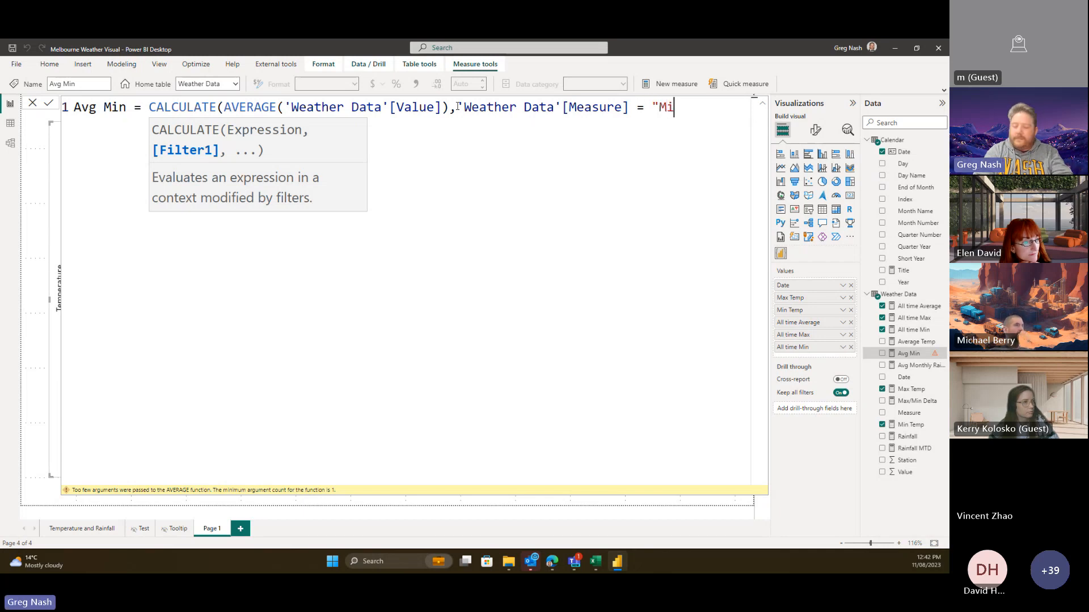
type("n")
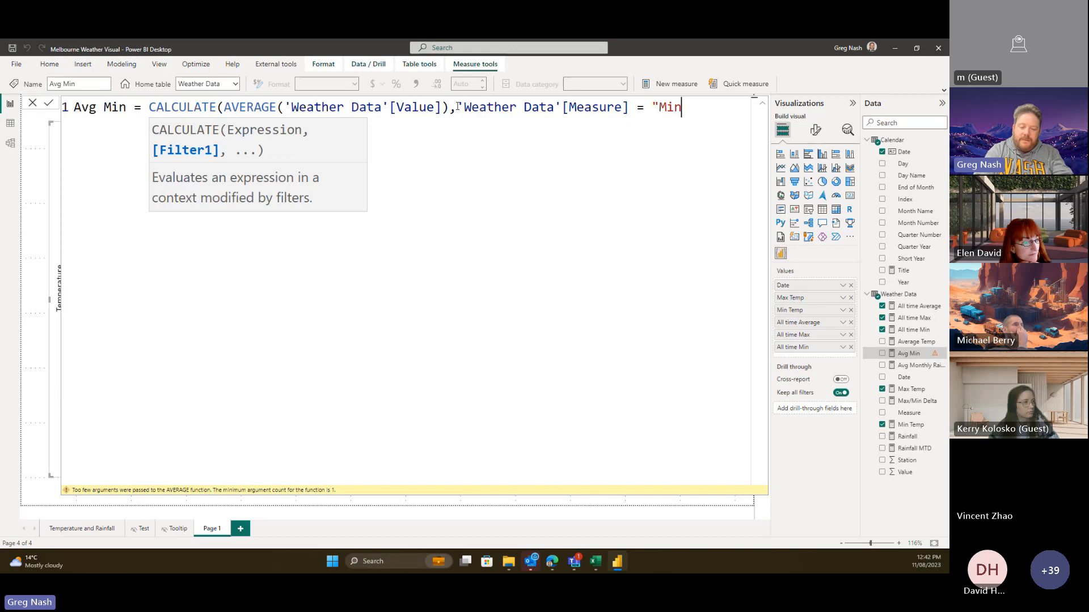
type("\")")
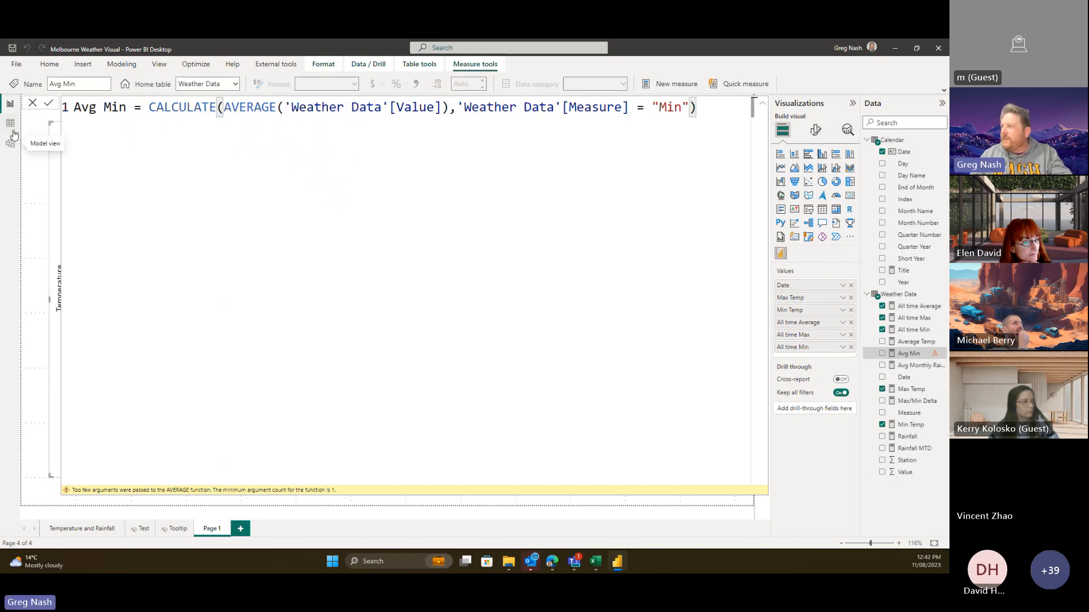
key("Return")
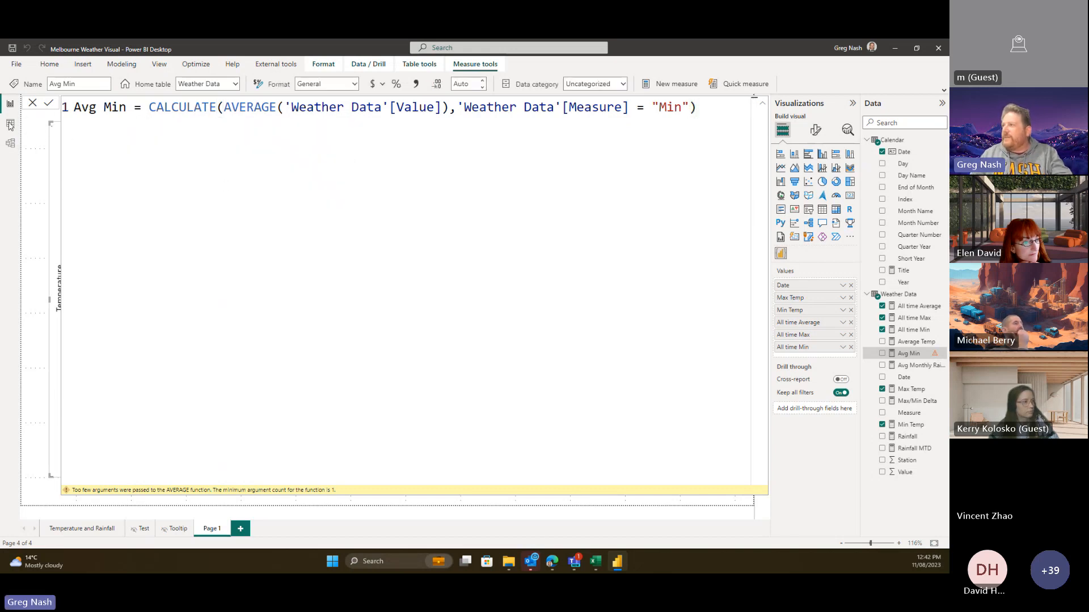
left_click(11, 125)
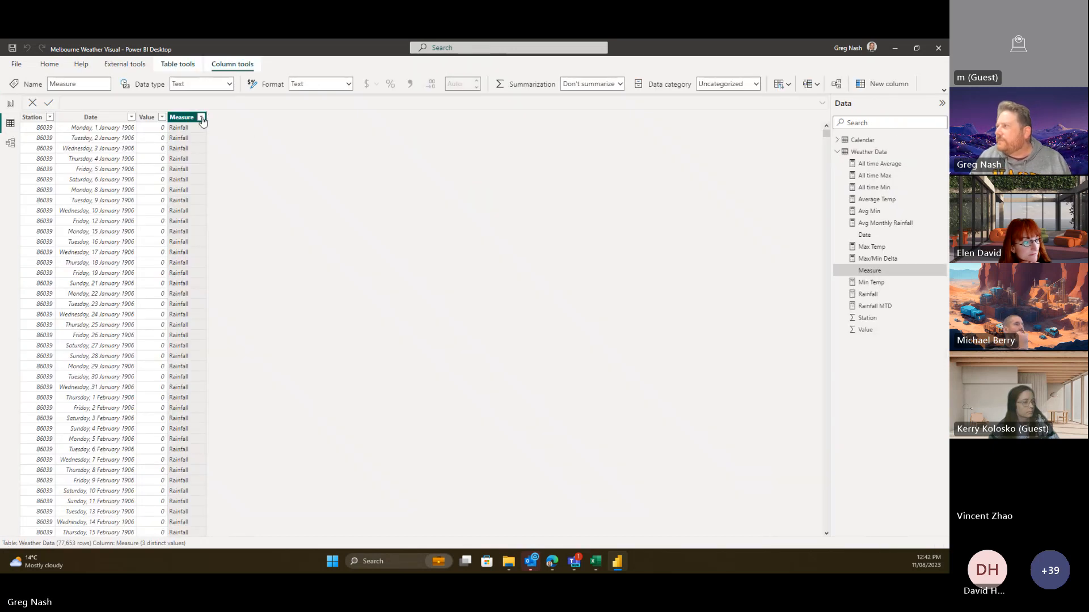
- Recheck the Measure column's values in the Weather Data table, then return to the report
left_click(202, 116)
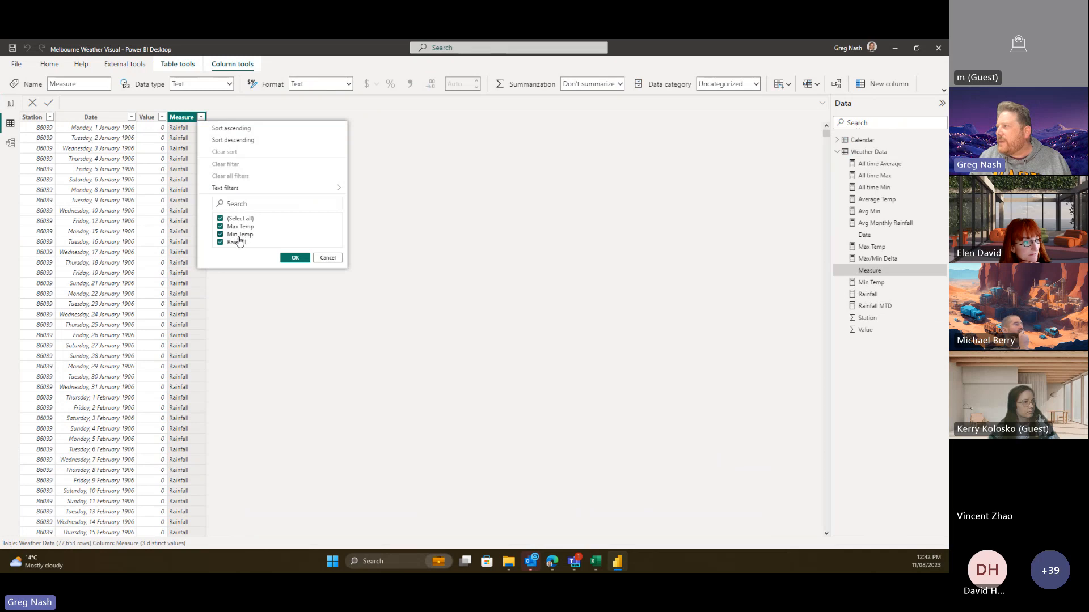
left_click(321, 258)
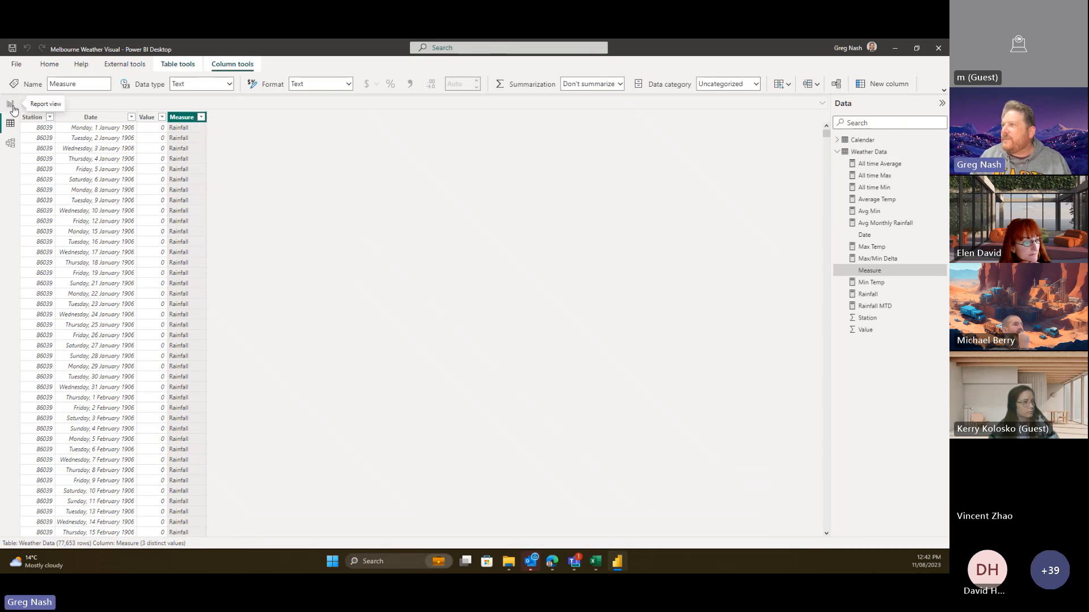
left_click(11, 104)
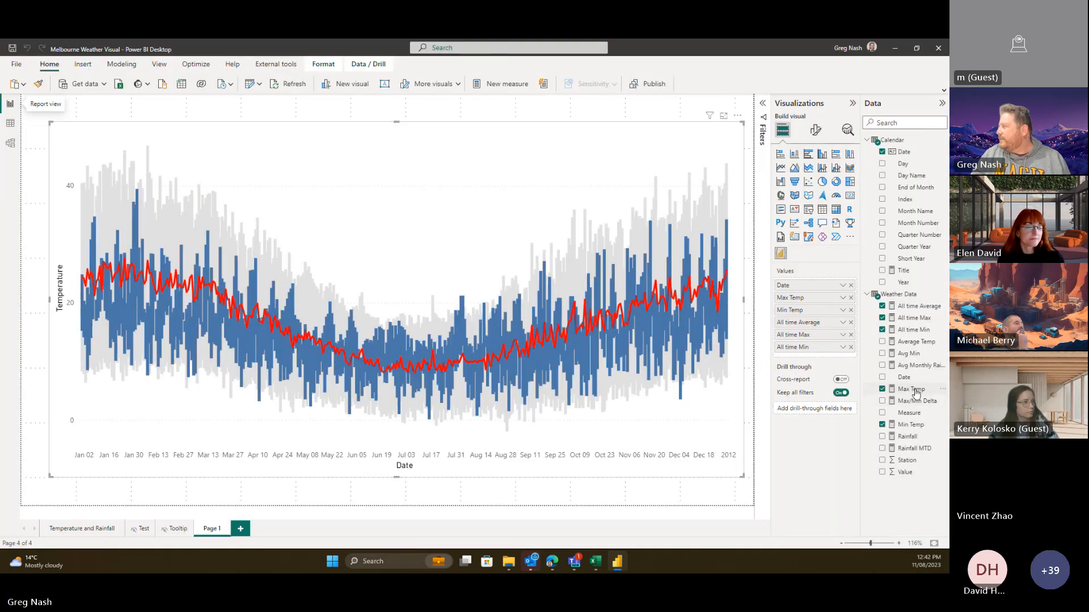
- Change the Avg Min filter value from "Min" to "Min Temp" and recommit it
left_click(911, 389)
left_click(913, 368)
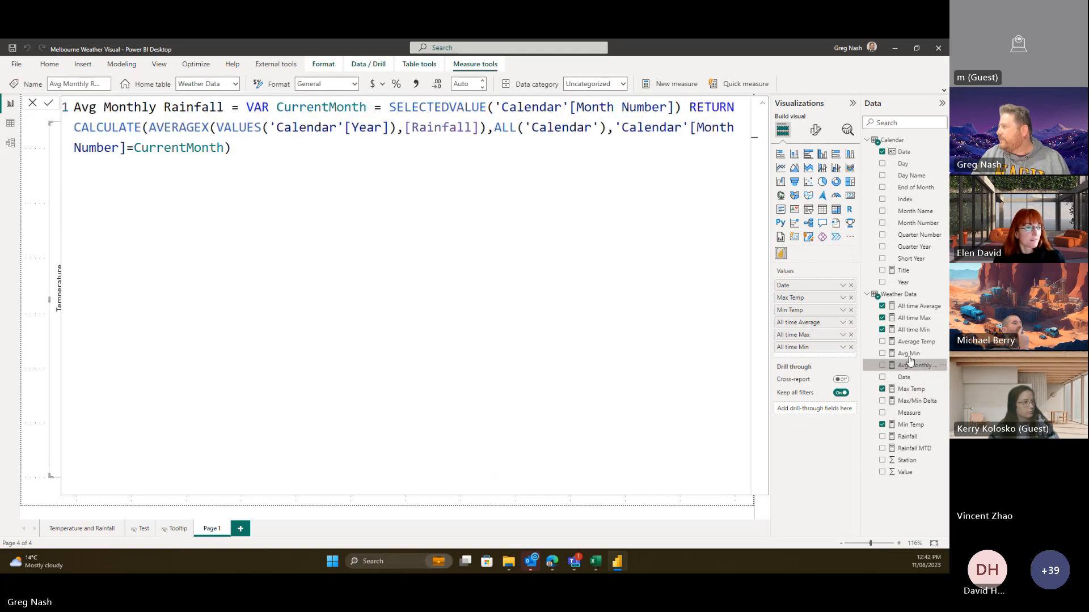
left_click(909, 354)
left_click(682, 107)
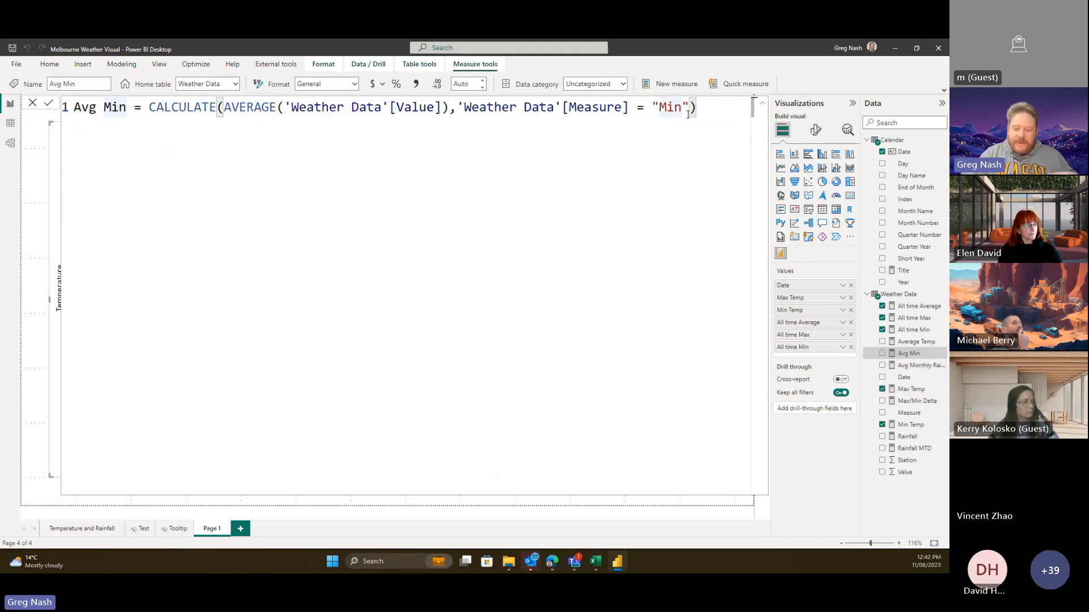
type("Temp")
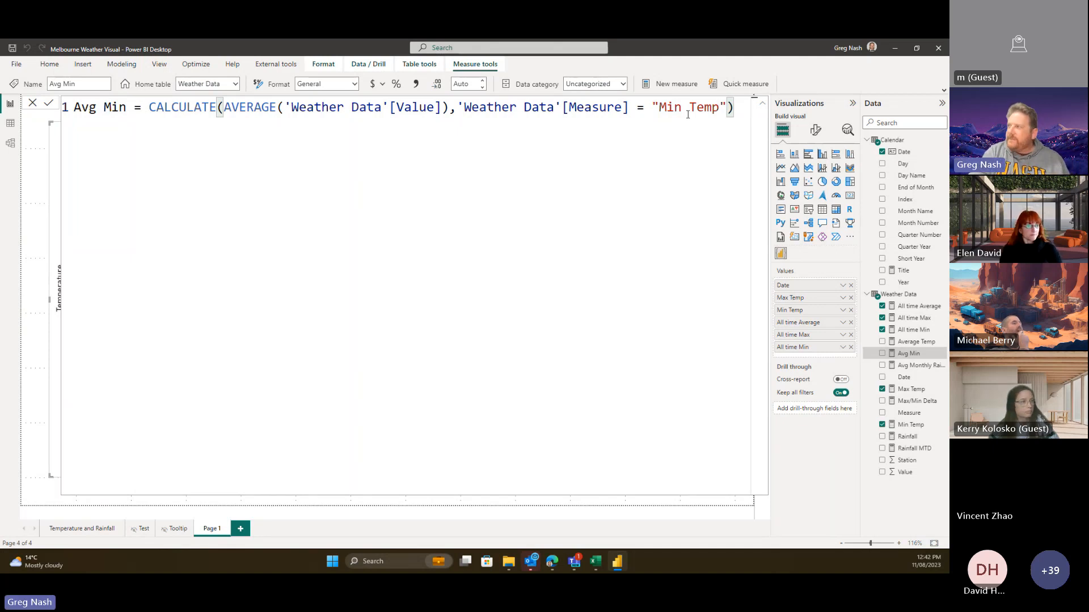
key("Return")
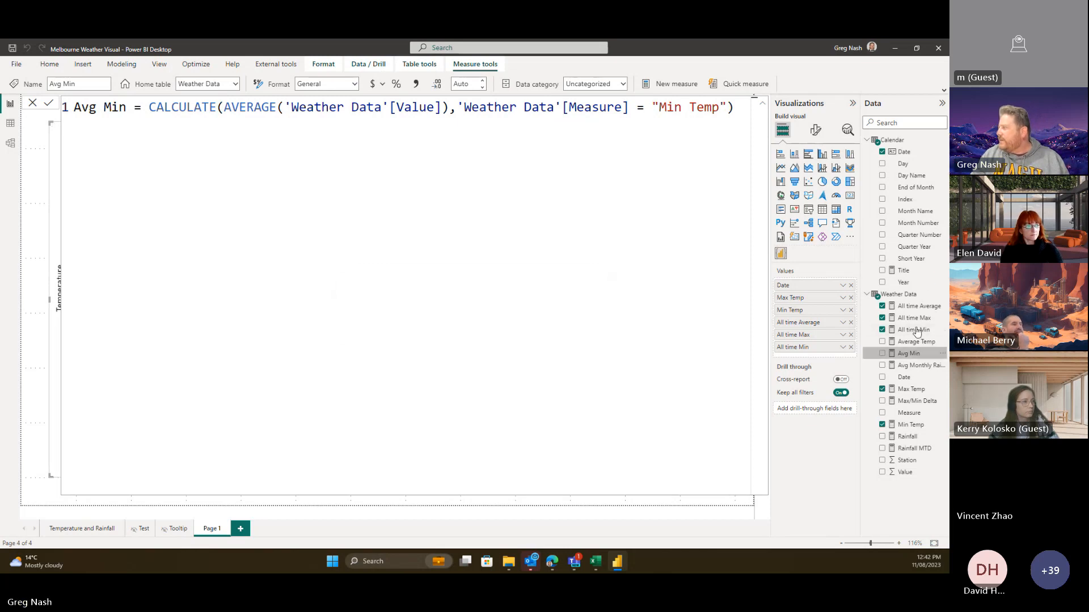
- Create Avg Max = CALCULATE(AVERAGE('Weather Data'[Value]), [Measure]="Max Temp"), then bring up ChatGPT
right_click(902, 301)
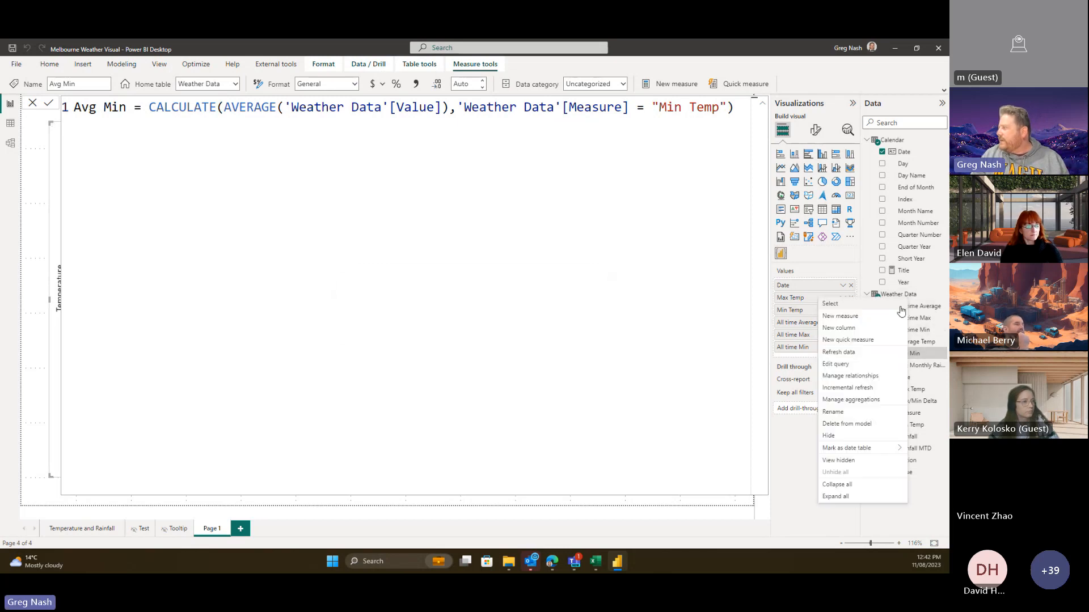
left_click(872, 318)
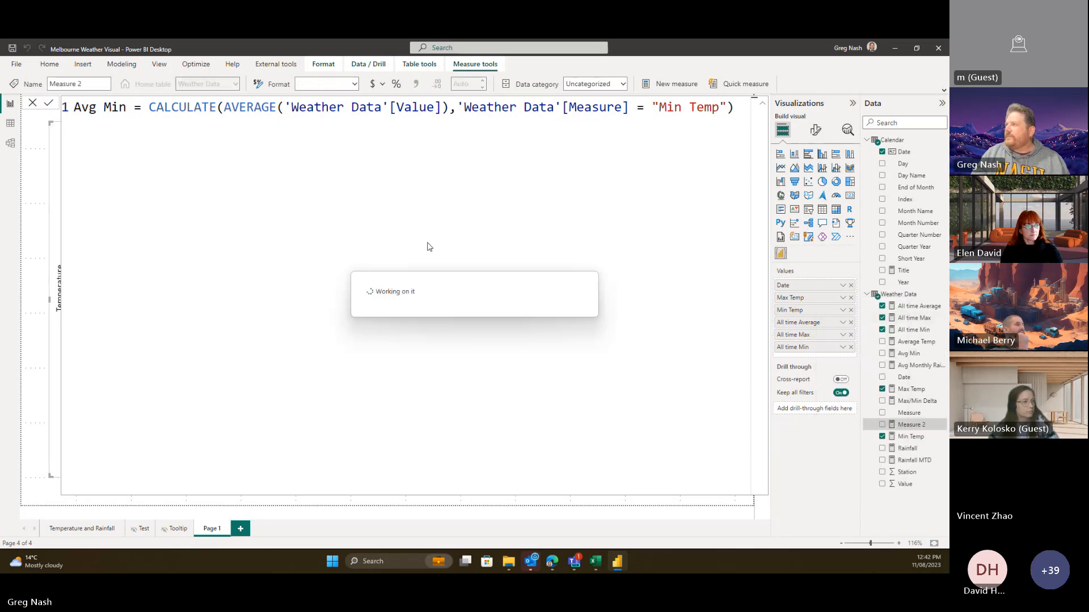
type("Avg Max ")
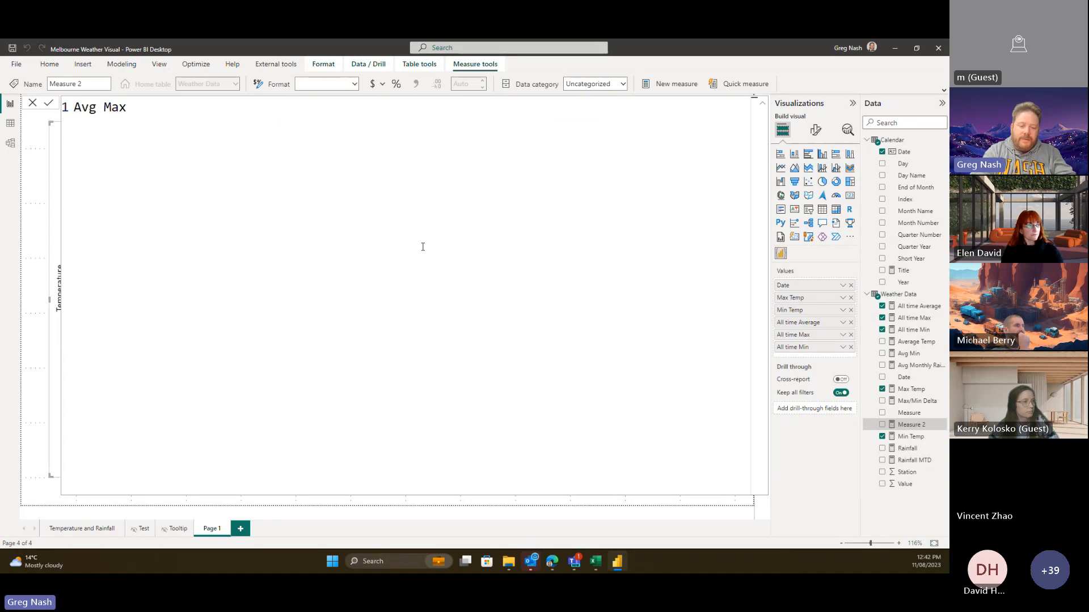
type("= CALCULATE(")
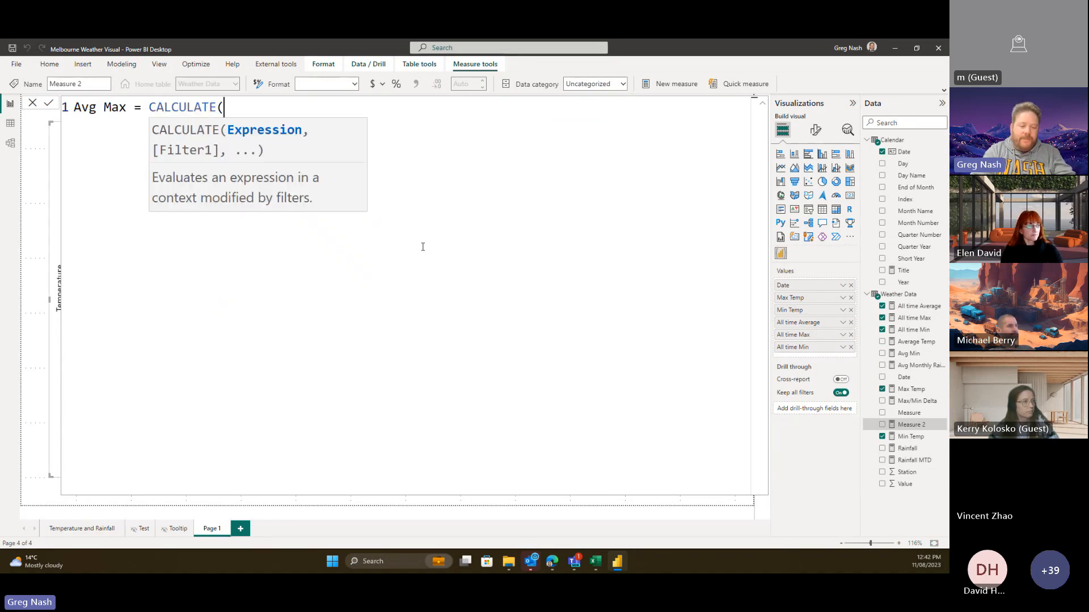
type("A")
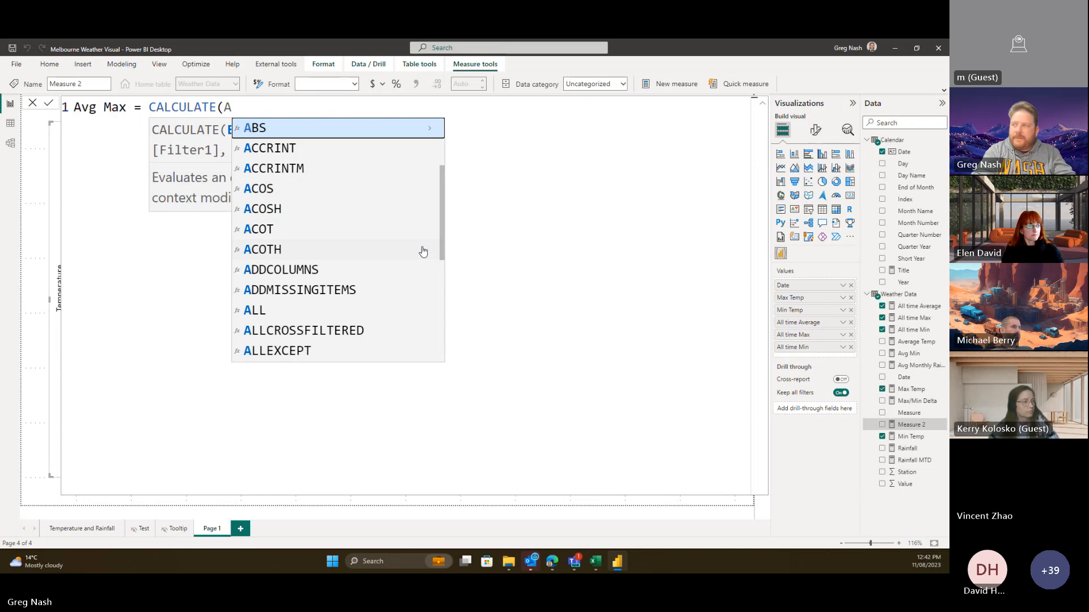
type("Ve")
key("Tab")
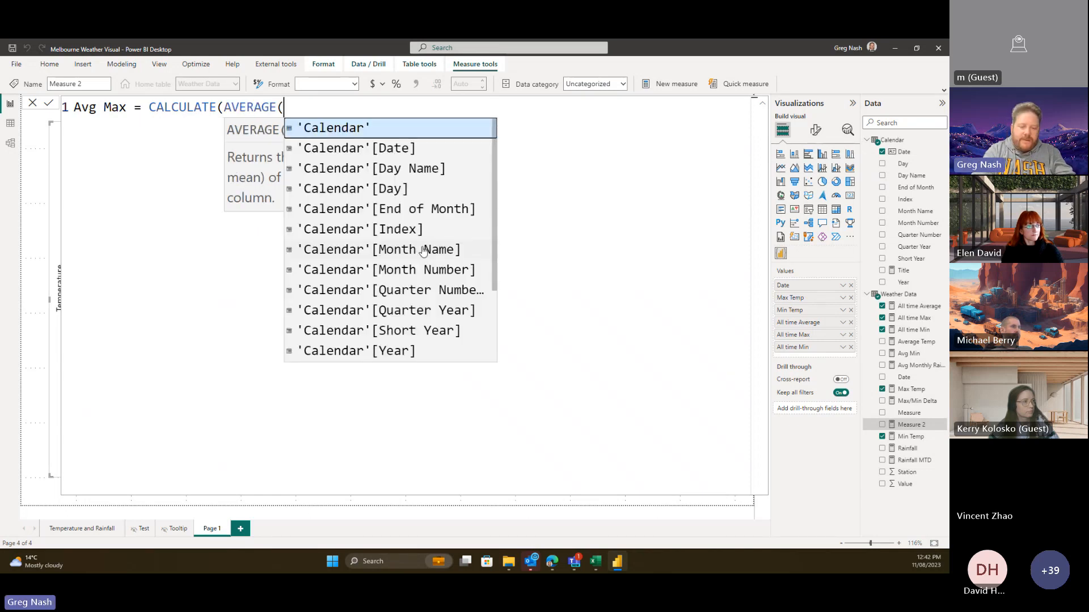
type("Value")
key("Tab")
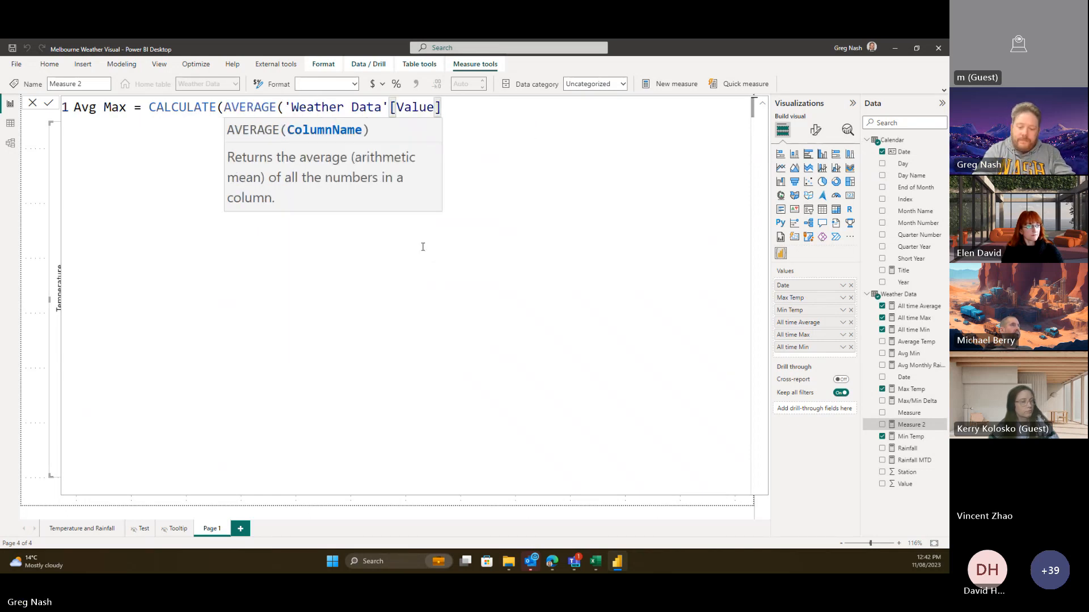
type("),")
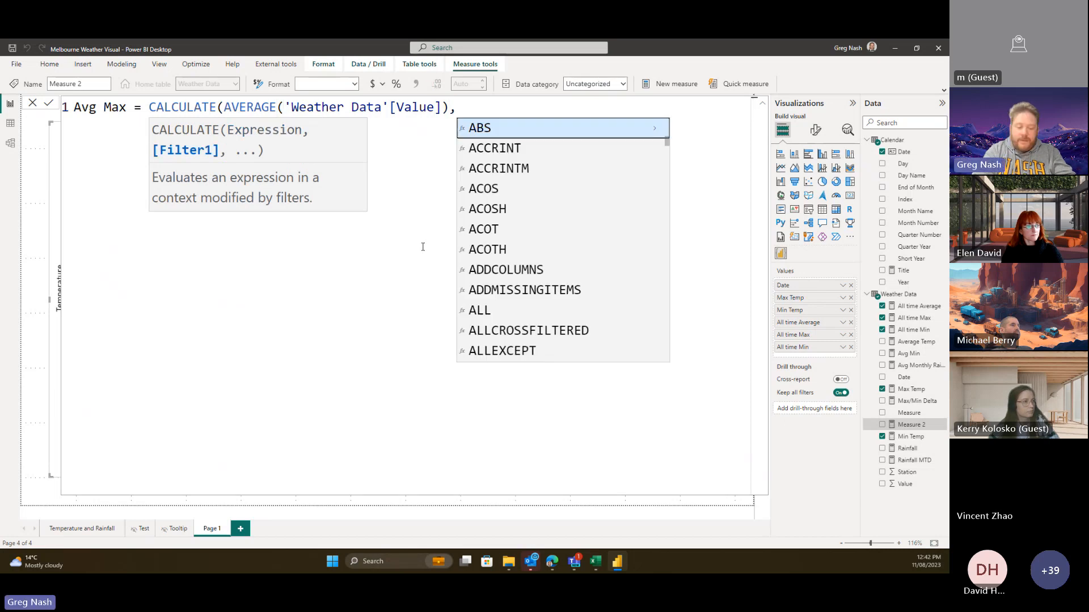
type("MEasure")
key("Tab")
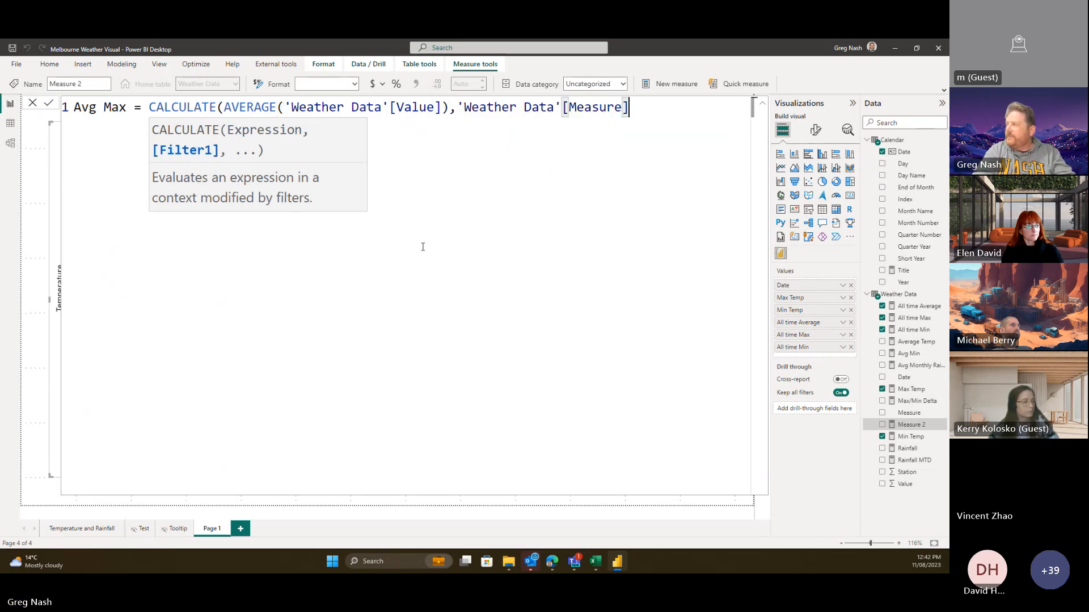
type("=\"")
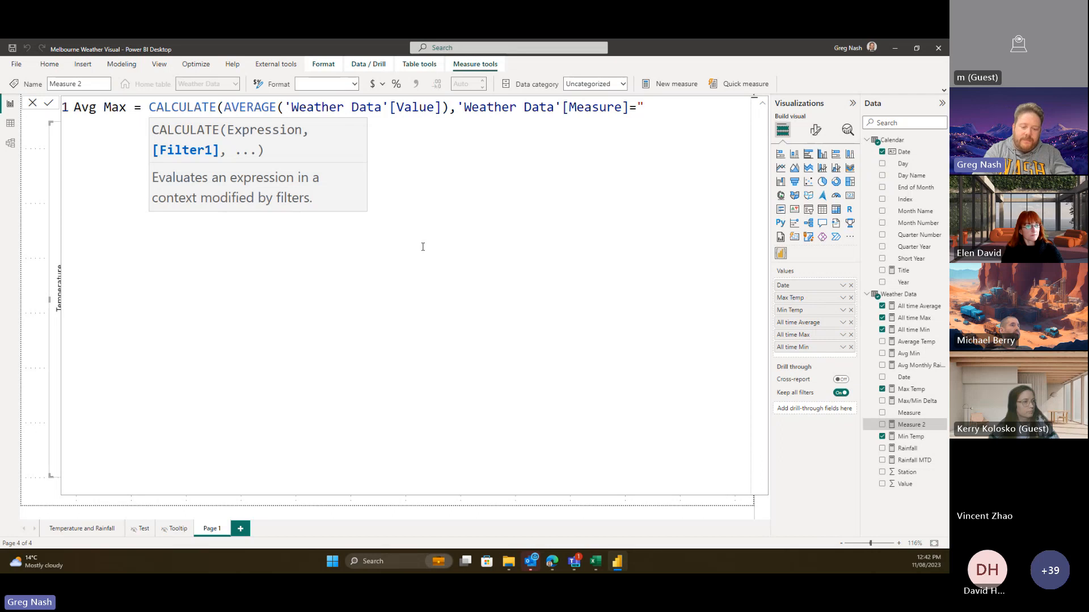
type("Max")
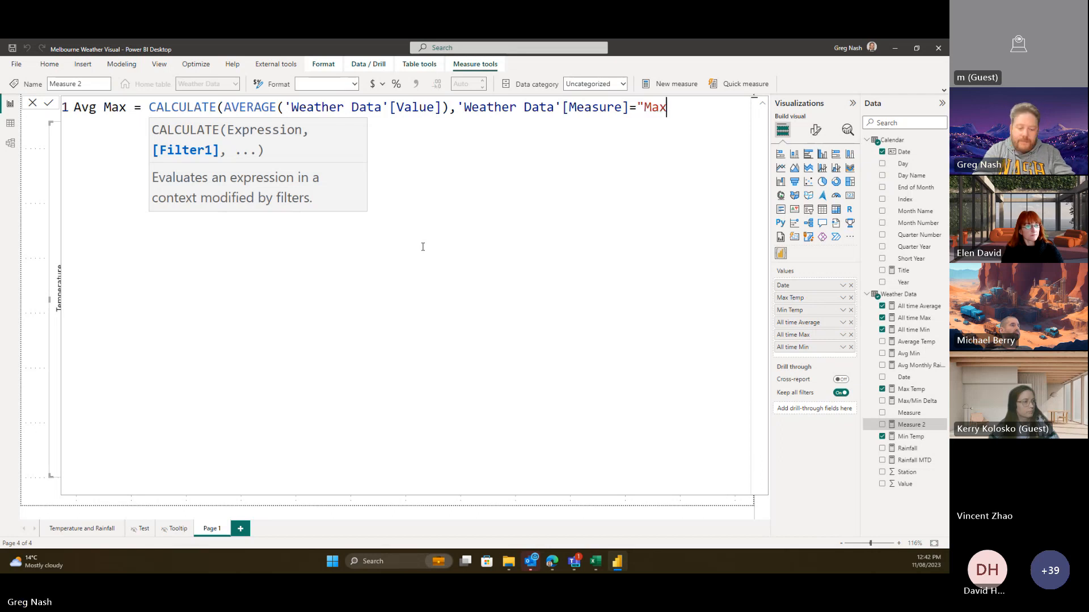
type(" Temp")
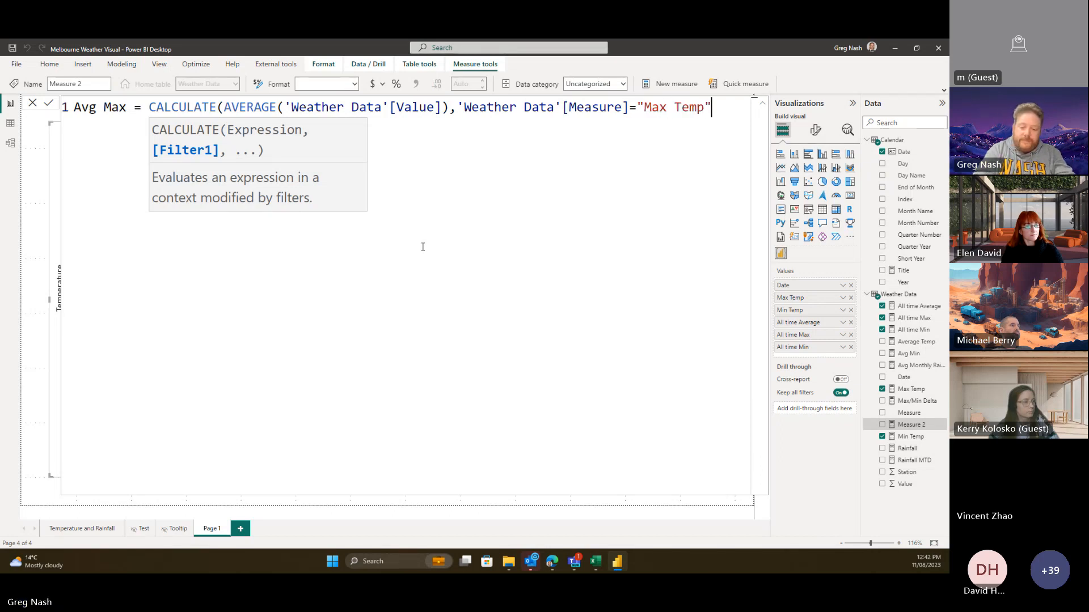
type("\")")
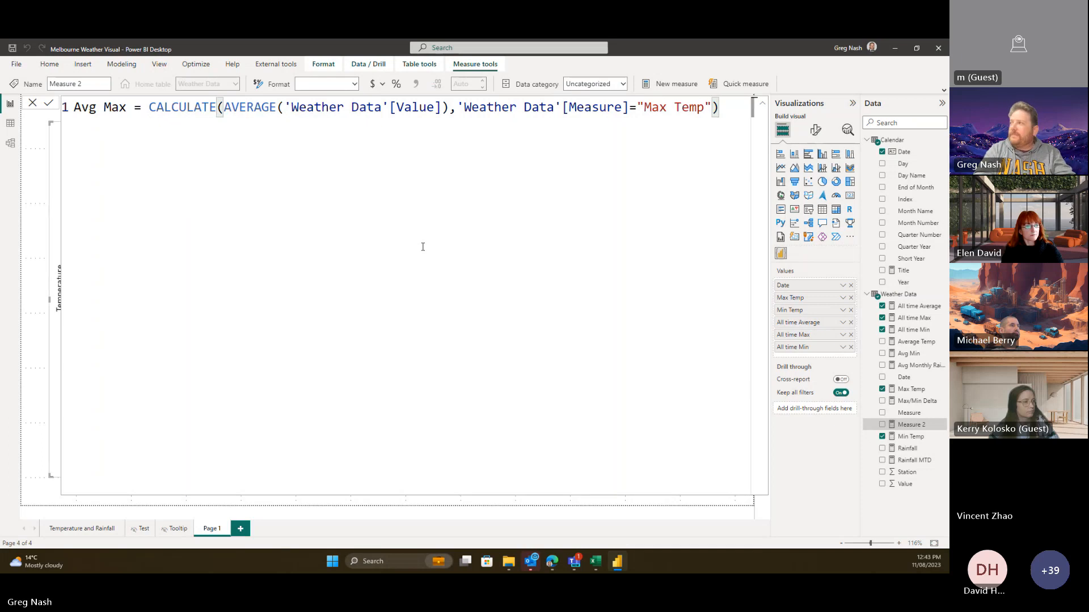
key("Return")
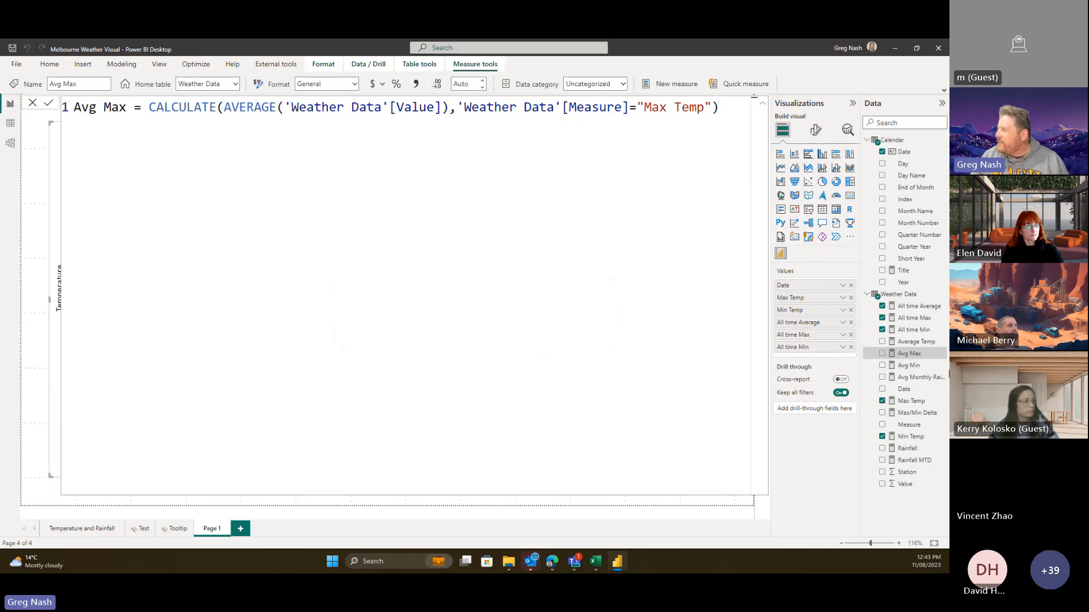
left_click(552, 562)
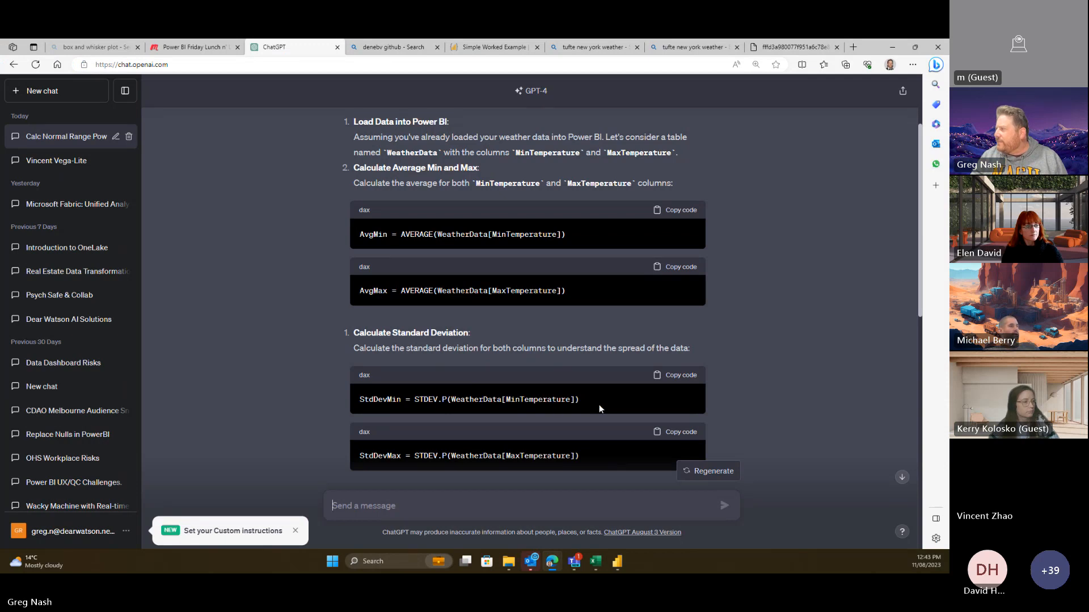
- Review ChatGPT's standard deviation and normal range steps, then select the Avg Max formula in Power BI
scroll(598, 404, "down", 3)
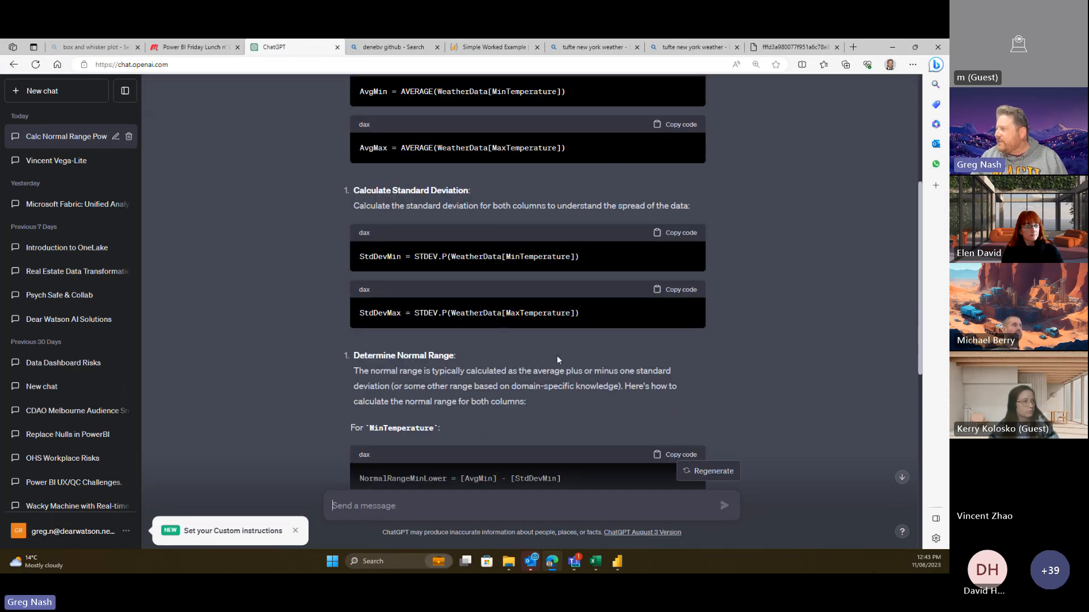
scroll(557, 355, "down", 3)
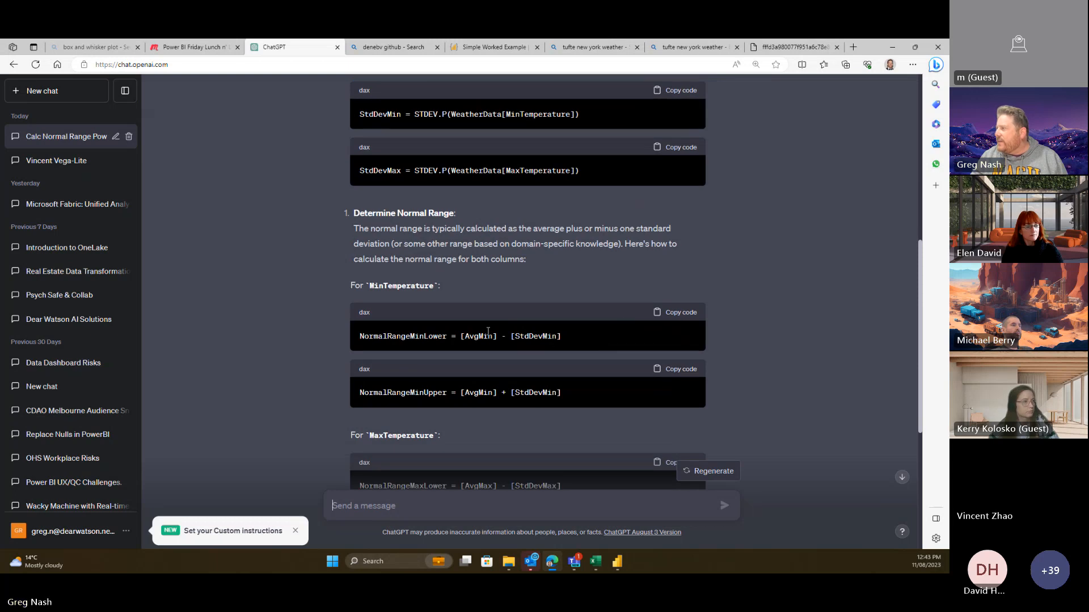
scroll(581, 269, "up", 4)
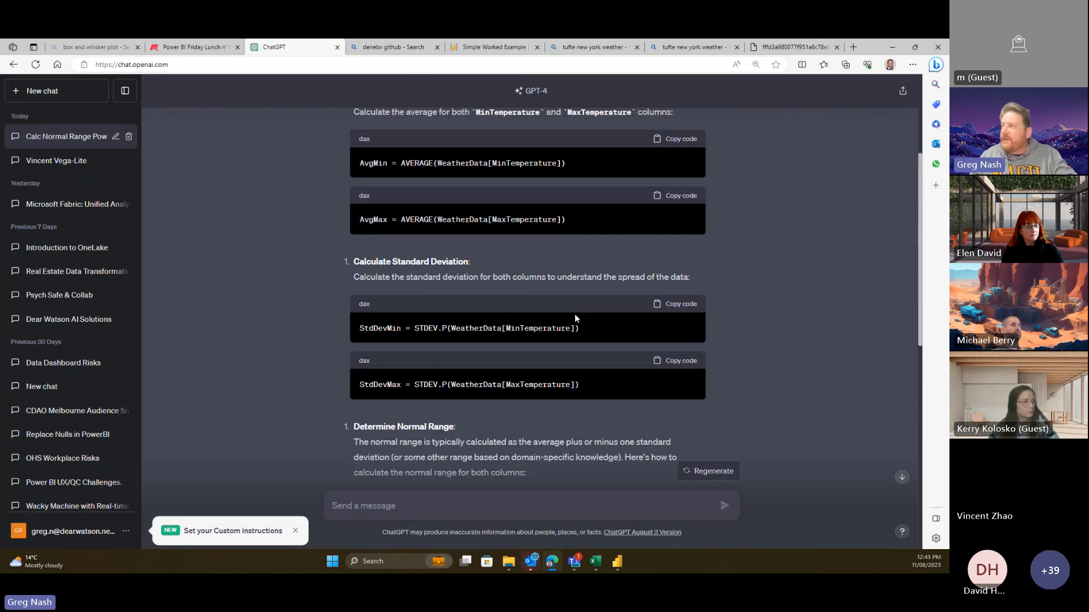
key("alt+Tab")
left_click_drag(720, 105, 64, 108)
key("ctrl+c")
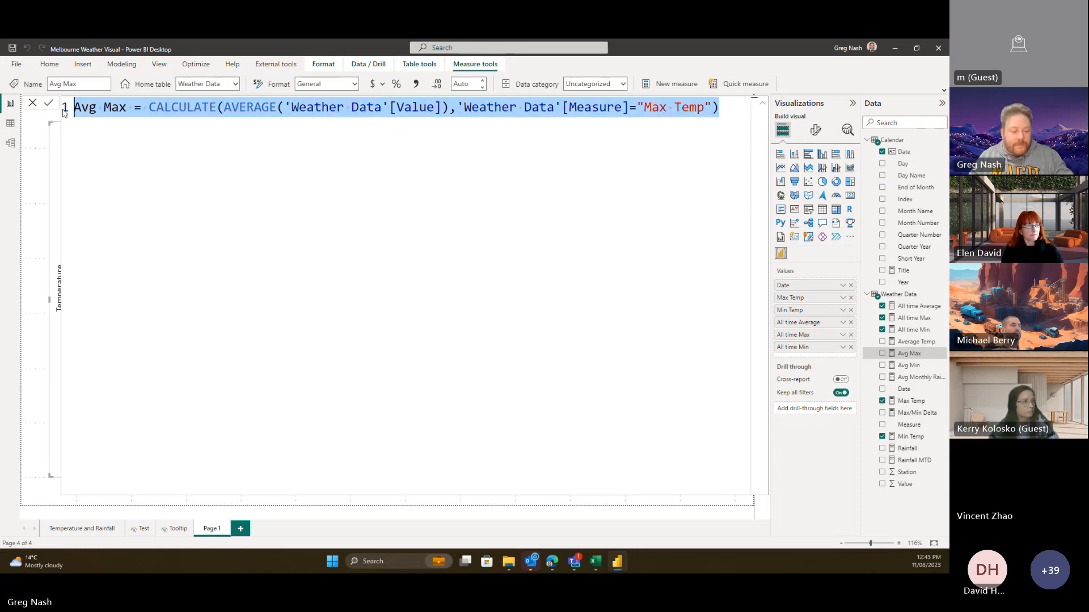
- Create Std Max as CALCULATE(STDEV.P('Weather Data'[Value])) filtered to Measure "Max Temp"
left_click(303, 193)
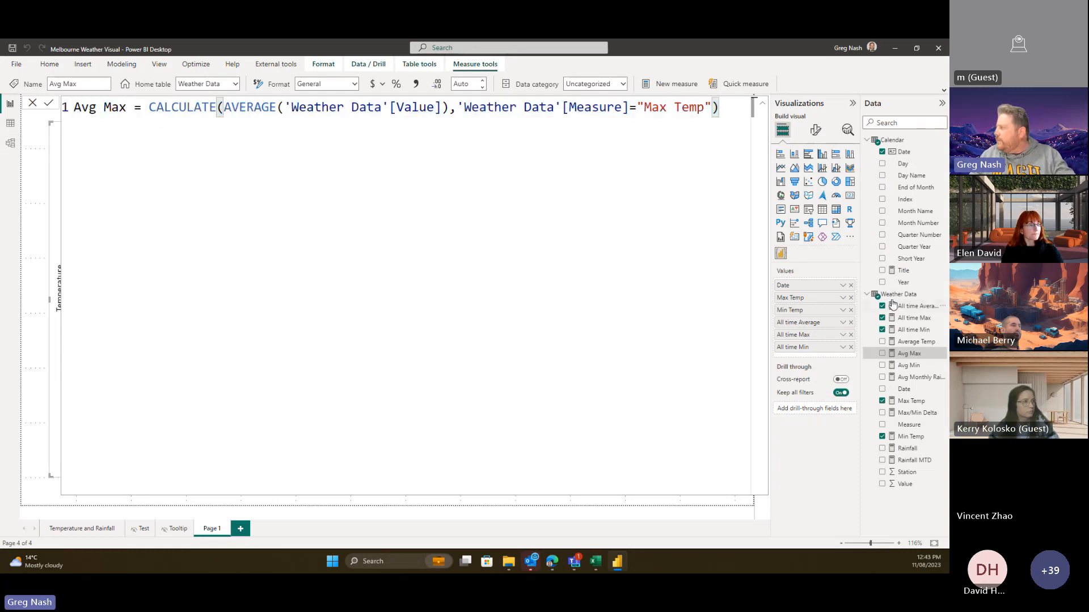
right_click(893, 295)
left_click(846, 312)
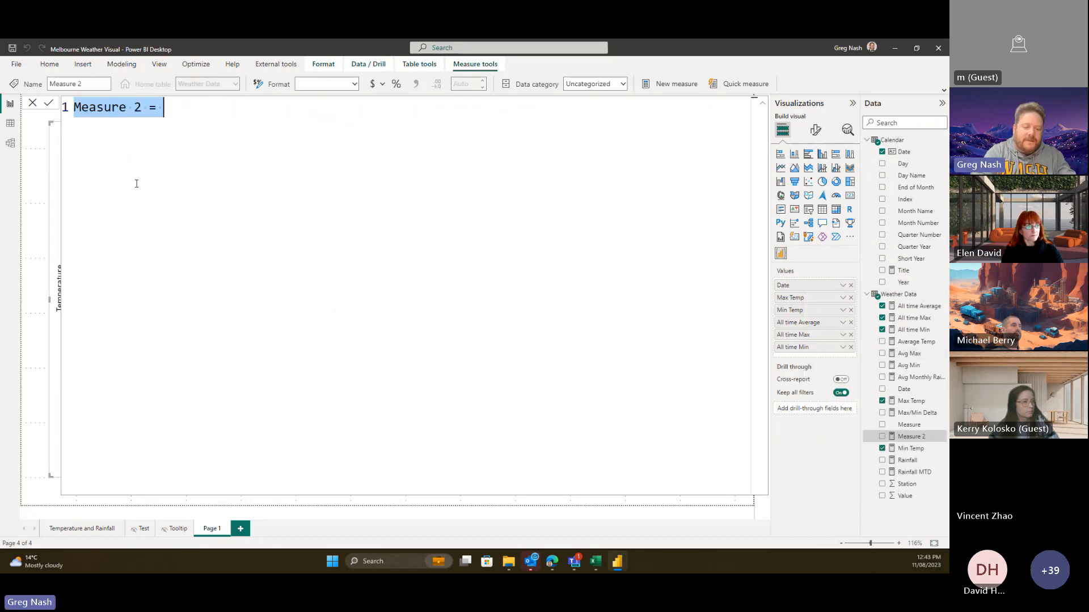
type("Std ")
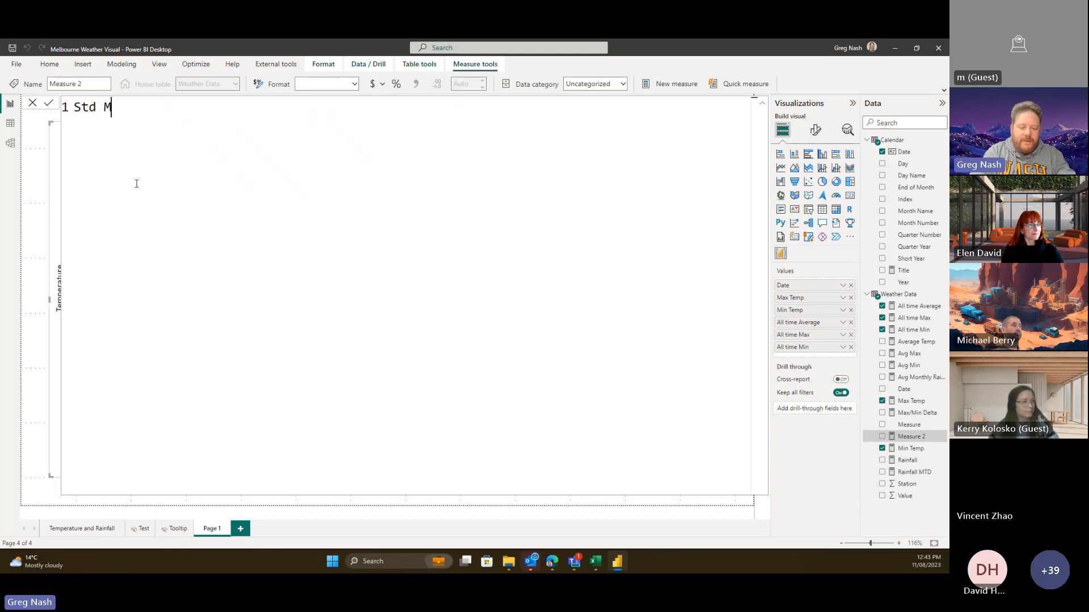
type("Ma")
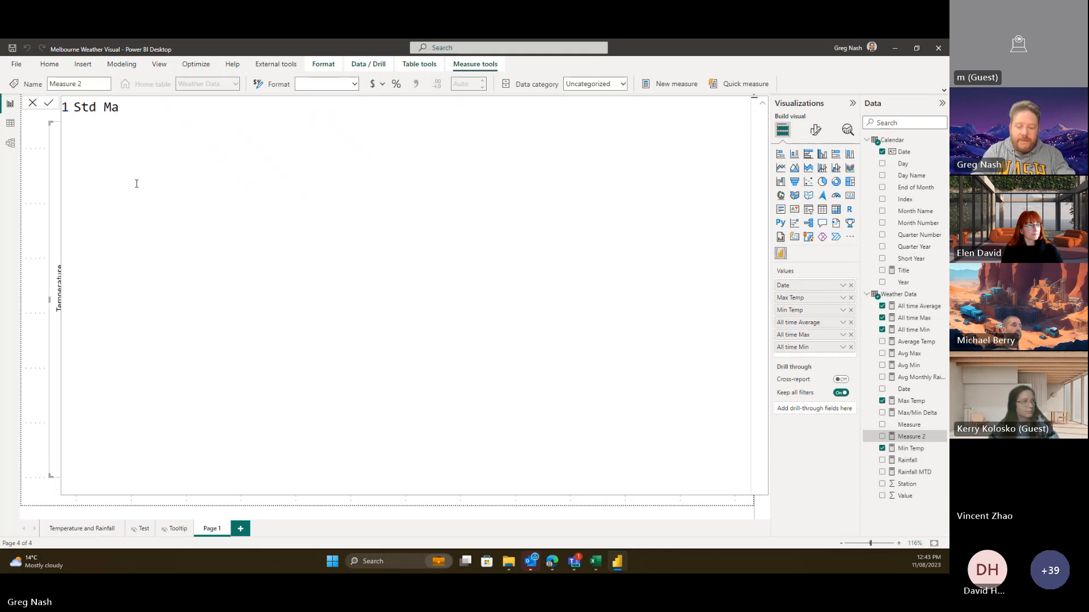
type("x =")
key("ctrl+v")
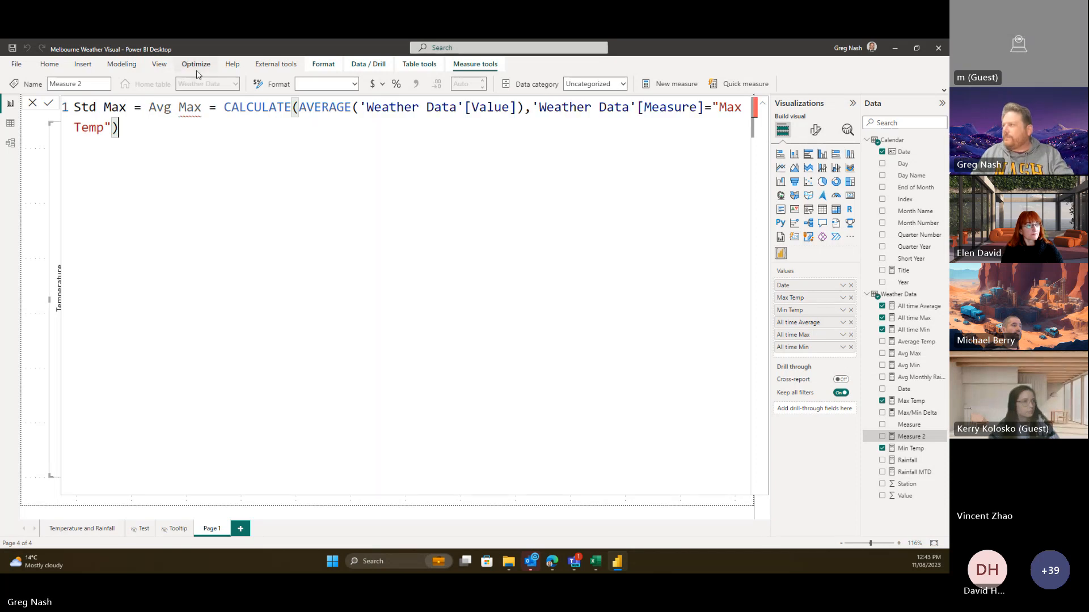
left_click_drag(224, 106, 142, 105)
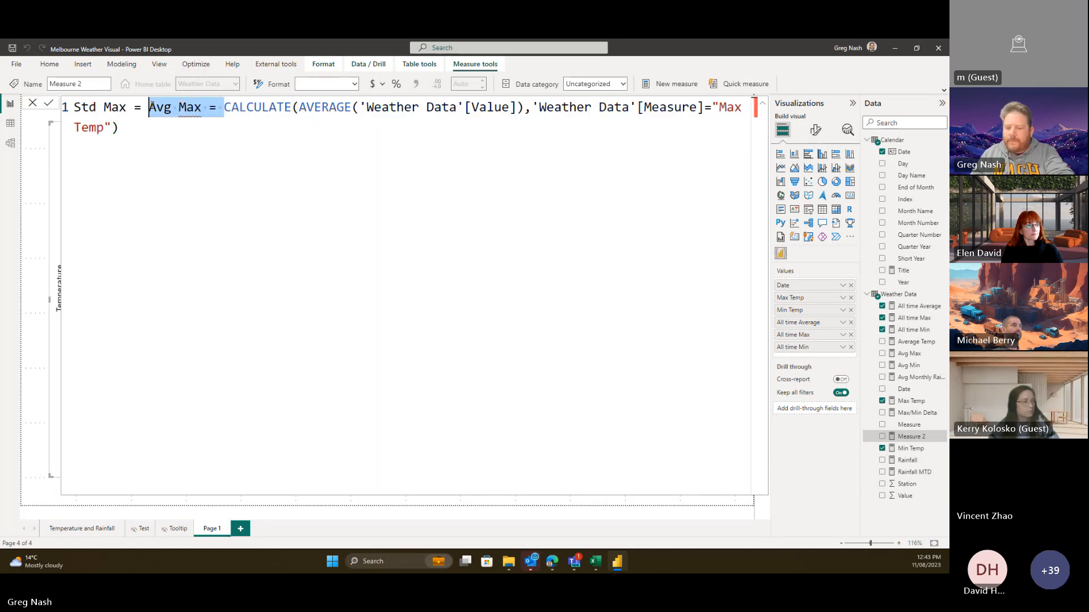
key("BackSpace")
double_click(238, 105)
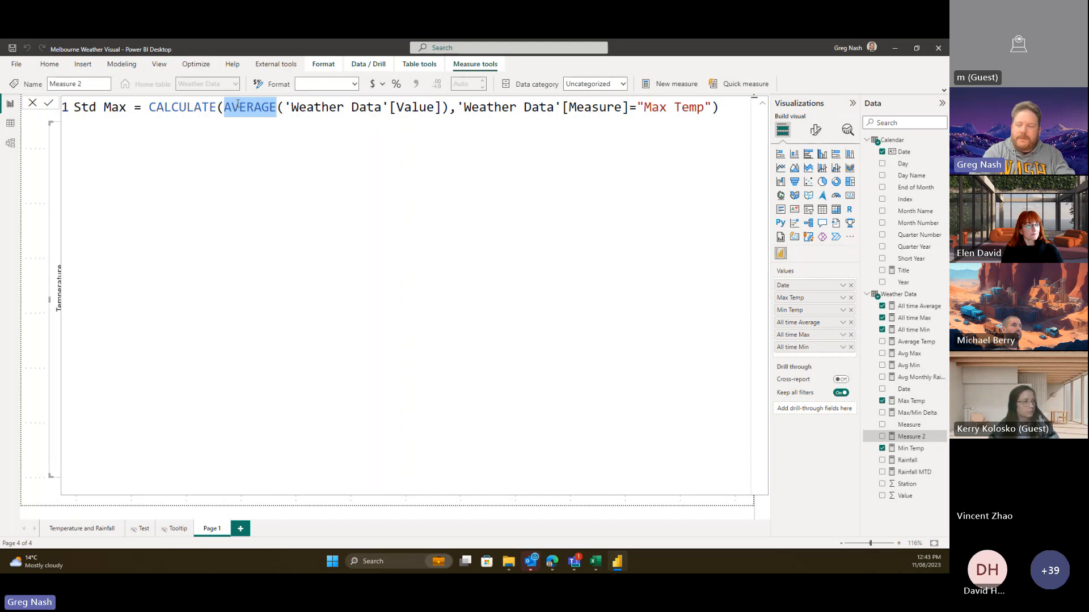
type("STD")
left_click(361, 175)
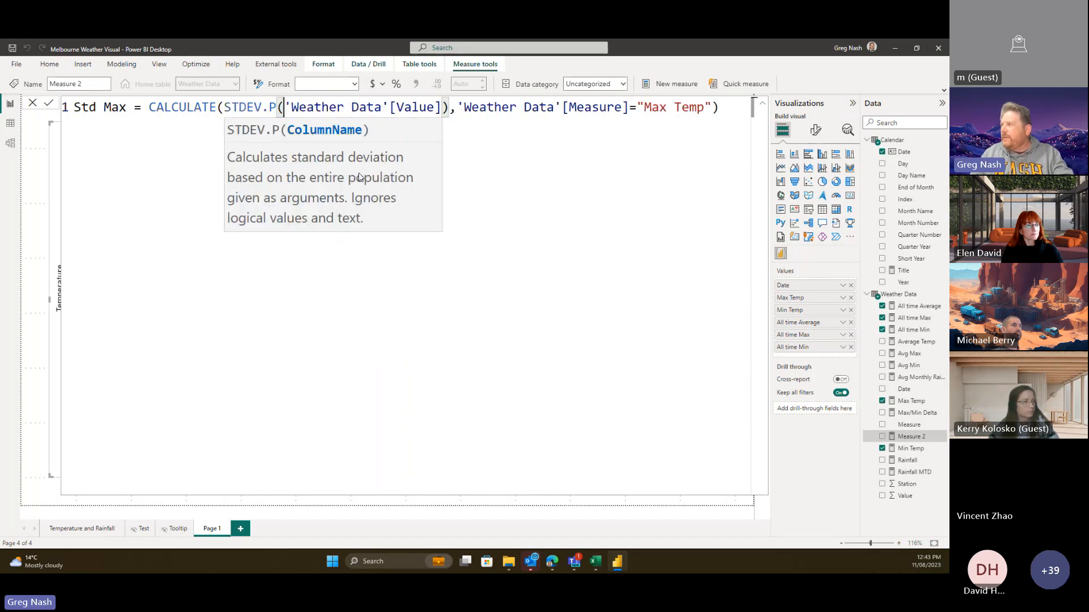
left_click(496, 177)
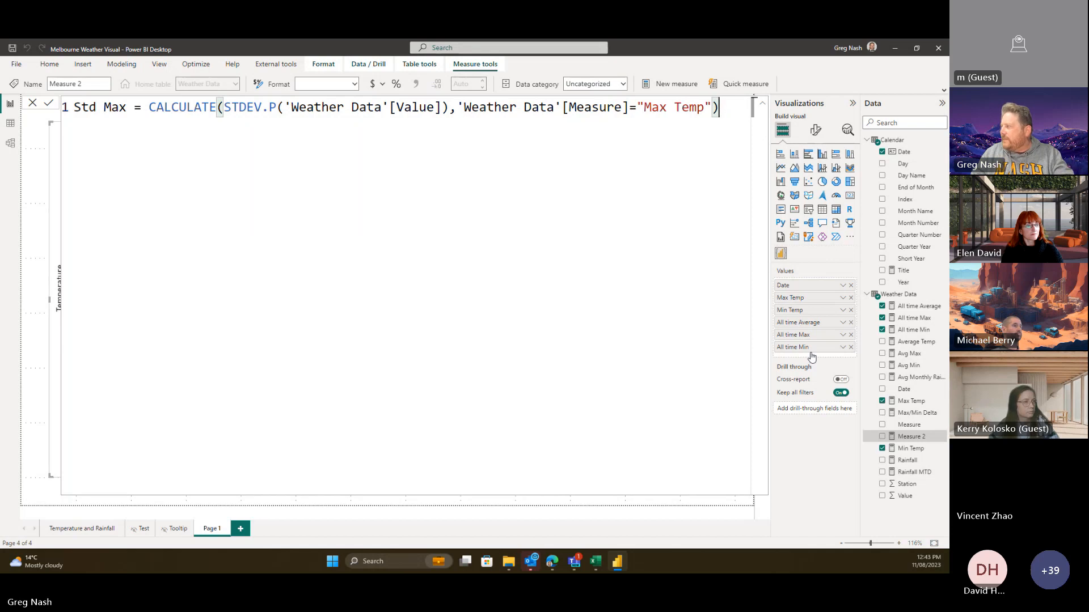
key("Return")
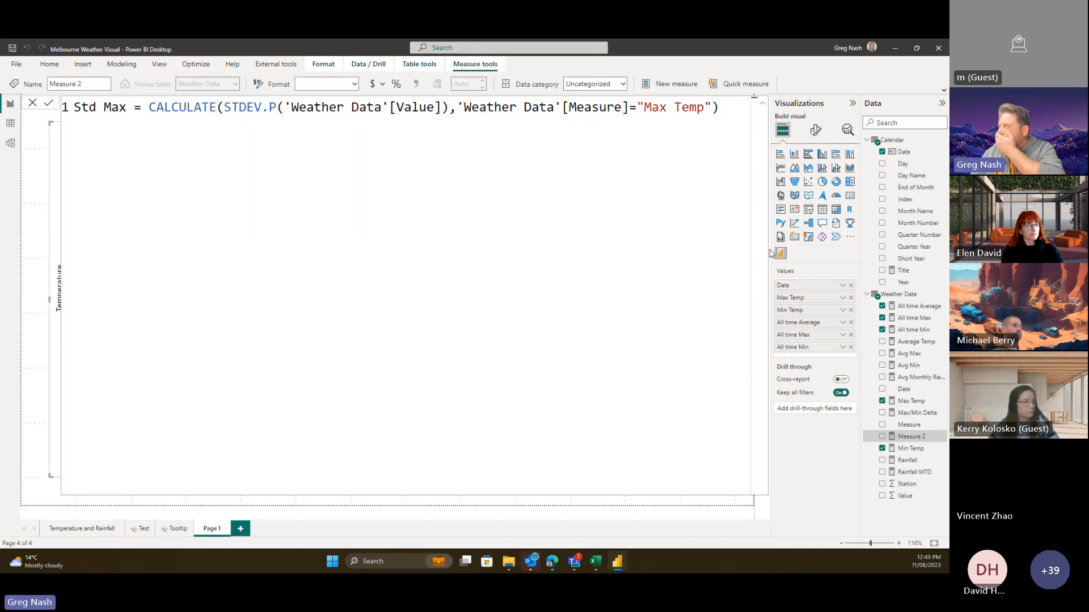
right_click(899, 296)
- Start a Std Min measure from the pasted Avg Max formula, swapping AVERAGE for STDEV.P
left_click(866, 314)
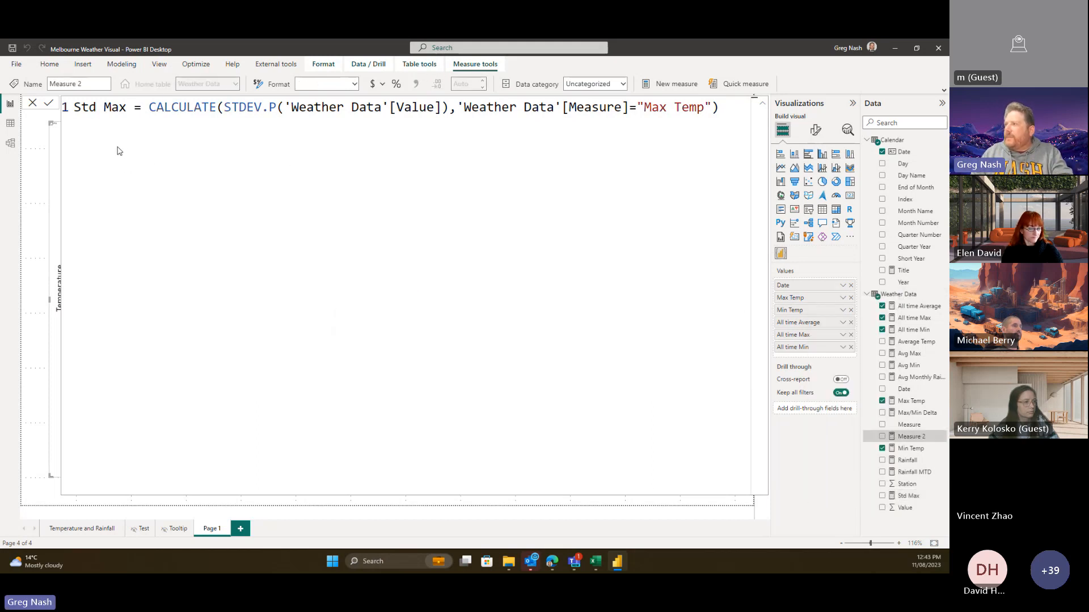
type("St")
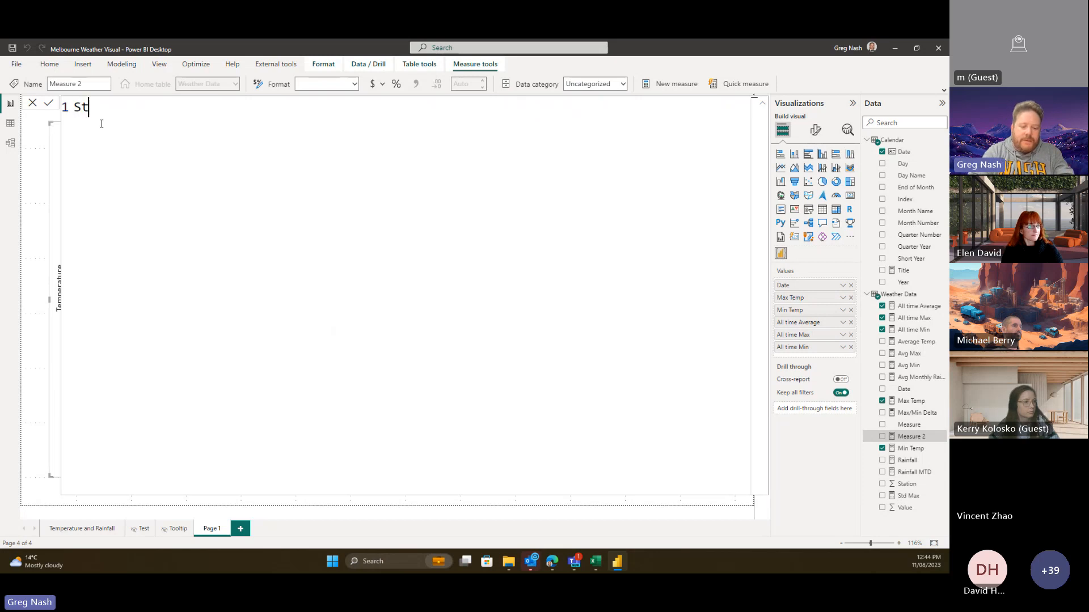
type("d Min =")
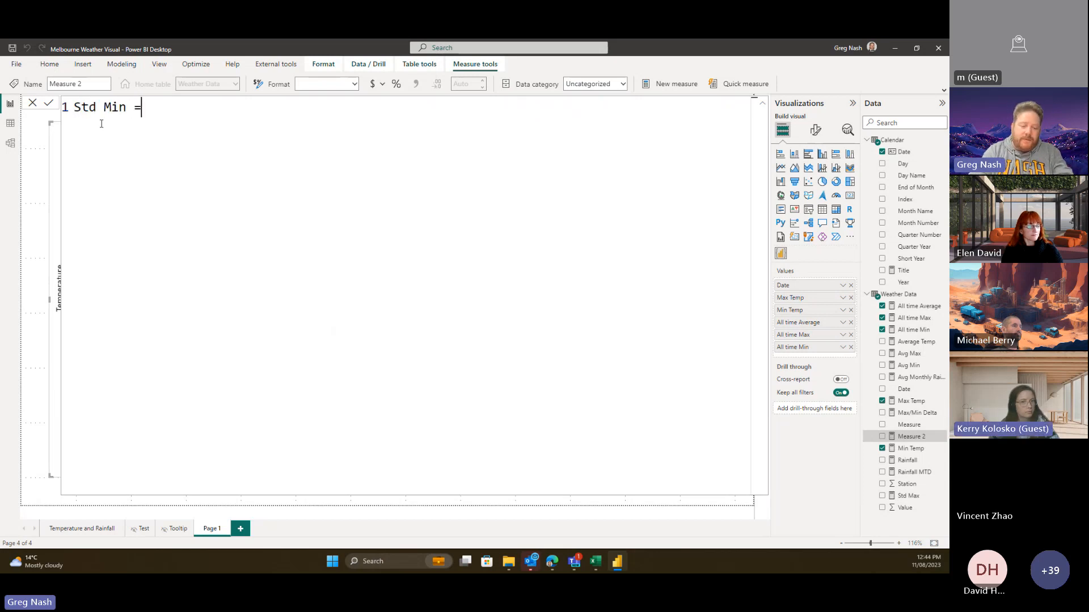
key("ctrl+v")
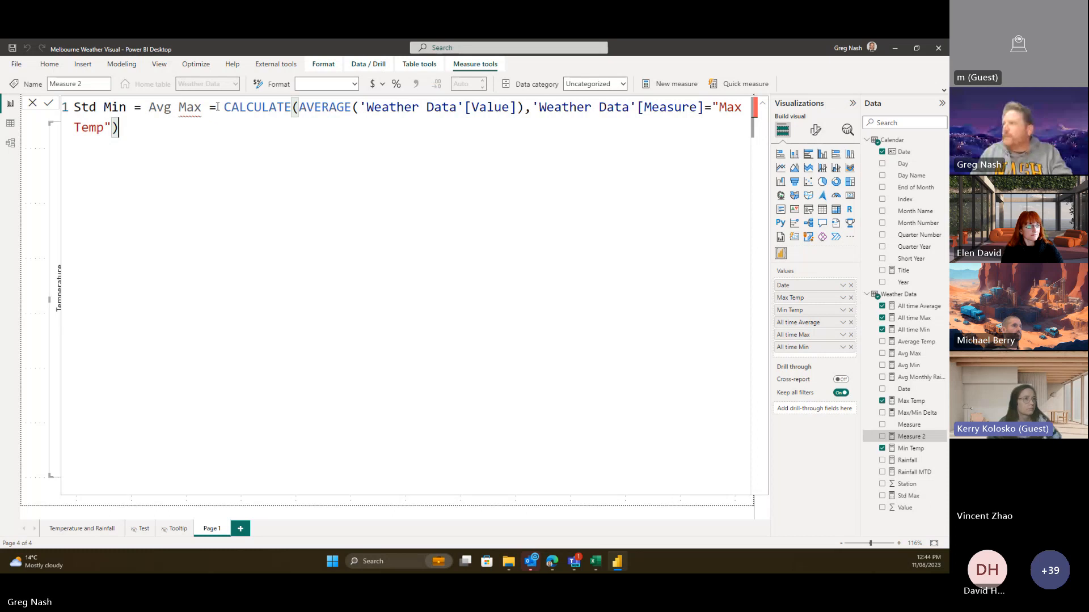
left_click_drag(217, 108, 147, 107)
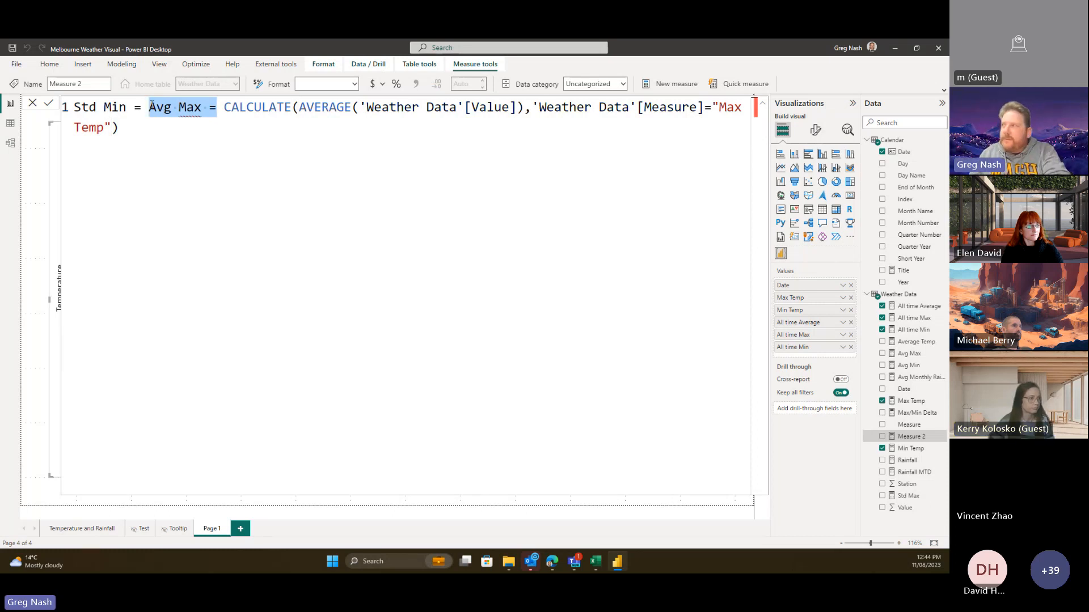
key("BackSpace")
key("BackSpace")
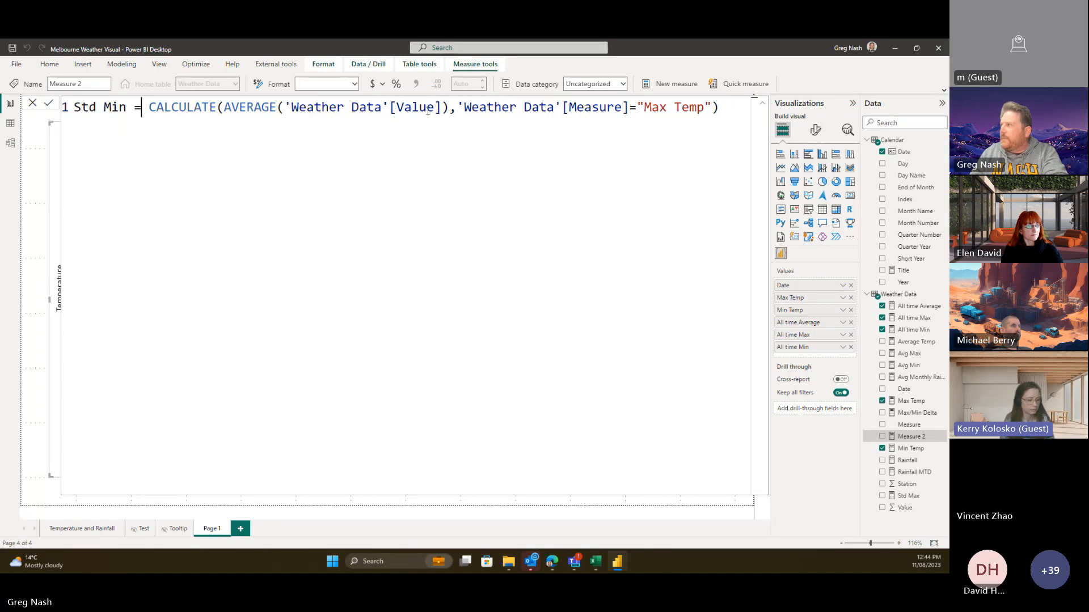
double_click(251, 109)
type("STD")
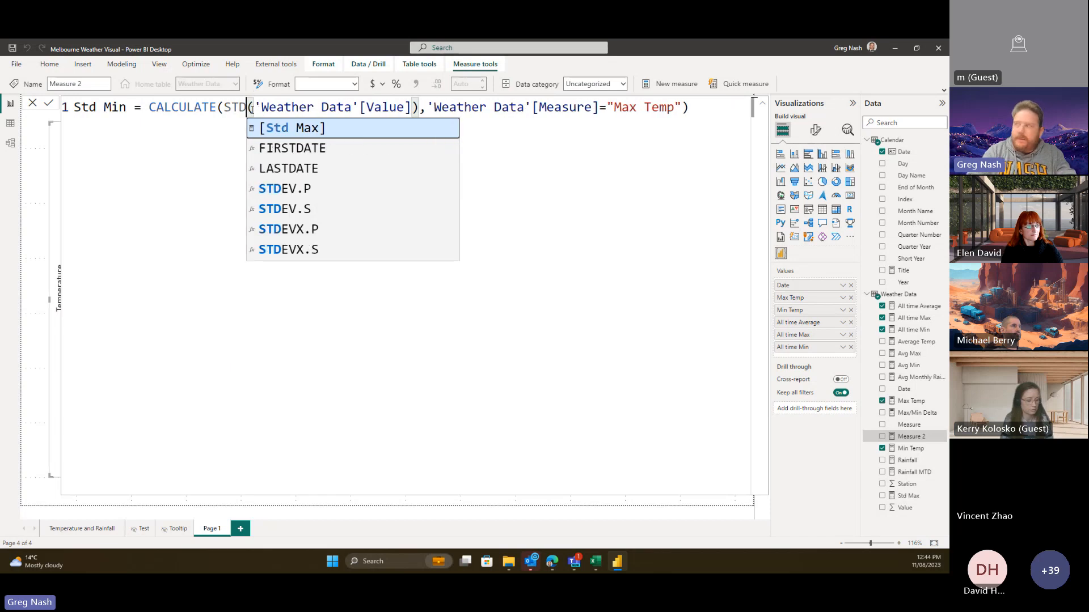
left_click(312, 188)
left_click(253, 119)
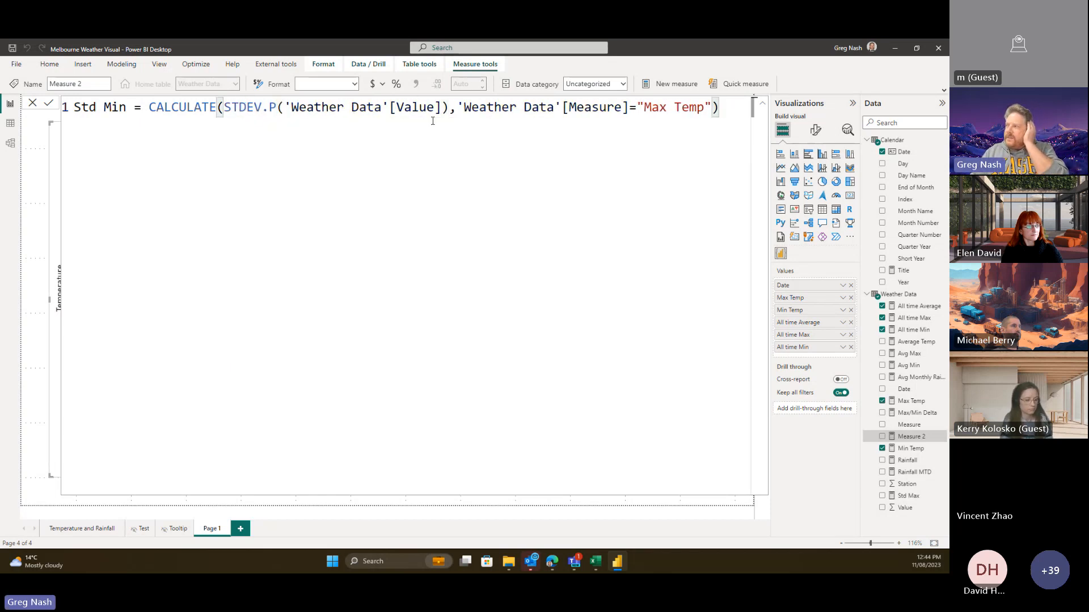
- Change the Std Min filter to "Min Temp", commit it, and go back to ChatGPT
left_click(660, 111)
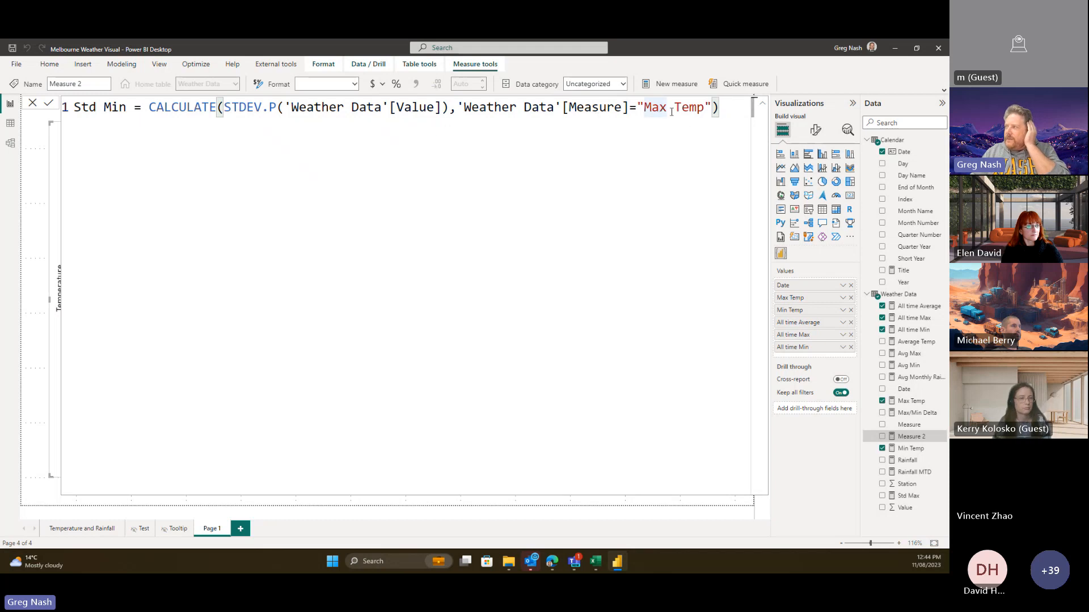
left_click(672, 112)
key("BackSpace")
key("BackSpace")
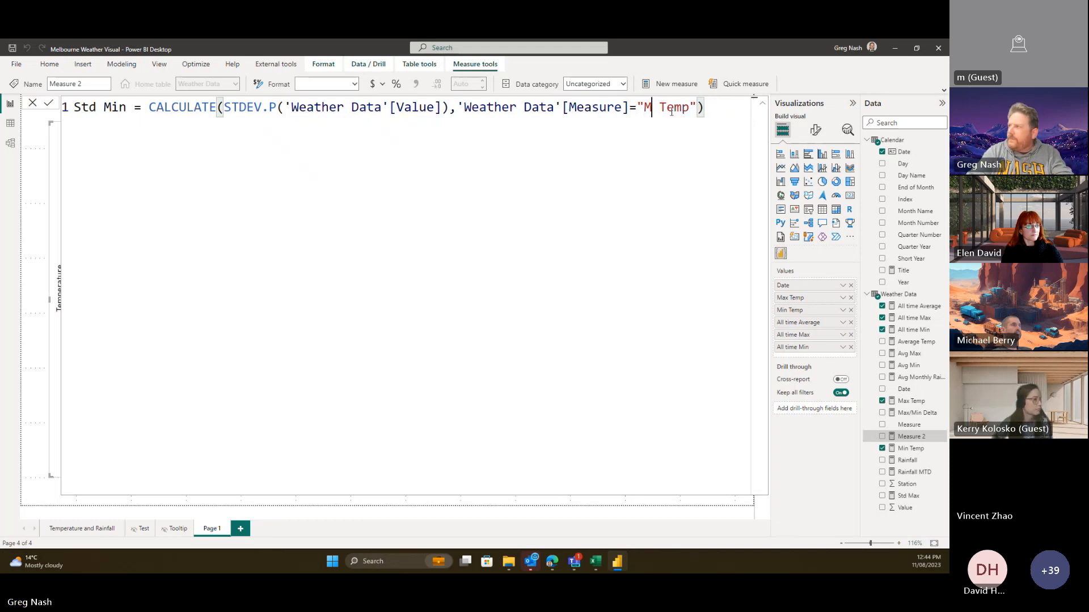
type("in")
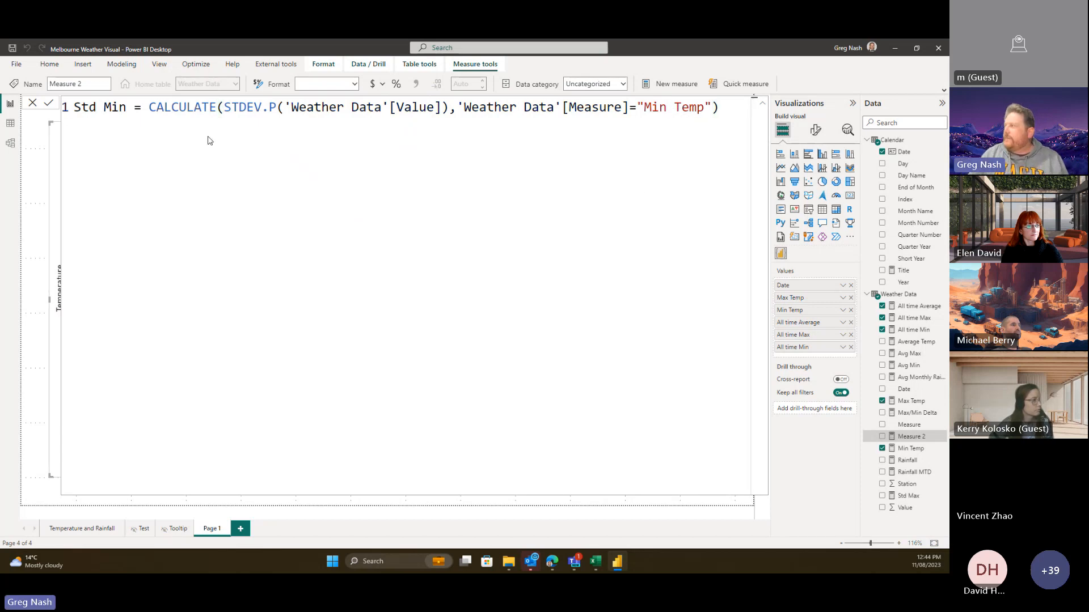
key("Return")
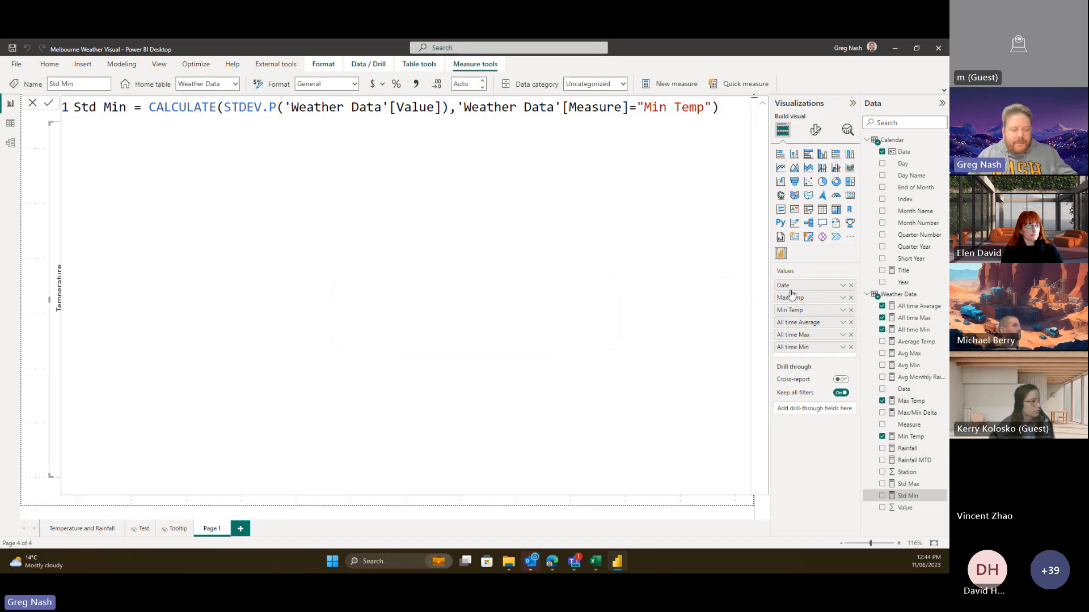
key("alt+Tab")
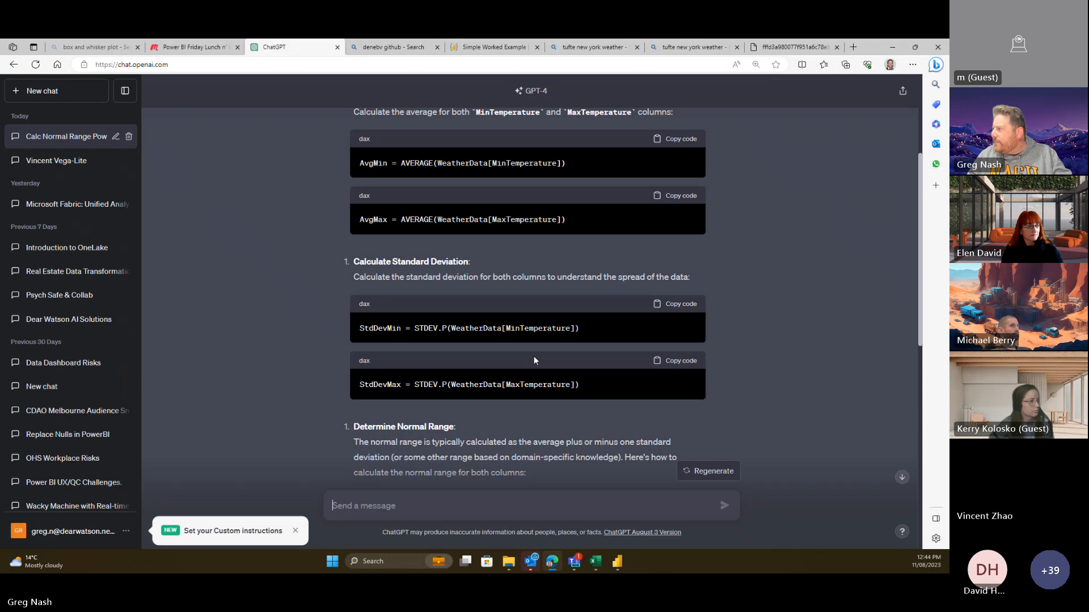
- Copy ChatGPT's NormalRangeMinLower formula from the normal-range code blocks
scroll(533, 358, "down", 6)
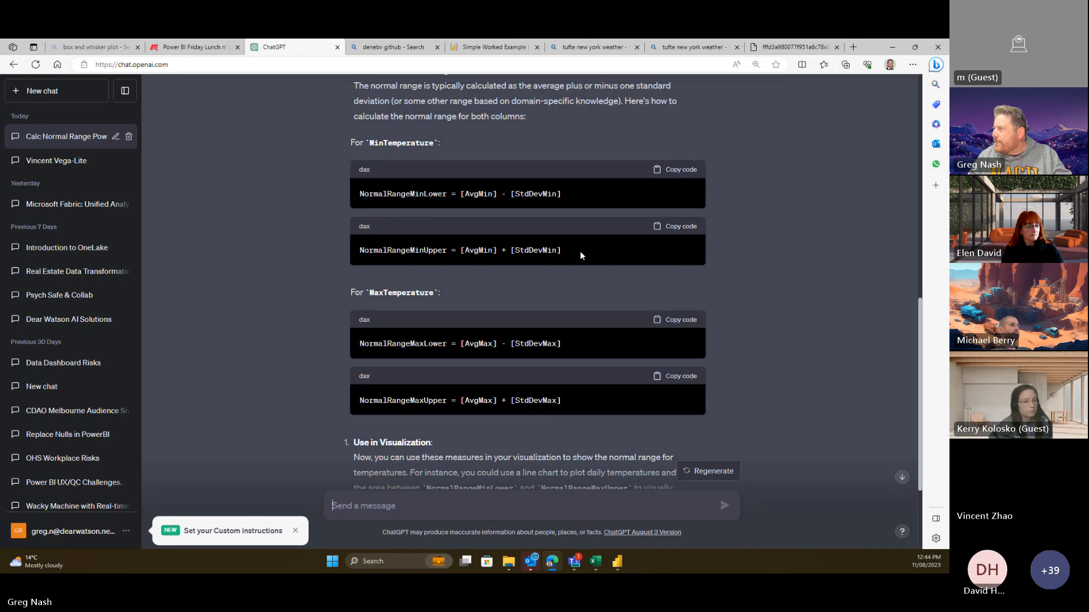
left_click(670, 176)
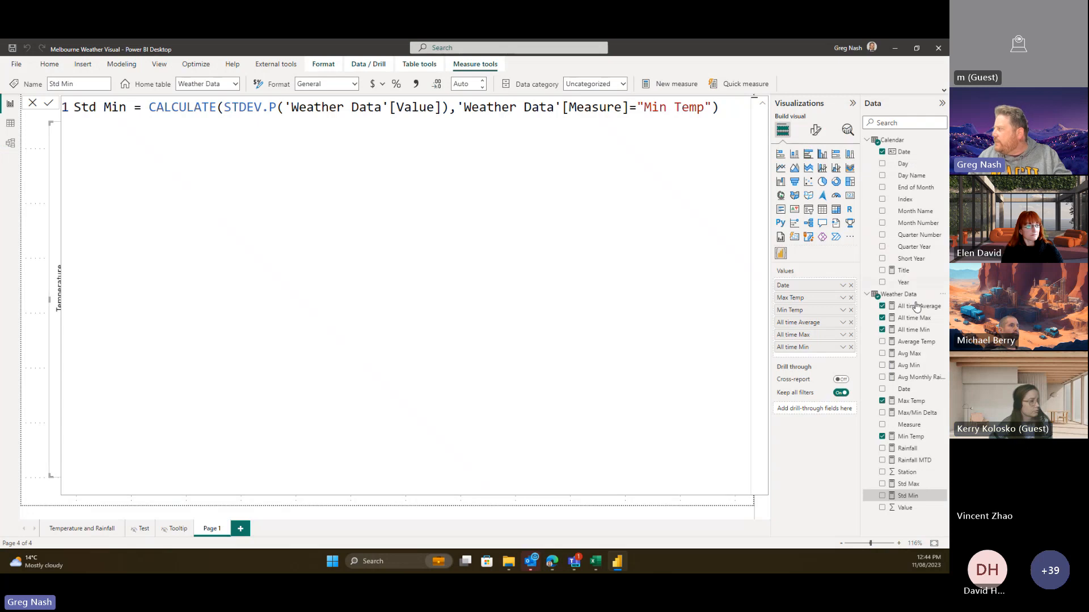
- Paste NormalRangeMinLower into a new Weather Data measure, pointing it at [Avg Min] and [Std Min]
right_click(897, 295)
left_click(834, 313)
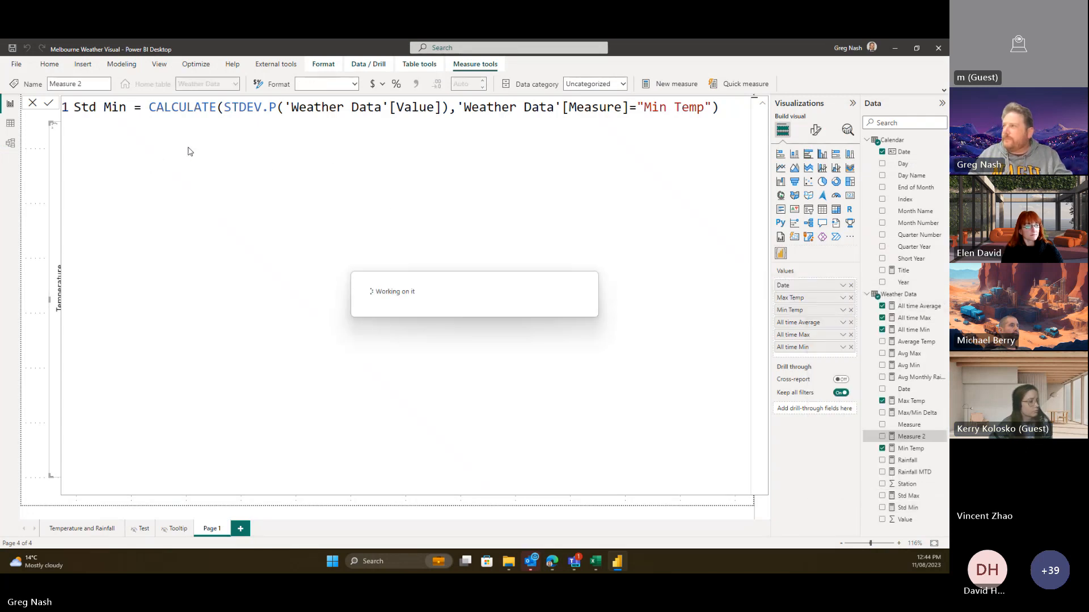
key("ctrl+v")
double_click(281, 109)
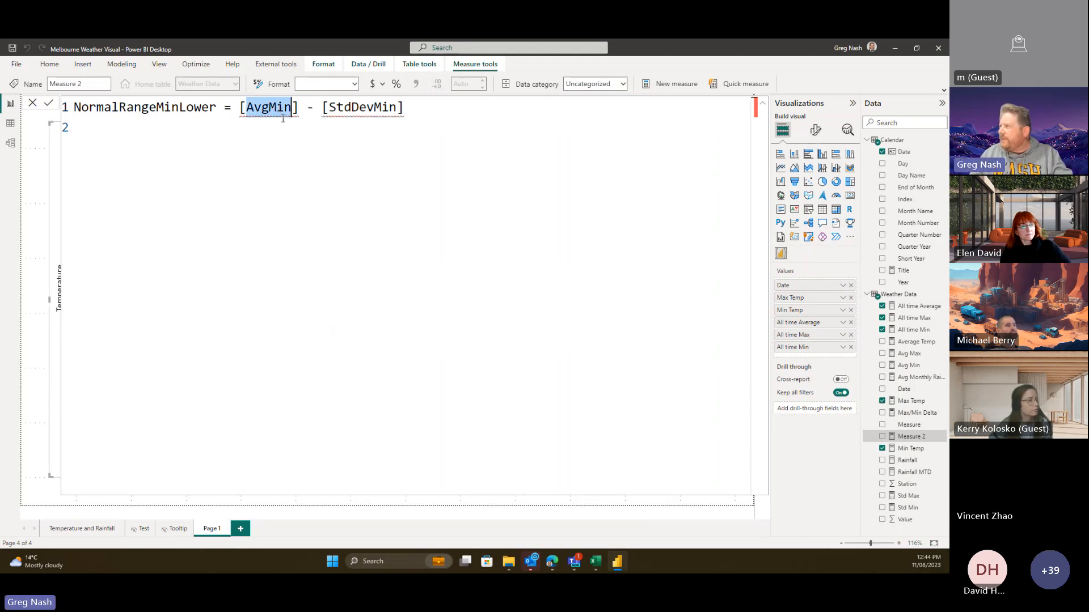
left_click(271, 108)
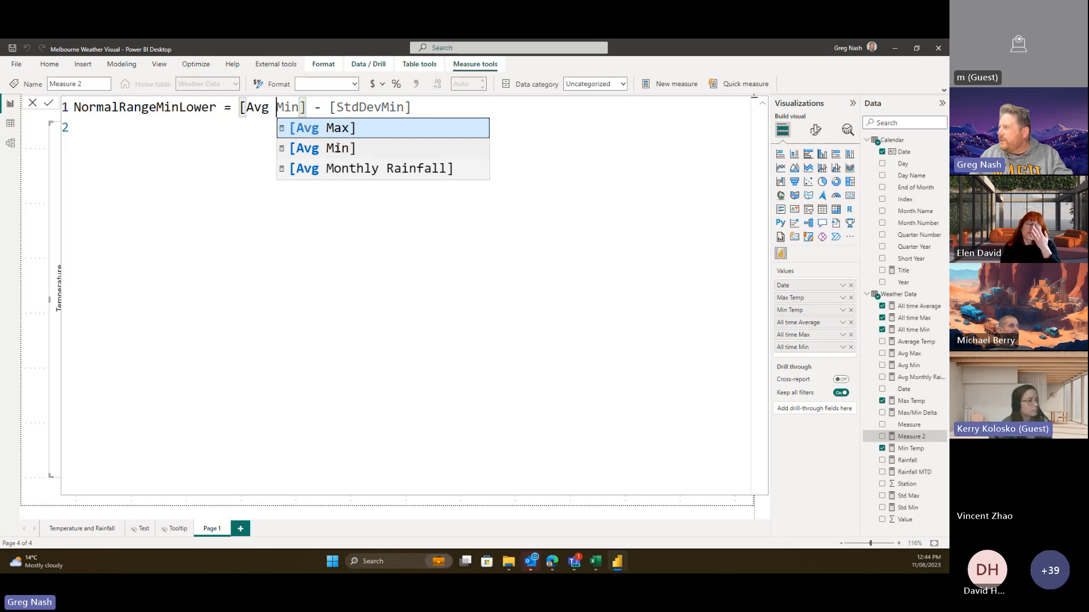
left_click(341, 150)
left_click(410, 108)
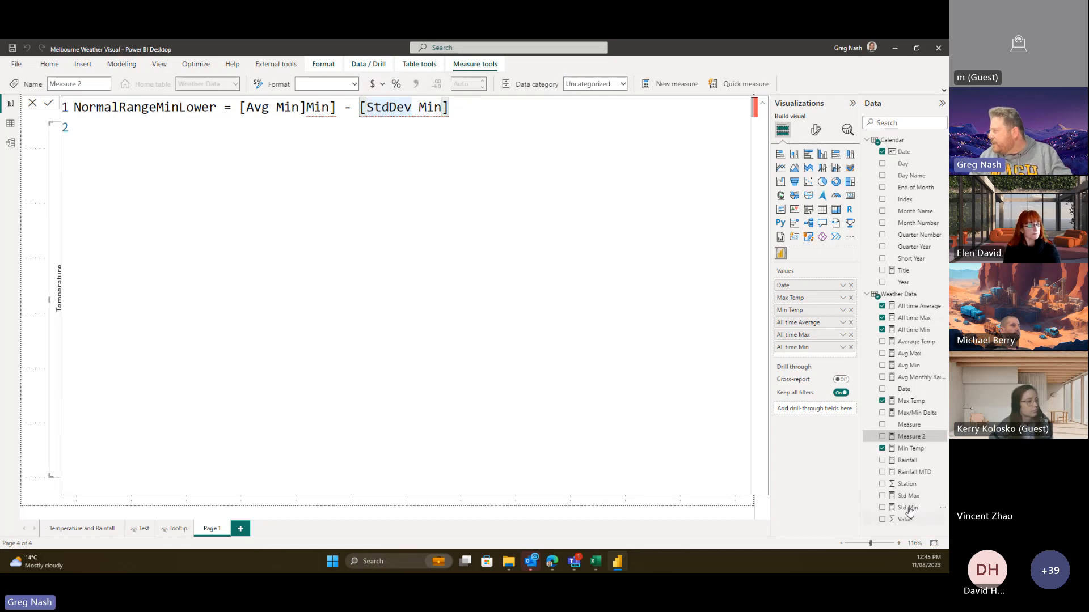
key("Delete")
key("Delete")
key("Delete")
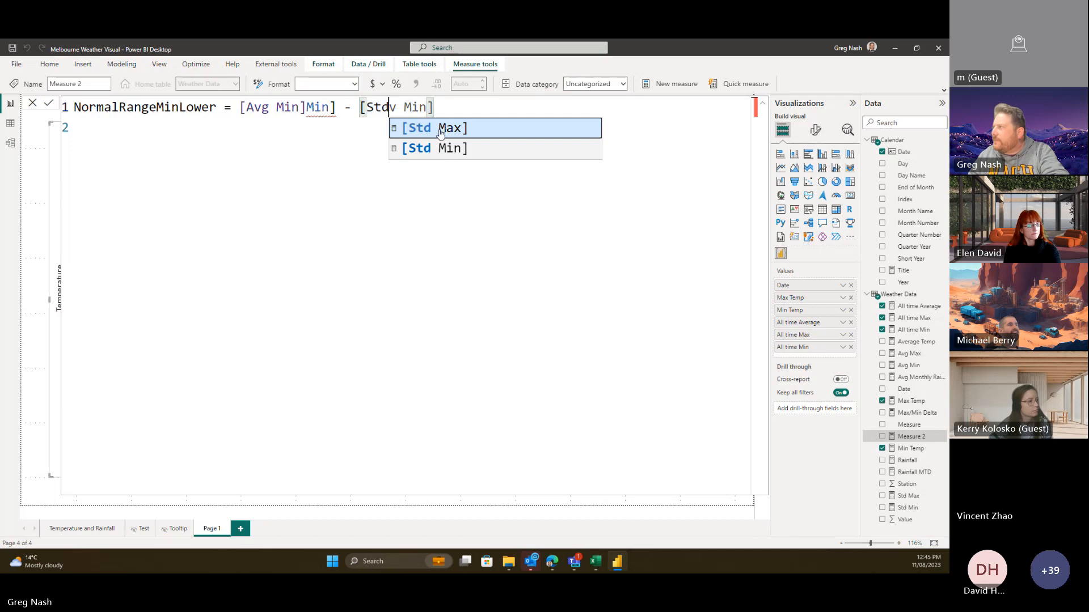
left_click(435, 150)
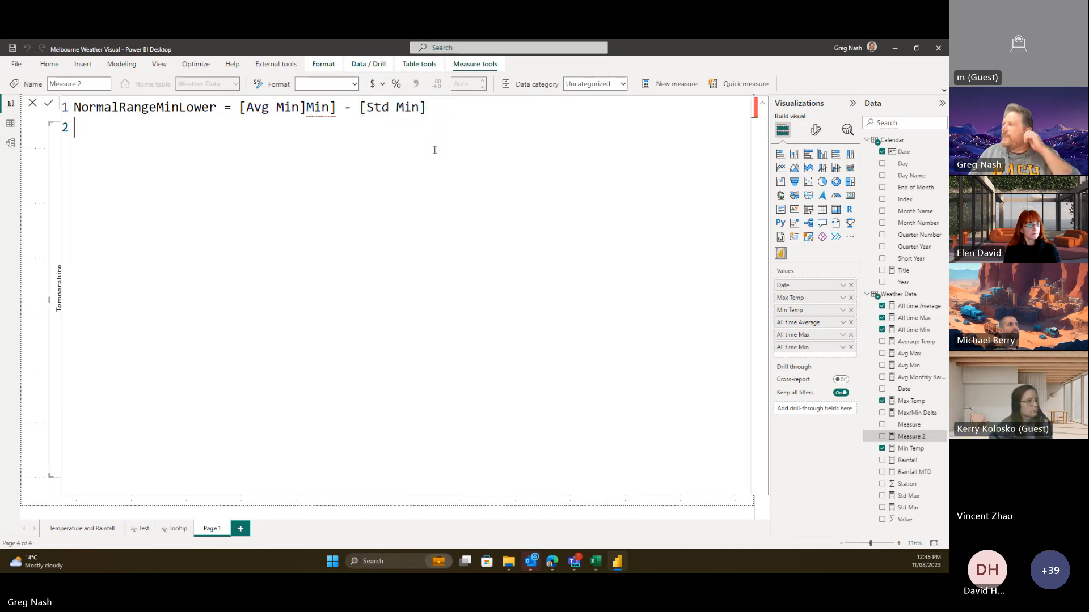
- Remove the leftover 'Min]' fragment and empty line, committing NormalRangeMinLower = [Avg Min] - [Std Min]
left_click_drag(344, 108, 307, 108)
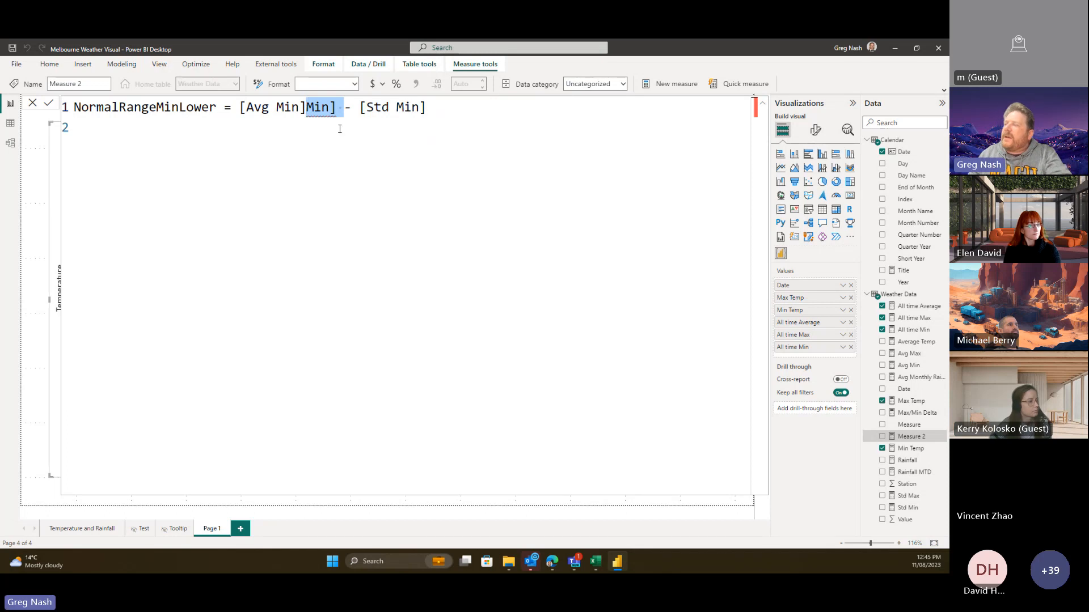
left_click(345, 154)
left_click(307, 107)
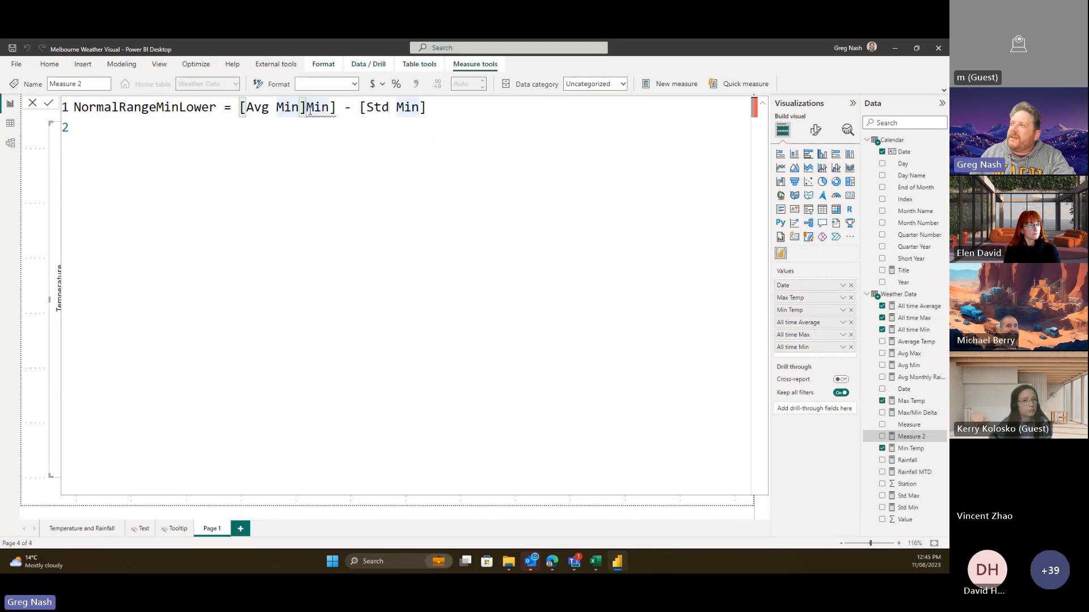
left_click_drag(337, 108, 307, 108)
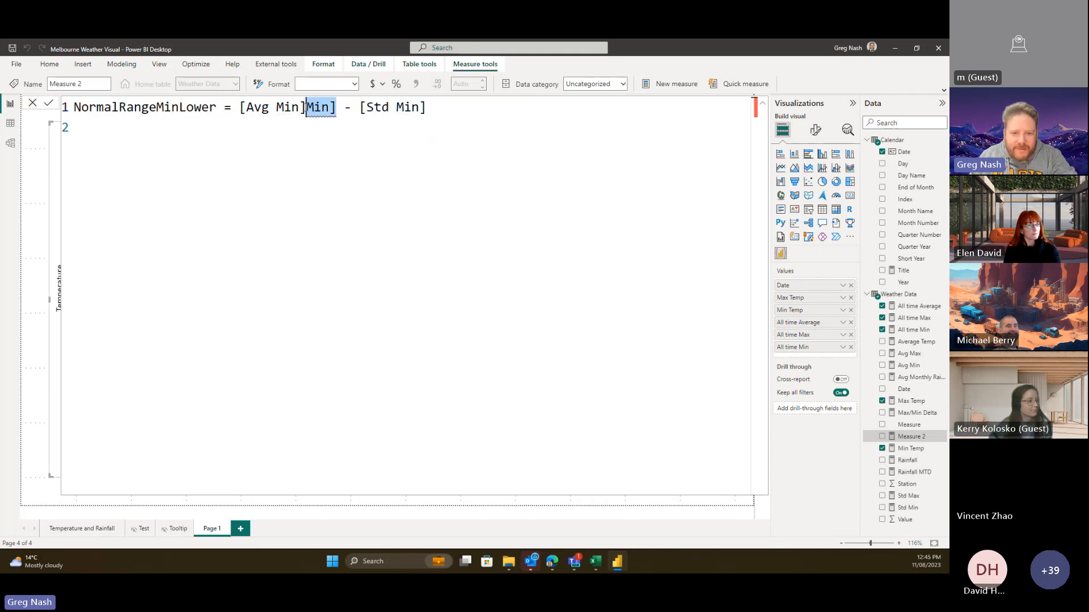
key("Delete")
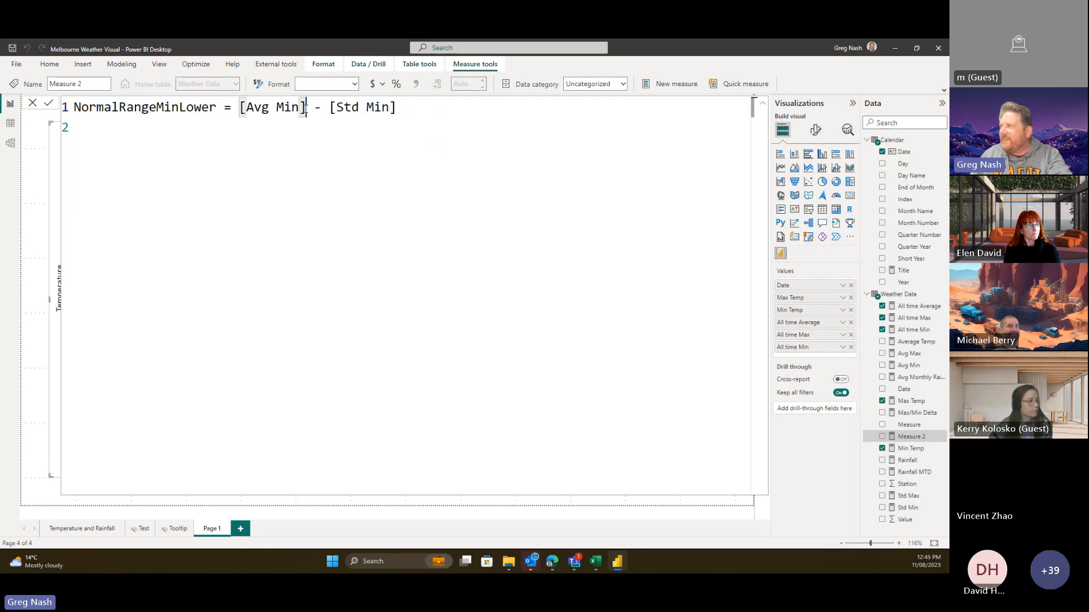
left_click(409, 110)
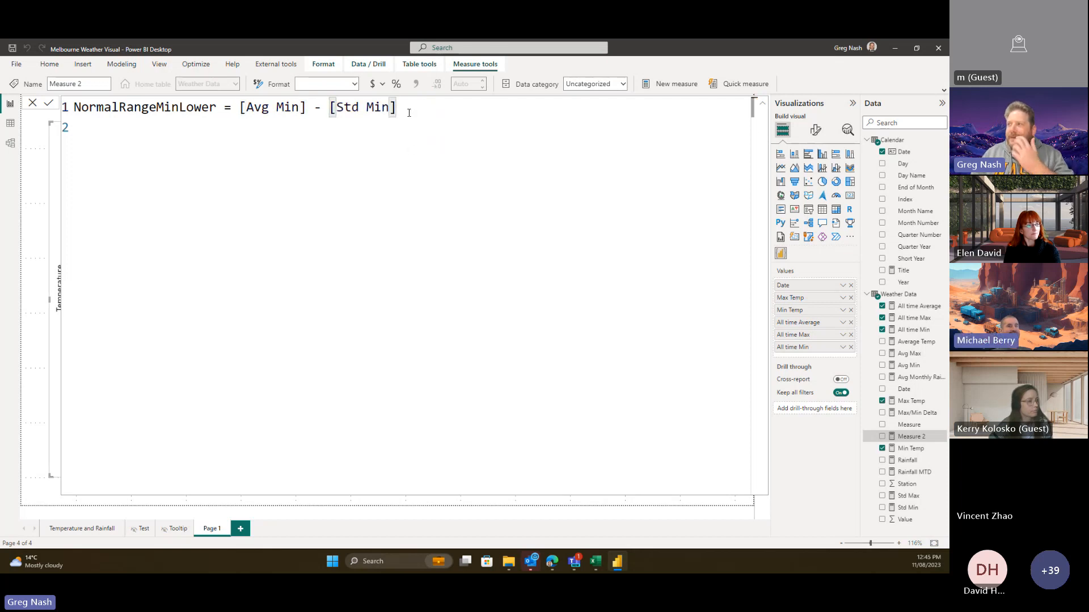
left_click(241, 145)
key("BackSpace")
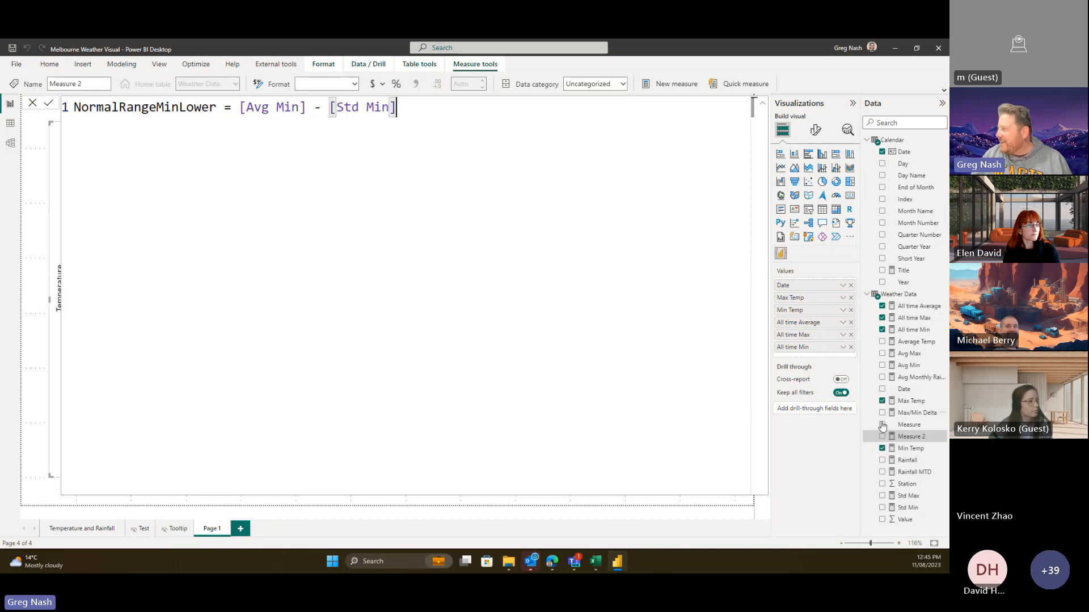
key("Return")
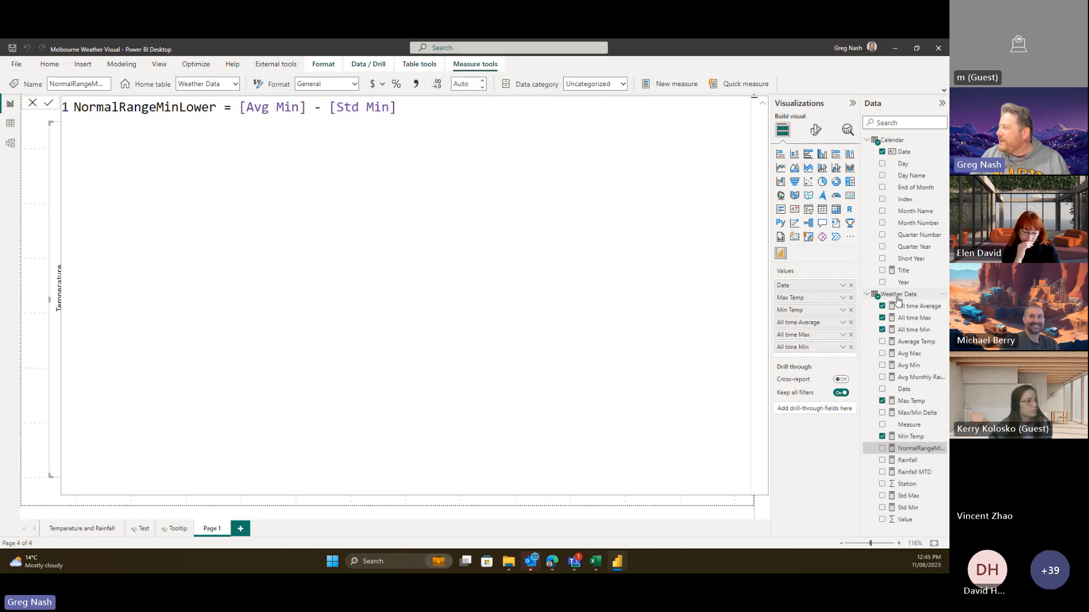
- Create NormalRangeMinUpper = [Avg Min] + [Std Min] from ChatGPT's code, fixing the [StdDevMin] reference
right_click(898, 300)
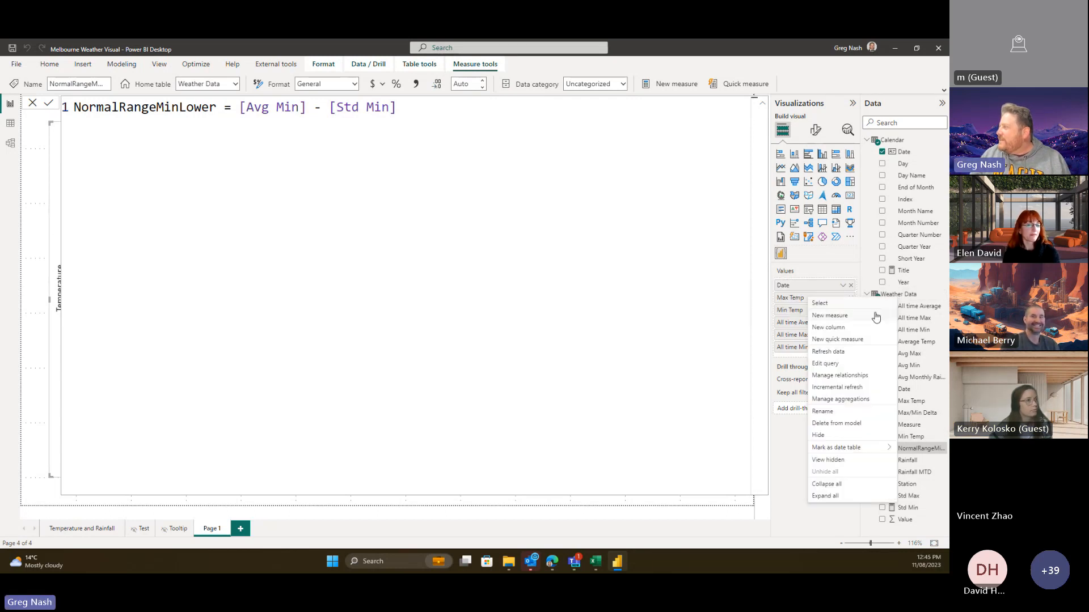
left_click(874, 319)
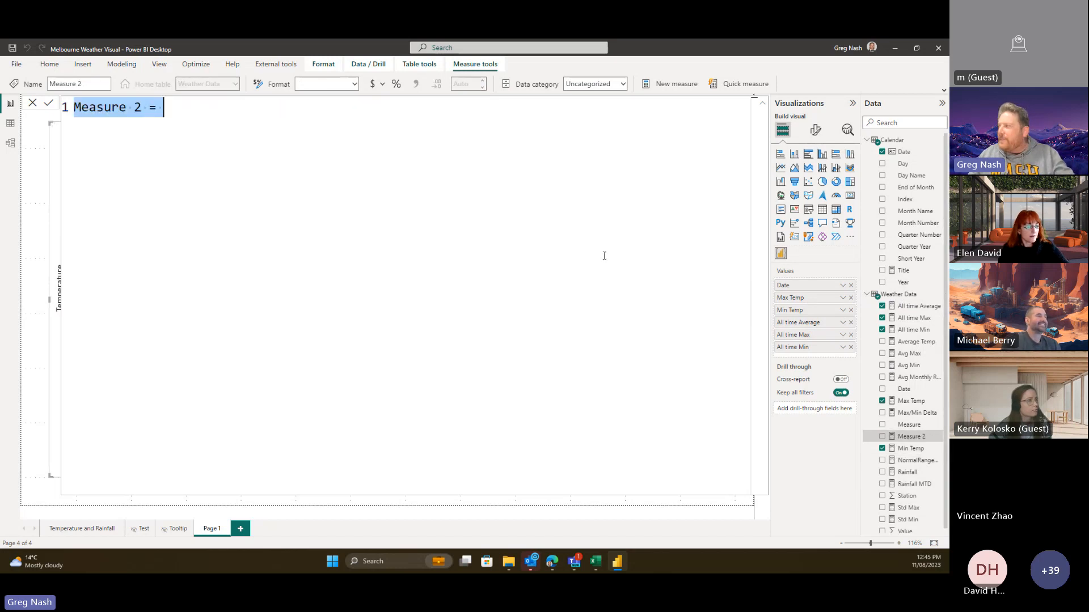
key("alt+Tab")
left_click(691, 229)
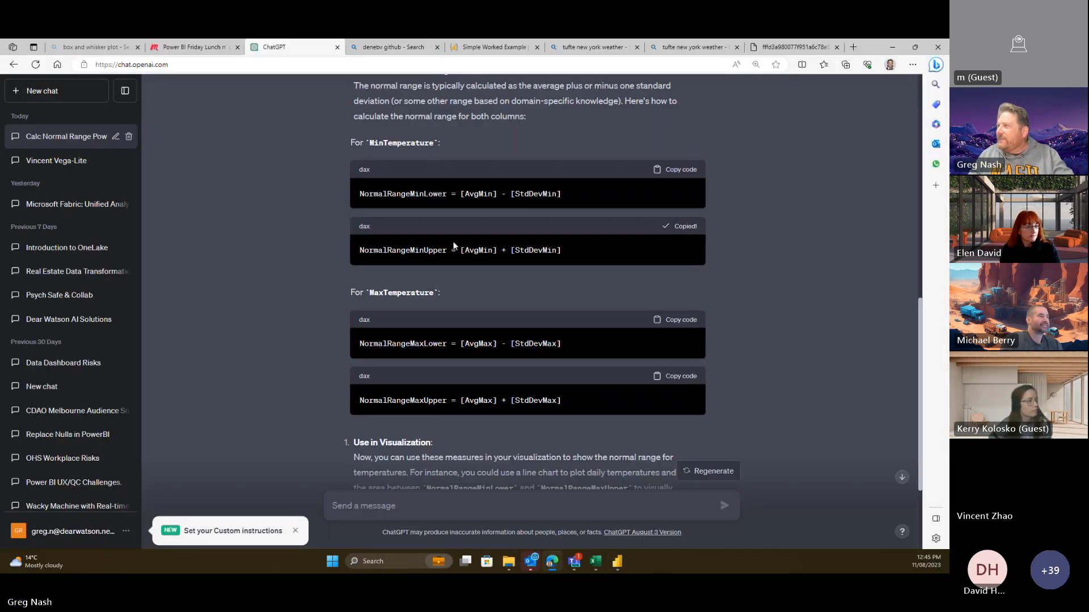
key("alt+Tab")
key("ctrl+v")
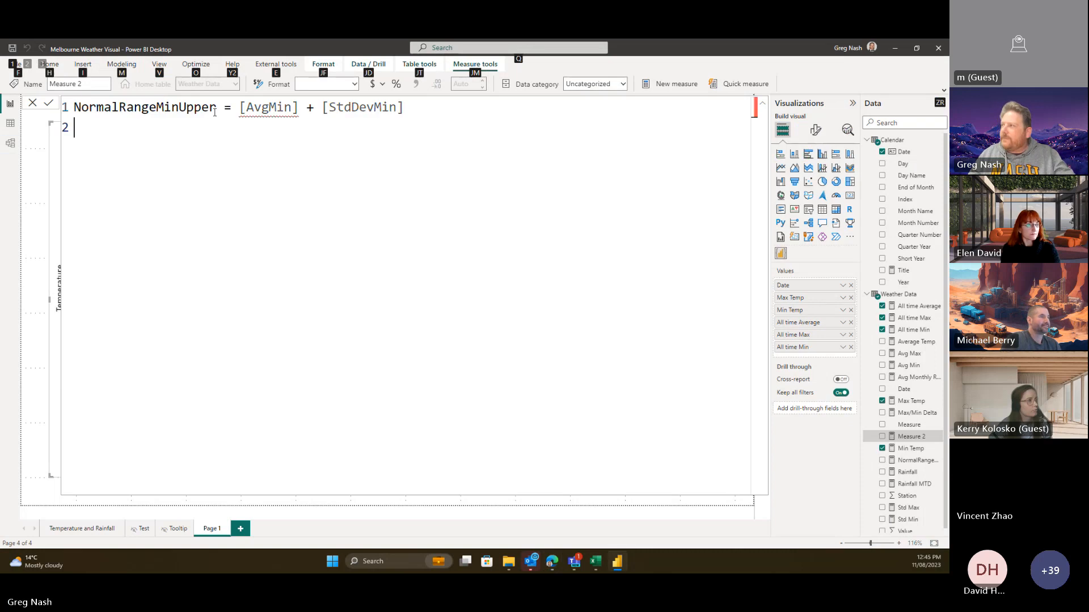
left_click(379, 106)
key("BackSpace")
key("BackSpace")
key("BackSpace")
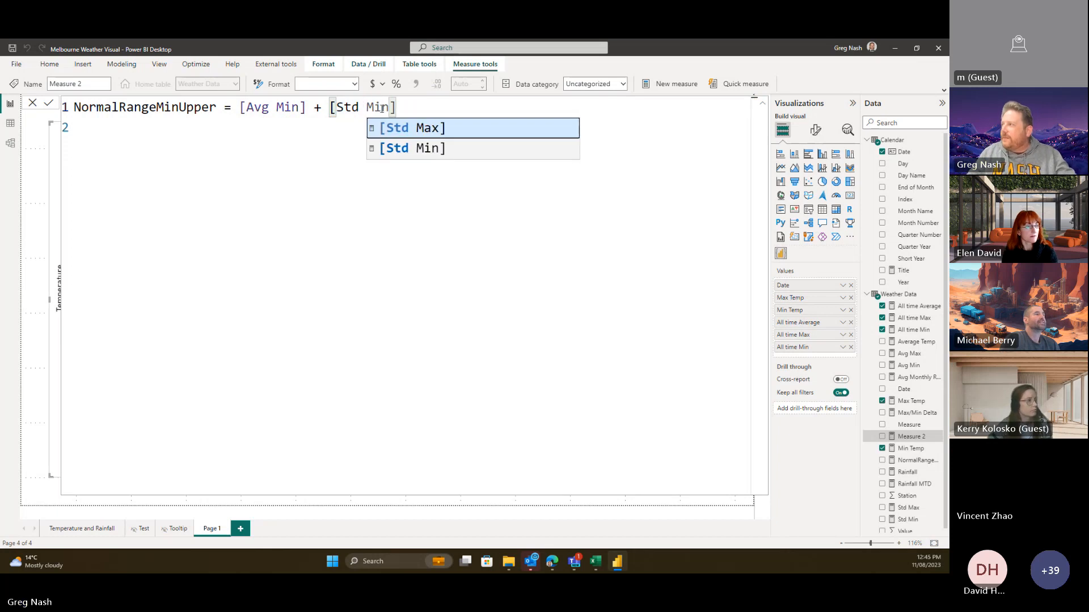
left_click(328, 152)
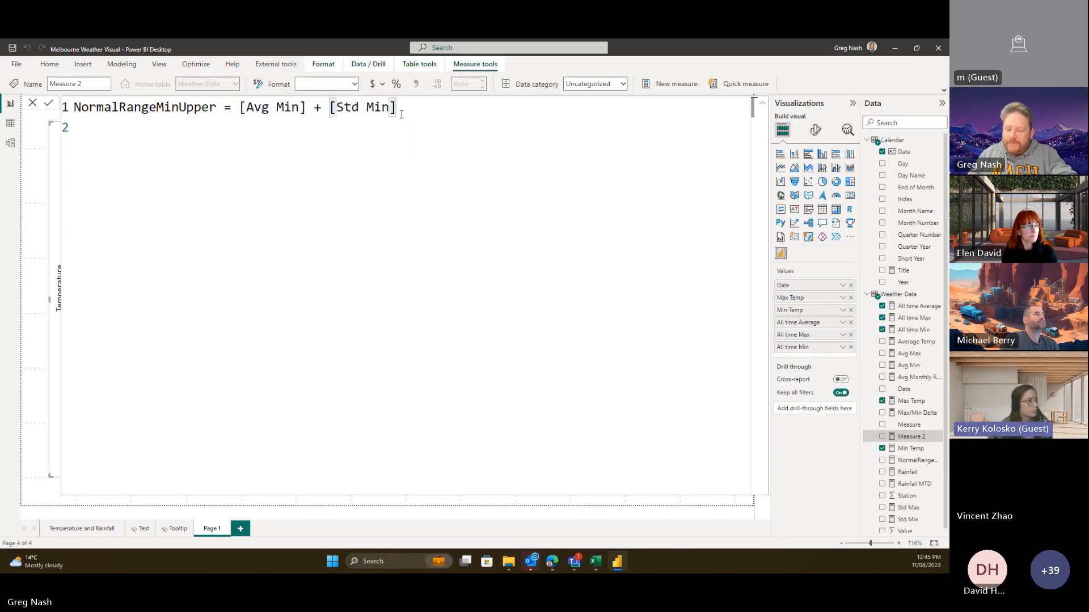
key("BackSpace")
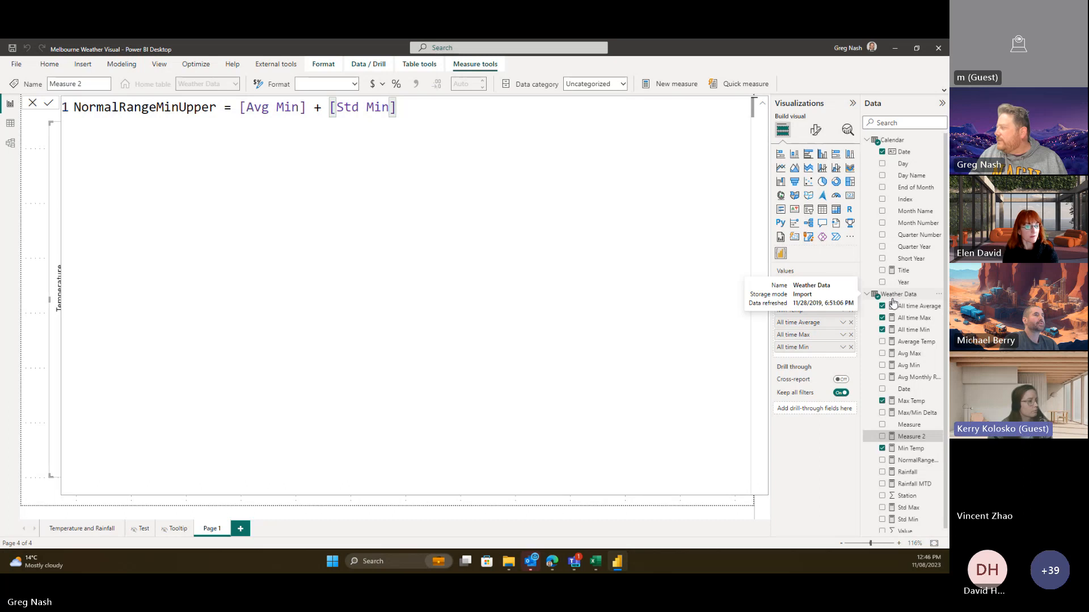
key("Return")
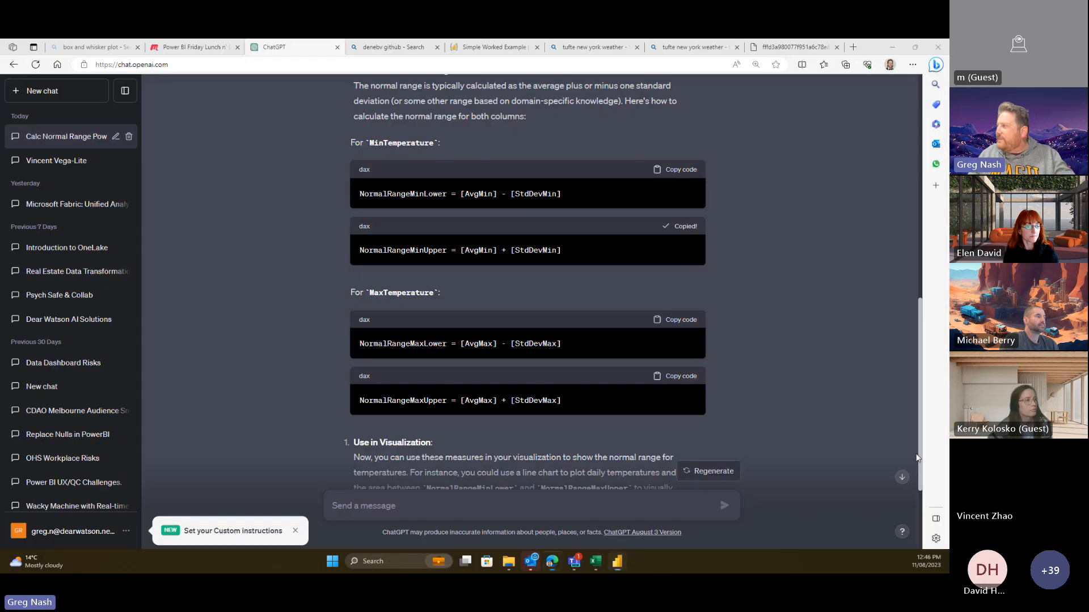
key("alt+Tab")
- Paste ChatGPT's NormalRangeMaxLower formula into a new Weather Data measure
left_click(676, 319)
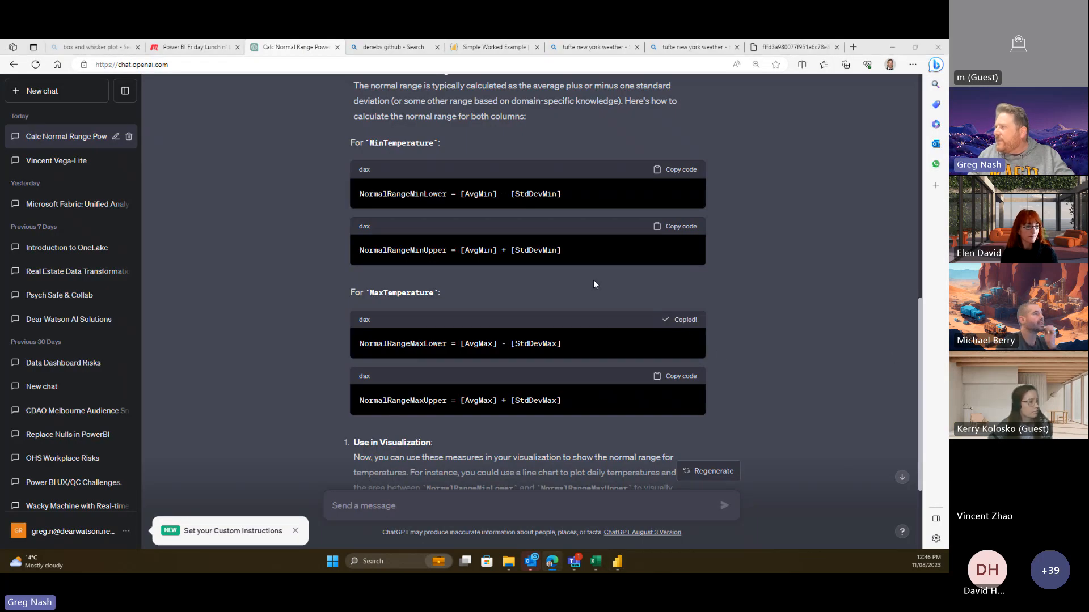
key("alt+Tab")
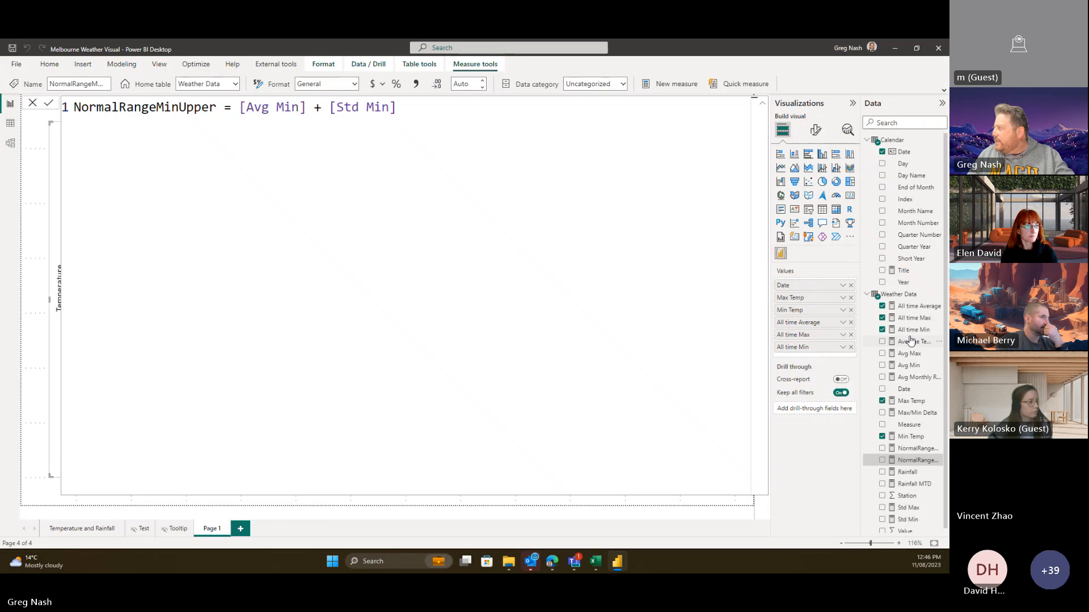
right_click(895, 295)
left_click(850, 311)
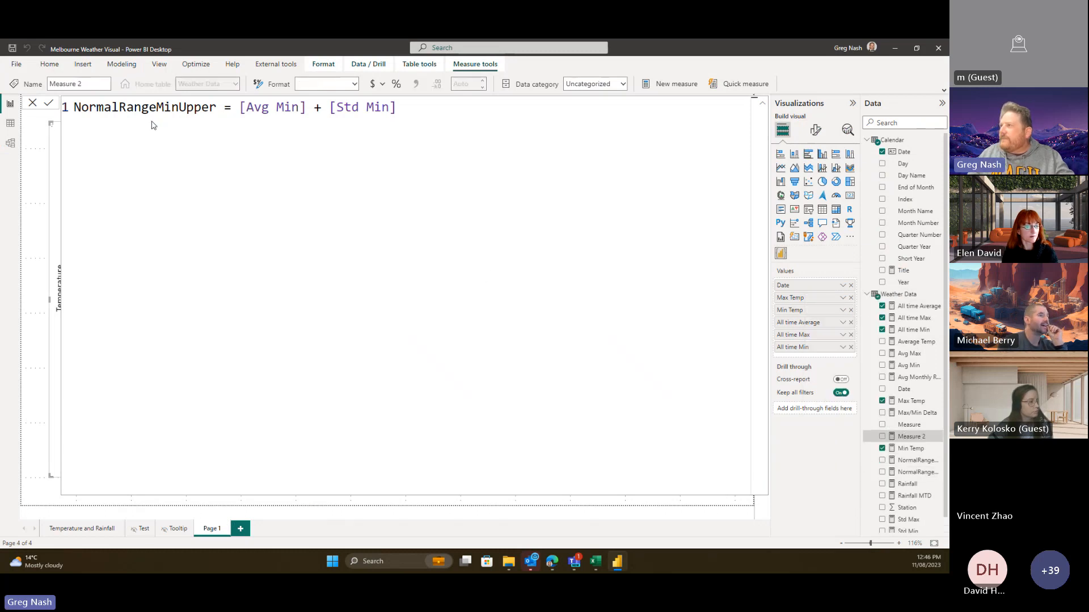
key("ctrl+v")
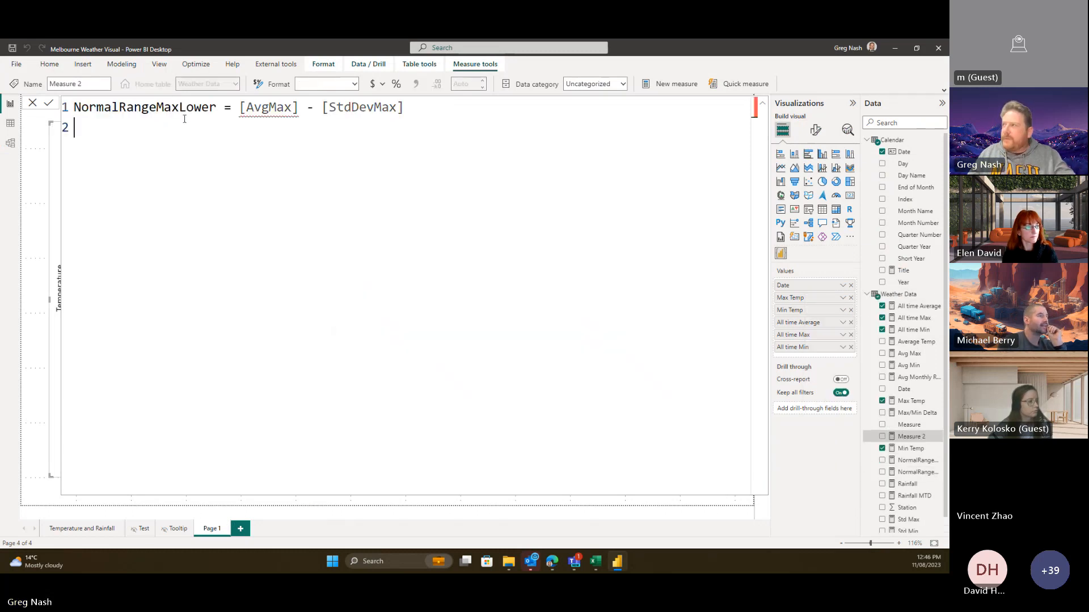
- Correct the formula to NormalRangeMaxLower = [Avg Max] - [Std Max] and commit it
left_click(275, 107)
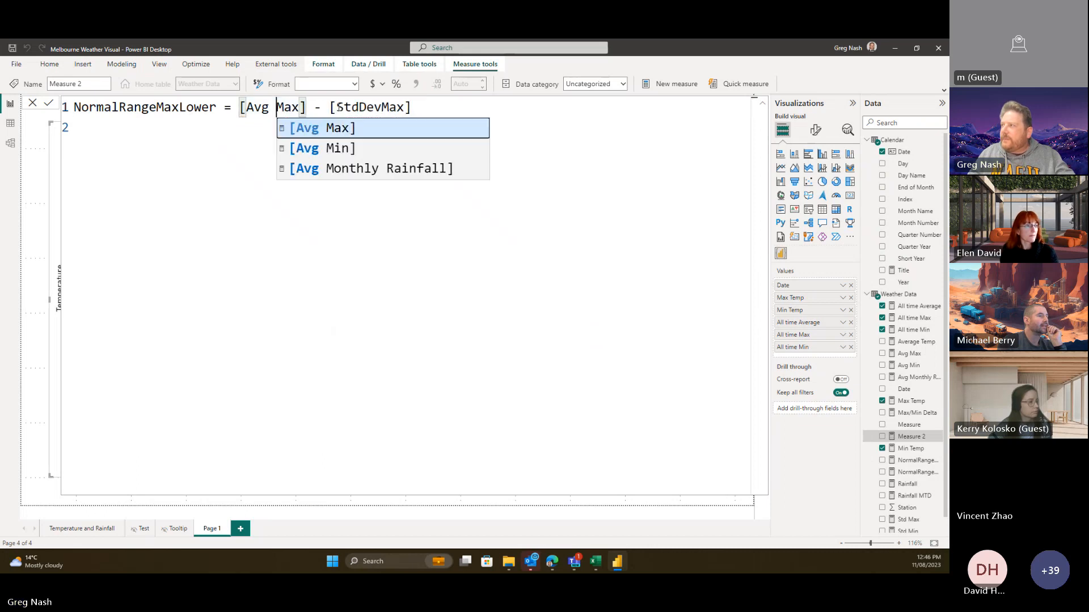
left_click(379, 108)
key("BackSpace")
key("BackSpace")
key("BackSpace")
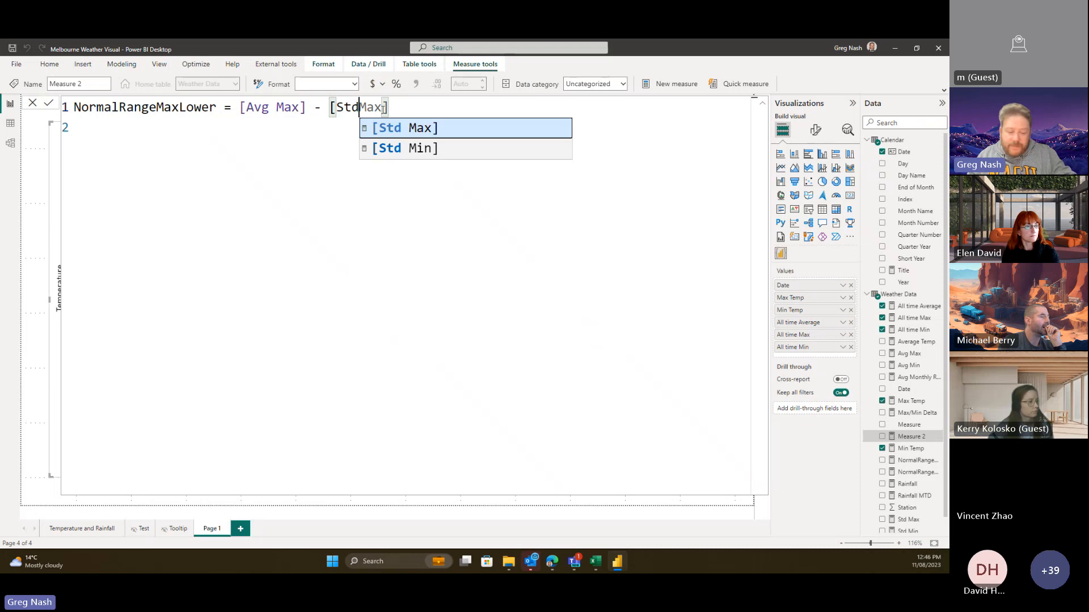
left_click(346, 223)
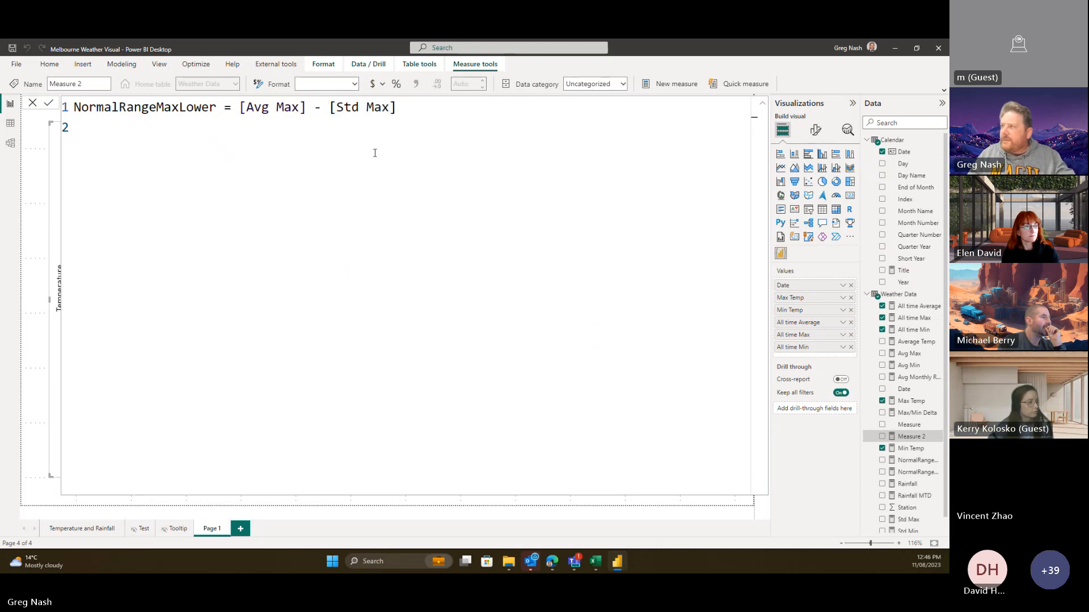
key("BackSpace")
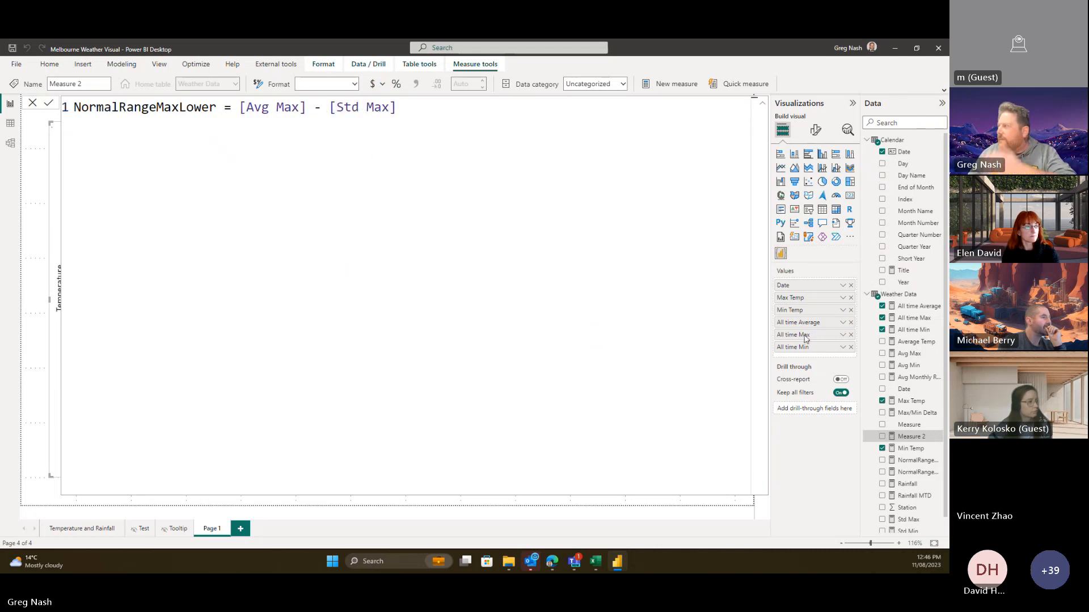
key("Return")
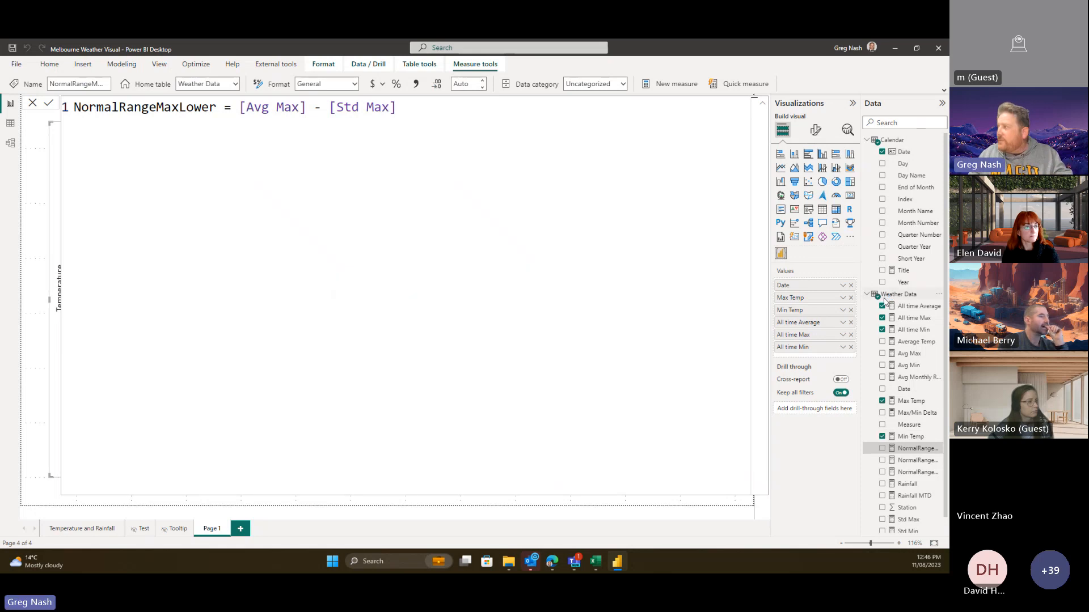
key("alt+Tab")
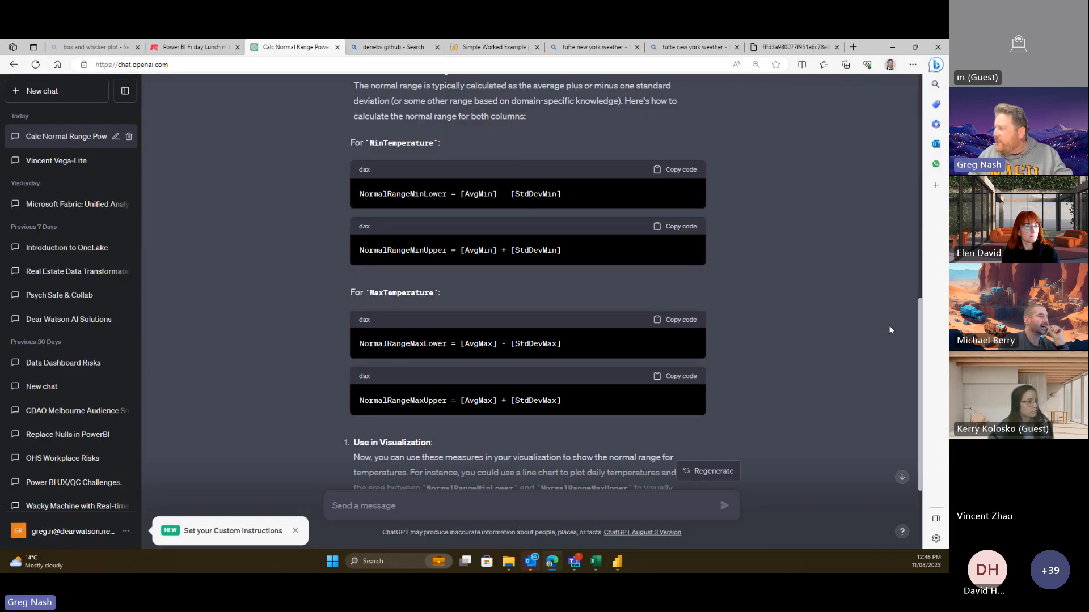
- Paste ChatGPT's NormalRangeMaxUpper formula into a new Weather Data measure
left_click(680, 377)
key("alt+Tab")
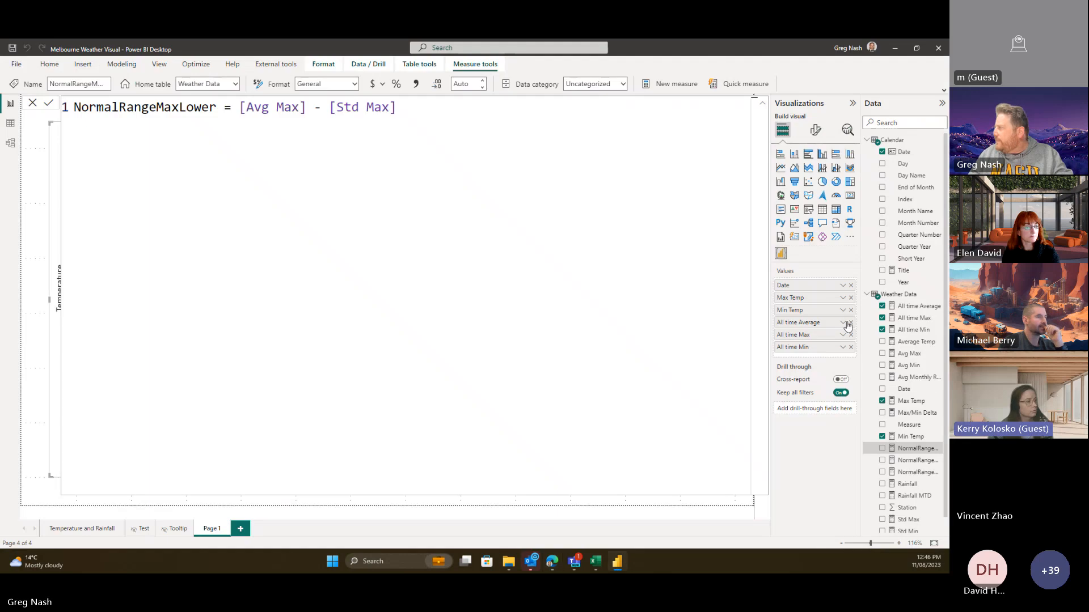
right_click(892, 295)
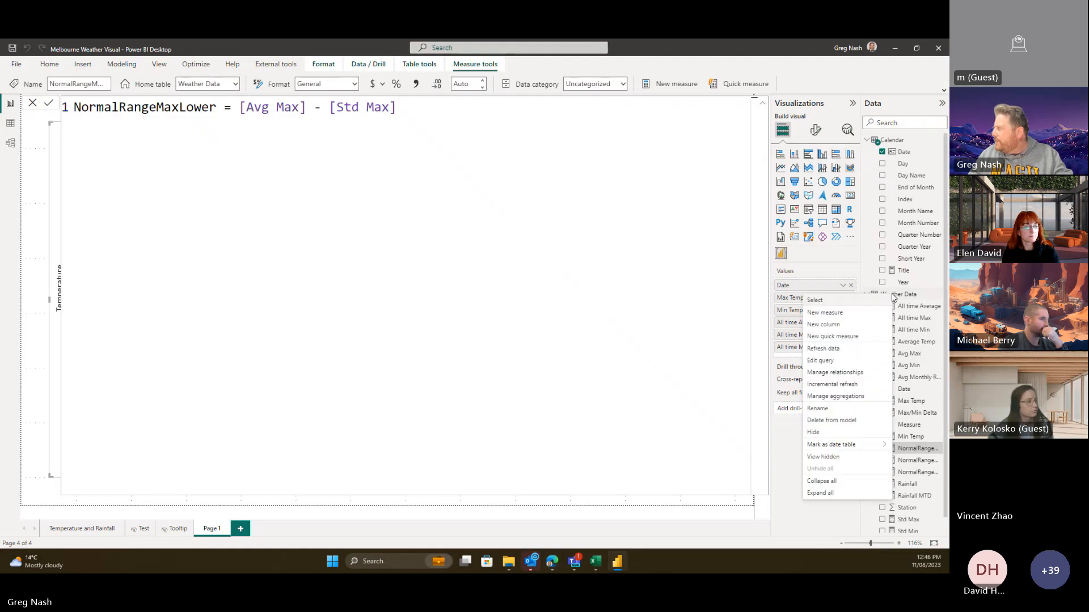
left_click(752, 298)
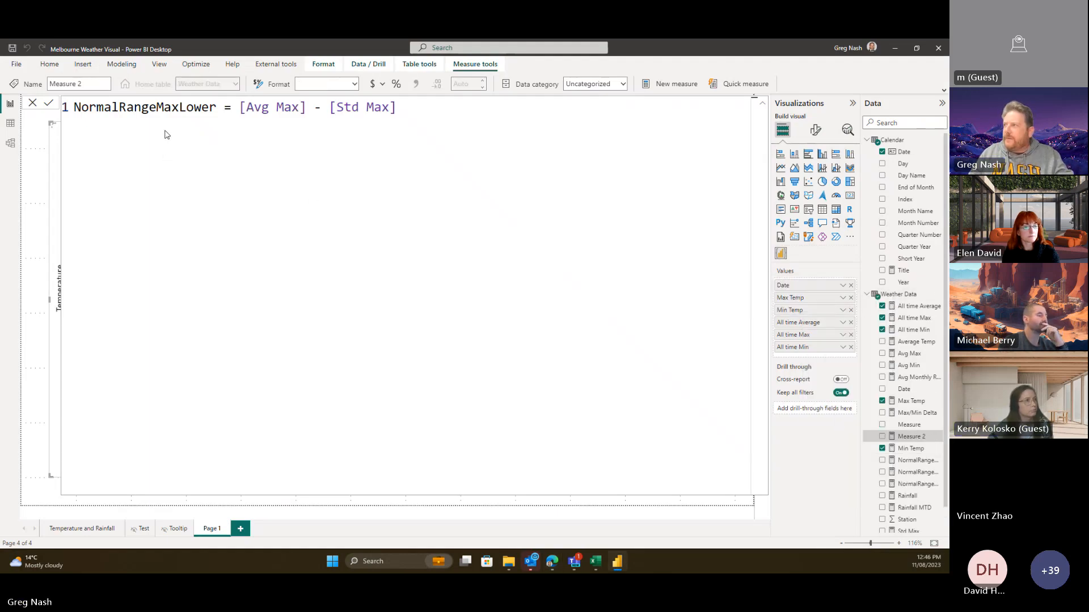
key("ctrl+v")
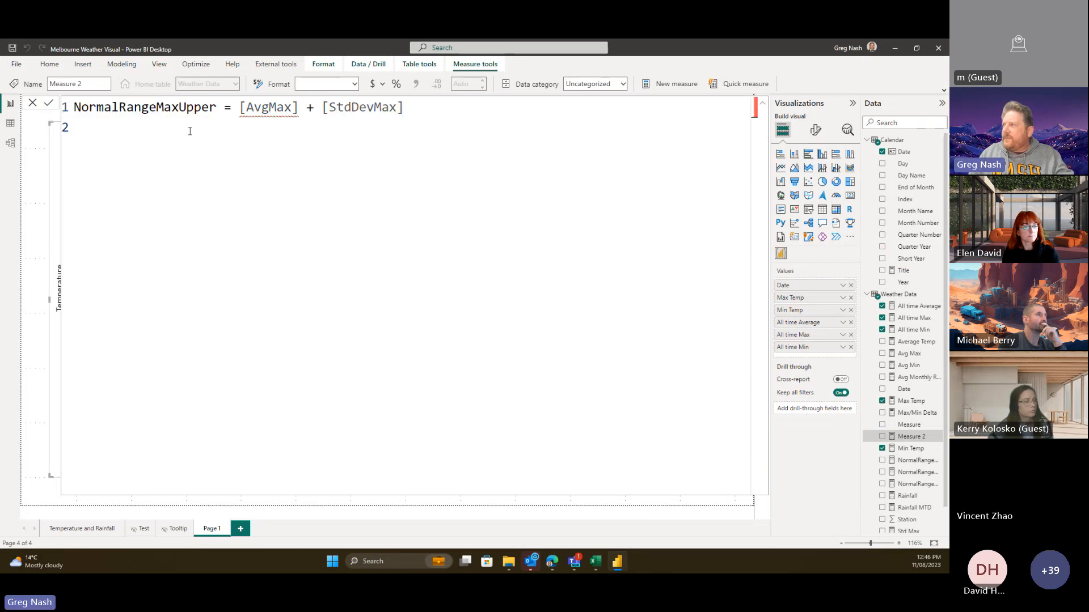
- Correct the formula to NormalRangeMaxUpper = [Avg Max] + [Std Max] and commit it
left_click(272, 108)
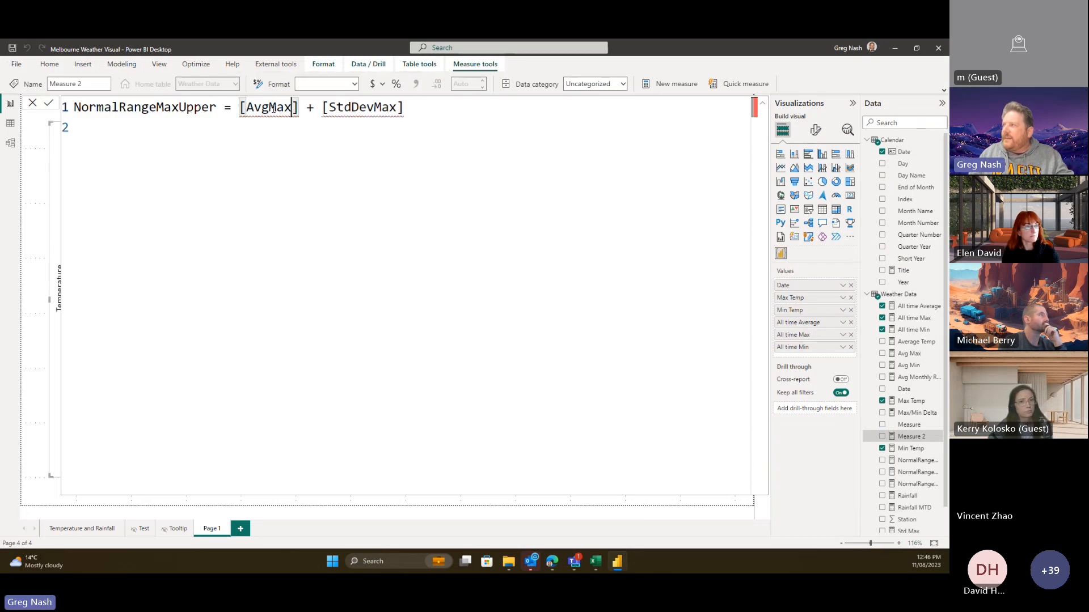
left_click(384, 111)
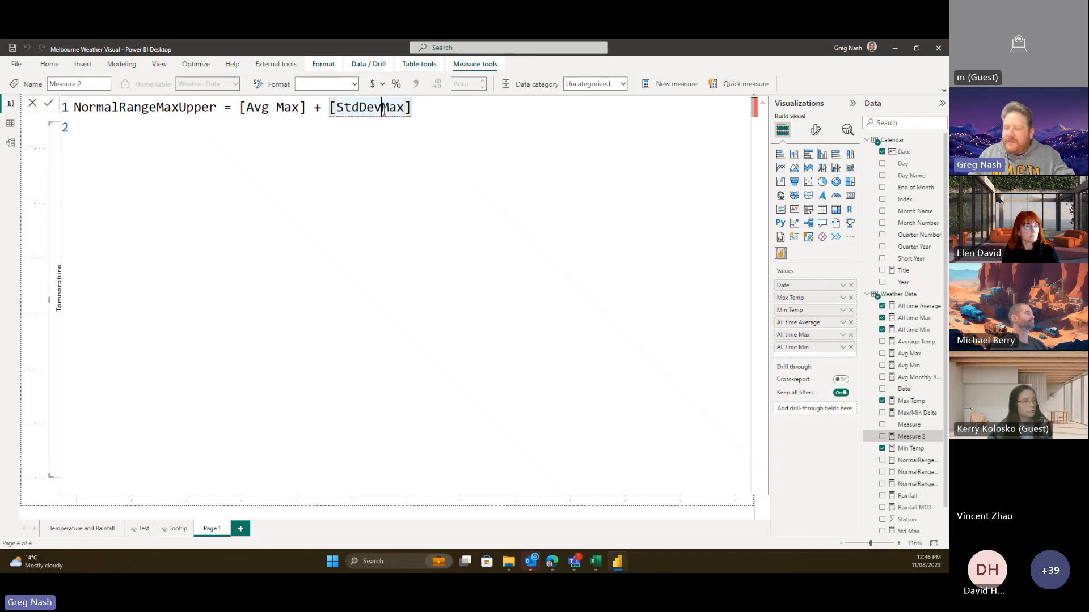
key("BackSpace")
key("BackSpace")
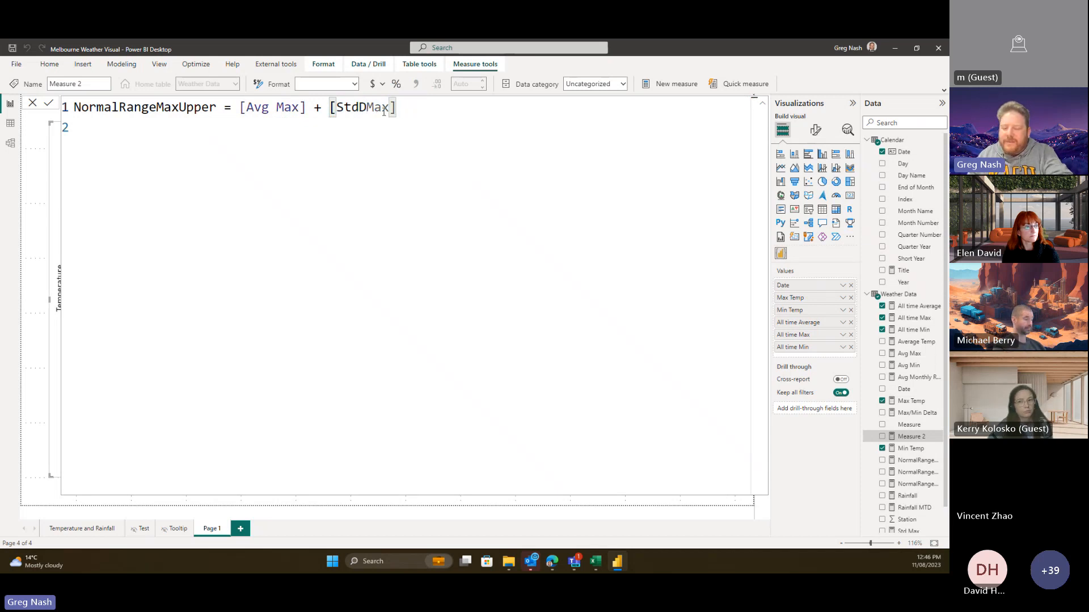
key("BackSpace")
left_click(373, 222)
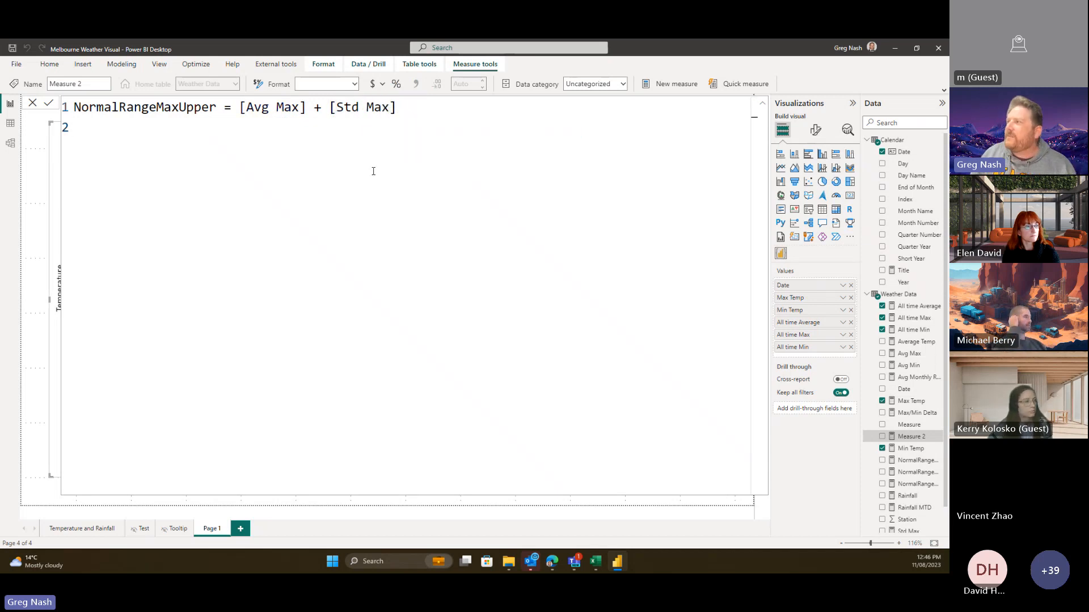
key("BackSpace")
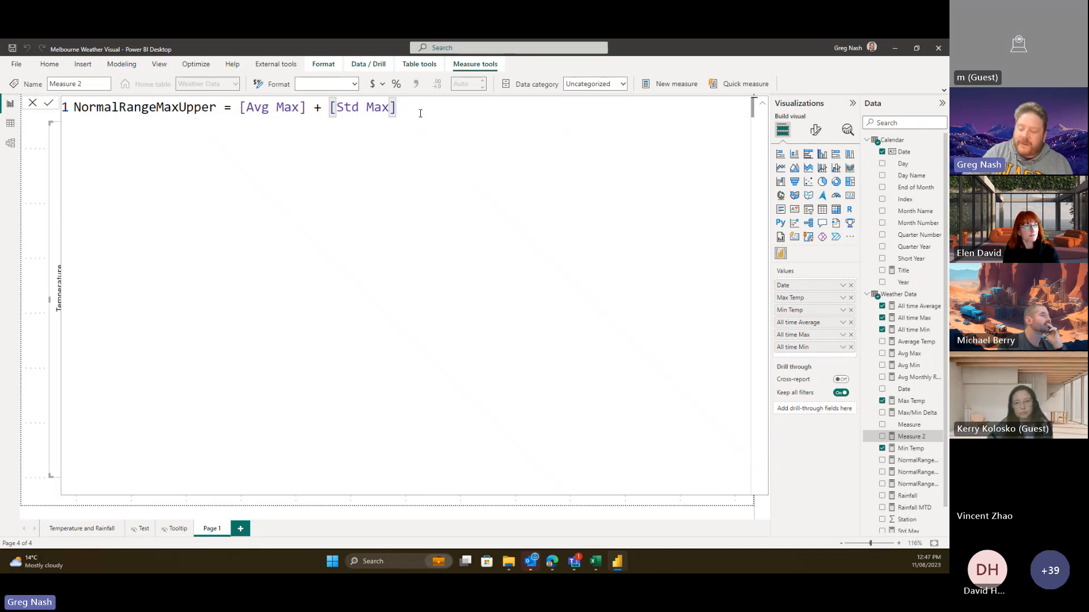
key("Return")
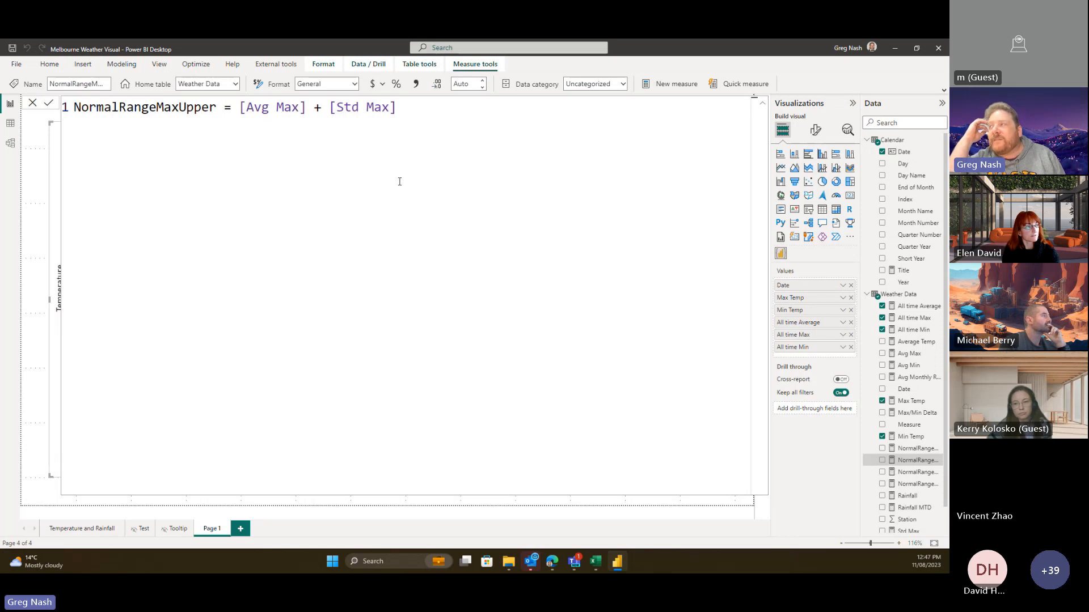
- Collapse the formula bar to reveal the Melbourne temperature chart on the canvas
left_click(349, 351)
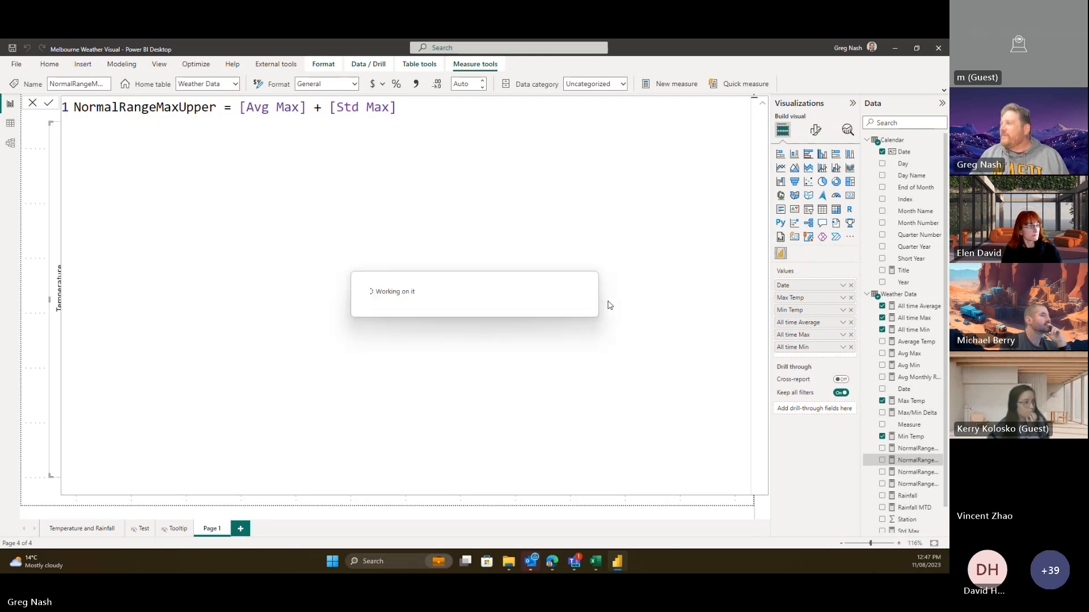
left_click(764, 107)
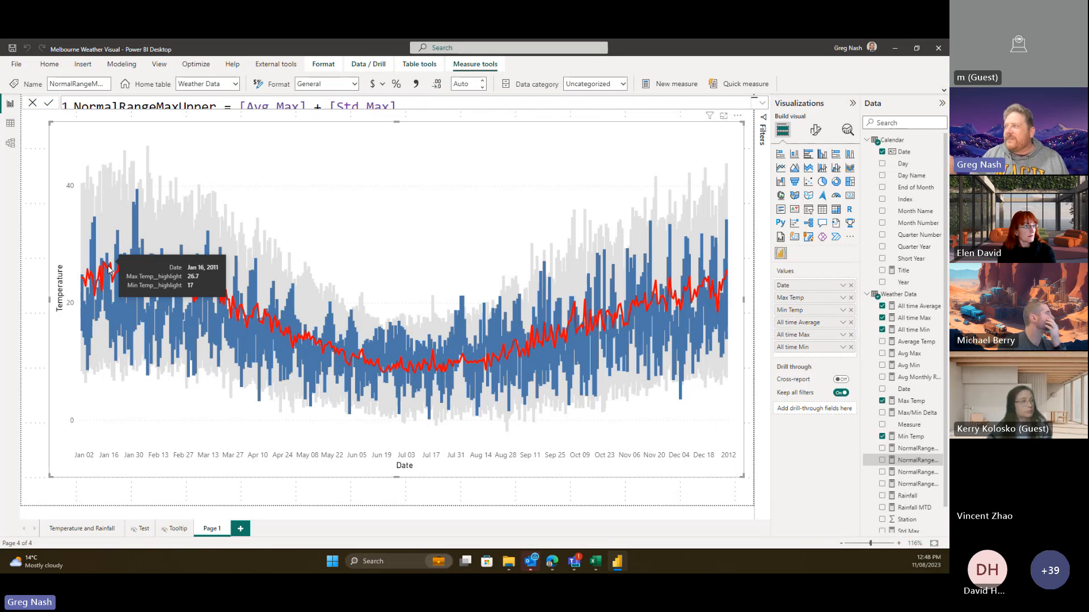
- Minimize Power BI and return to the Vincent Vega-Lite chat in the browser
left_click(895, 50)
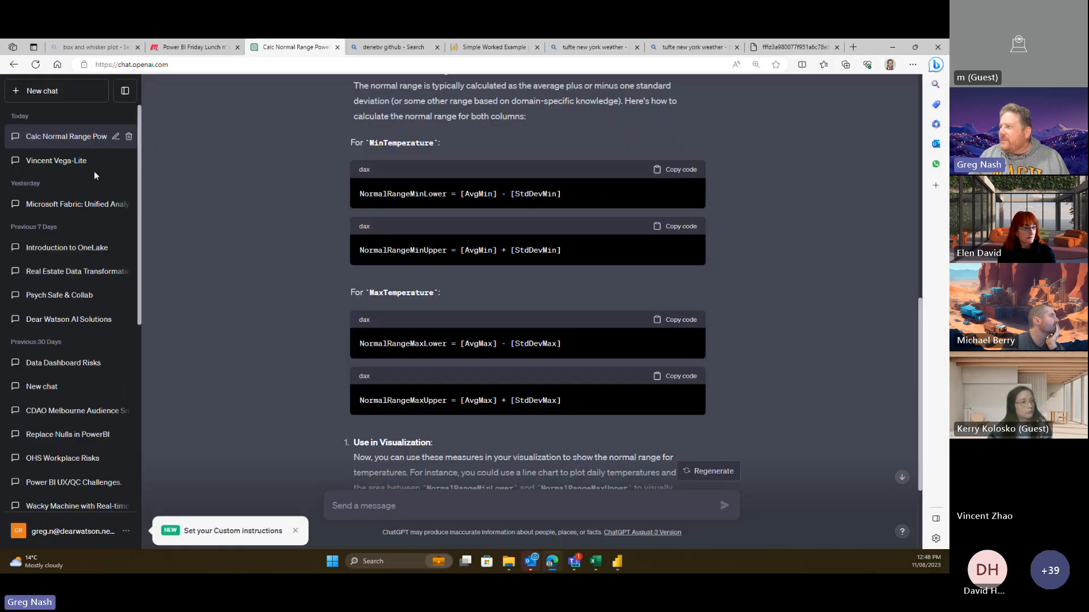
left_click(56, 160)
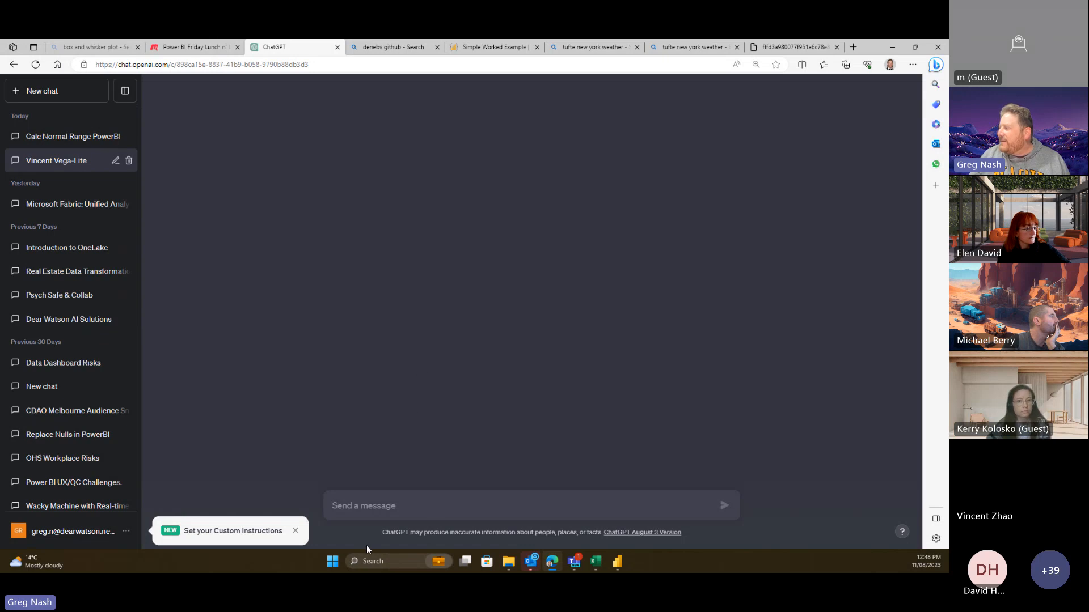
left_click(60, 136)
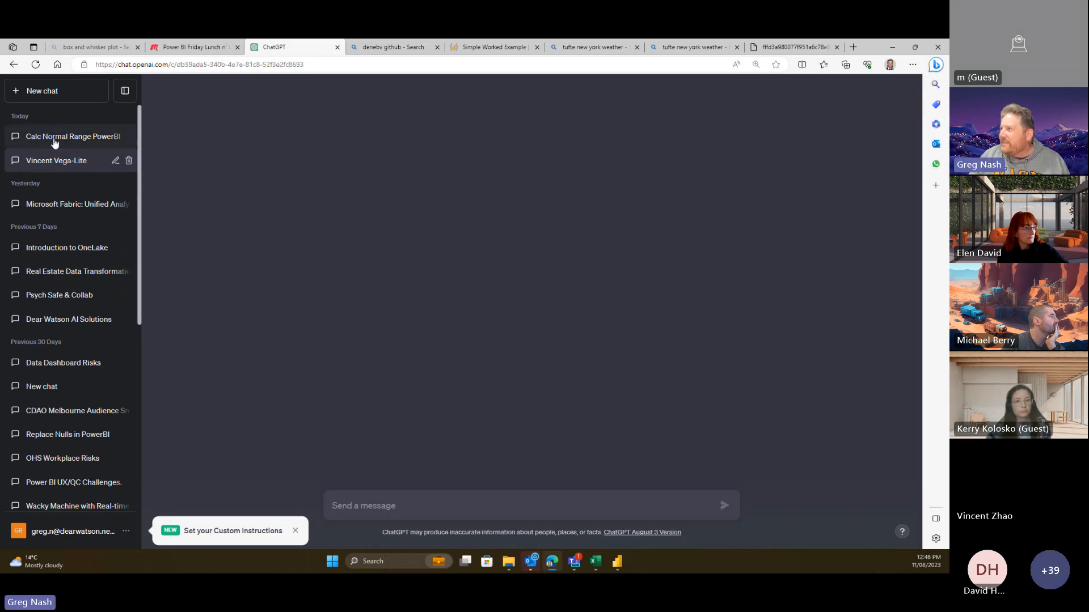
left_click(59, 165)
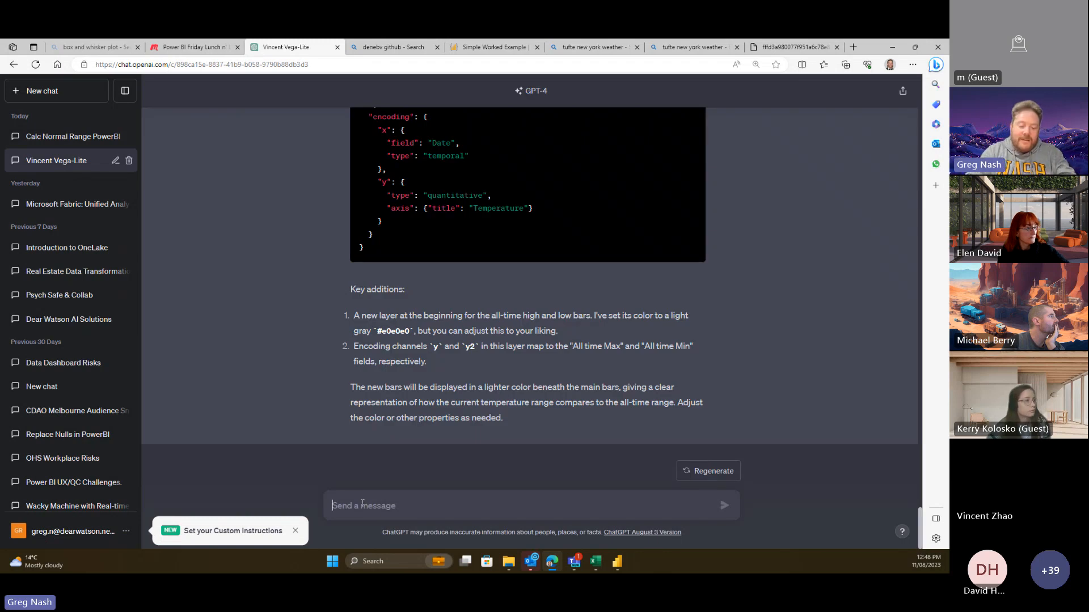
- Ask ChatGPT for a slightly darker grey NormalRangeMinLower–NormalRangeMaxUpper column, with no code comments
type("Hi")
key("BackSpace")
key("BackSpace")
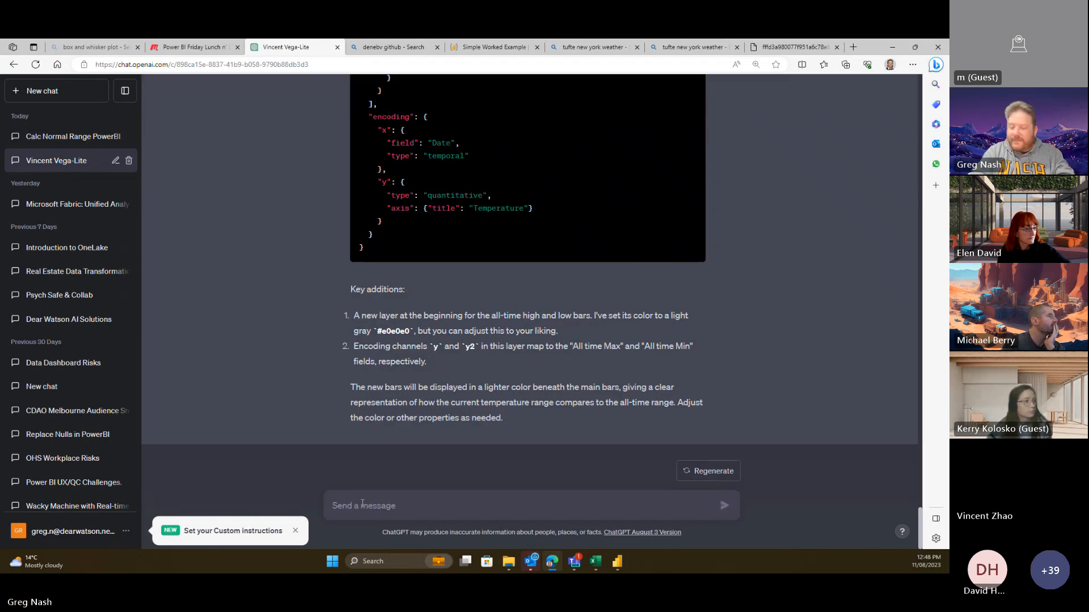
type("Nice on")
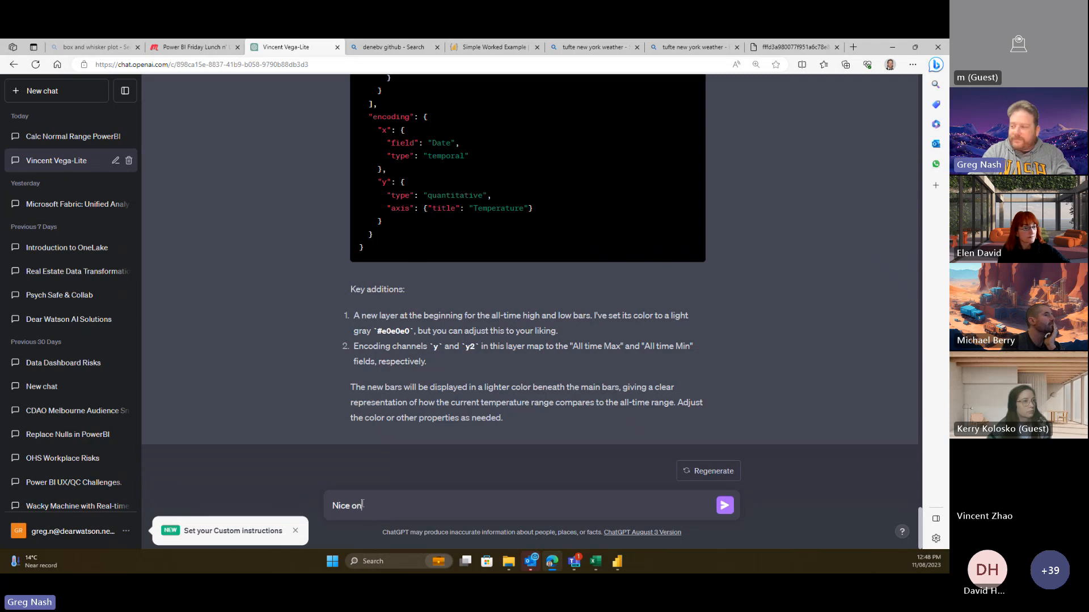
type("e mate!")
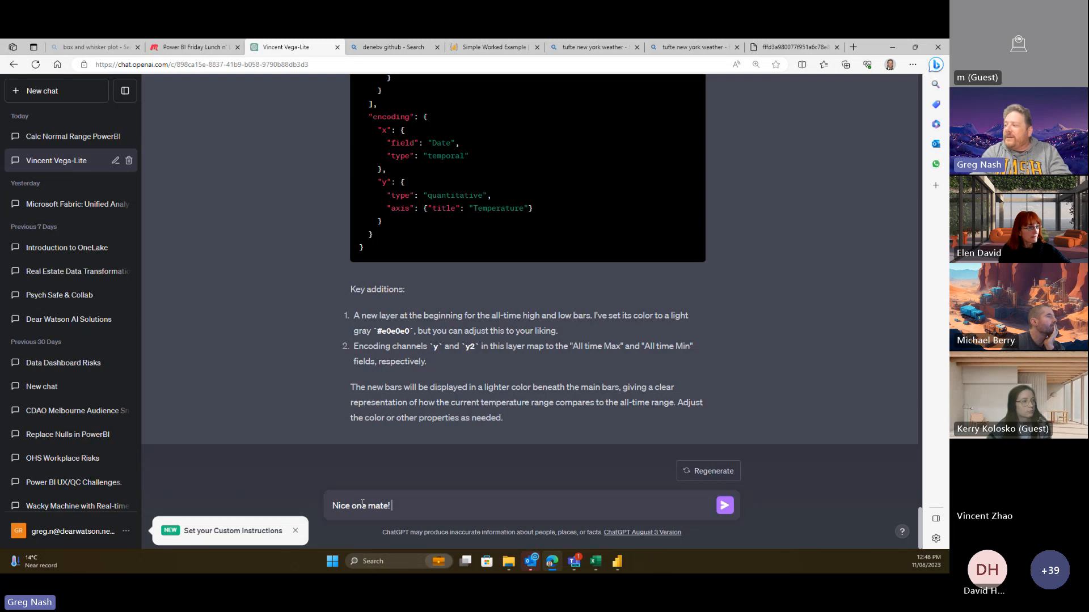
type(" now we are")
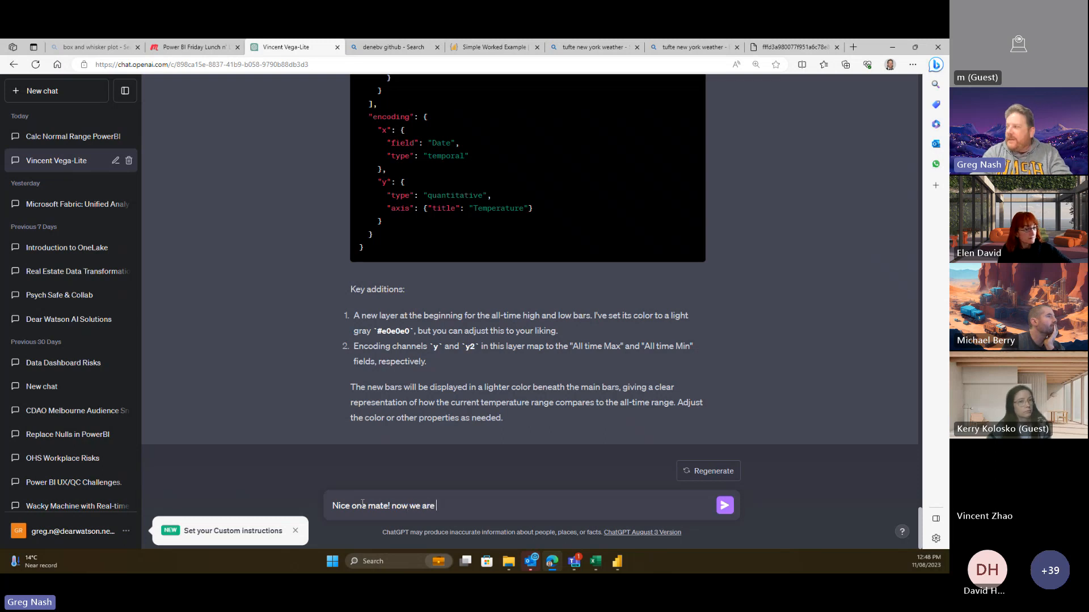
type(" add")
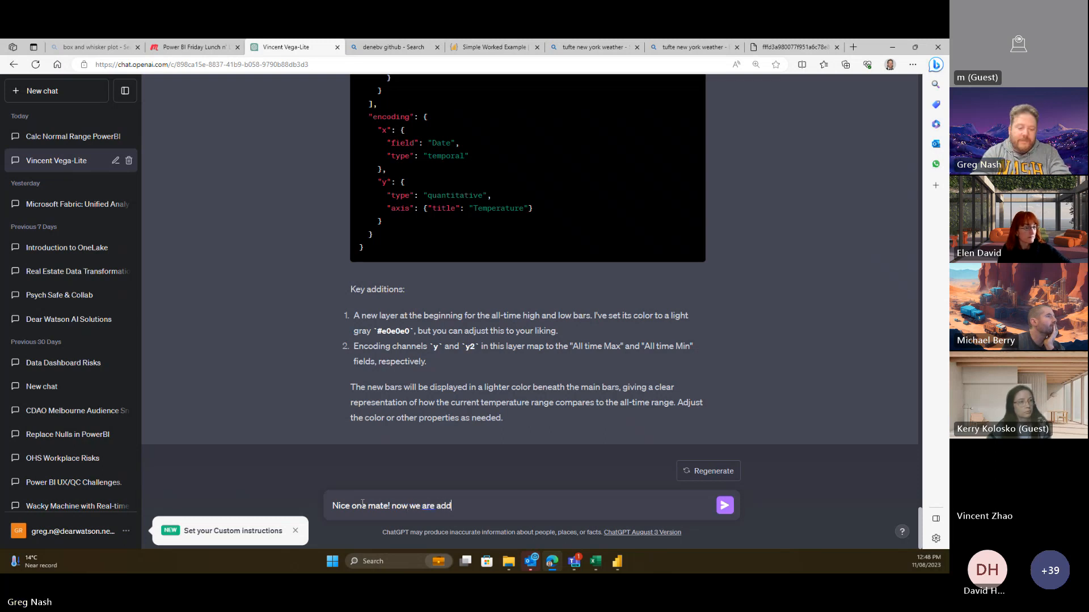
type("ing a NormalR")
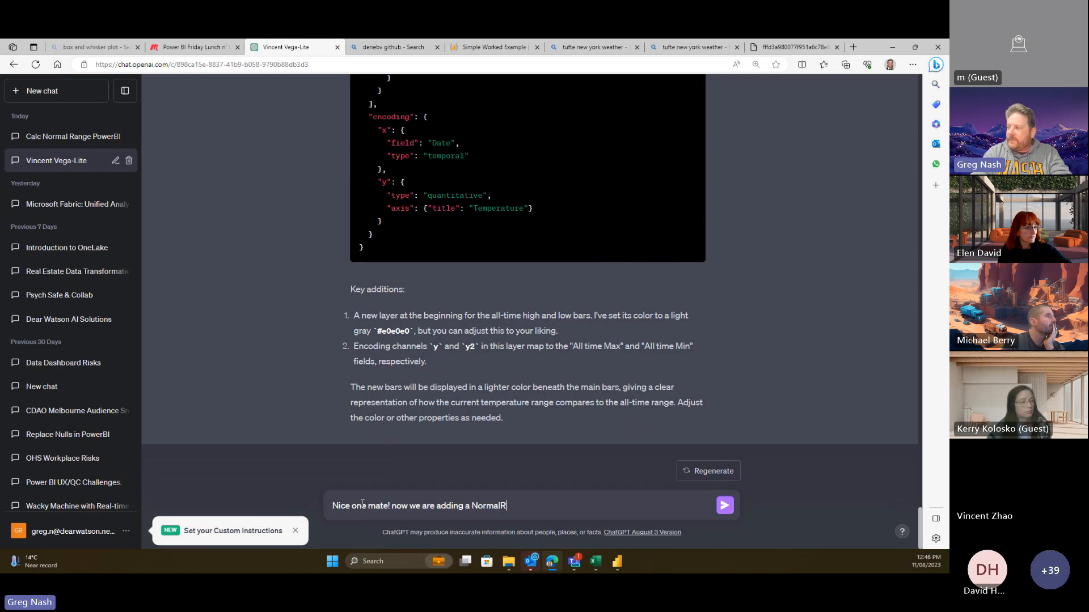
type("ange")
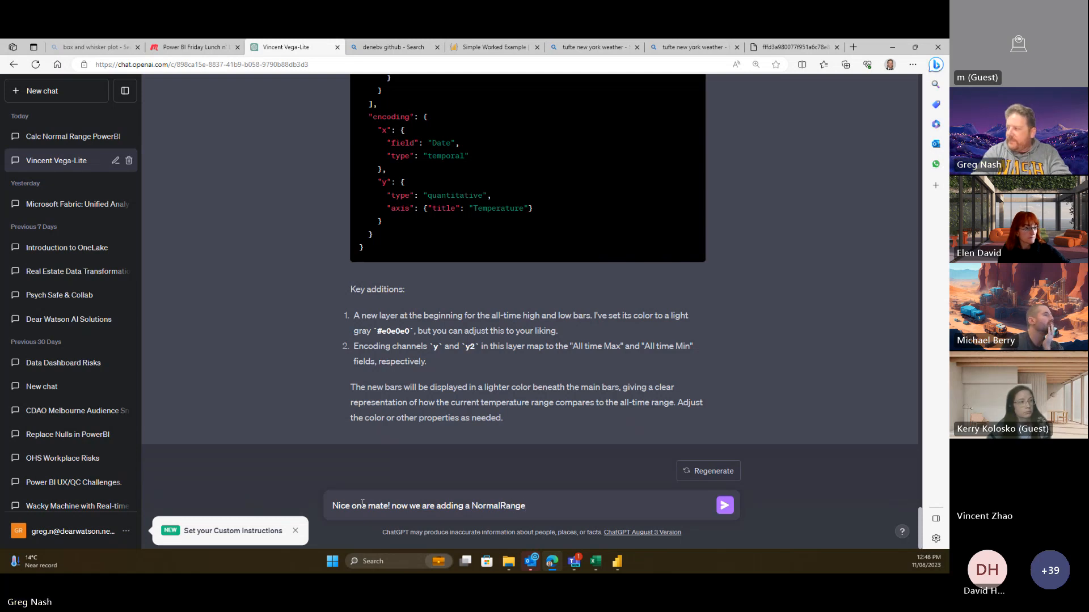
type("Max")
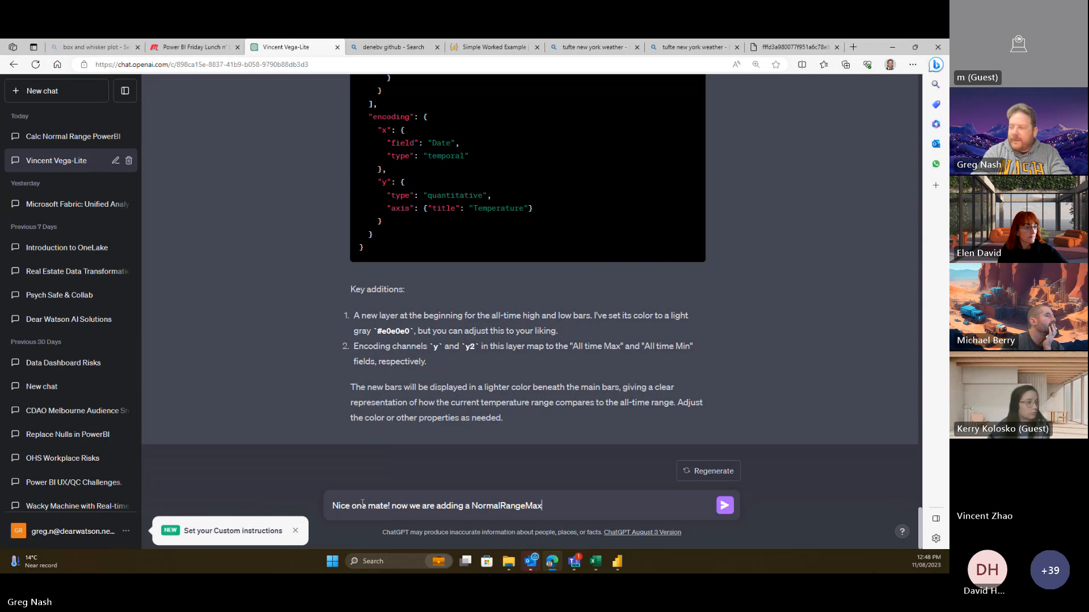
type("Upper and No")
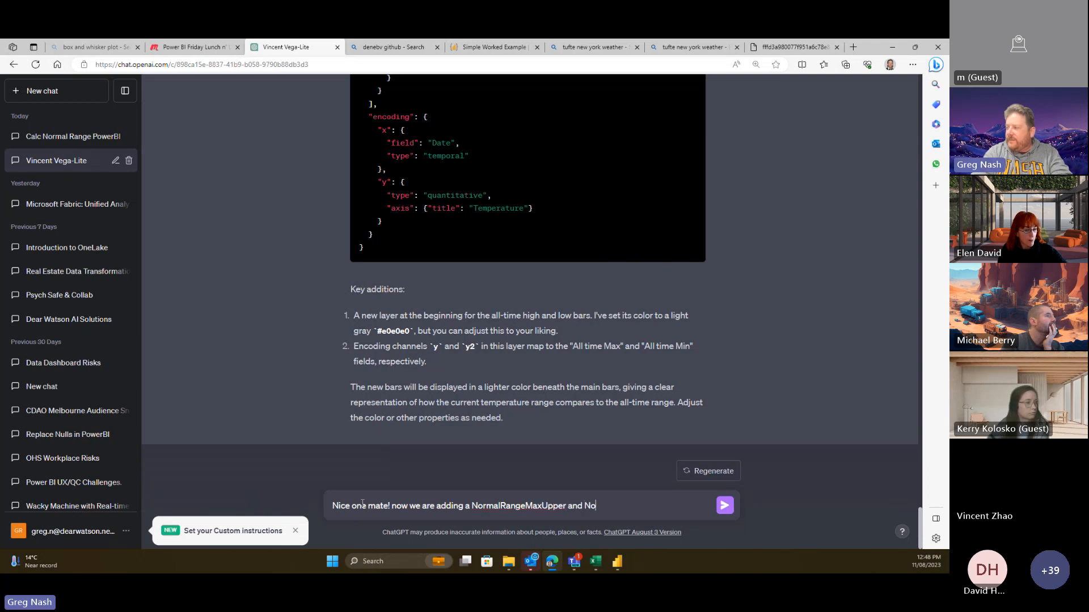
type("rmalRangeMinLi")
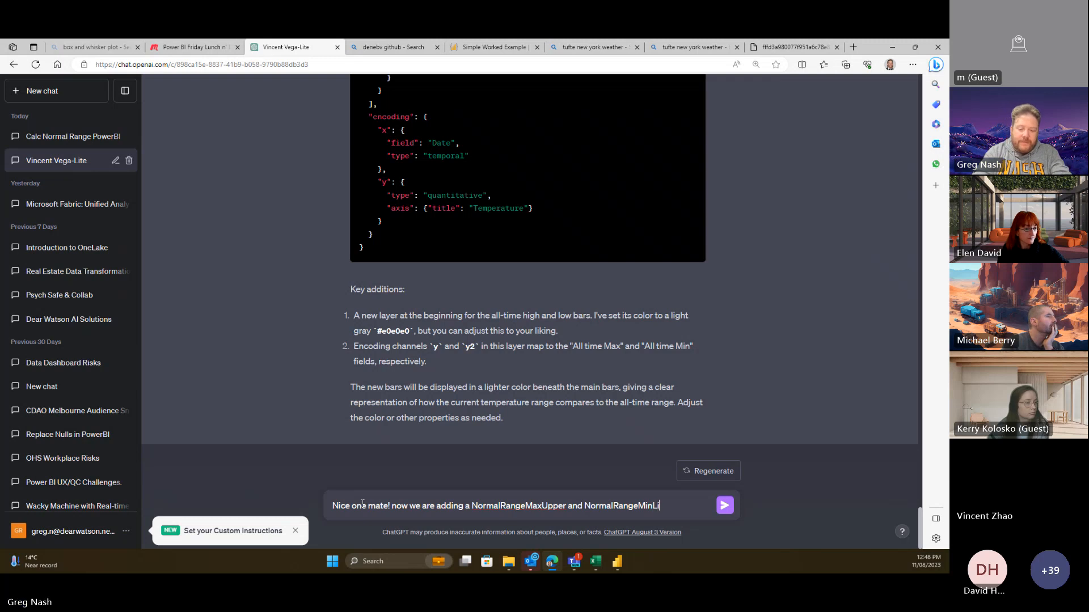
key("BackSpace")
type("ower value t")
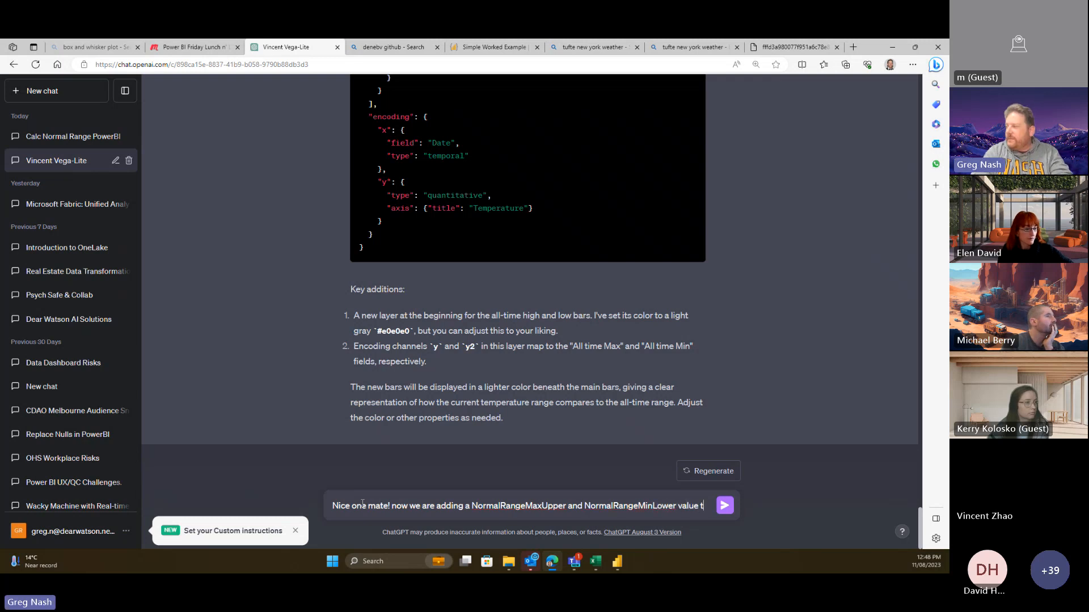
type("o shoe ")
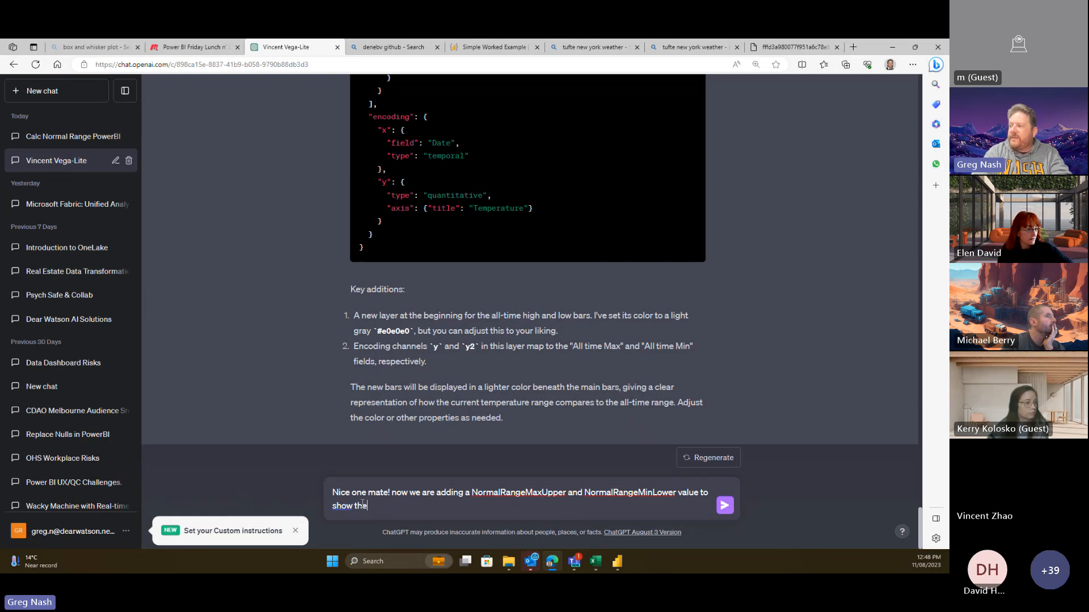
type("the norma")
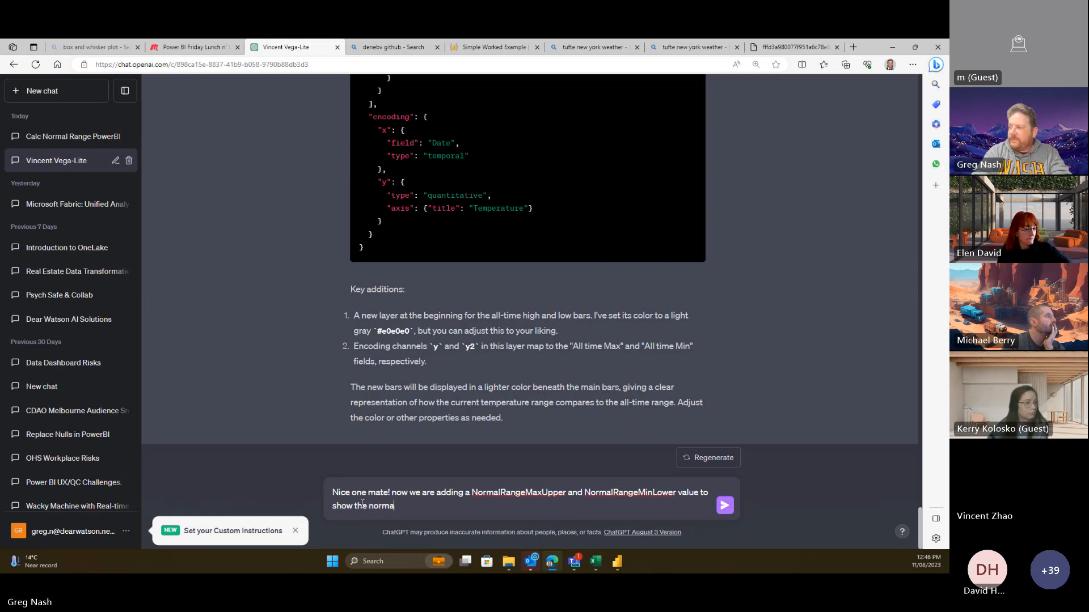
type("l ran")
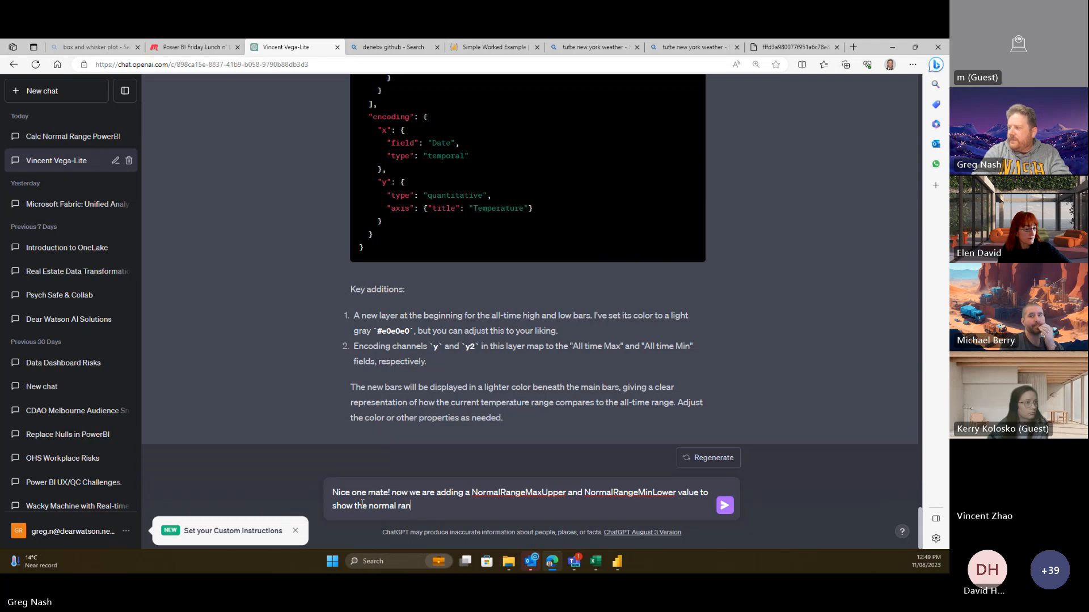
type("ge as an")
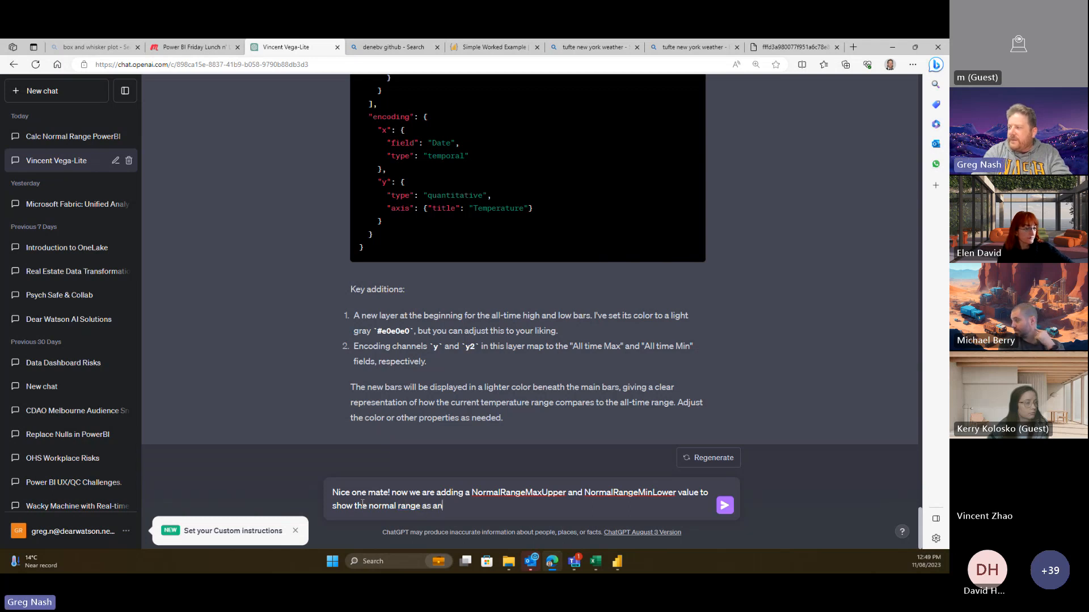
type("other co")
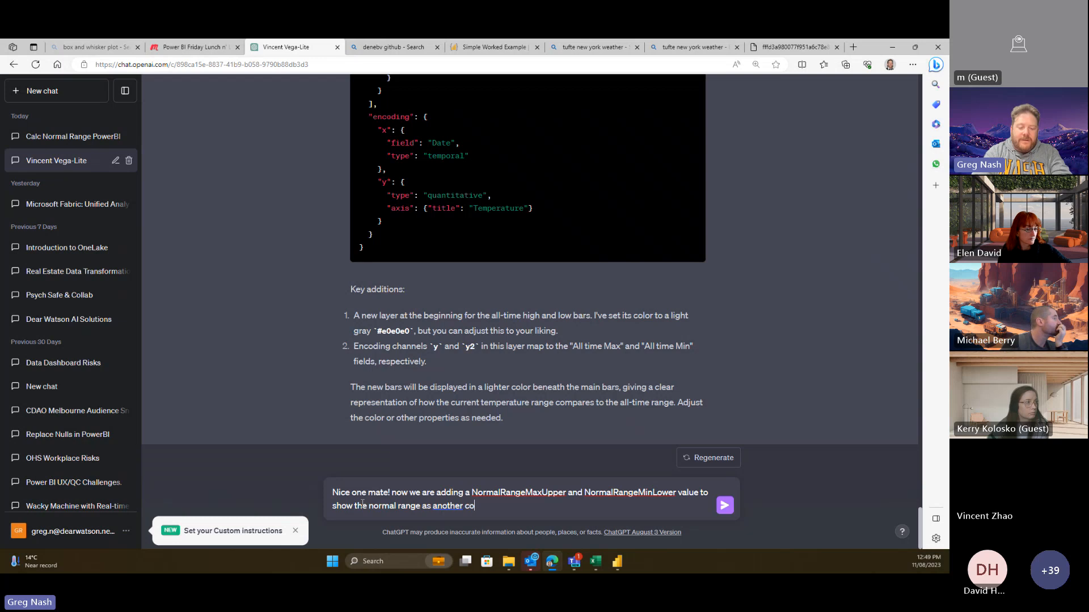
type("lumn ")
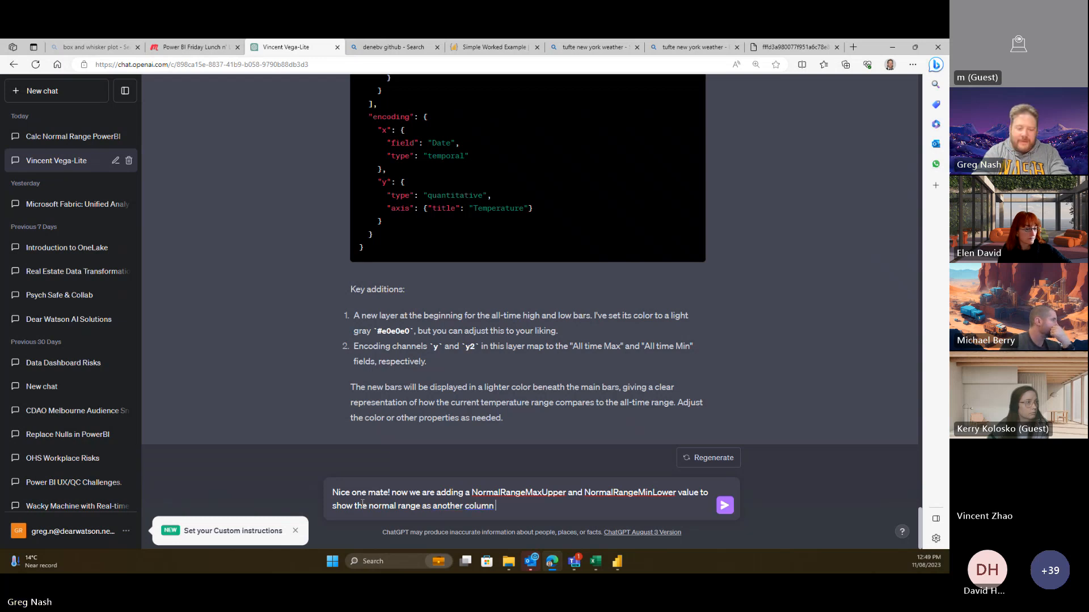
type("thi")
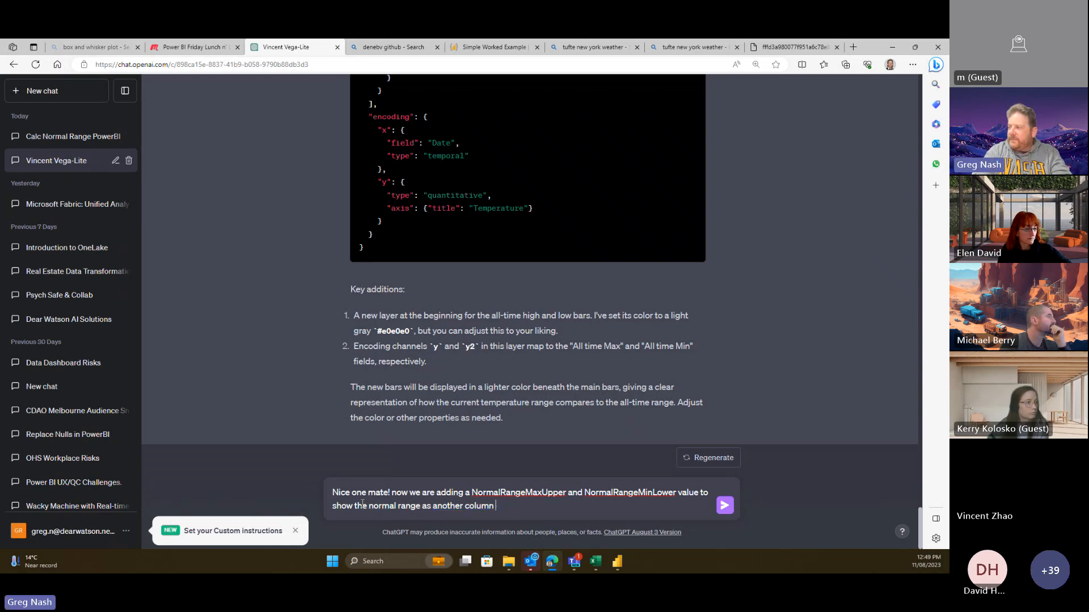
type("th")
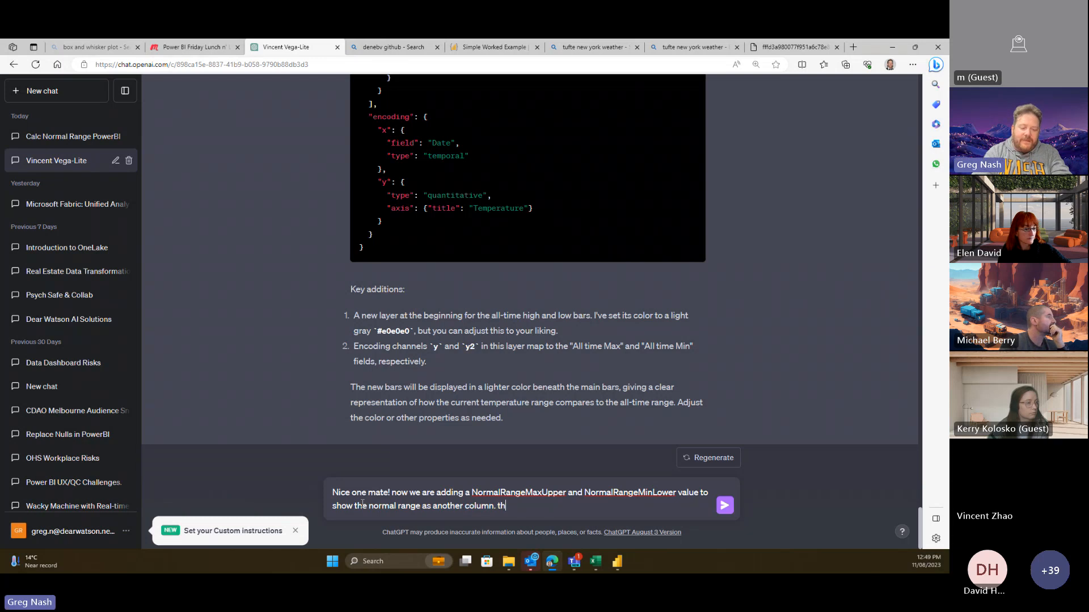
type("is comumn ")
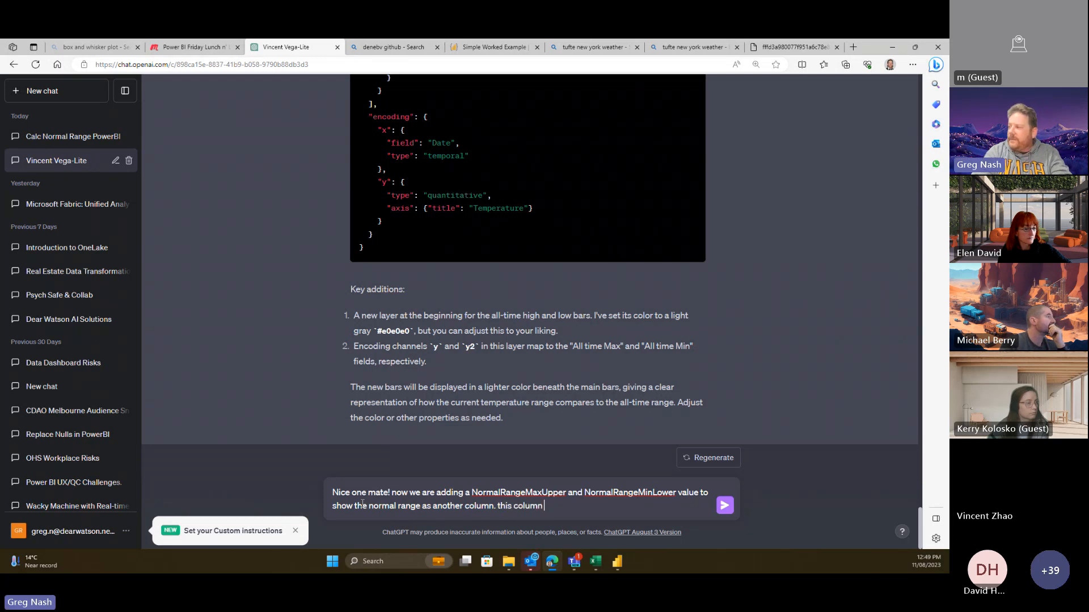
type("should ")
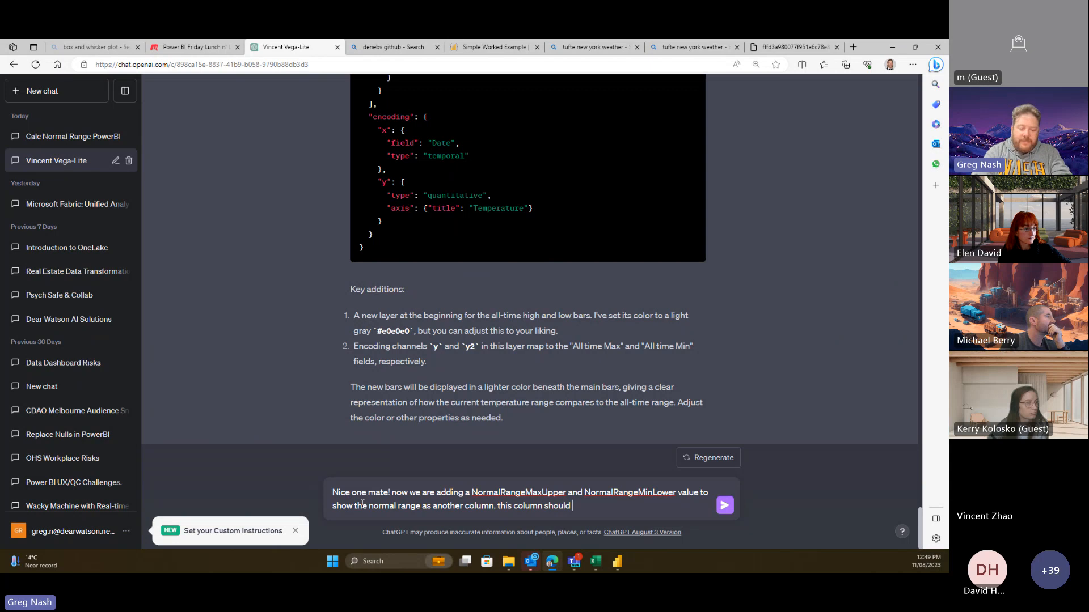
type("be above the")
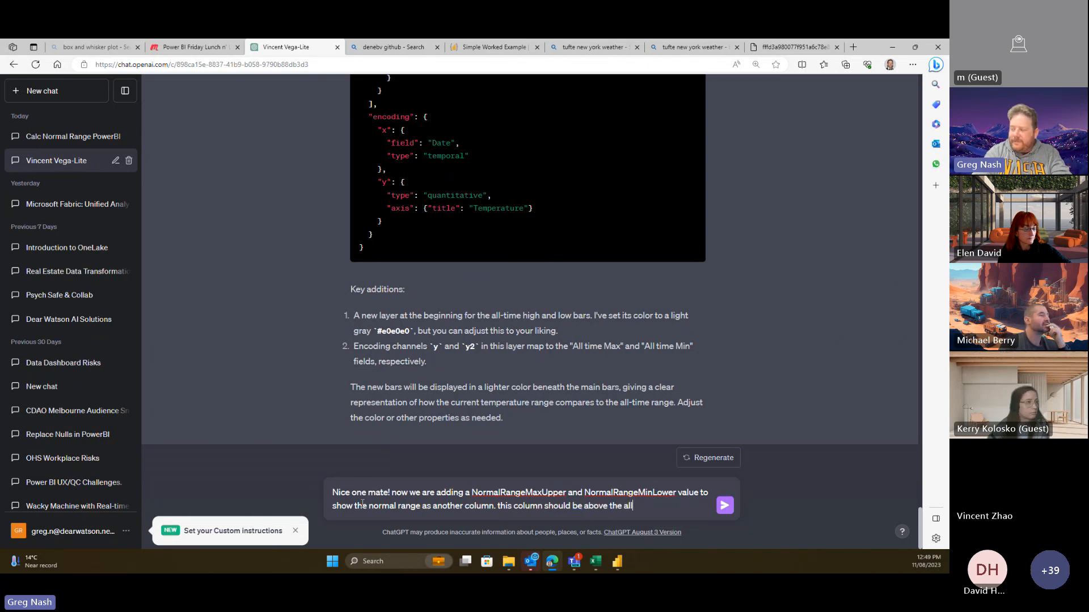
type(" all time colum")
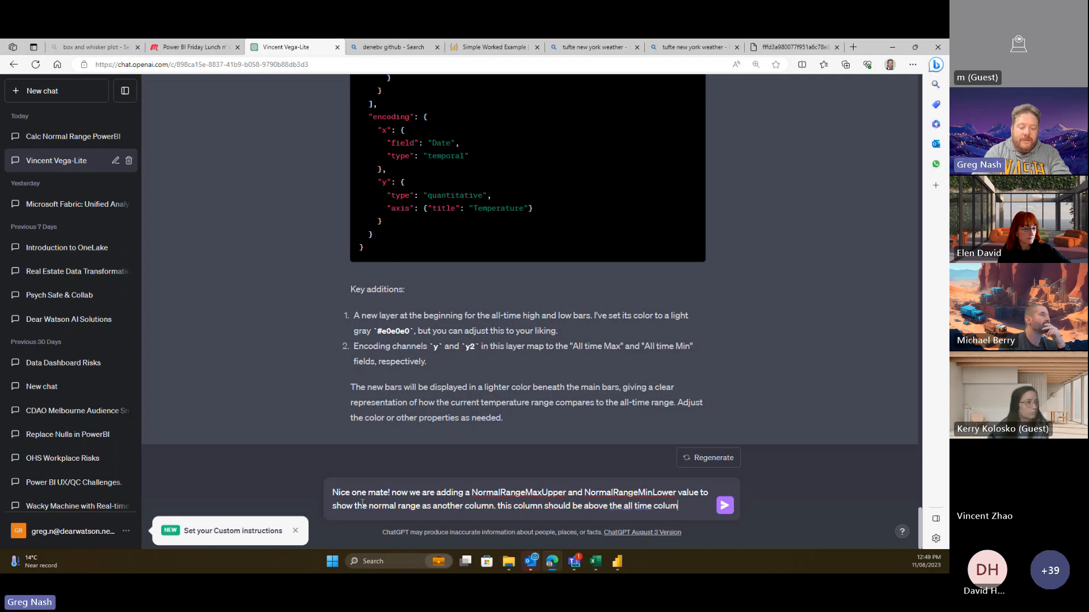
type("n but below the values and")
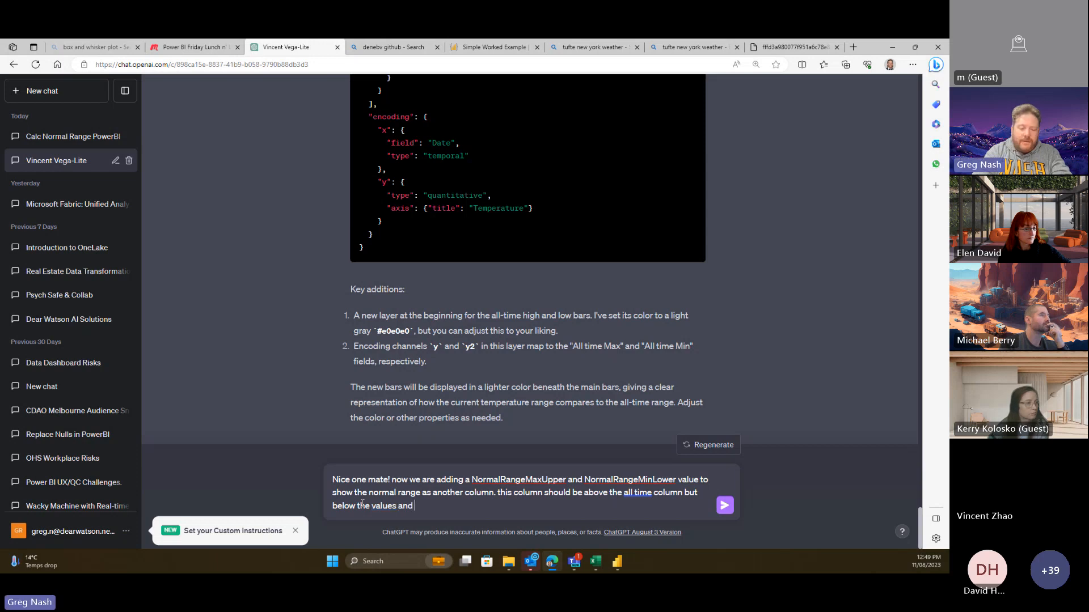
type("be in a sl")
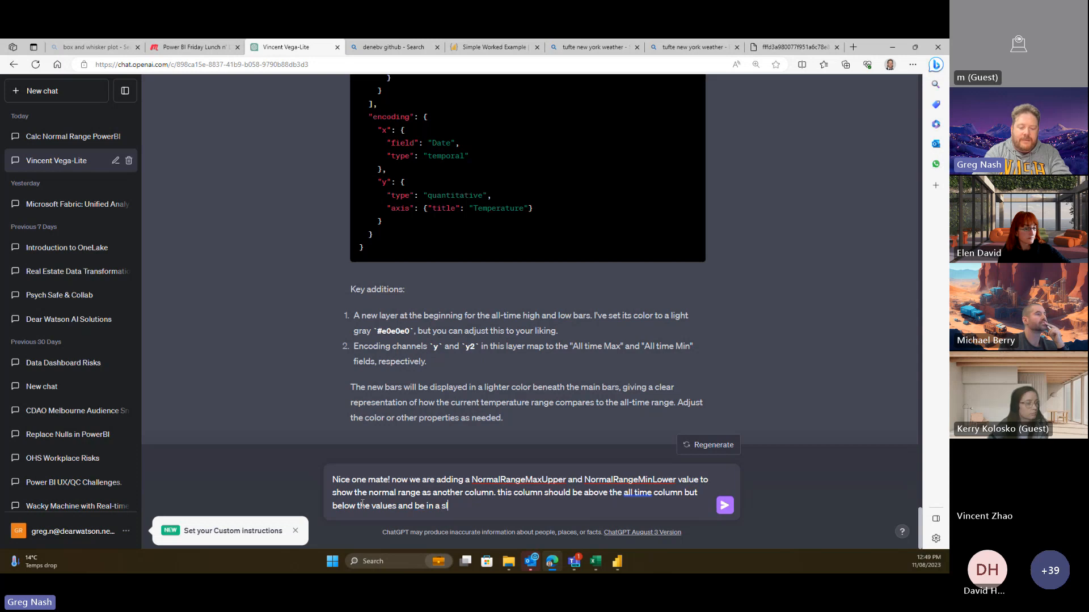
type("ightly darker ")
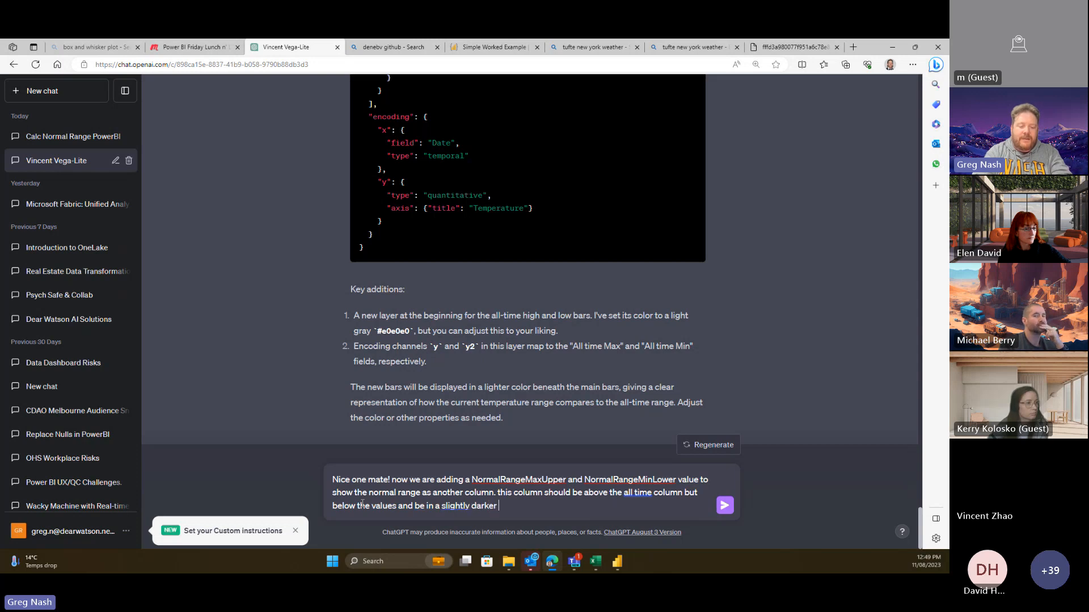
type("colour than the ")
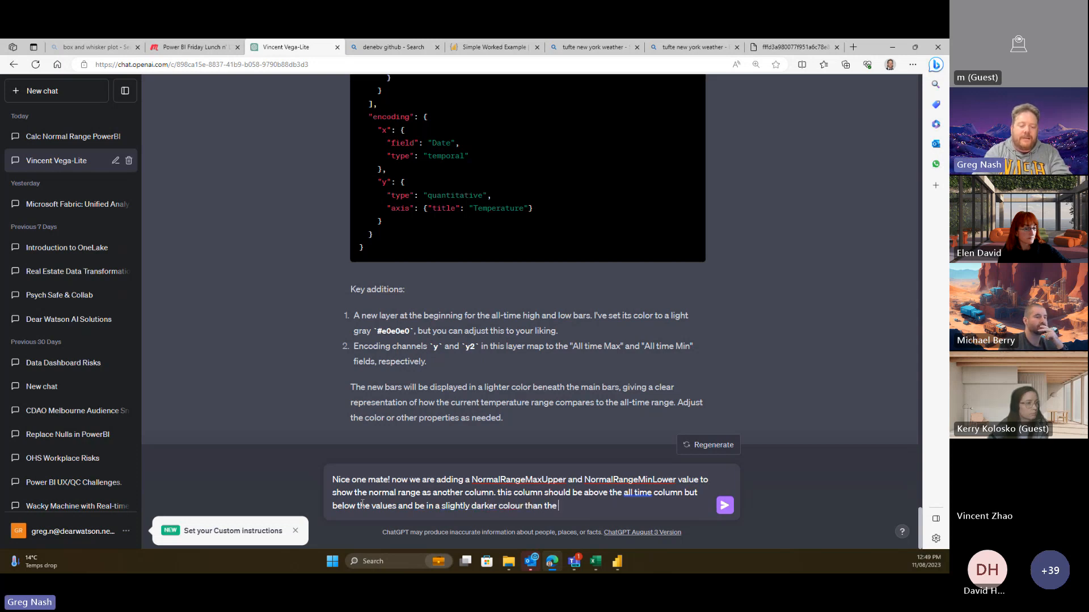
type("light grey")
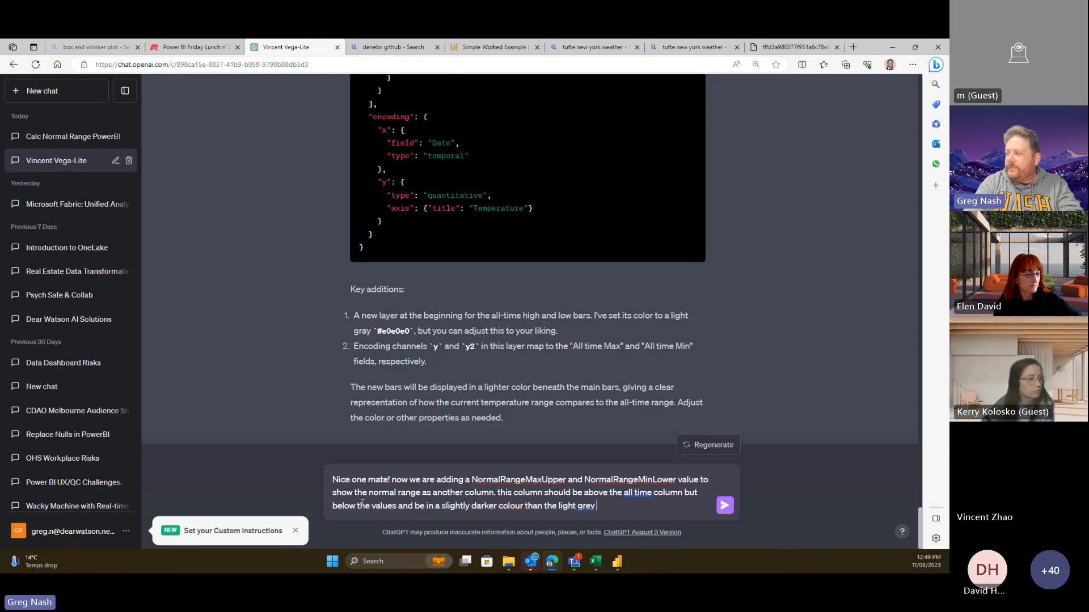
key("BackSpace")
type(". ple")
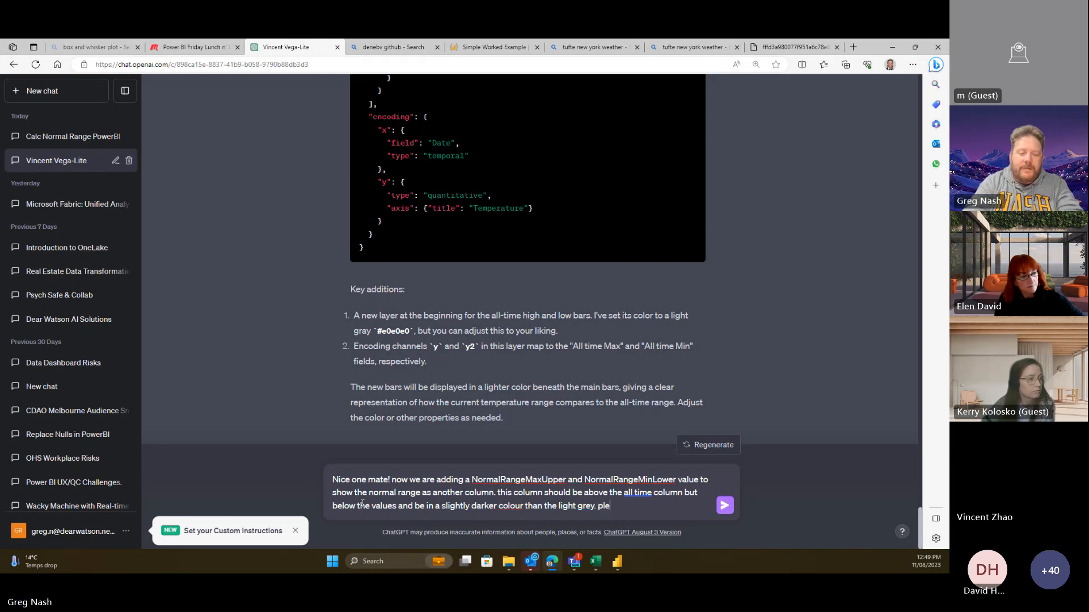
type("ase  note we")
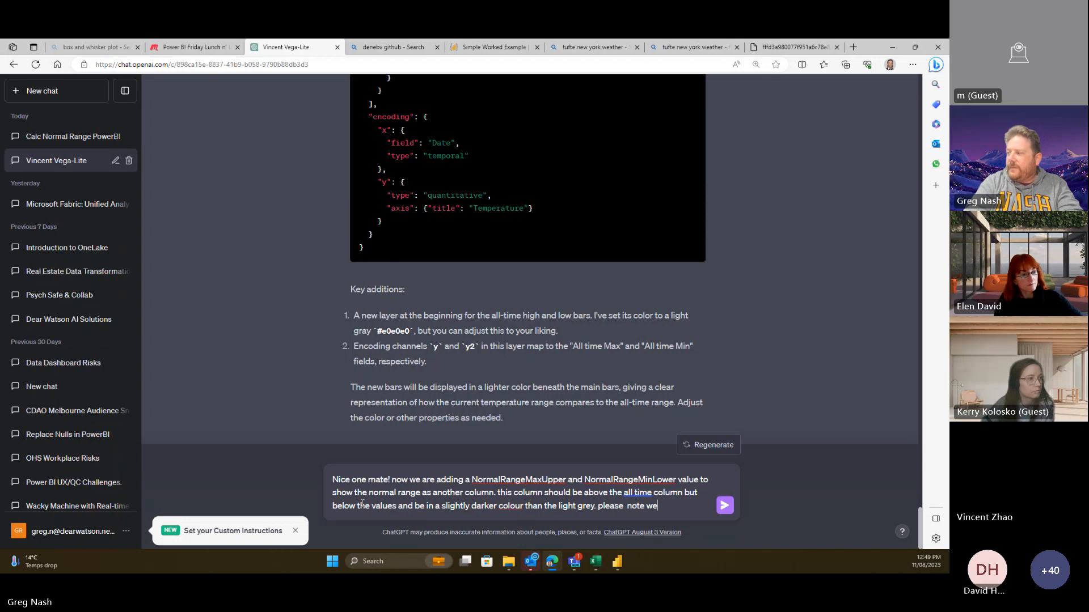
type(" cant us")
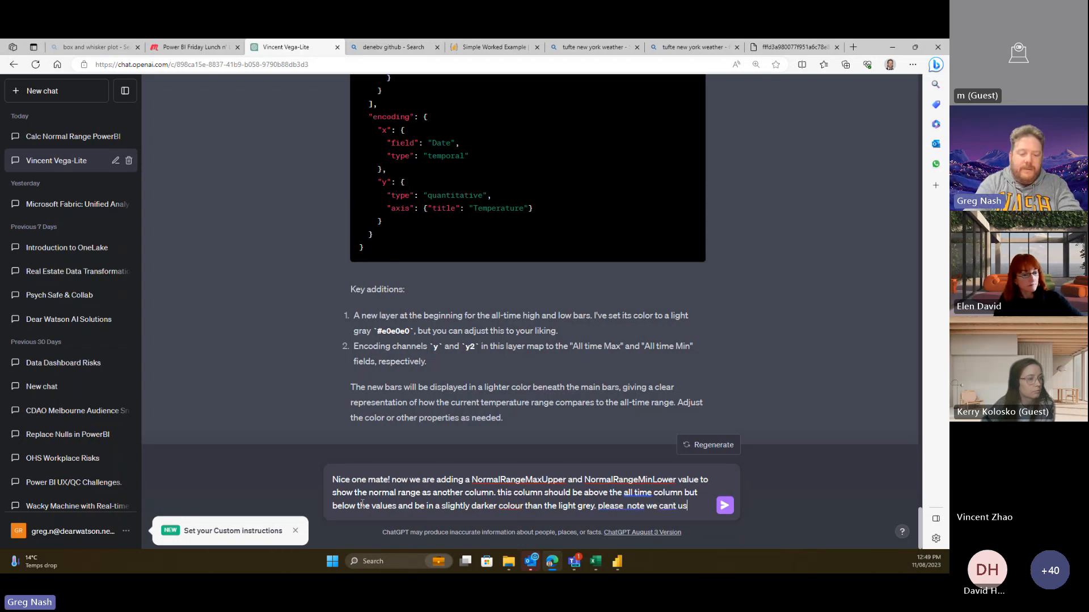
key("BackSpace")
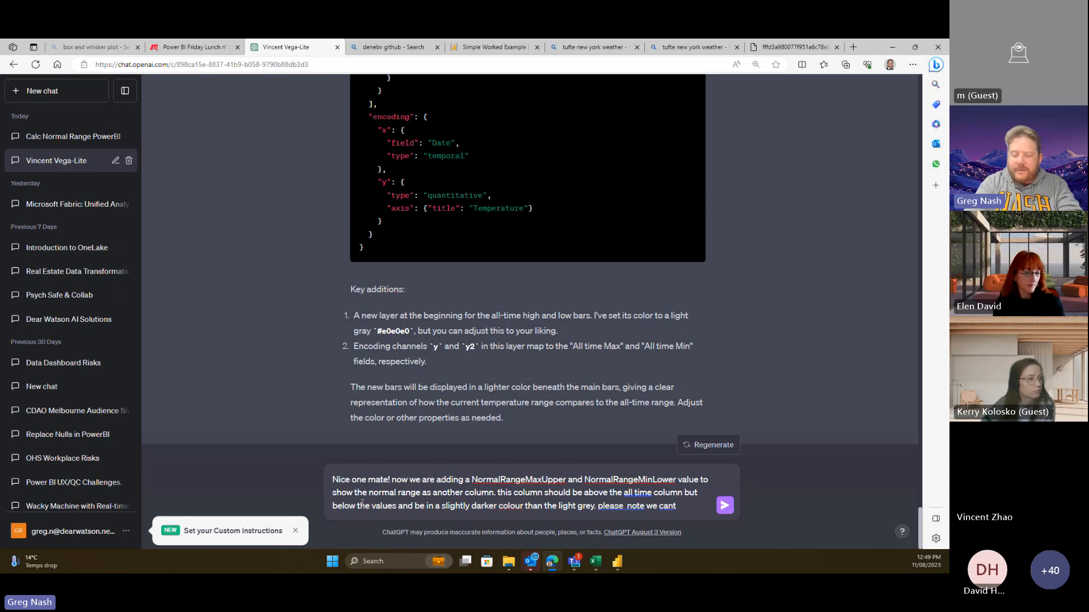
type("dd comme")
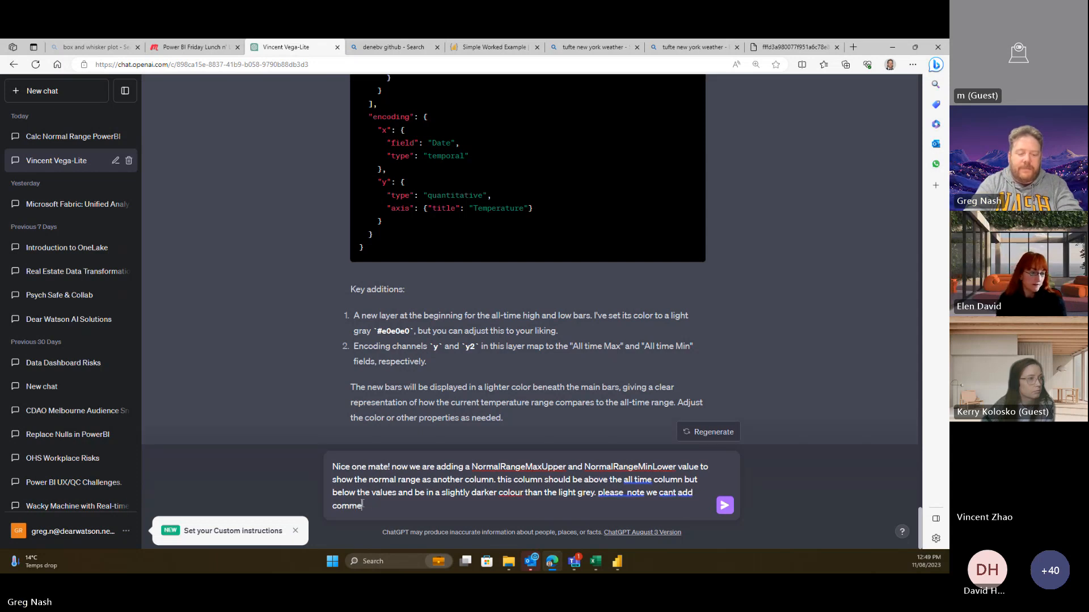
type("nts so ")
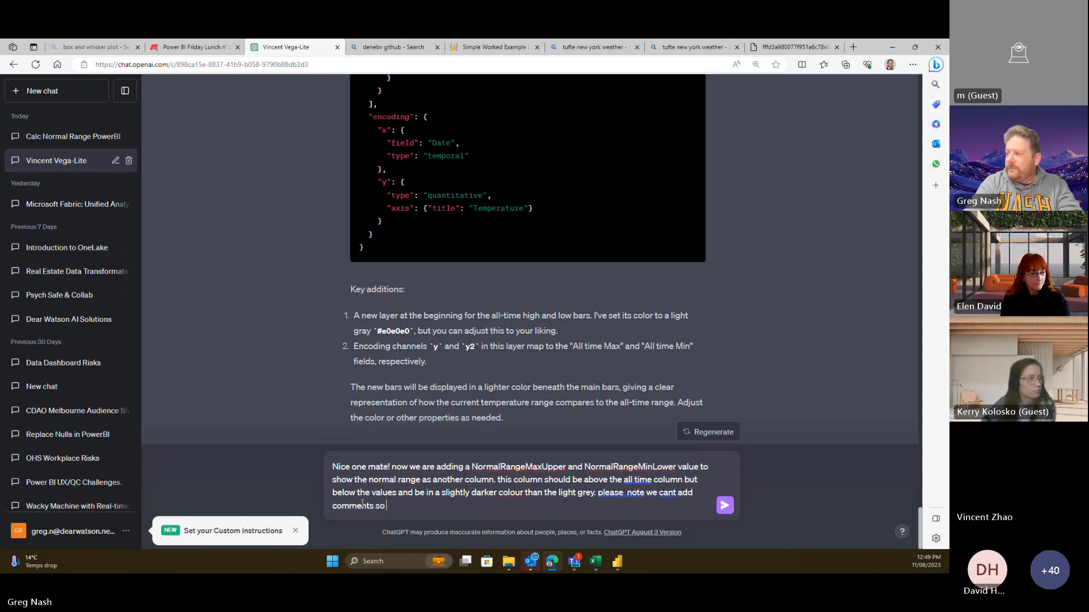
type("dont i")
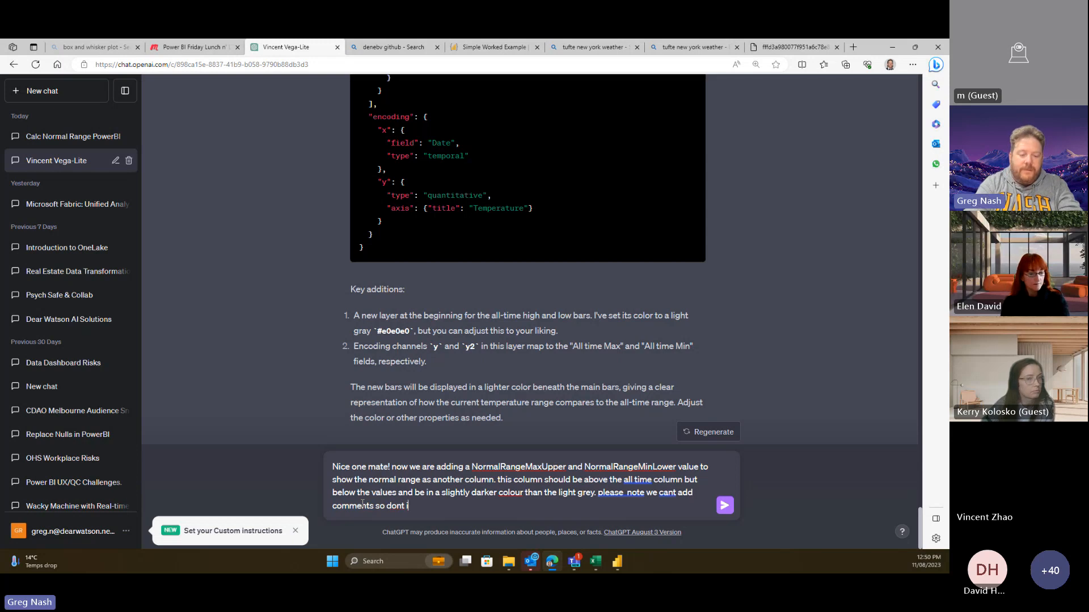
type("clude any comments in the code")
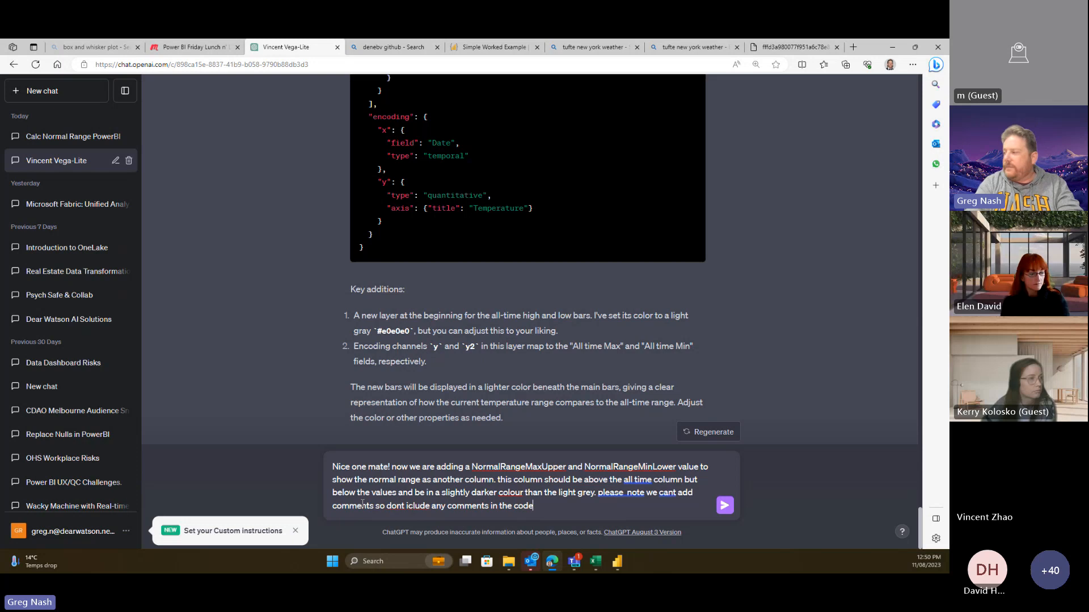
key("Return")
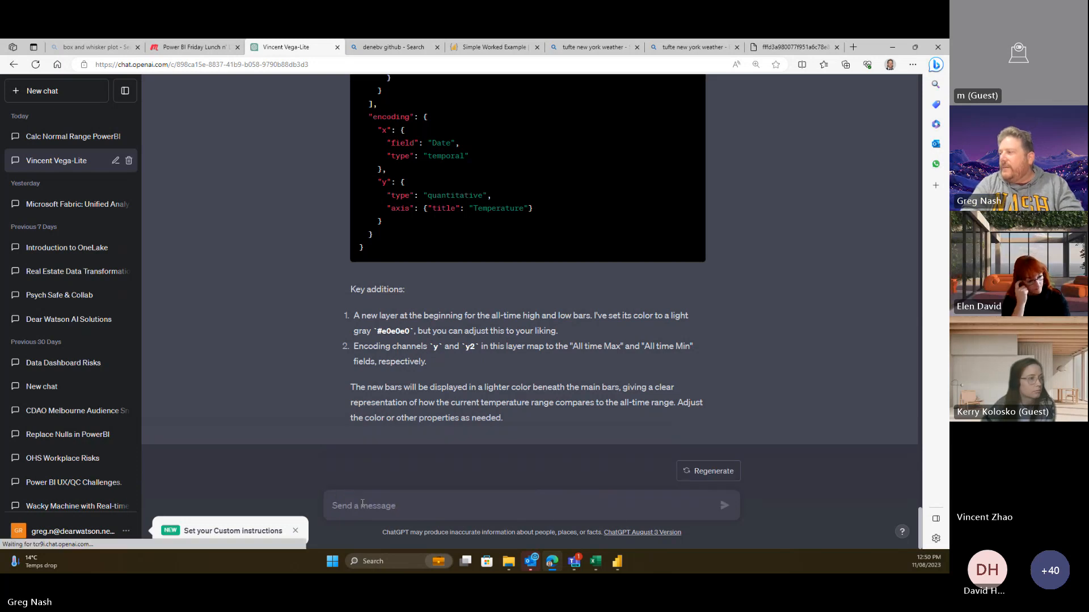
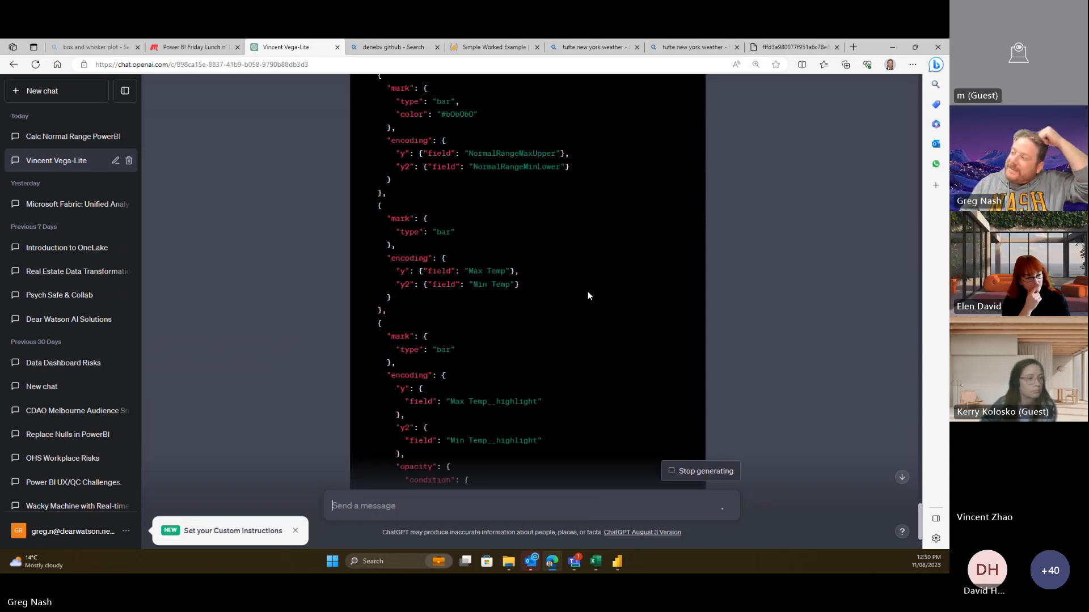
- Hide the chat history and read ChatGPT's updated spec with the #b0b0b0 Normal Range layer
left_click(124, 90)
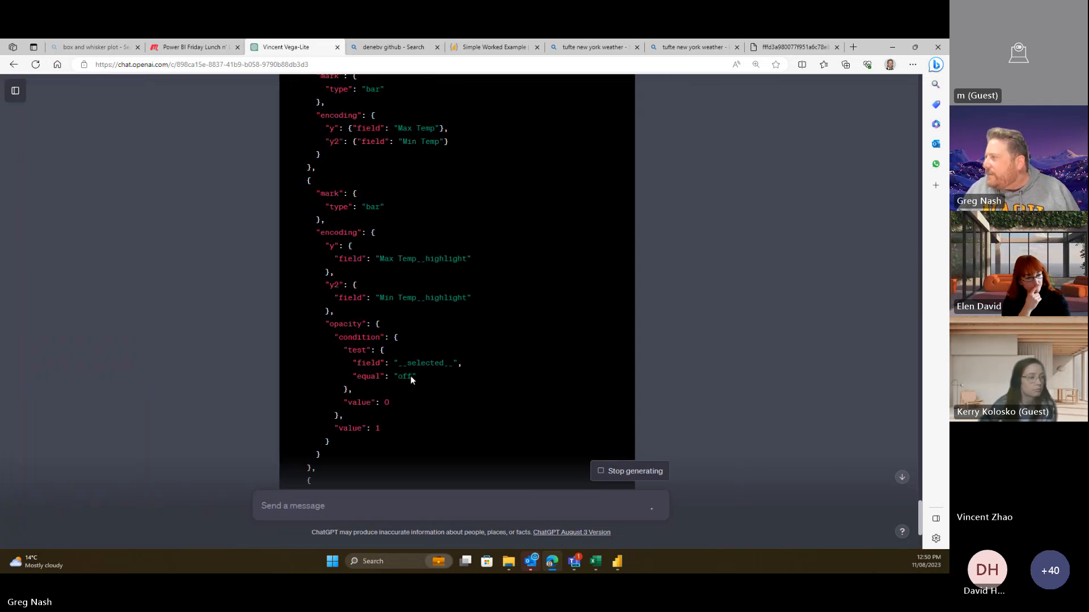
scroll(553, 338, "down", 3)
scroll(545, 313, "up", 15)
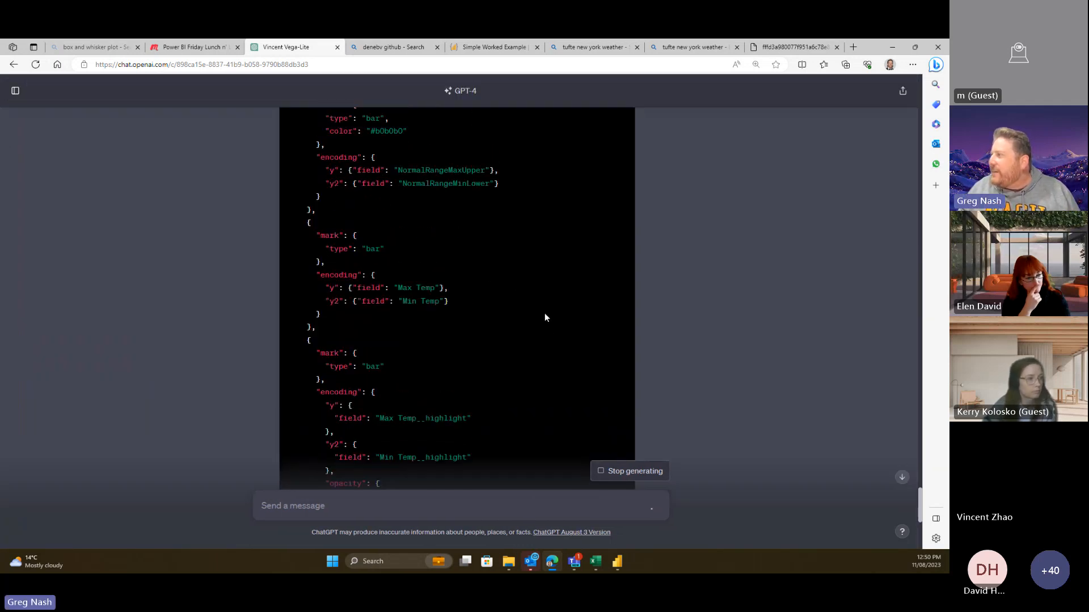
scroll(545, 318, "down", 3)
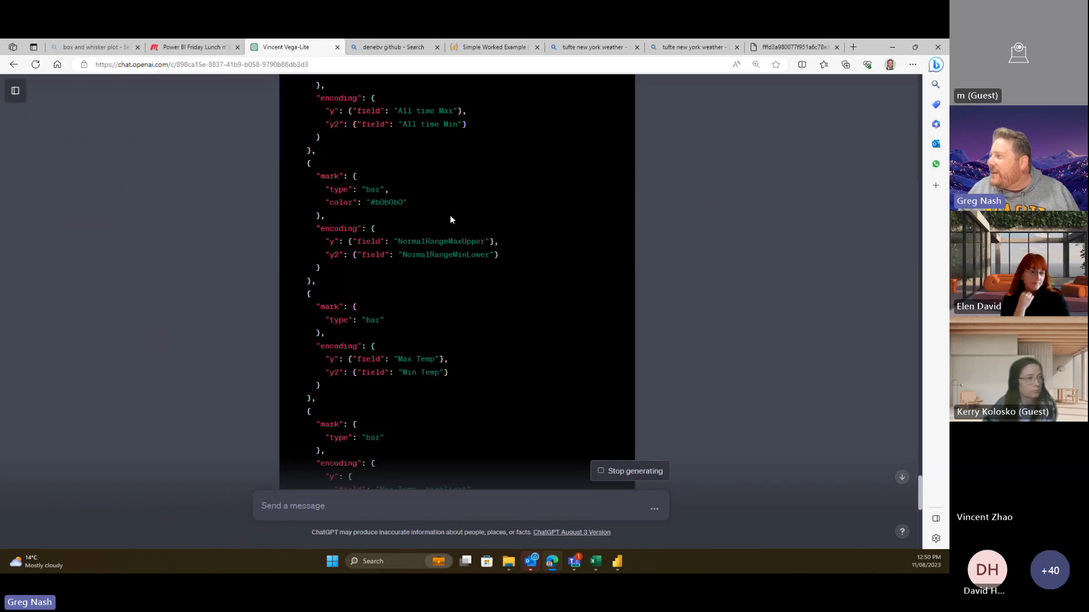
scroll(517, 219, "down", 9)
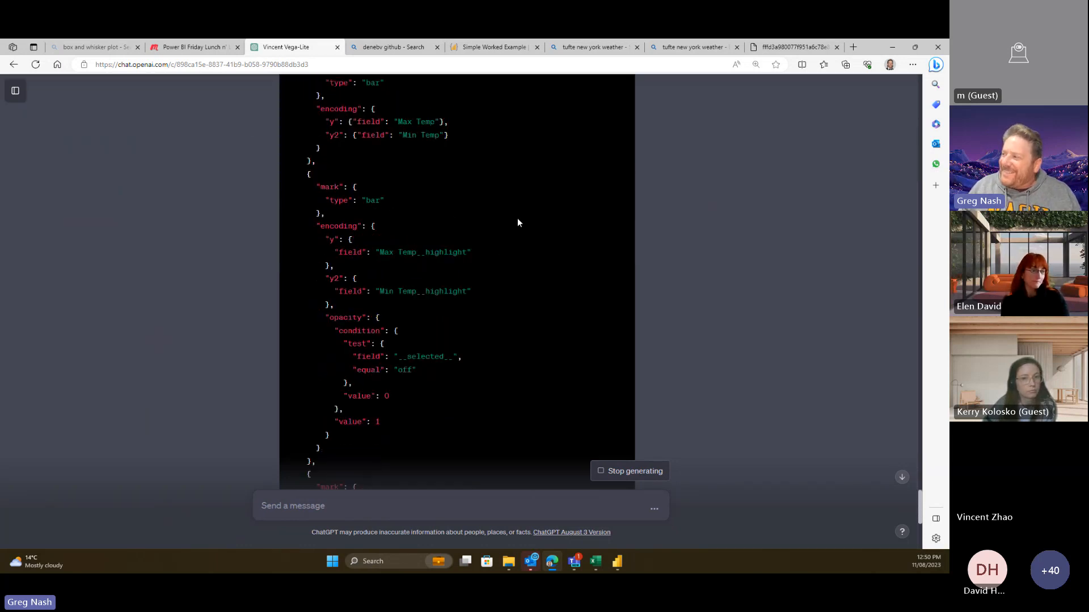
scroll(516, 218, "down", 3)
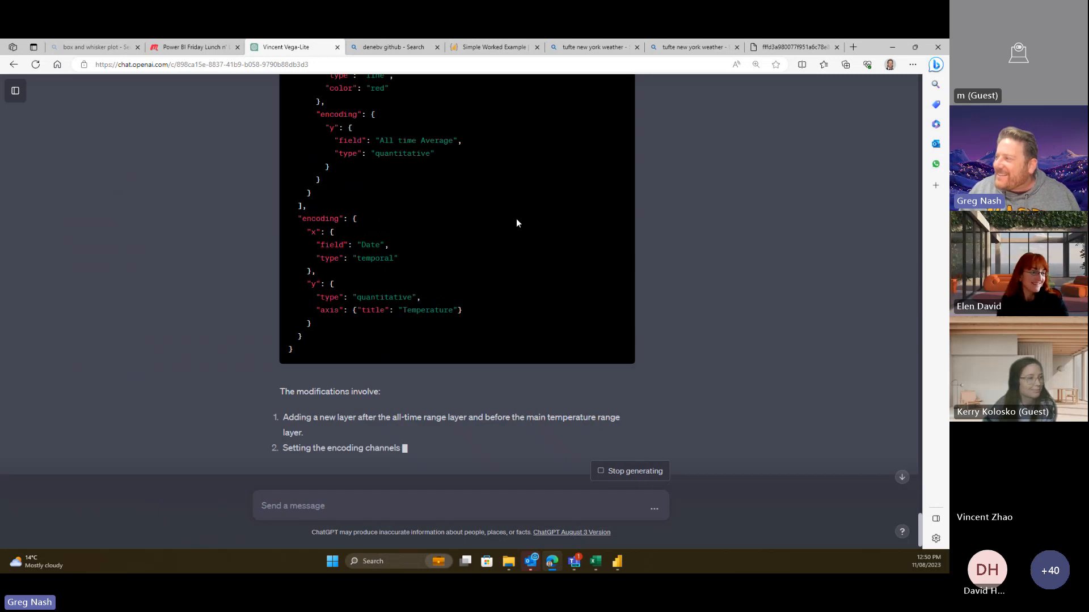
scroll(453, 379, "down", 1)
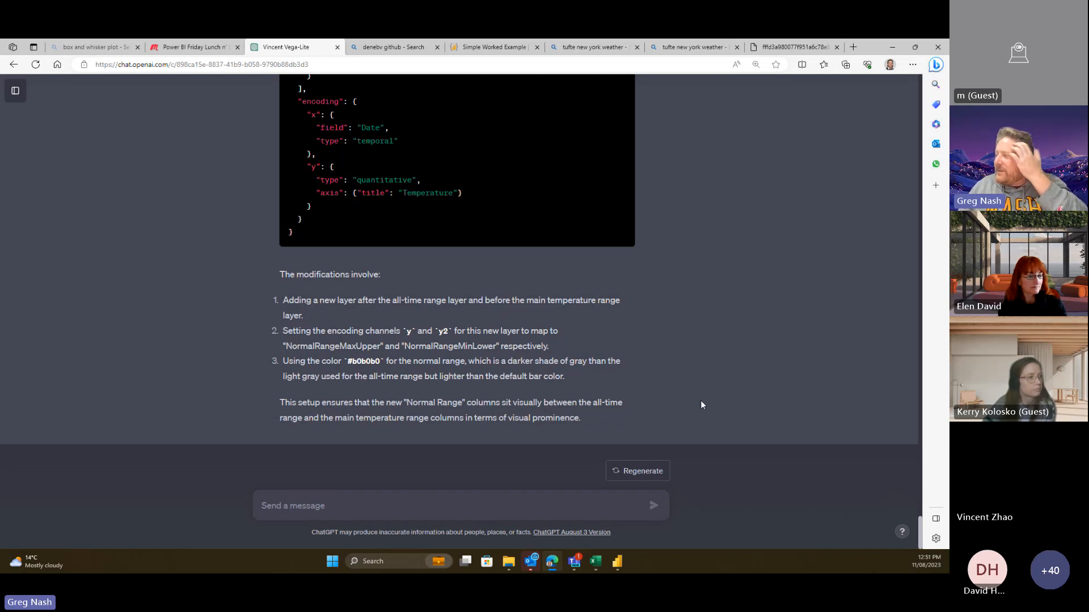
scroll(706, 386, "up", 15)
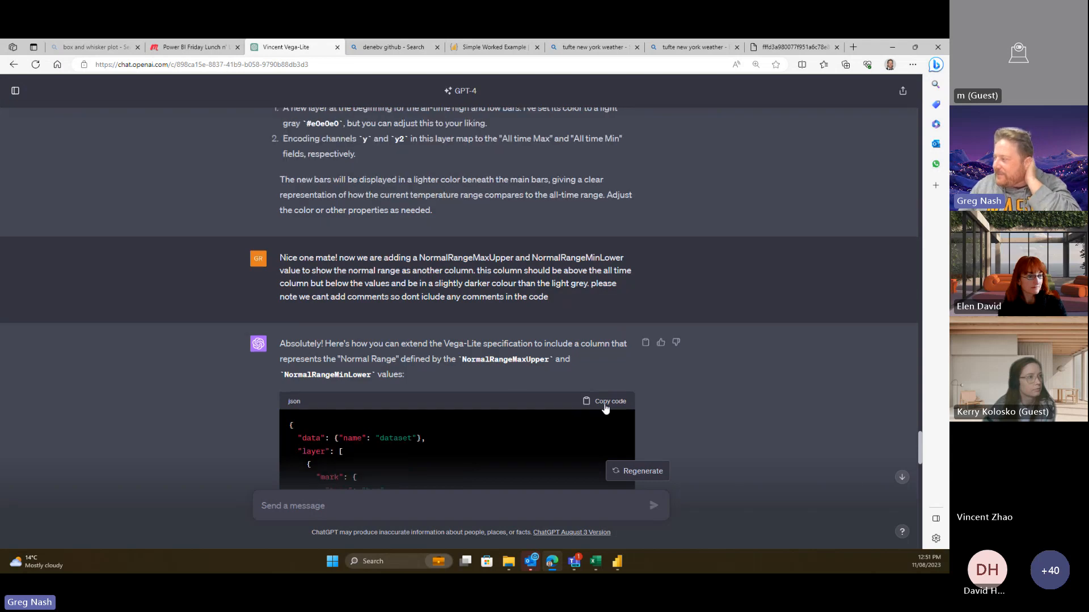
- Copy ChatGPT's updated spec and open the weather chart in the Deneb editor
left_click(605, 405)
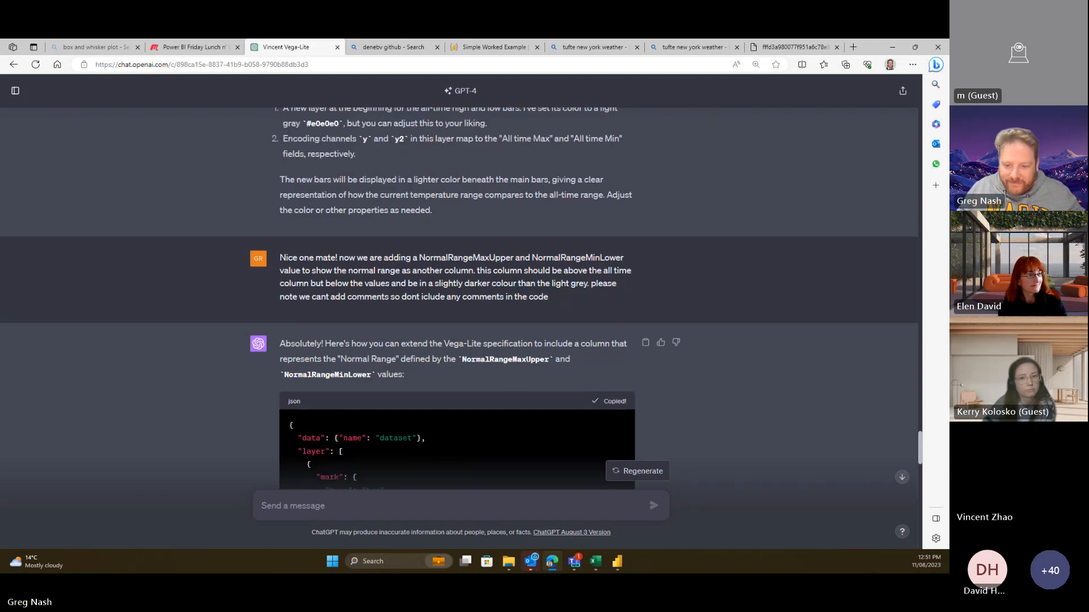
key("alt+Tab")
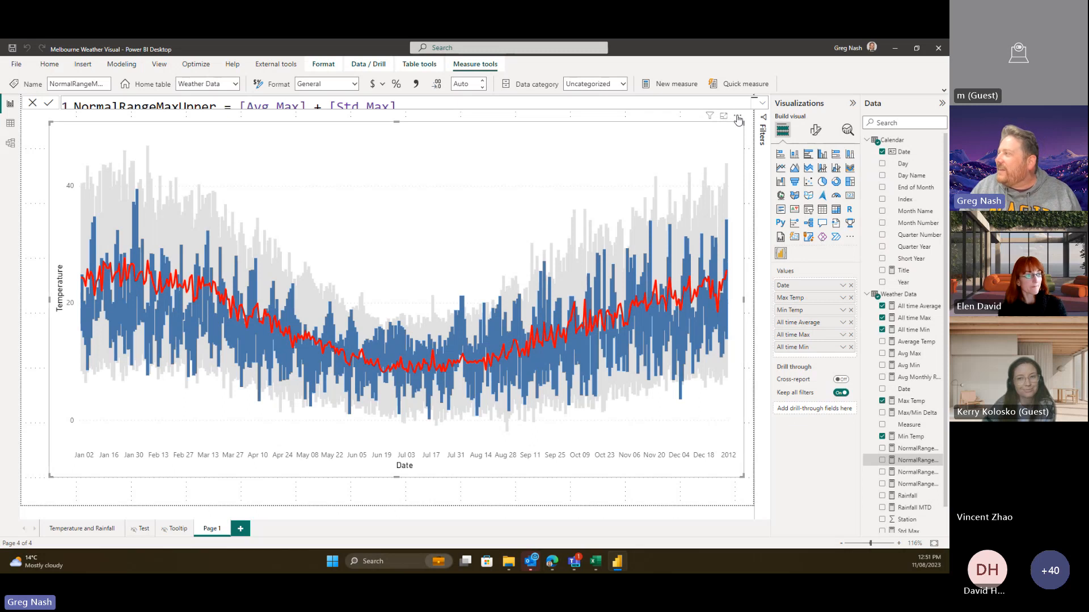
left_click(737, 116)
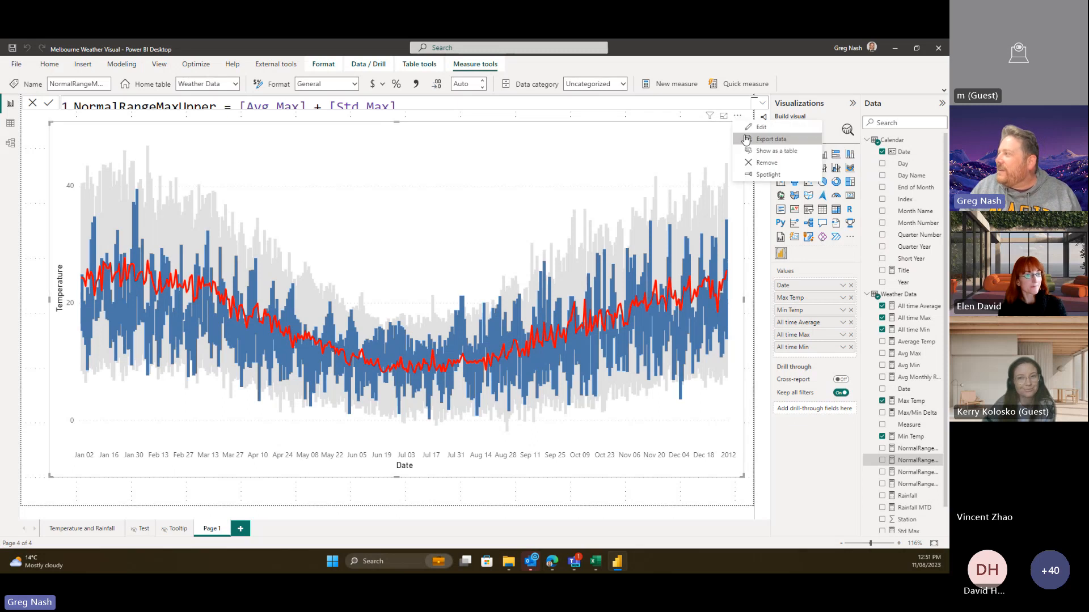
left_click(760, 150)
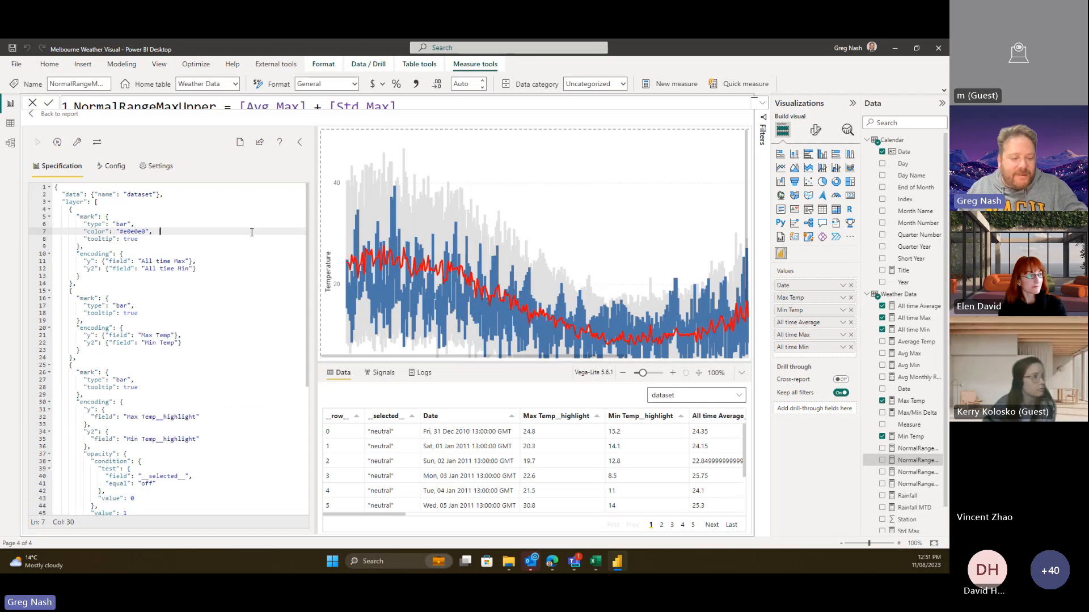
- Replace the old specification with the pasted Normal Range version and run it
key("ctrl+a")
key("Delete")
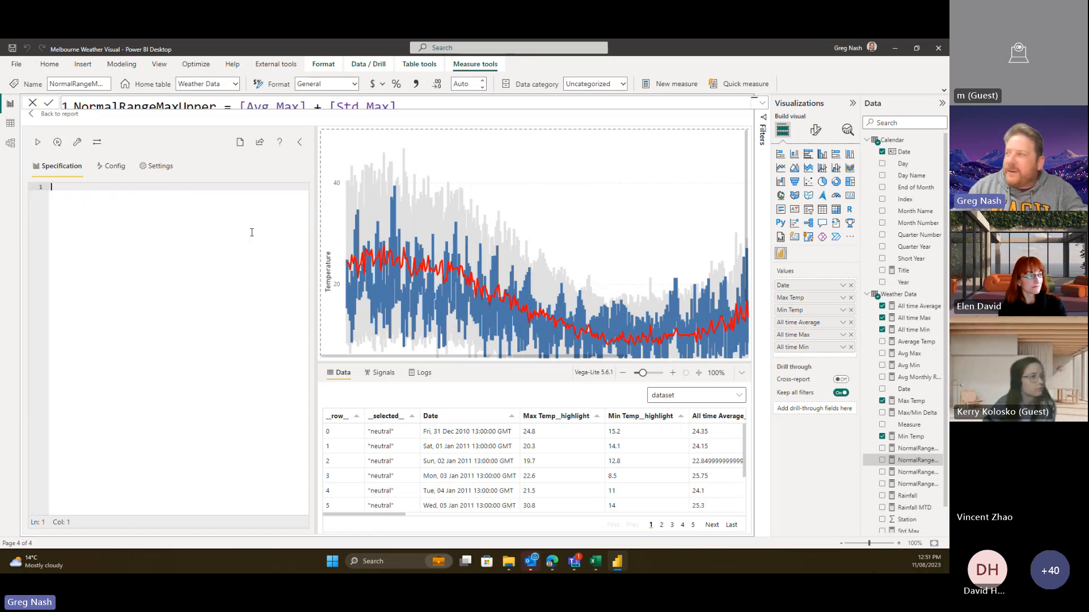
key("ctrl+v")
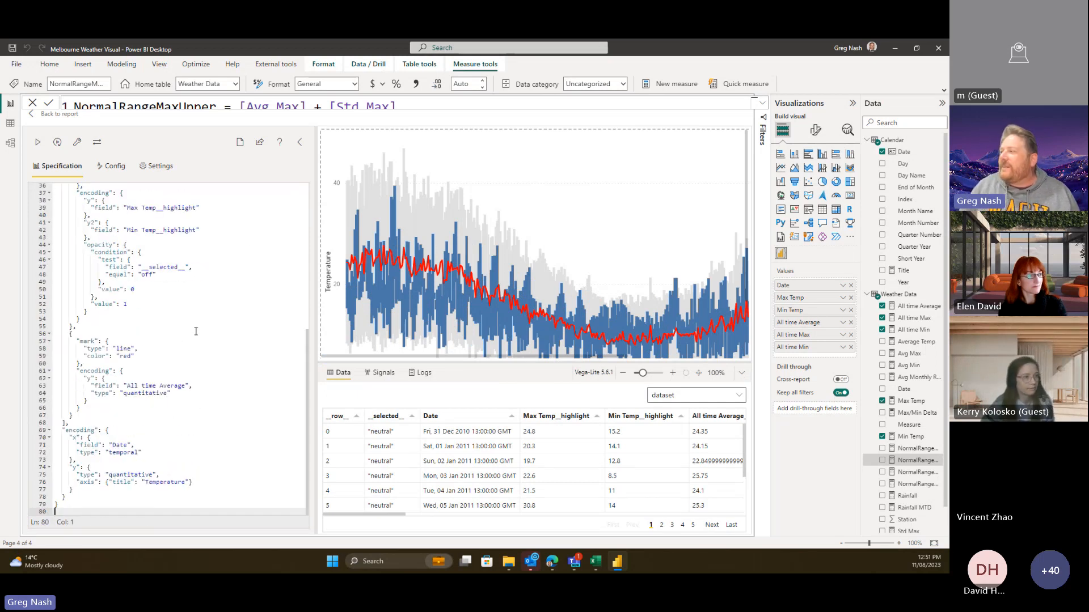
scroll(199, 344, "up", 7)
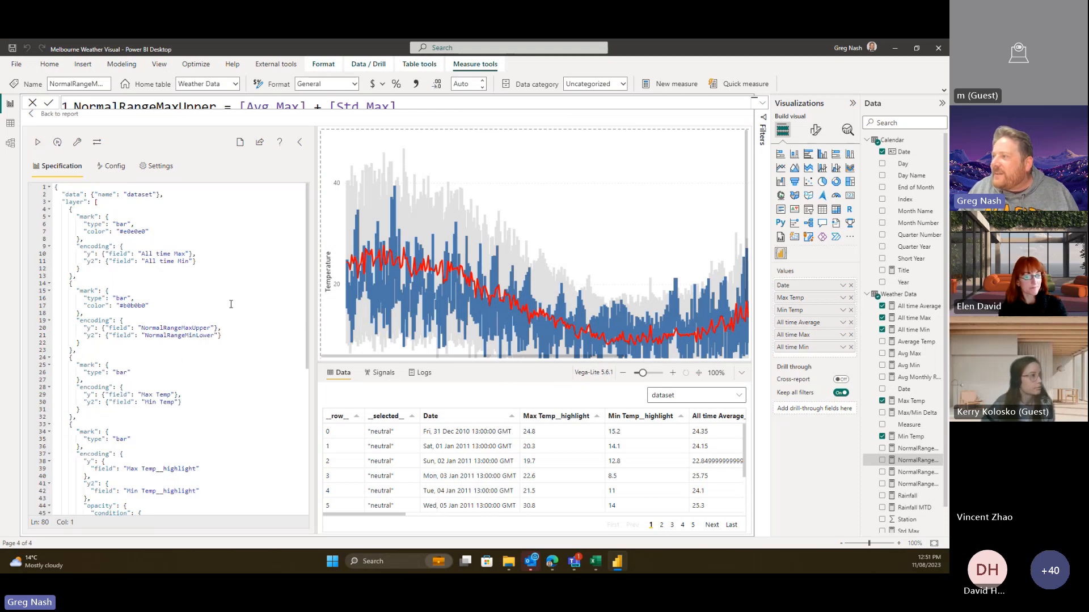
scroll(231, 304, "down", 4)
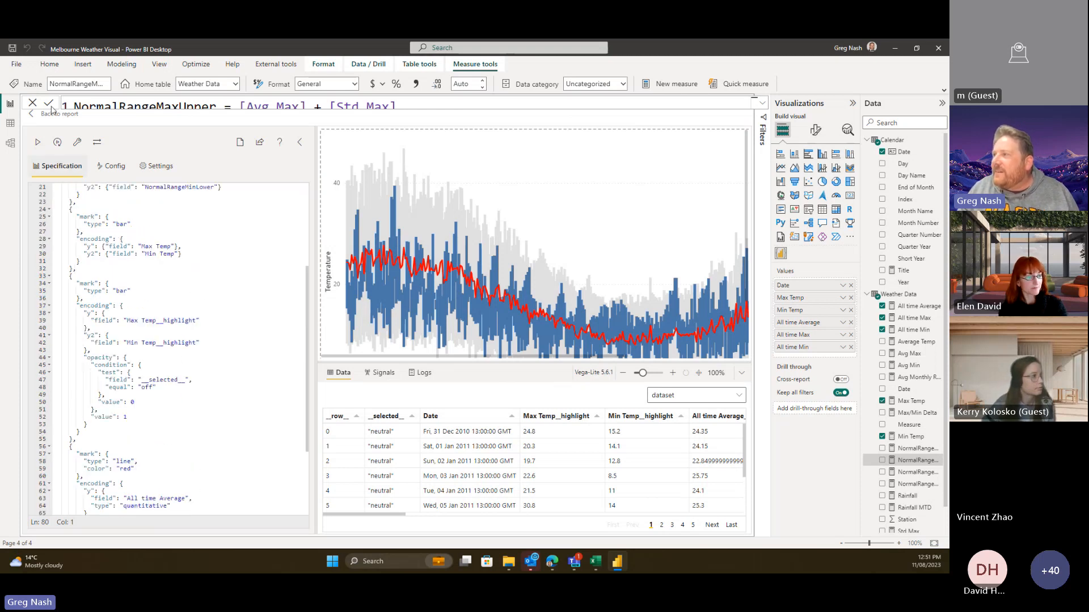
left_click(36, 143)
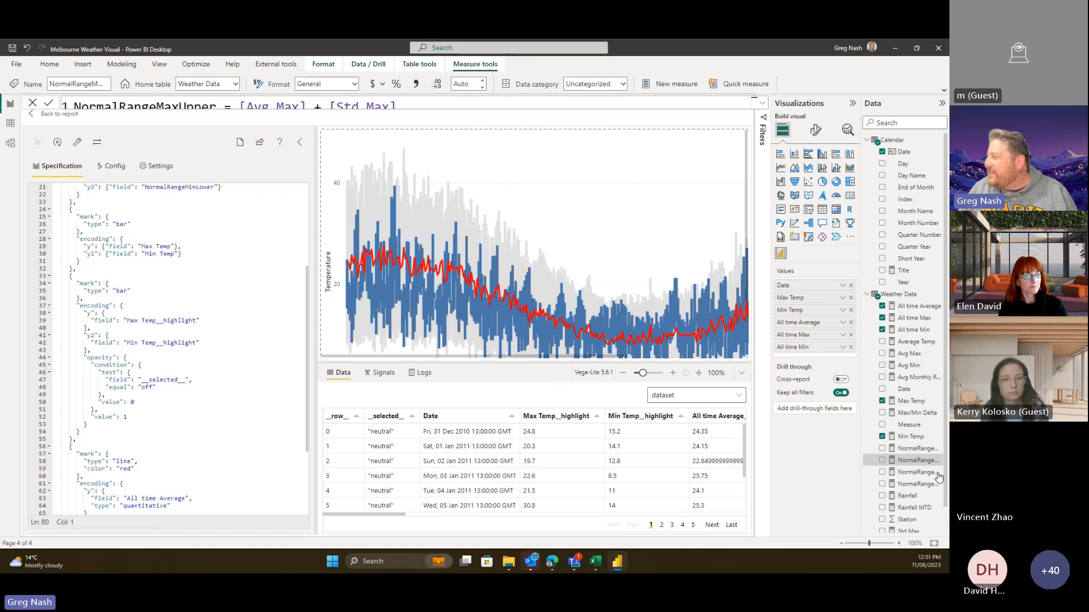
- Widen the Data pane and add NormalRangeMaxUpper and NormalRangeMinLower to the visual's Values
left_click_drag(861, 426, 794, 428)
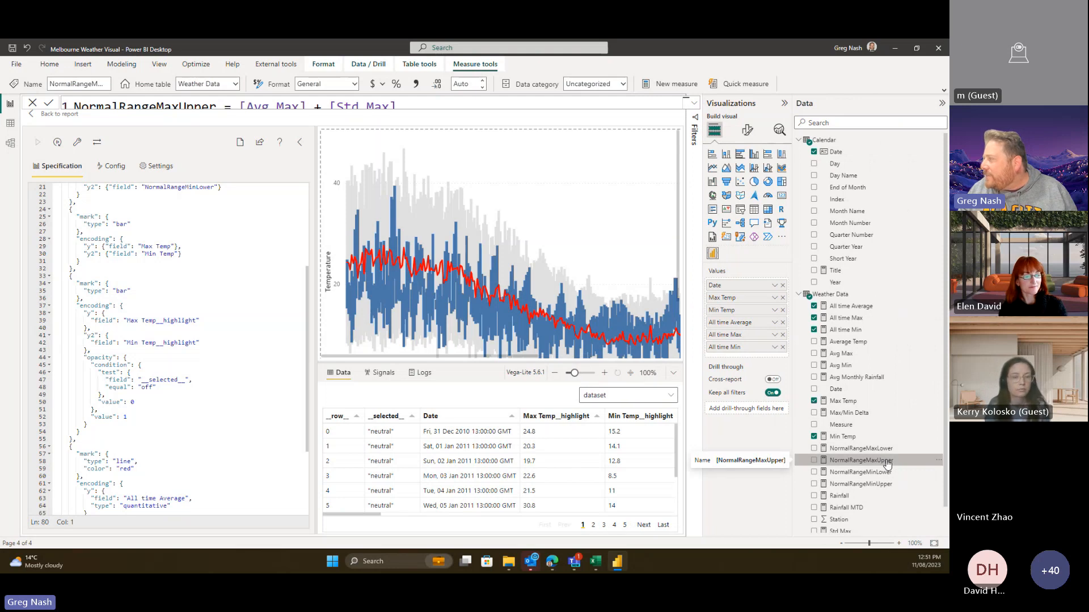
left_click_drag(888, 463, 749, 360)
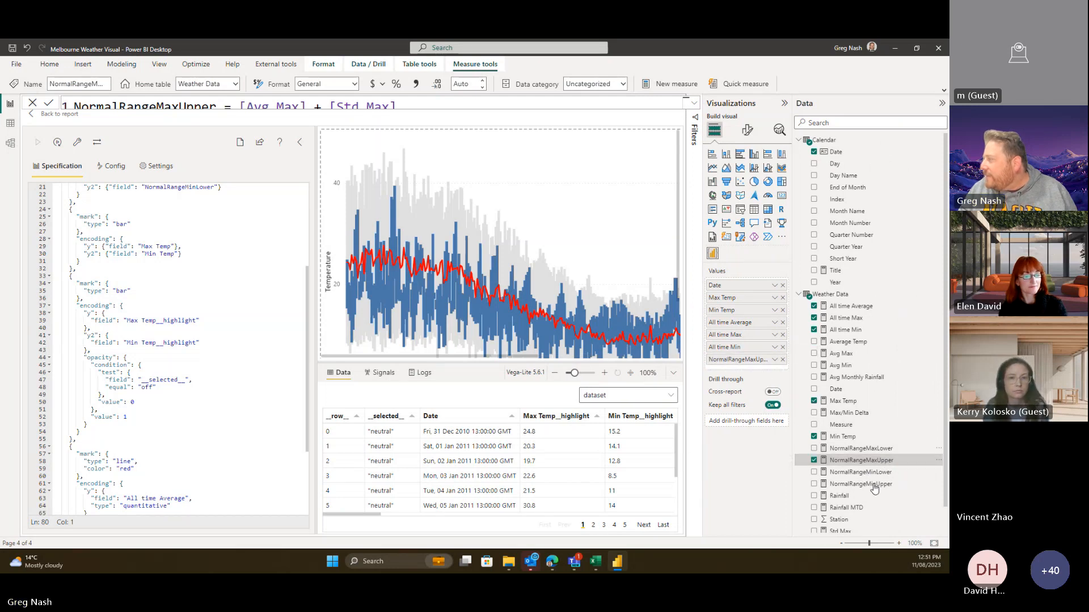
left_click_drag(850, 472, 783, 363)
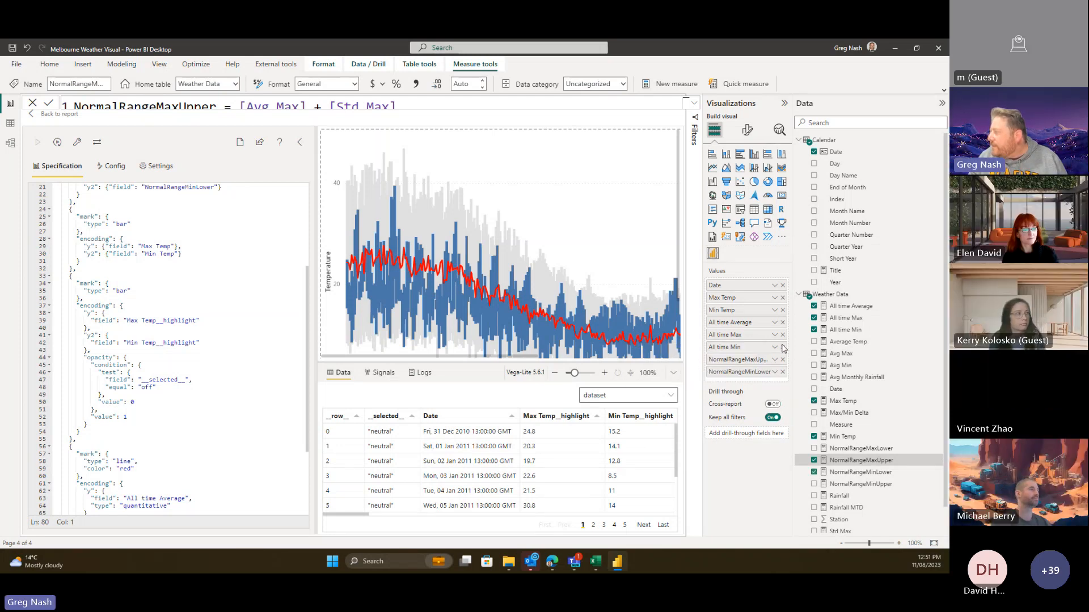
- Re-add All time Average to Values, map it to the spec's All time Average field, and apply
left_click(782, 322)
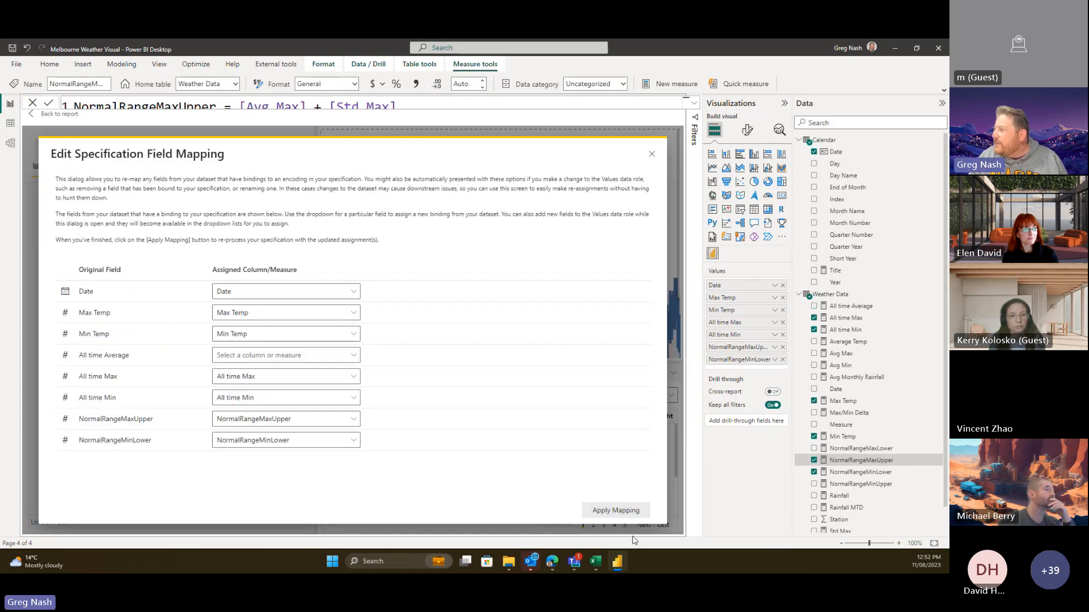
left_click(282, 358)
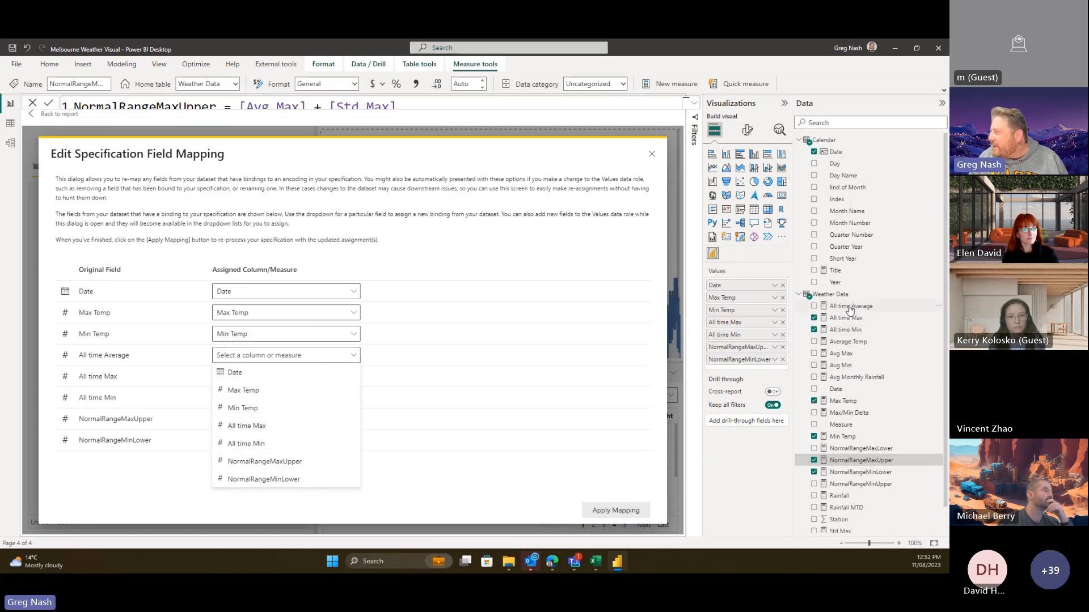
left_click_drag(849, 309, 755, 366)
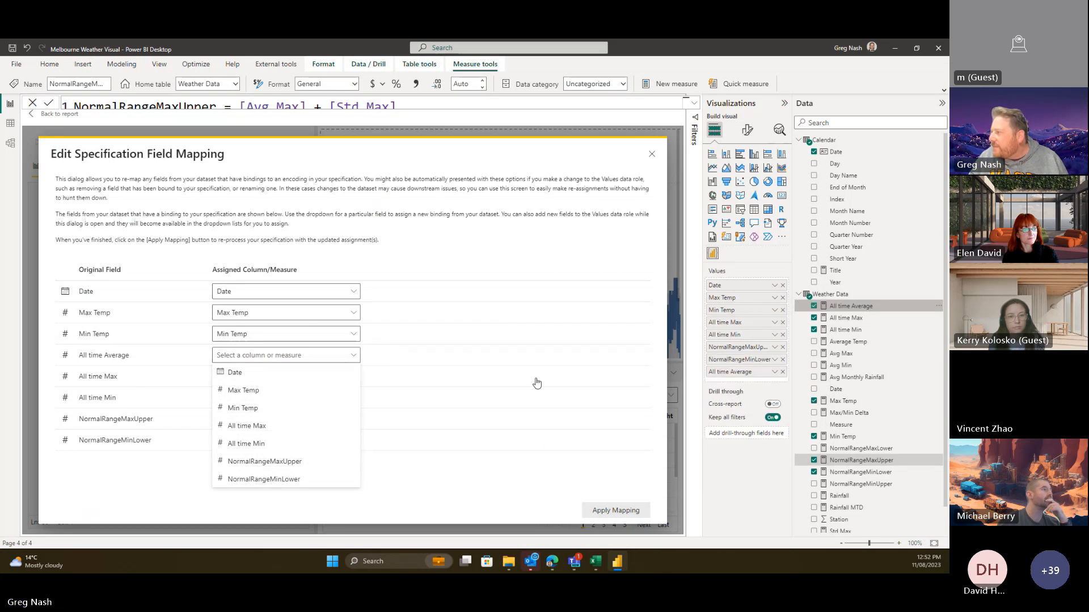
left_click(343, 356)
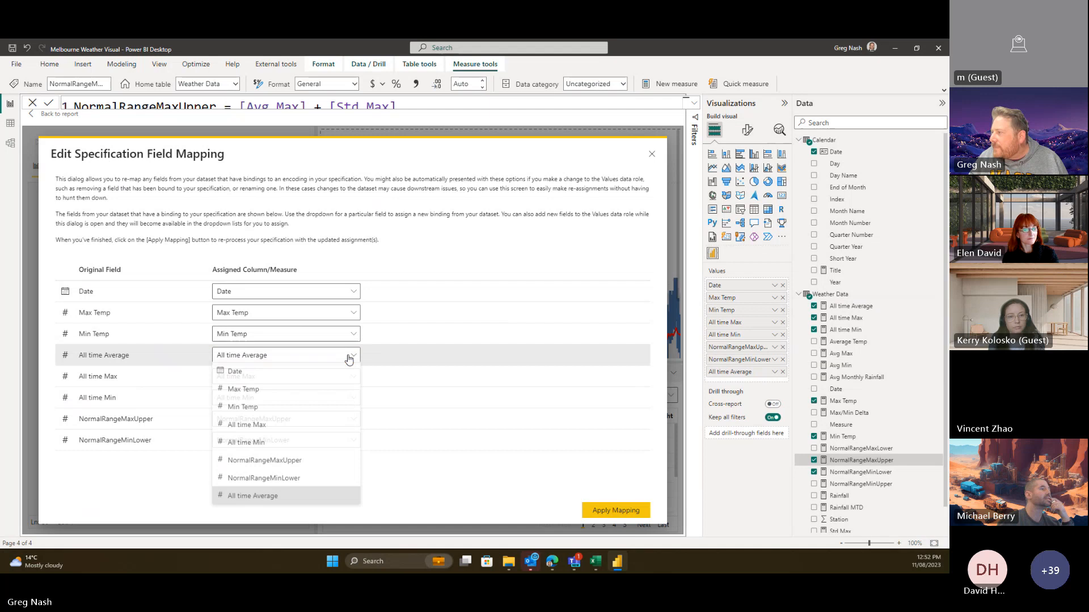
left_click(468, 357)
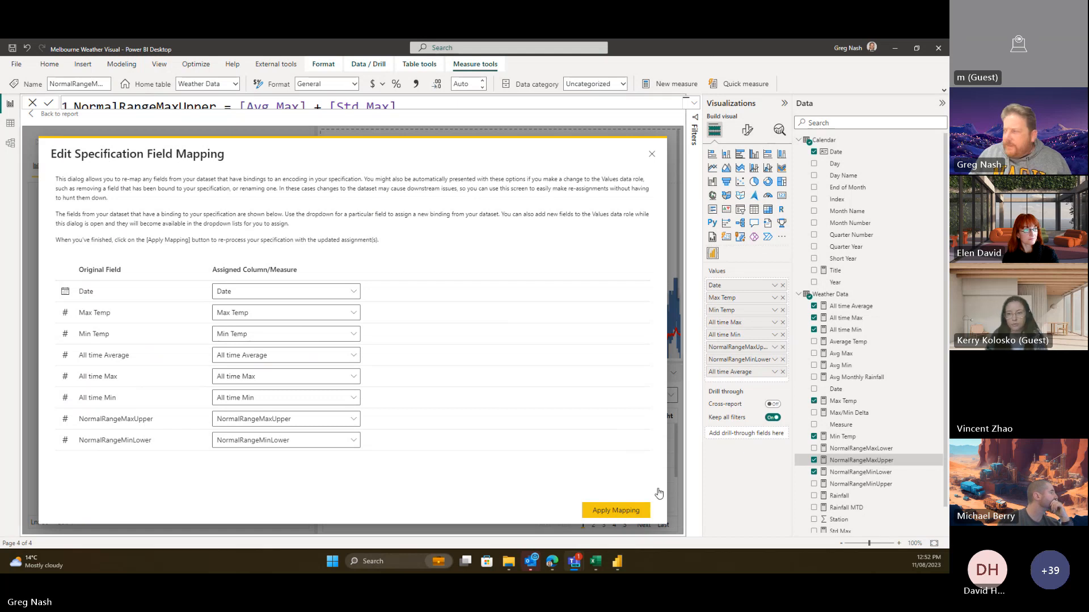
left_click(644, 509)
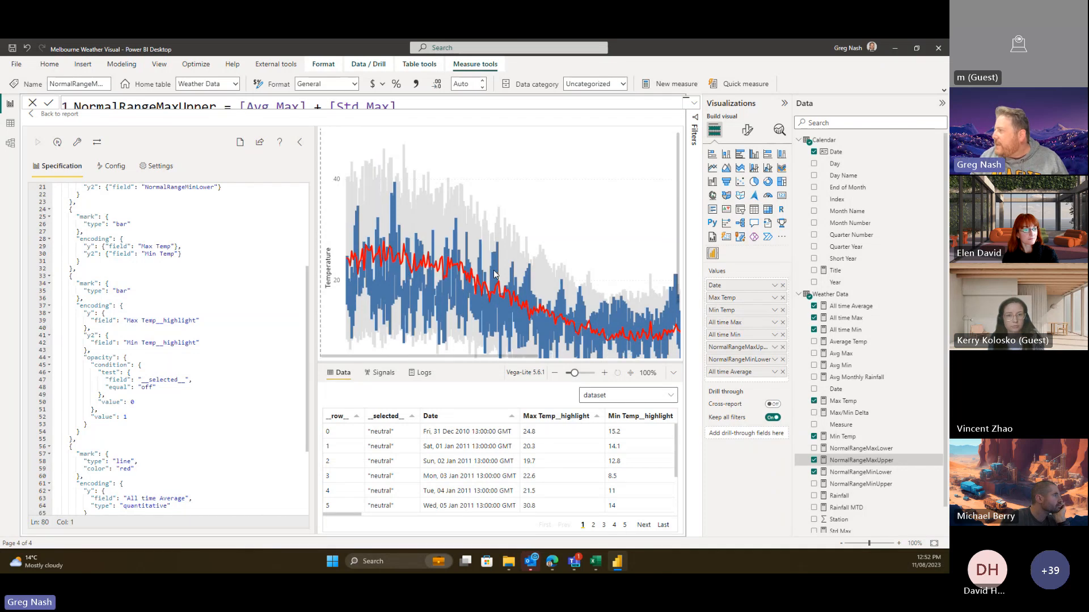
scroll(494, 285, "down", 2)
scroll(494, 284, "up", 1)
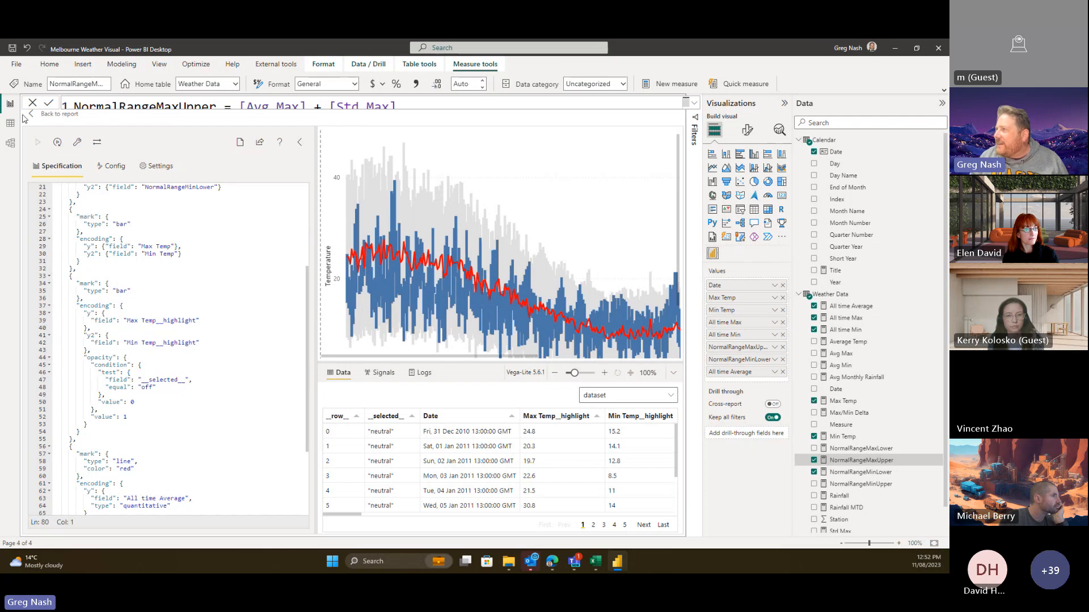
left_click(55, 114)
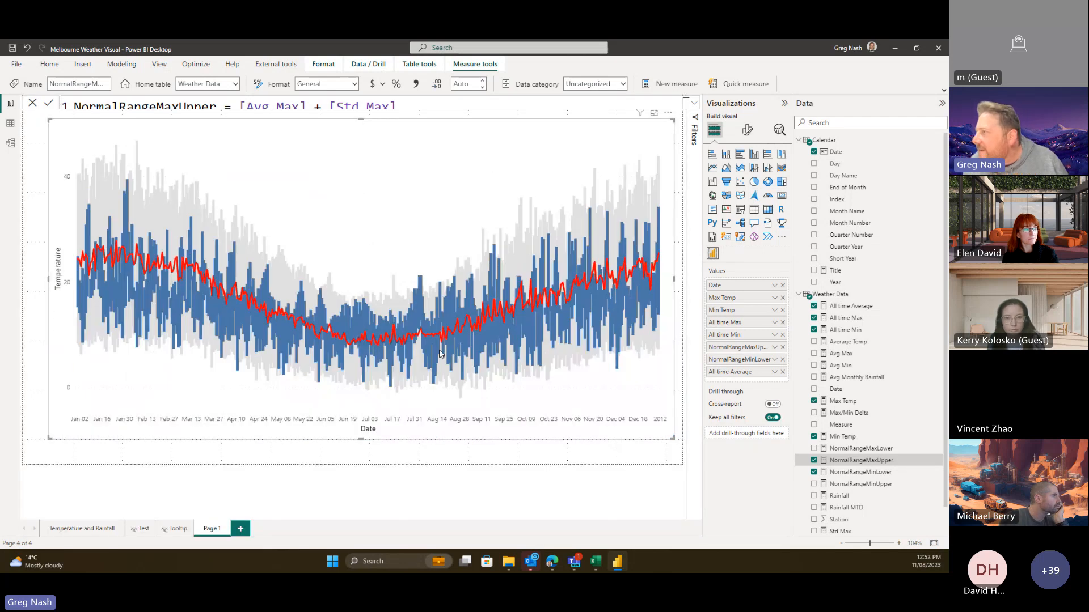
left_click(668, 112)
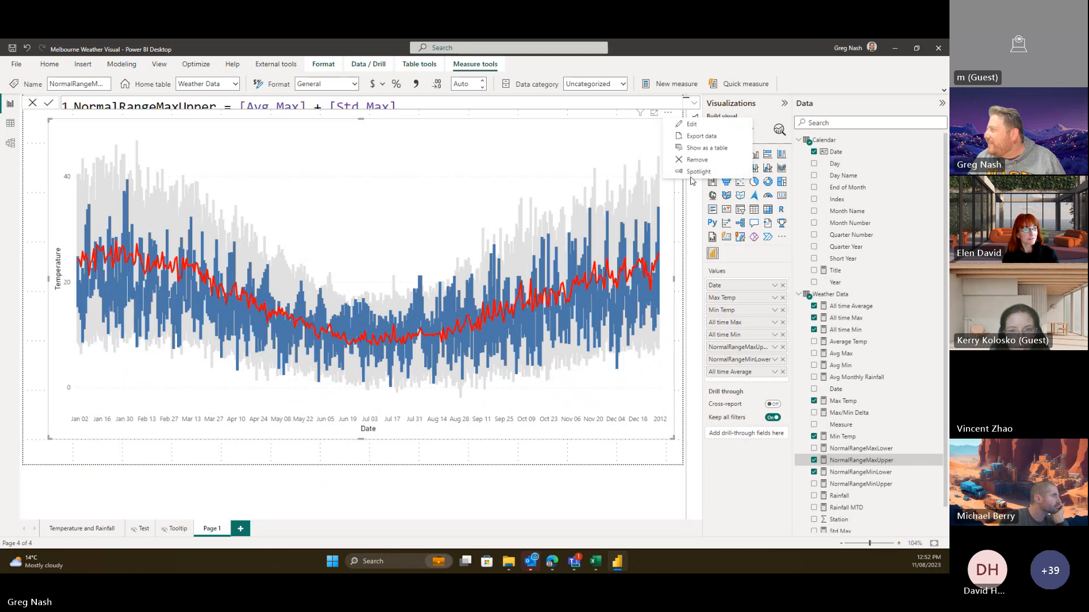
left_click(693, 123)
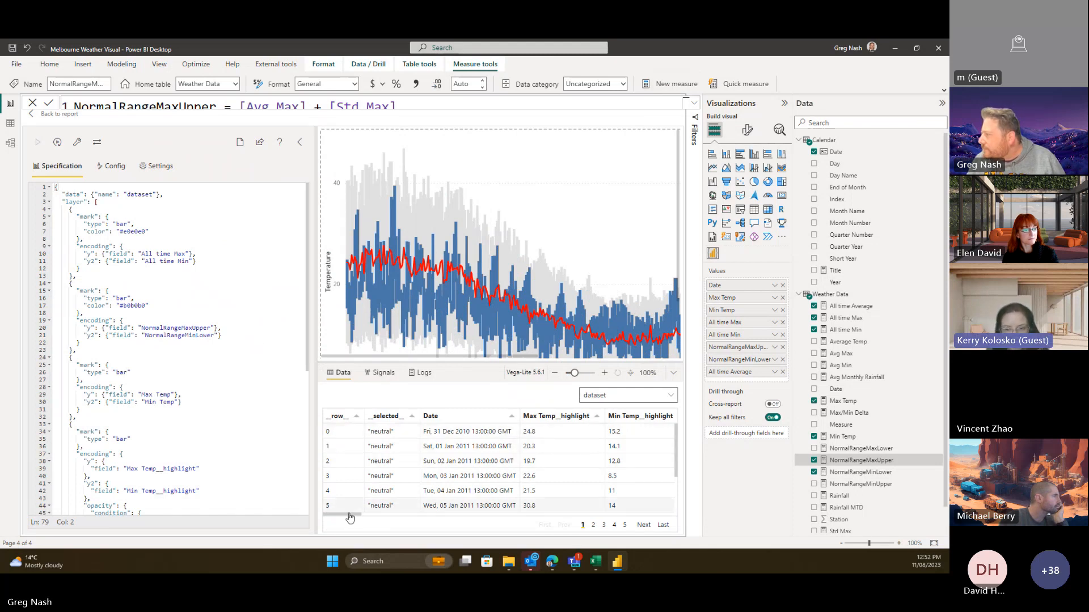
left_click_drag(354, 516, 674, 505)
scroll(553, 261, "down", 2)
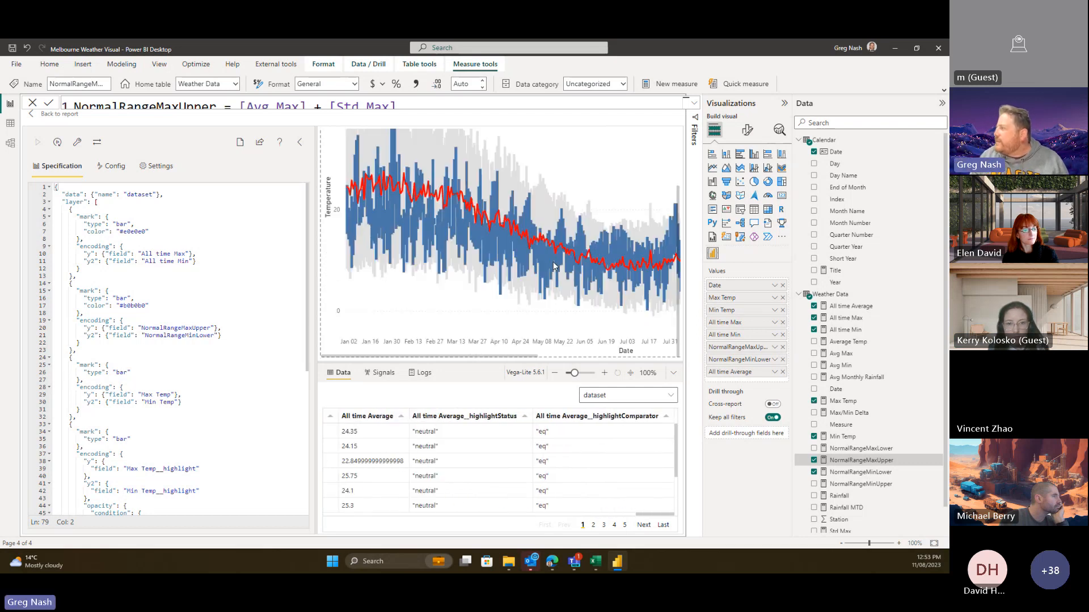
scroll(453, 257, "up", 2)
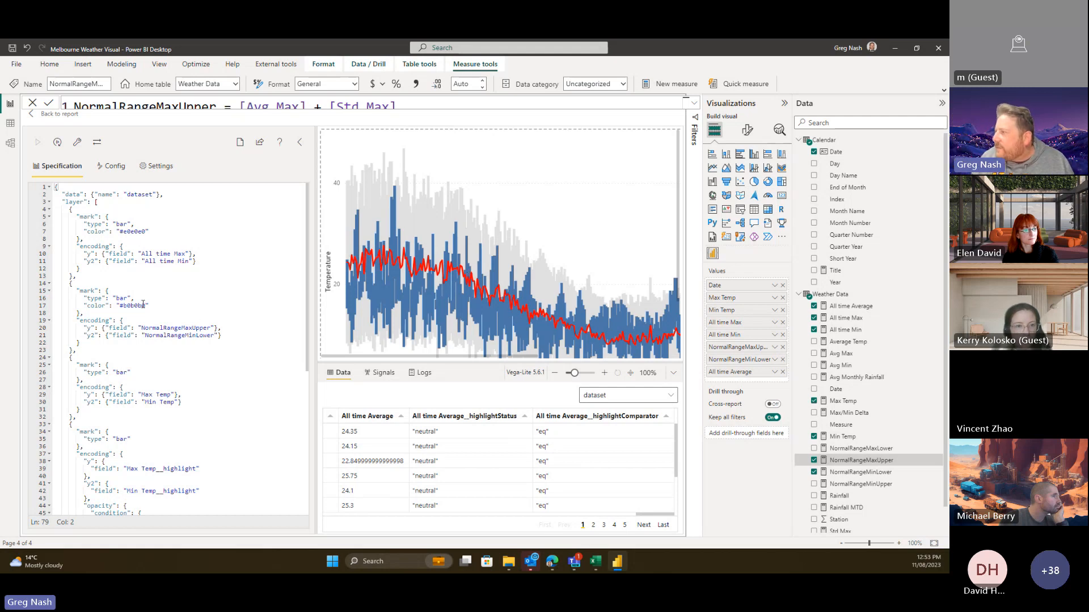
- Recolour the normal-range bars from #b0b0b0 to #000000, run the spec, and return to the report
left_click(146, 305)
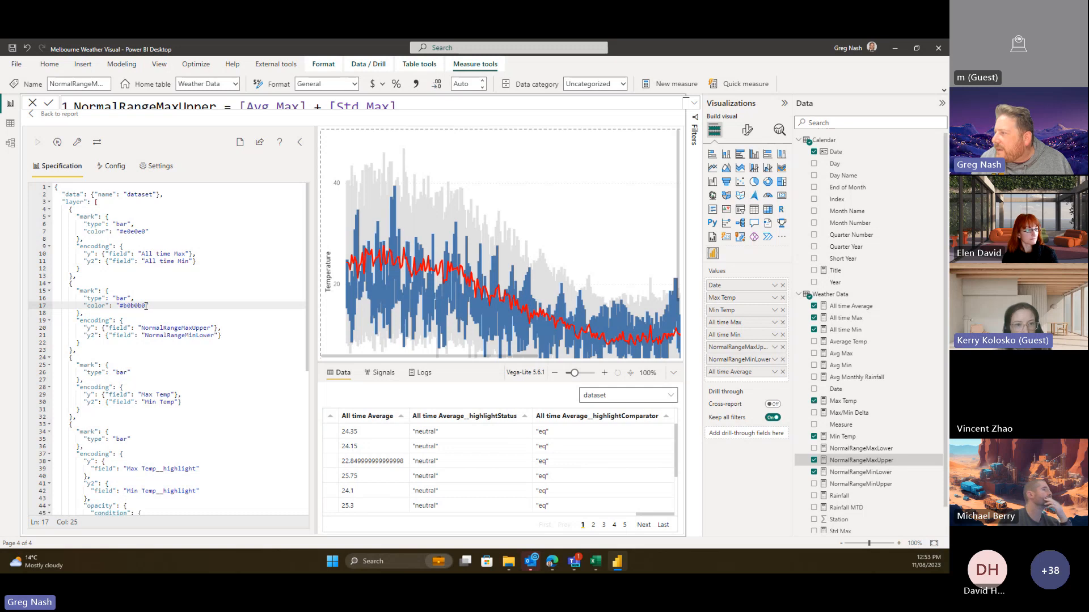
left_click_drag(146, 305, 124, 306)
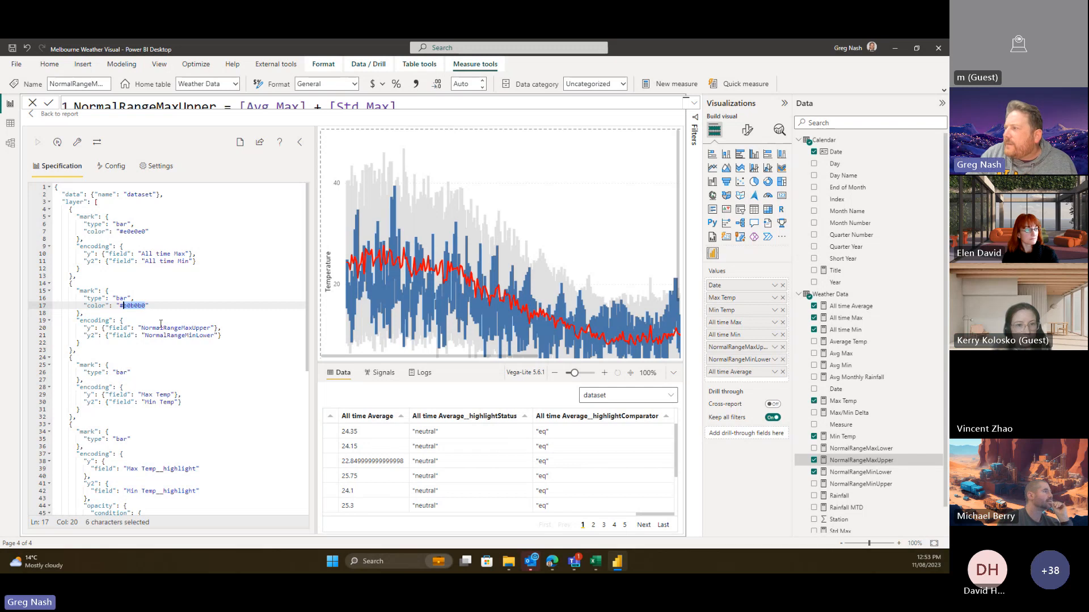
type("0000")
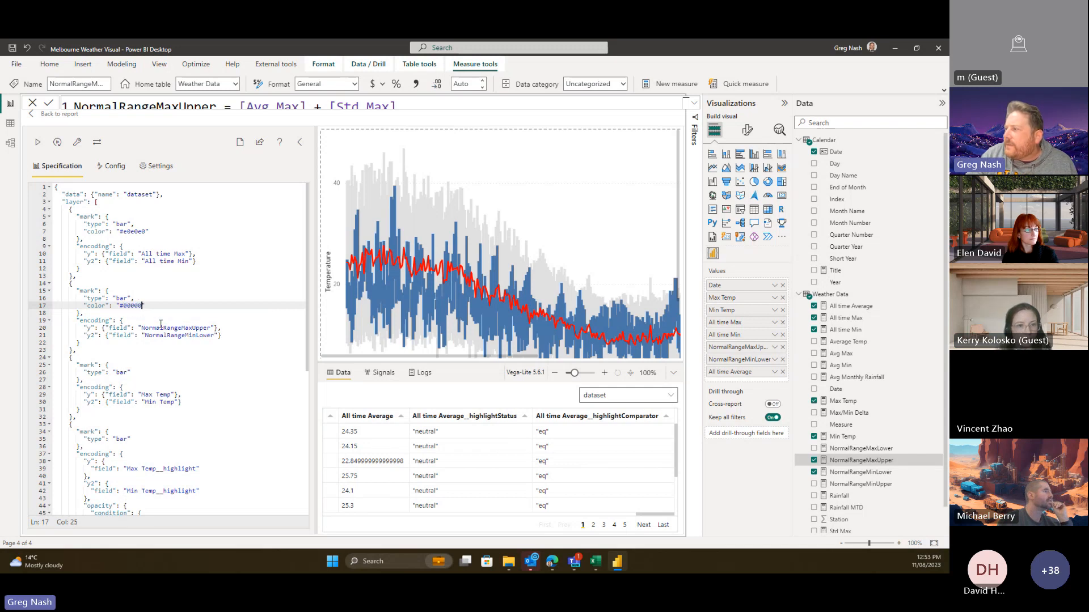
type("00")
left_click(250, 386)
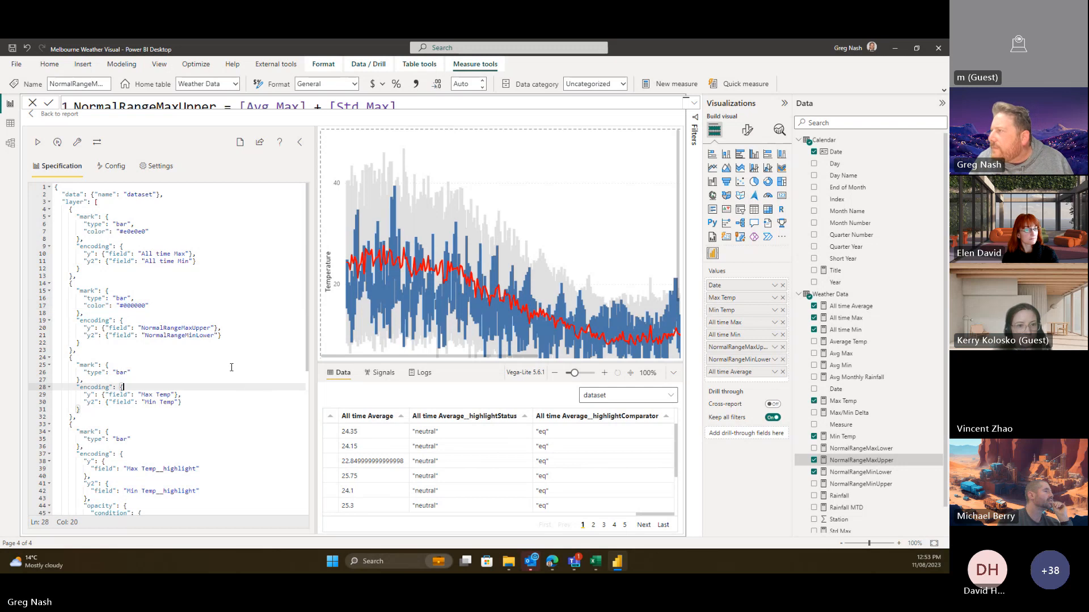
left_click(38, 142)
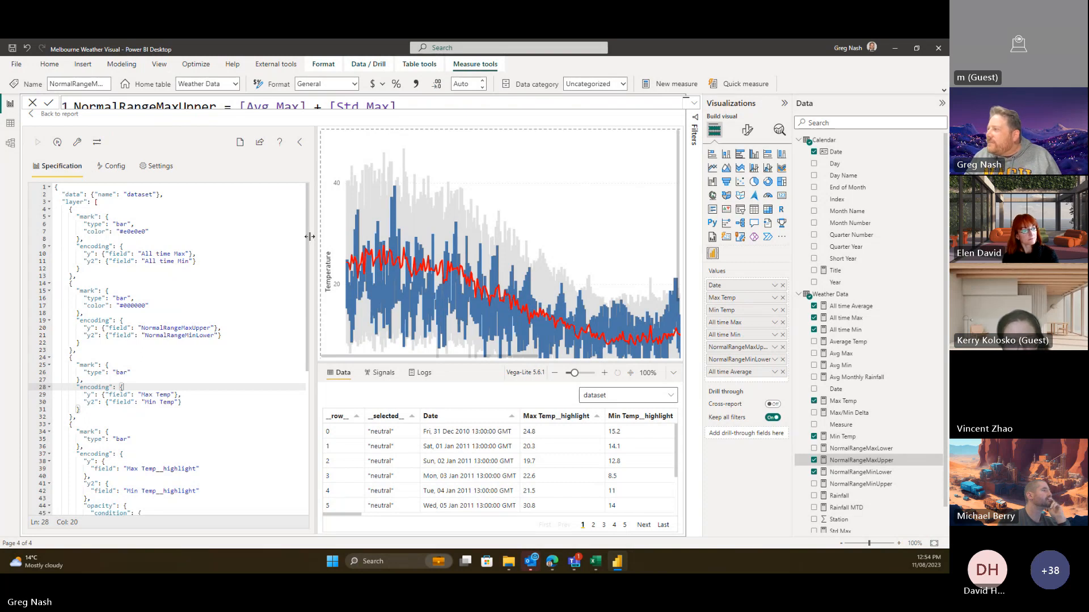
left_click_drag(309, 236, 220, 300)
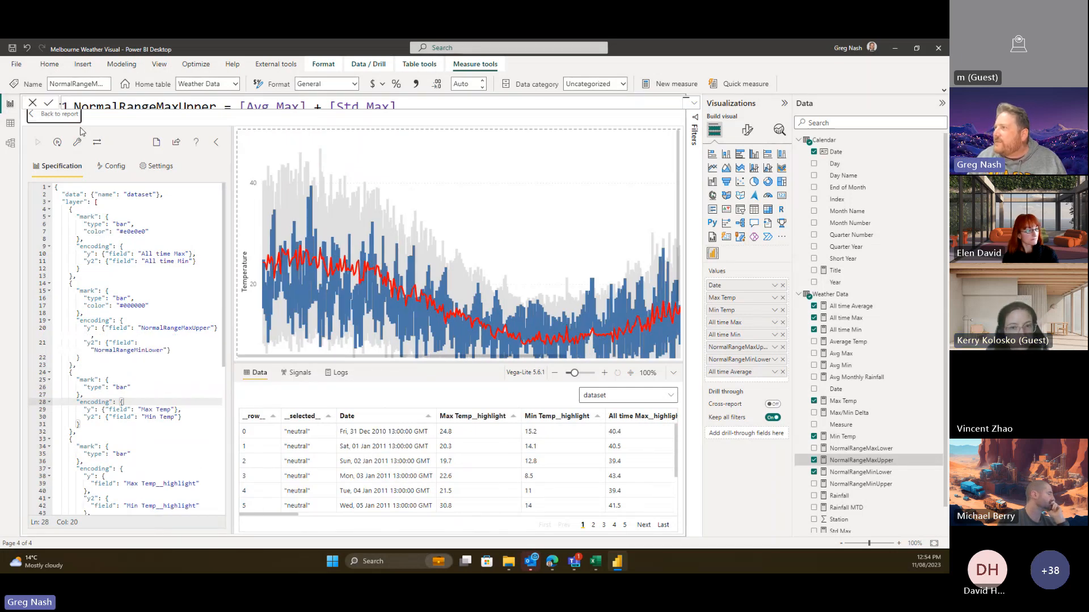
left_click(11, 104)
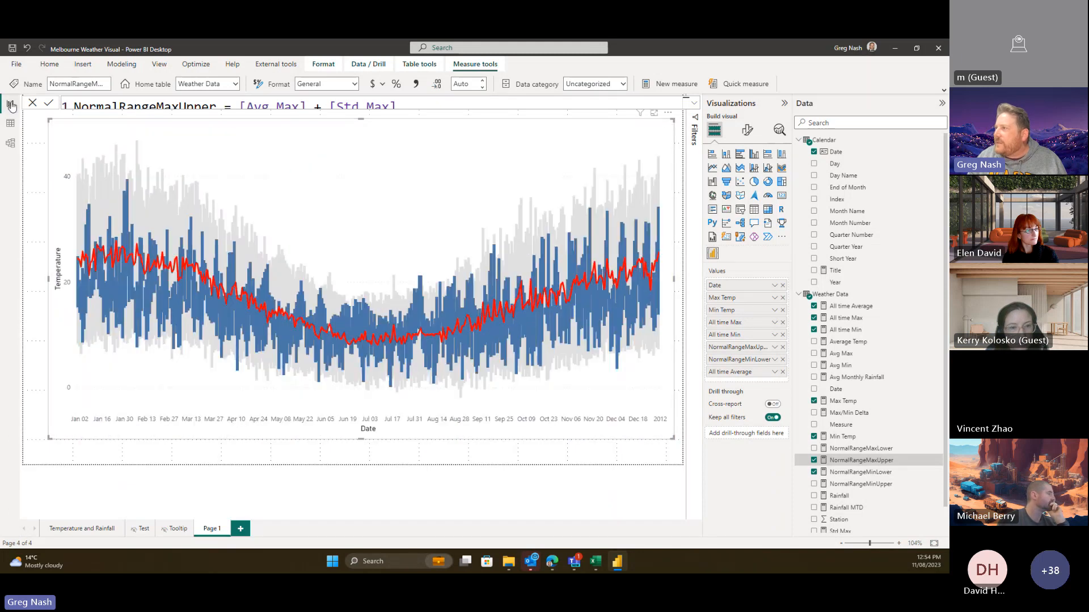
- On a new page, add an enlarged line chart of NormalRangeMaxUpper and NormalRangeMinLower by Date
left_click(241, 529)
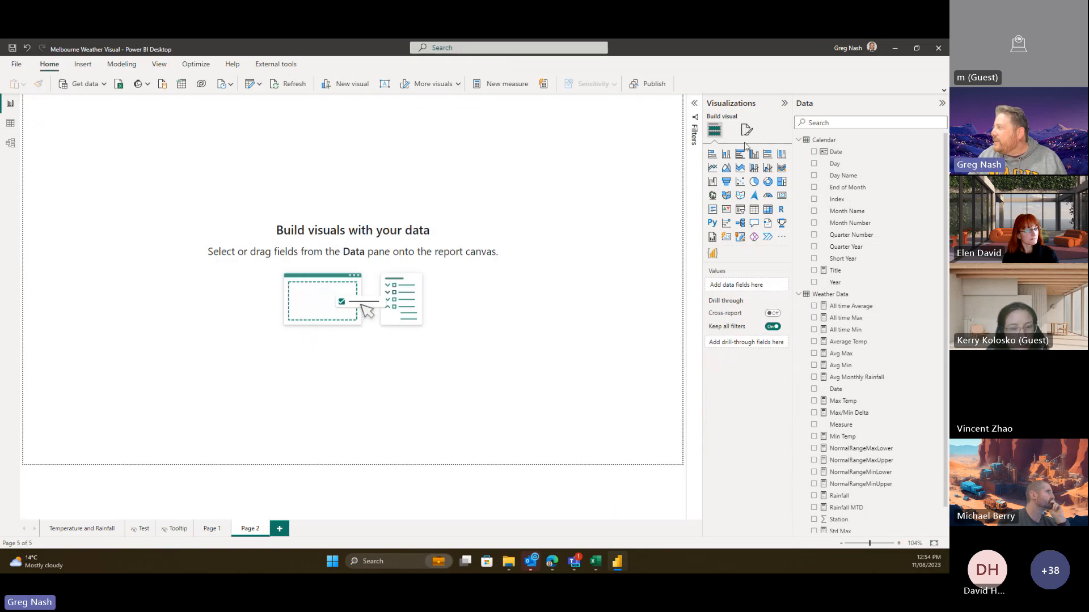
left_click(712, 168)
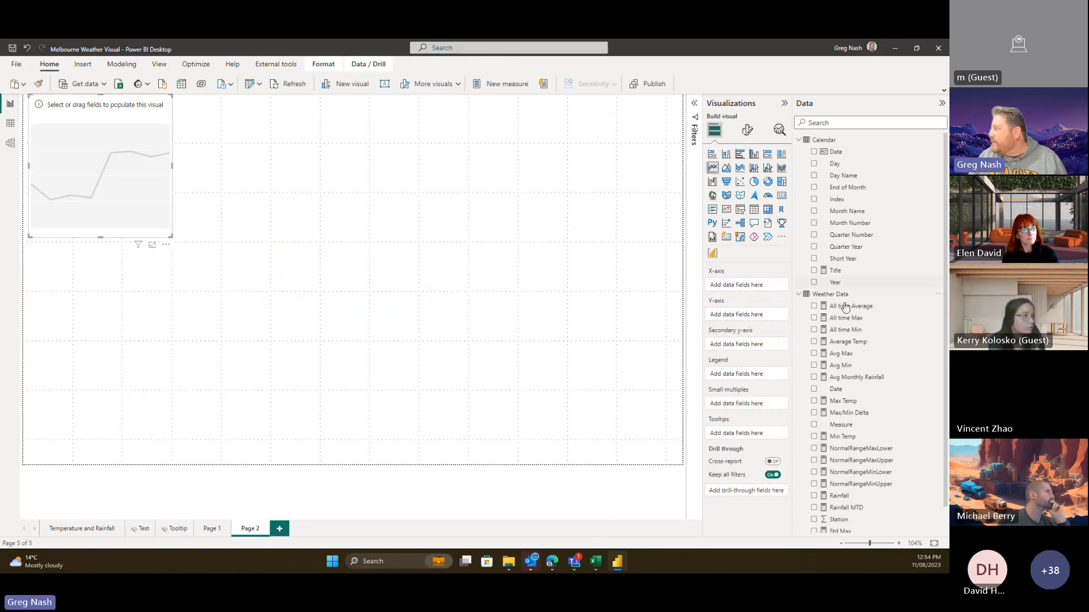
left_click_drag(833, 161, 533, 409)
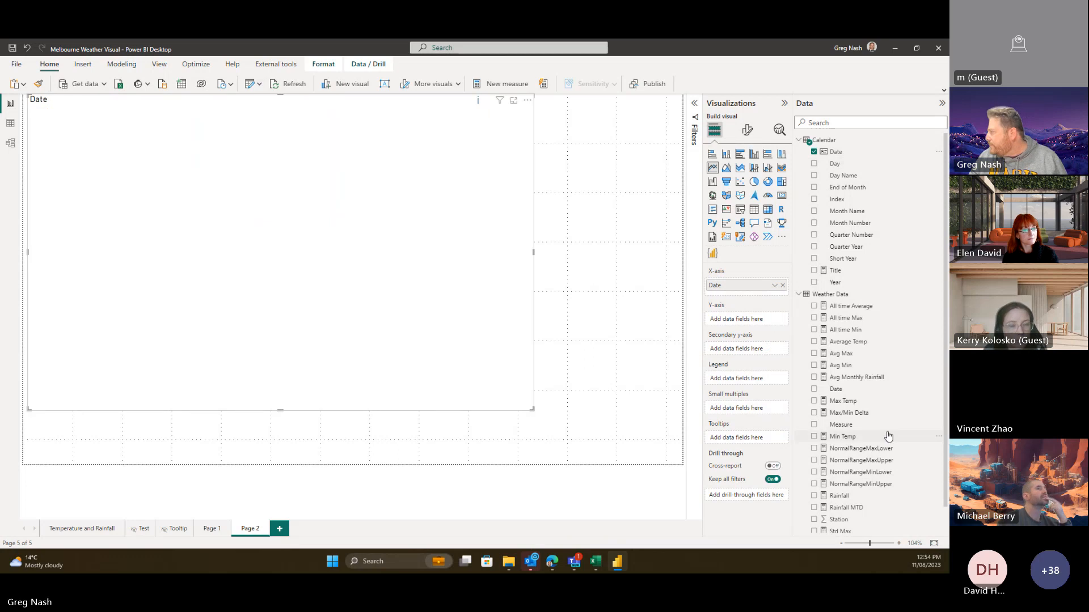
left_click(814, 461)
left_click(815, 473)
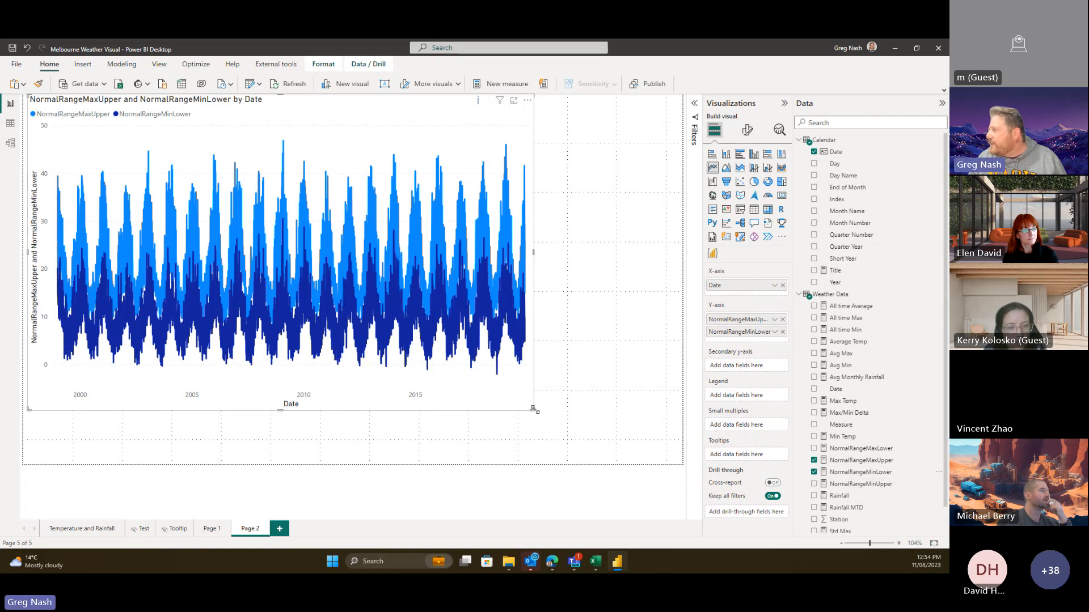
left_click_drag(533, 408, 636, 438)
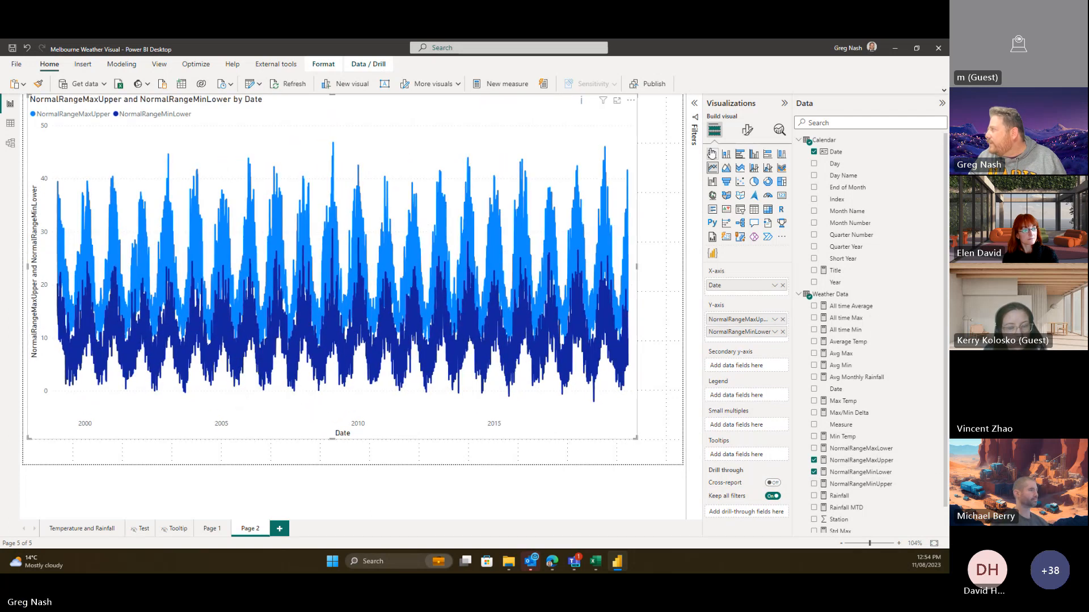
- Add a Calendar Year visual filter to the line chart set to 2003
left_click(694, 111)
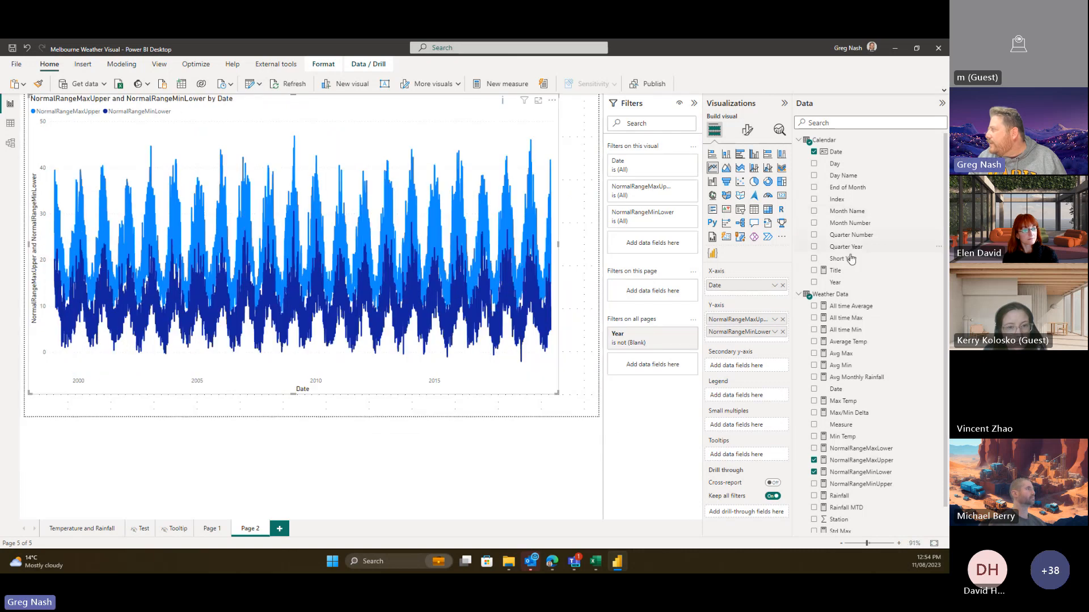
left_click_drag(836, 282, 657, 251)
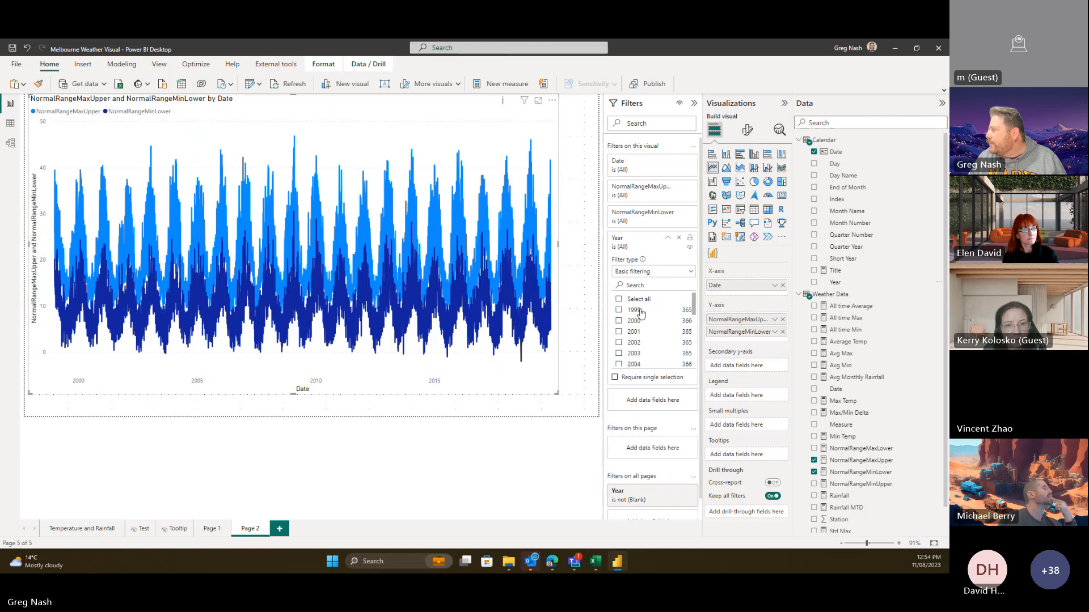
left_click(633, 353)
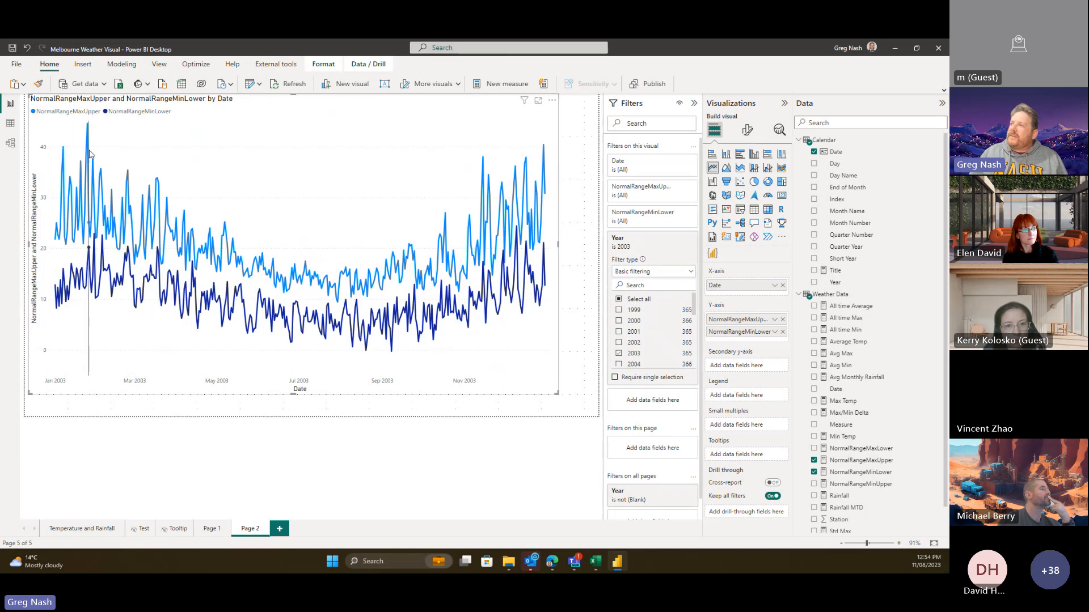
mouse_move(89, 154)
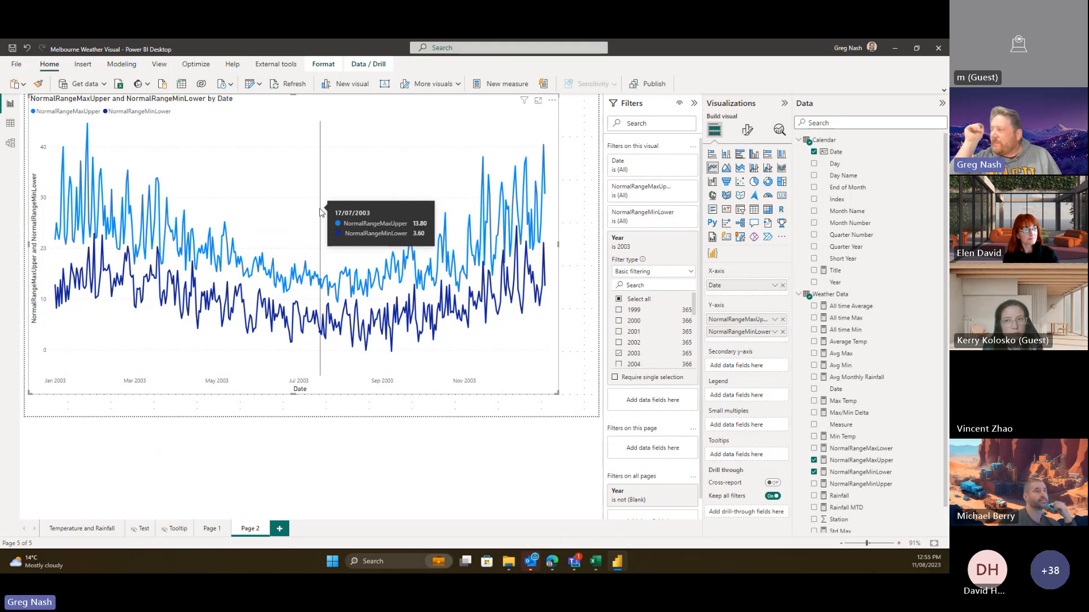
- Inspect All time Average's CurrentMonth/CurrentDay variables and CALCULATE filters, then open NormalRangeMaxUpper
left_click(856, 306)
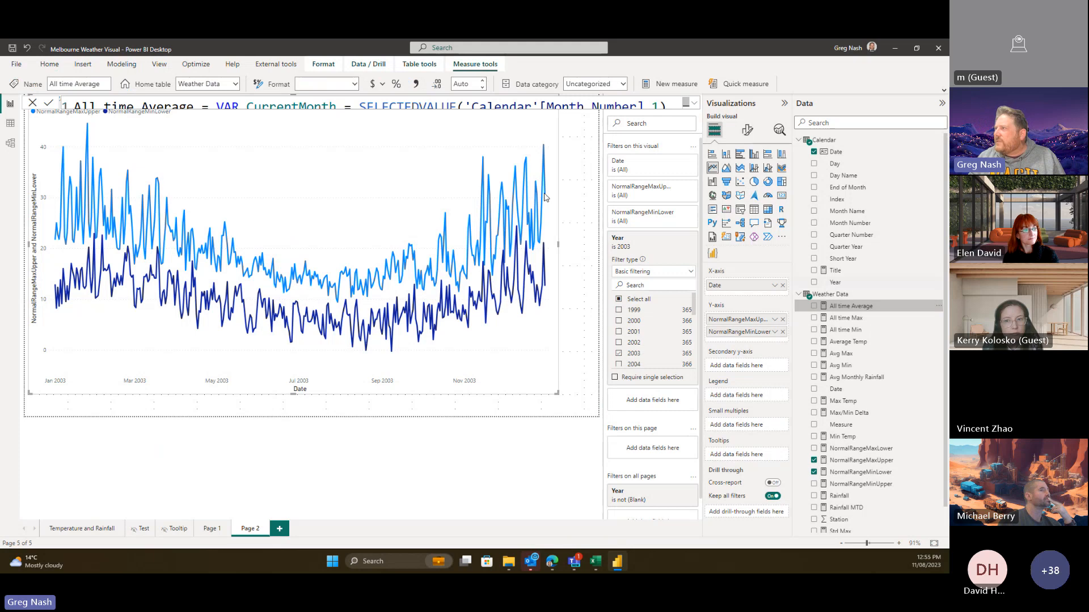
left_click(695, 104)
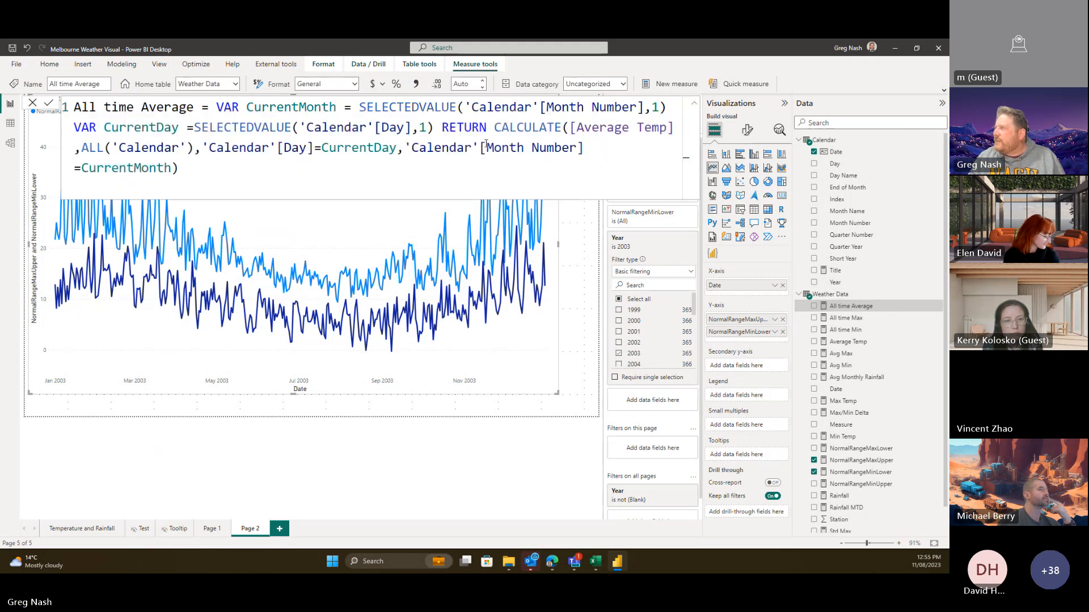
left_click(282, 166)
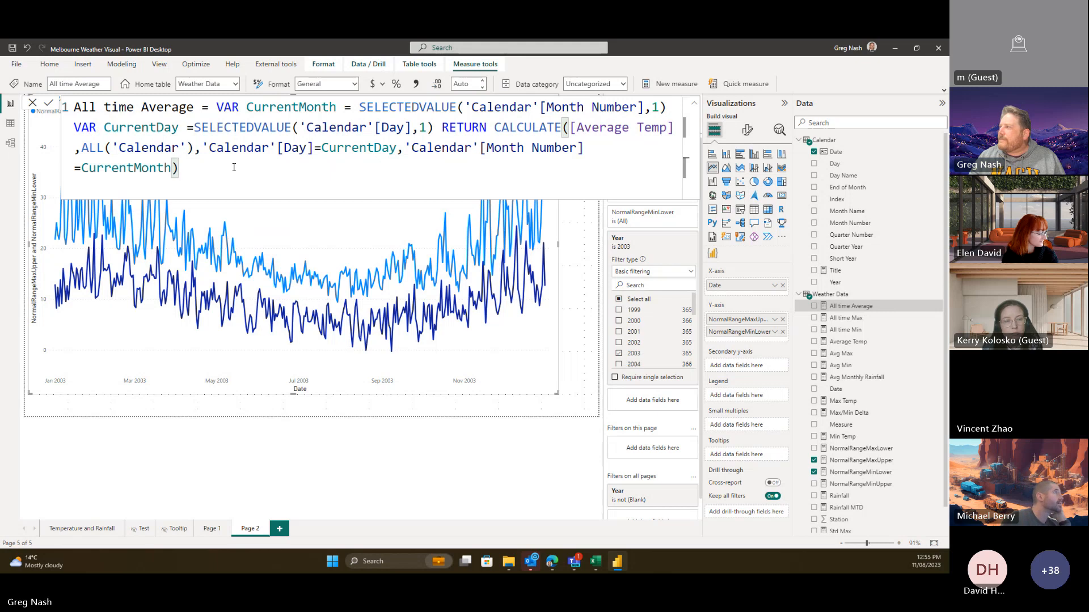
left_click_drag(179, 155, 80, 147)
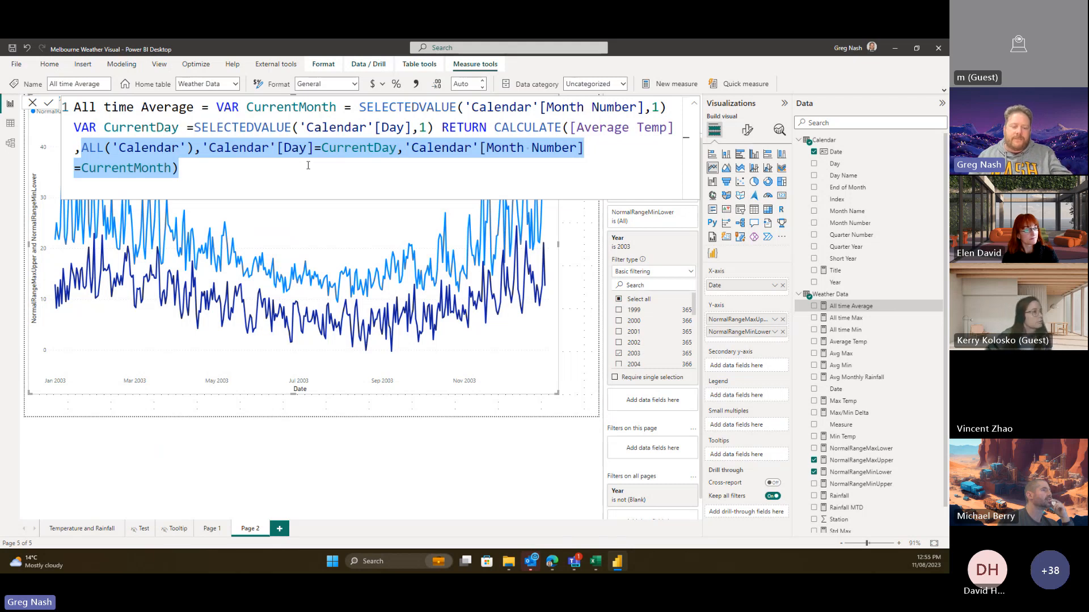
left_click(228, 175)
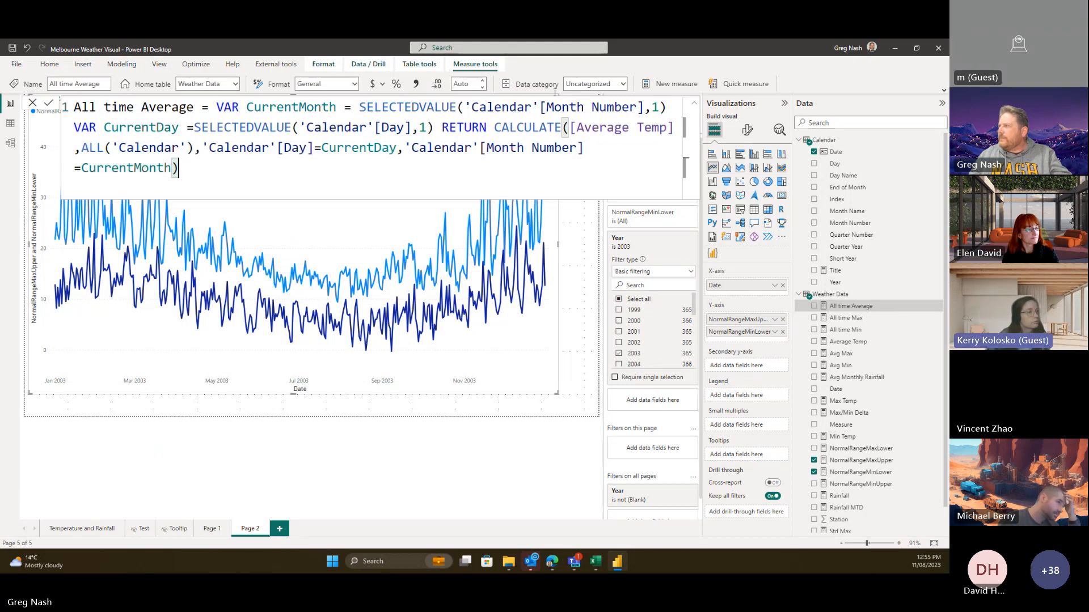
left_click_drag(209, 107, 437, 127)
key("ctrl+c")
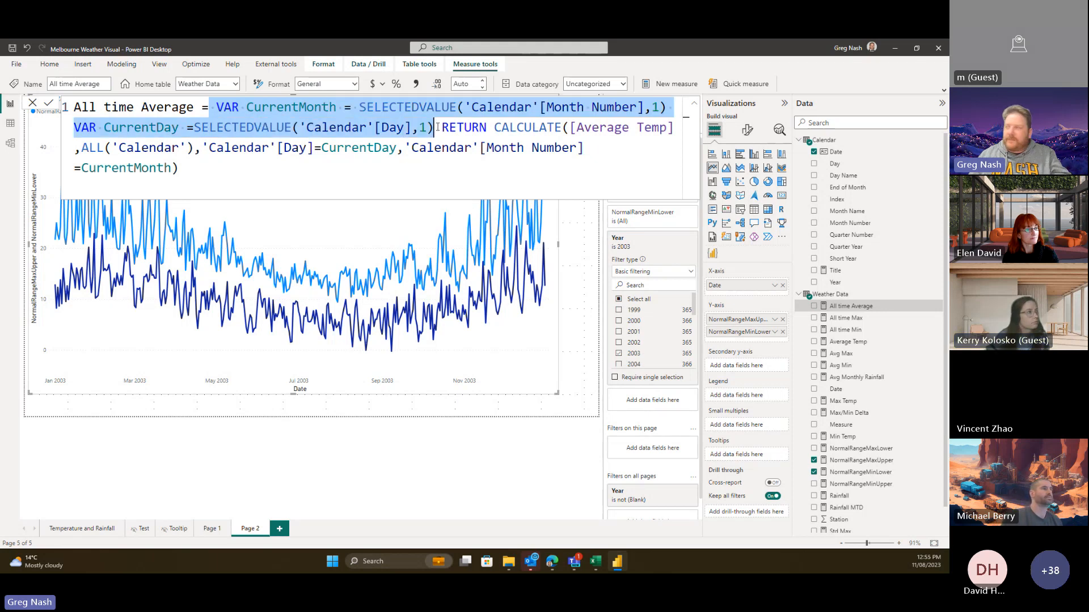
left_click(414, 166)
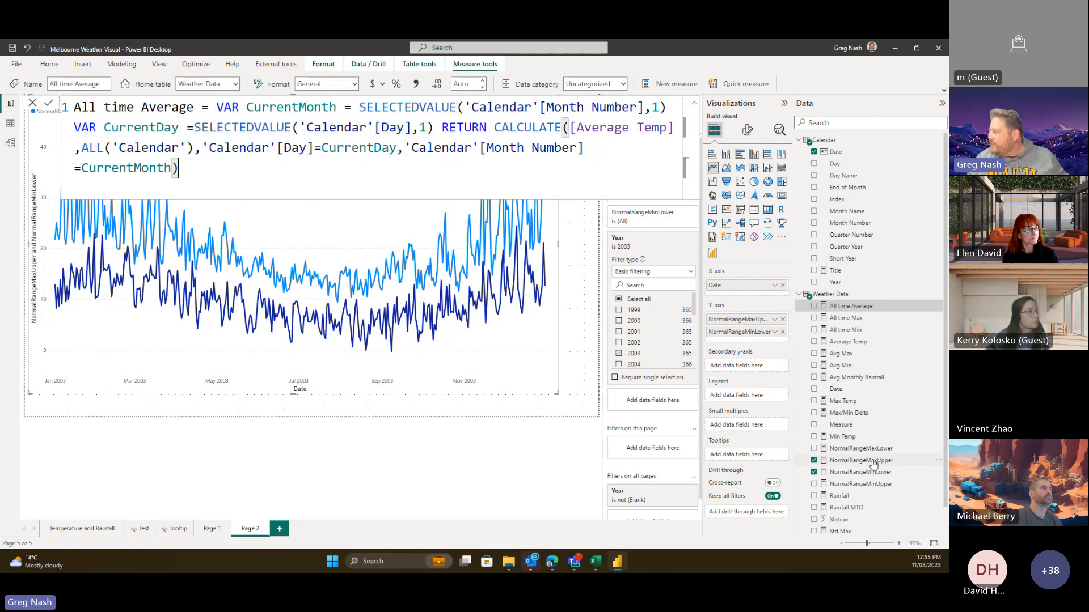
left_click(892, 462)
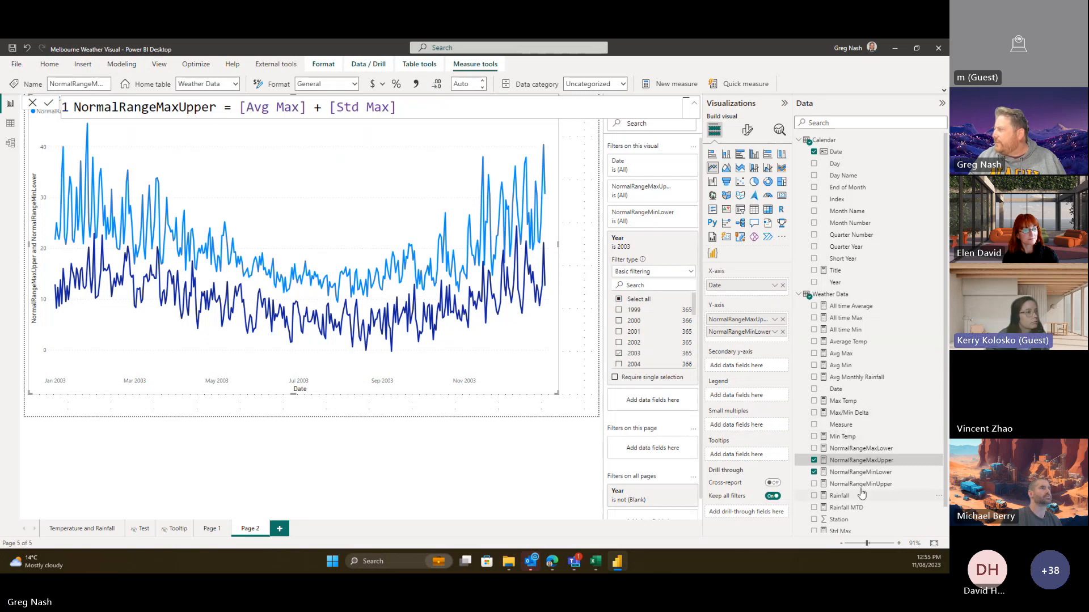
- Paste the CurrentMonth and CurrentDay variables into NormalRangeMaxUpper and start a RETURN CALCULATE
scroll(865, 481, "down", 1)
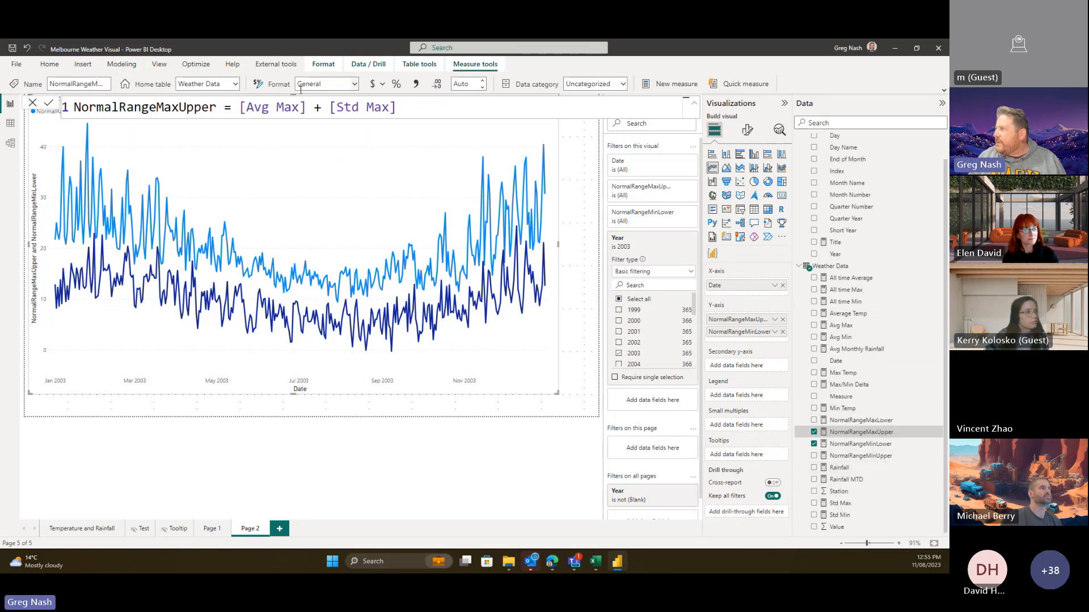
left_click(241, 109)
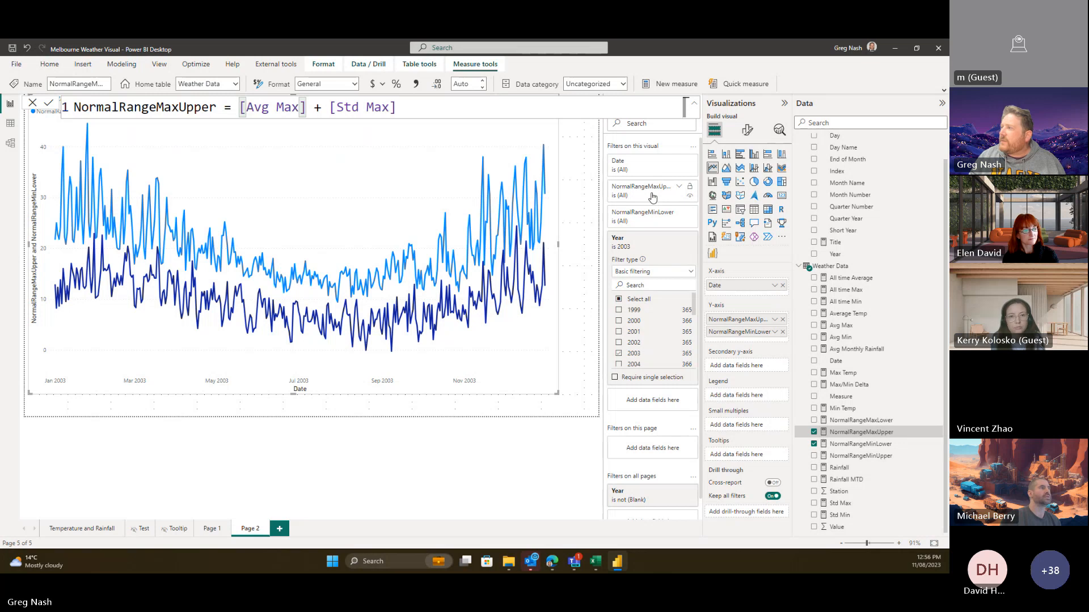
type("CALC")
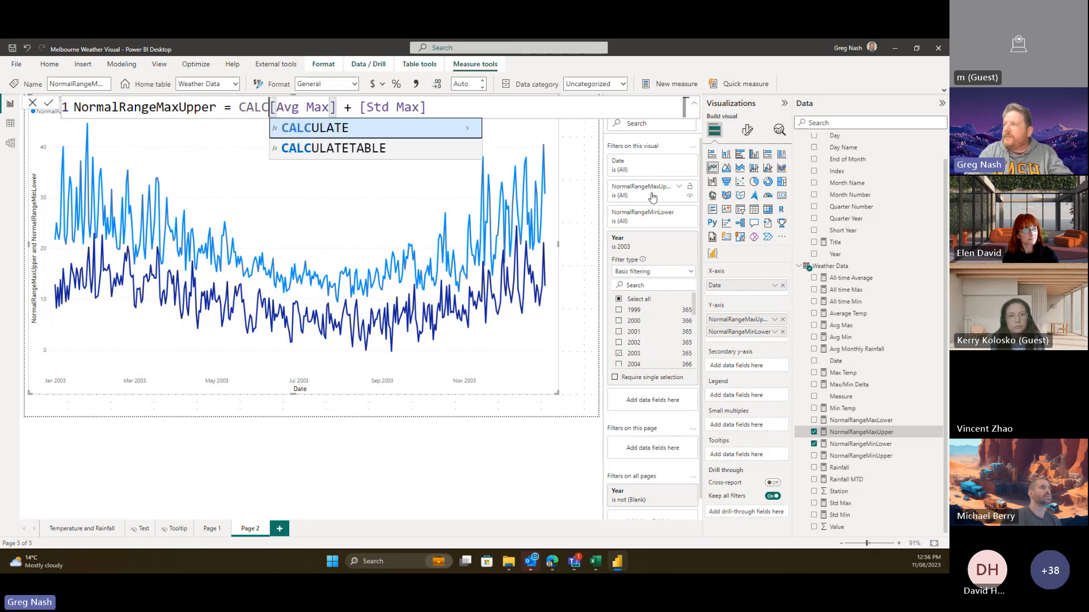
key("BackSpace")
key("BackSpace")
key("BackSpace")
key("BackSpace")
key("ctrl+v")
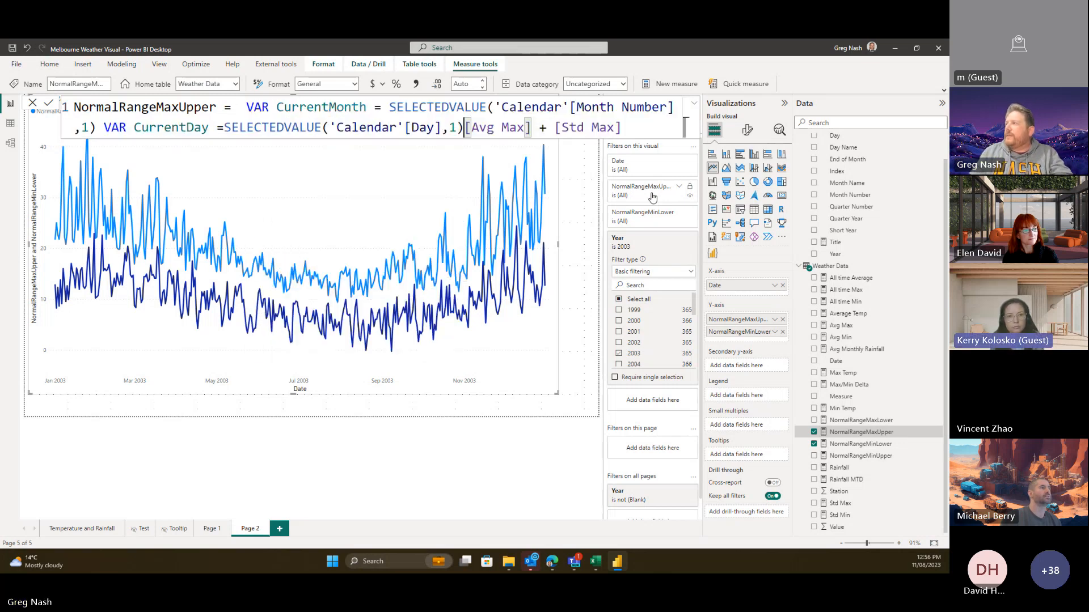
type("RETURN C")
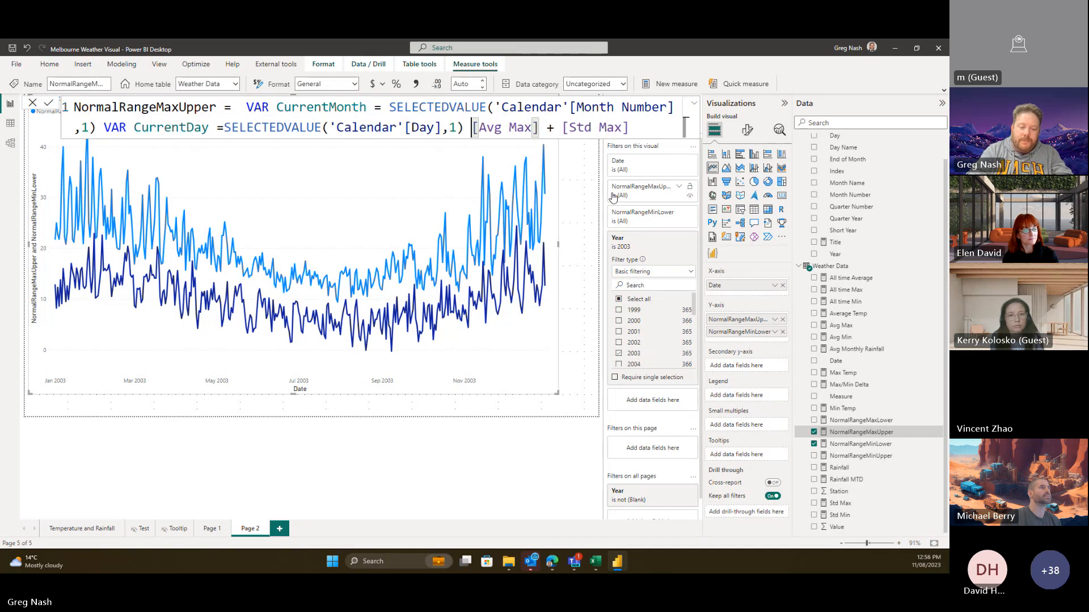
type("A")
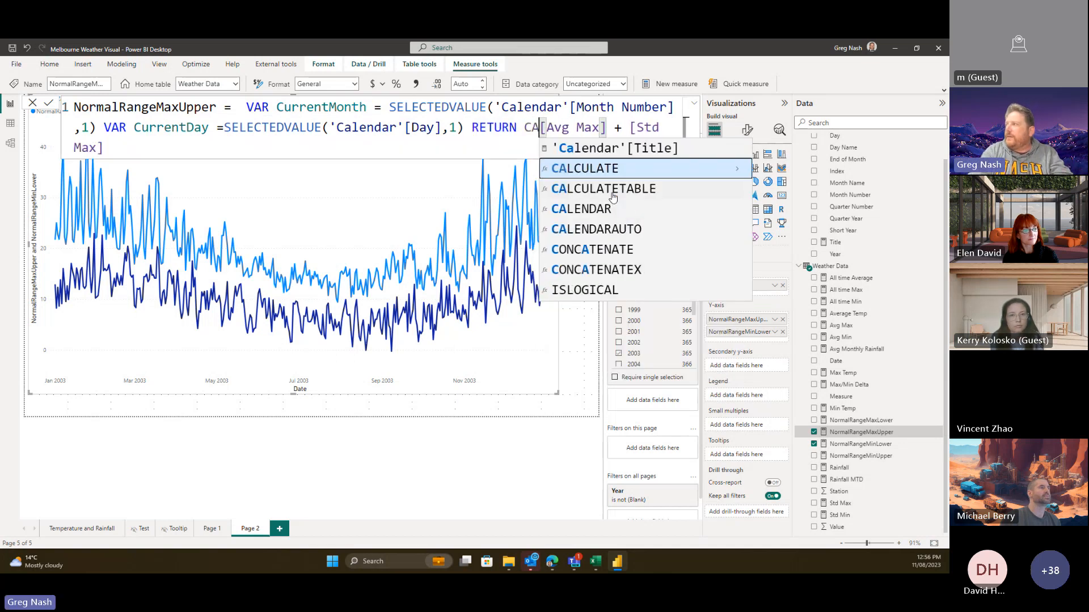
key("Tab")
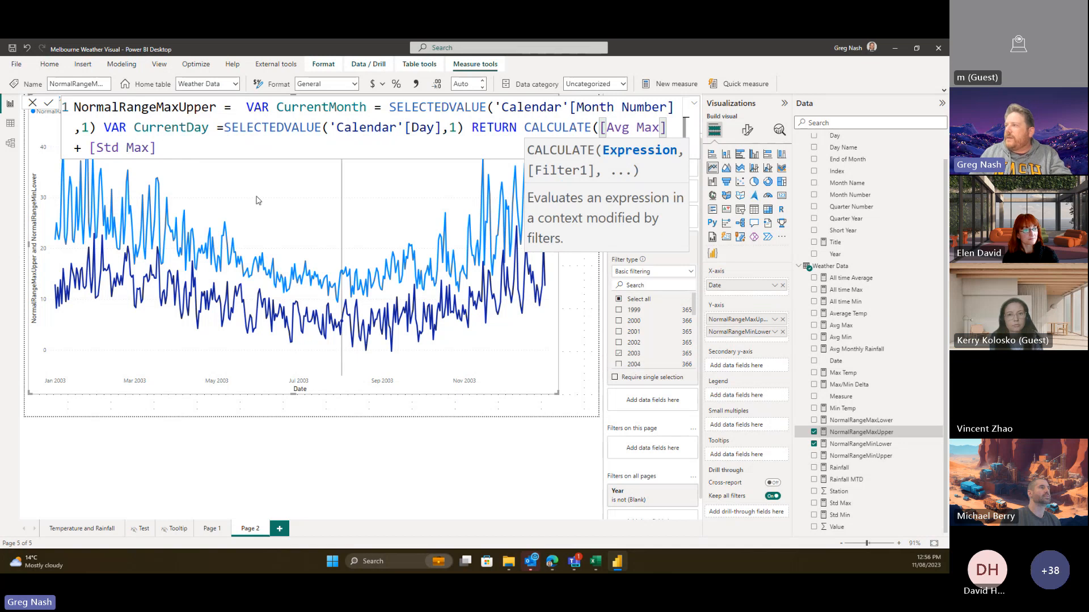
- Add filters 'Calendar'[Day] = CurrentDay and 'Calendar'[Month Number] = CurrentMonth, closing CALCULATE
left_click(159, 151)
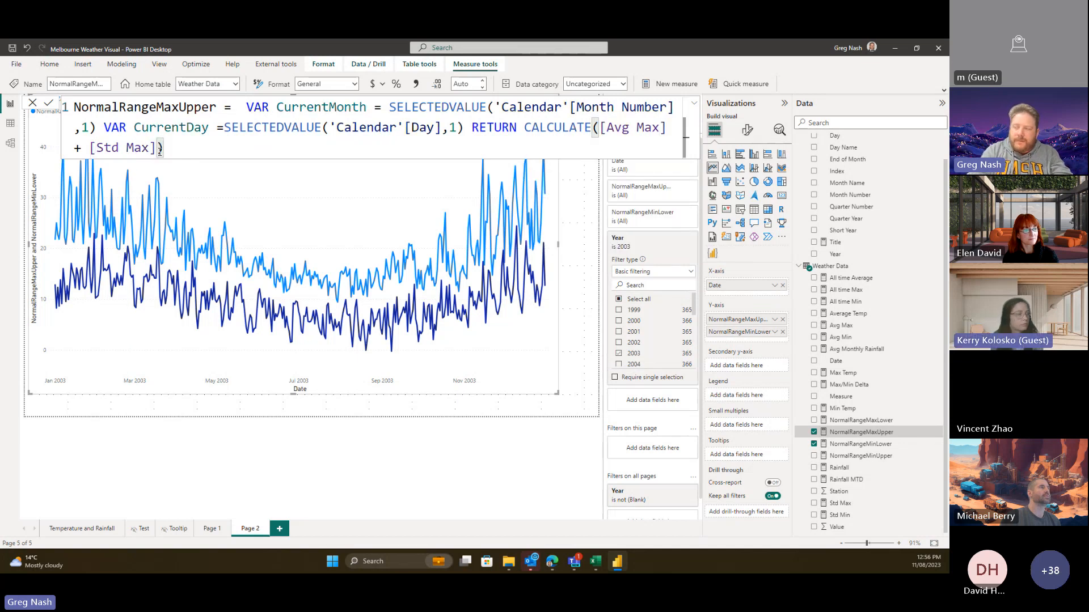
type(",")
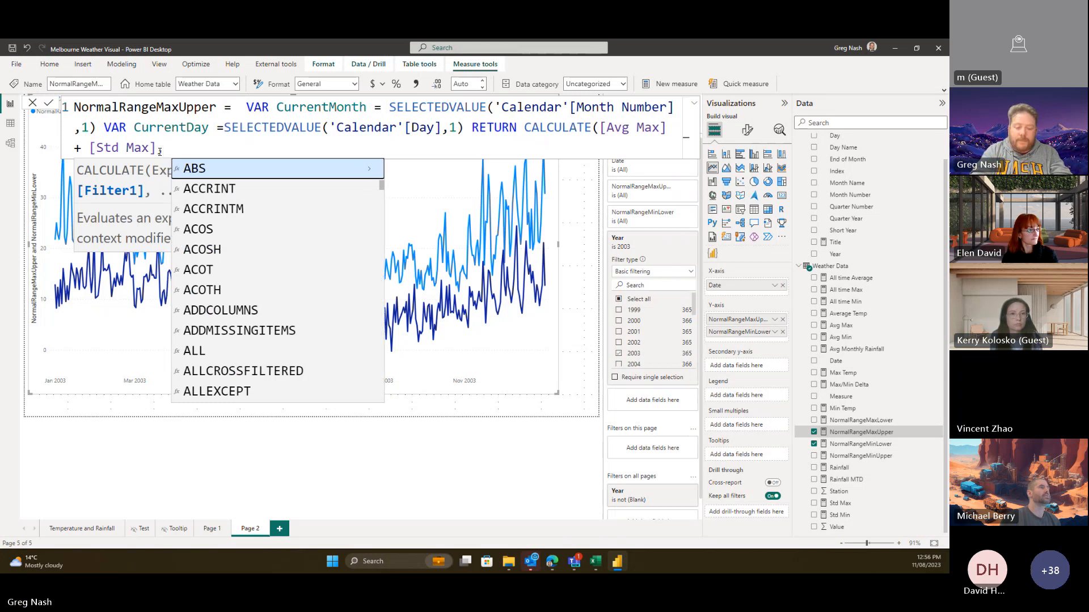
type(" Day")
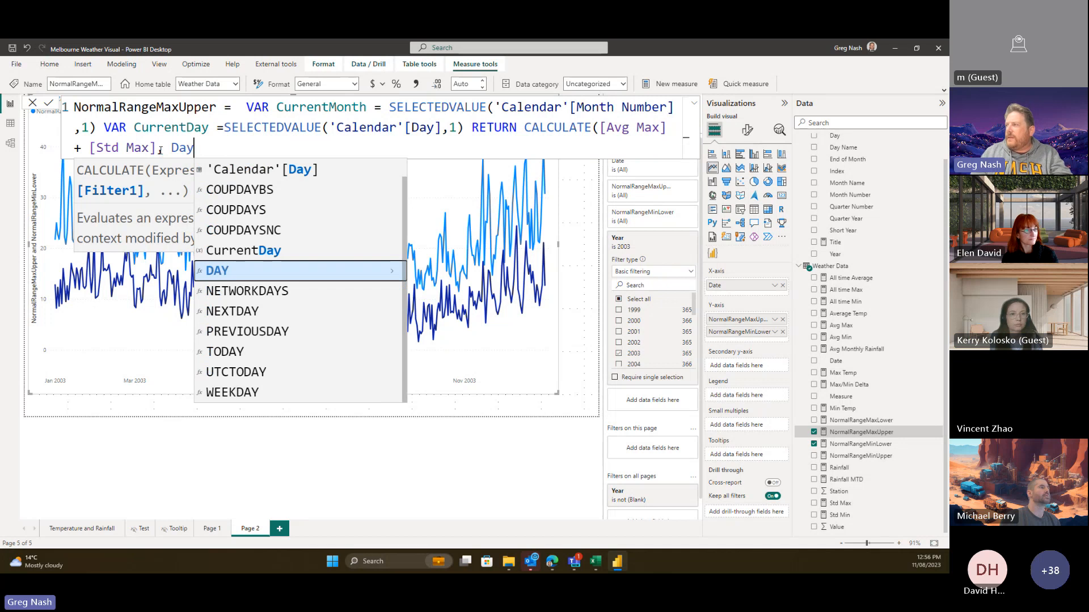
left_click(267, 170)
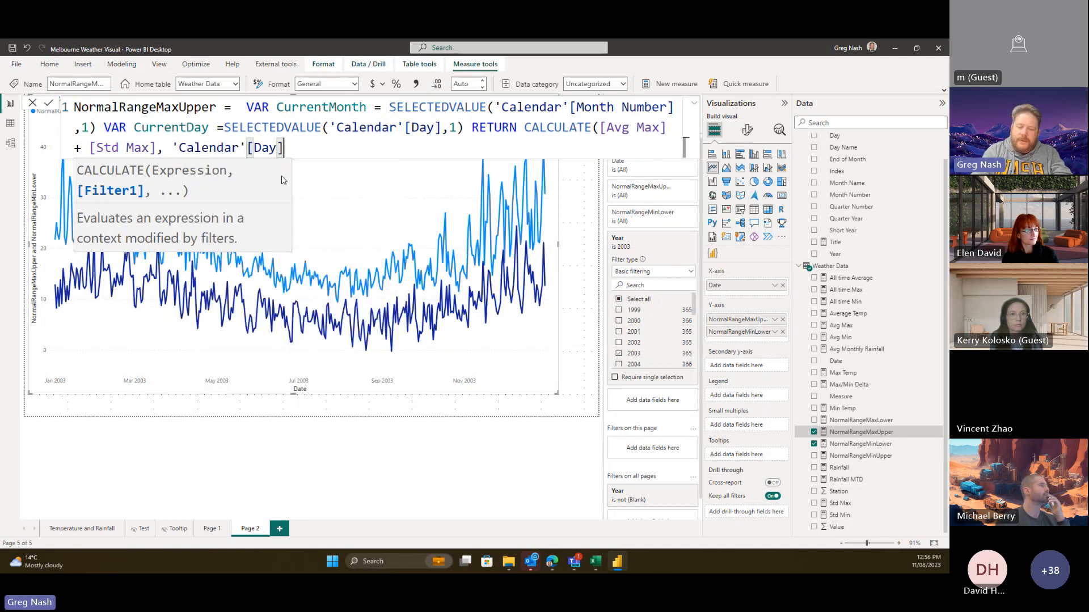
type("= Curre")
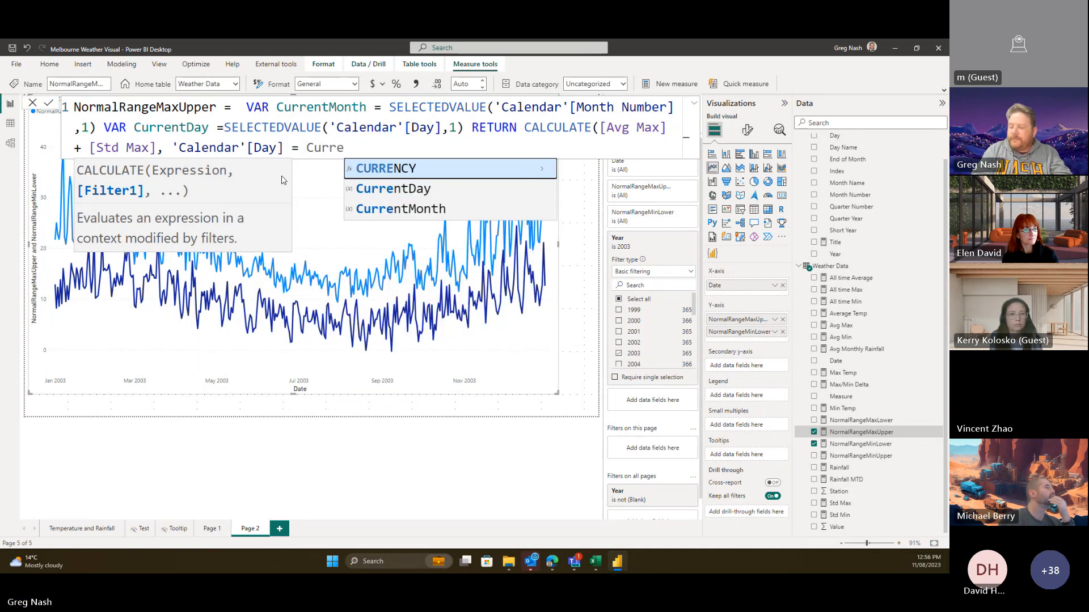
key("Down")
key("Down")
key("Up")
key("Tab")
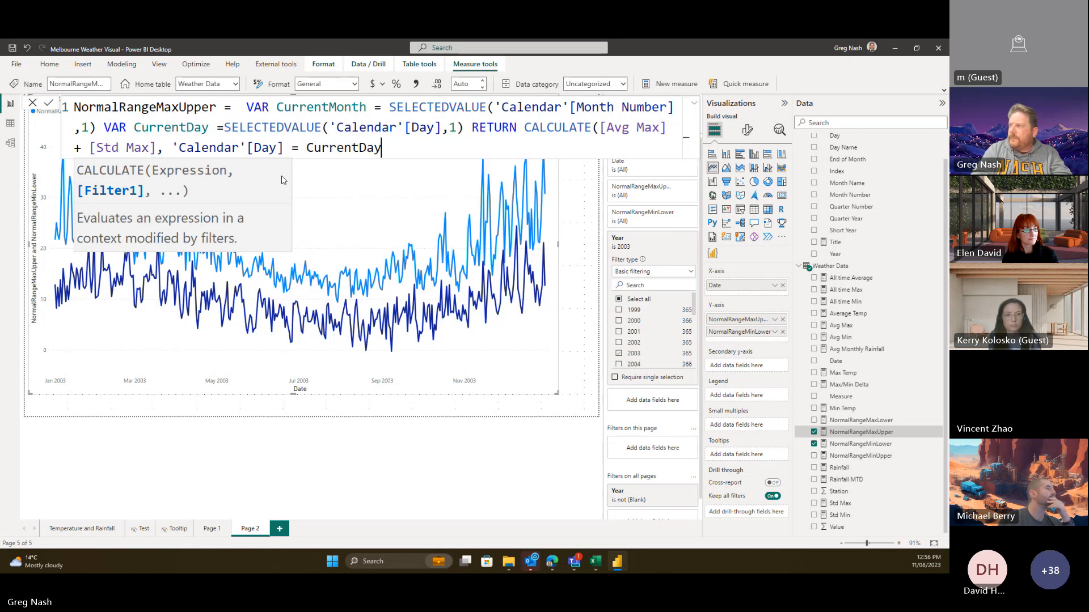
type(", Cal")
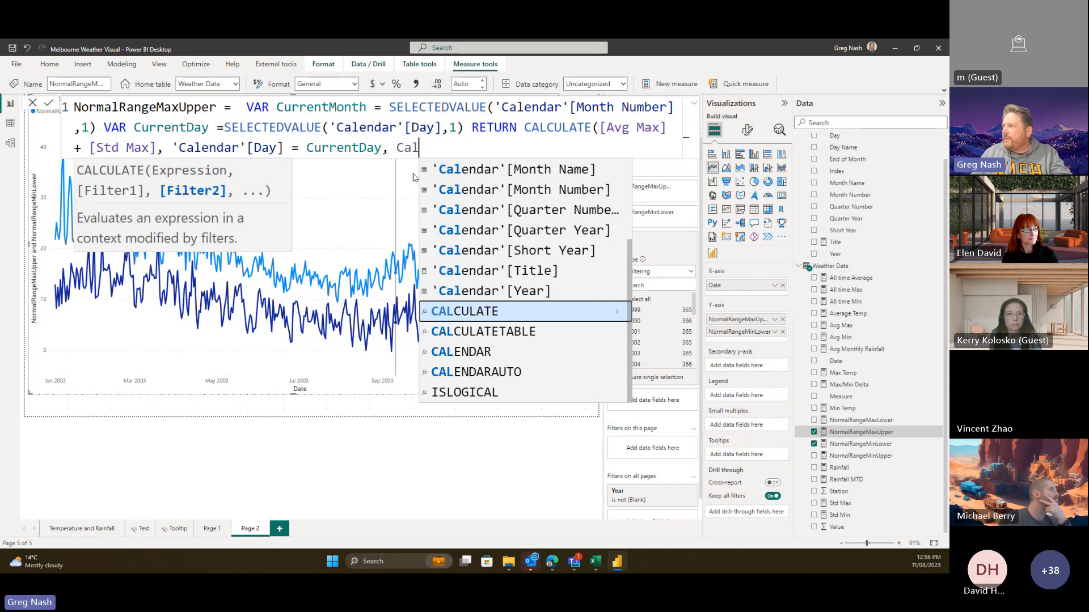
left_click(548, 191)
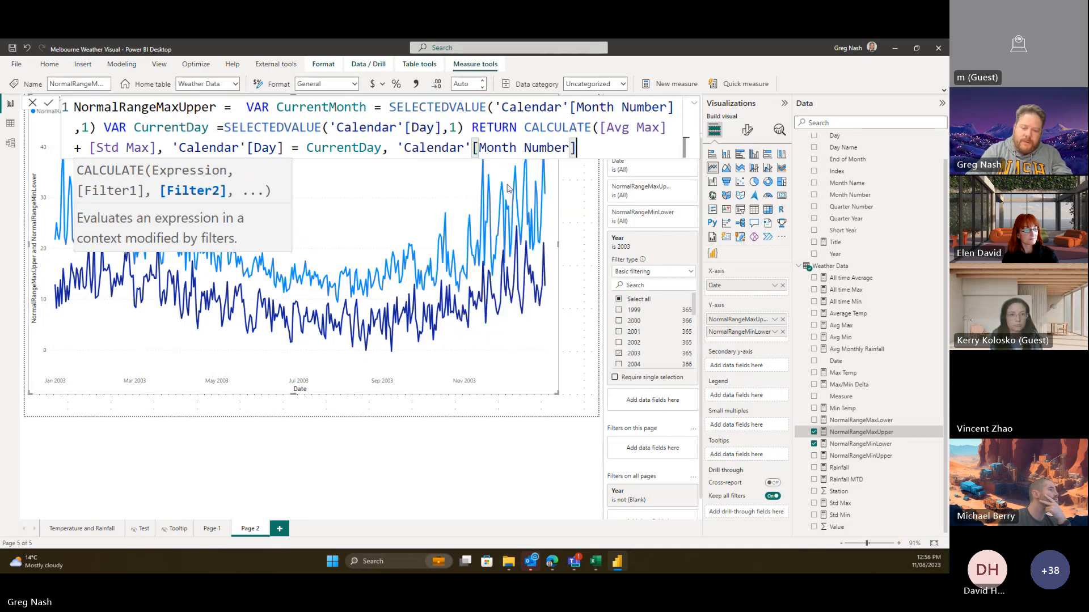
type("= Cur")
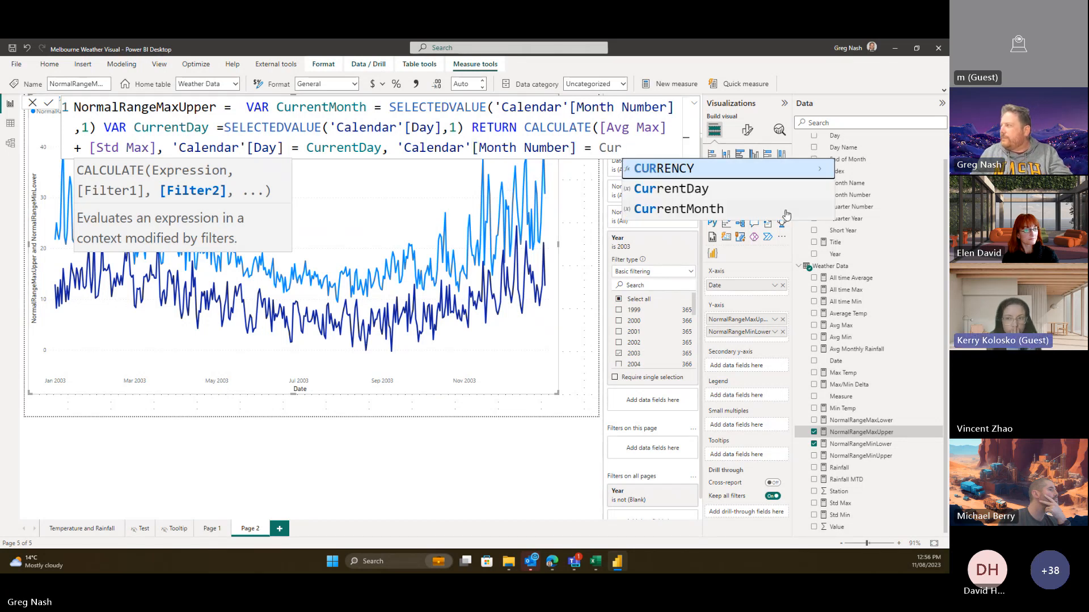
left_click(731, 208)
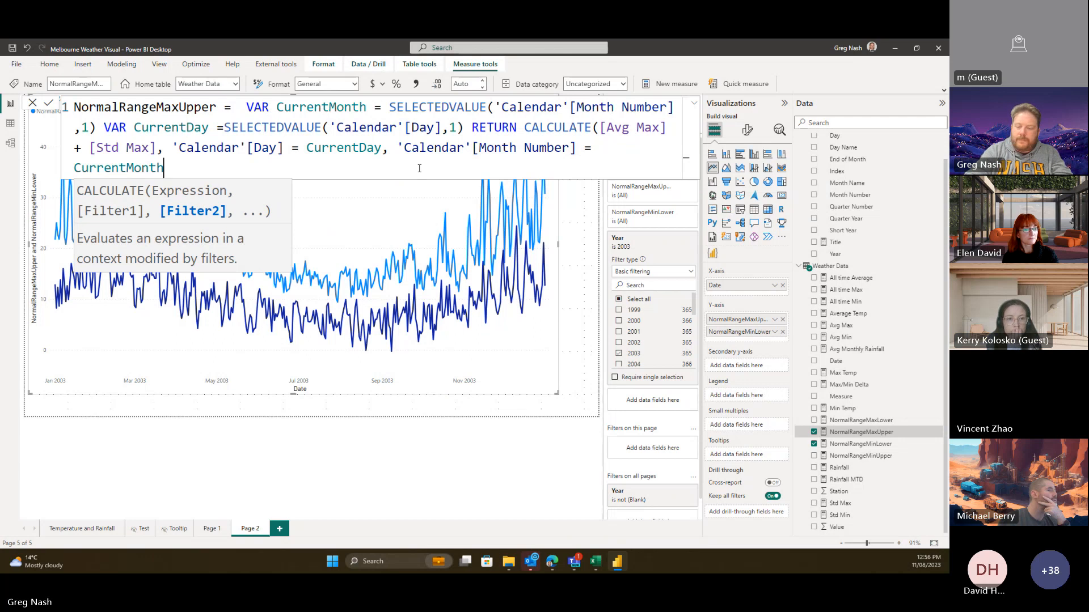
type(")")
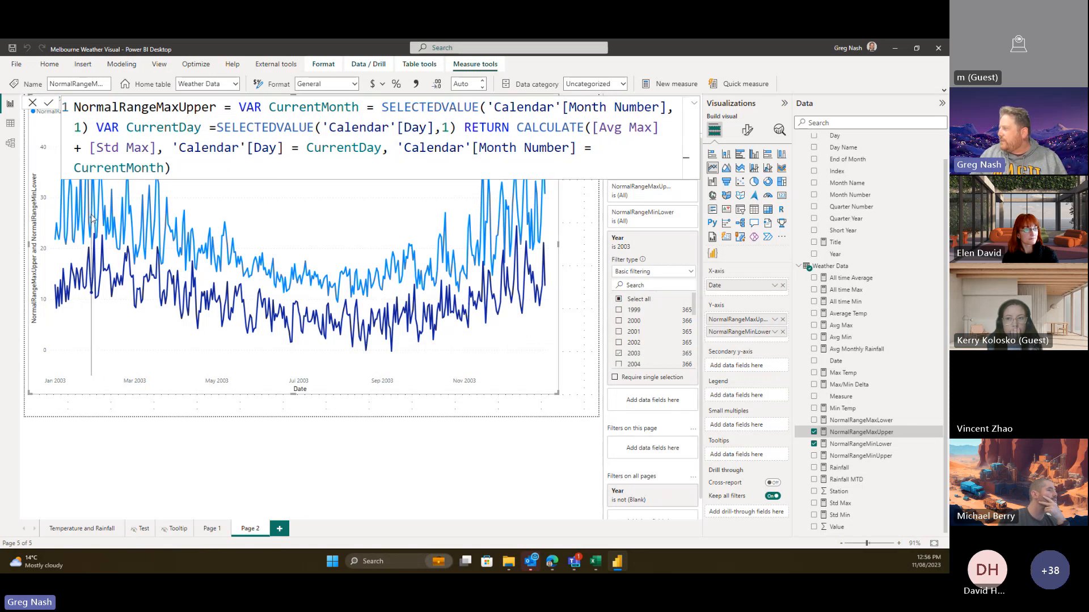
mouse_move(269, 229)
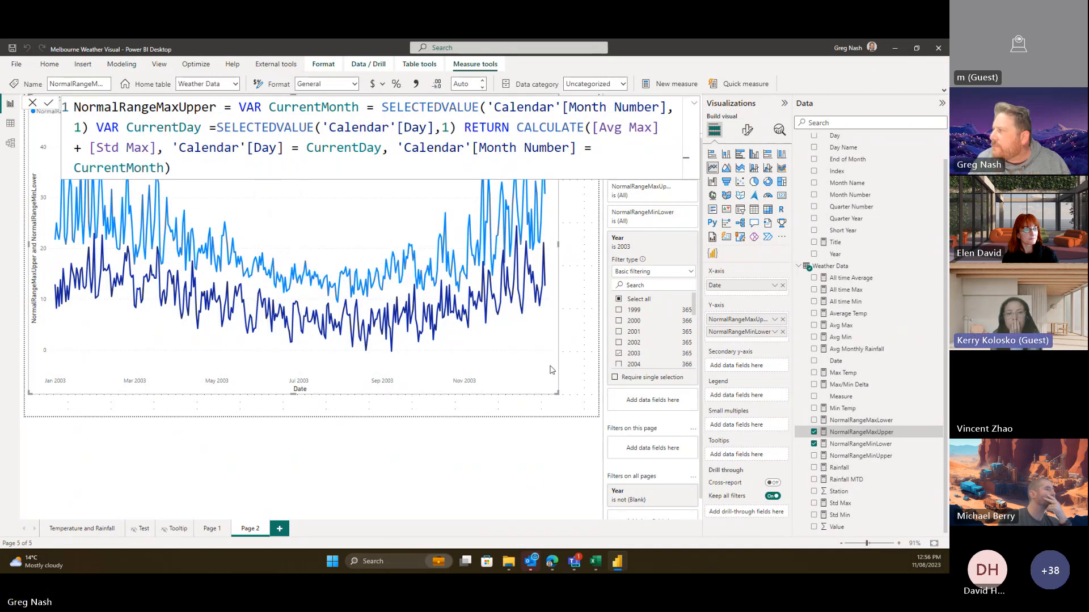
- Select NormalRangeMaxUpper's VAR-through-CALCULATE expression to copy it
left_click(563, 385)
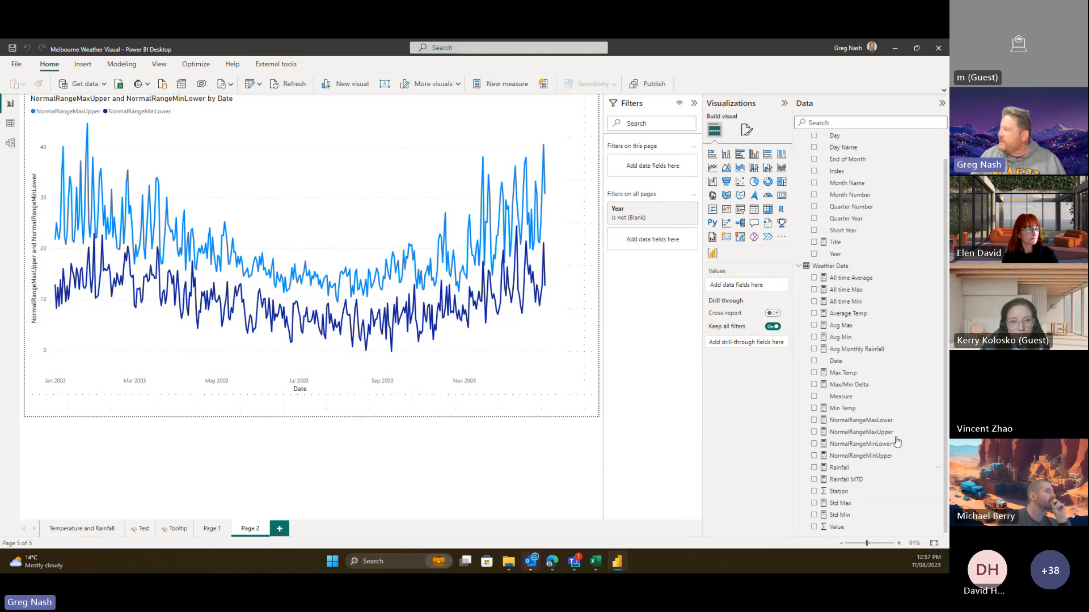
left_click(861, 432)
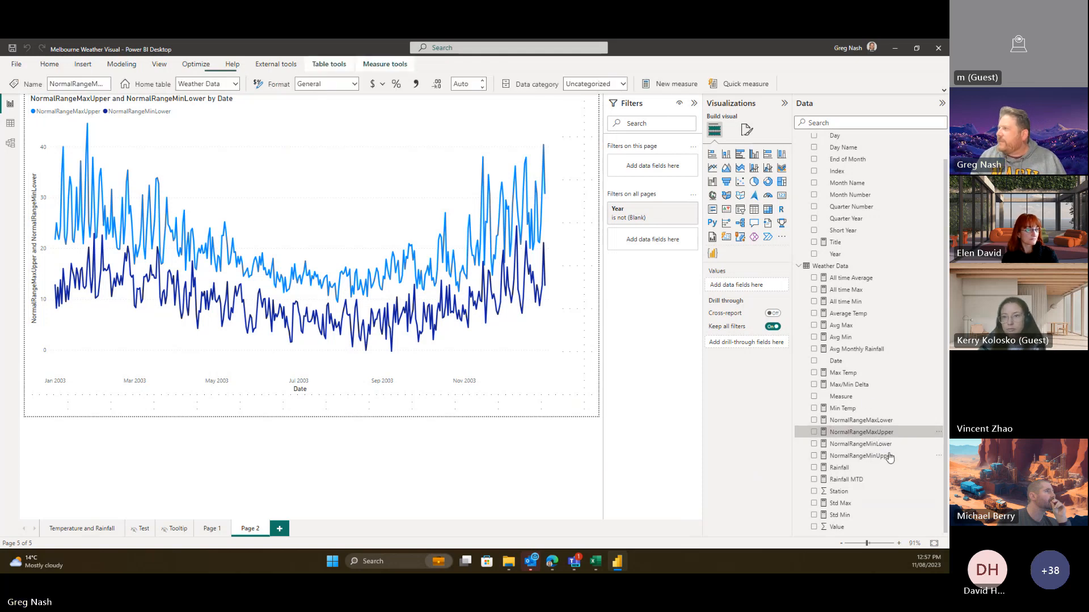
left_click_drag(271, 174, 239, 107)
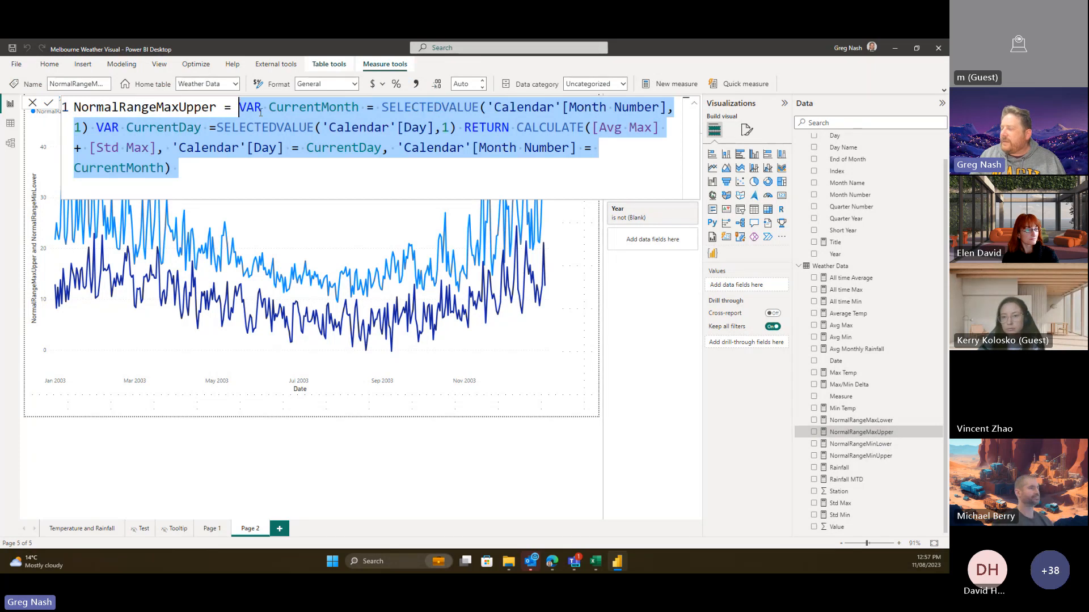
left_click(277, 181)
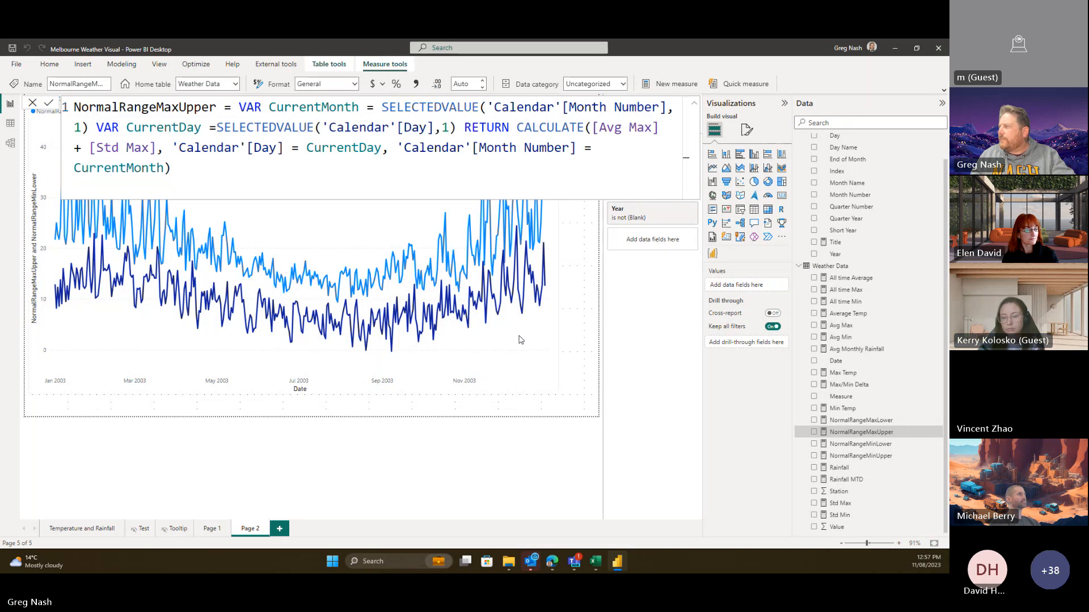
- Open the NormalRangeMinLower measure and select its - [Std Min] term
left_click(577, 371)
left_click(860, 444)
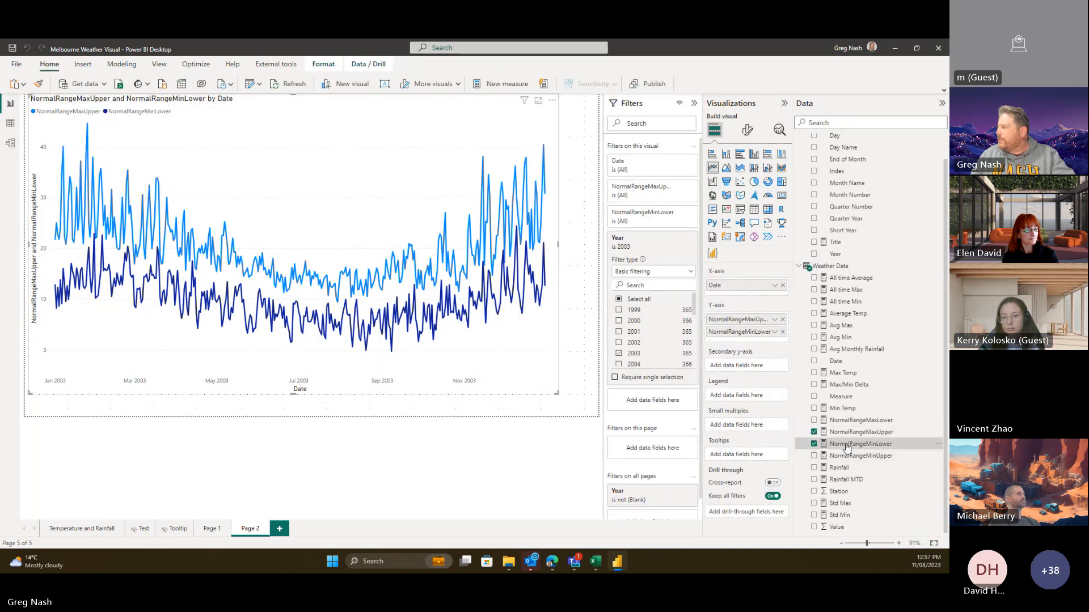
left_click_drag(396, 107, 306, 107)
- Make NormalRangeMinLower wrap [Avg Min] - [Std Min] in the pasted day-and-month CALCULATE filter
left_click(239, 107)
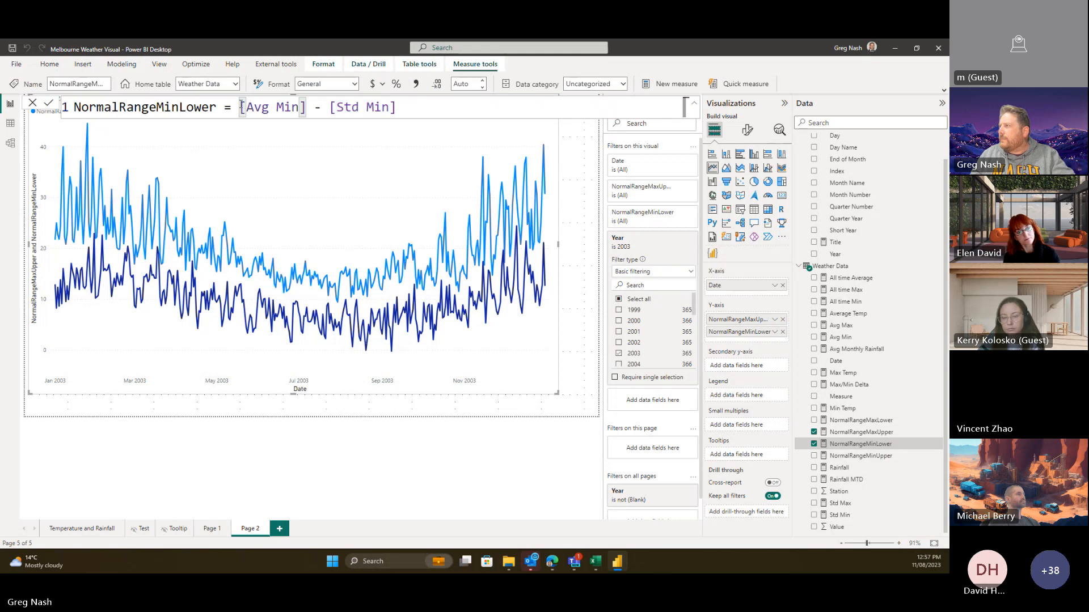
type("VAR CurrentMonth = SELECTEDVALUE('Calendar'[Month Number], 1) VAR CurrentDay =SELECTEDVALUE('Calendar'[Day],1) RETURN CALCULATE([Avg Max] + [Std Max], 'Calendar'[Day] = CurrentDay, 'Calendar'[Month Number] = CurrentMonth)")
left_click_drag(336, 168, 182, 166)
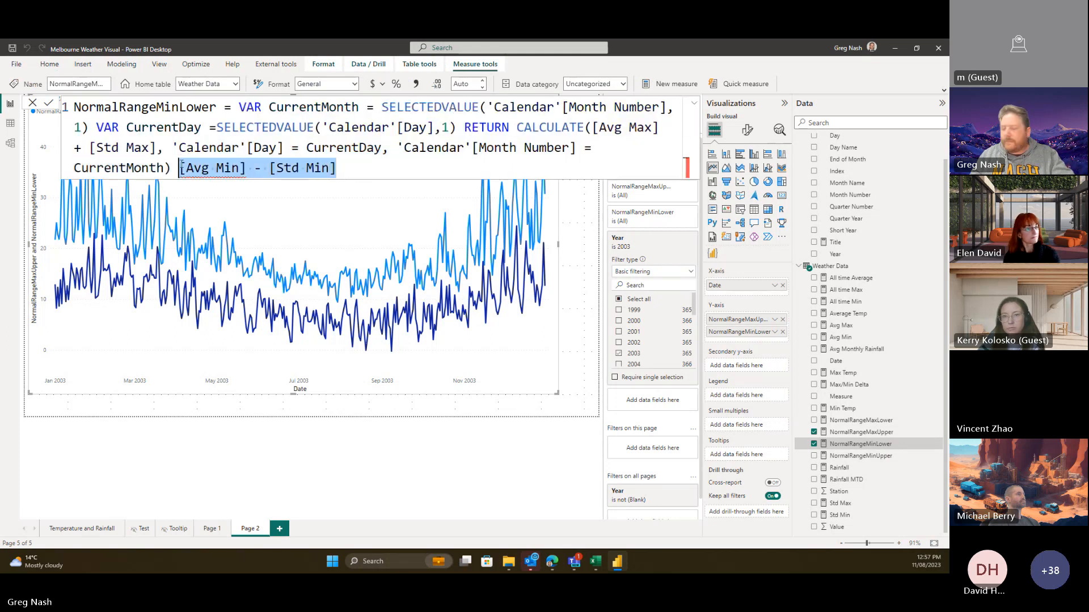
key("BackSpace")
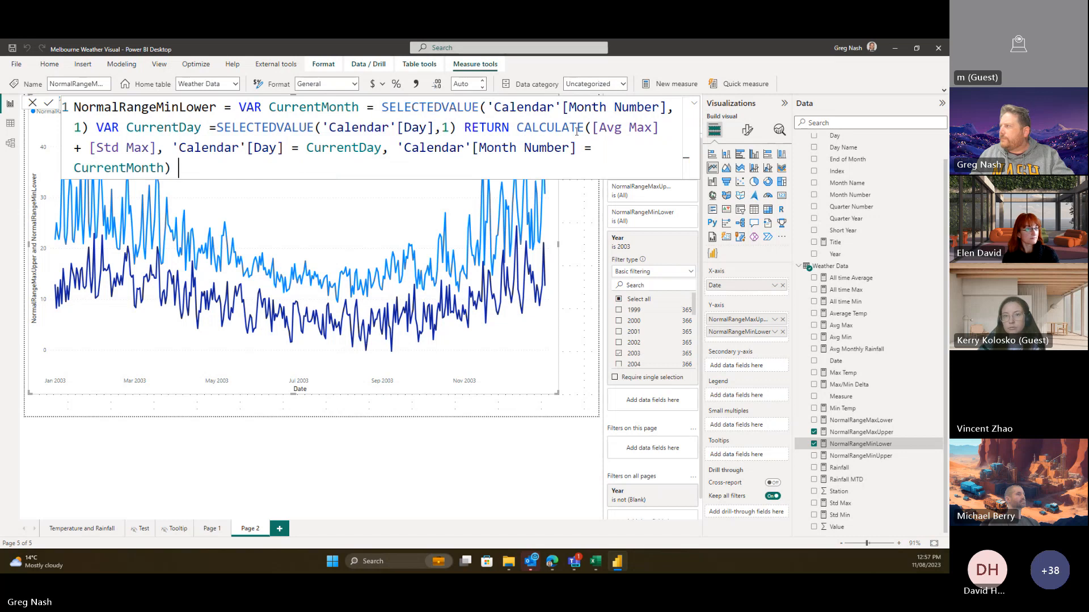
left_click_drag(592, 128, 169, 145)
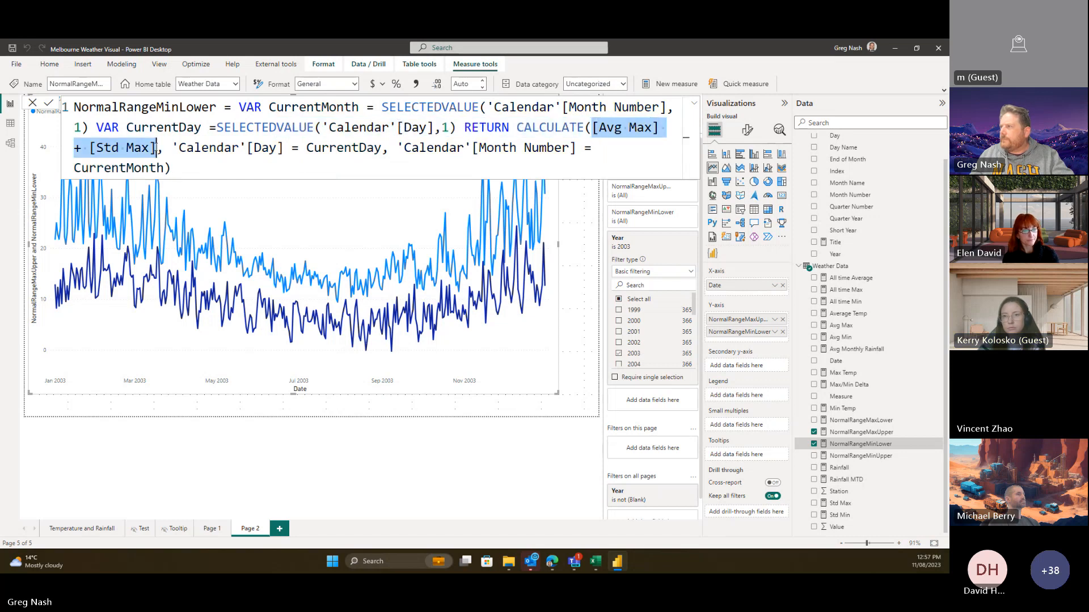
type("[Avg Min] - [Std Min]")
left_click(227, 175)
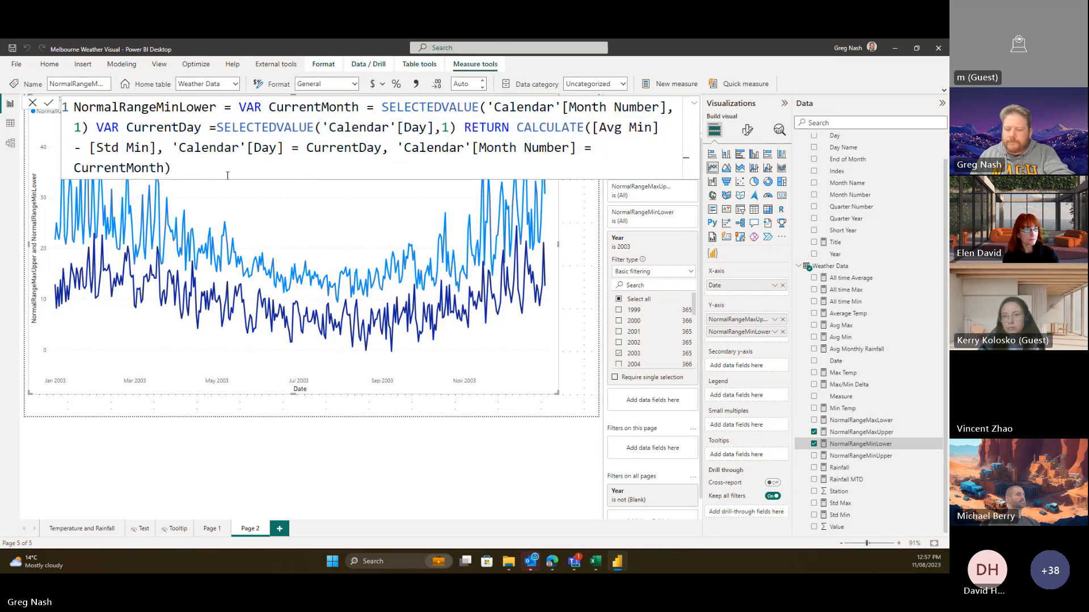
key("Return")
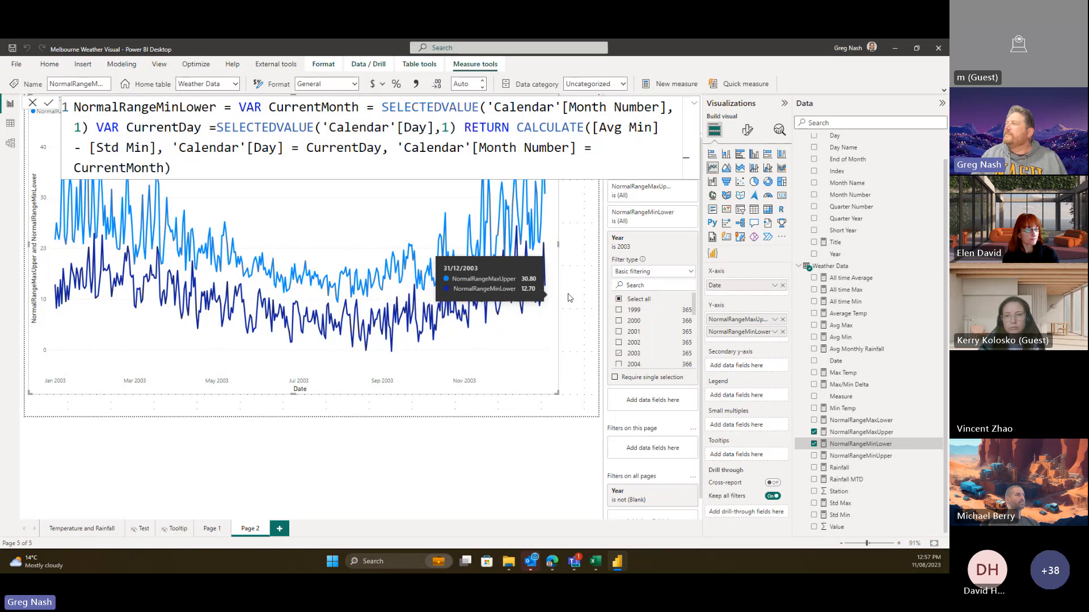
left_click(595, 143)
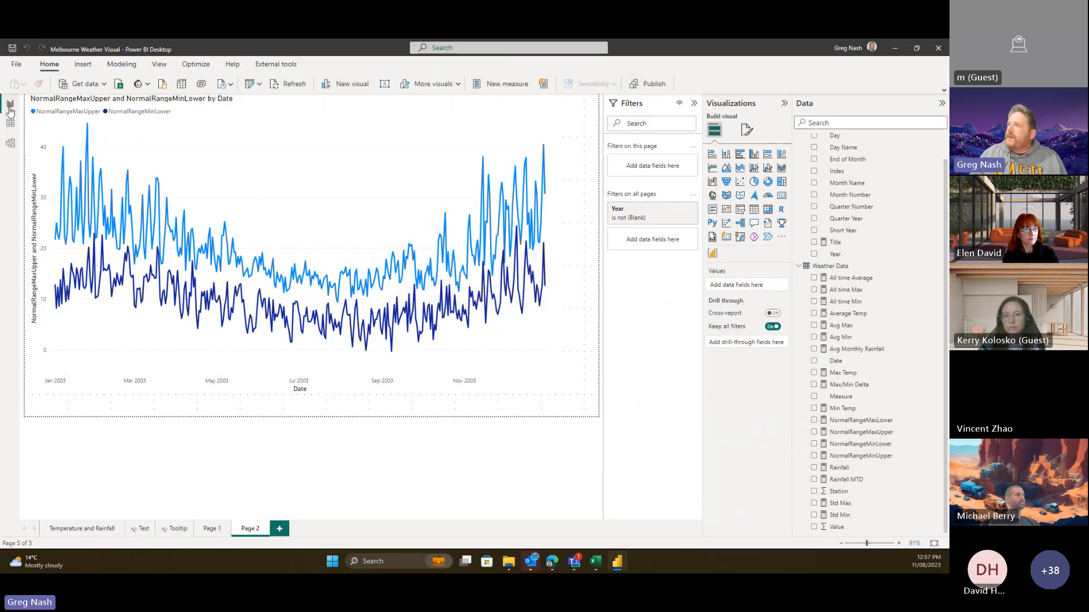
- Glance at Model view and ChatGPT, then return to the Page 1 temperature chart
left_click(21, 149)
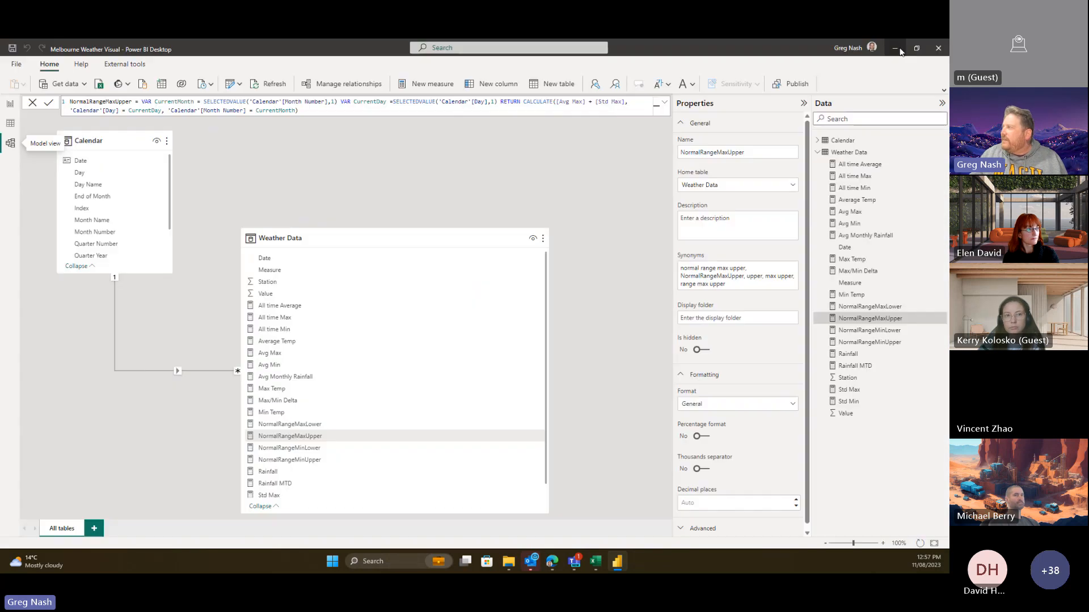
left_click(894, 50)
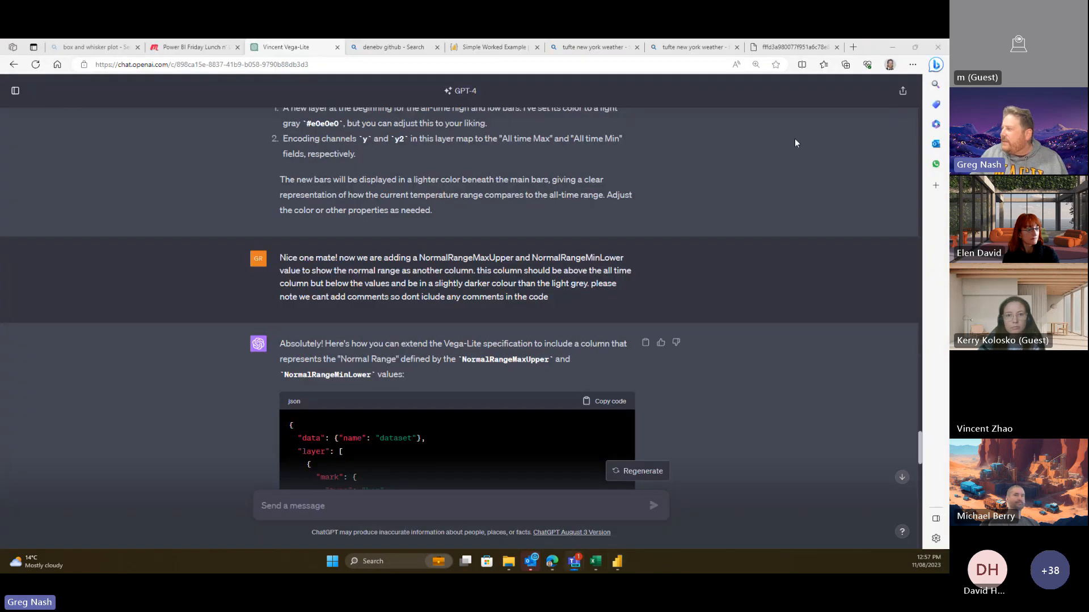
left_click(890, 50)
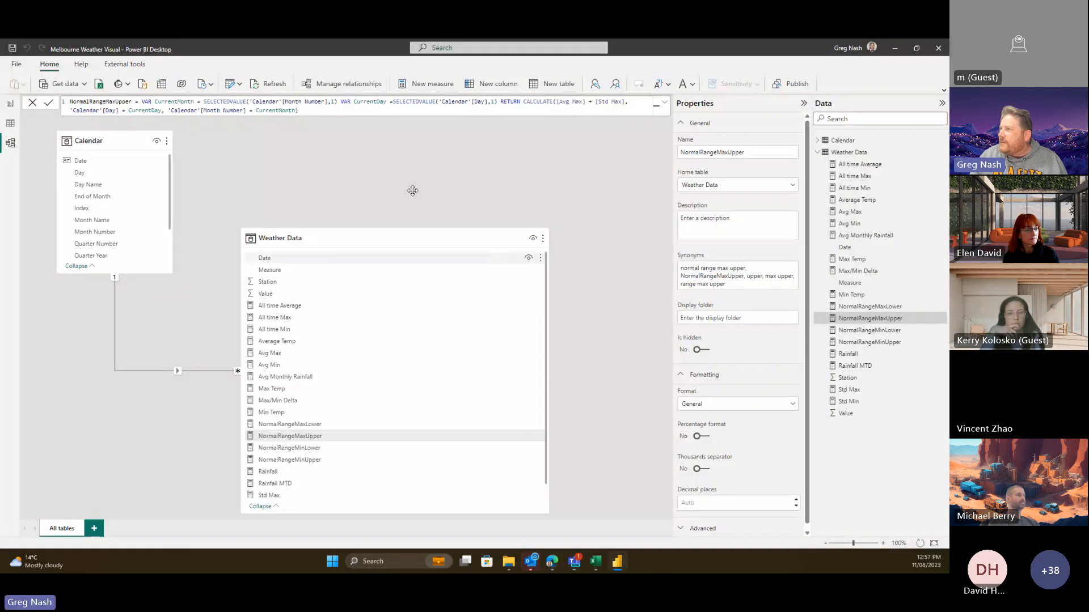
left_click(10, 103)
left_click(211, 529)
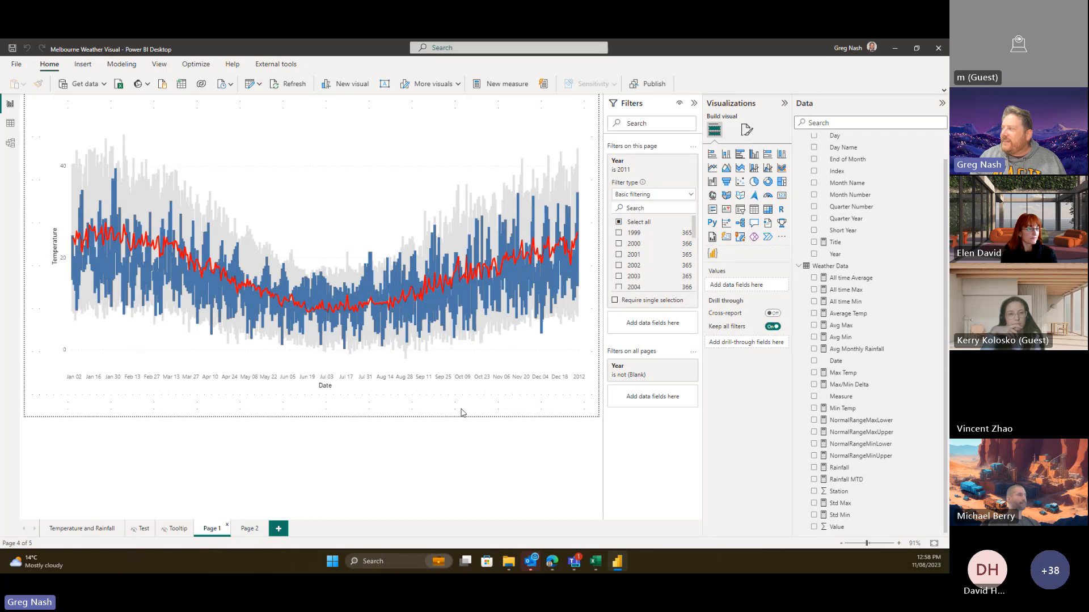
- Draft a ChatGPT request for a cumulative monthly rainfall line chart vertically below the column chart
left_click(552, 561)
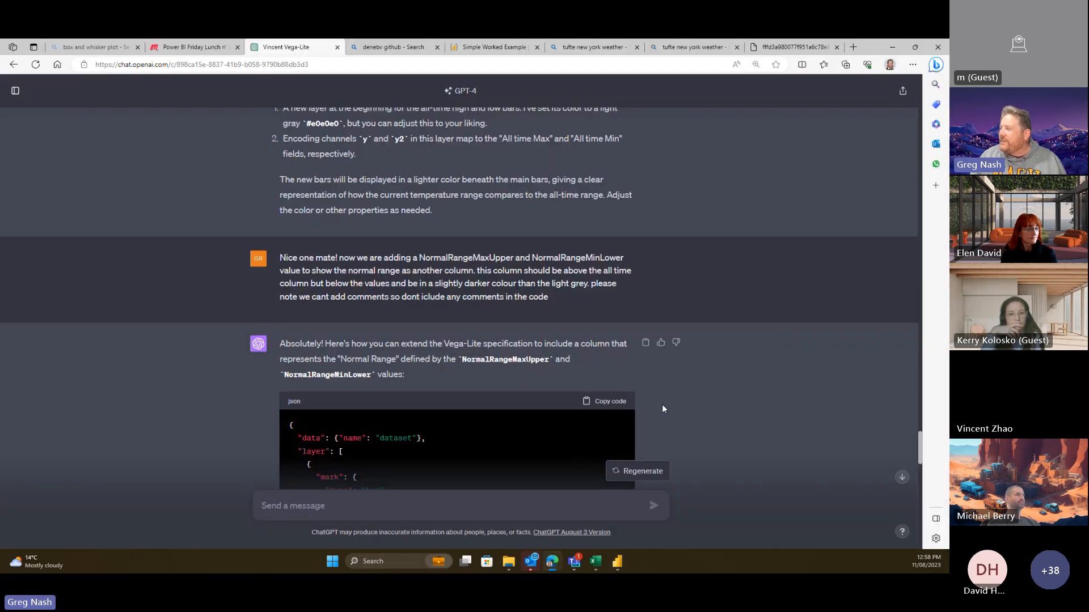
scroll(662, 404, "down", 15)
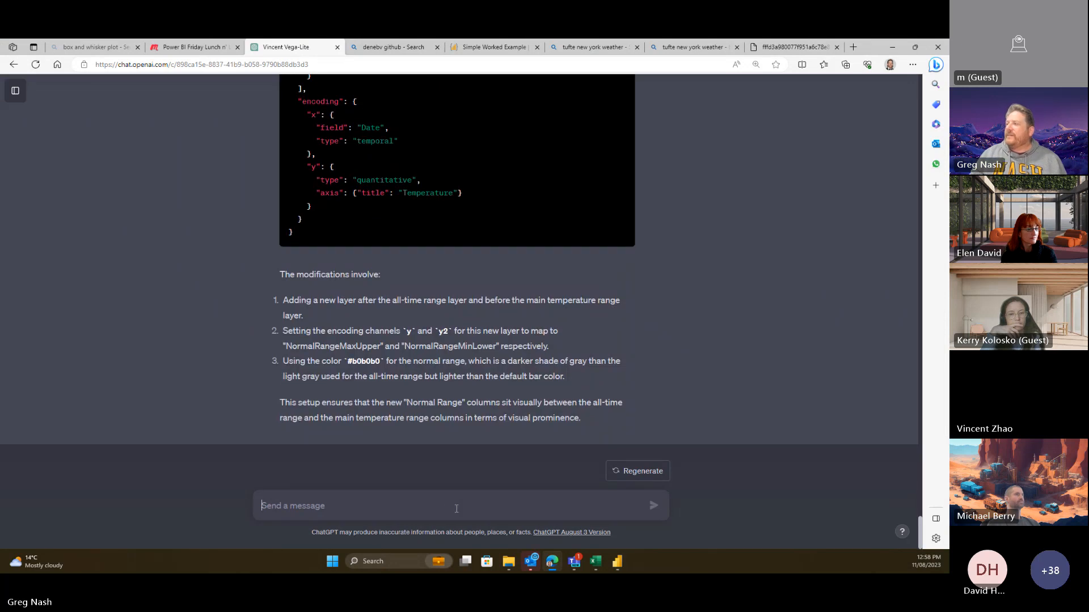
type("OK")
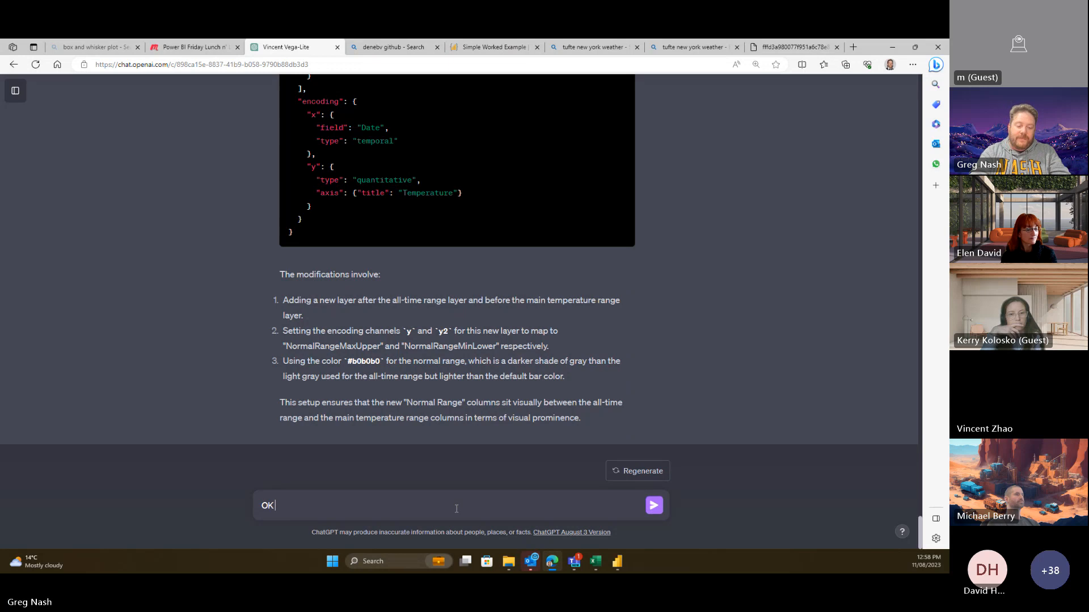
type(" thanks for up")
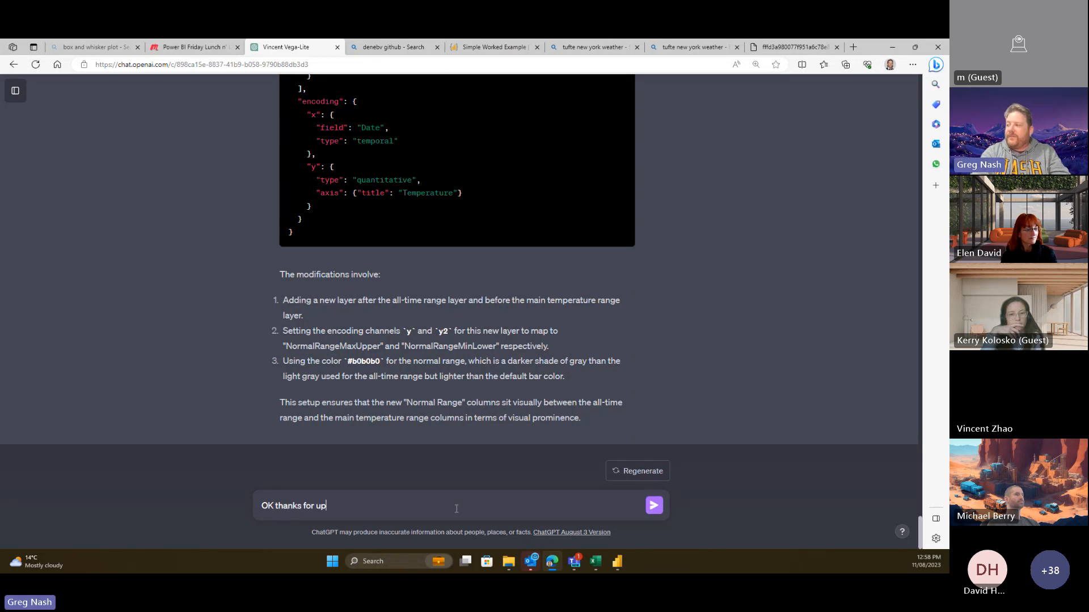
type("ur help so far. We'd")
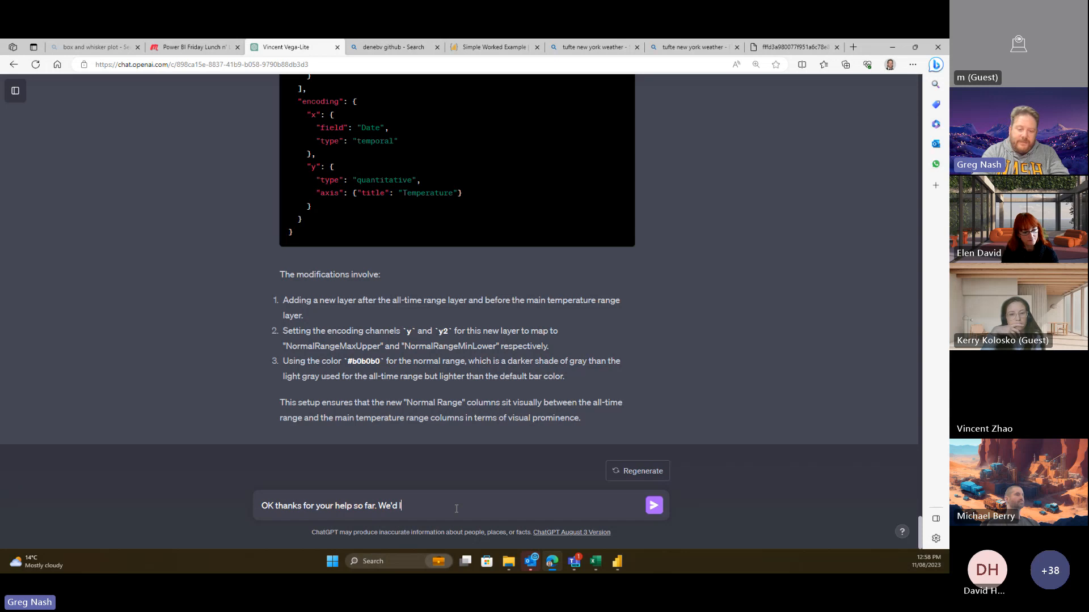
type("like to add")
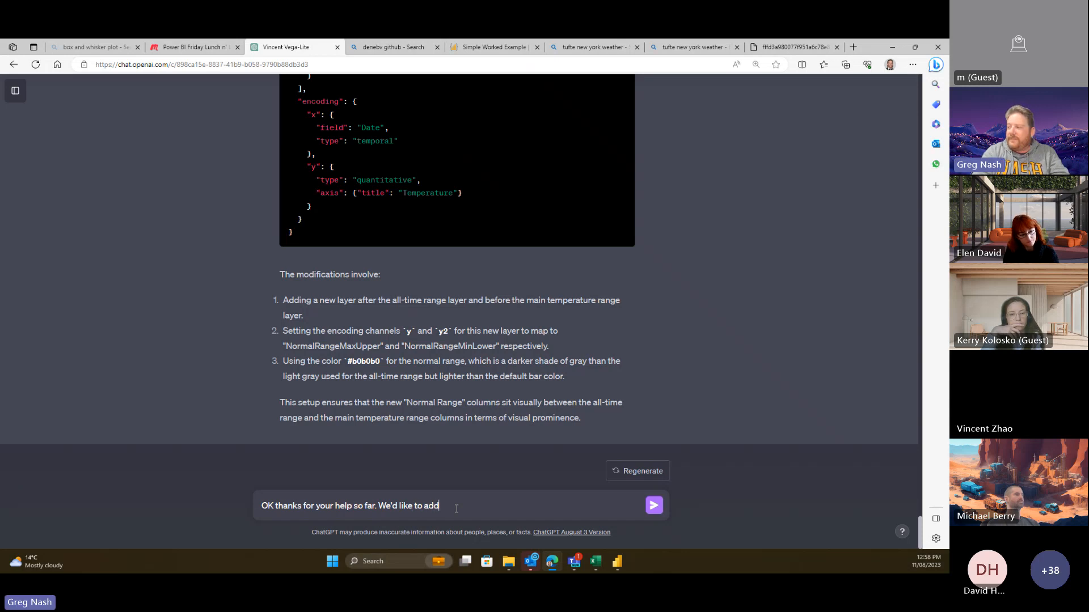
key("BackSpace")
key("BackSpace")
key("BackSpace")
type("con")
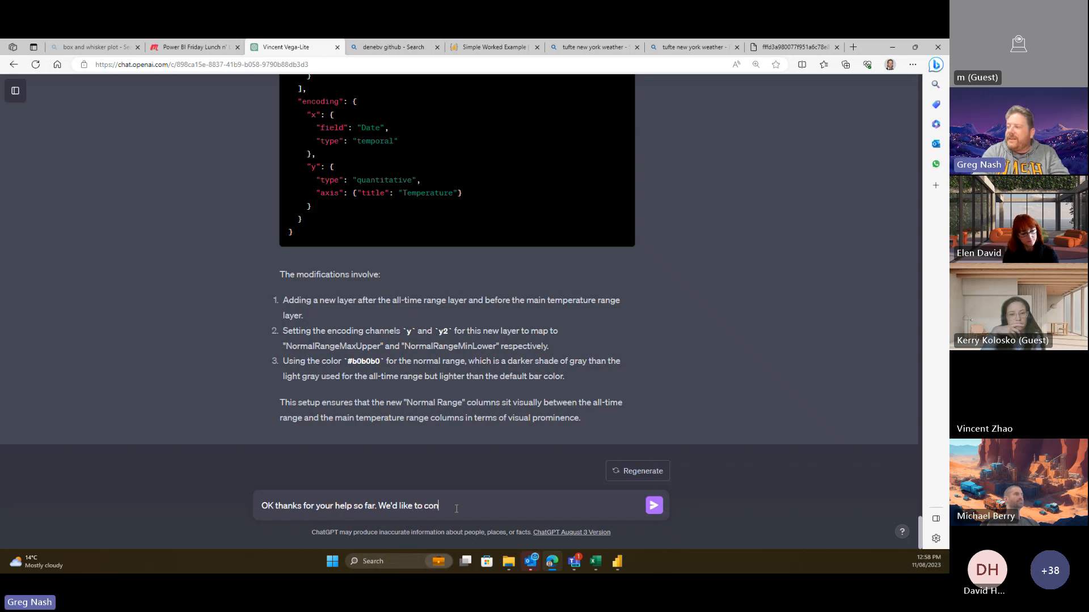
type("catenate a s")
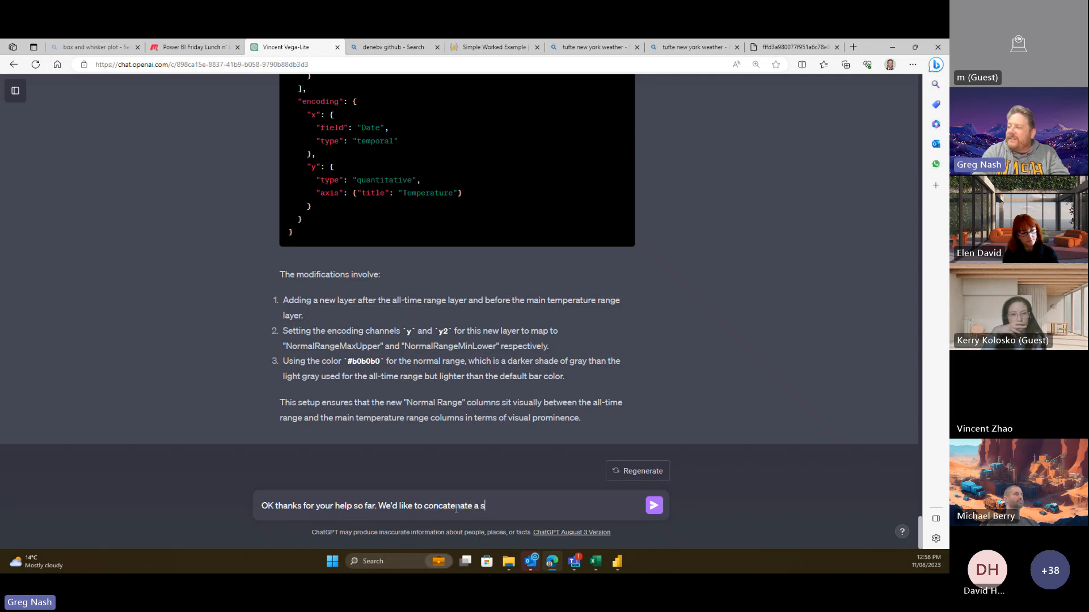
type("econd ")
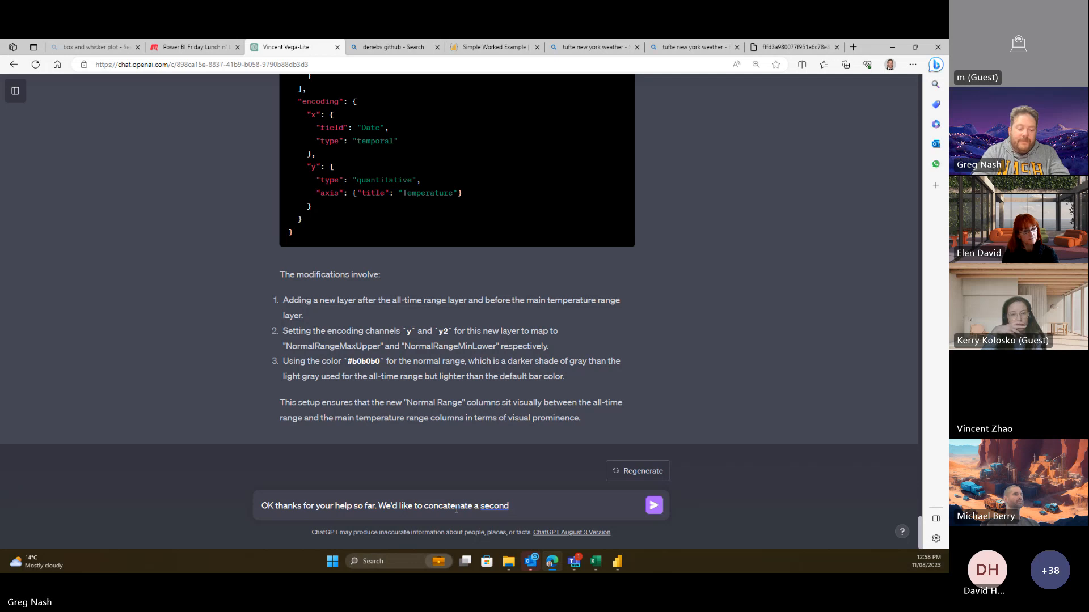
type("line cah")
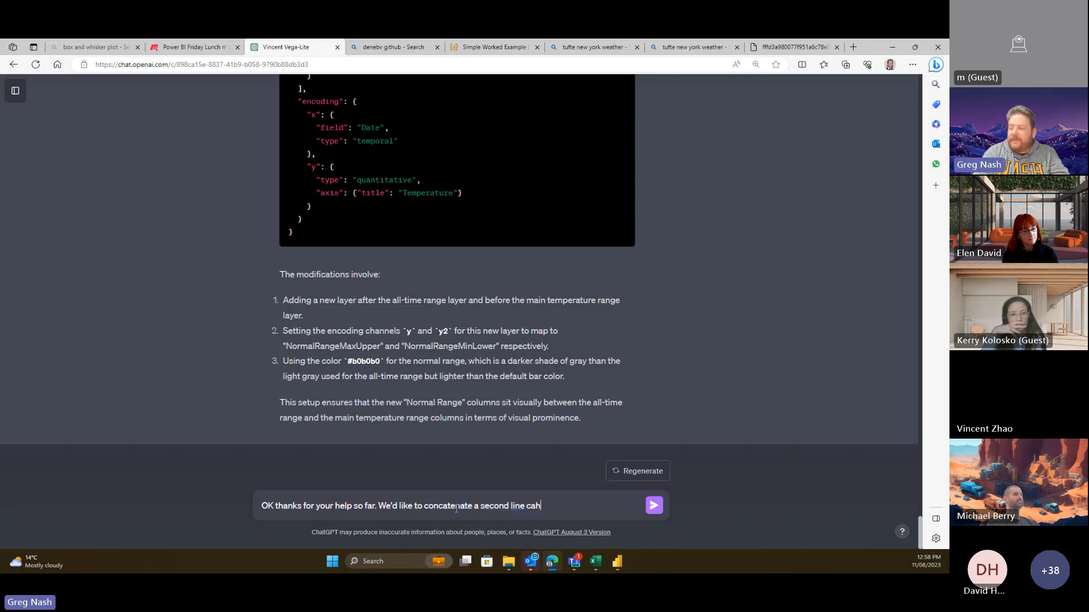
type("r")
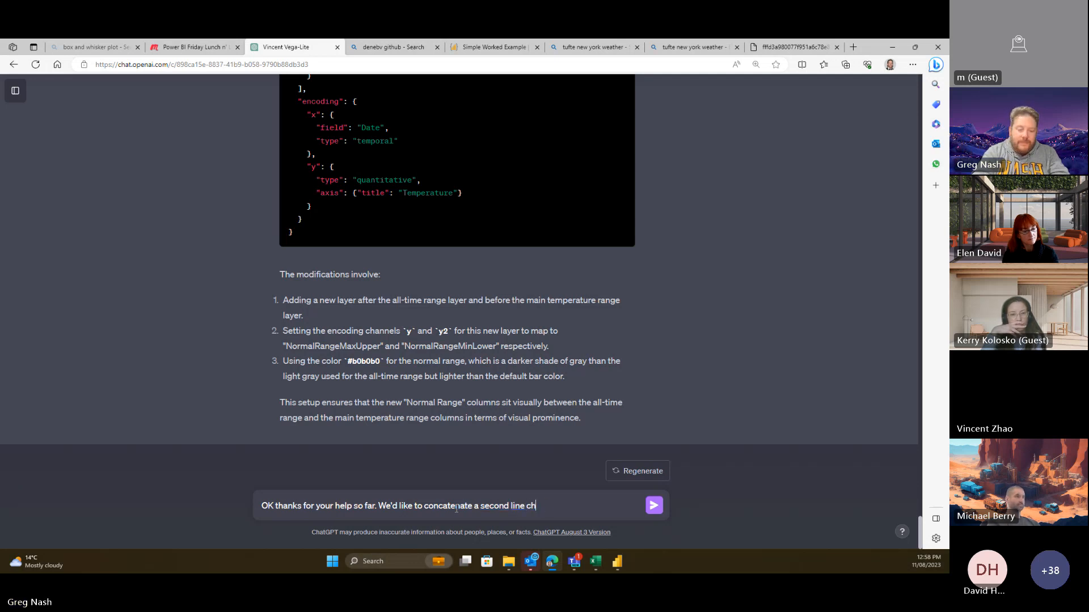
type(" below the")
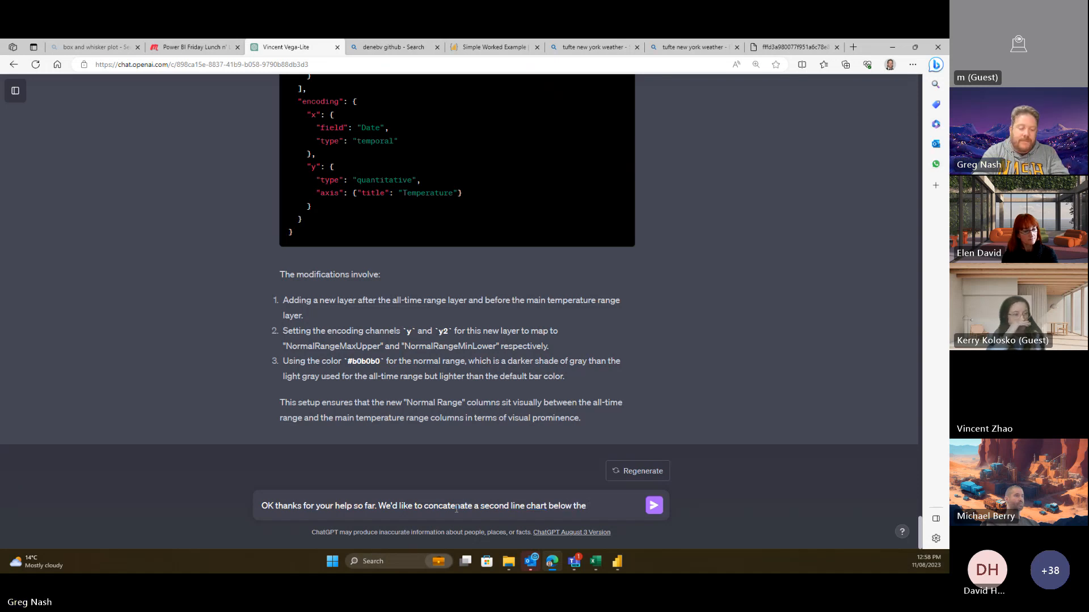
type(" column ")
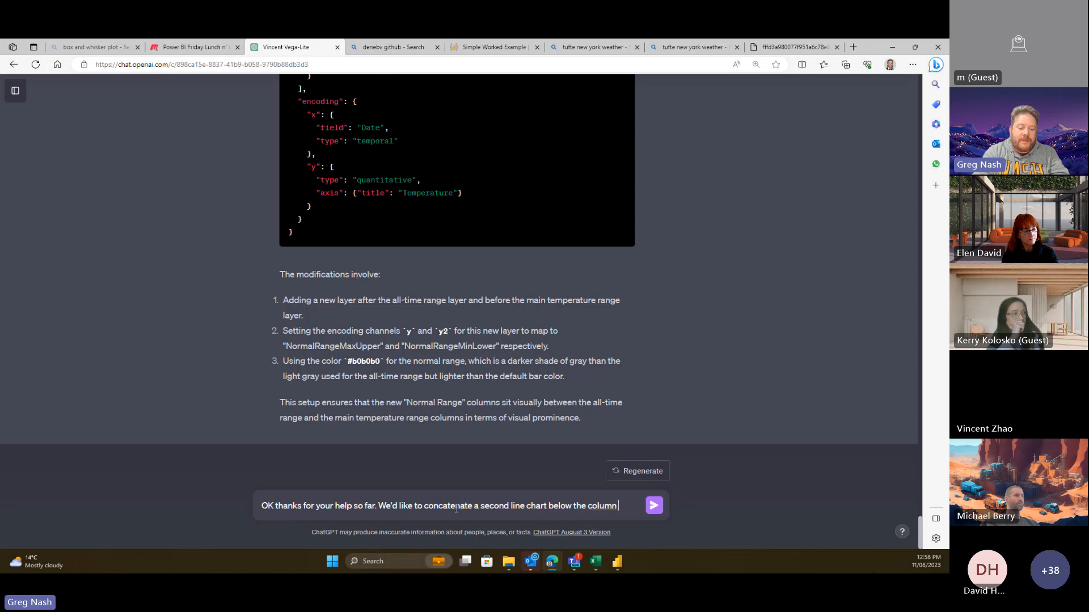
type("ca")
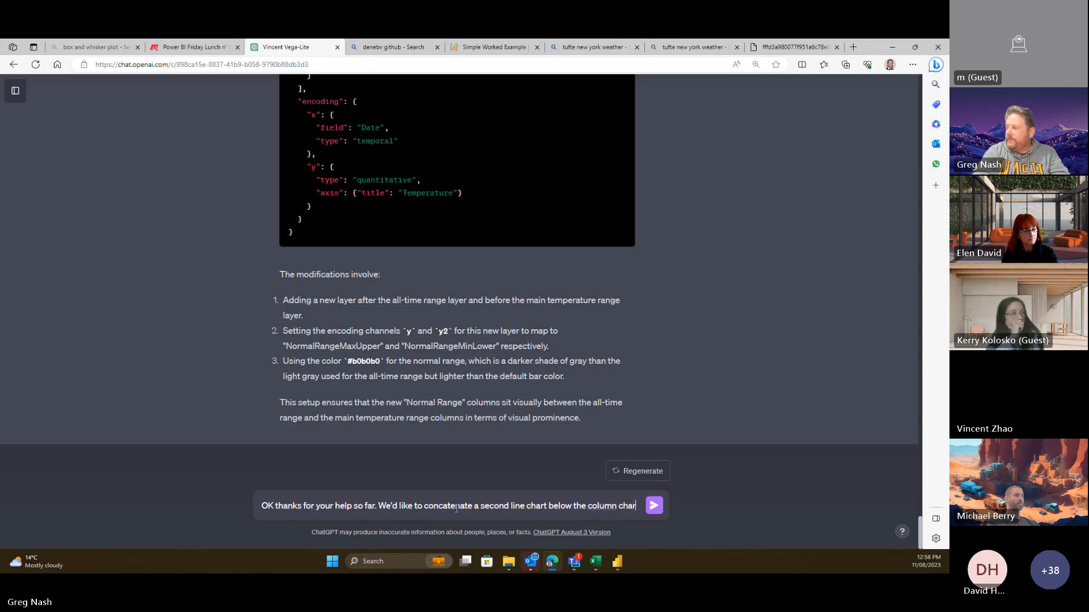
type("rt, this ")
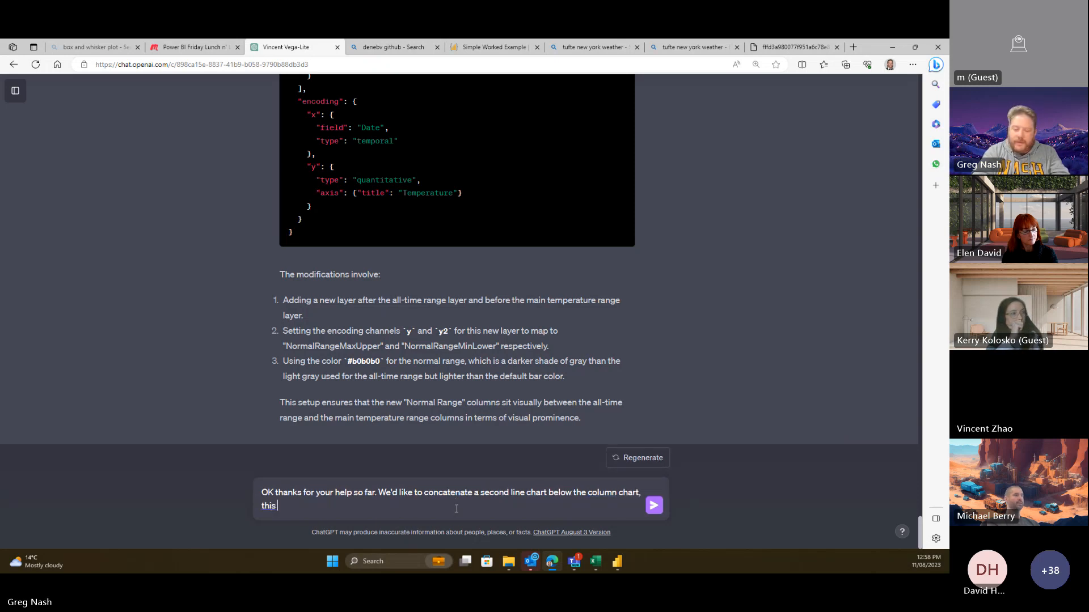
type("chart will")
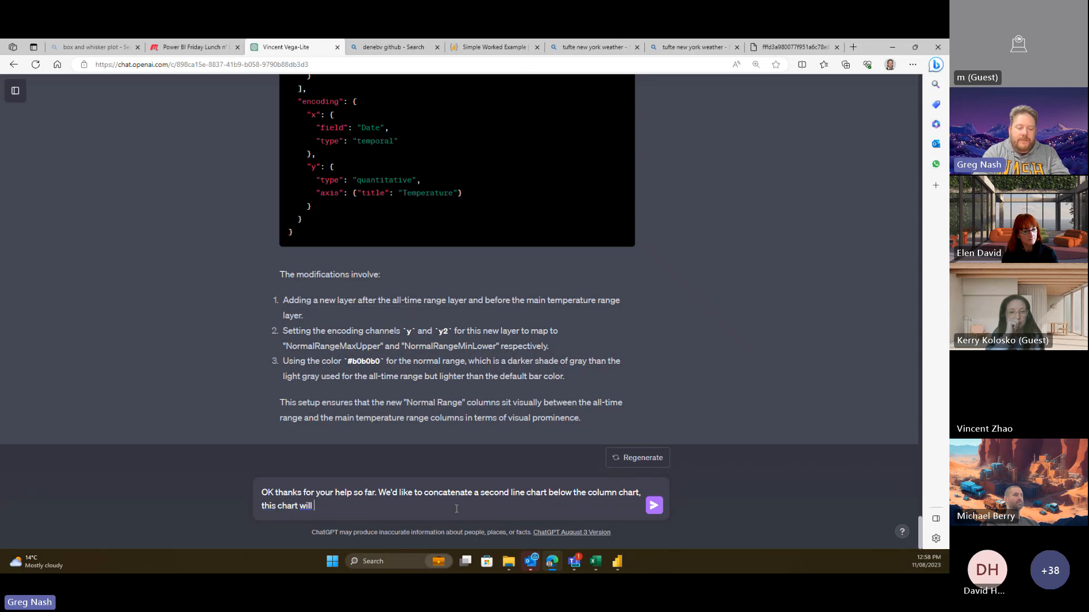
type(" shot cu")
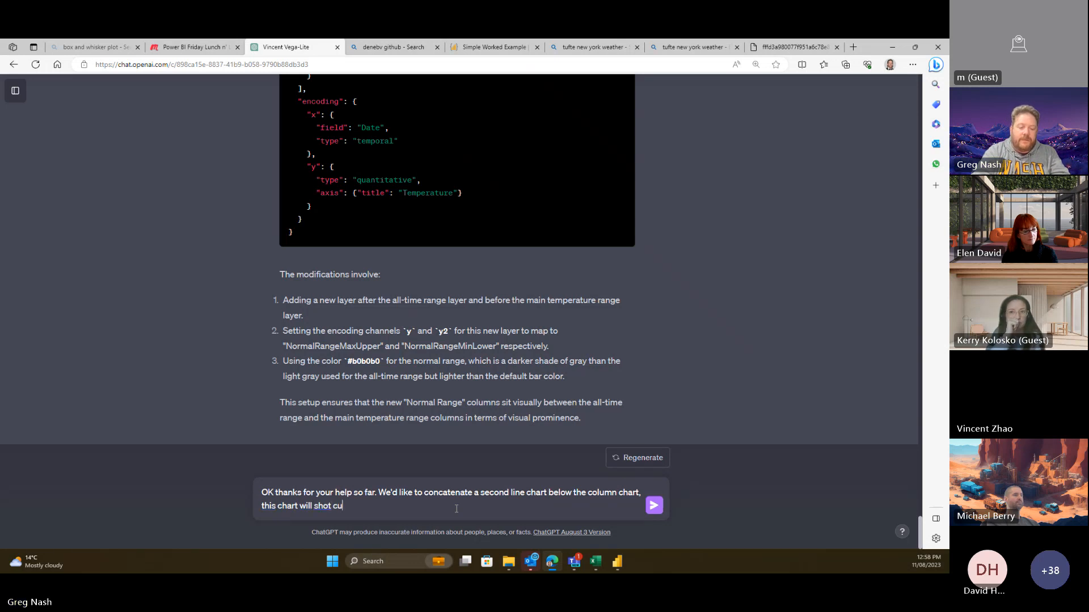
type("mulative rainfa")
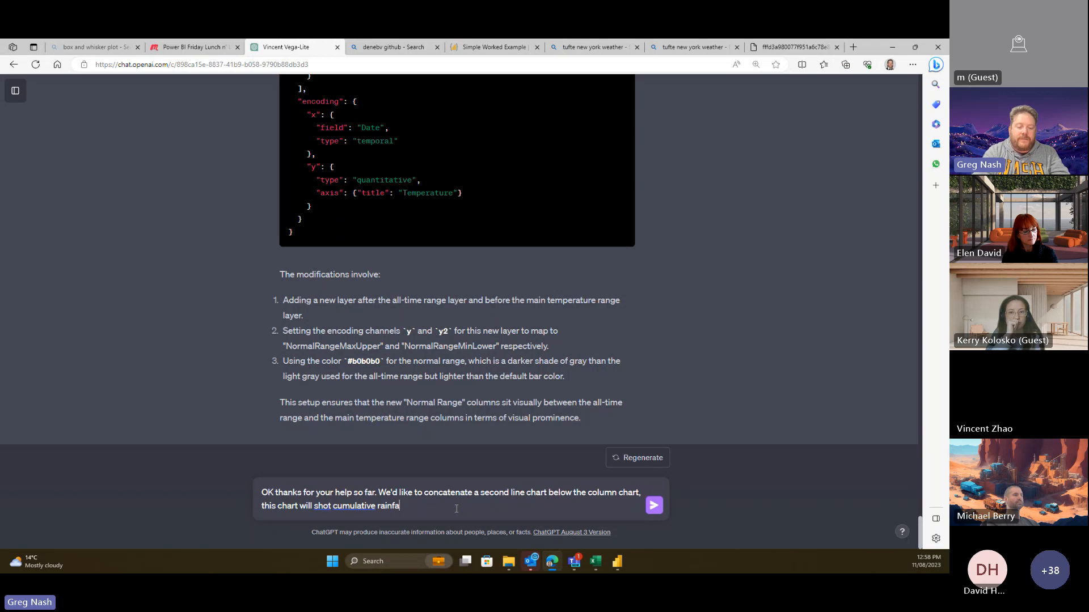
type("ll for")
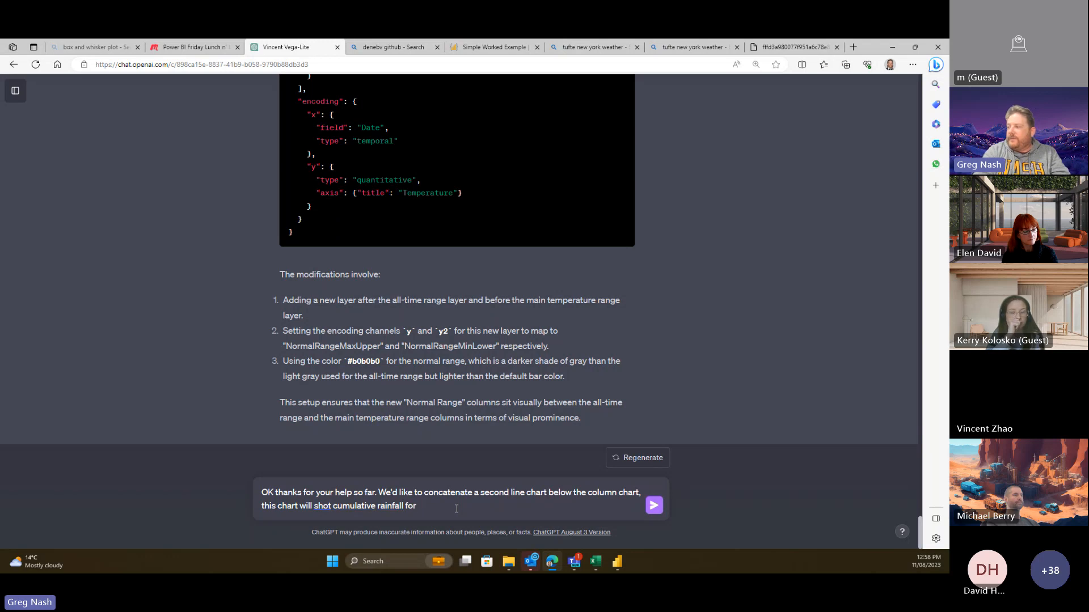
left_click(332, 507)
key("BackSpace")
type("w")
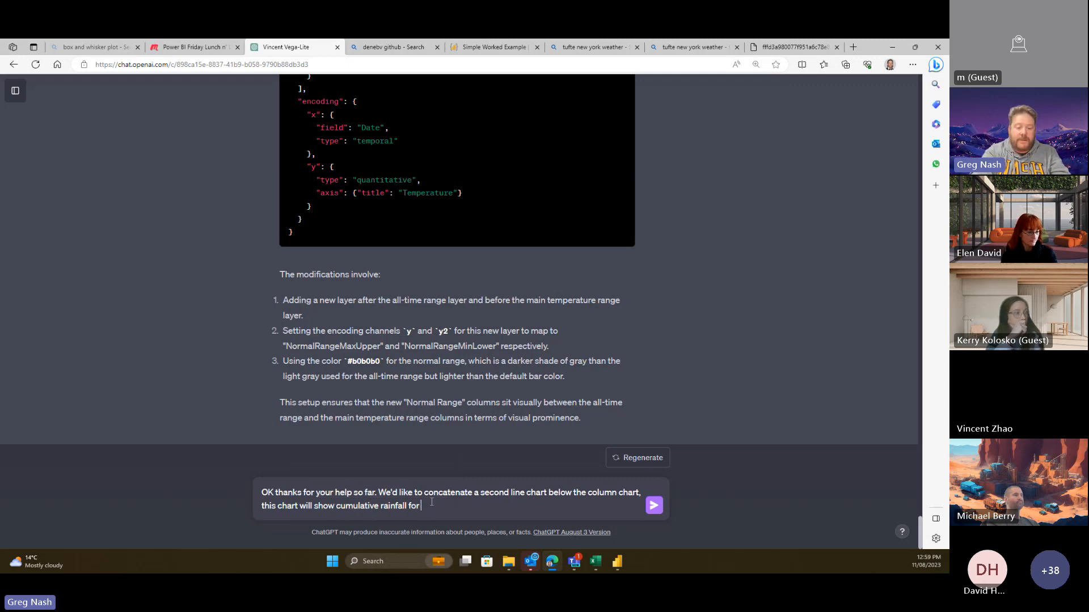
type(" cumulative rainfall for each mon")
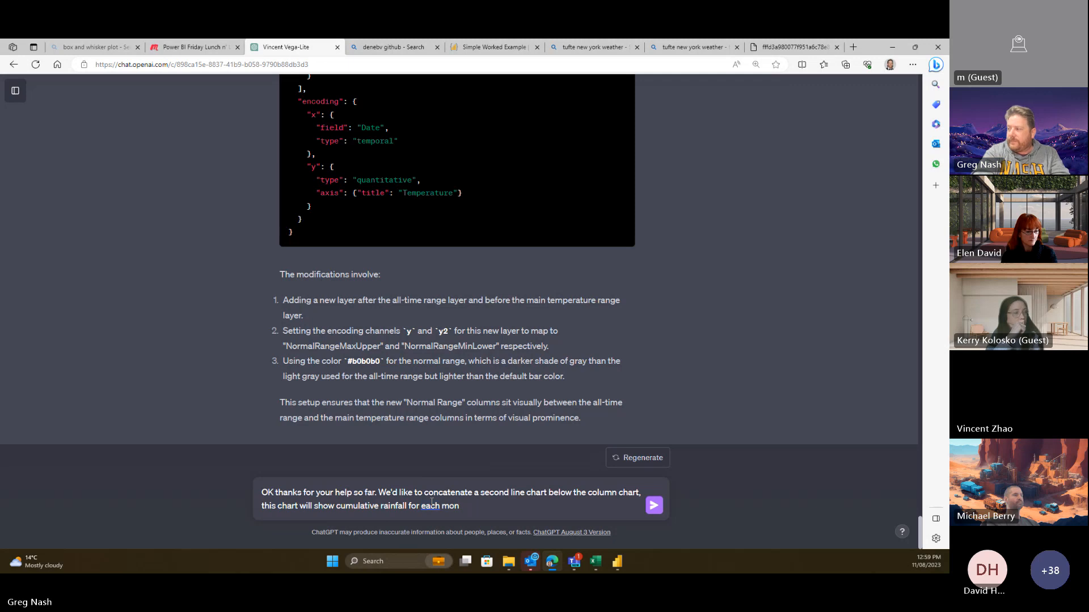
type("th dis")
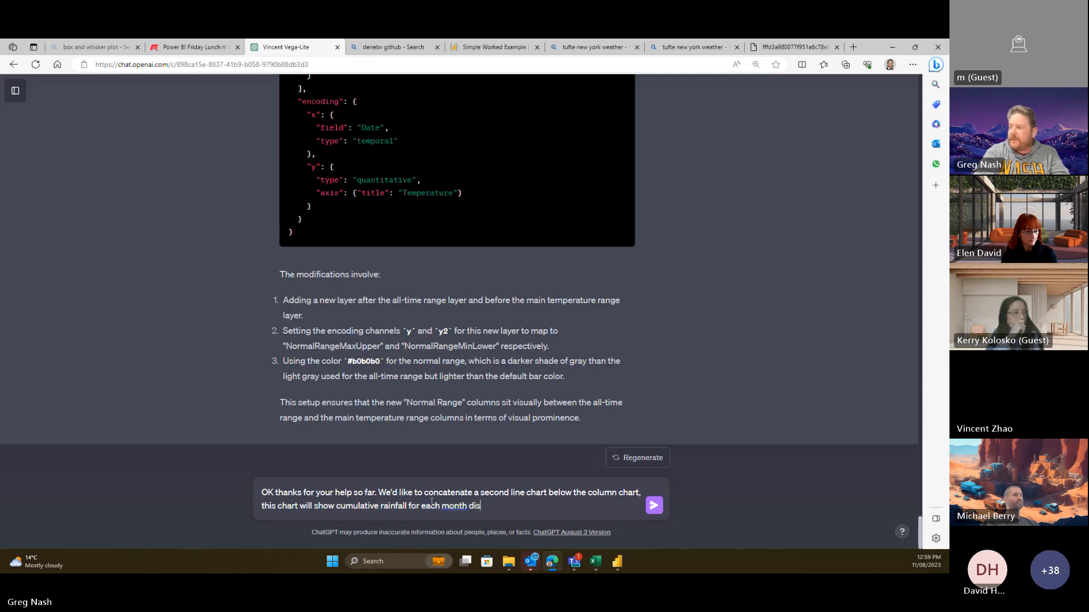
type("play ")
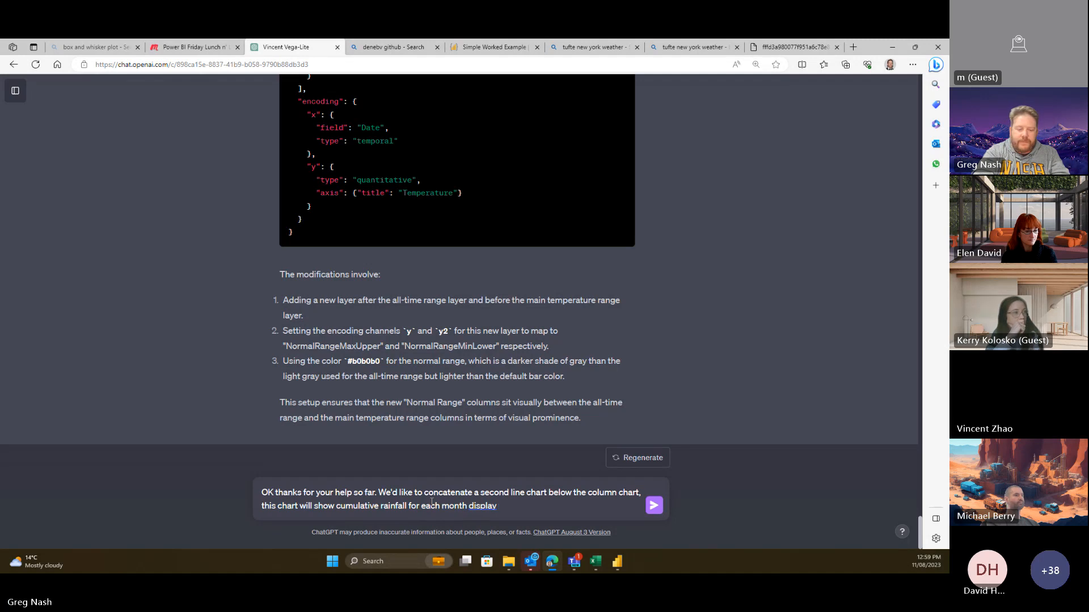
type("ver")
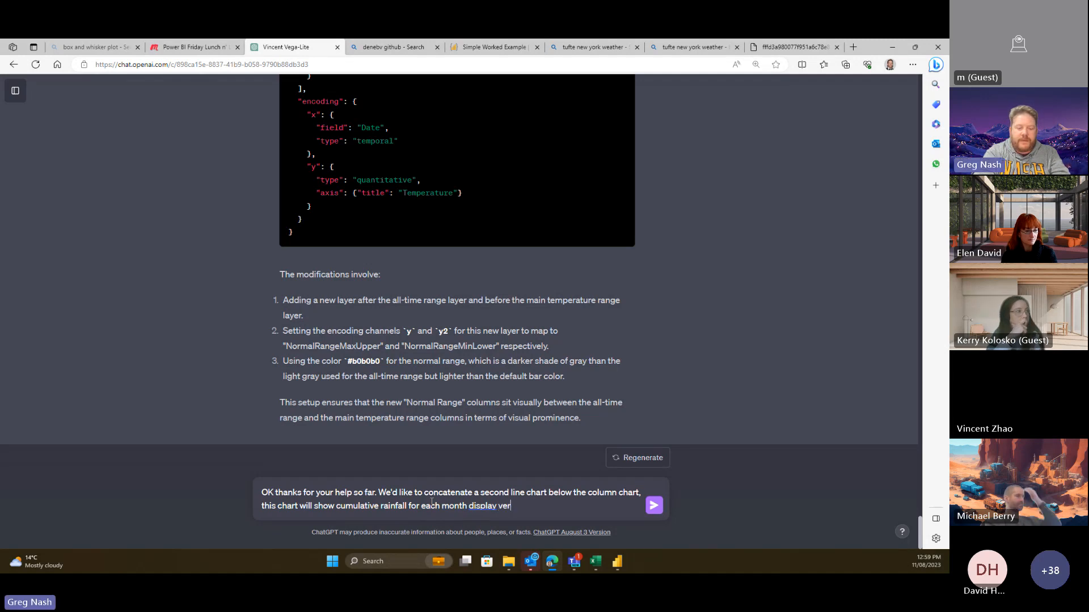
type("tically un")
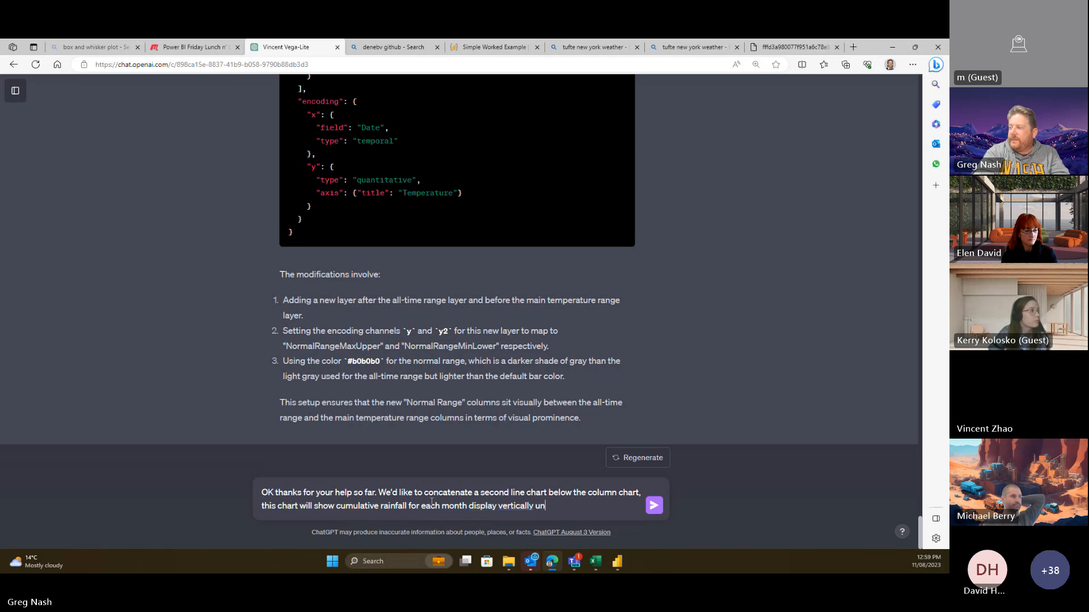
type("derneath ")
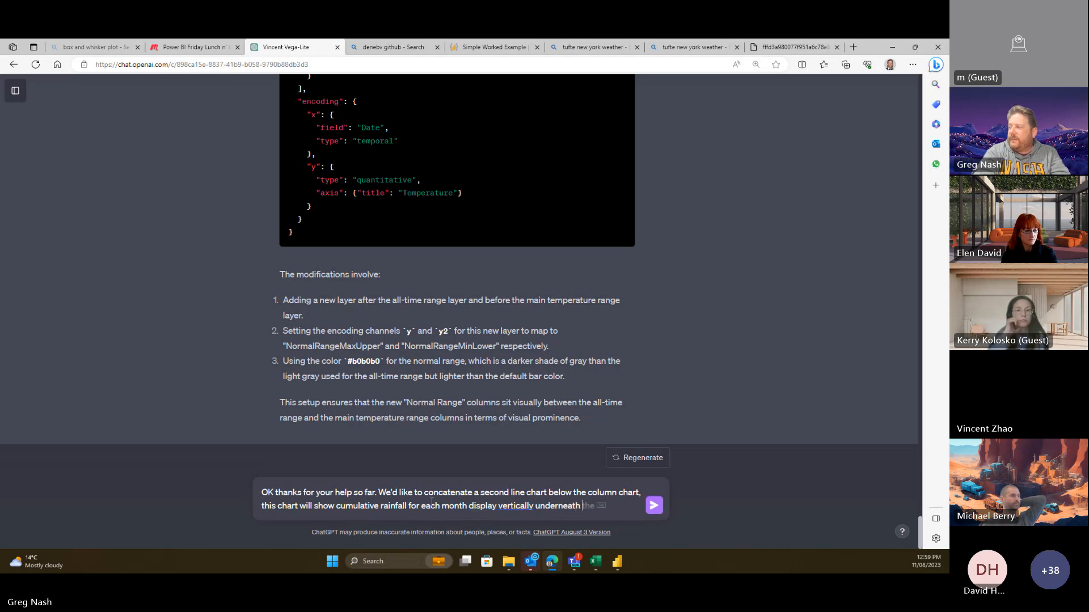
type("the column cha")
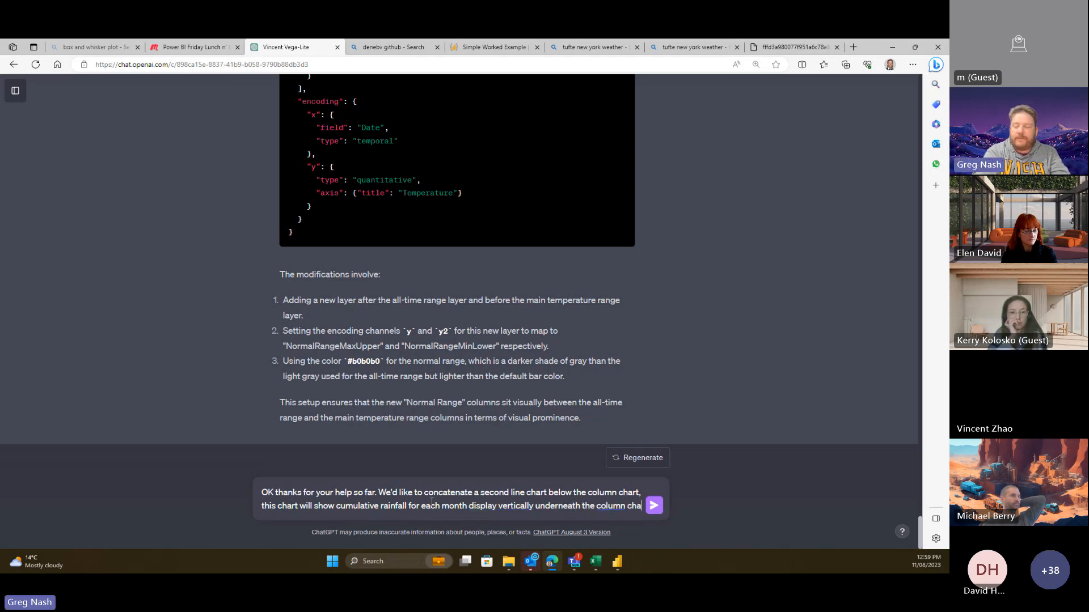
type("rt. is ")
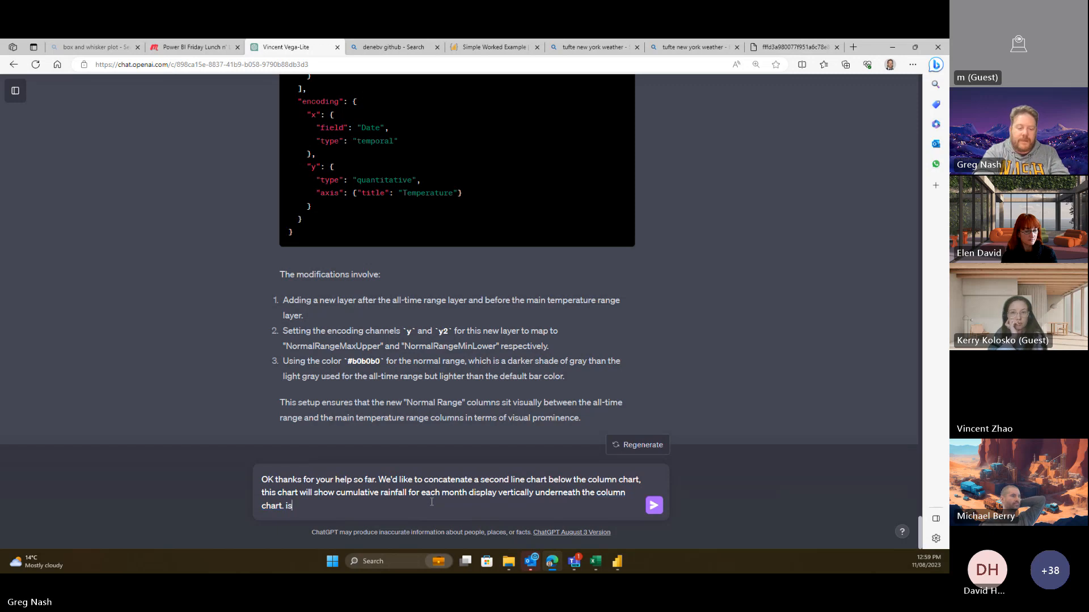
type("this possible?")
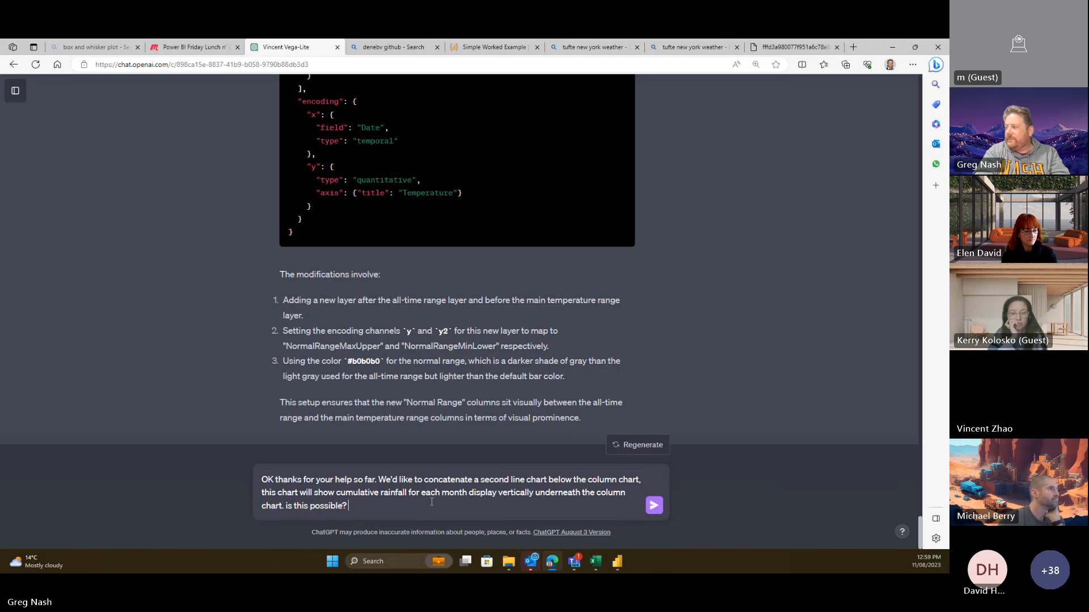
- Send the concatenation question and copy ChatGPT's suggested vconcat Vega-Lite code
key("Return")
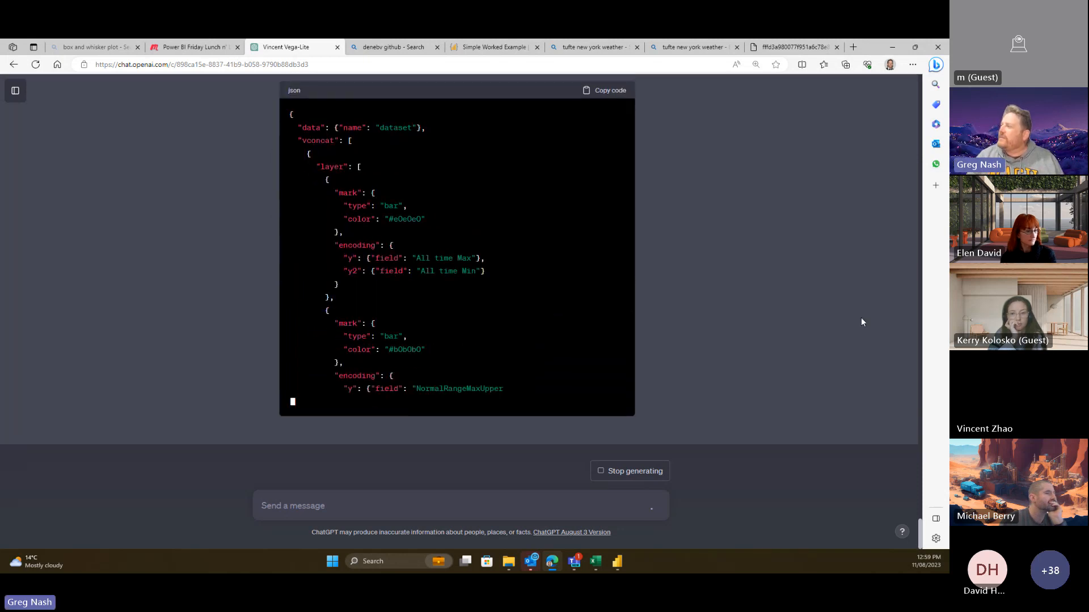
scroll(860, 317, "up", 5)
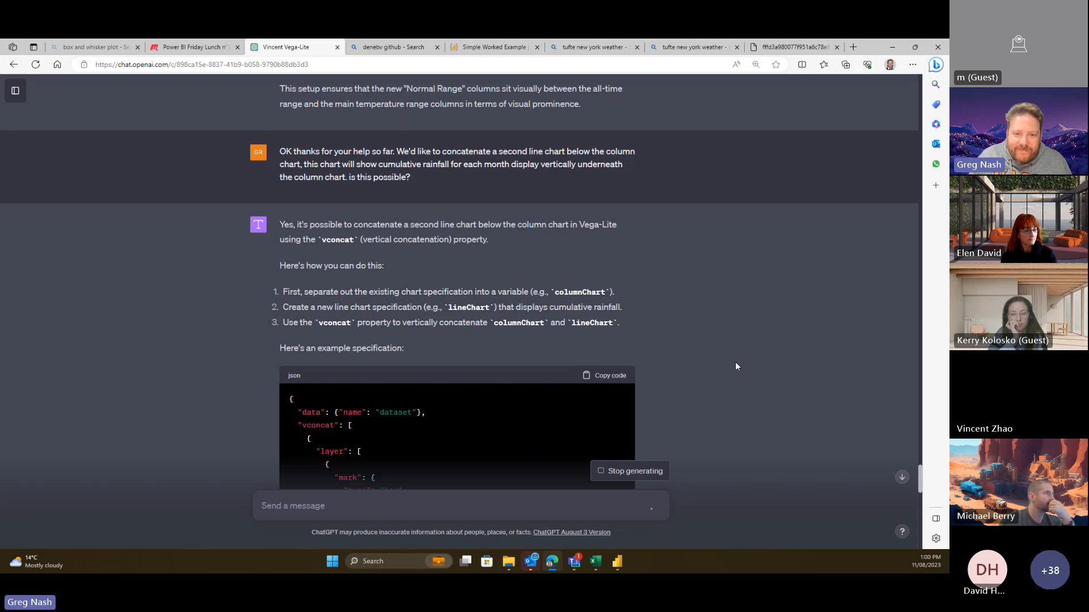
scroll(740, 356, "down", 15)
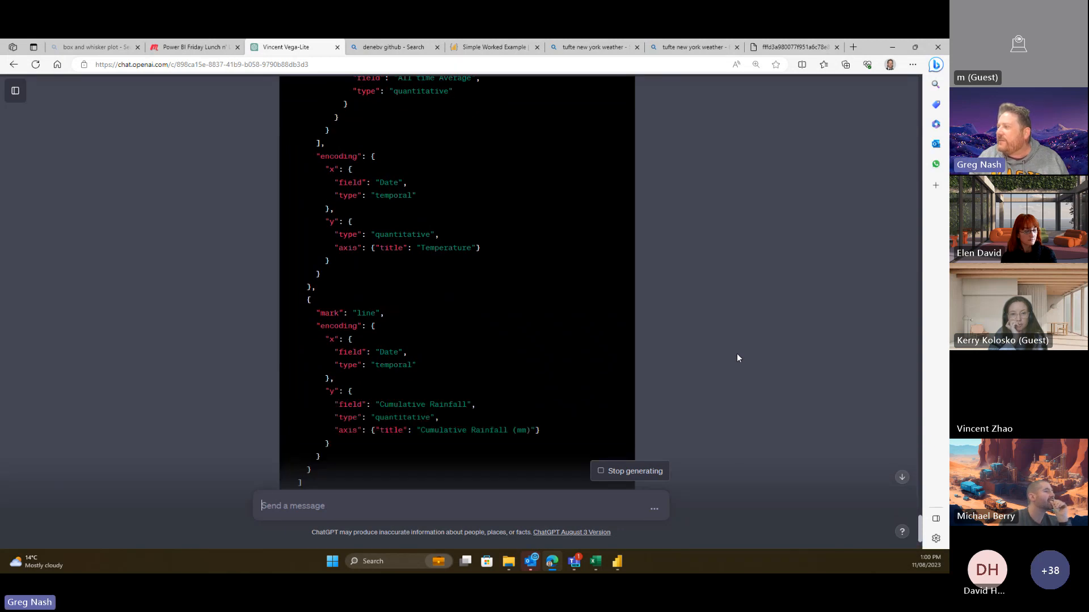
scroll(743, 343, "down", 3)
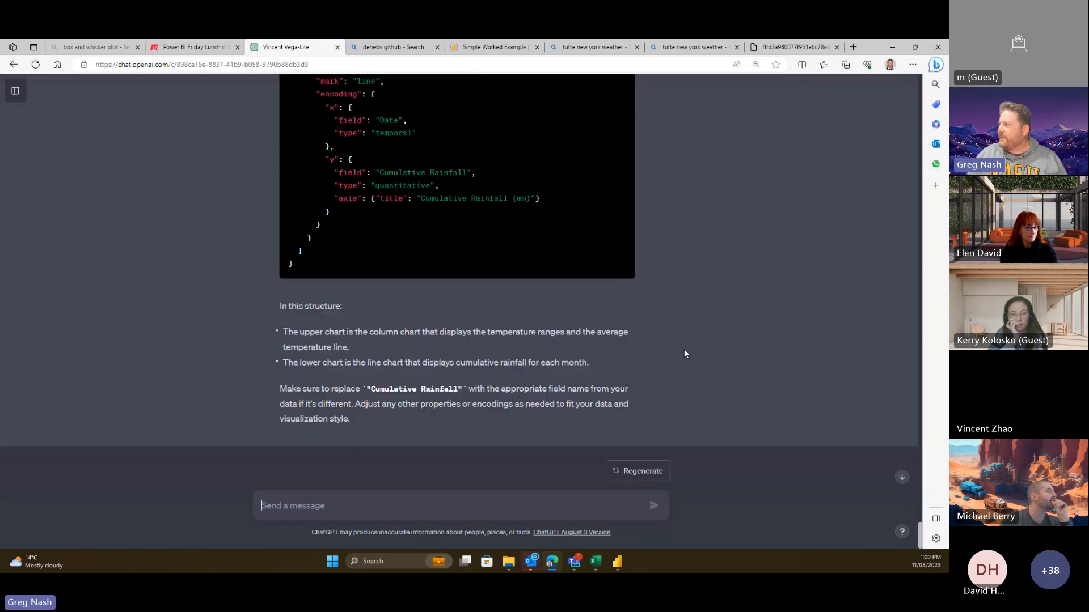
scroll(684, 349, "up", 20)
scroll(638, 357, "down", 5)
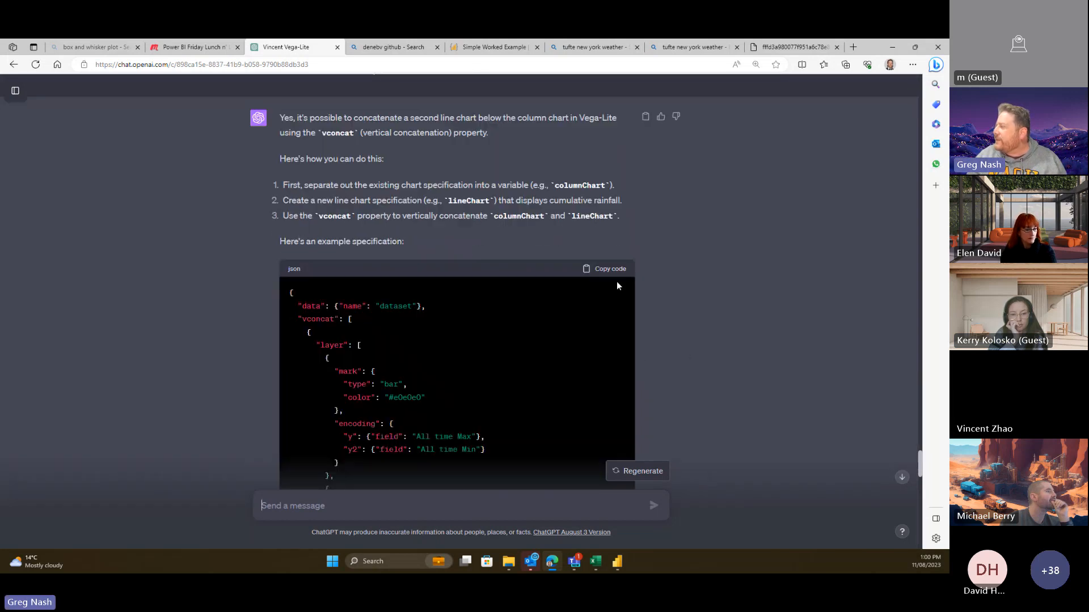
left_click(605, 269)
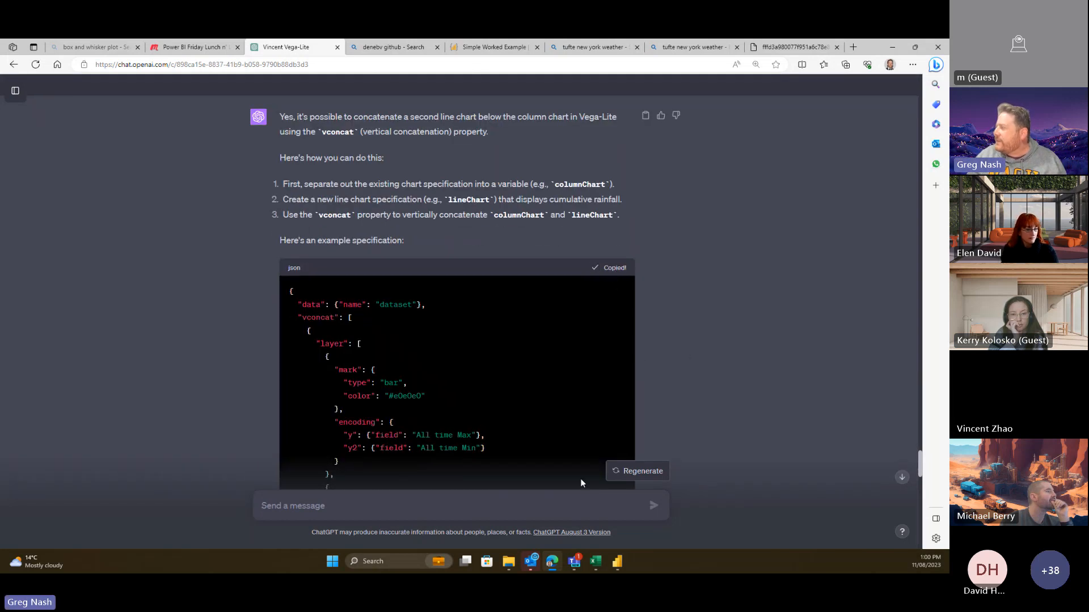
left_click(617, 563)
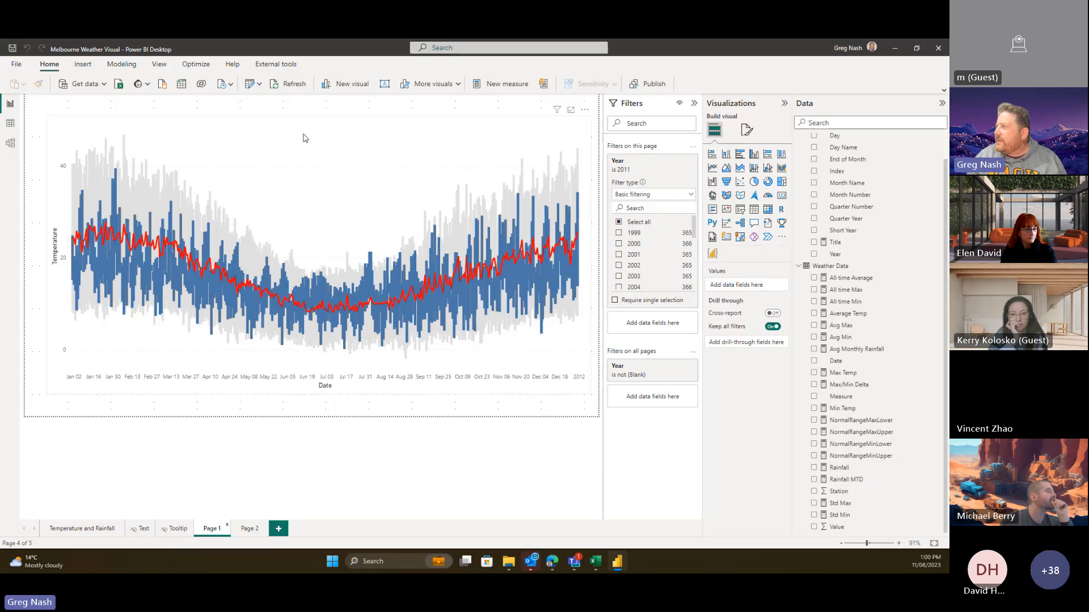
- Replace the weather visual's Deneb spec with the pasted vconcat specification
left_click(585, 110)
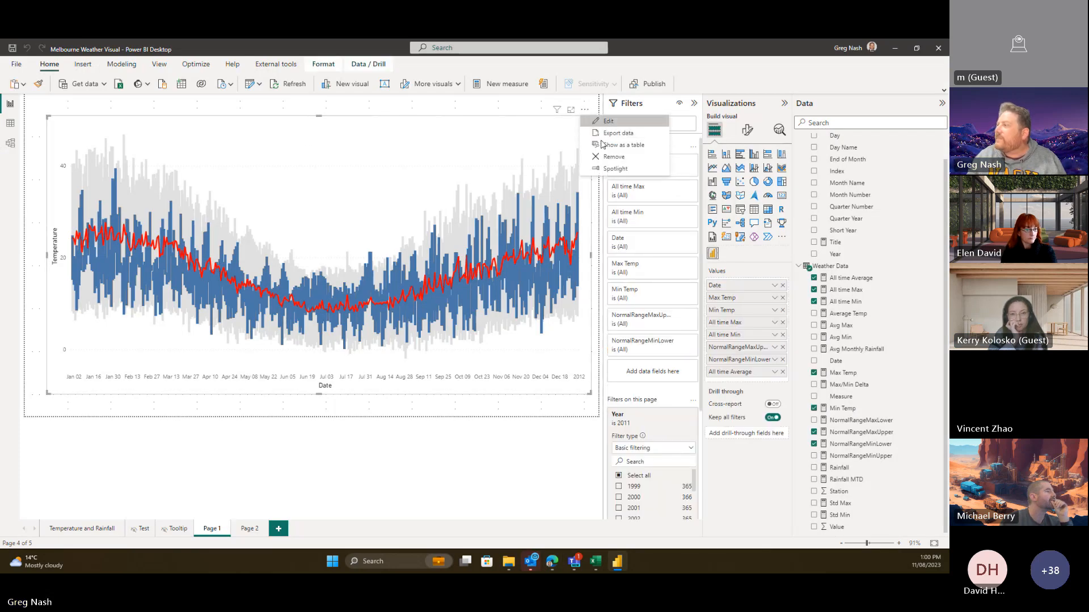
left_click(603, 145)
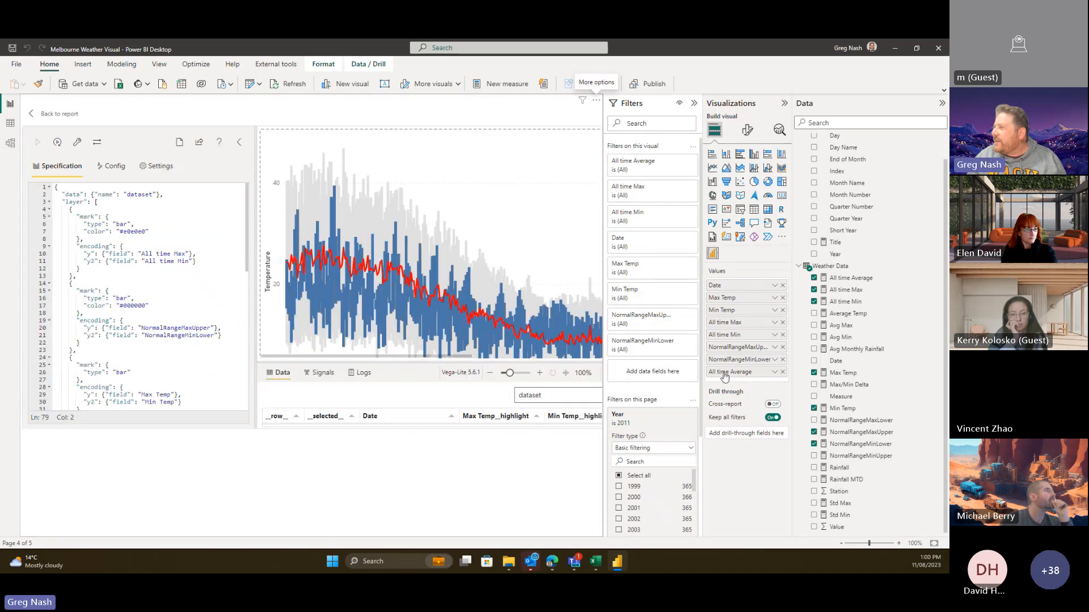
left_click(205, 215)
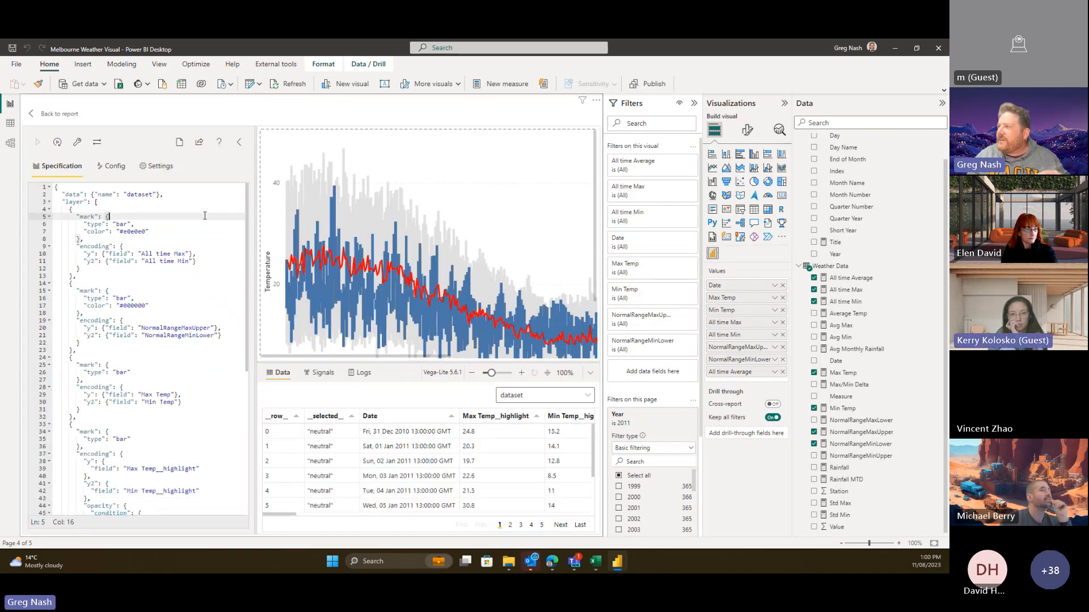
key("ctrl+a")
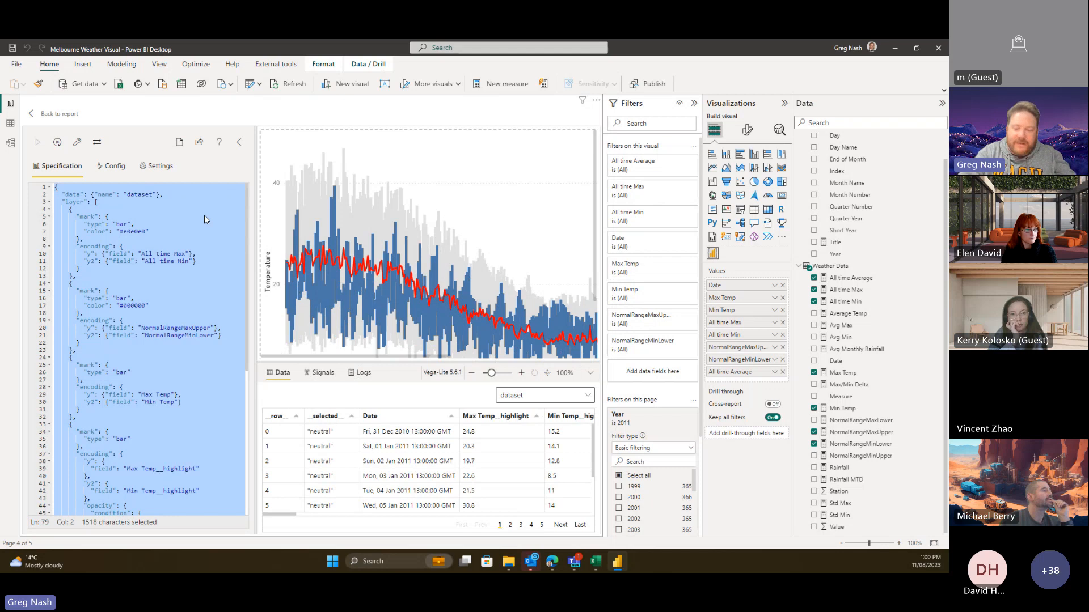
key("Delete")
key("ctrl+v")
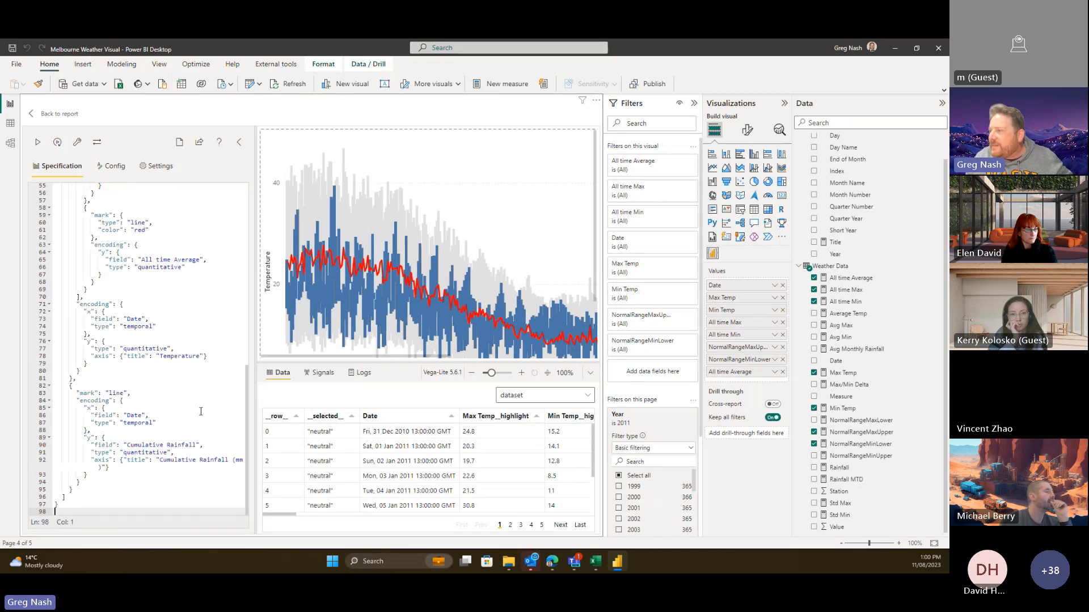
- Change the rainfall line chart's y field from Cumulative Rainfall to "Rainfall MTD"
left_click(202, 402)
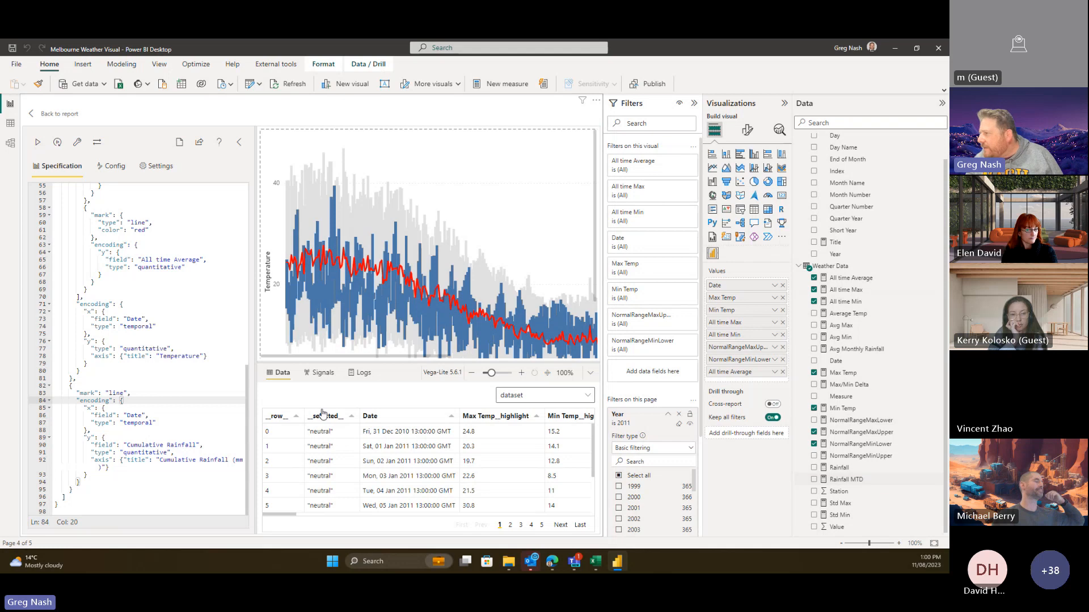
left_click(167, 444)
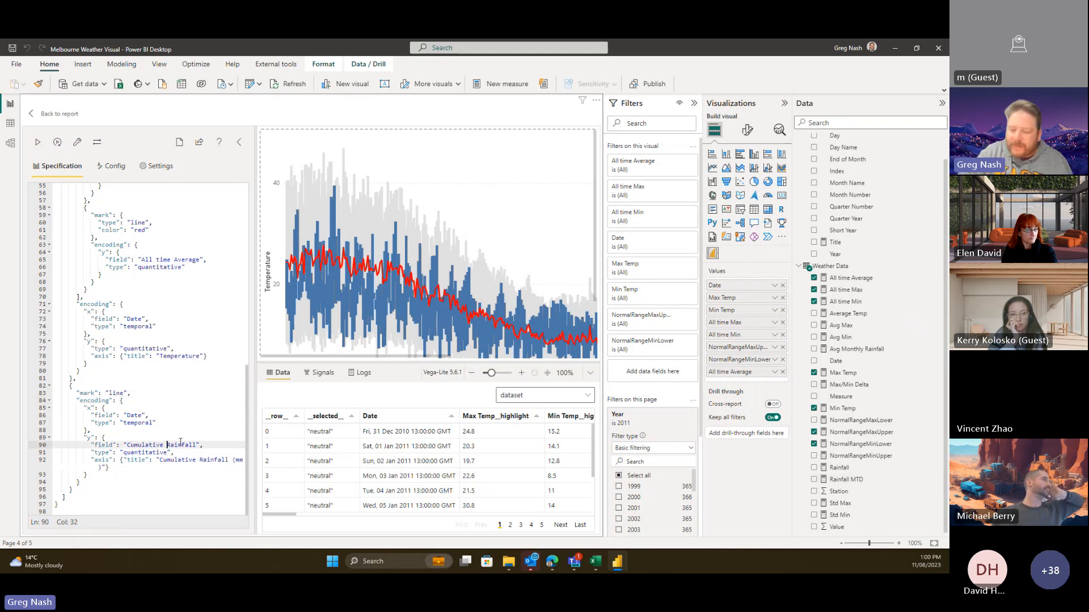
key("BackSpace")
key("BackSpace")
key("BackSpace")
key("BackSpace")
key("BackSpace")
key("BackSpace")
key("BackSpace")
key("BackSpace")
key("BackSpace")
key("BackSpace")
key("BackSpace")
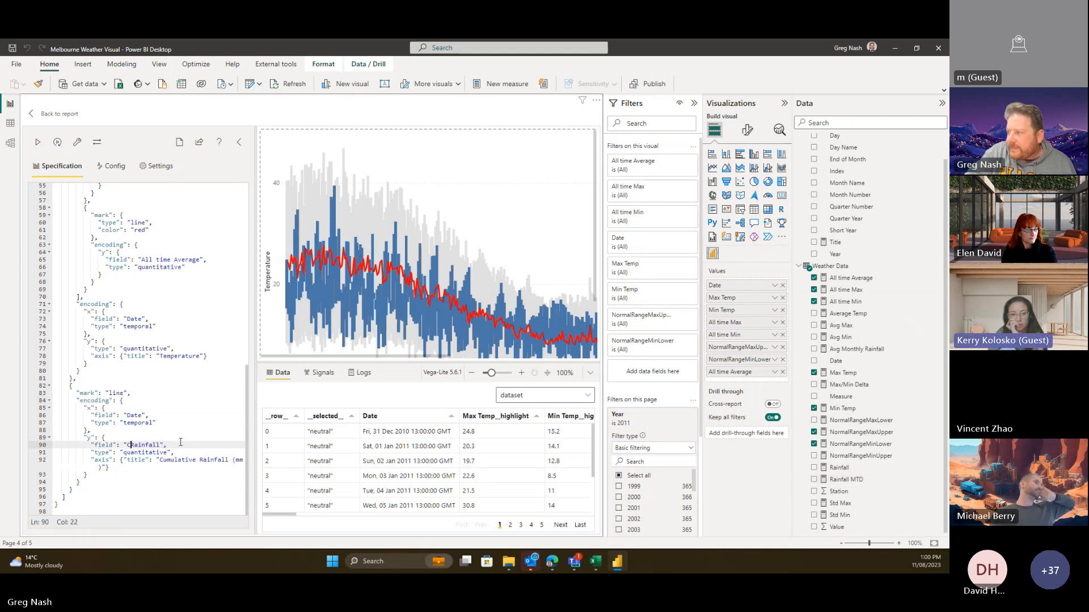
key("Right")
key("Right")
key("Right")
key("Right")
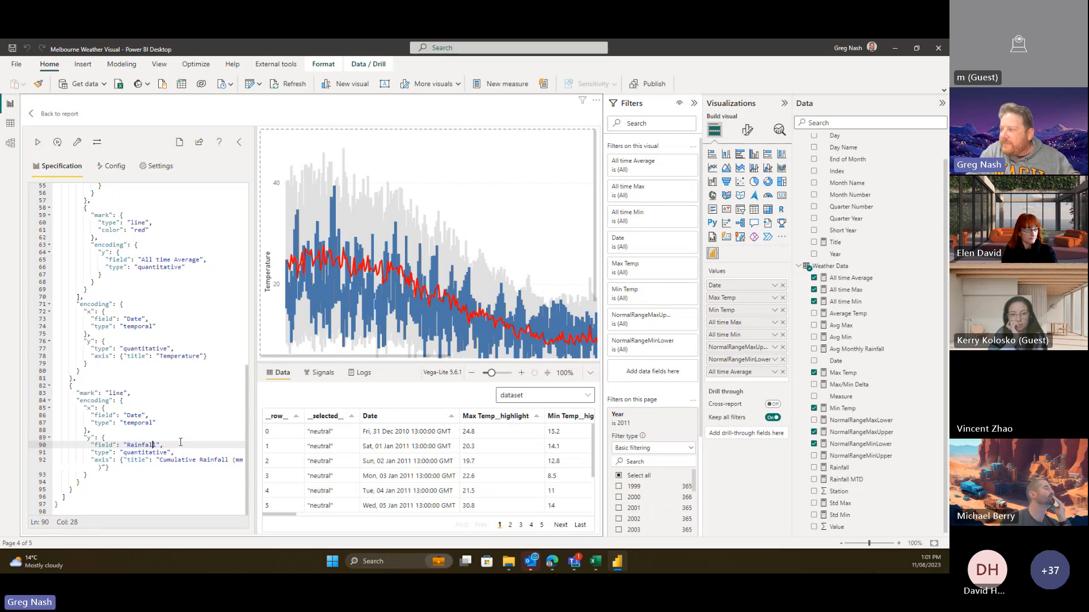
key("Right")
type("MTD")
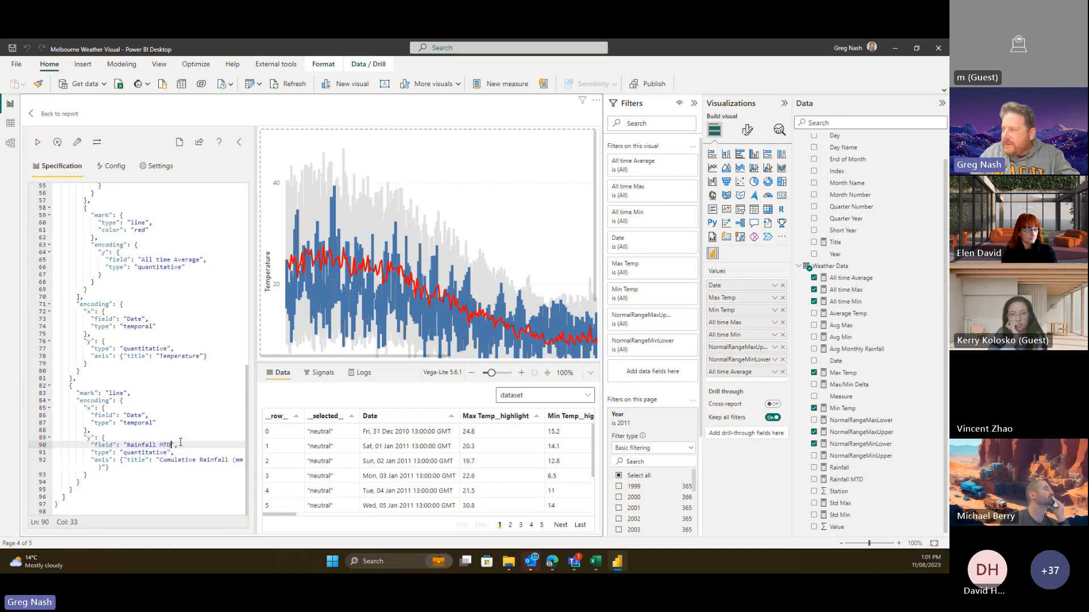
key("Up")
key("Up")
key("Up")
key("Up")
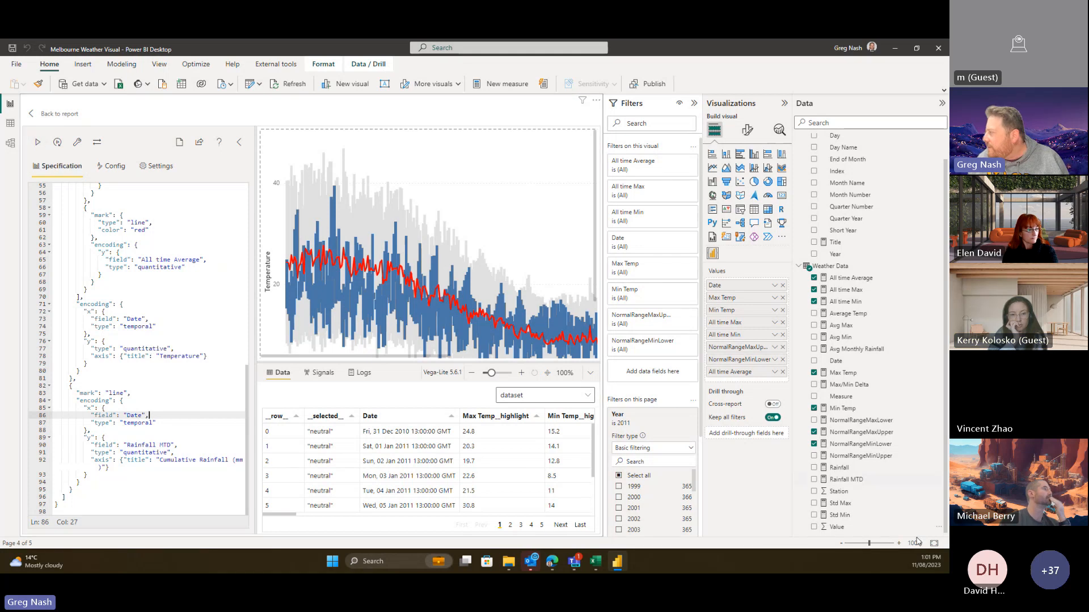
- Add Rainfall MTD to the visual's Values and apply the spec to render both charts
left_click_drag(853, 479, 757, 379)
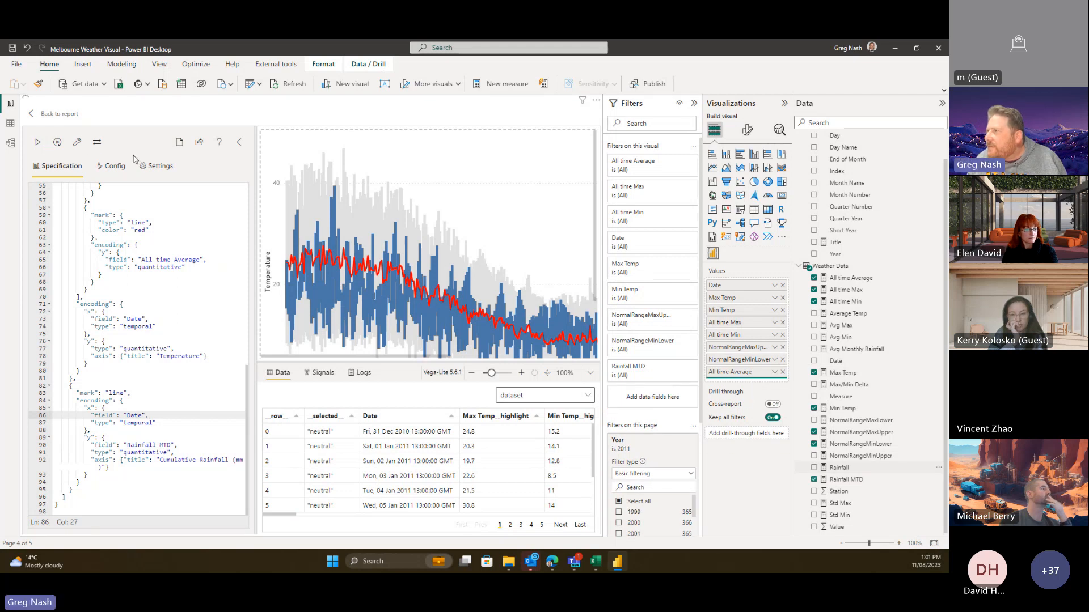
left_click(38, 143)
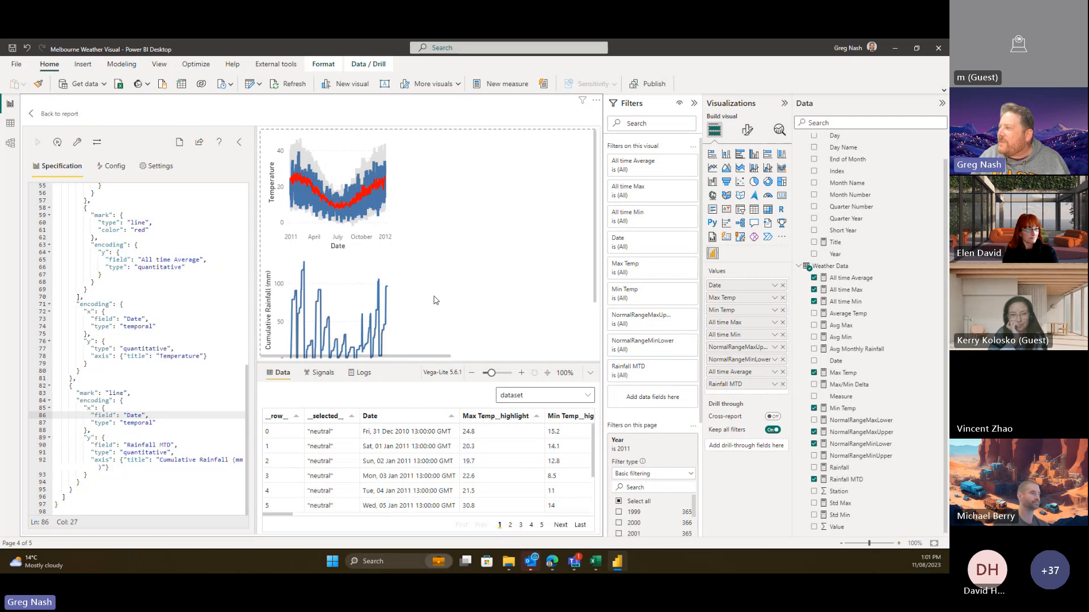
left_click(44, 116)
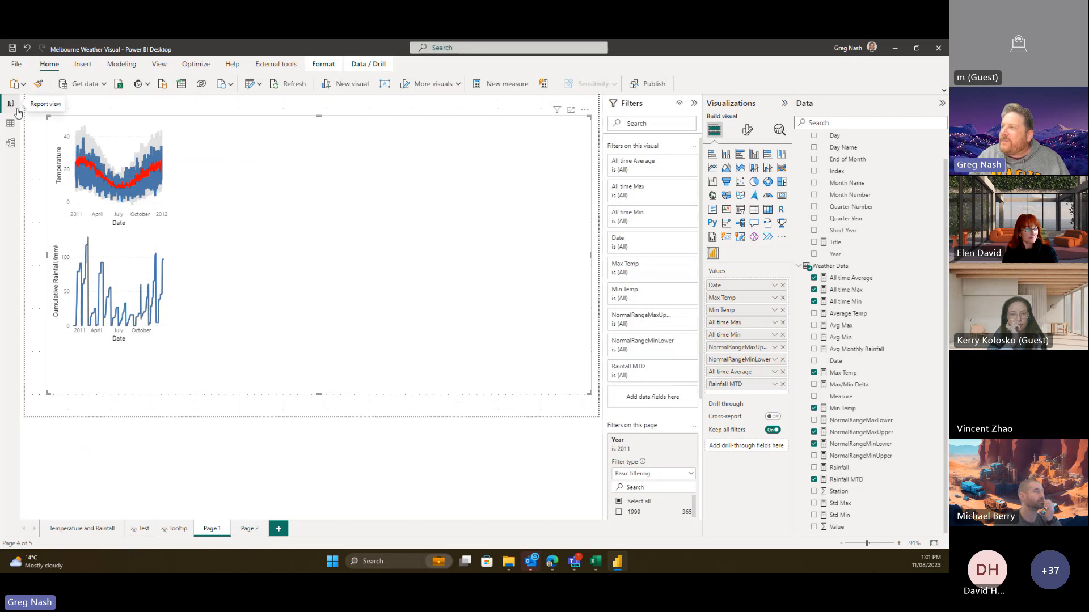
- Reopen the weather visual in the Deneb editor and scroll through its vconcat code
left_click(585, 110)
left_click(607, 121)
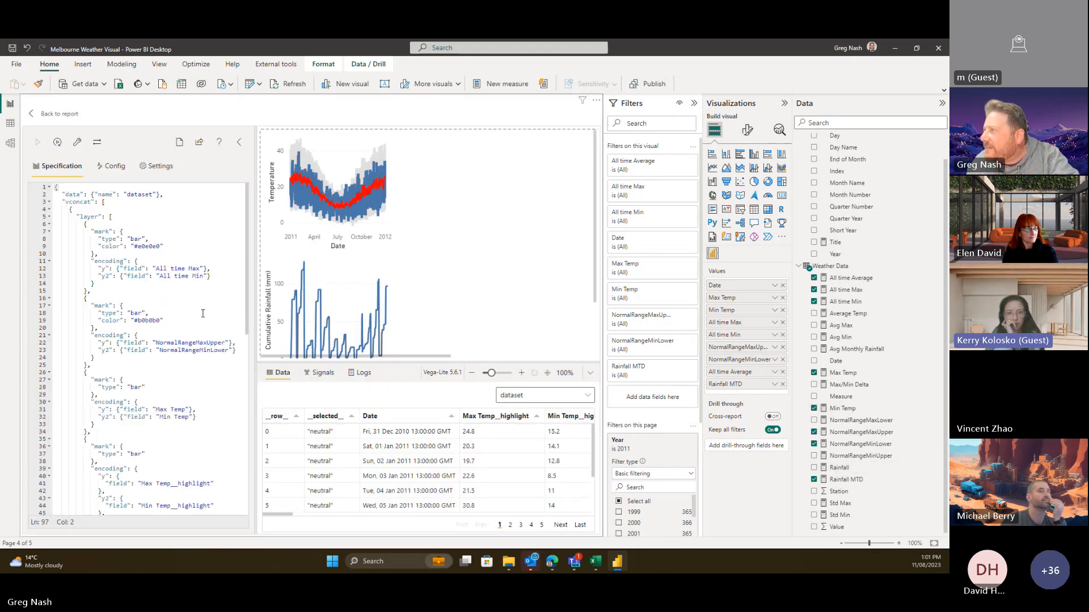
scroll(202, 314, "down", 2)
scroll(202, 313, "down", 8)
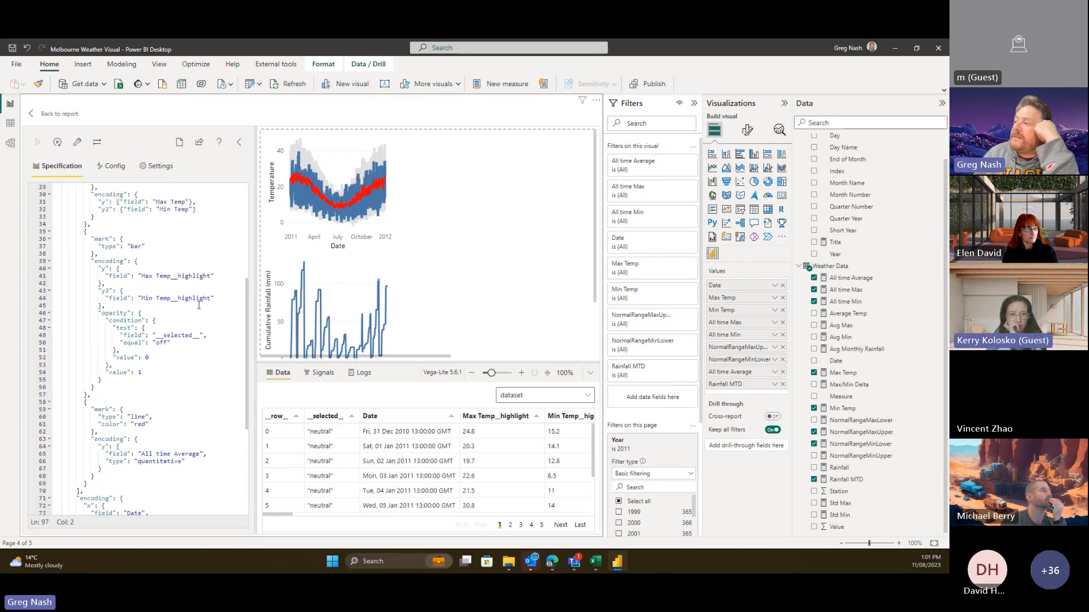
scroll(191, 311, "down", 3)
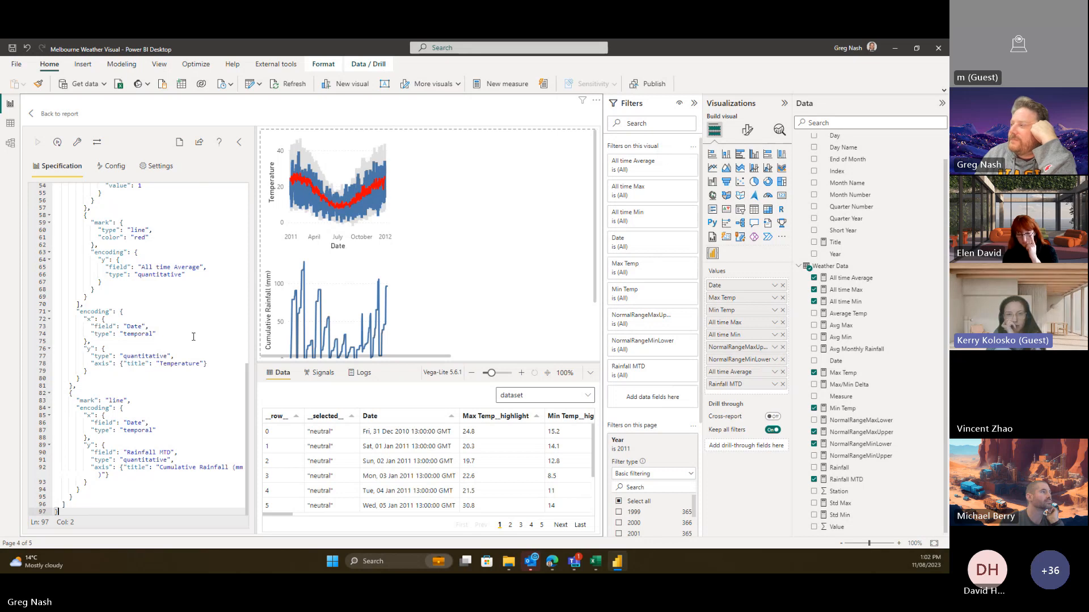
scroll(192, 323, "up", 5)
scroll(193, 337, "down", 5)
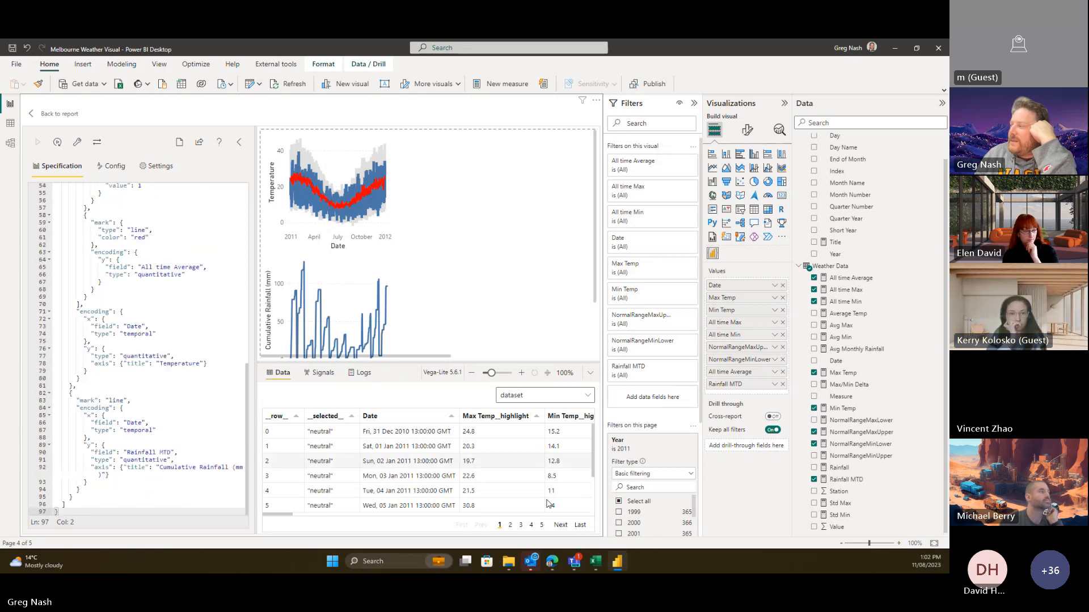
- Begin a message saying the visual almost worked but is squashed on the left side
left_click(558, 566)
scroll(400, 474, "down", 10)
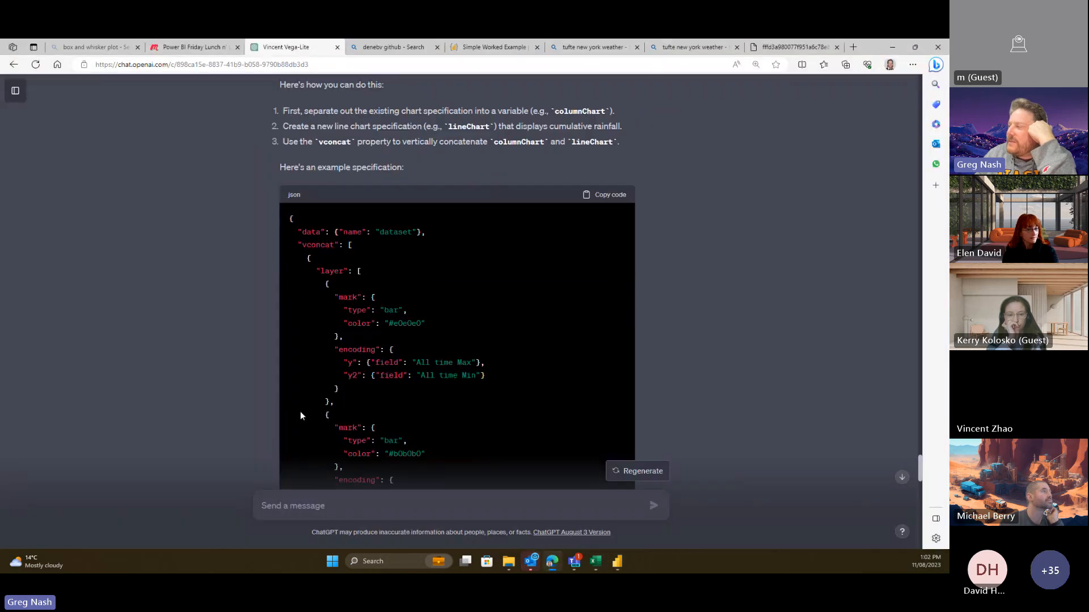
scroll(269, 408, "down", 5)
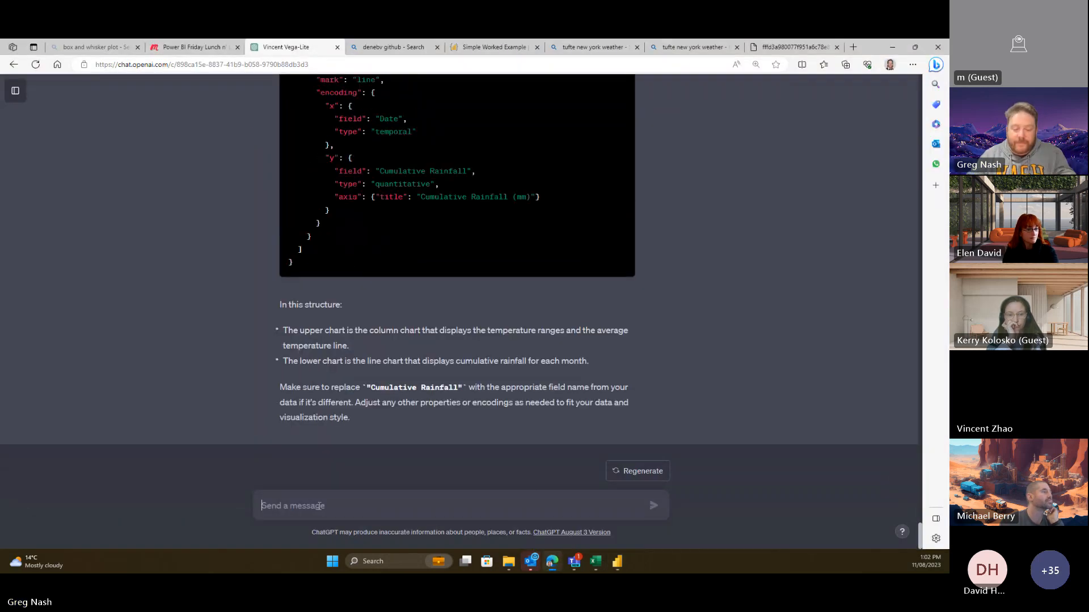
type("That ")
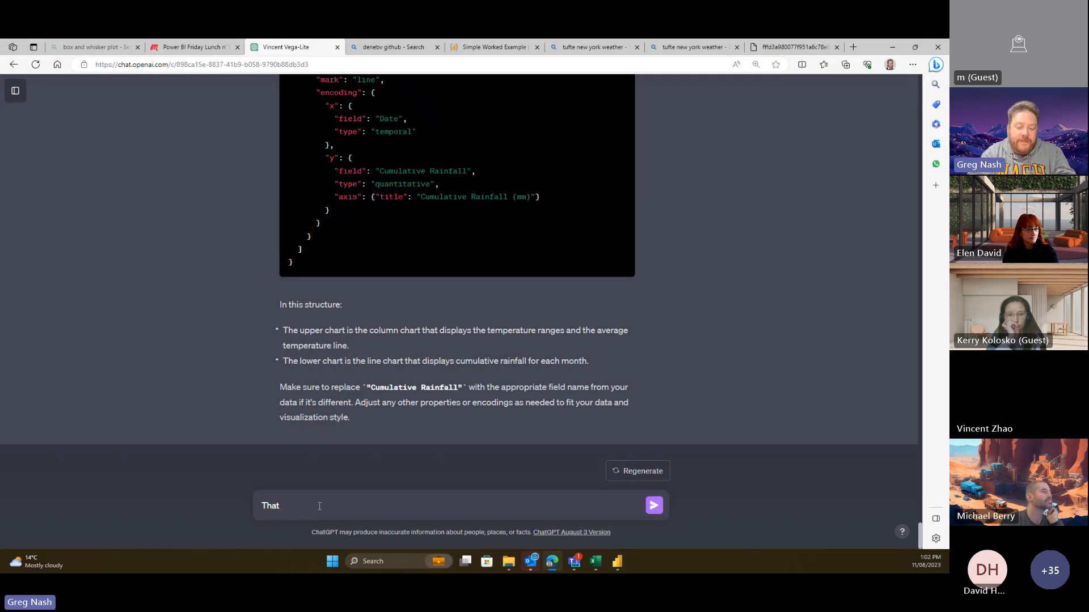
type("alom")
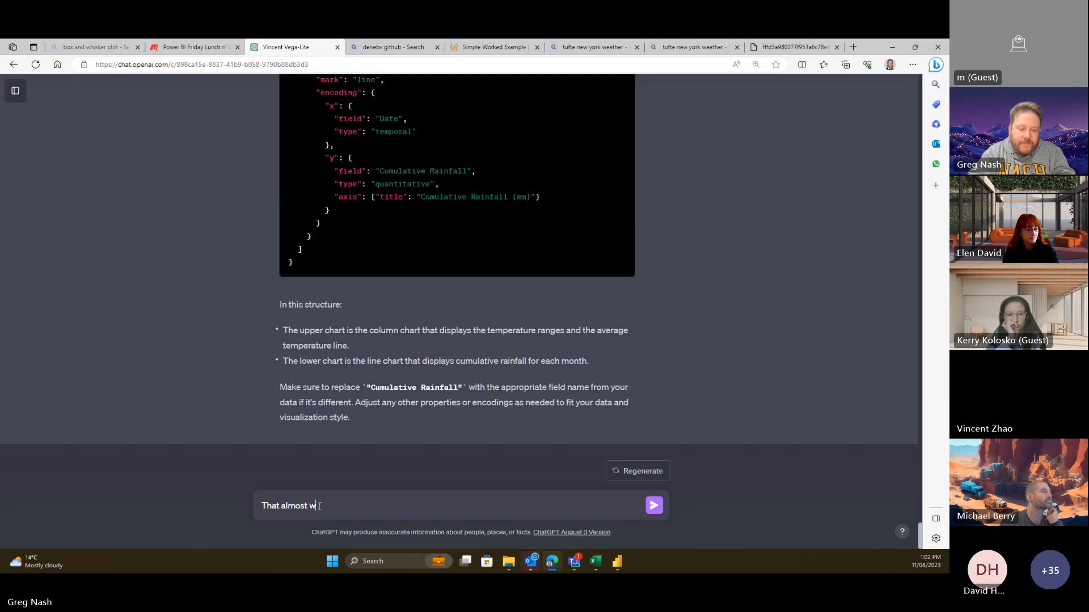
type("ost worked but the ")
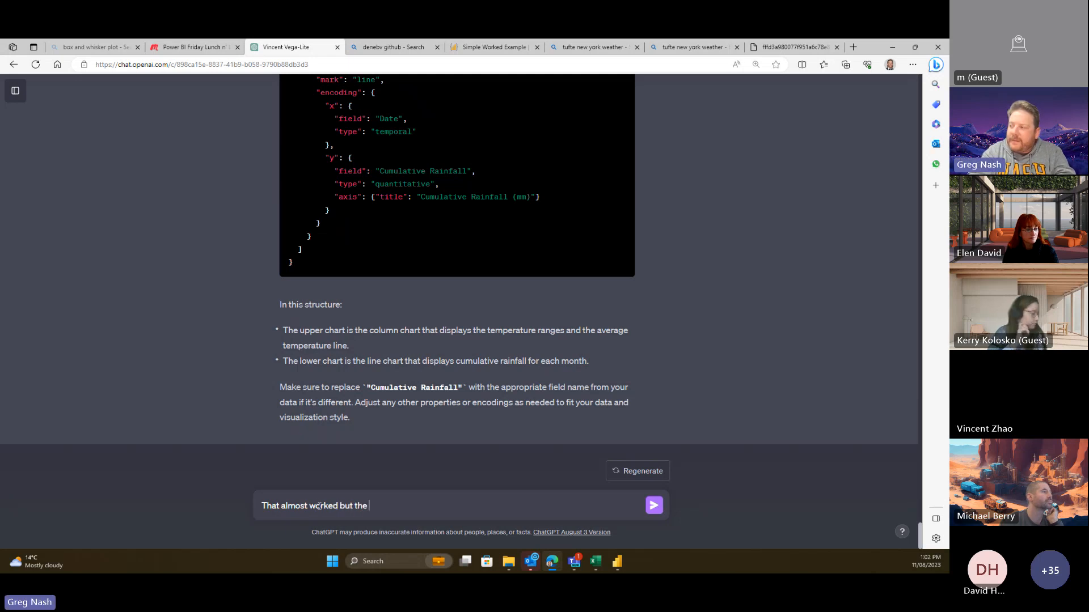
type("vis")
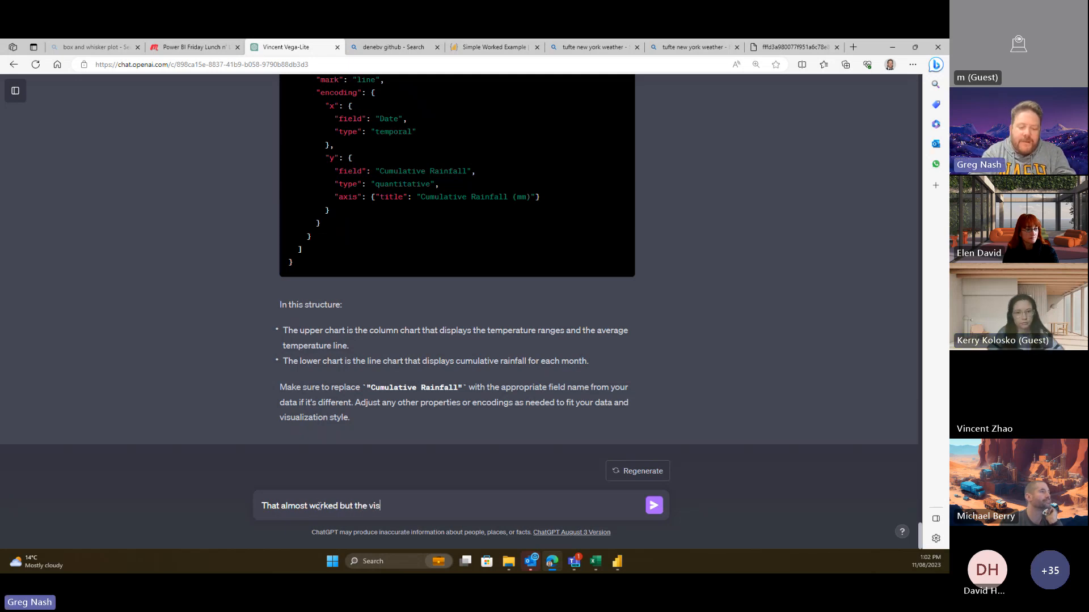
type("ual is")
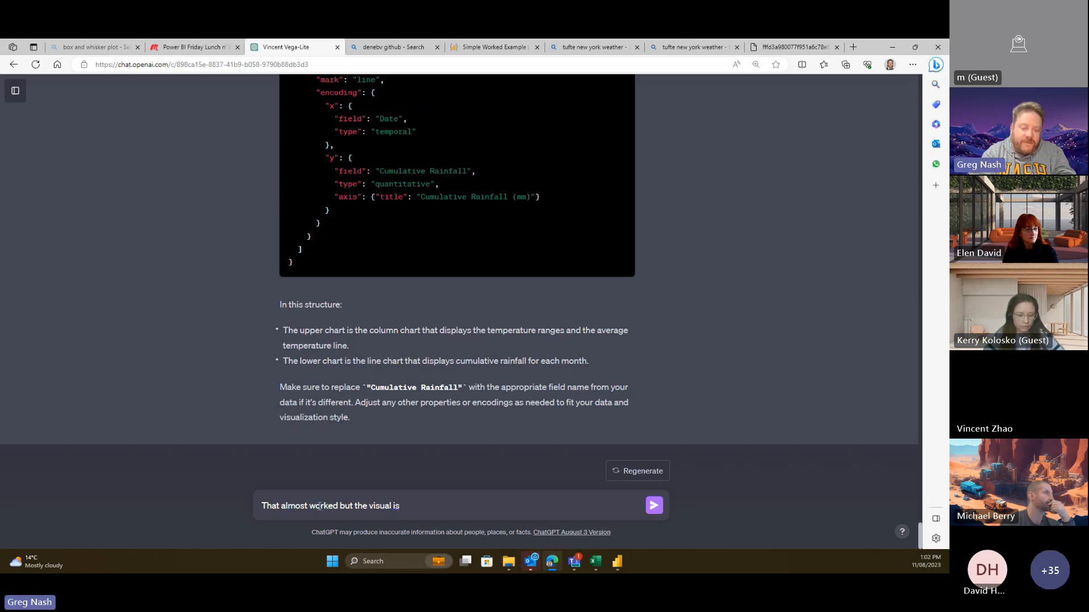
type(" all squashed up in t")
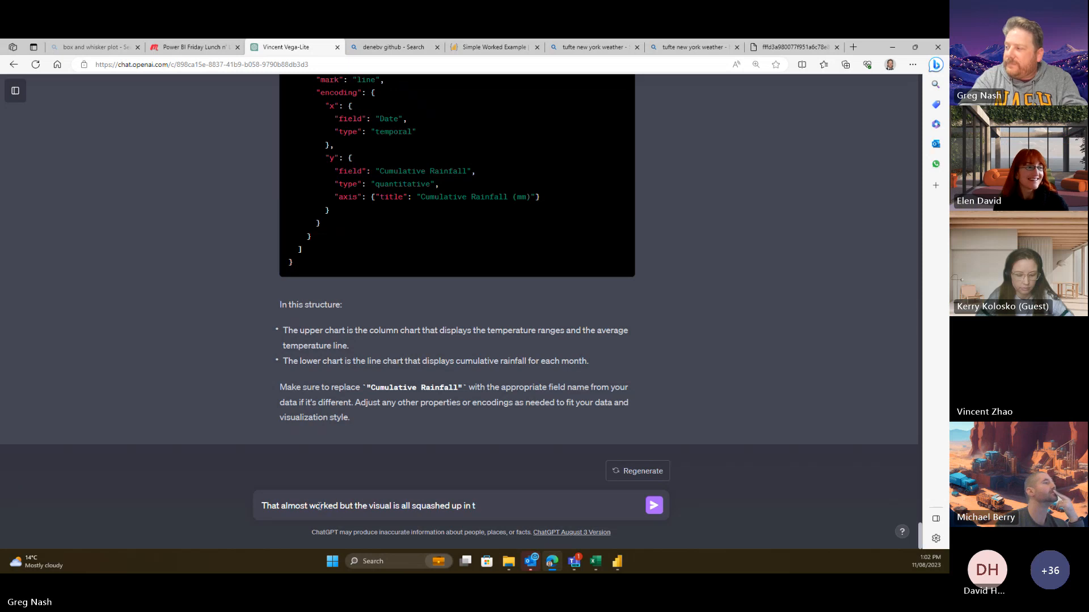
type("he  on the lef")
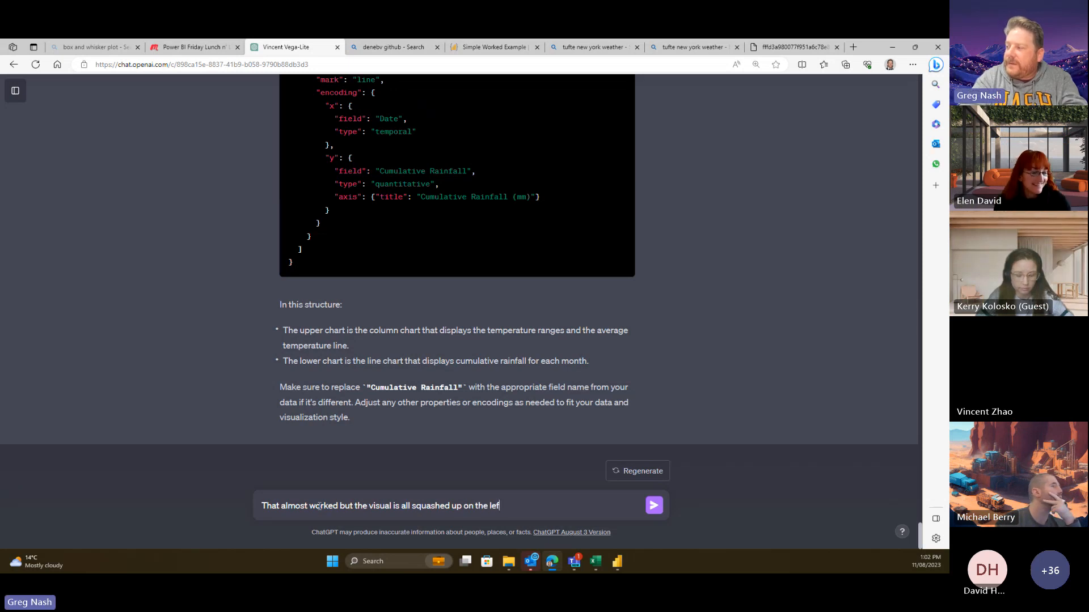
type("t side of ")
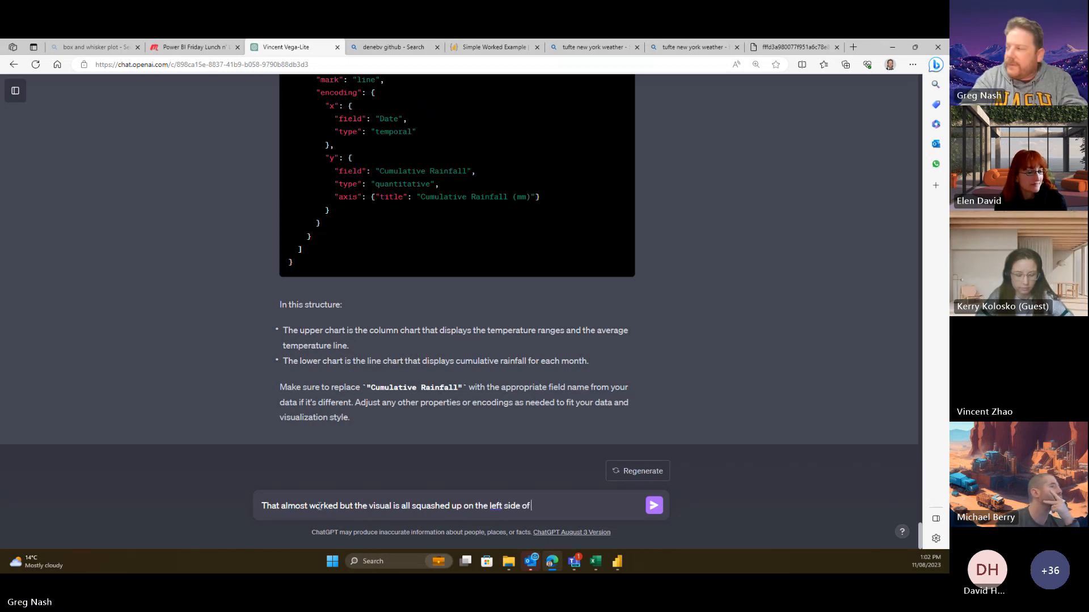
type("the")
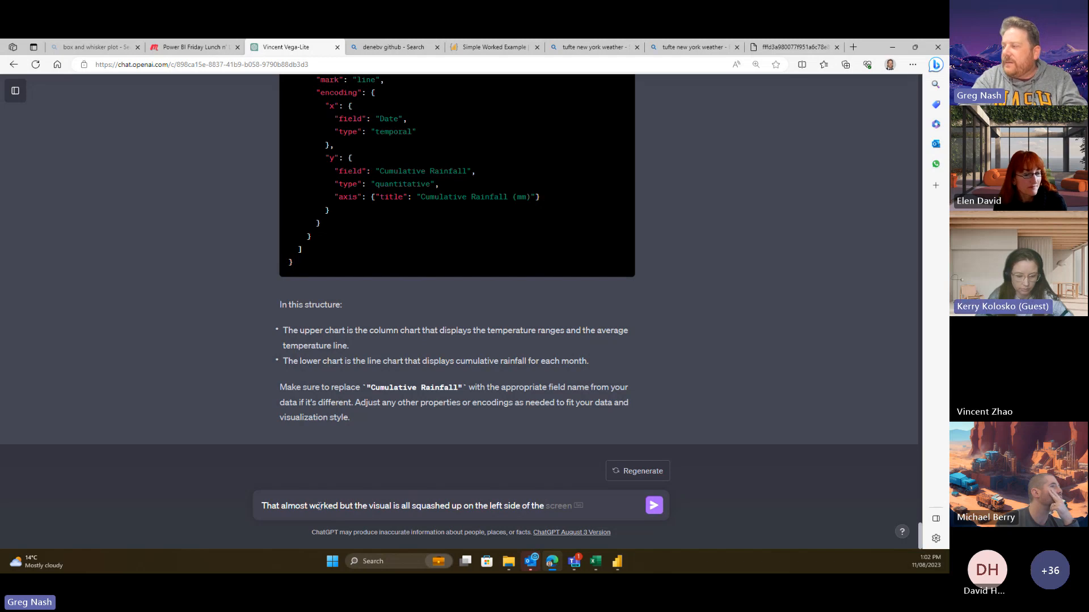
type(" canvas ")
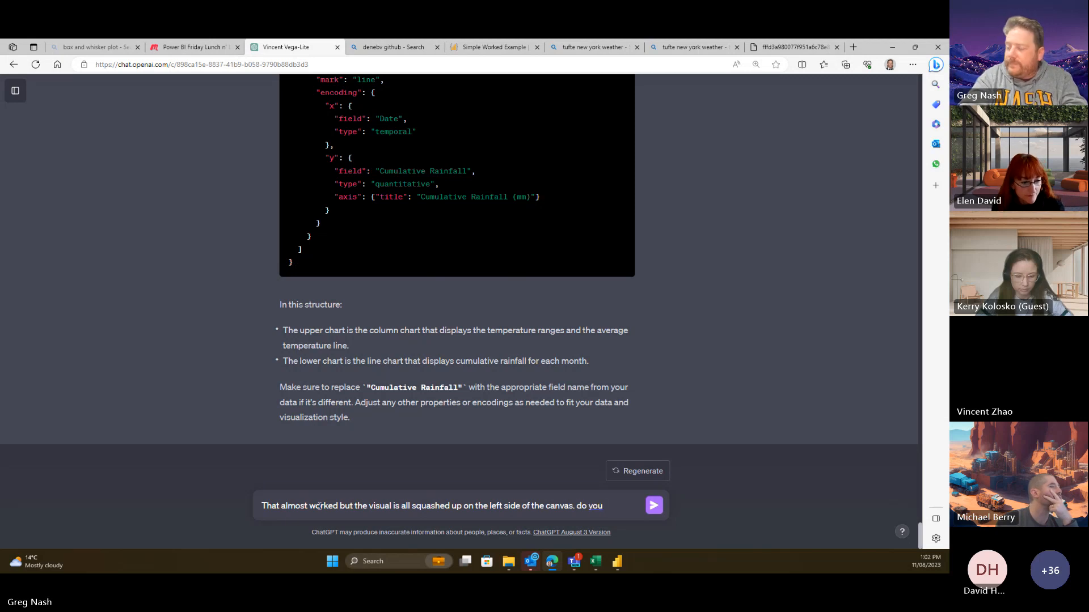
type(". do you know what might cause this")
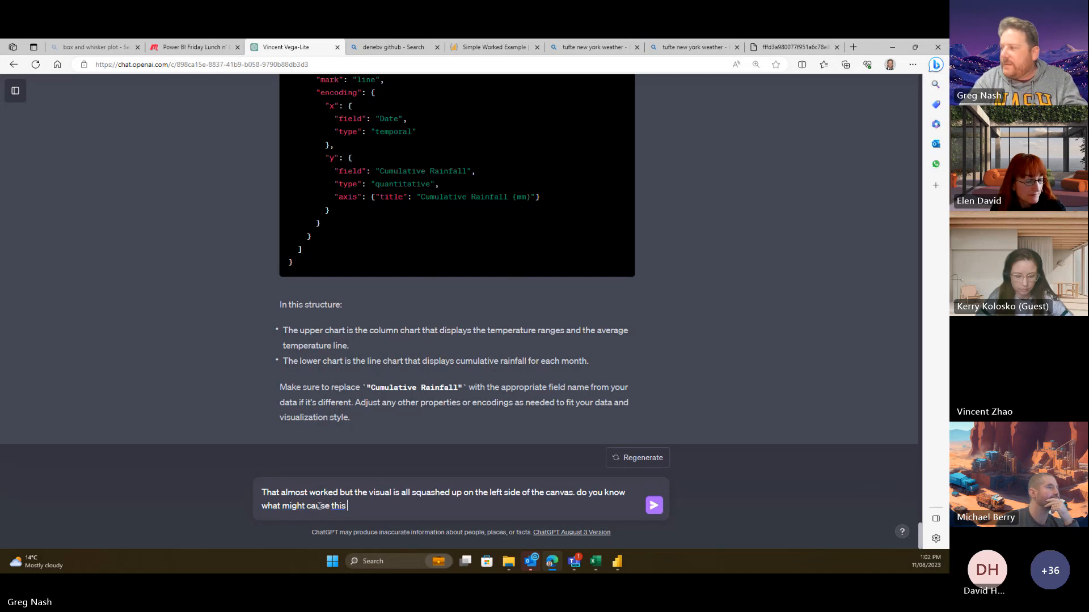
type("?")
- Send the squashing question and review the revised spec giving both charts width 800
key("Return")
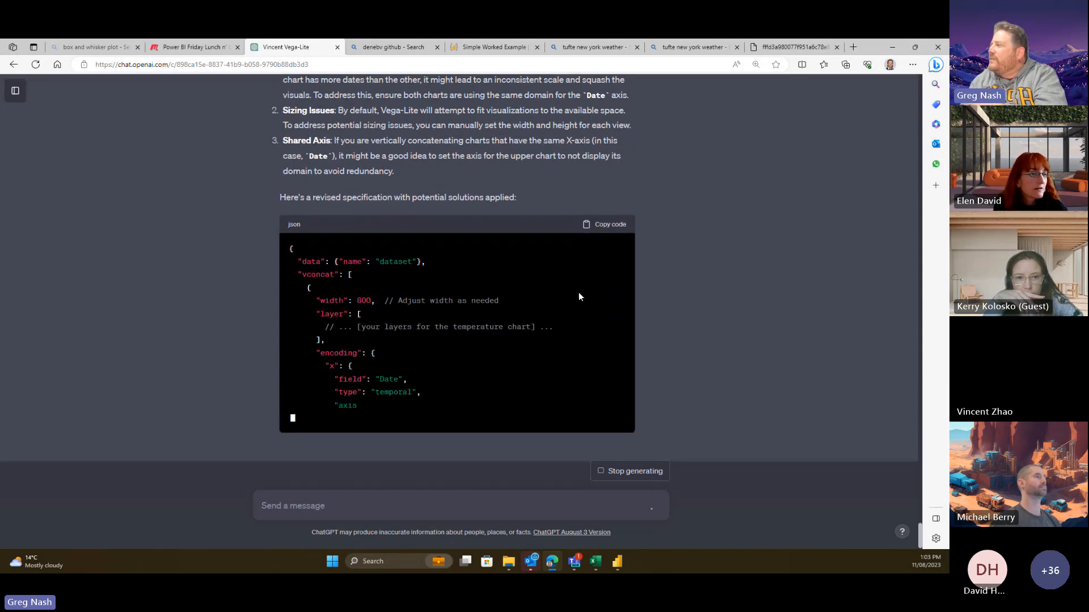
scroll(579, 291, "up", 2)
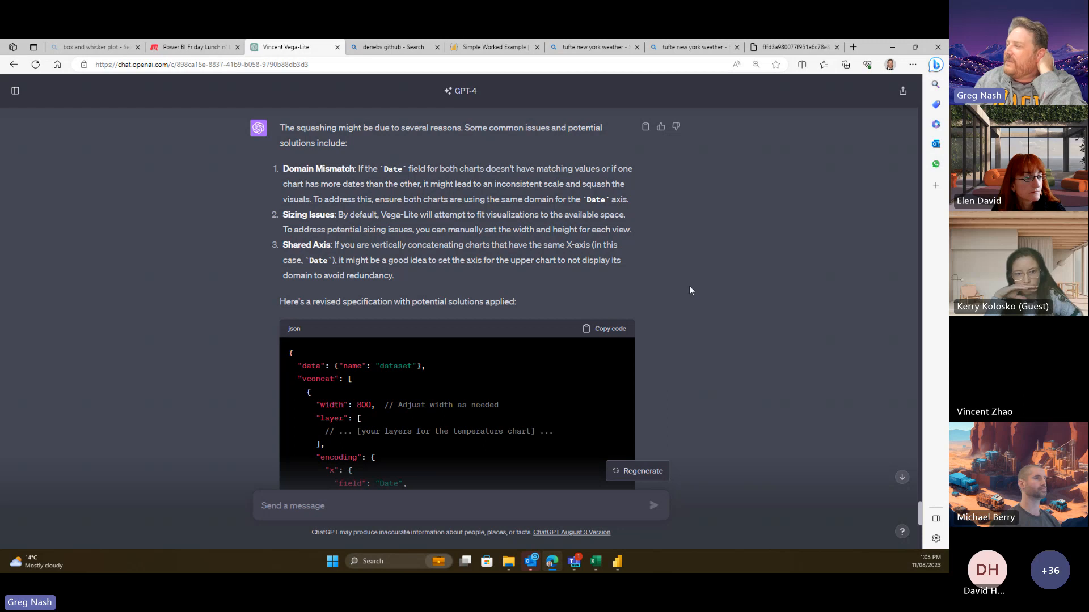
scroll(689, 287, "down", 3)
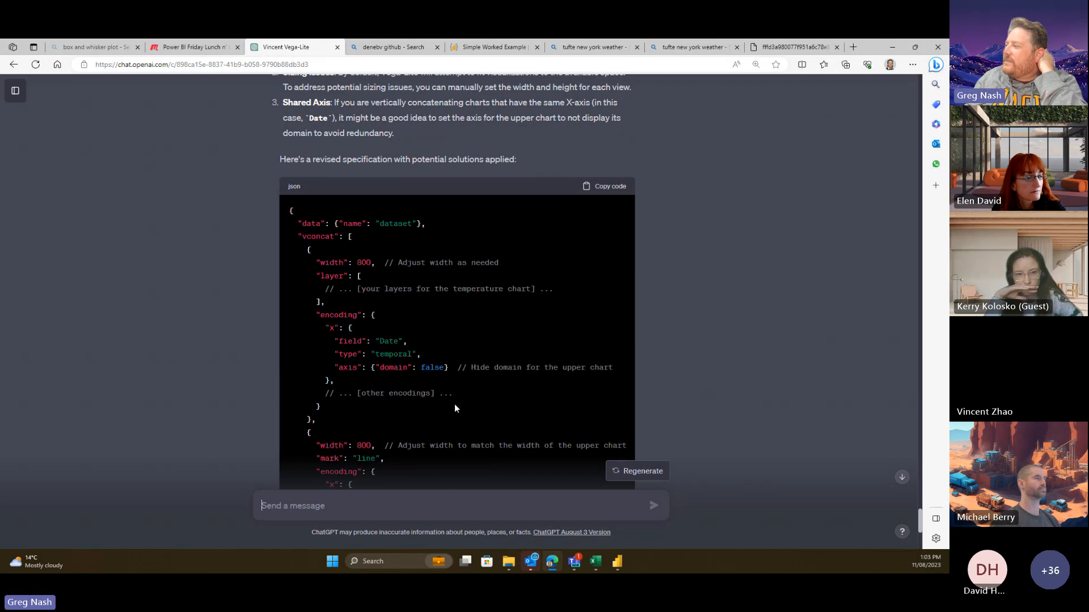
scroll(456, 403, "down", 6)
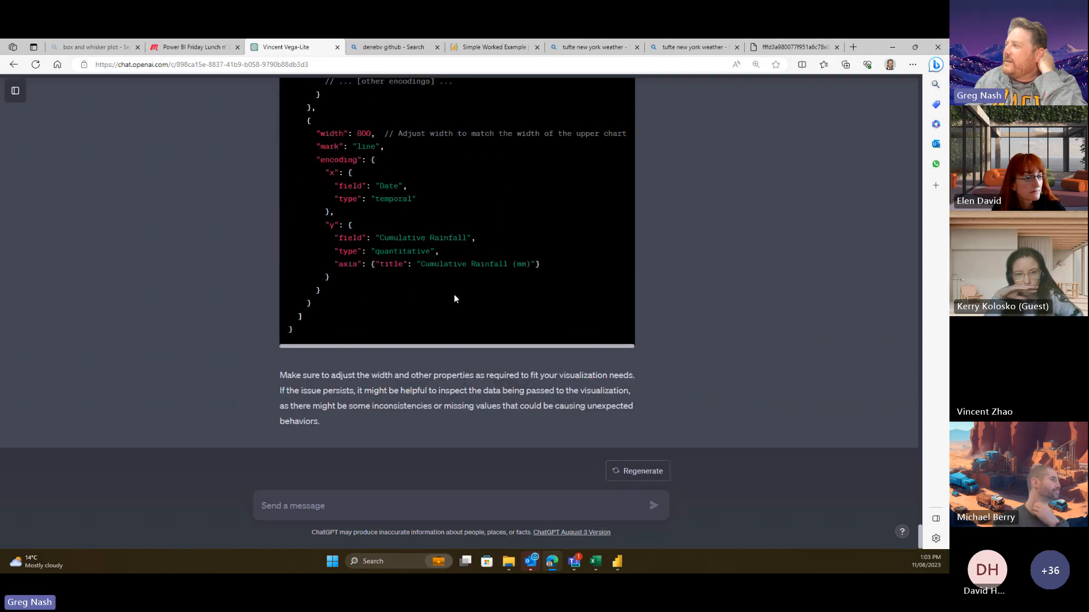
scroll(482, 309, "up", 8)
scroll(508, 325, "down", 3)
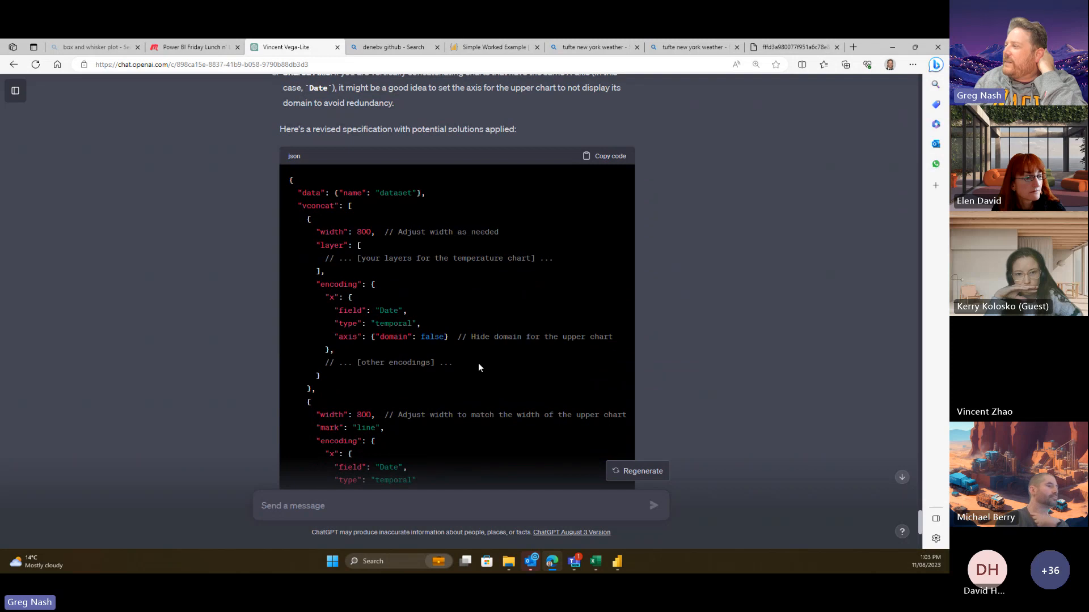
scroll(498, 363, "down", 5)
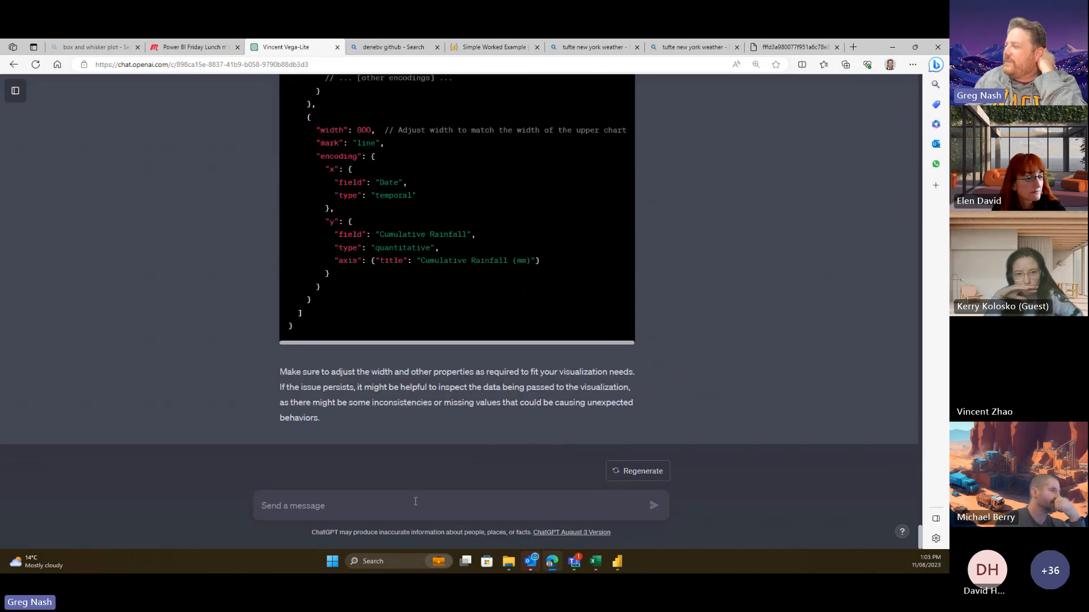
- Ask ChatGPT: 'OK can you generate the whole specification again with these changes?'
type("OK can")
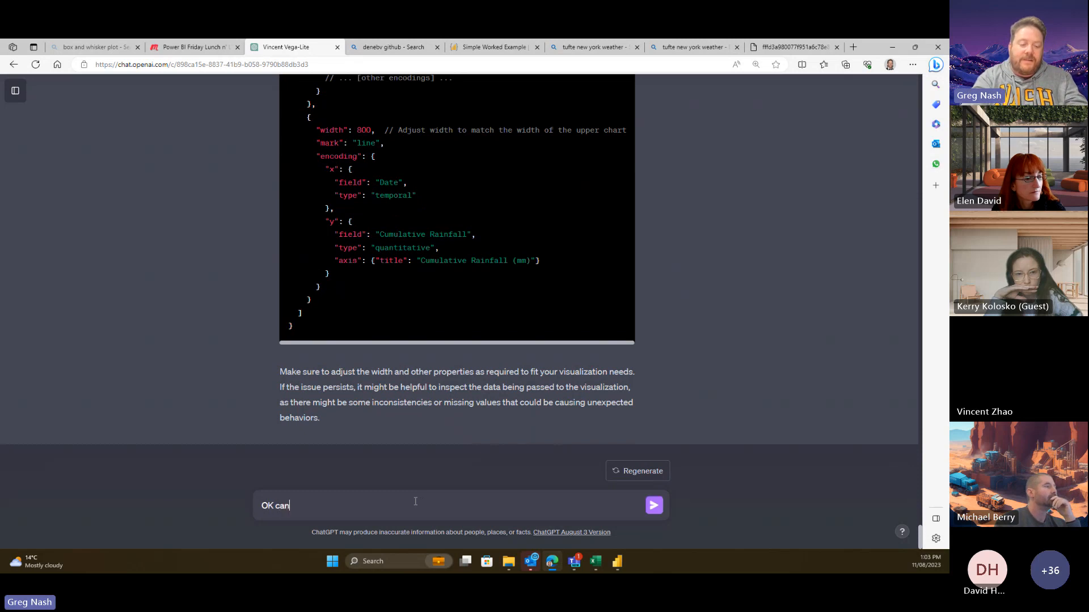
type(" you generqte")
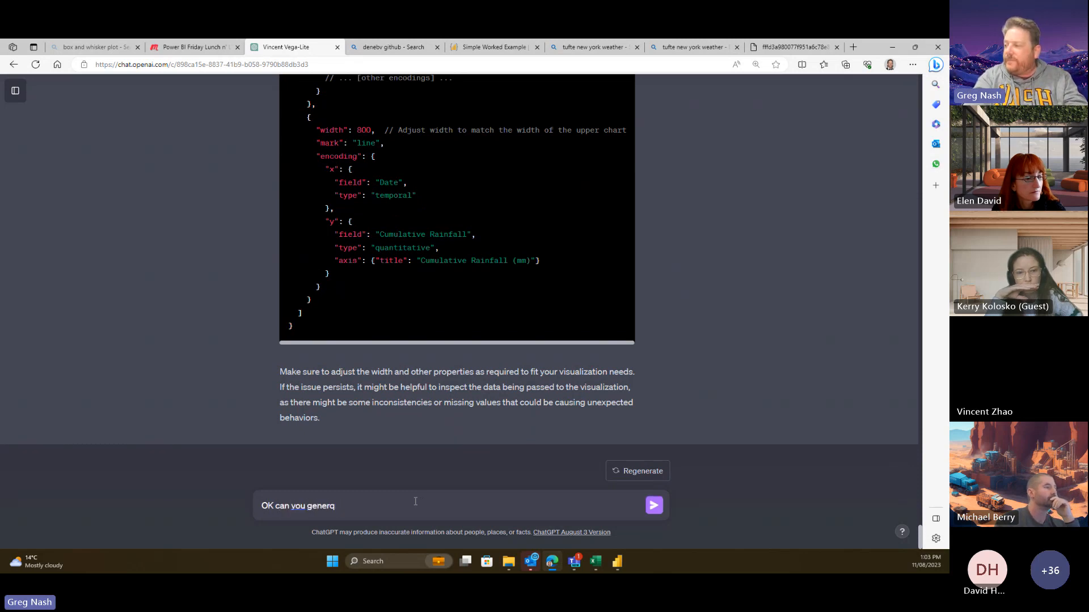
key("BackSpace")
type("ate the wh")
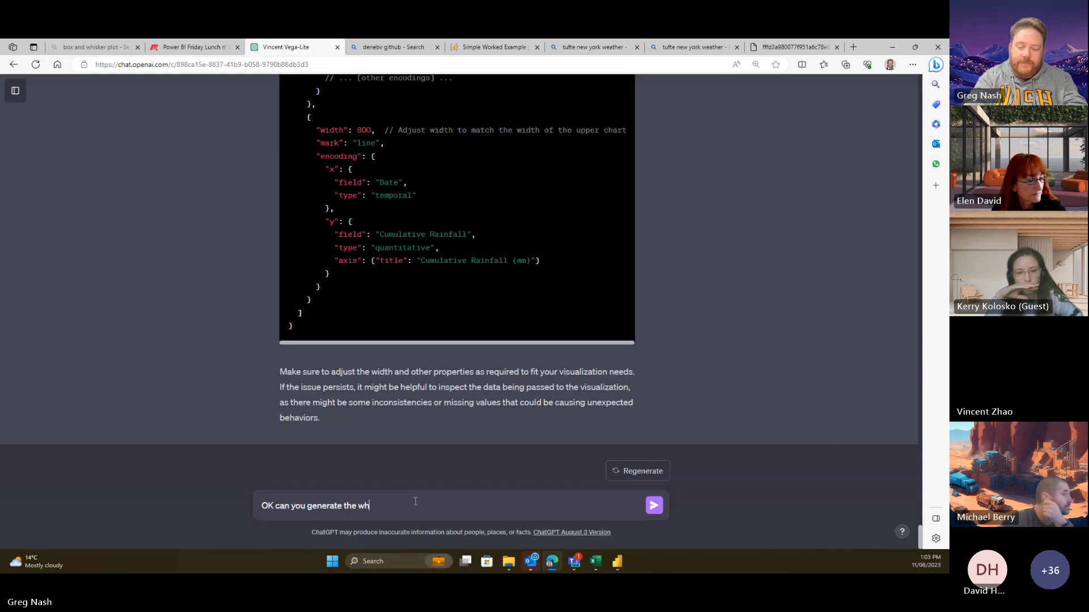
type("ole specification again with thee")
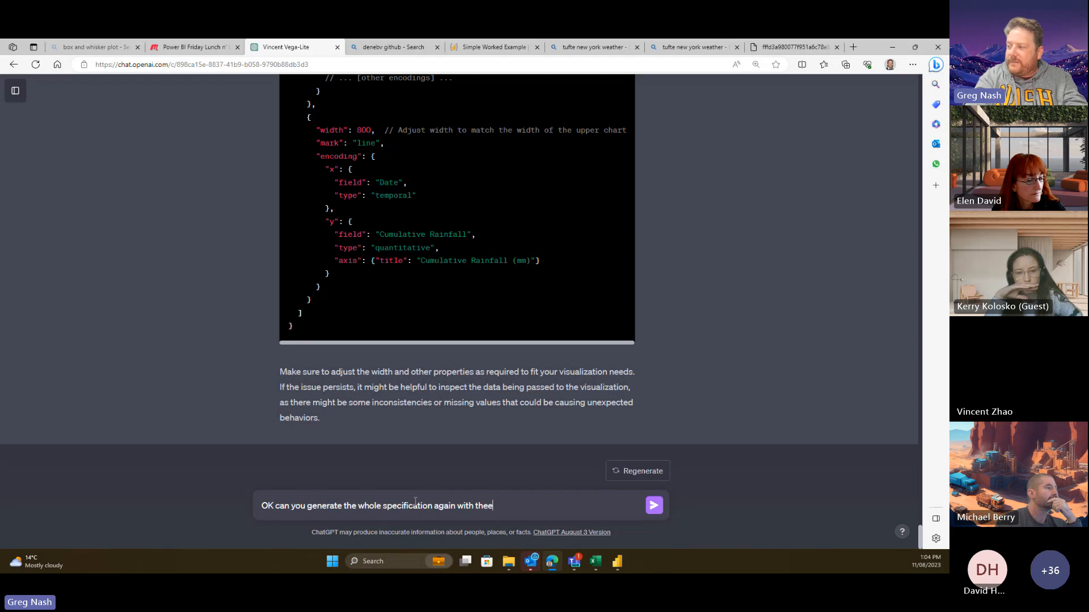
key("BackSpace")
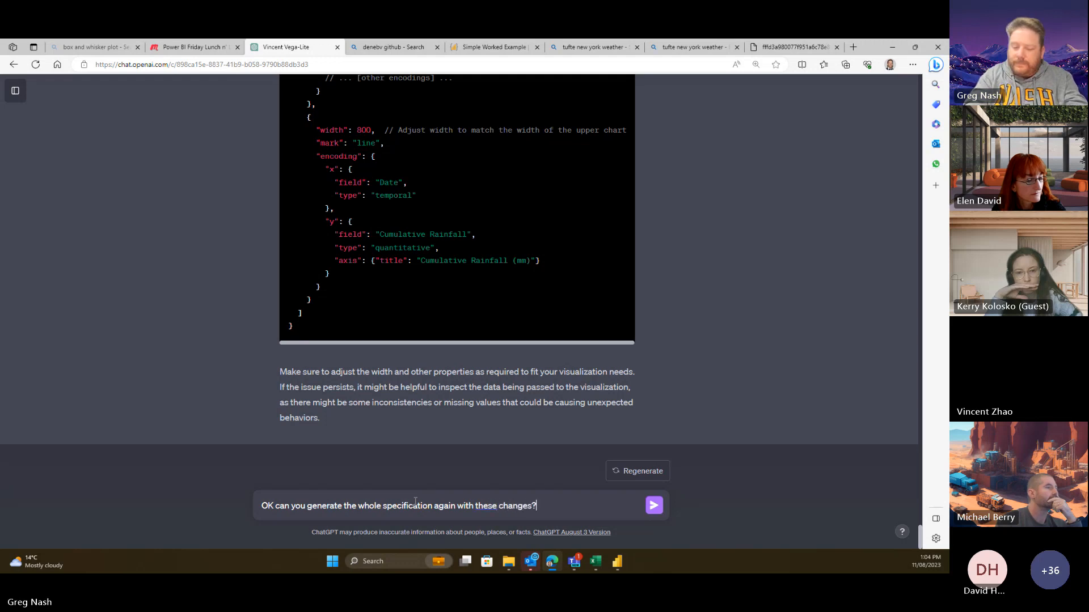
key("Return")
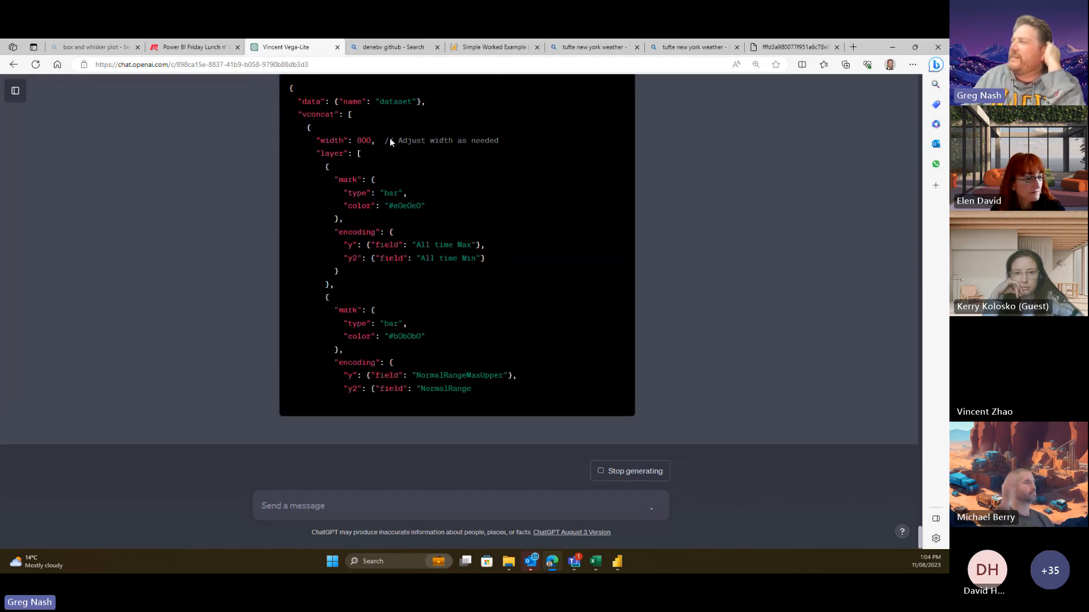
scroll(660, 353, "up", 5)
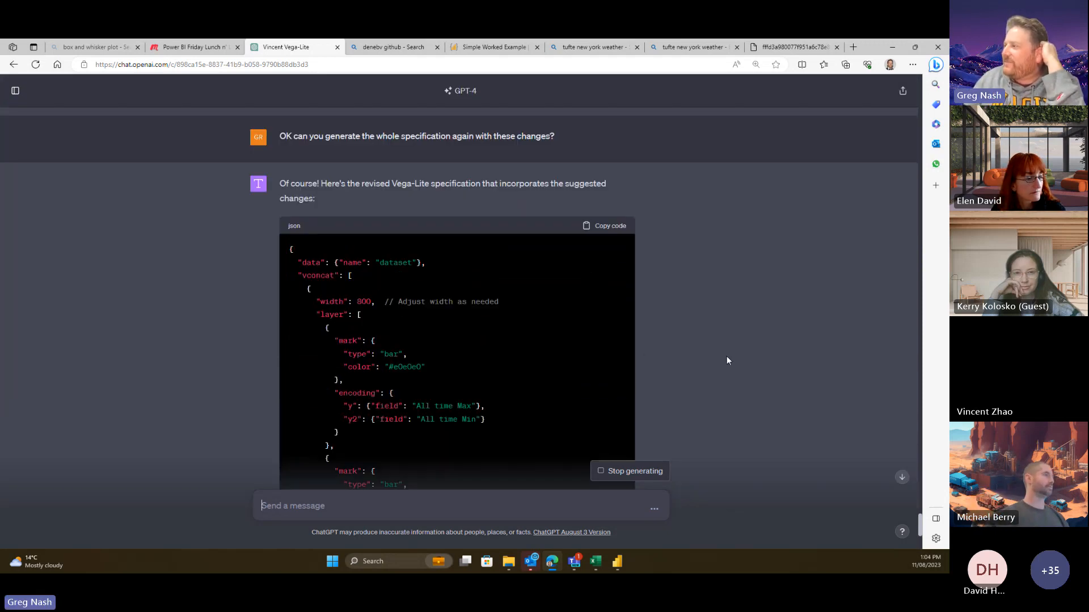
scroll(725, 356, "down", 5)
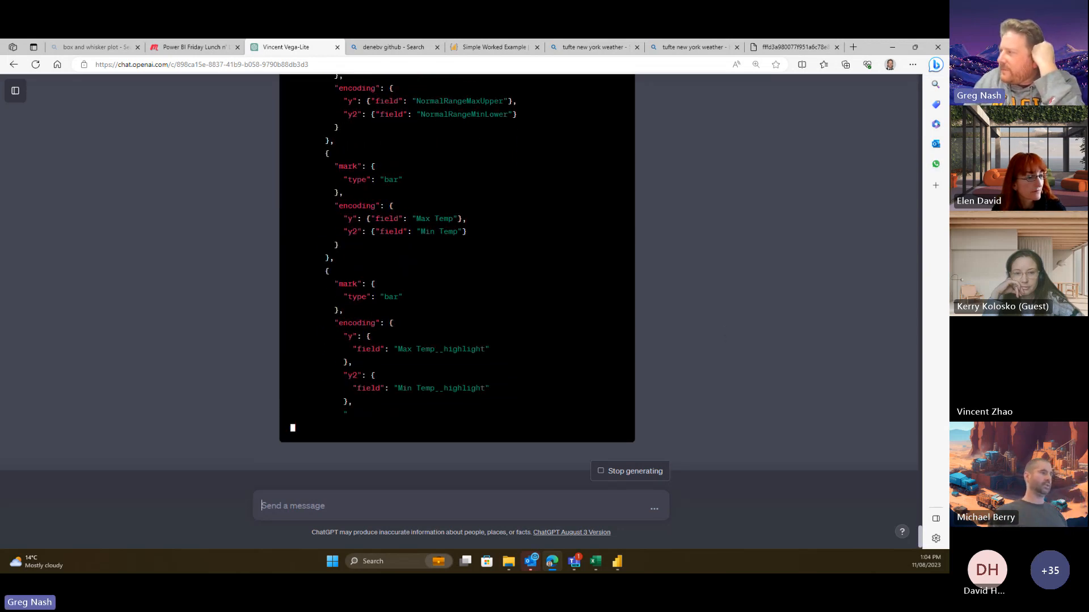
left_click(617, 561)
- Back on the report, check the page's Canvas settings, then reselect the weather chart visual
left_click(54, 116)
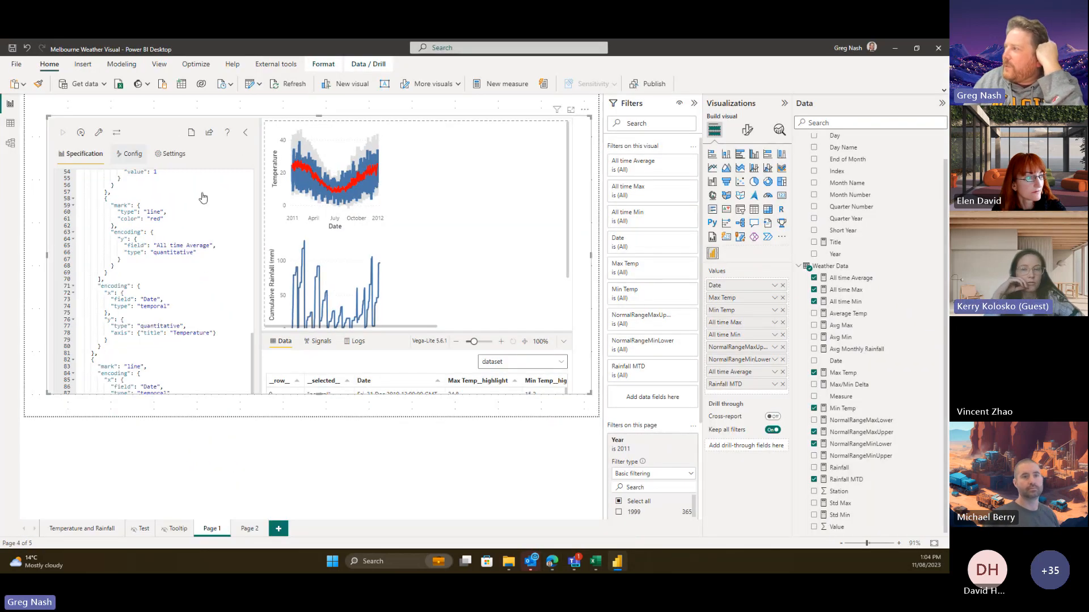
left_click(748, 131)
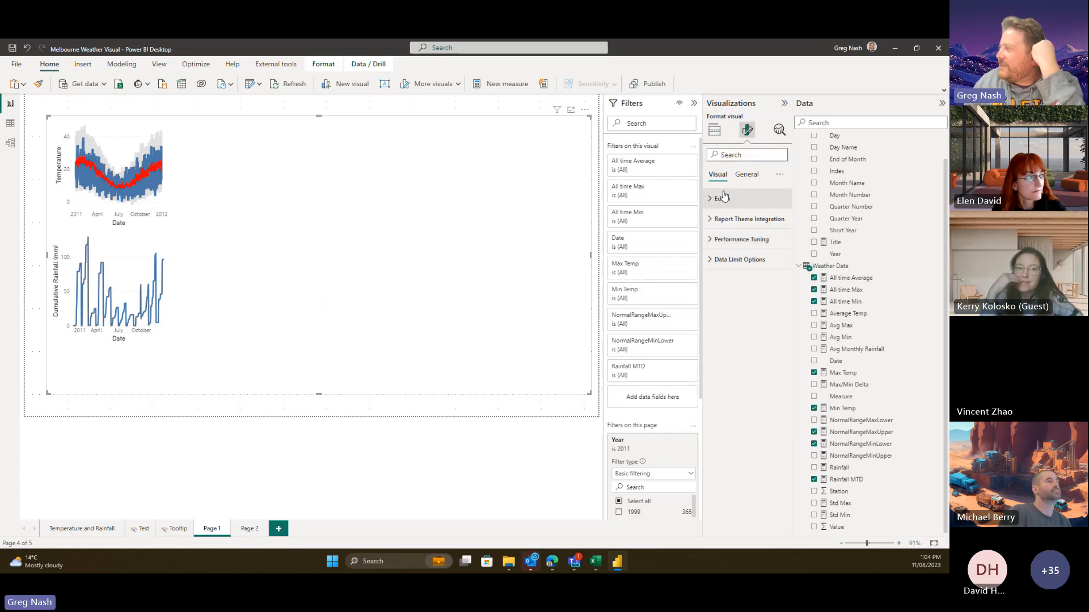
left_click(502, 105)
left_click(748, 130)
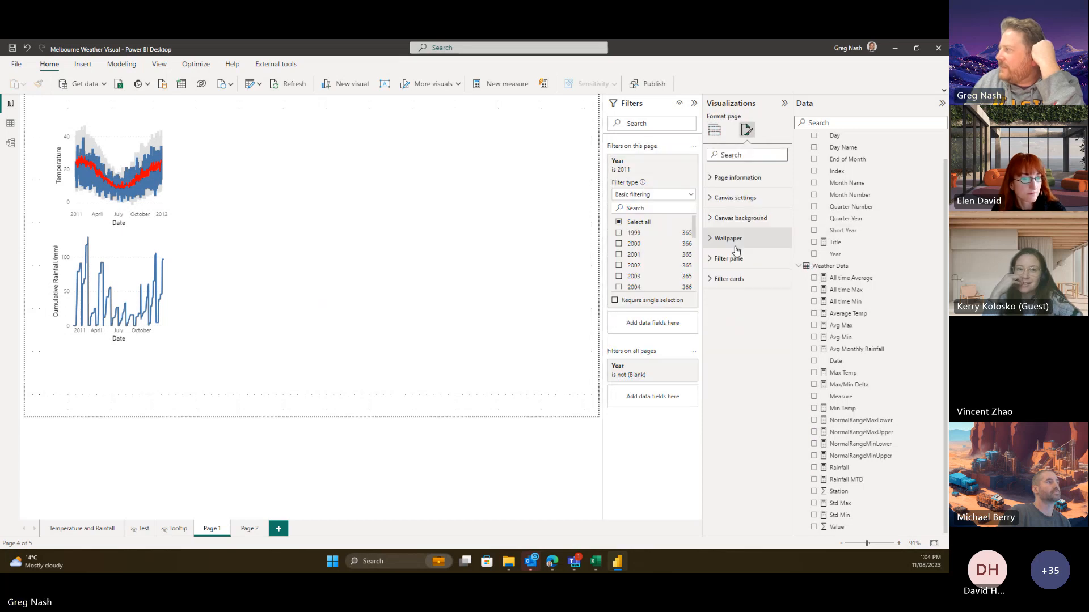
left_click(716, 197)
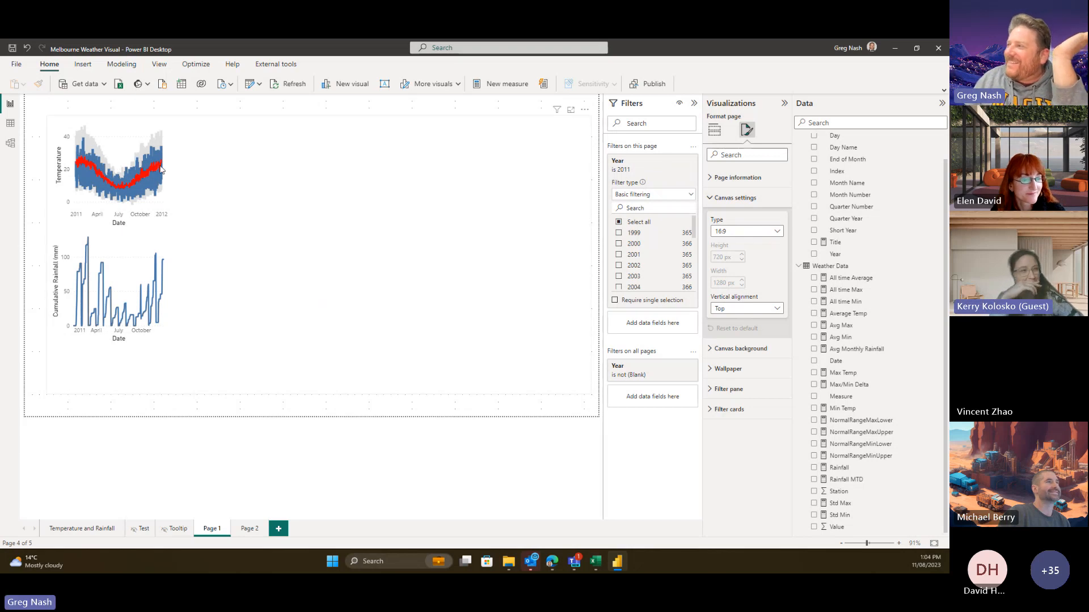
left_click(49, 123)
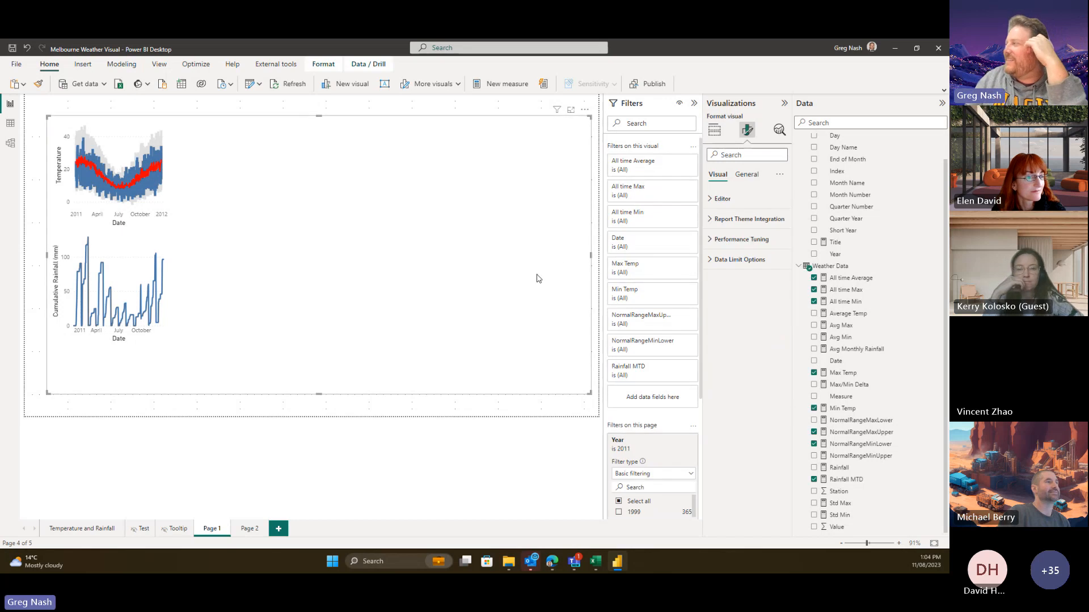
- Minimize Power BI and copy ChatGPT's full revised Vega-Lite spec with 800-wide charts
left_click(896, 49)
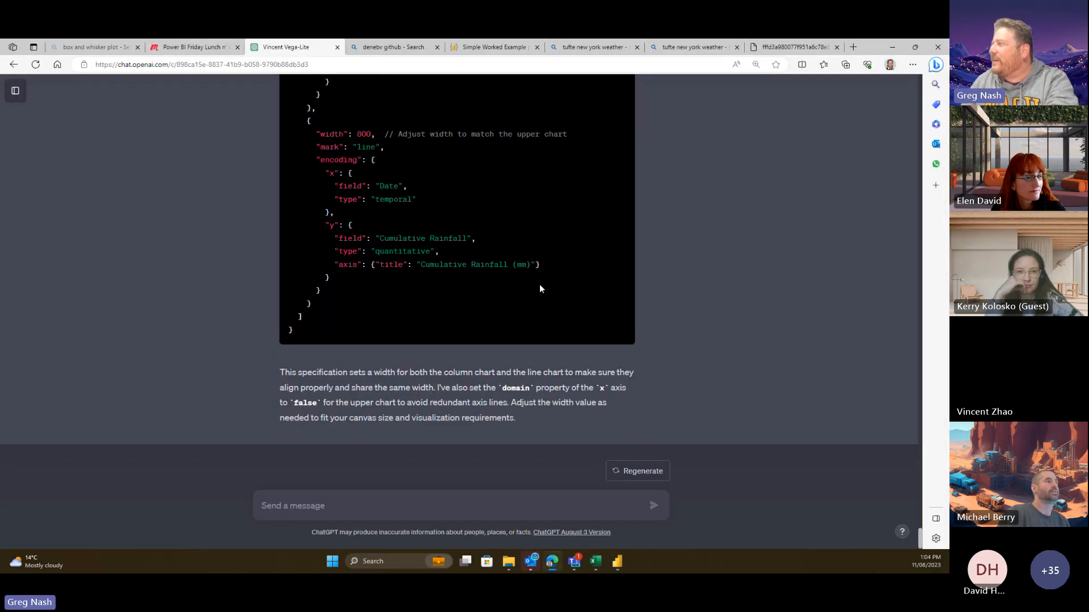
scroll(540, 288, "up", 15)
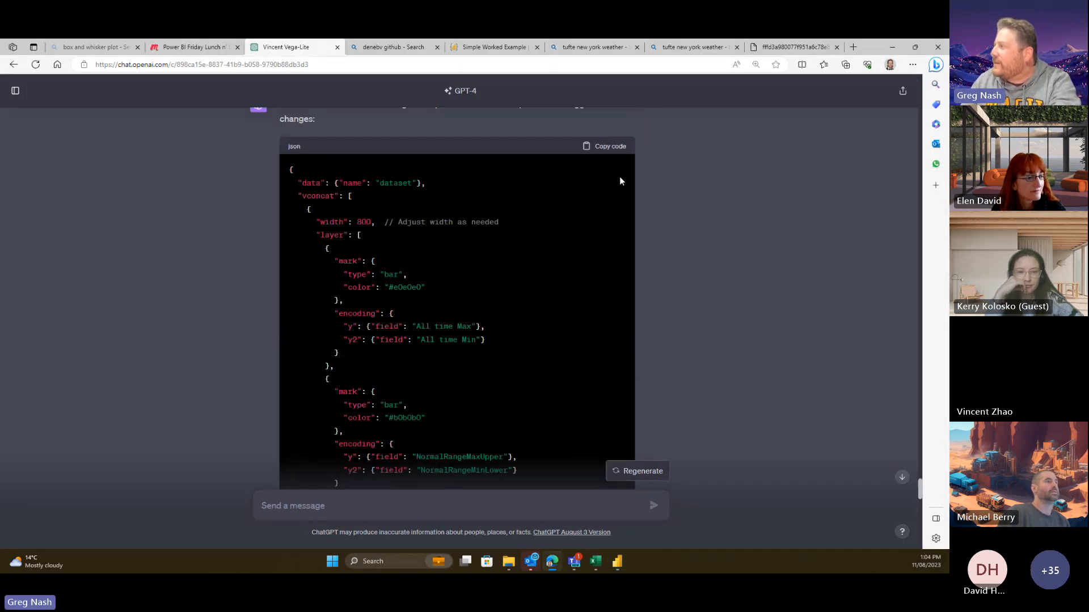
scroll(619, 181, "up", 1)
left_click(618, 154)
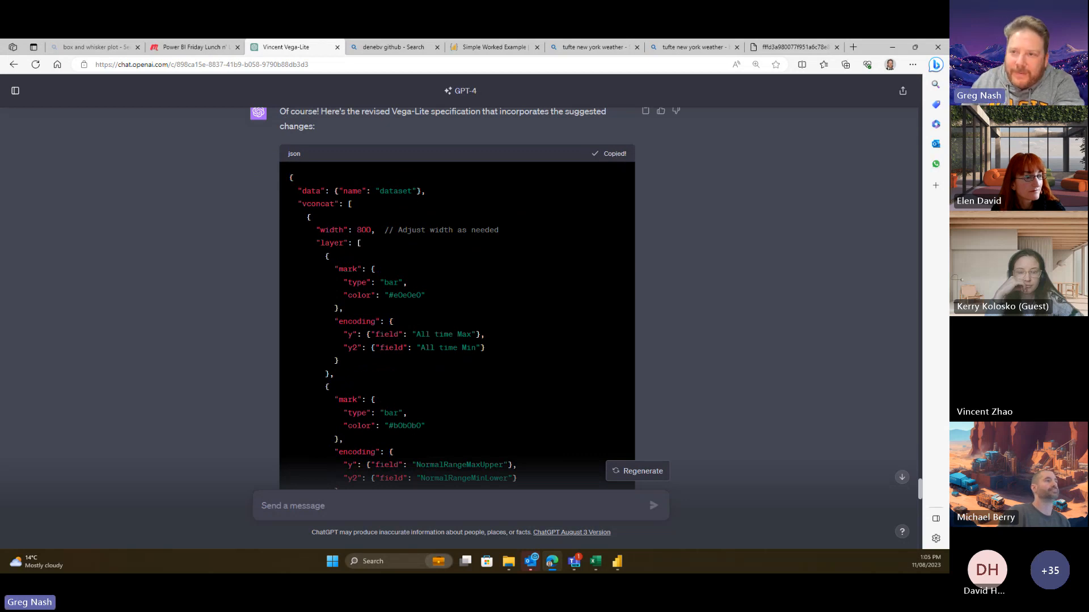
- Replace the visual's Deneb specification with ChatGPT's revised spec
left_click(617, 562)
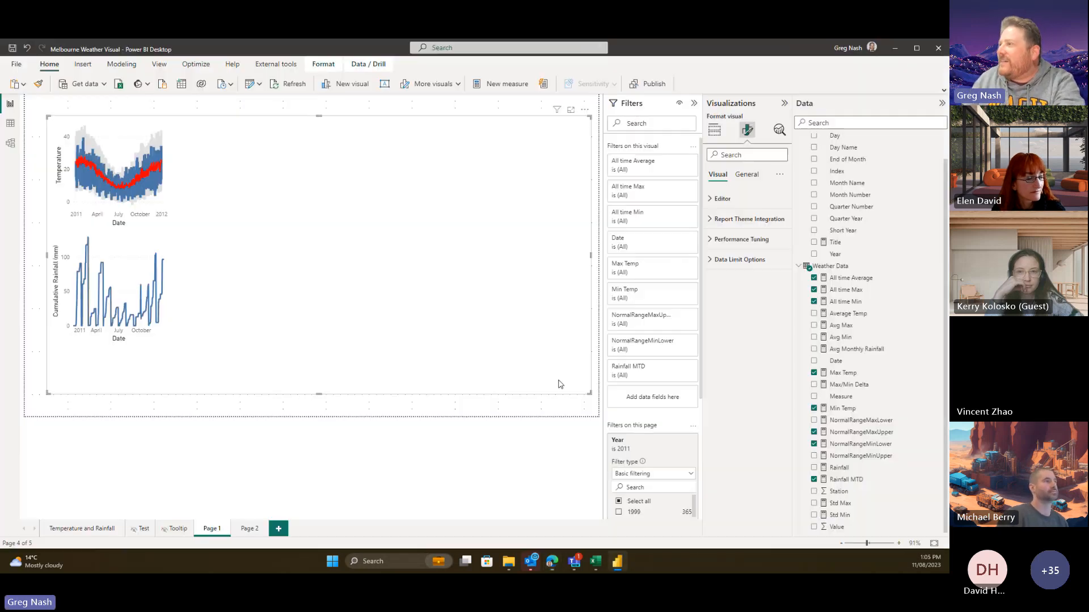
left_click(585, 109)
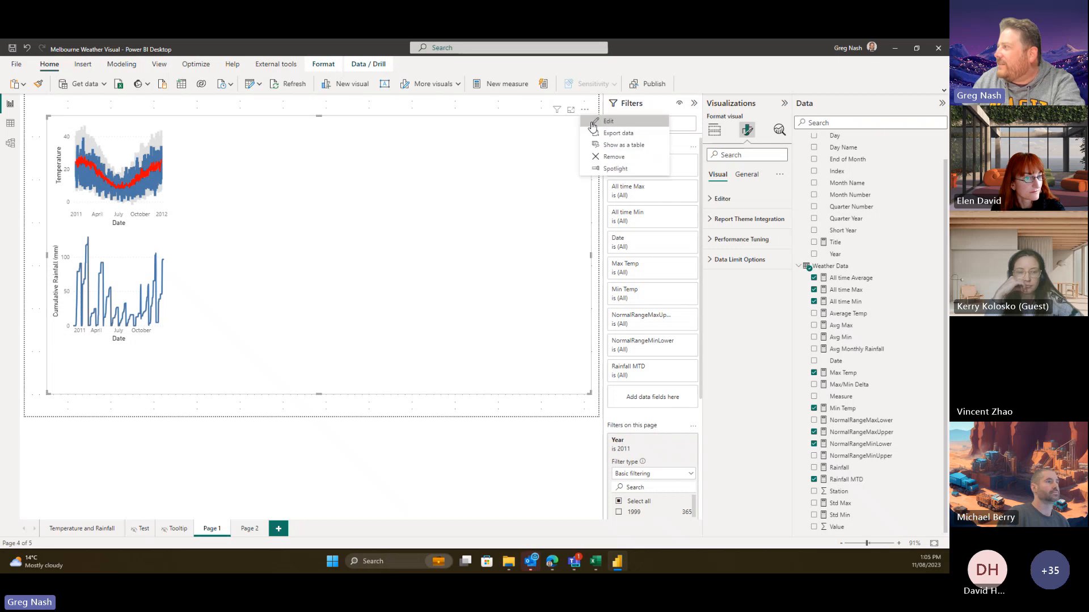
left_click(607, 121)
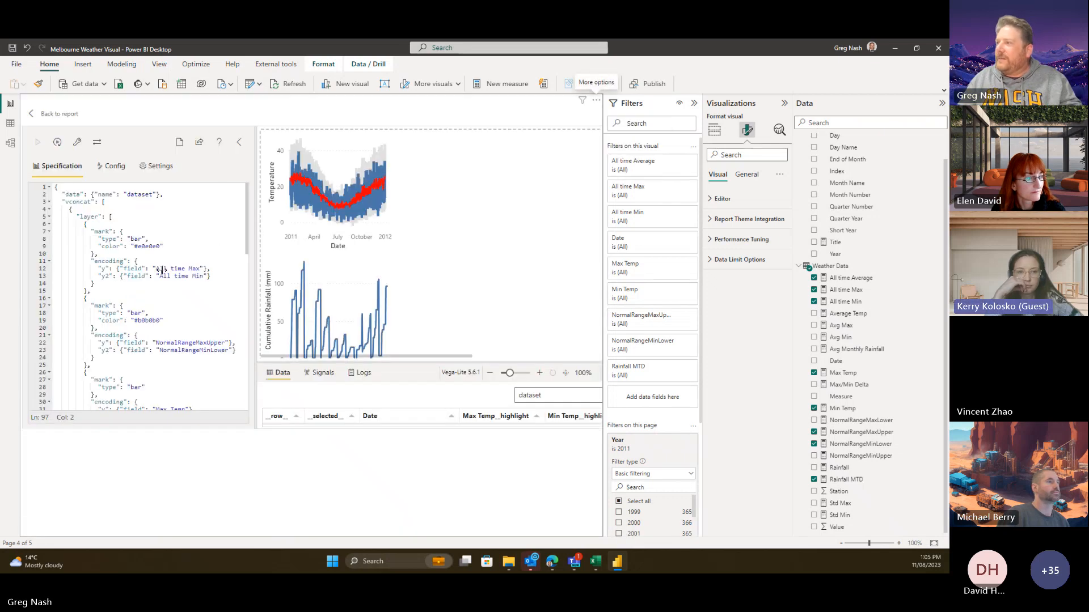
left_click(121, 209)
key("ctrl+a")
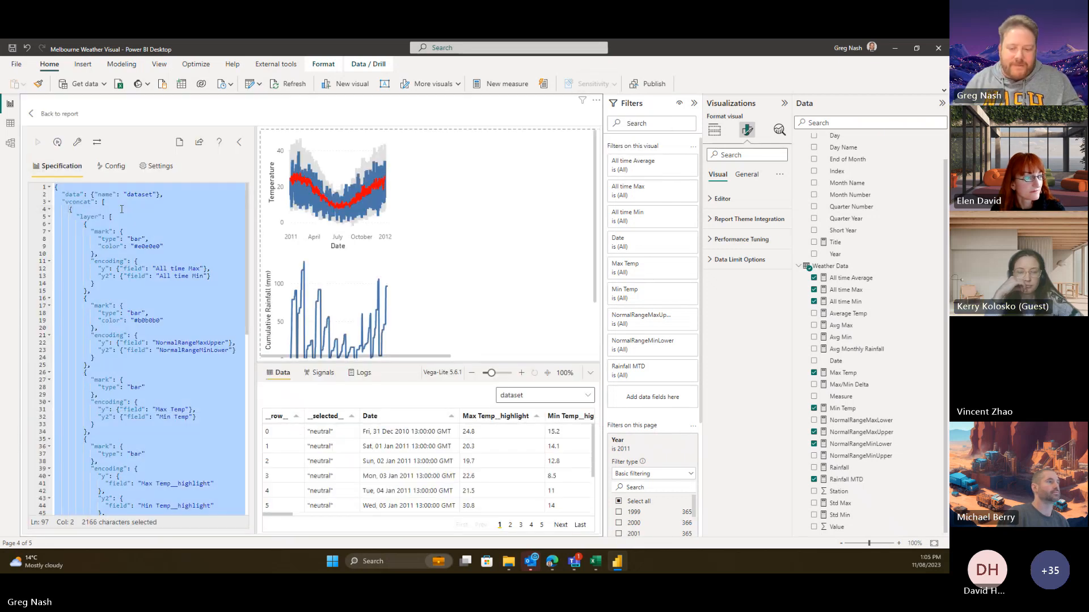
key("BackSpace")
key("ctrl+v")
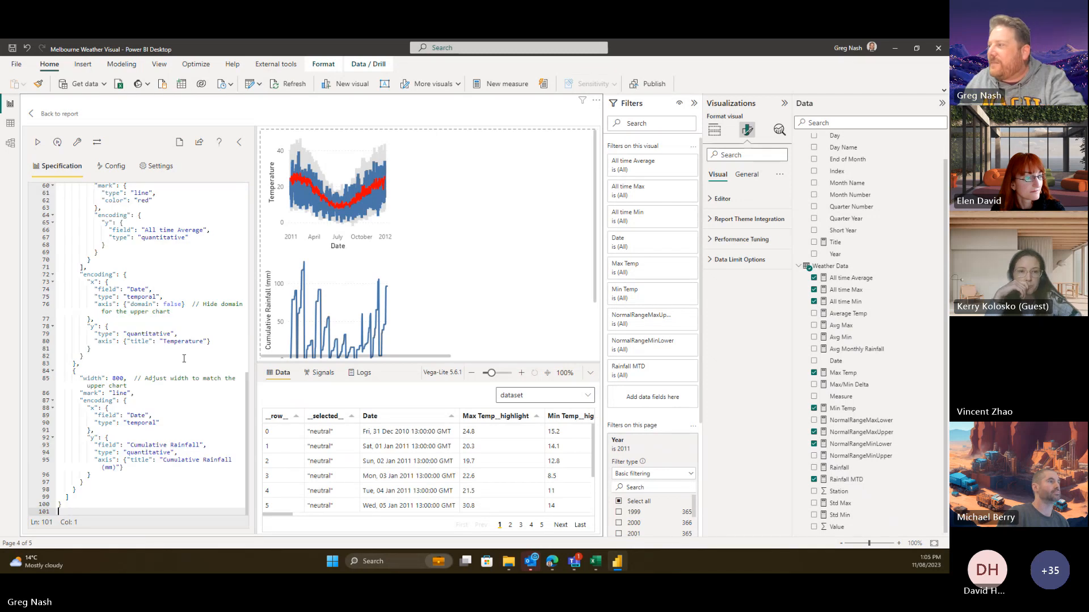
- Set the lower rainfall chart's width to 1000 and delete the width and Hide domain comments
left_click_drag(135, 378, 146, 386)
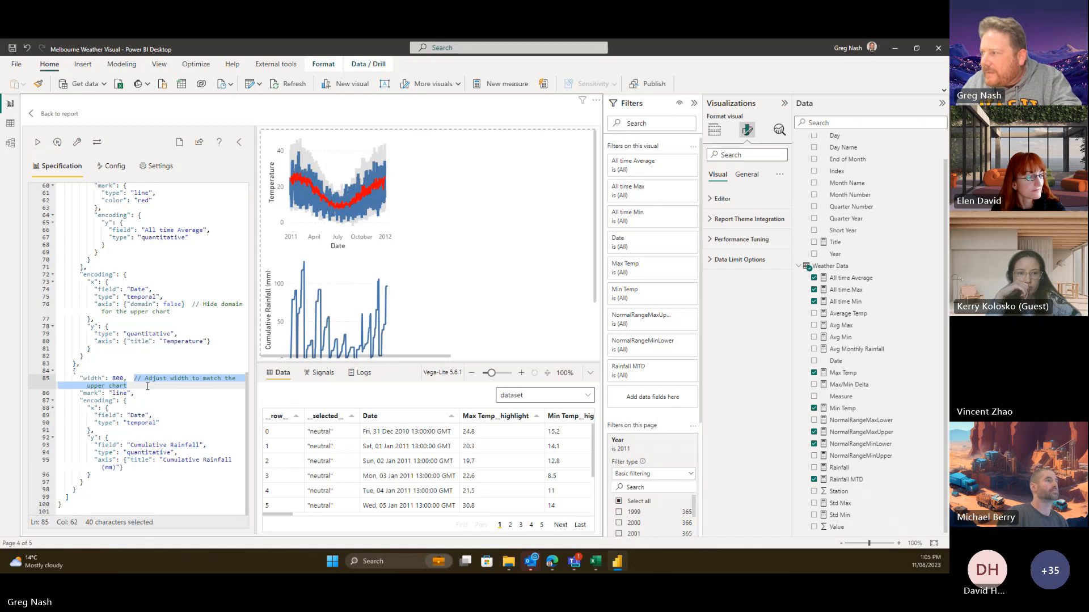
key("BackSpace")
left_click(117, 386)
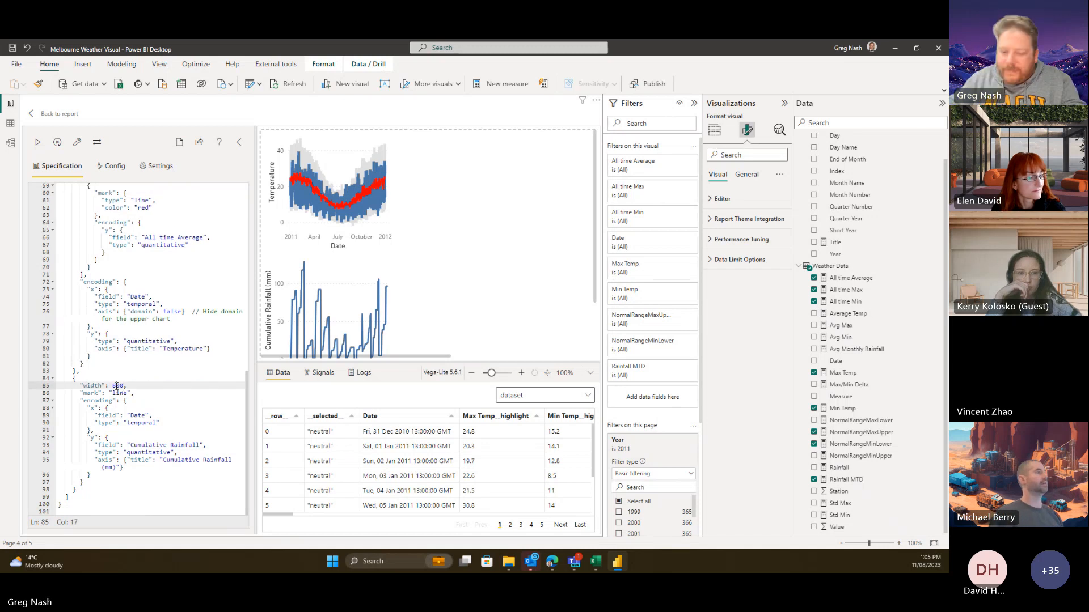
key("BackSpace")
type("10")
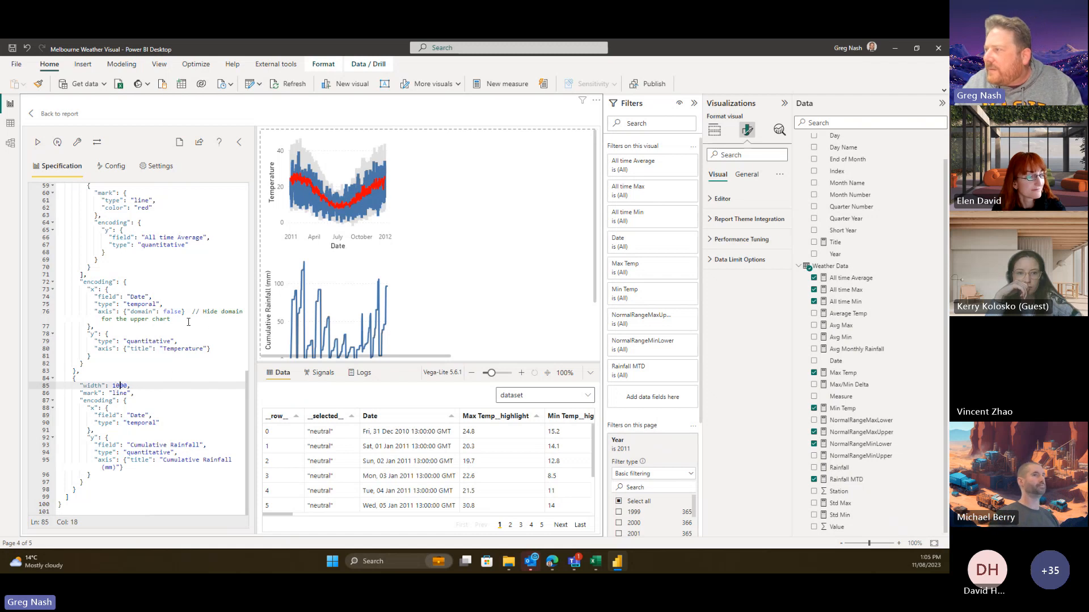
left_click_drag(211, 323, 194, 312)
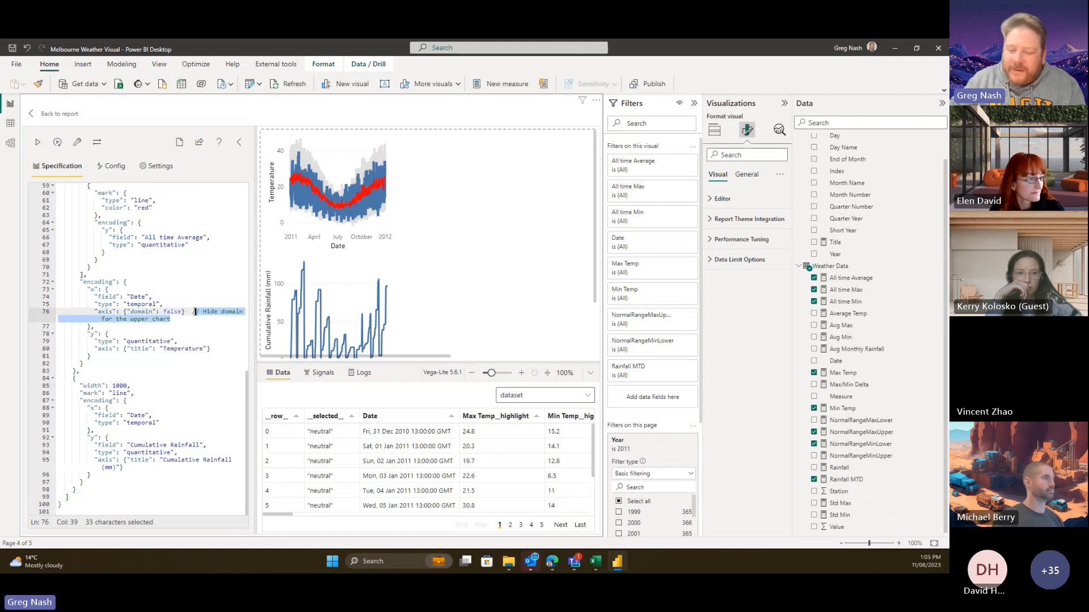
key("BackSpace")
key("BackSpace")
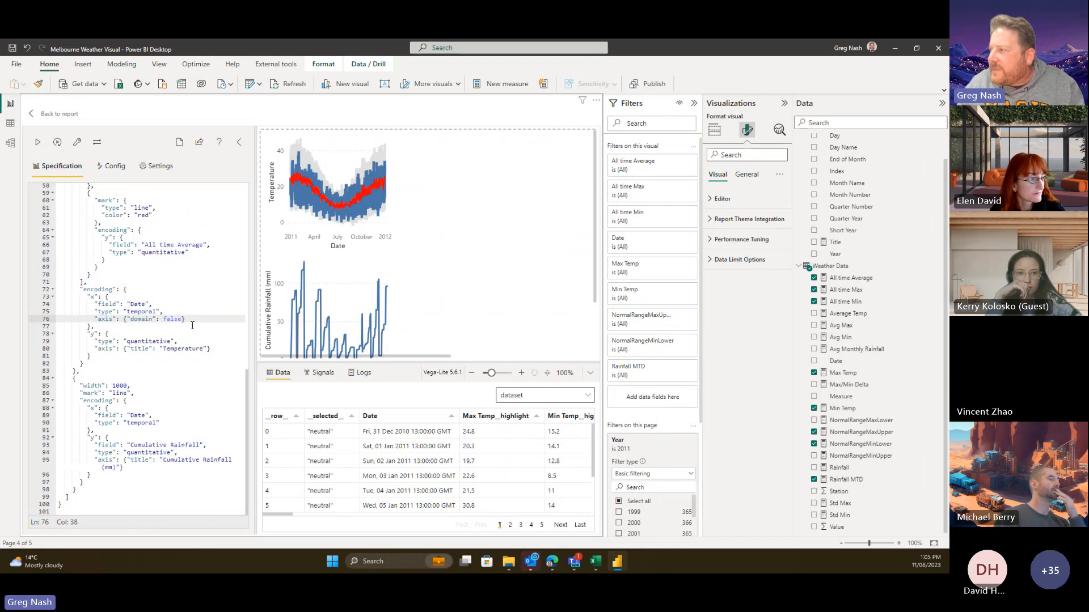
- Delete the line 5 'Adjust width as needed' comment and set the upper temperature chart's width to 1000
scroll(214, 334, "up", 4)
scroll(215, 334, "up", 1)
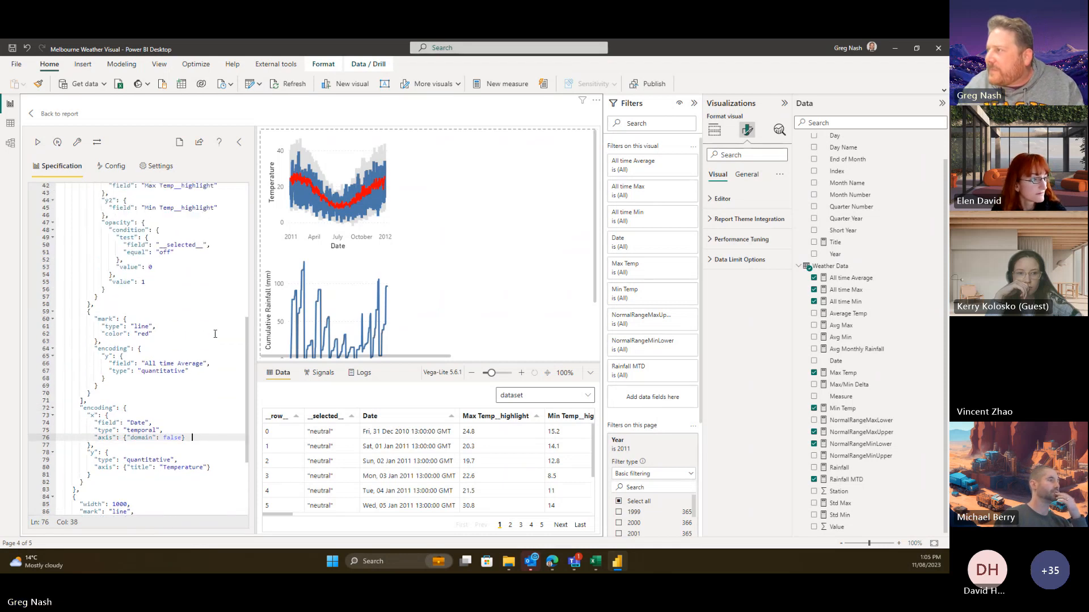
scroll(215, 334, "up", 12)
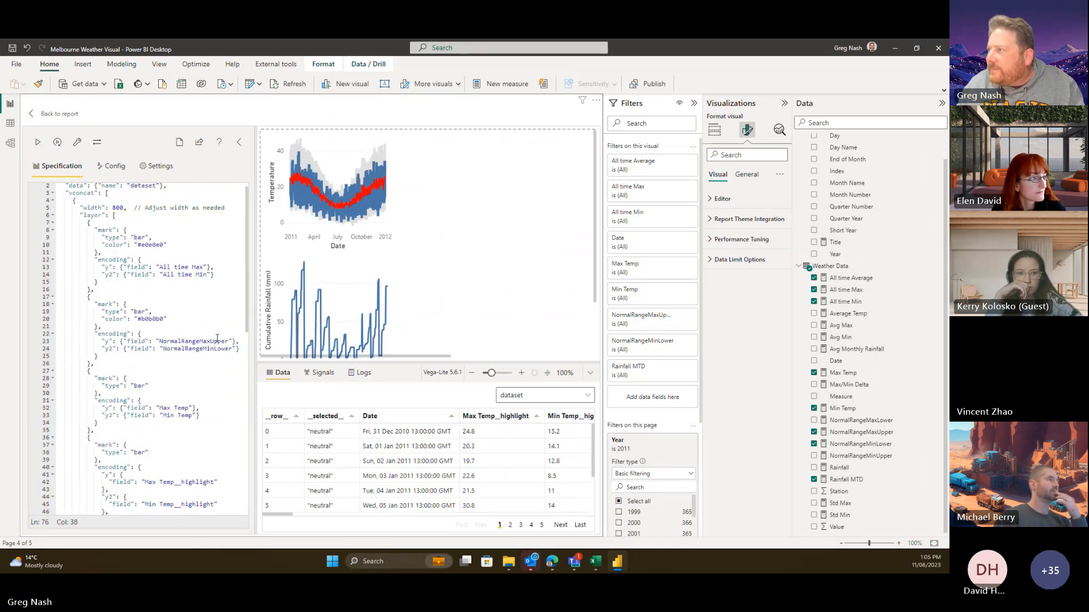
scroll(188, 284, "up", 1)
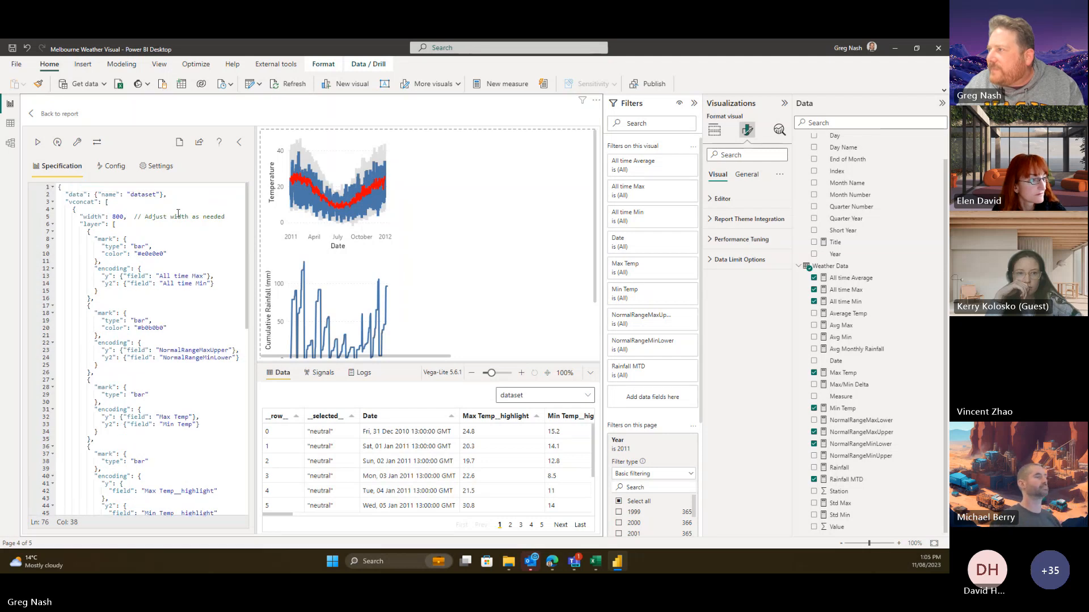
left_click_drag(227, 216, 134, 217)
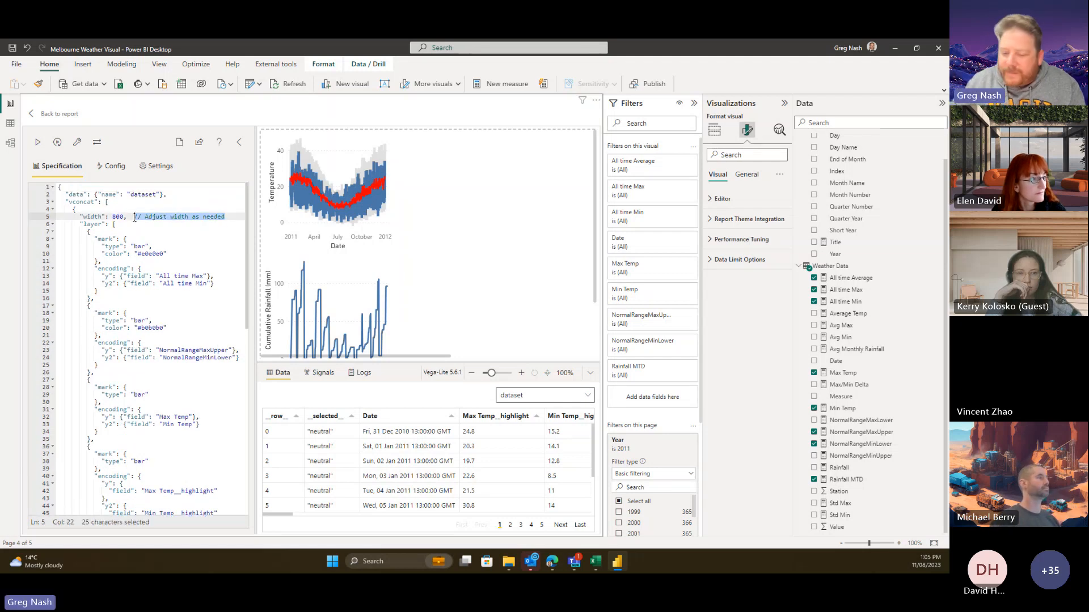
key("Delete")
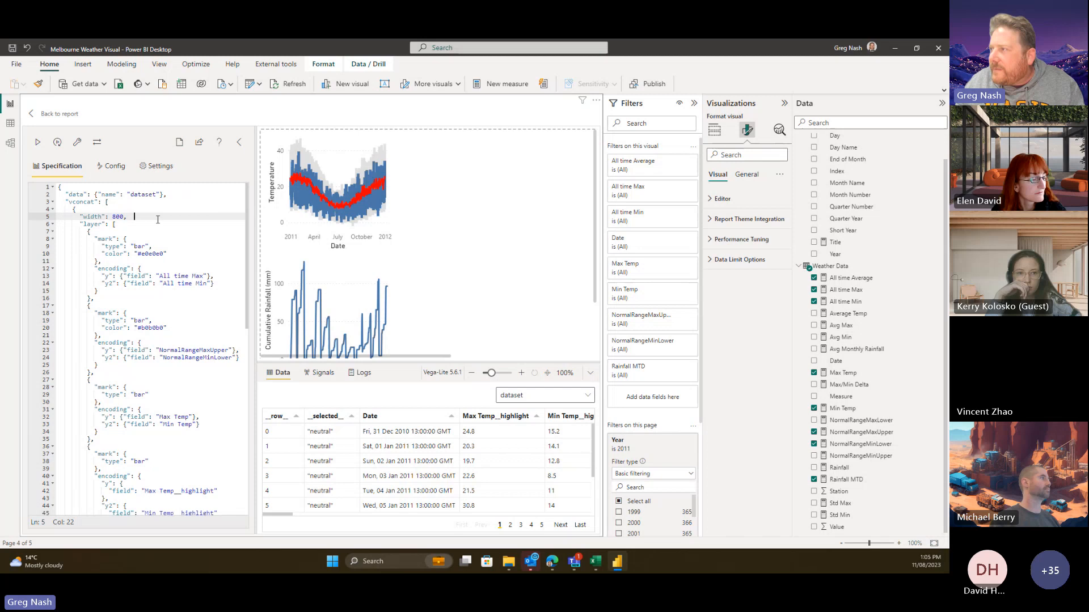
left_click(116, 217)
key("BackSpace")
type("10")
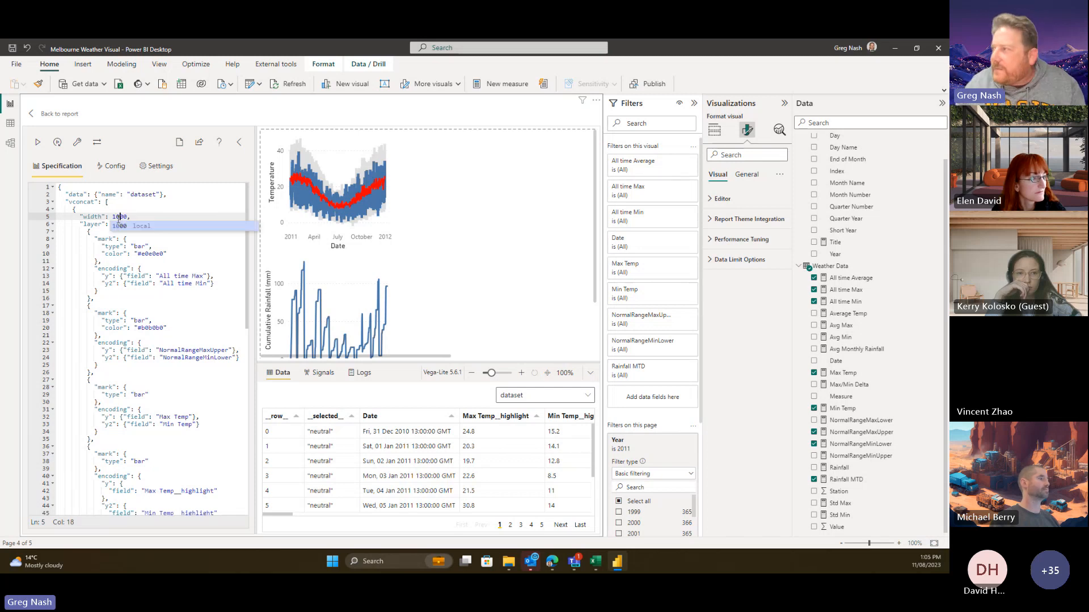
left_click(213, 265)
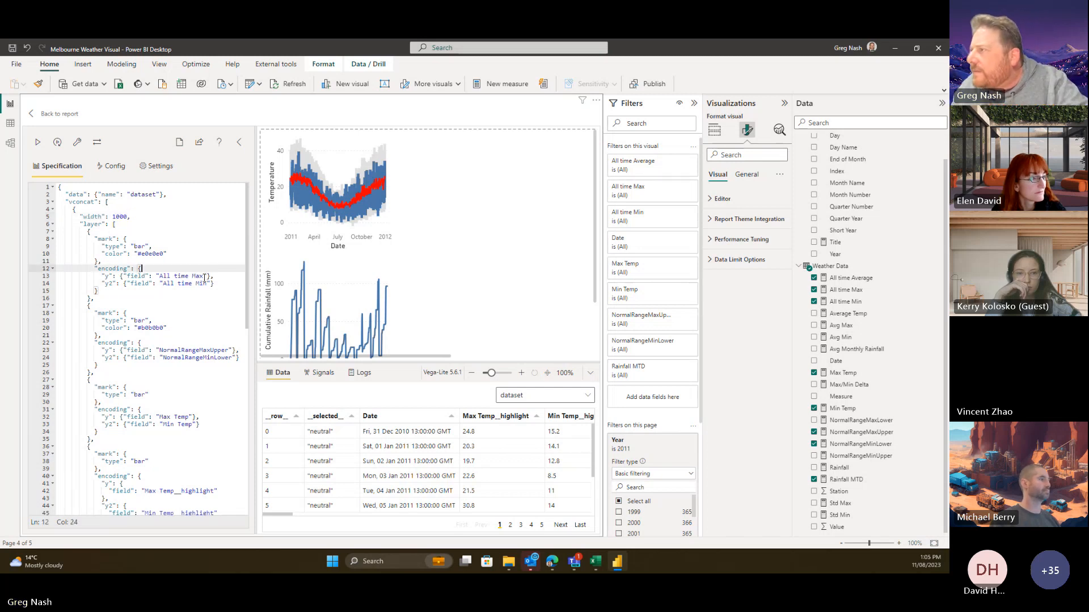
scroll(204, 277, "down", 10)
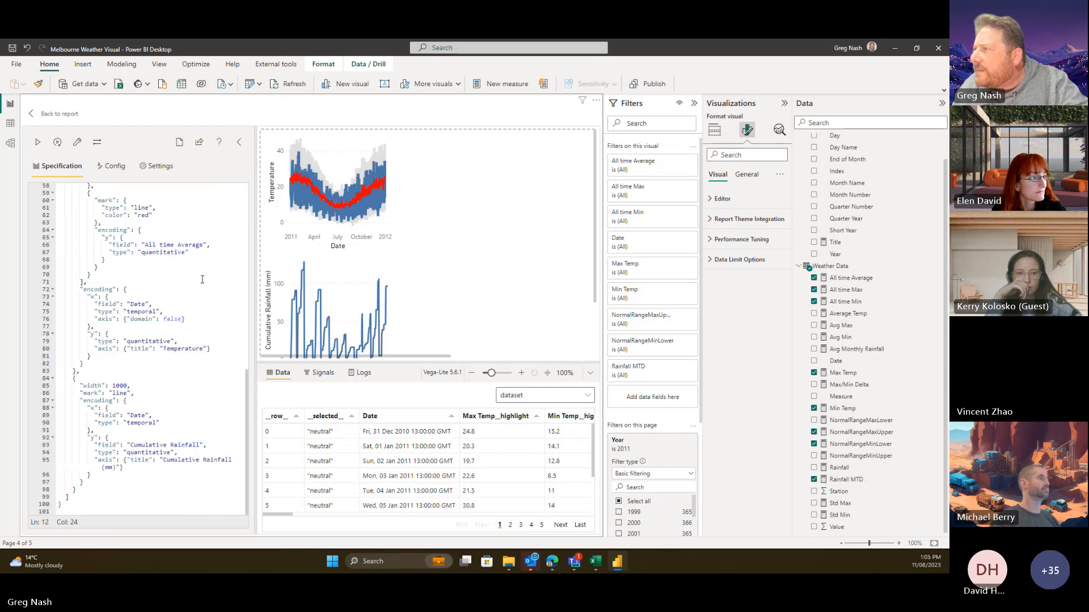
scroll(202, 280, "up", 5)
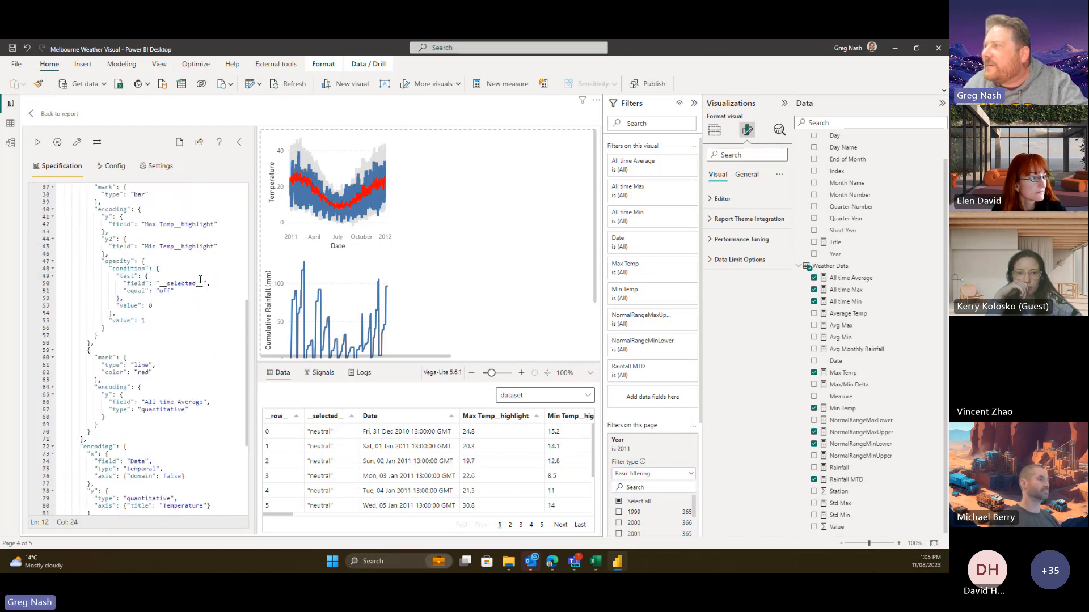
- Scroll the Deneb preview to inspect the 1000-wide temperature and rainfall charts
scroll(200, 280, "down", 5)
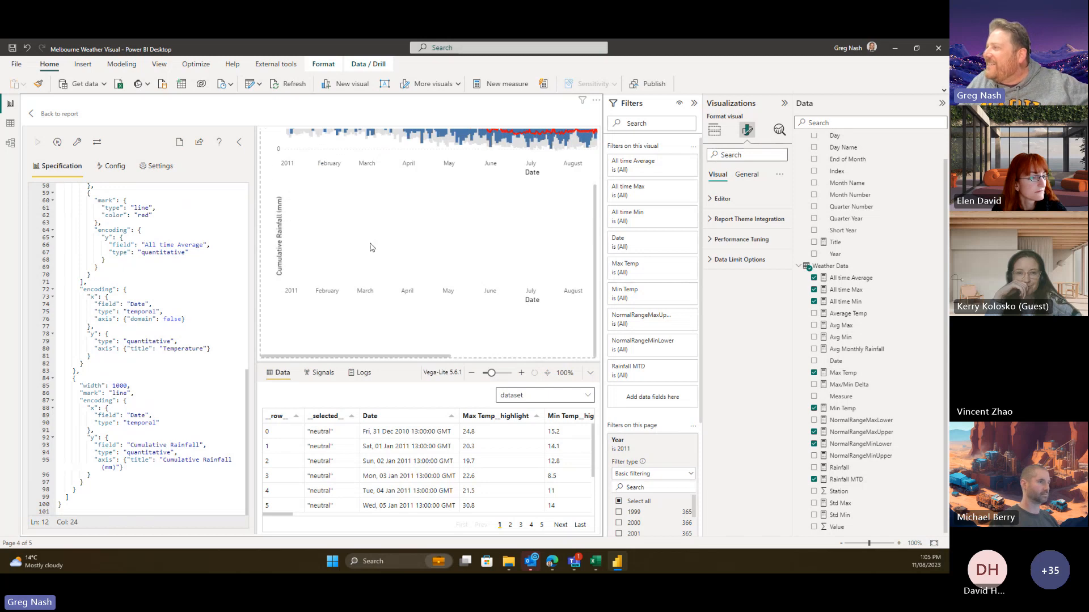
scroll(451, 290, "up", 2)
left_click_drag(437, 357, 619, 375)
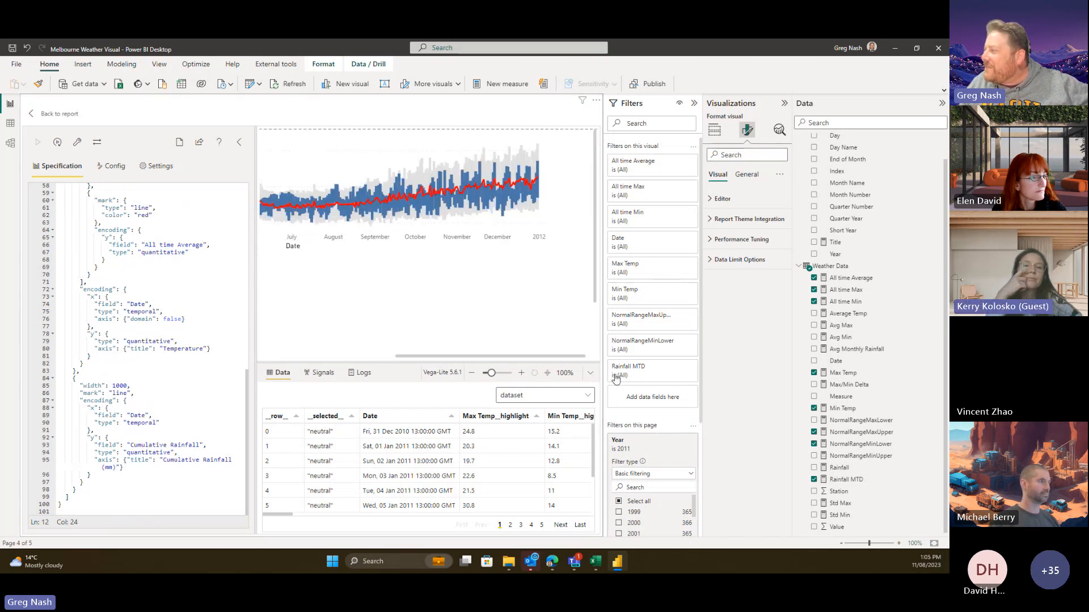
scroll(508, 311, "left", 4)
scroll(509, 311, "down", 2)
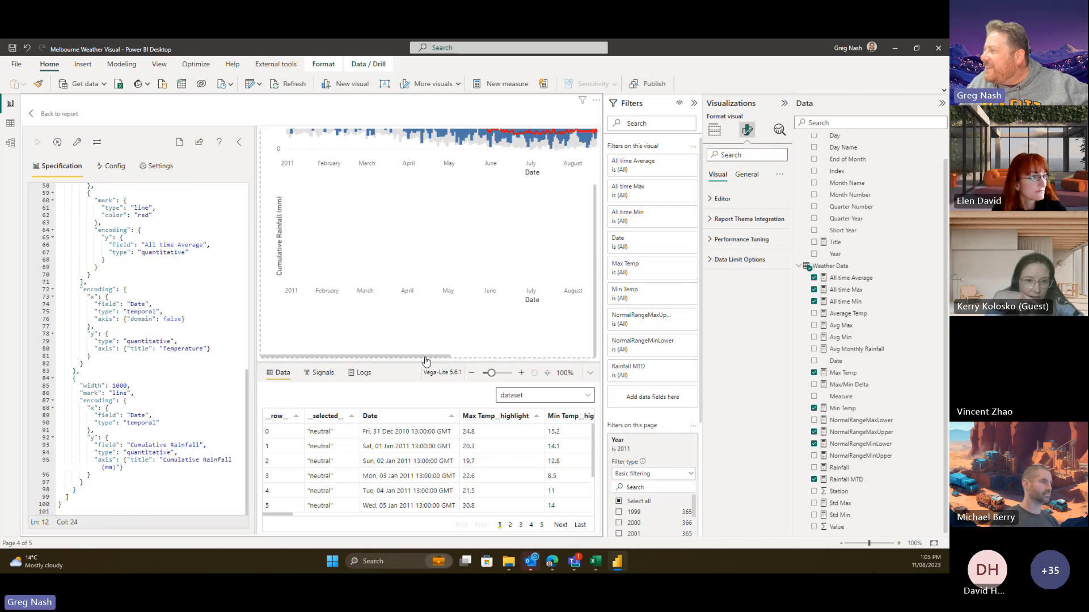
left_click_drag(428, 357, 408, 369)
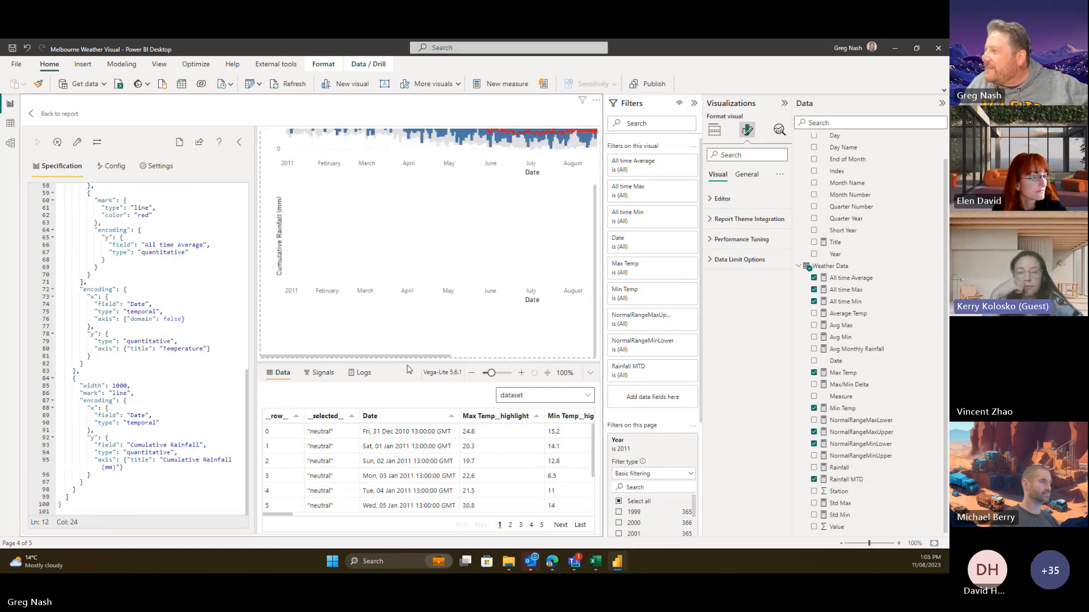
- Change the rainfall chart's y field from 'Cumulative Rainfall' to 'Rainfall MTD', apply, and return to the report
left_click(173, 445)
key("BackSpace")
key("BackSpace")
key("BackSpace")
key("BackSpace")
key("BackSpace")
key("BackSpace")
key("BackSpace")
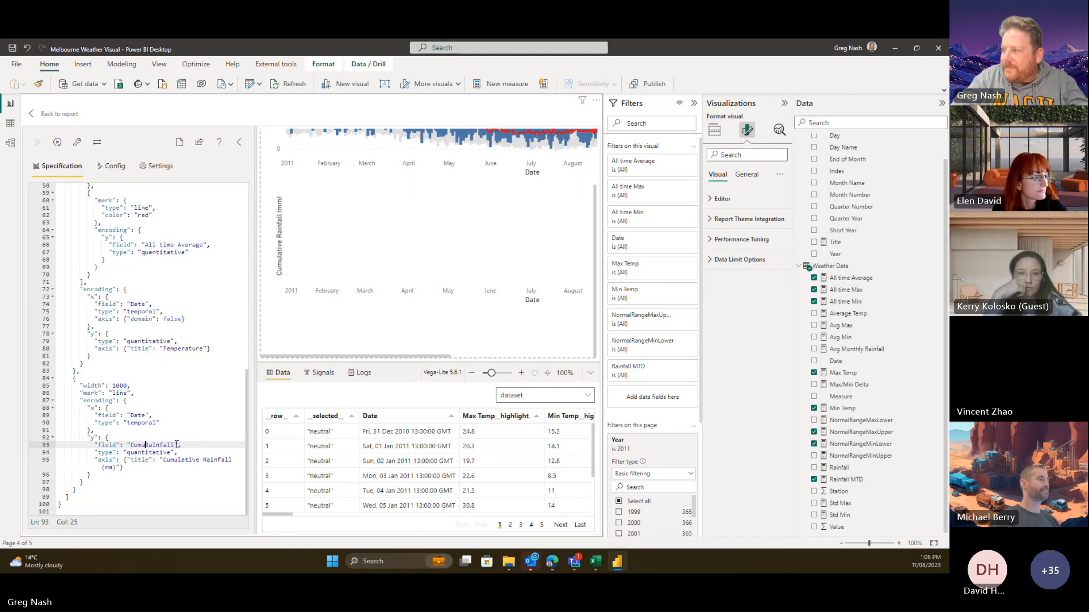
key("BackSpace")
key("BackSpace")
key("BackSpace")
key("BackSpace")
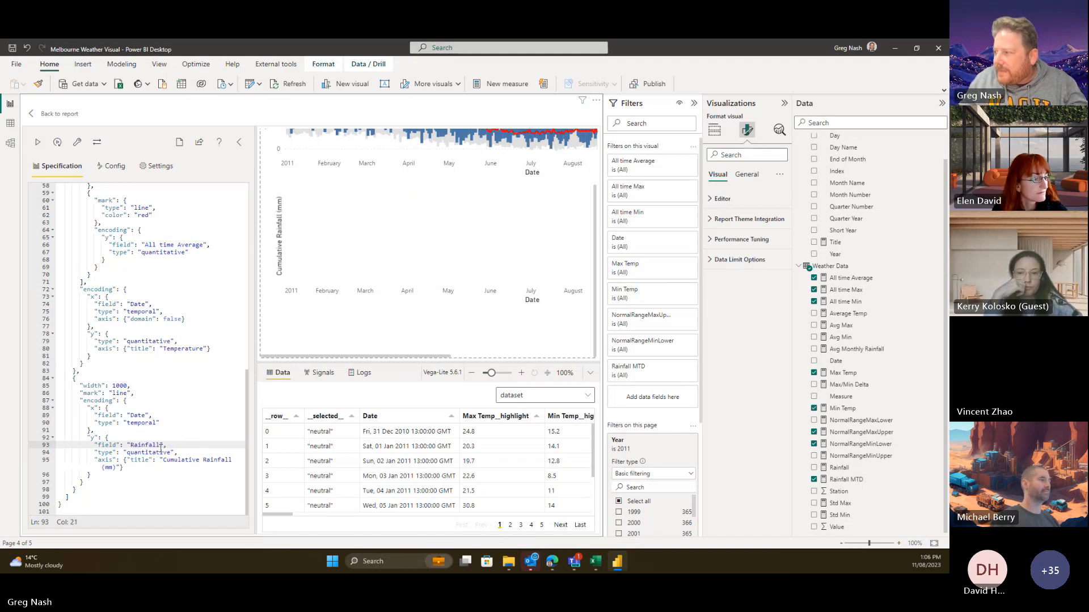
type("MTD")
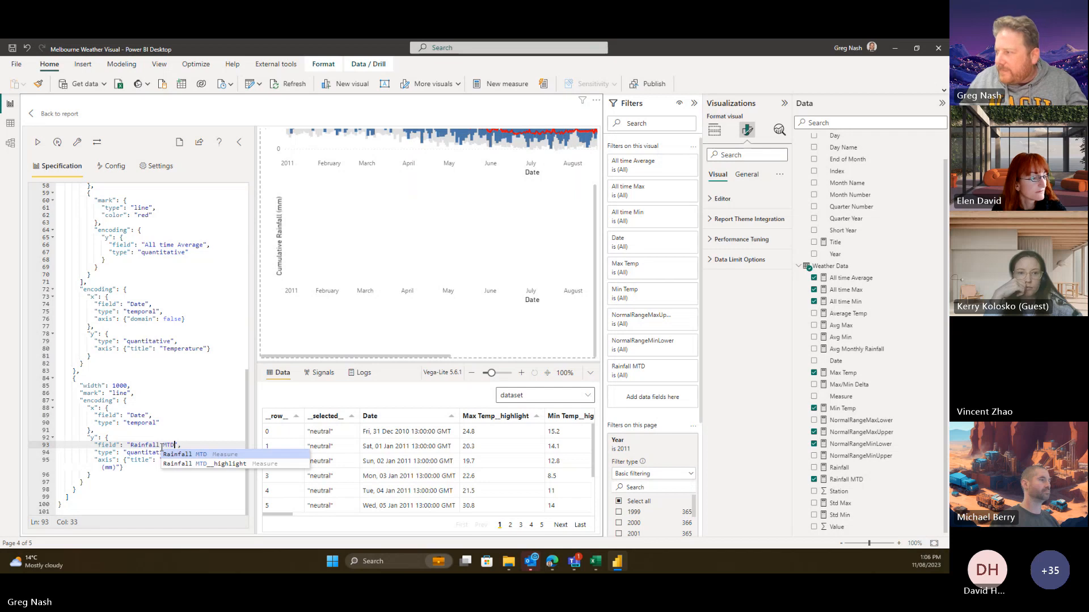
left_click(194, 454)
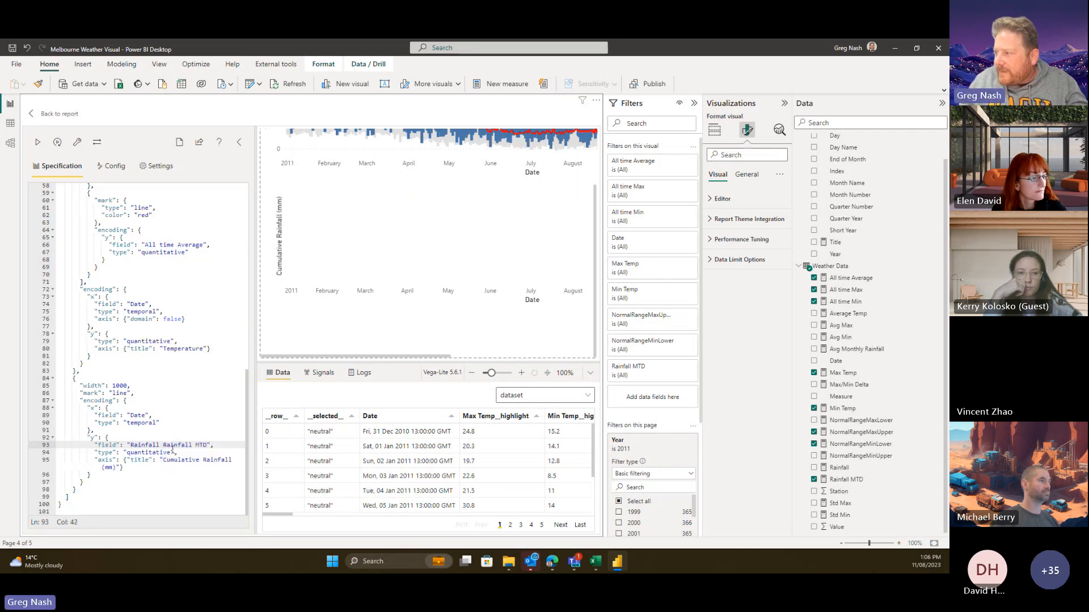
double_click(180, 444)
key("BackSpace")
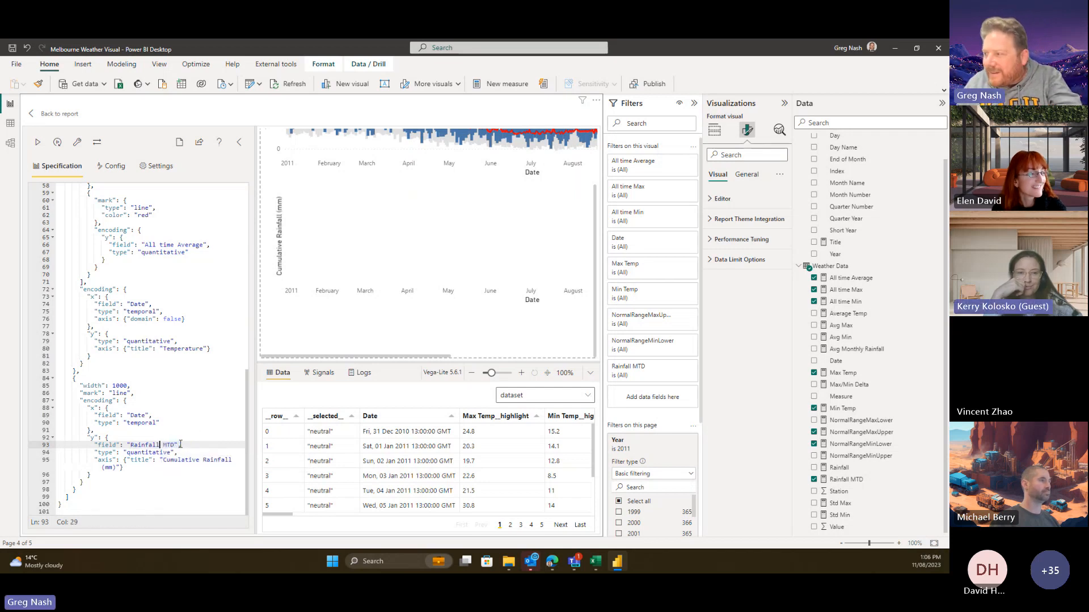
key("Return")
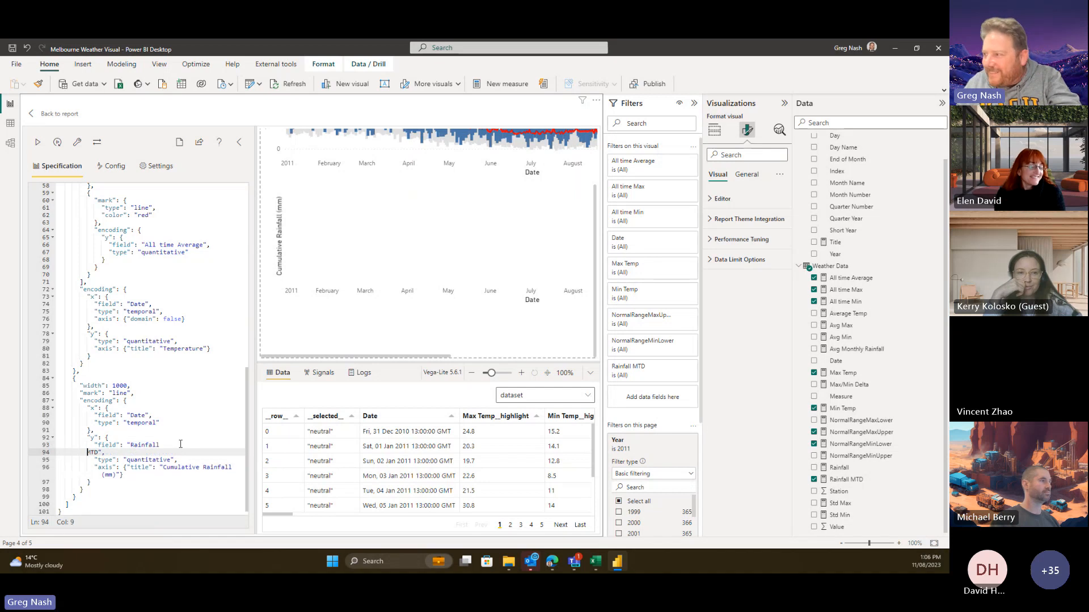
key("BackSpace")
key("BackSpace")
key("BackSpace")
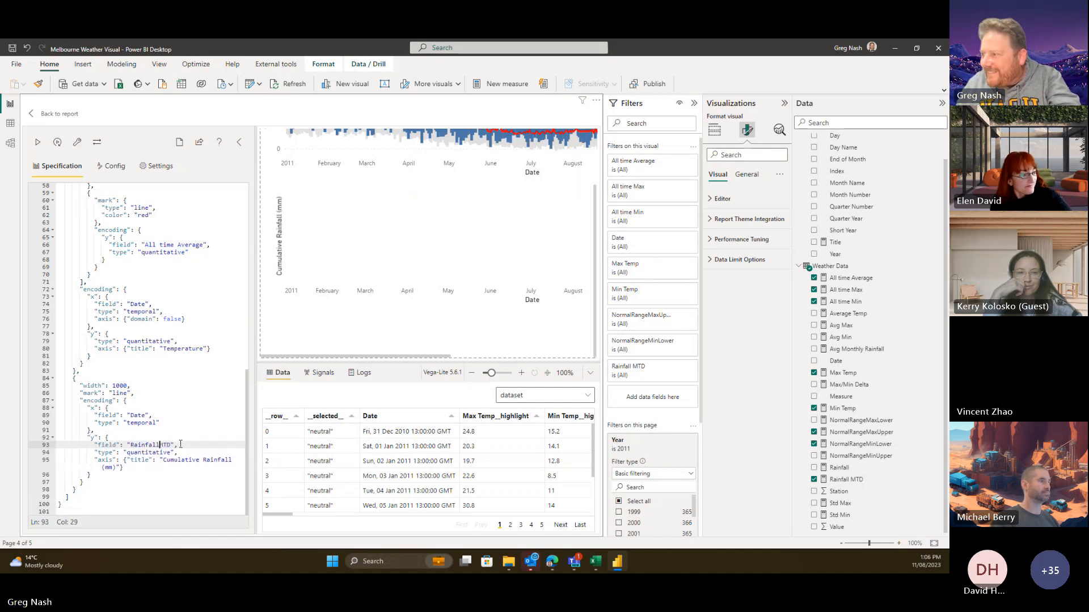
left_click(203, 387)
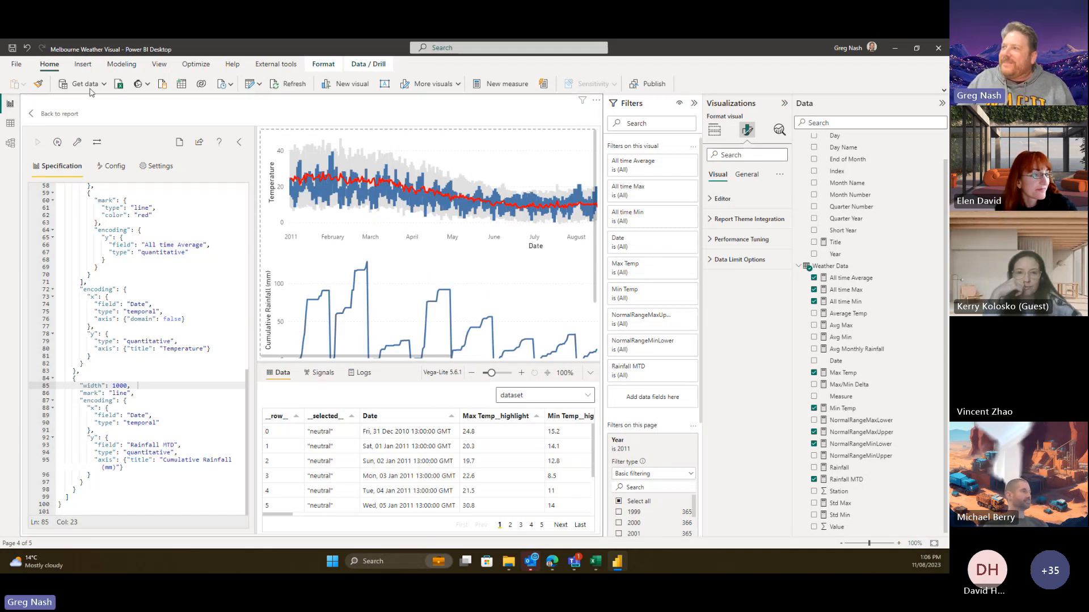
left_click(56, 113)
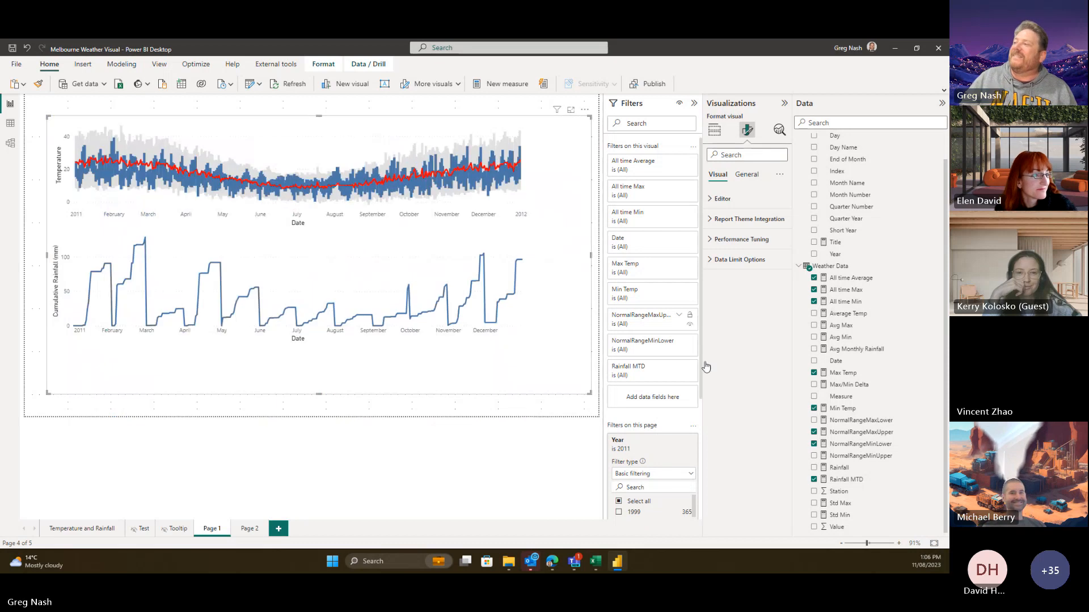